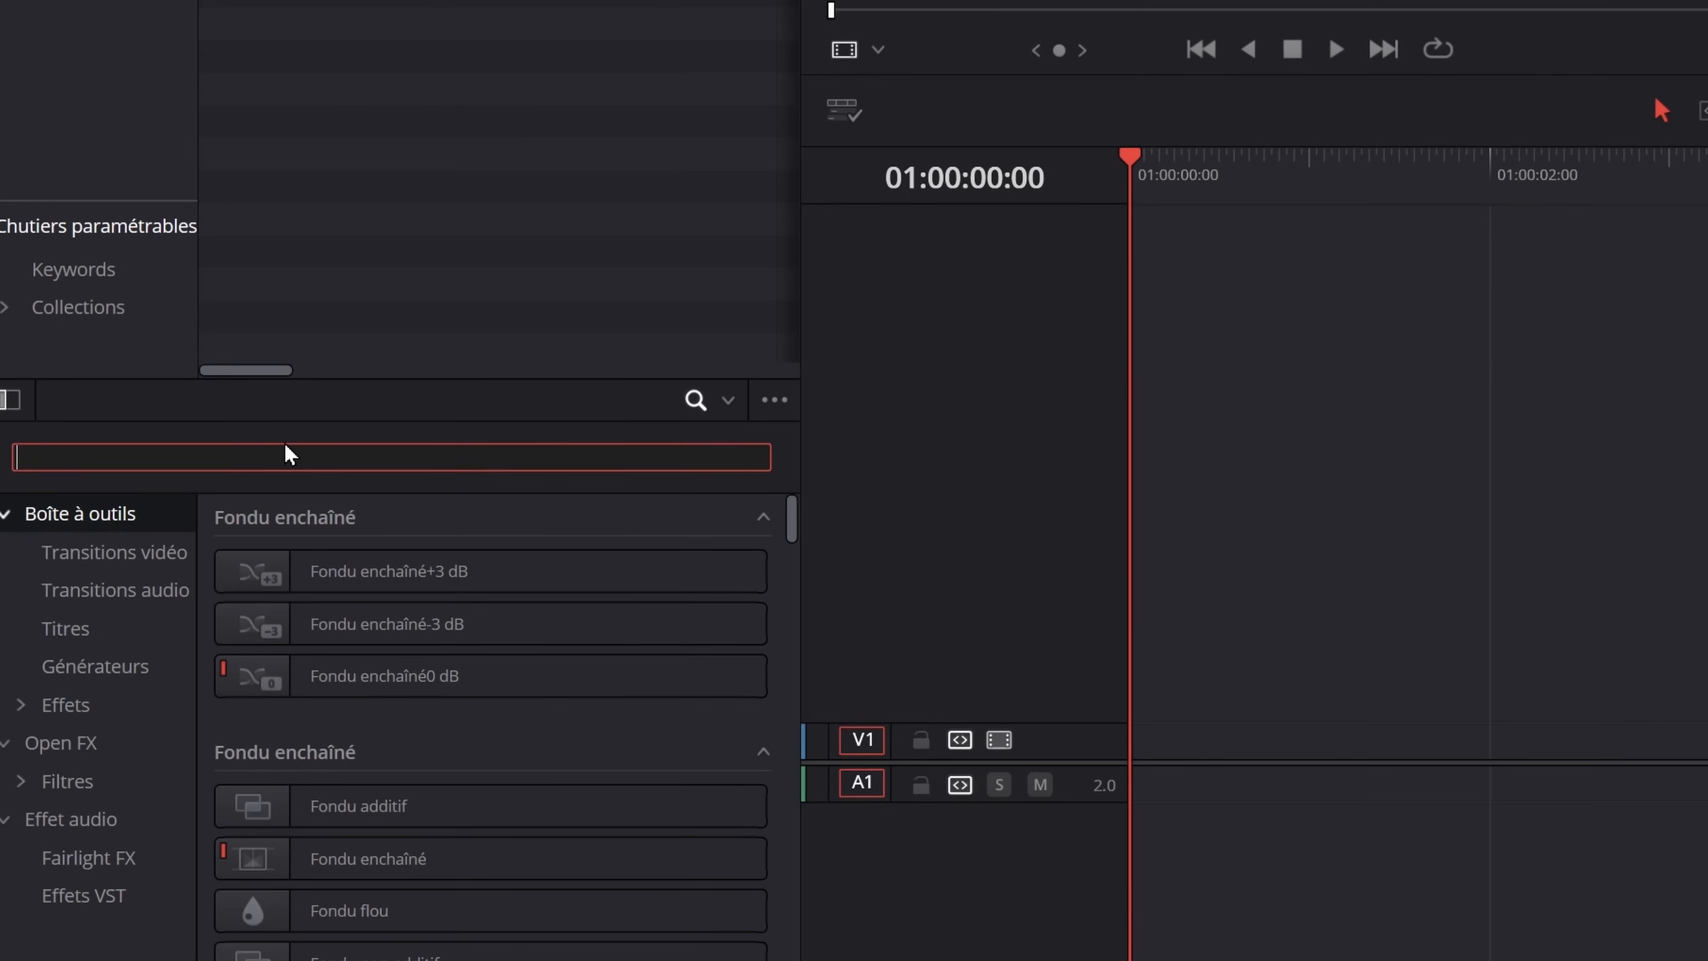
# Search the effects for "fusion", place a Fusion Composition on track V1 at the timeline start, and set the playhead within it.
pyautogui.write('fusion')
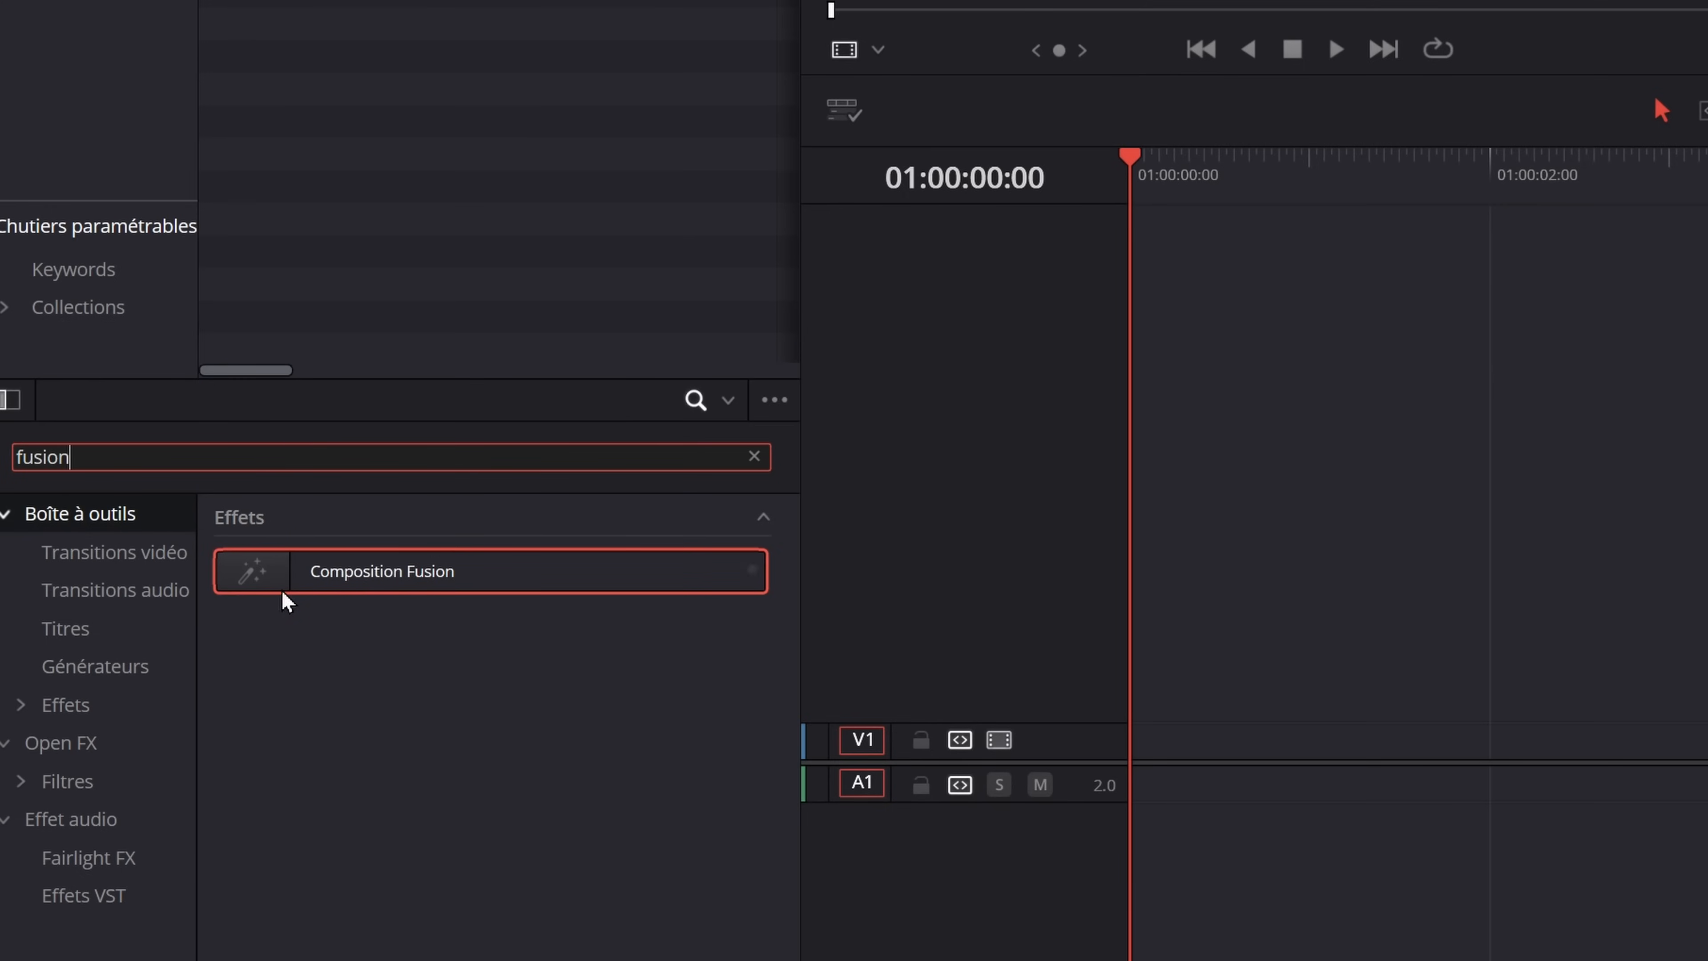
pyautogui.moveTo(261, 571); pyautogui.dragTo(1150, 747)
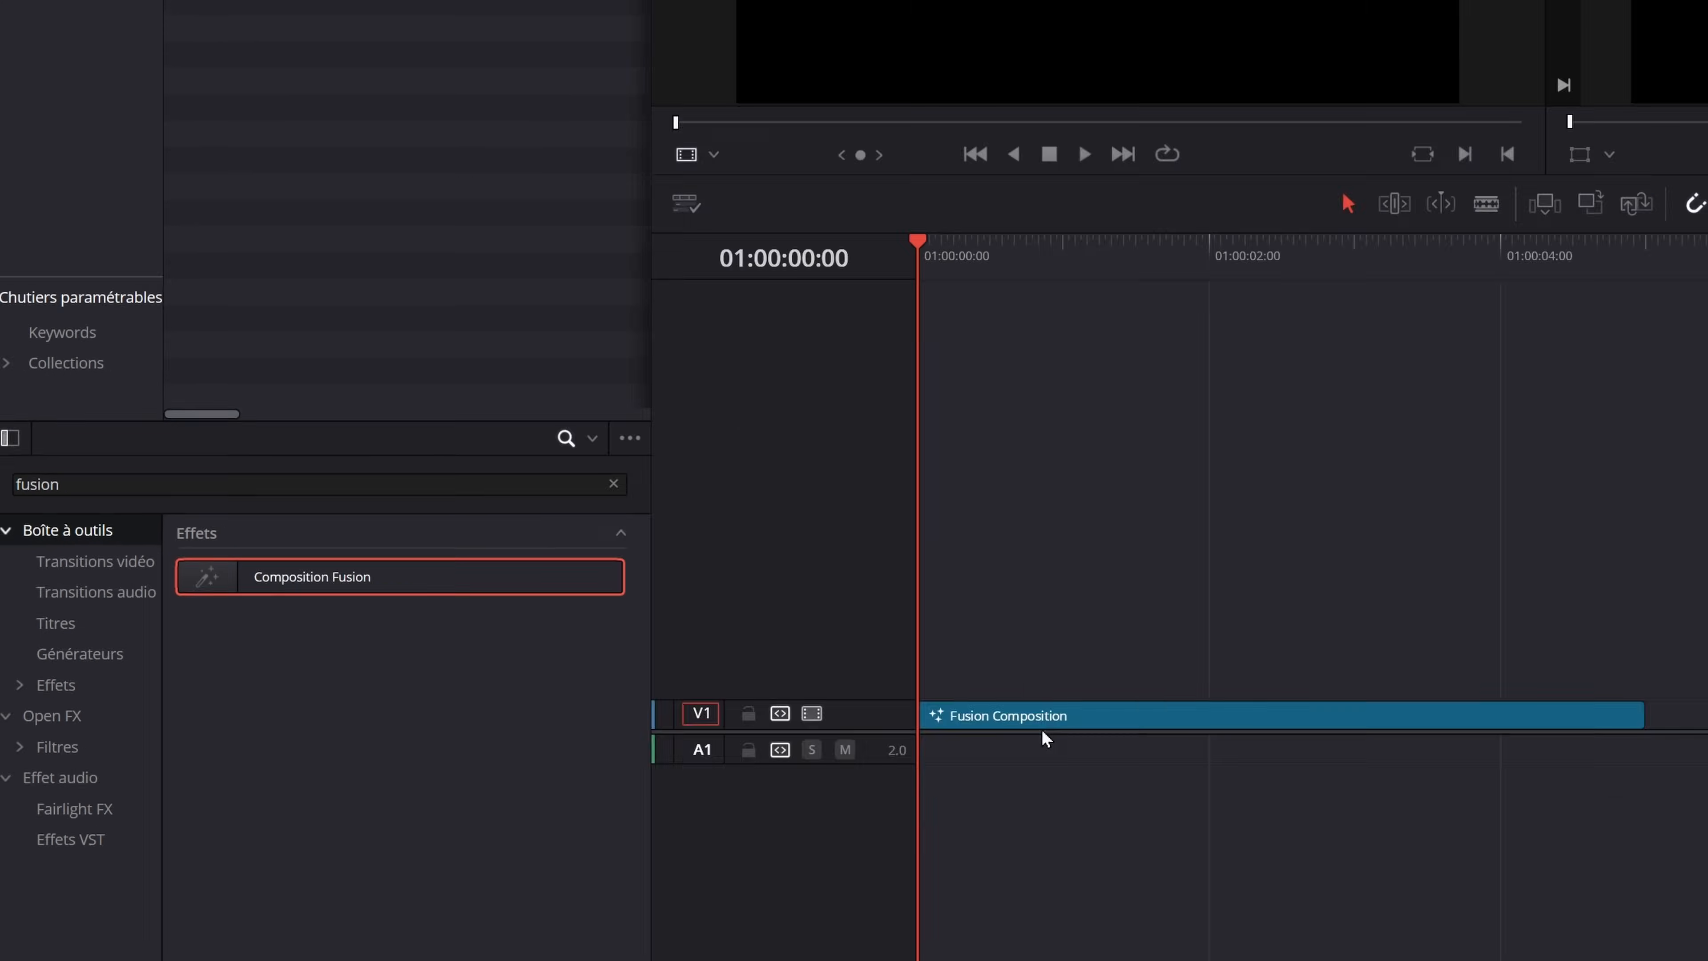
pyautogui.click(965, 402)
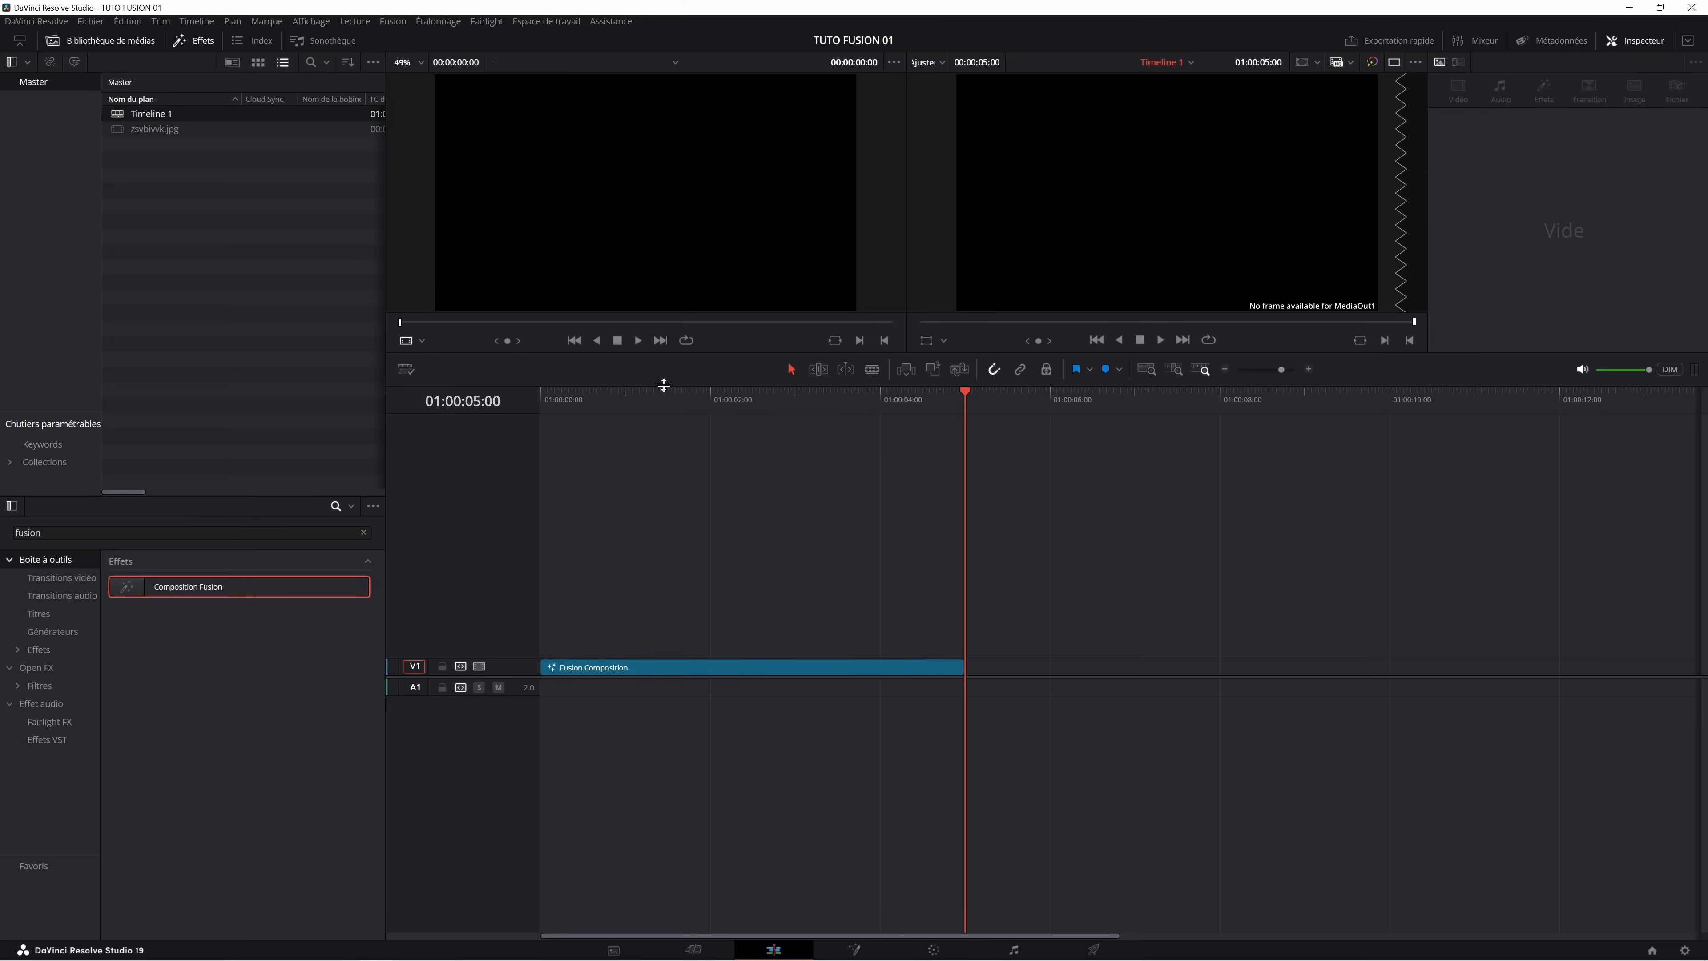
pyautogui.click(601, 401)
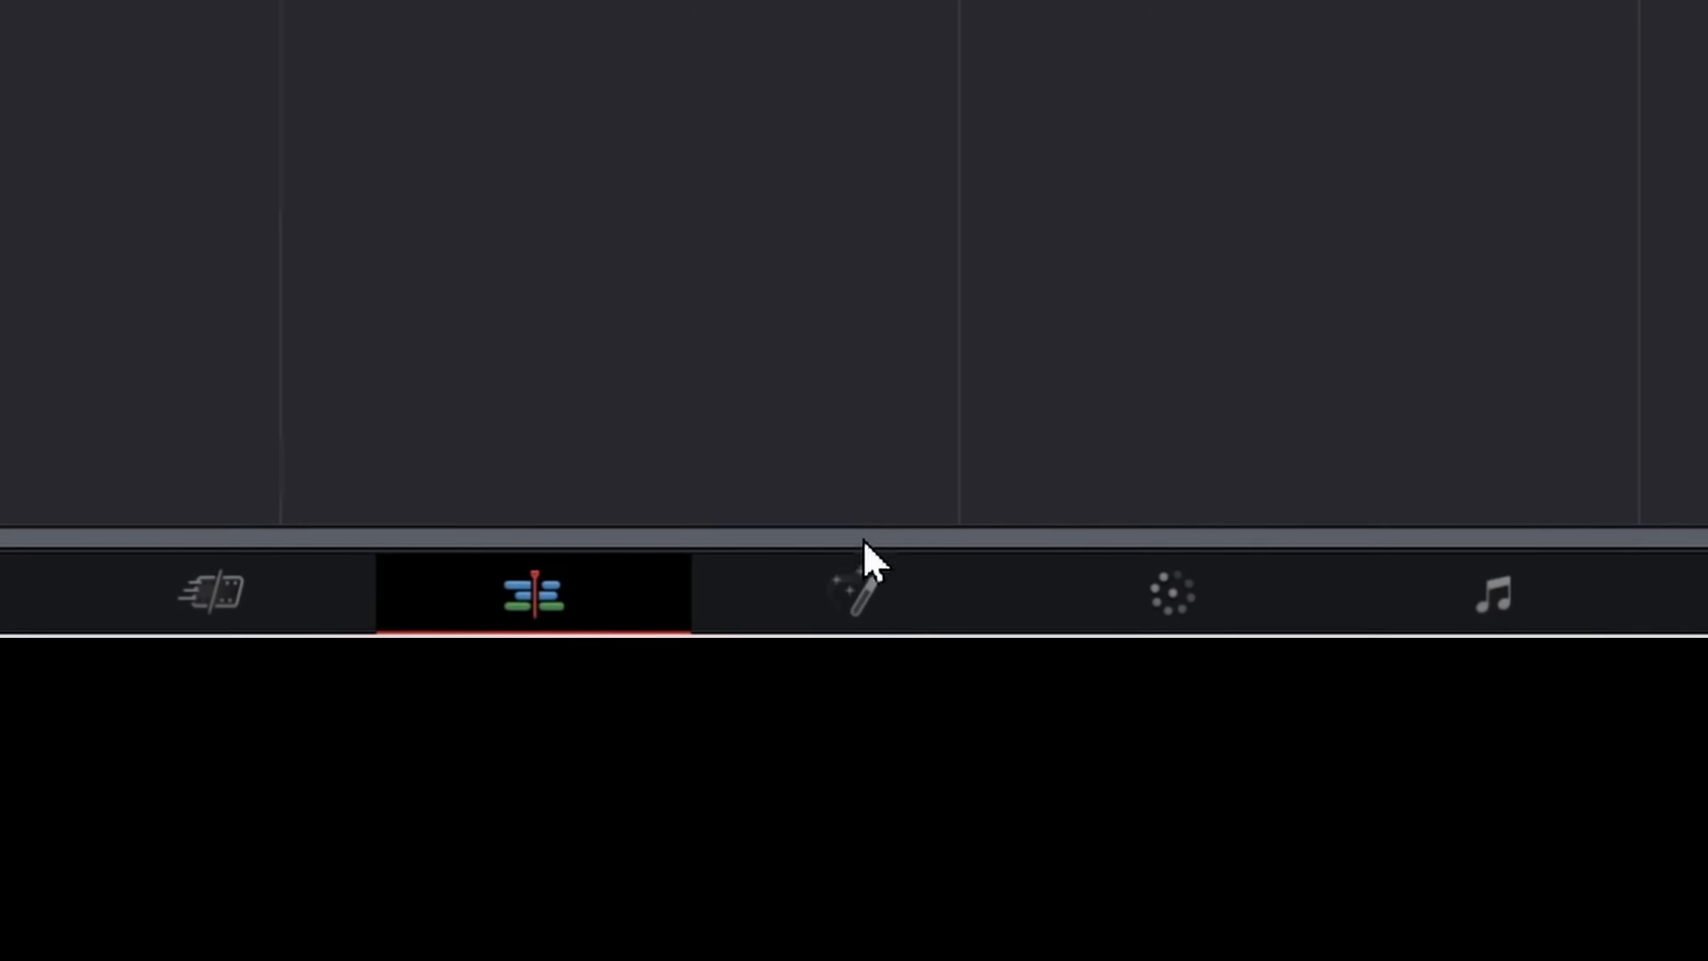
# Open the Fusion Composition clip on the Fusion page, and reposition its MediaOut1 node in the graph.
pyautogui.click(861, 593)
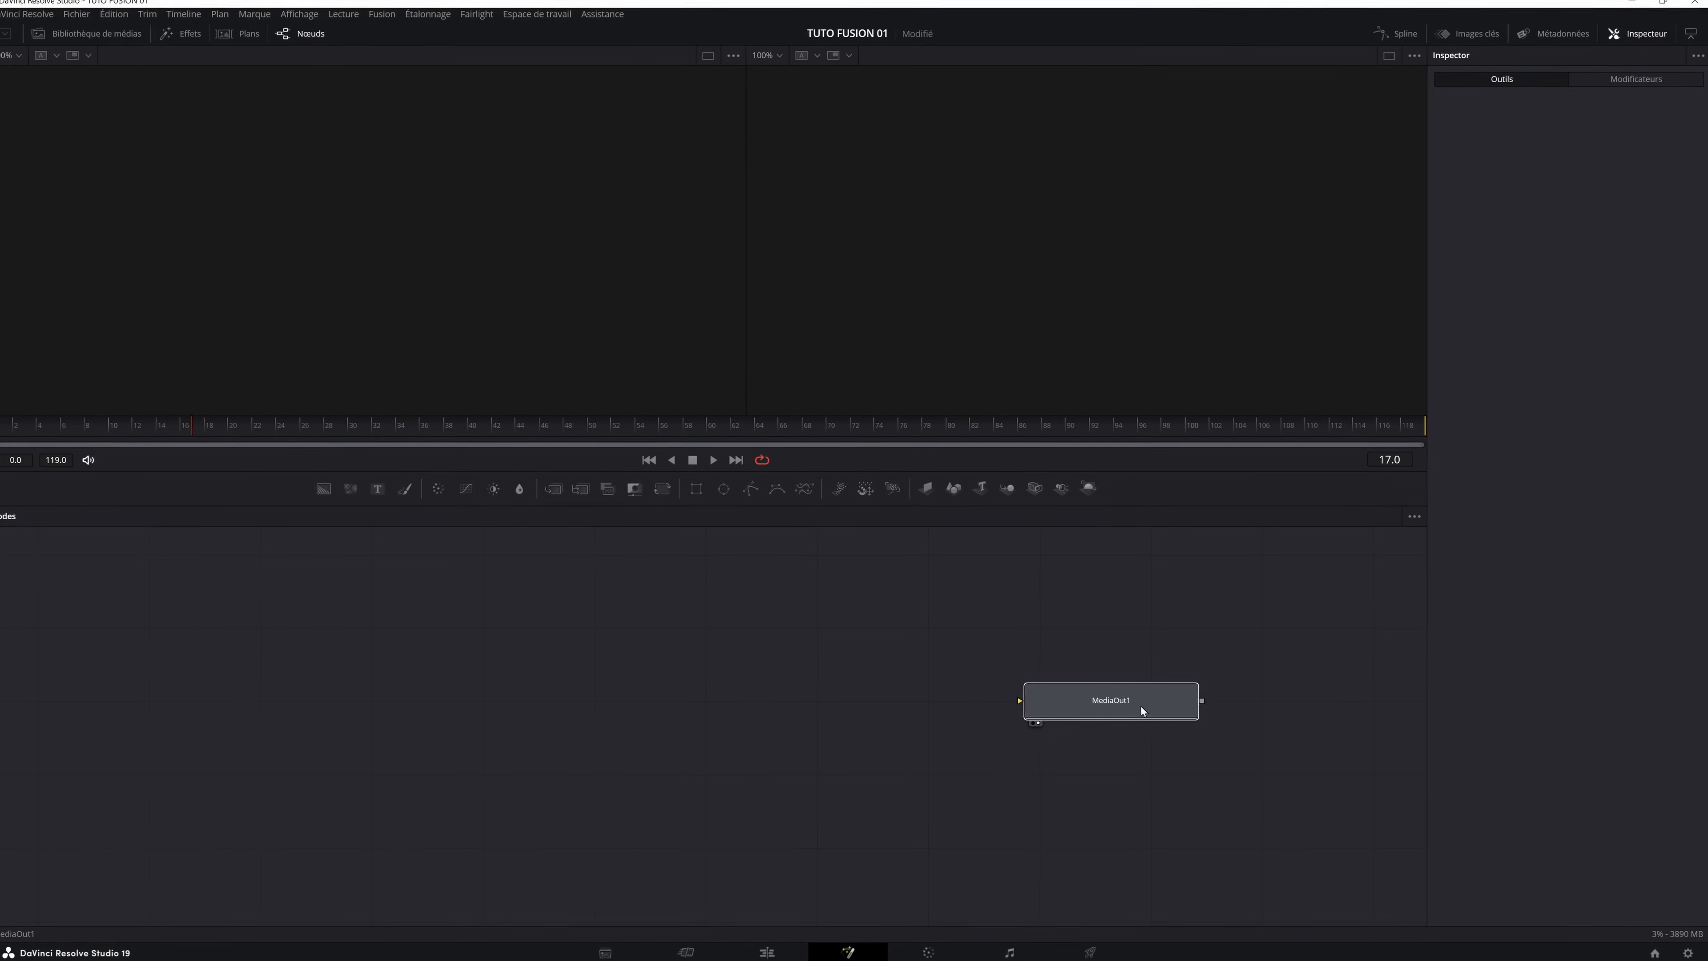
pyautogui.click(1142, 706)
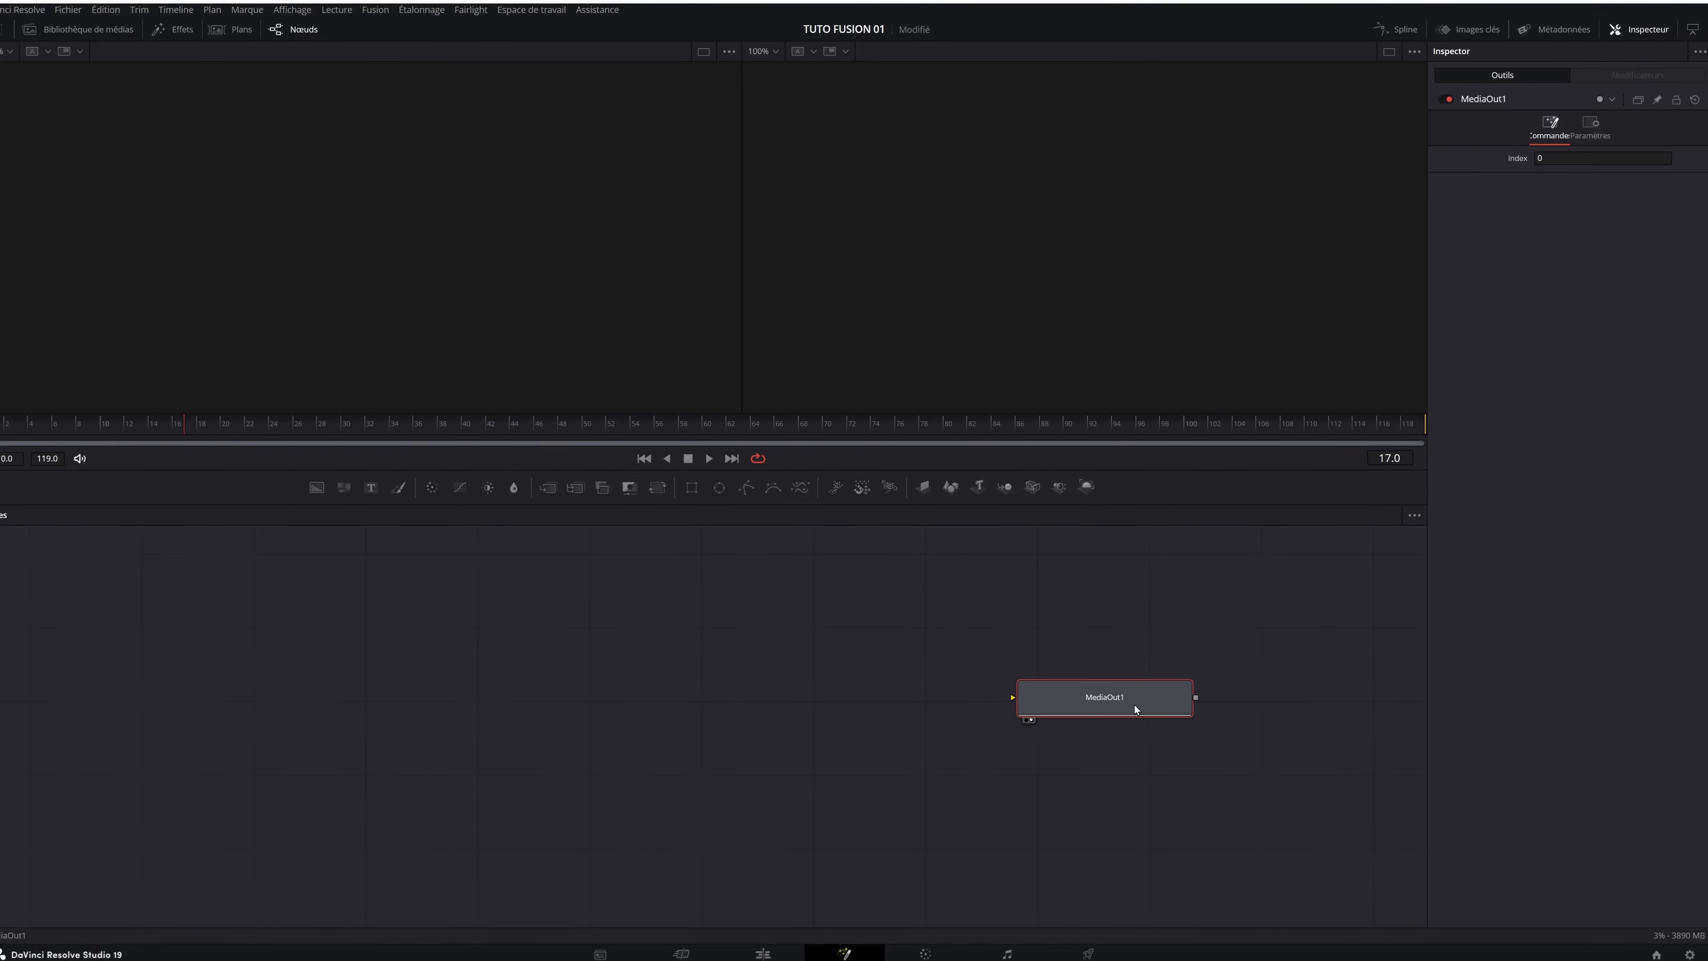
pyautogui.moveTo(1118, 703); pyautogui.dragTo(1070, 708)
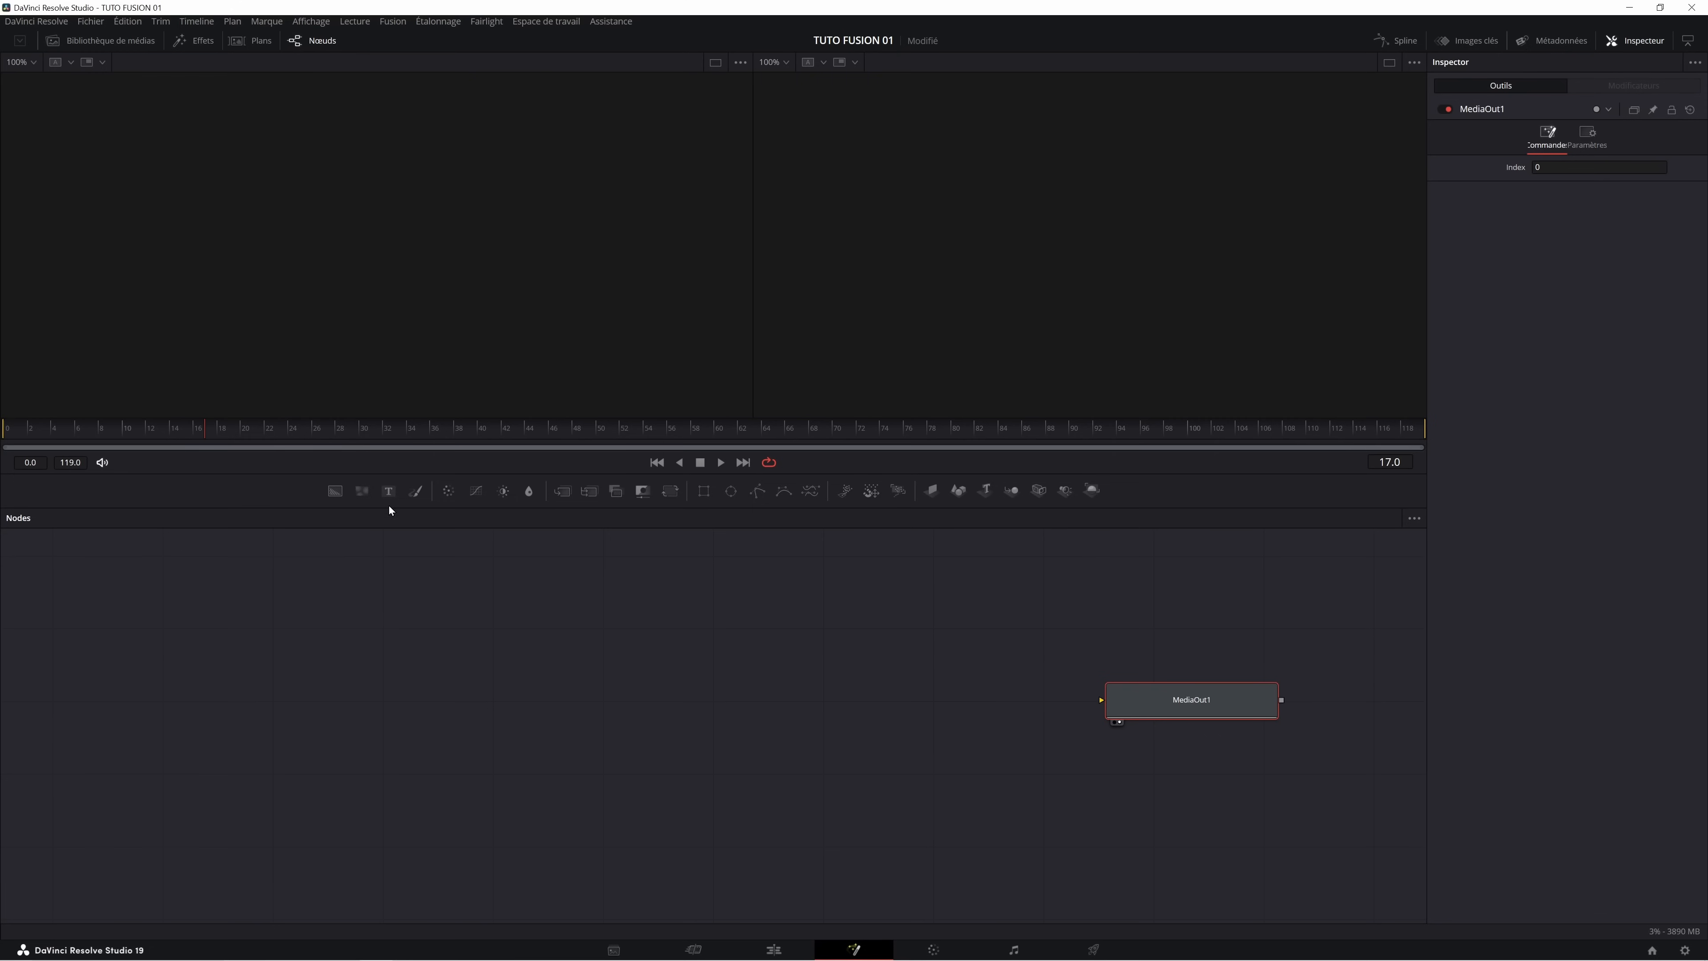
# Add a Text+ node level with MediaOut1 in the node graph, and enter a first name in capitals as its text.
pyautogui.click(388, 493)
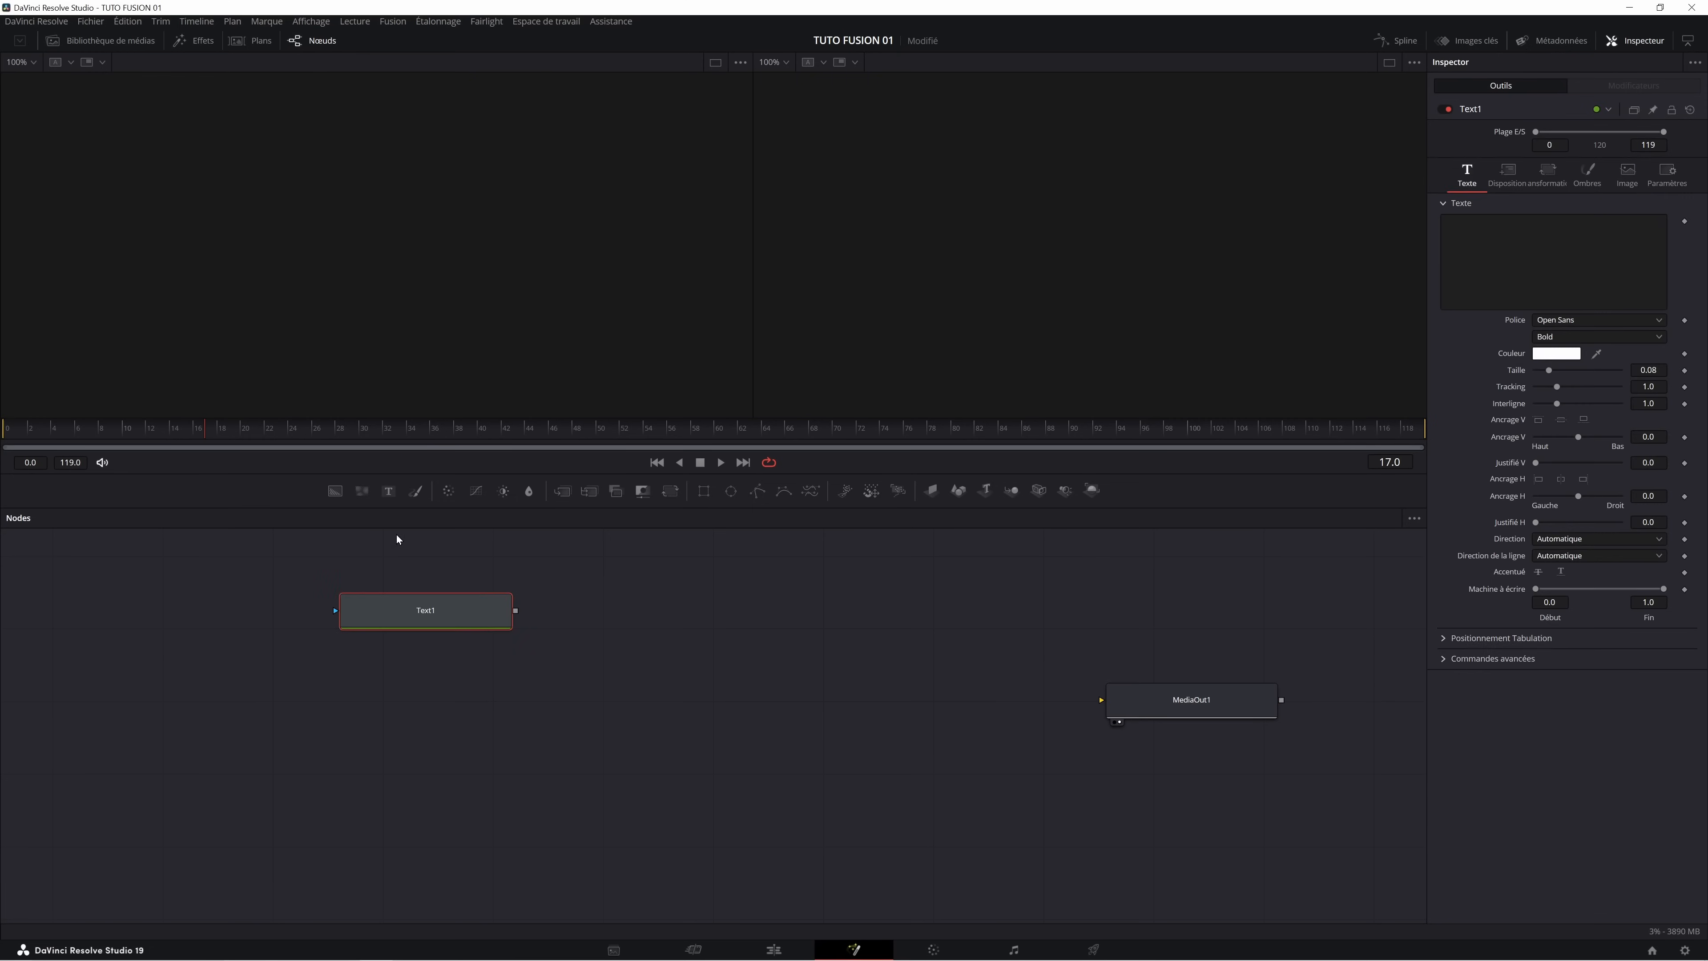
pyautogui.moveTo(428, 611); pyautogui.dragTo(647, 679)
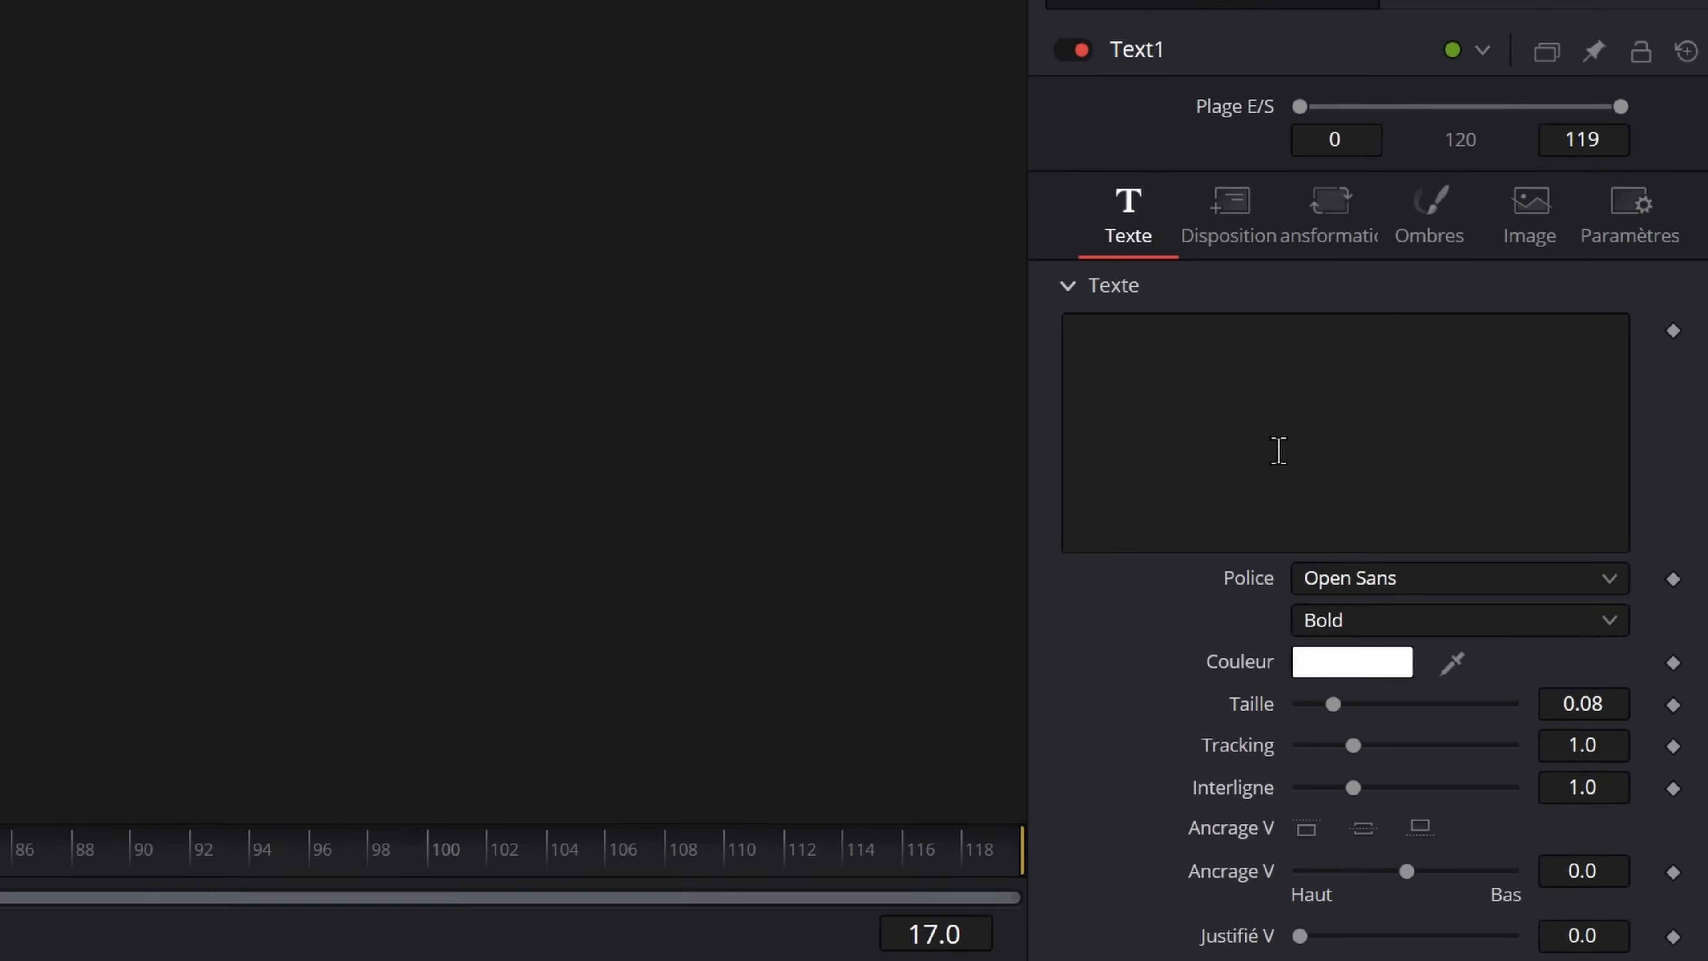
pyautogui.click(1387, 370)
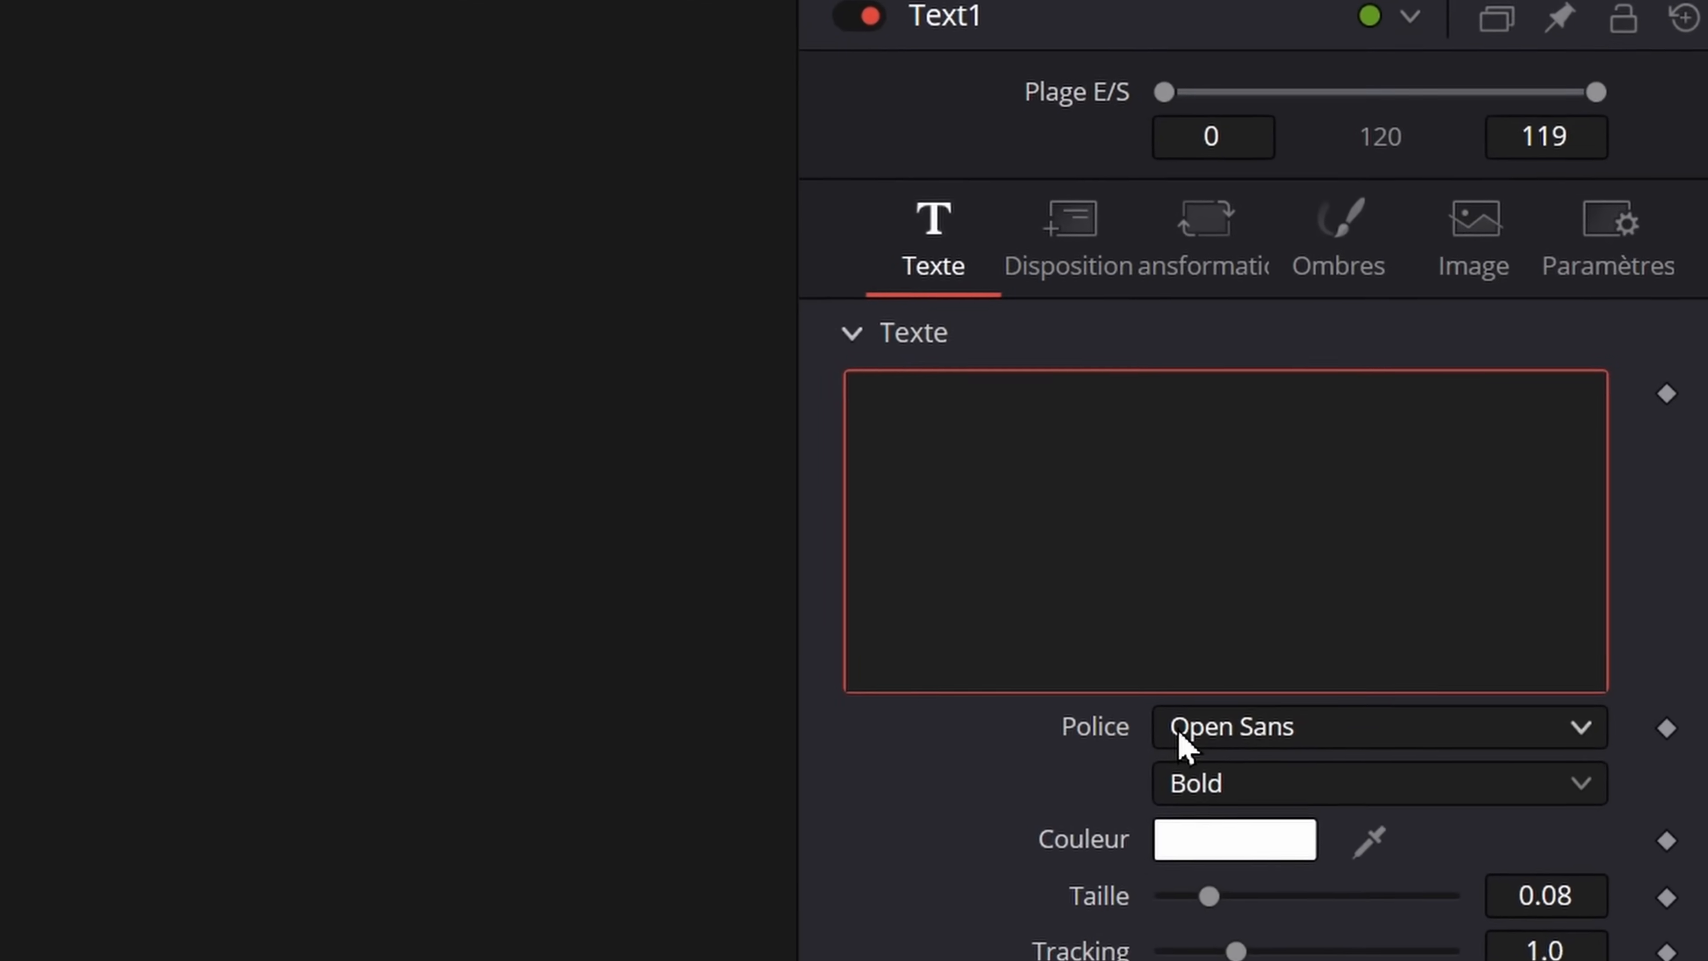
pyautogui.write('KEVIN')
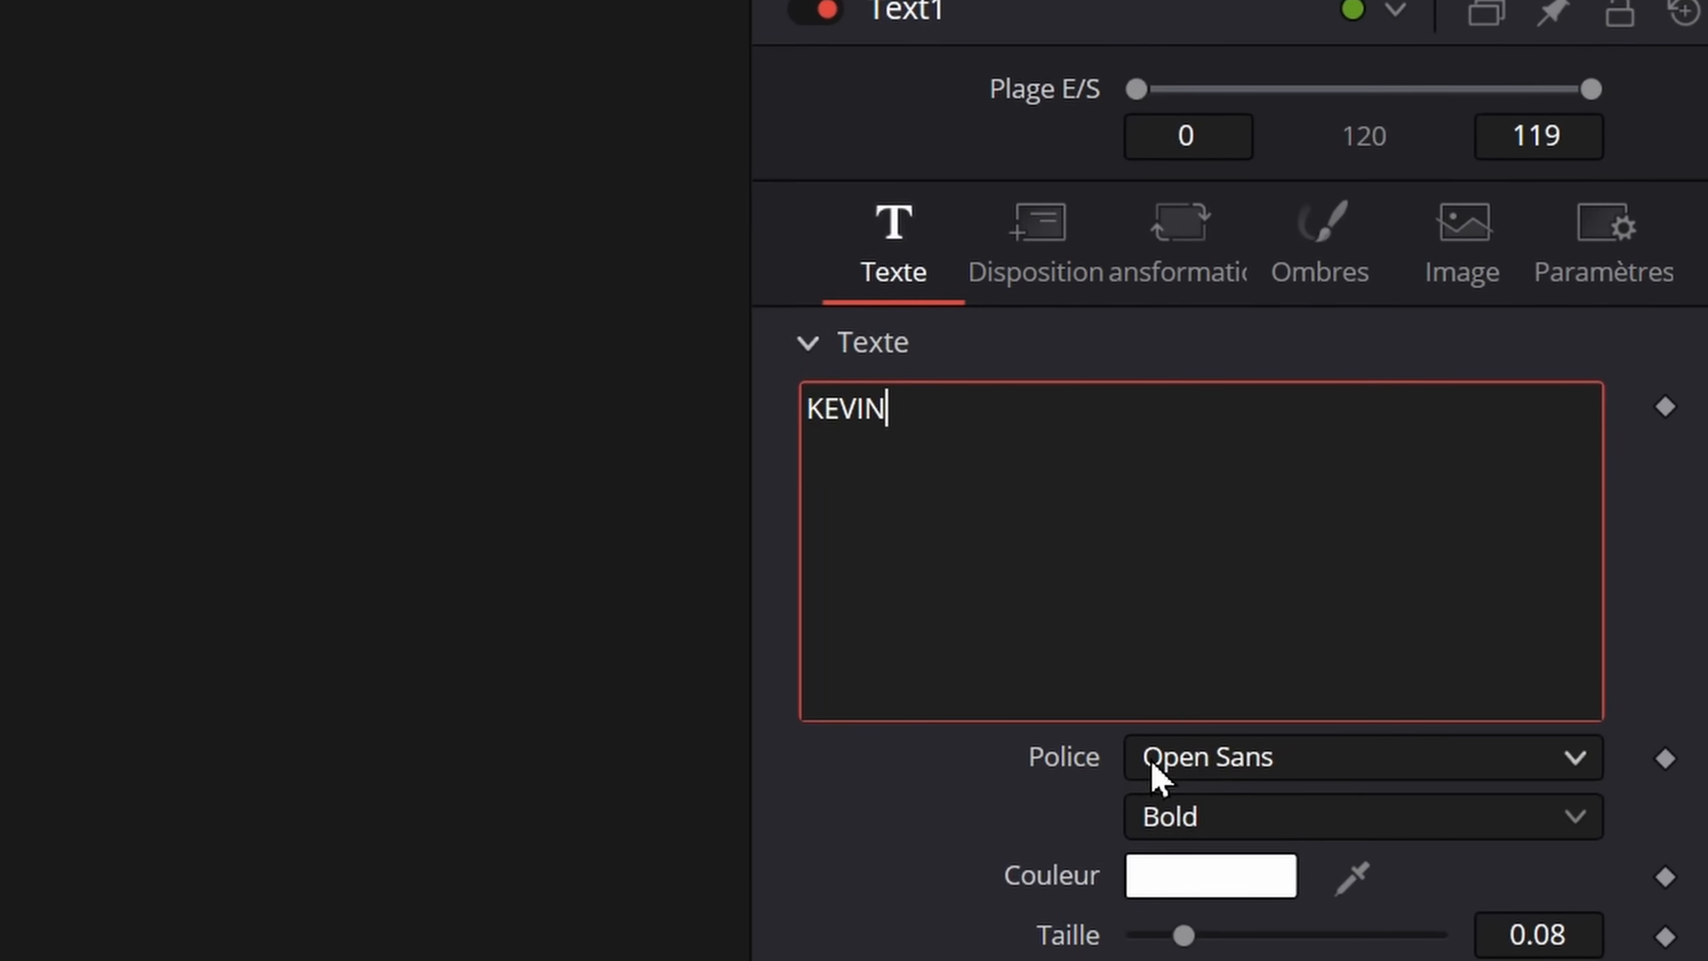
pyautogui.click(510, 709)
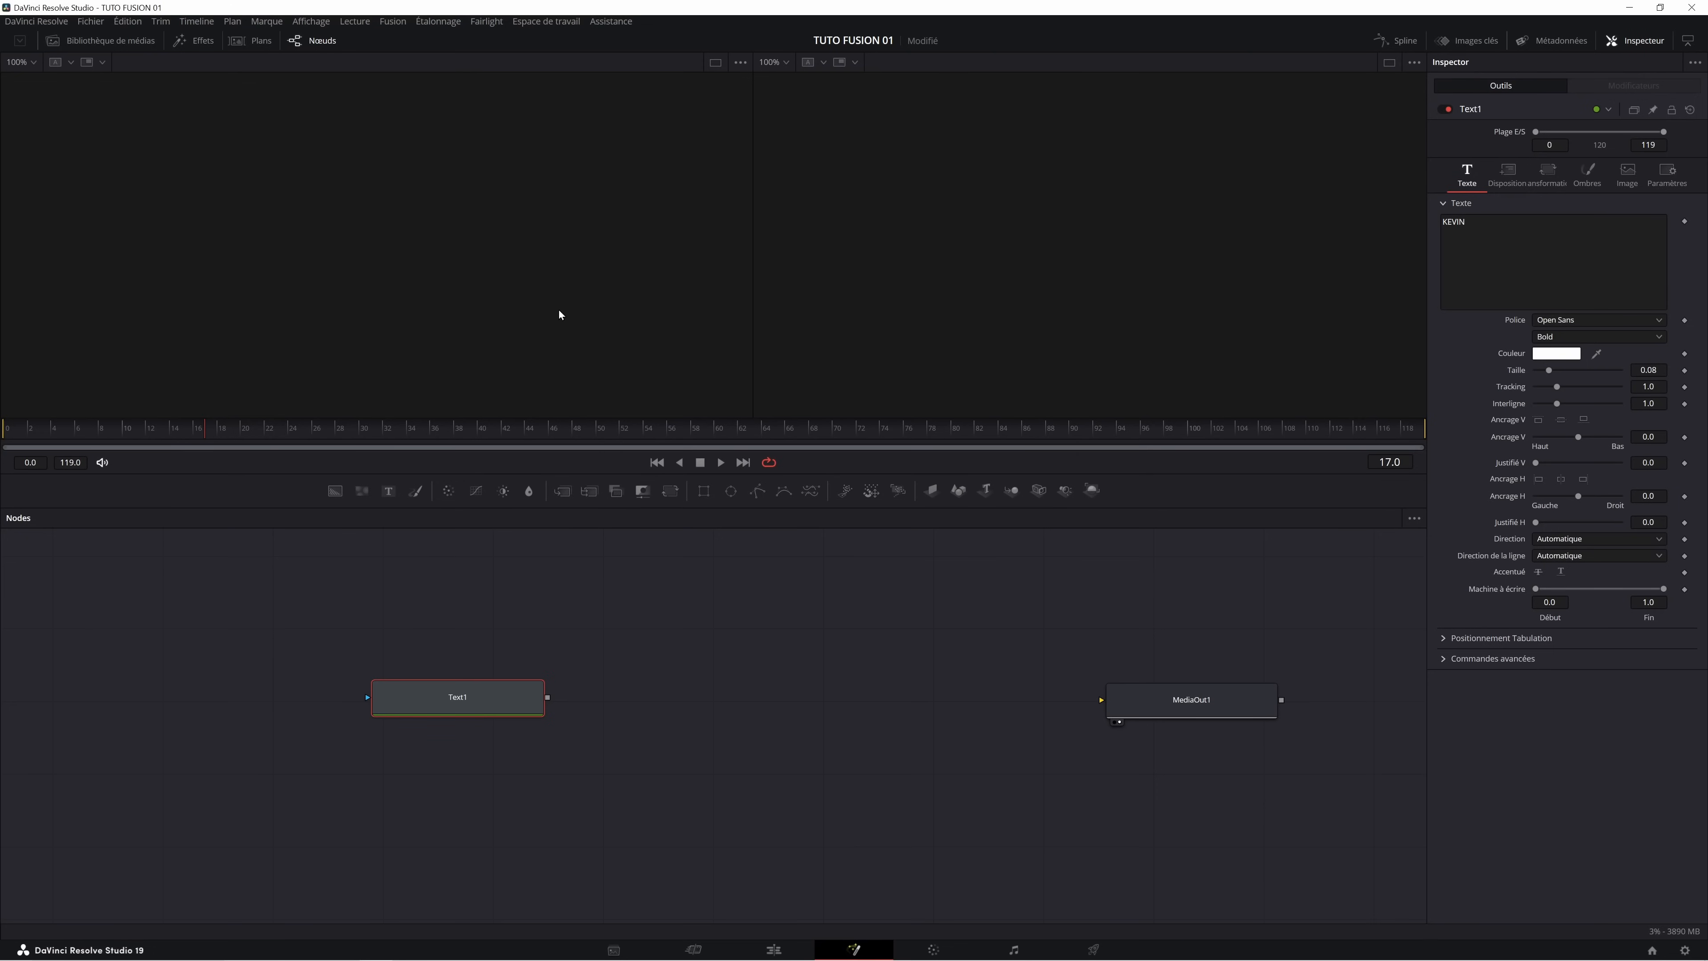
pyautogui.moveTo(497, 713); pyautogui.dragTo(514, 718)
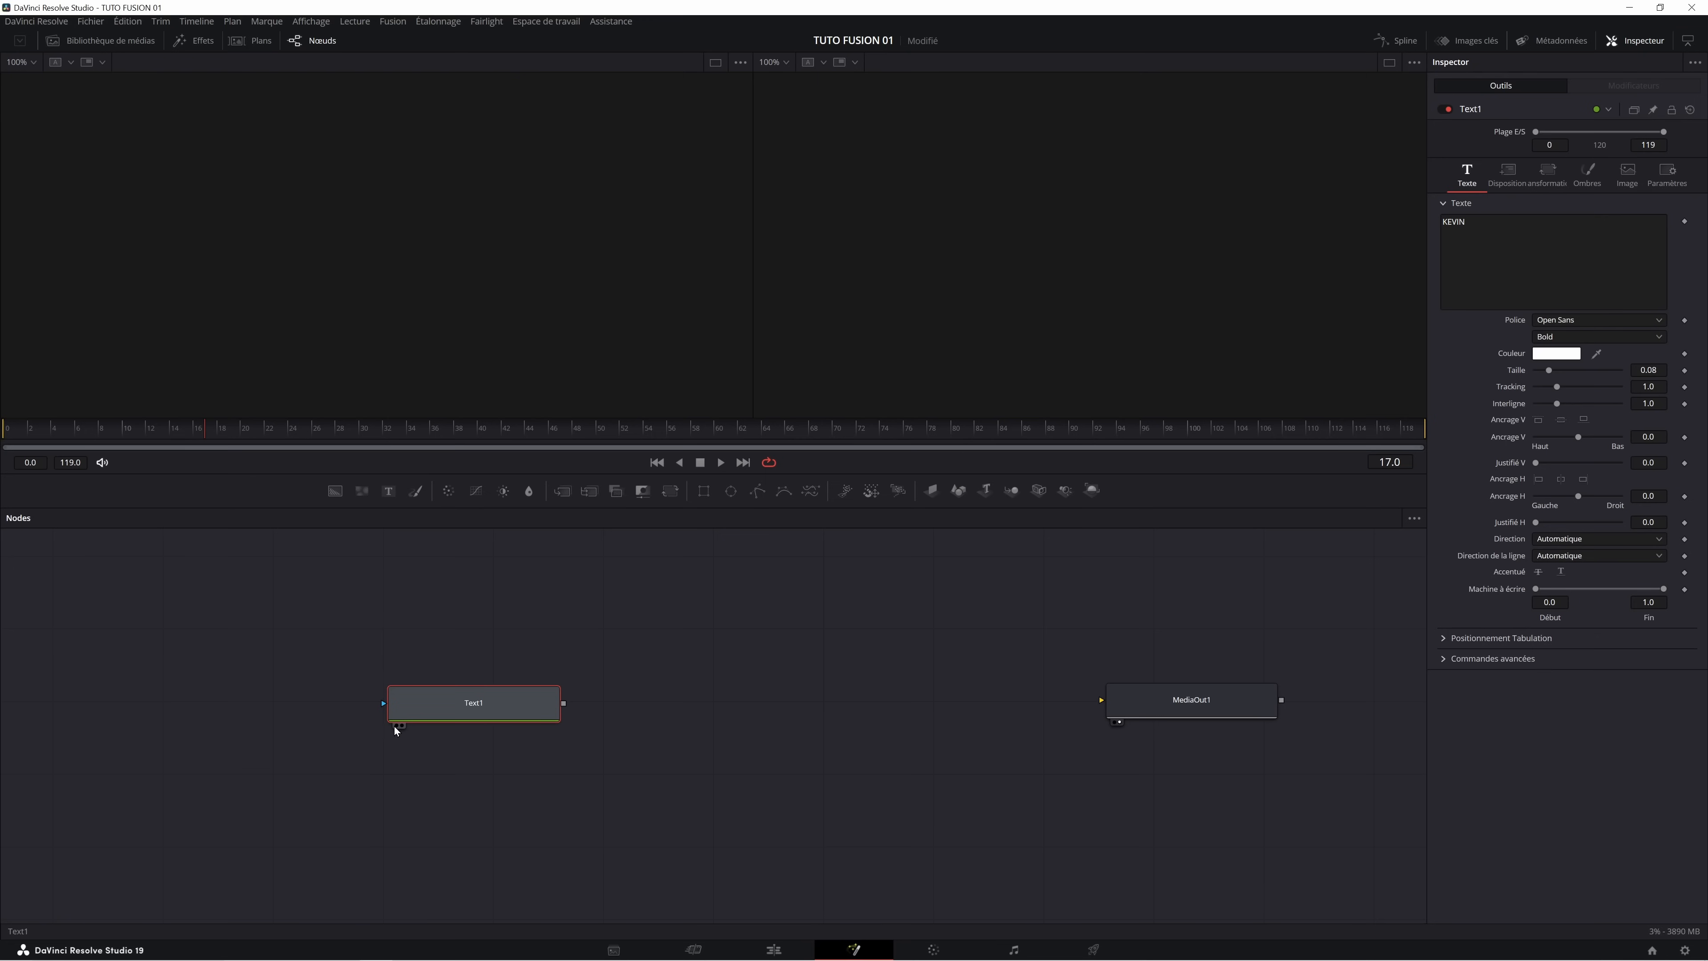
# Show the Text1 node in the first viewer, and connect its output to the MediaOut1 input.
pyautogui.click(395, 726)
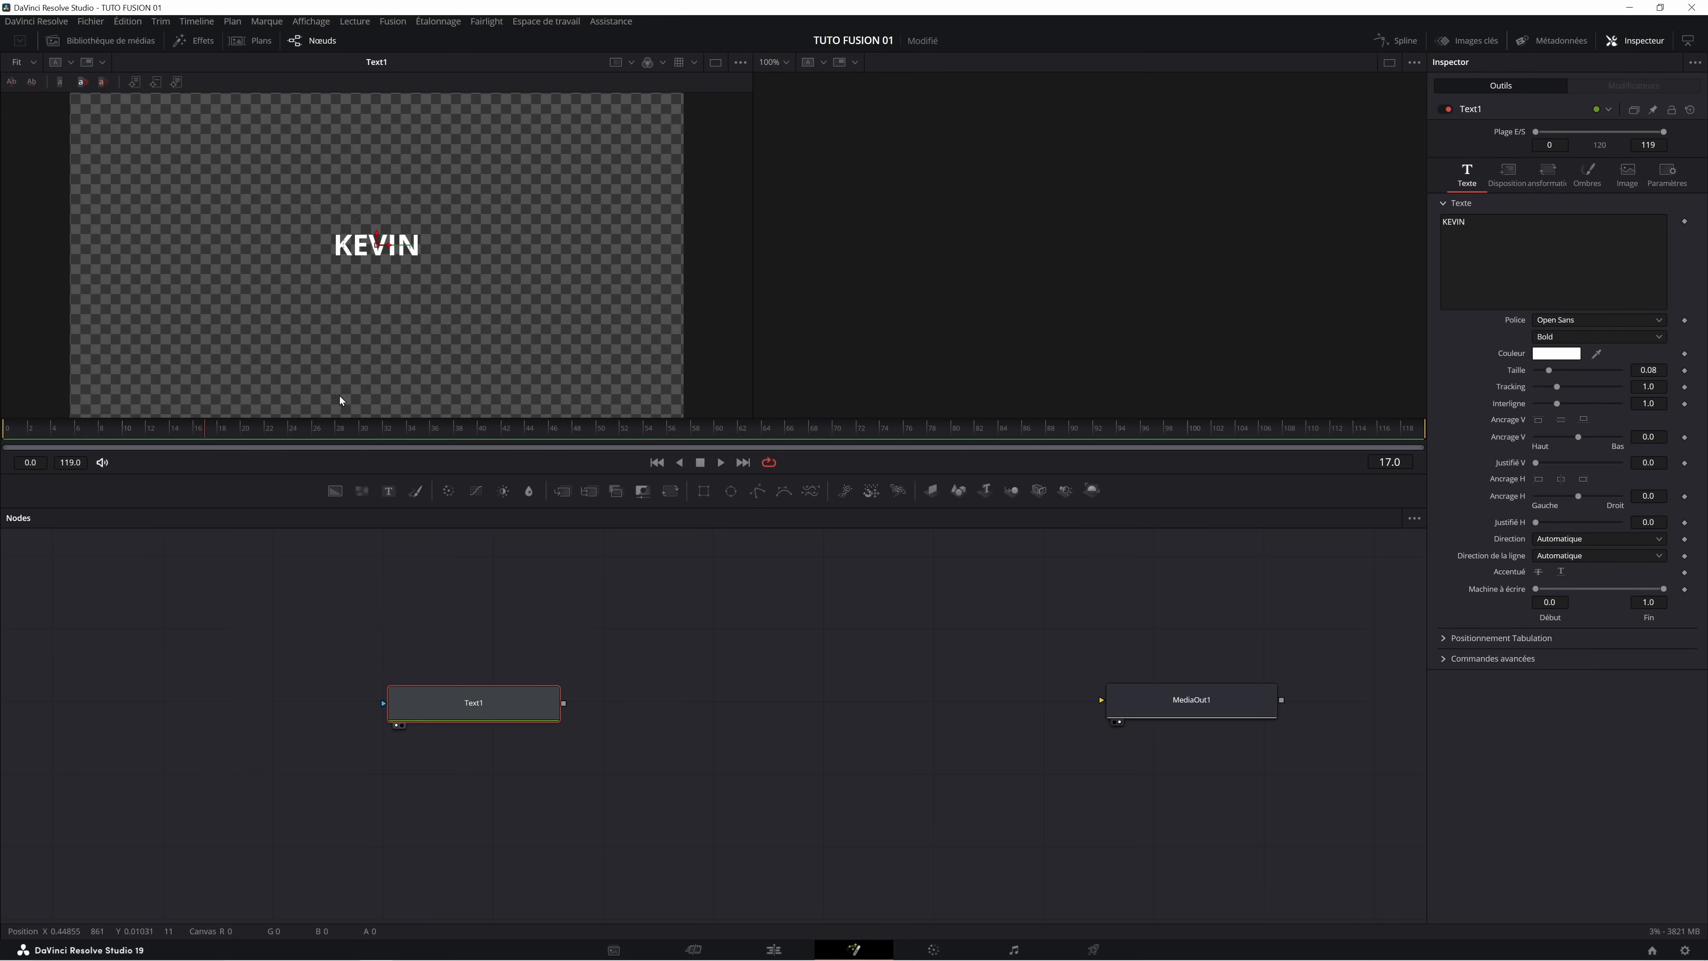
pyautogui.hotkey('ctrl', 's')
pyautogui.moveTo(741, 704); pyautogui.dragTo(1157, 708)
# Compare the Edit page output with Text1 connected to and disconnected from MediaOut1, and reconnect the two nodes.
pyautogui.click(773, 950)
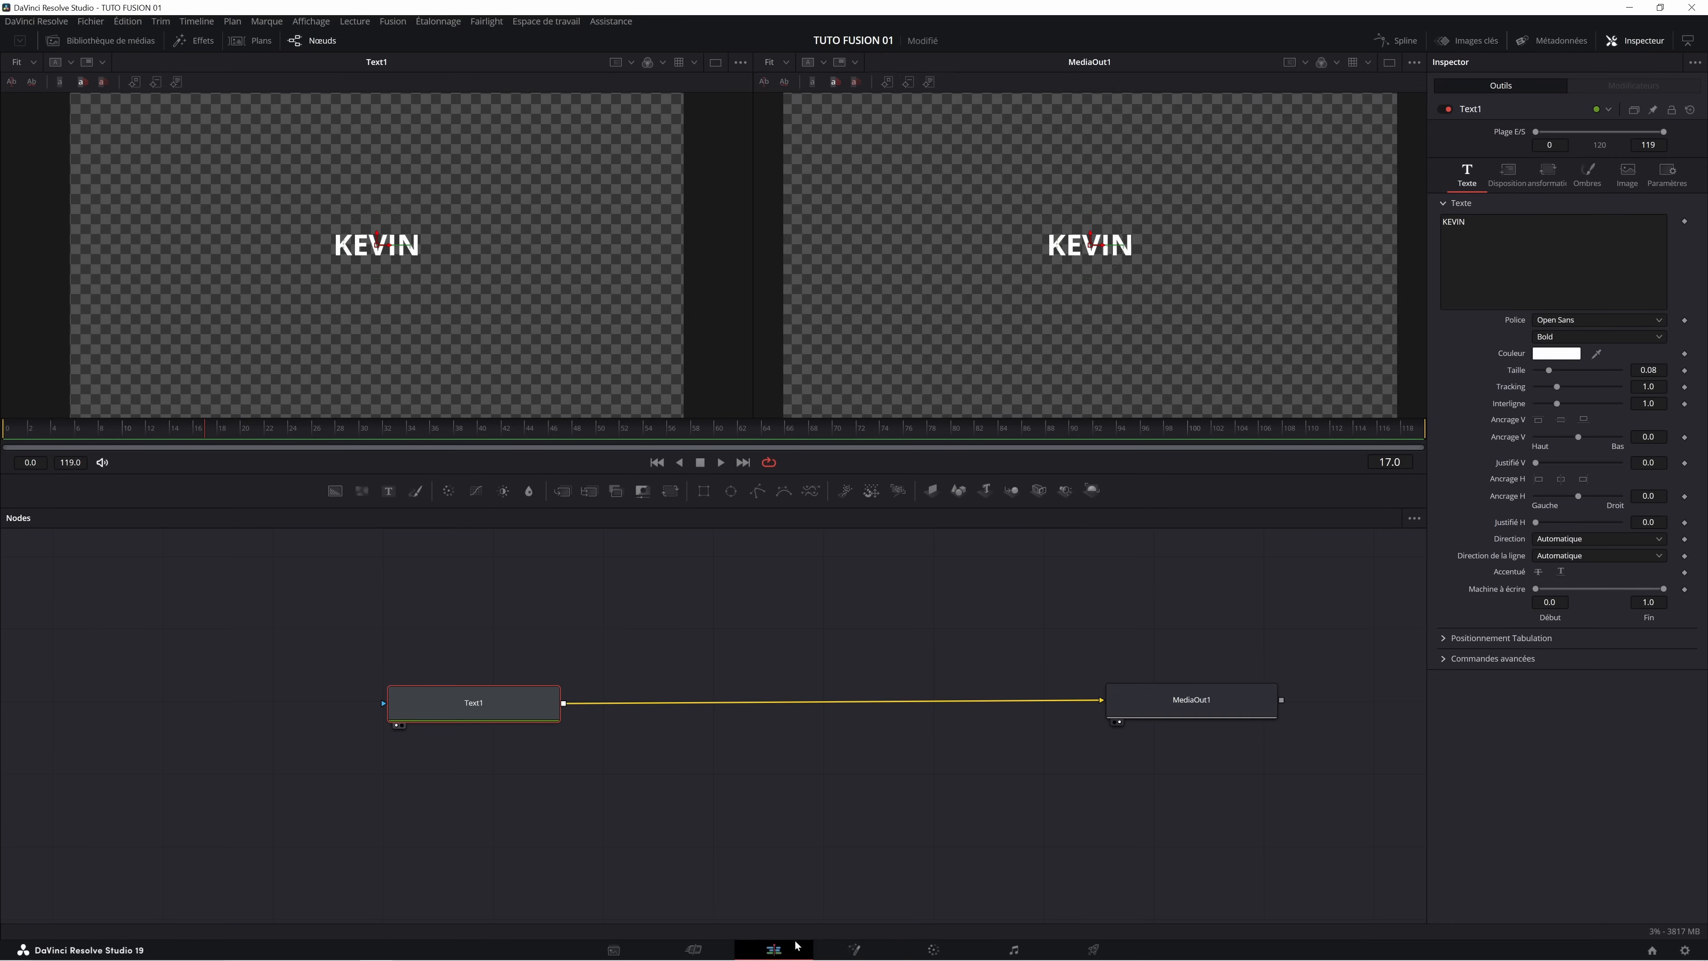
pyautogui.click(853, 948)
pyautogui.moveTo(1101, 706); pyautogui.dragTo(809, 695)
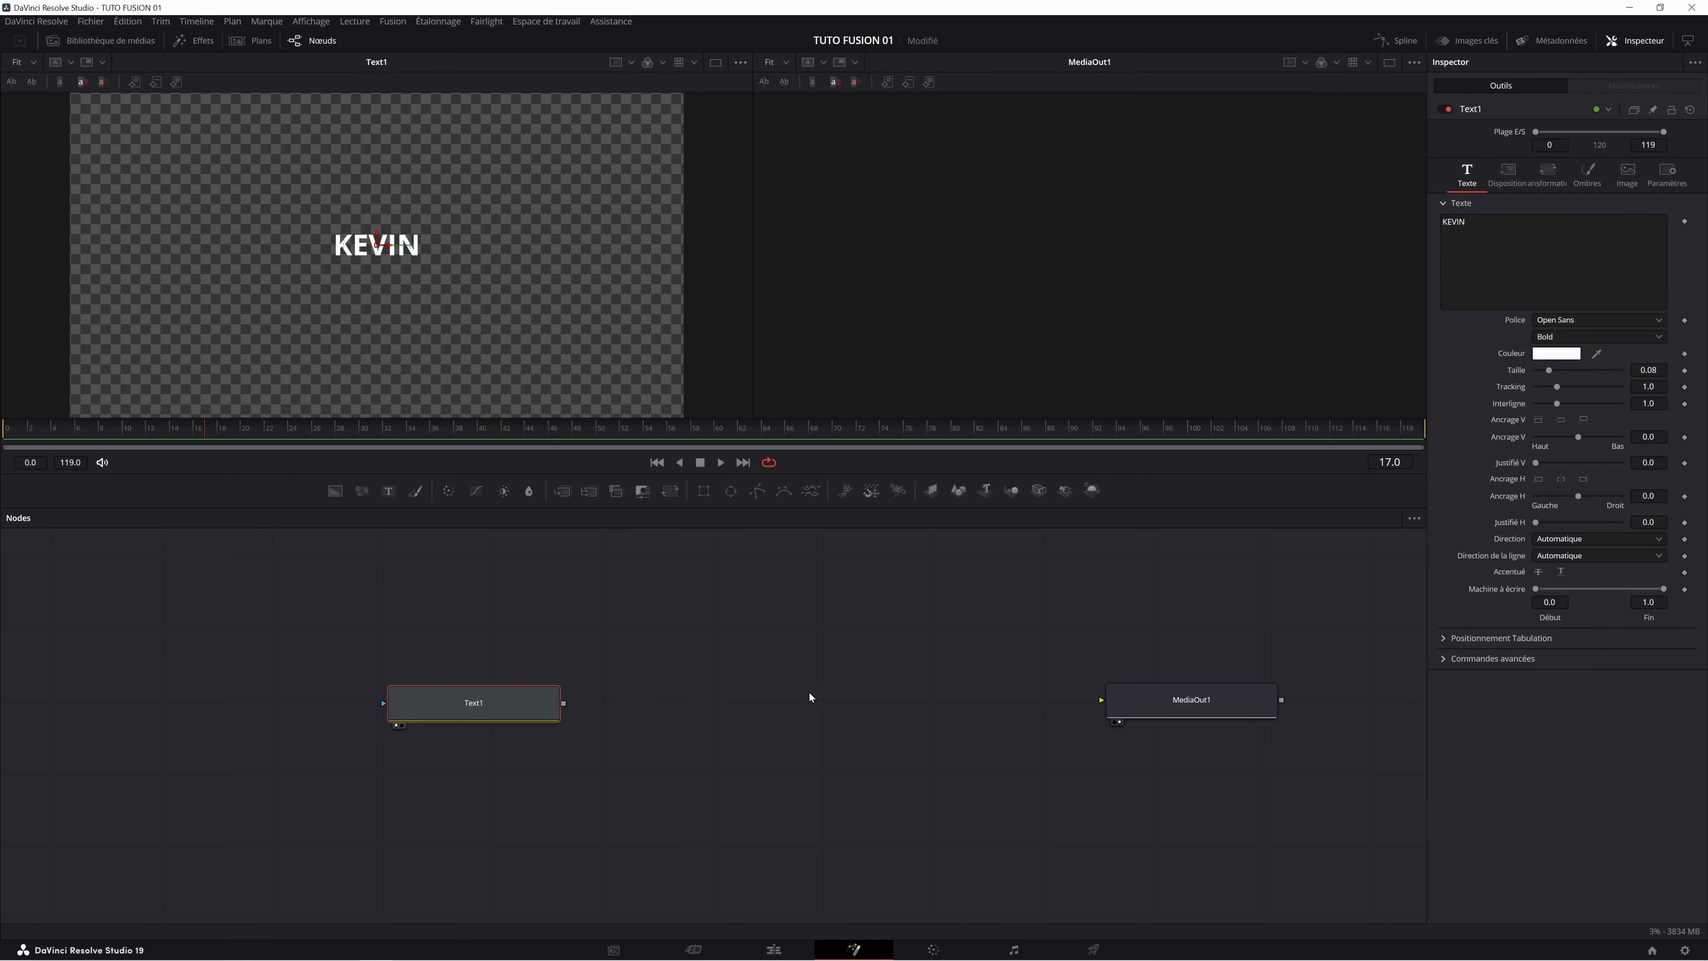
pyautogui.click(775, 951)
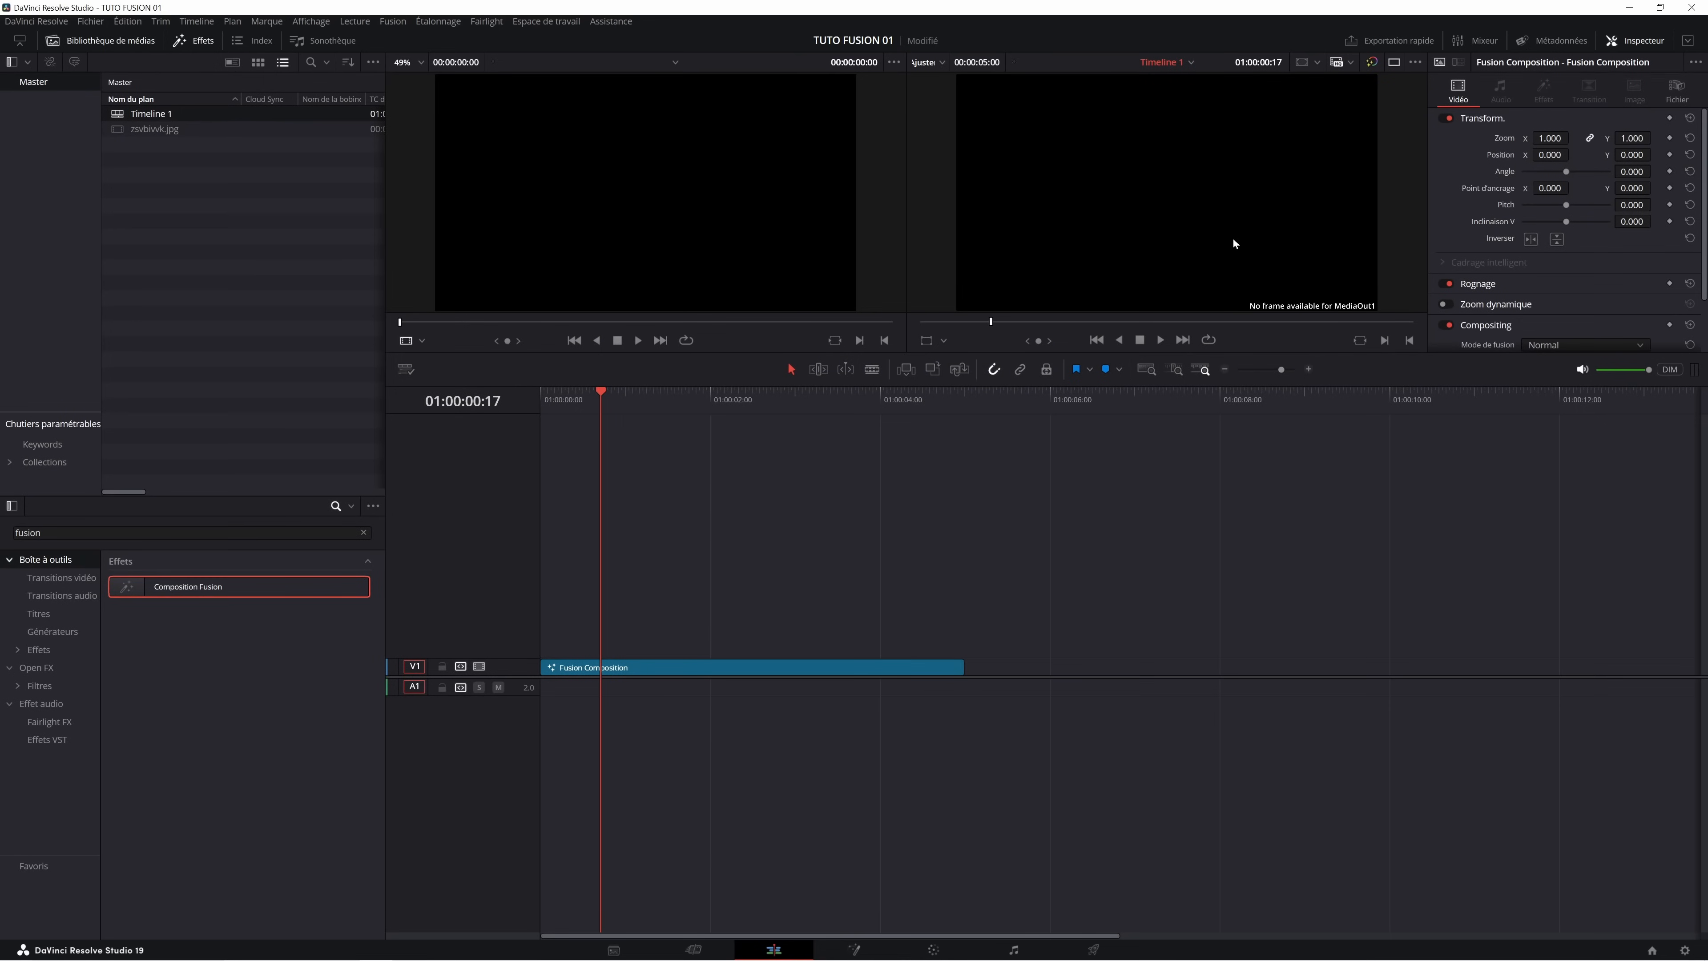
pyautogui.click(860, 952)
pyautogui.moveTo(563, 703); pyautogui.dragTo(1103, 700)
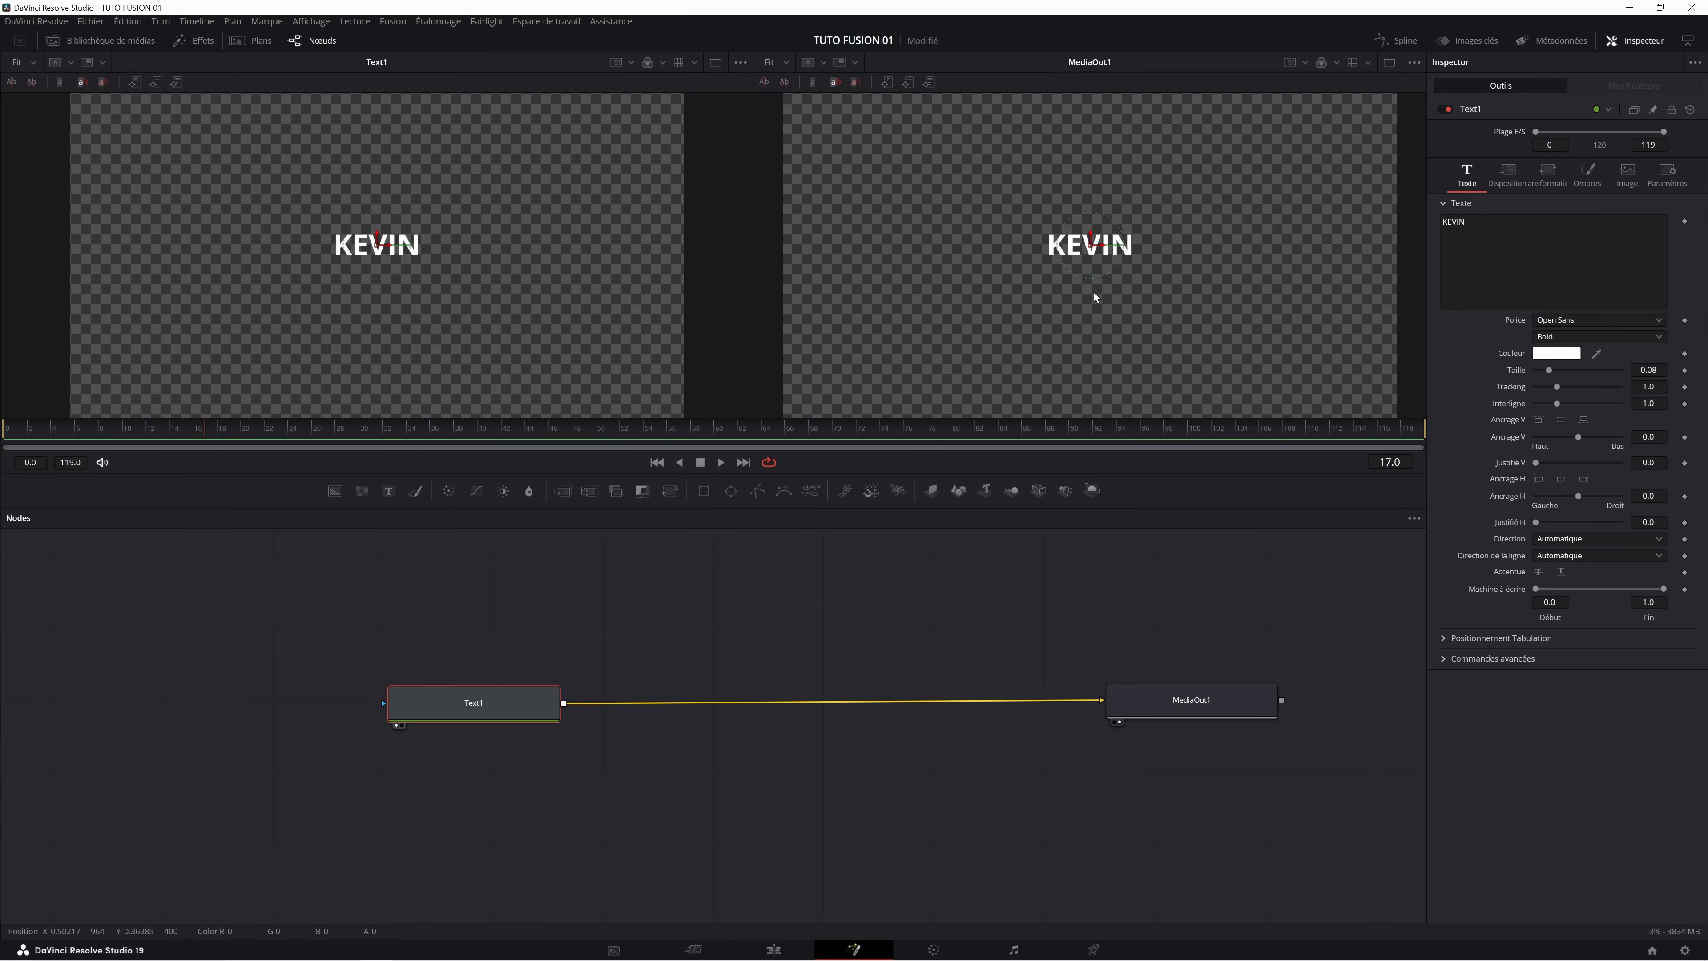
# Move the Text1 node farther away from MediaOut1 to free space between them, and deselect it.
pyautogui.moveTo(504, 701); pyautogui.dragTo(292, 697)
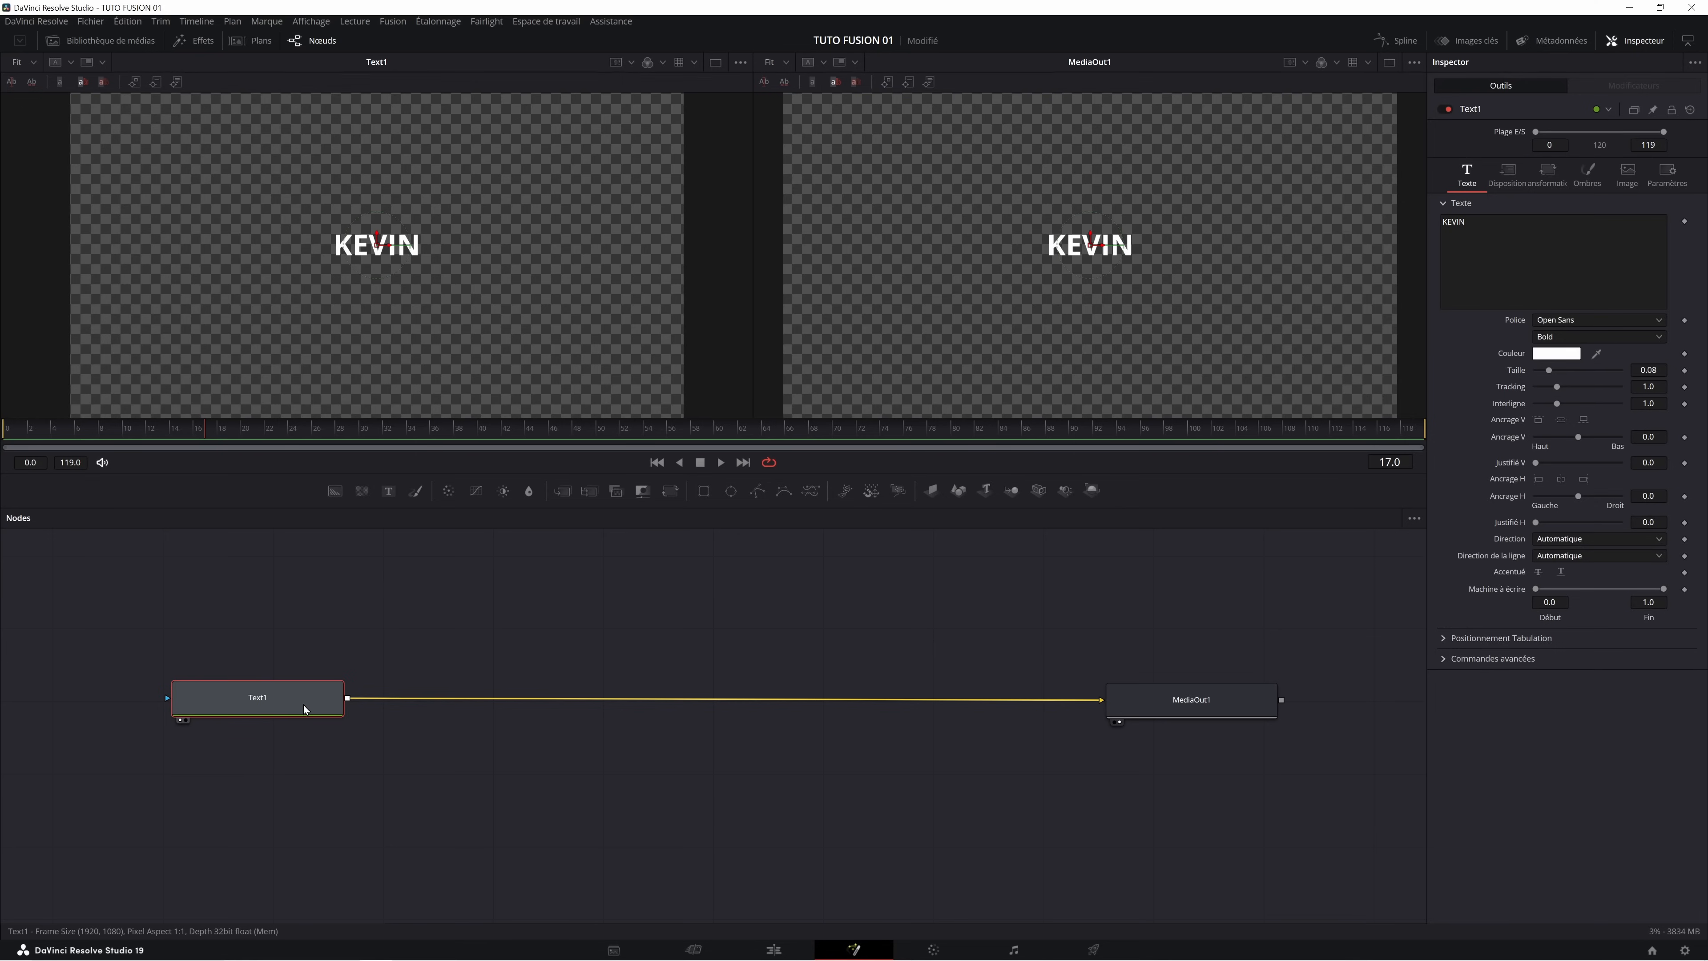
pyautogui.moveTo(297, 691); pyautogui.dragTo(317, 694)
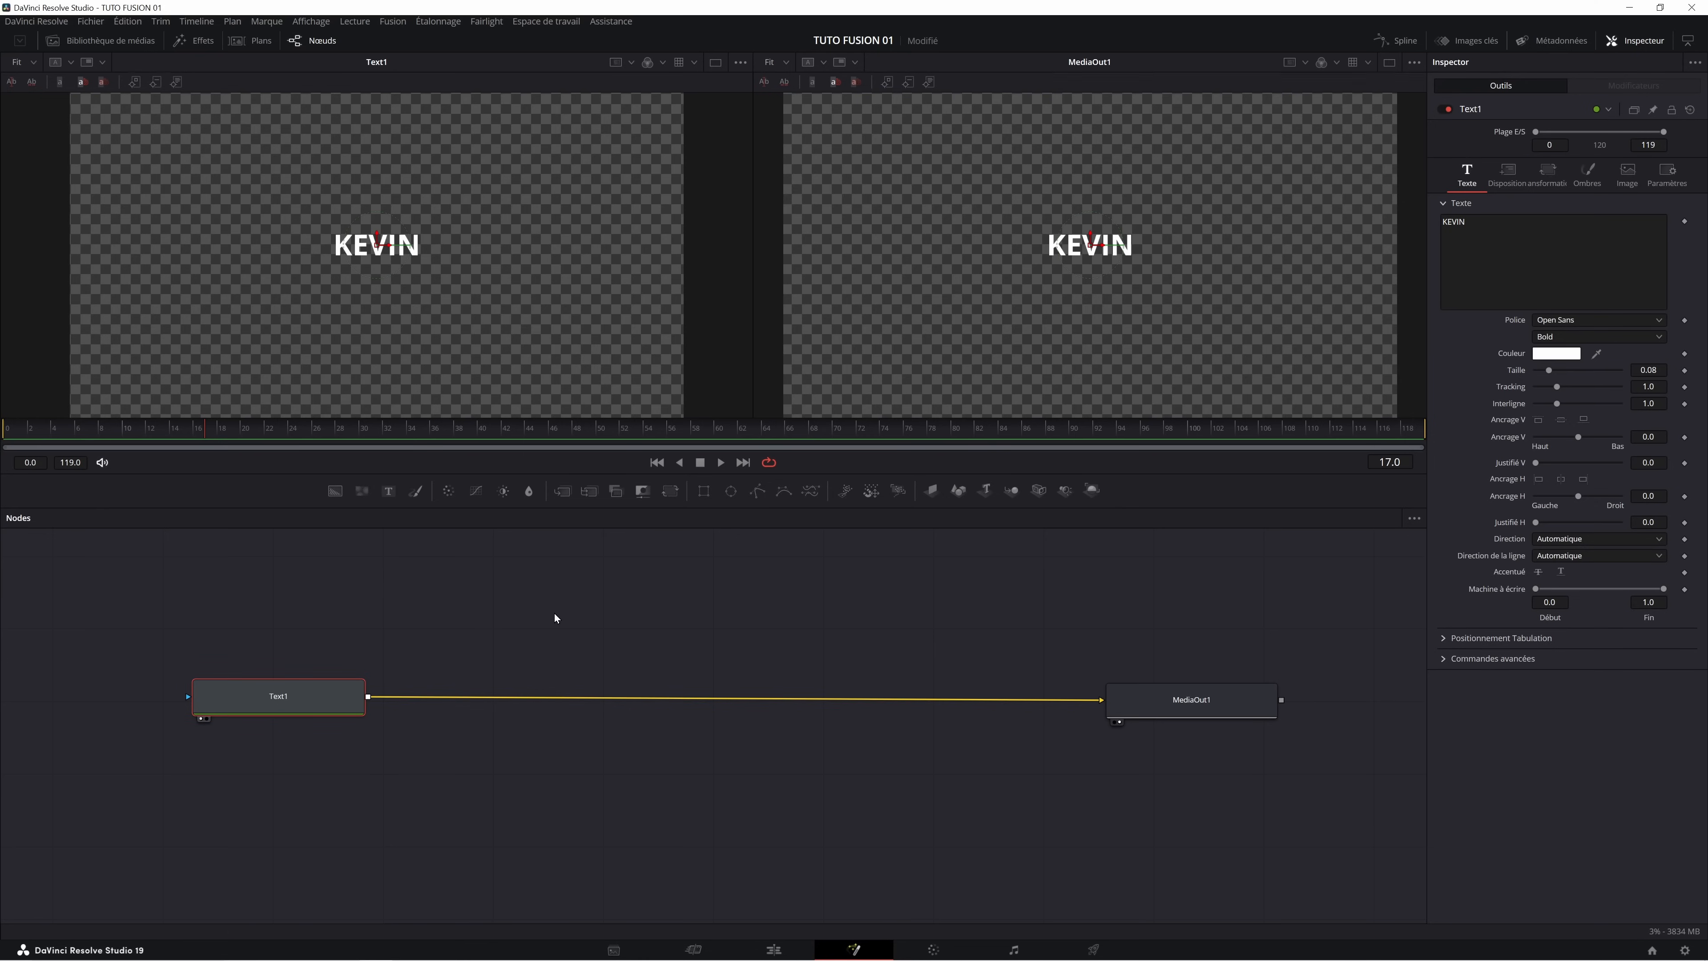
pyautogui.click(491, 636)
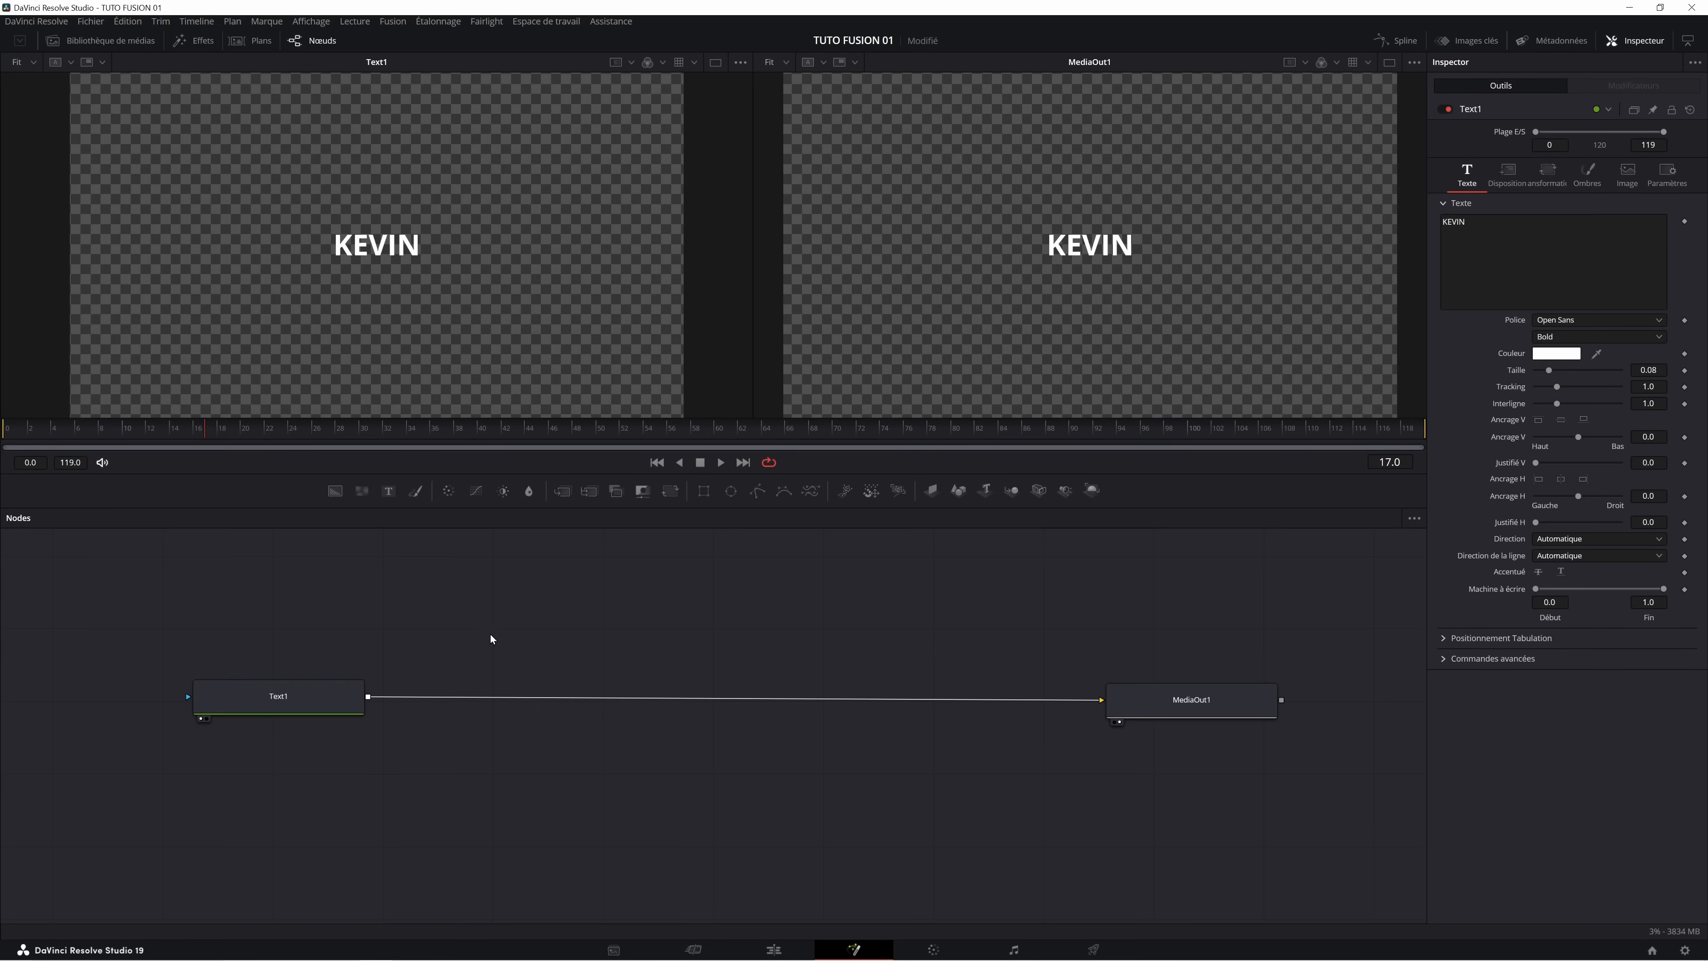
# Add a Background node combined with Text1 through a Merge node before MediaOut1, and arrange Background1 above Text1.
pyautogui.click(335, 492)
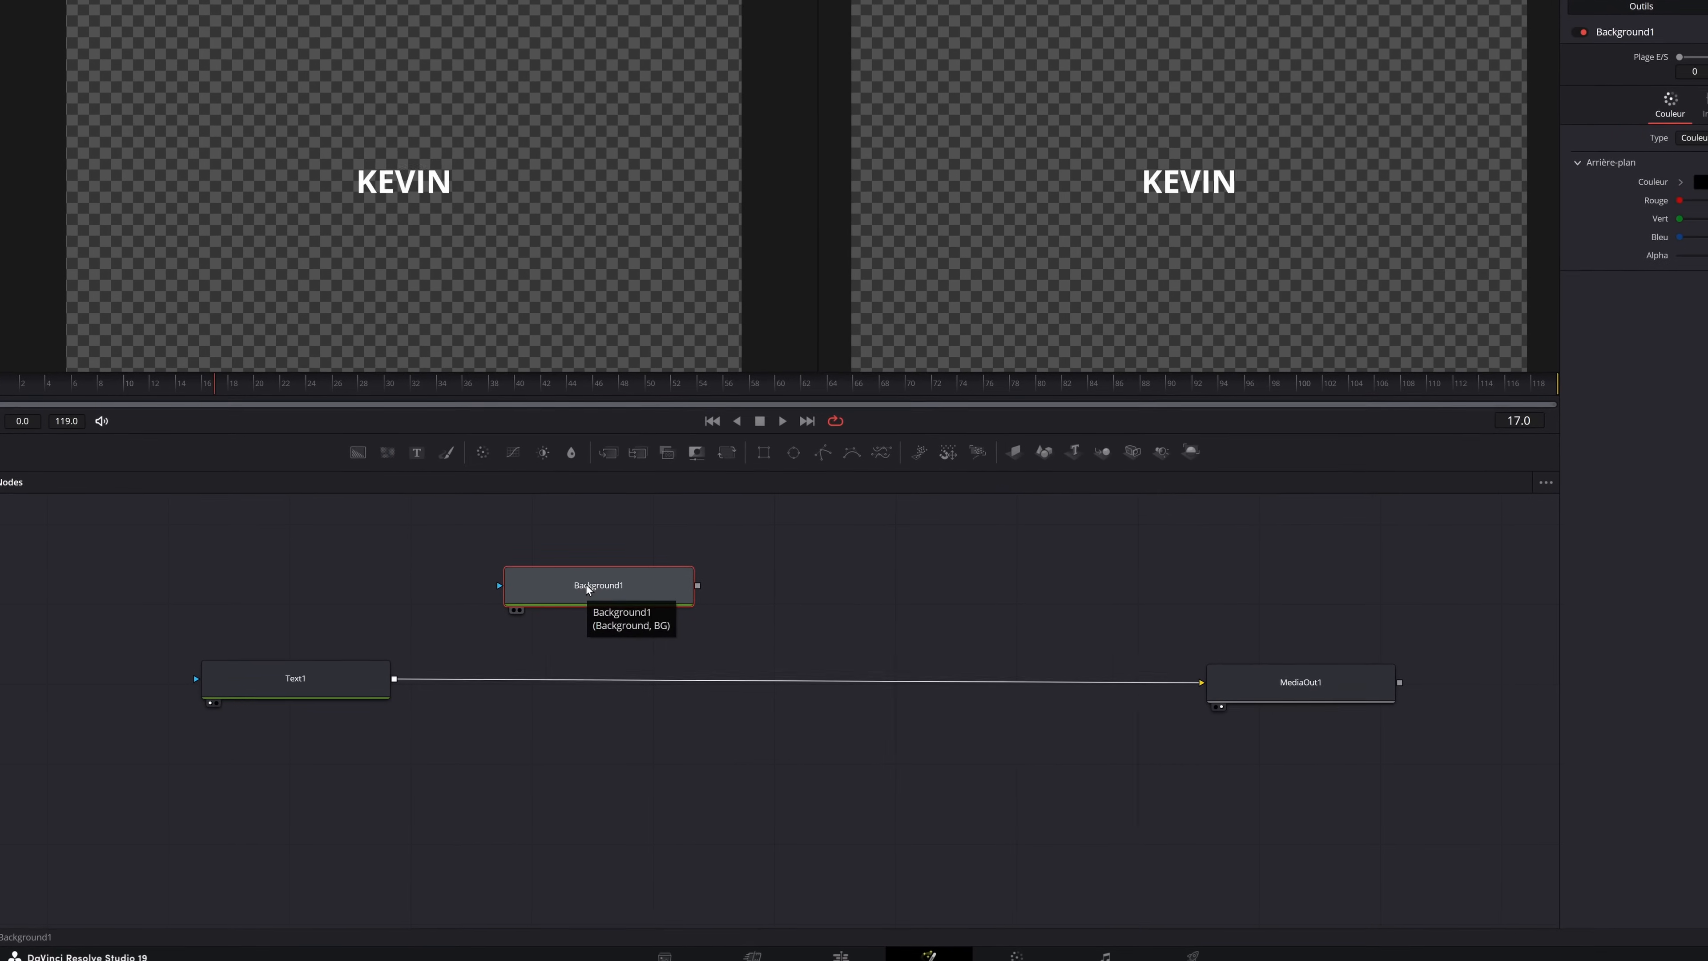
pyautogui.moveTo(603, 575); pyautogui.dragTo(817, 650)
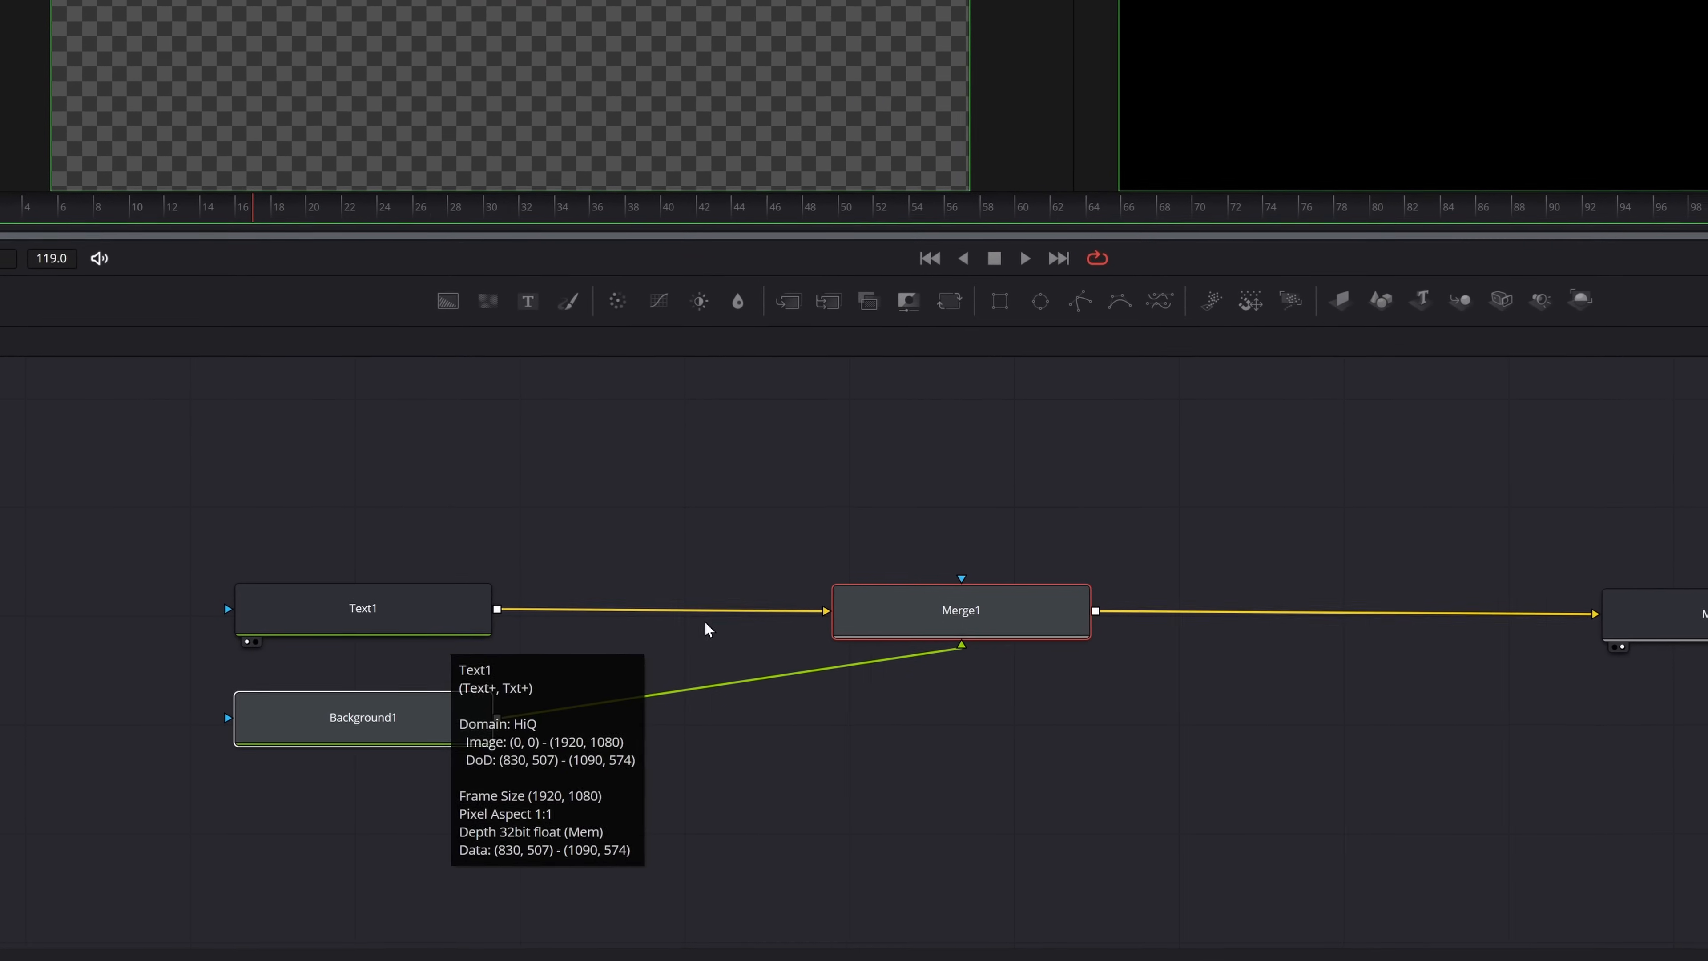
pyautogui.moveTo(437, 703); pyautogui.dragTo(437, 498)
pyautogui.moveTo(1095, 386); pyautogui.dragTo(1130, 561)
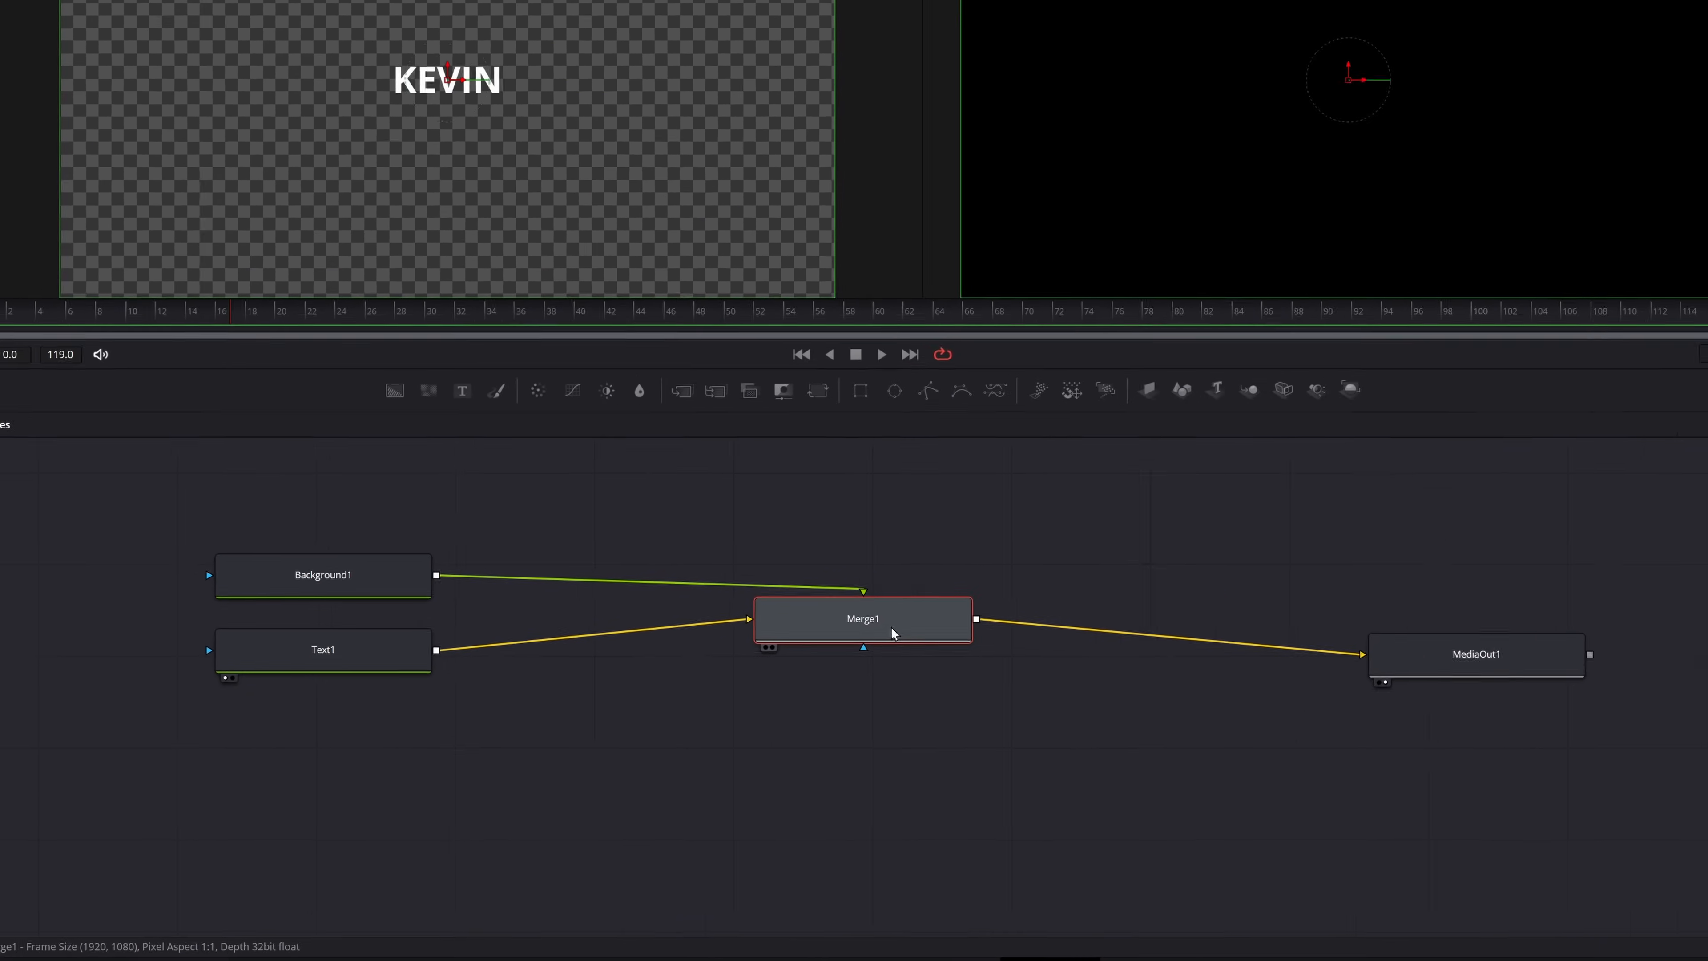
# Swap the inputs of Merge1 so Text1 is the foreground, and align Merge1 with Text1 and place Background1 beneath it.
pyautogui.hotkey('ctrl', 't')
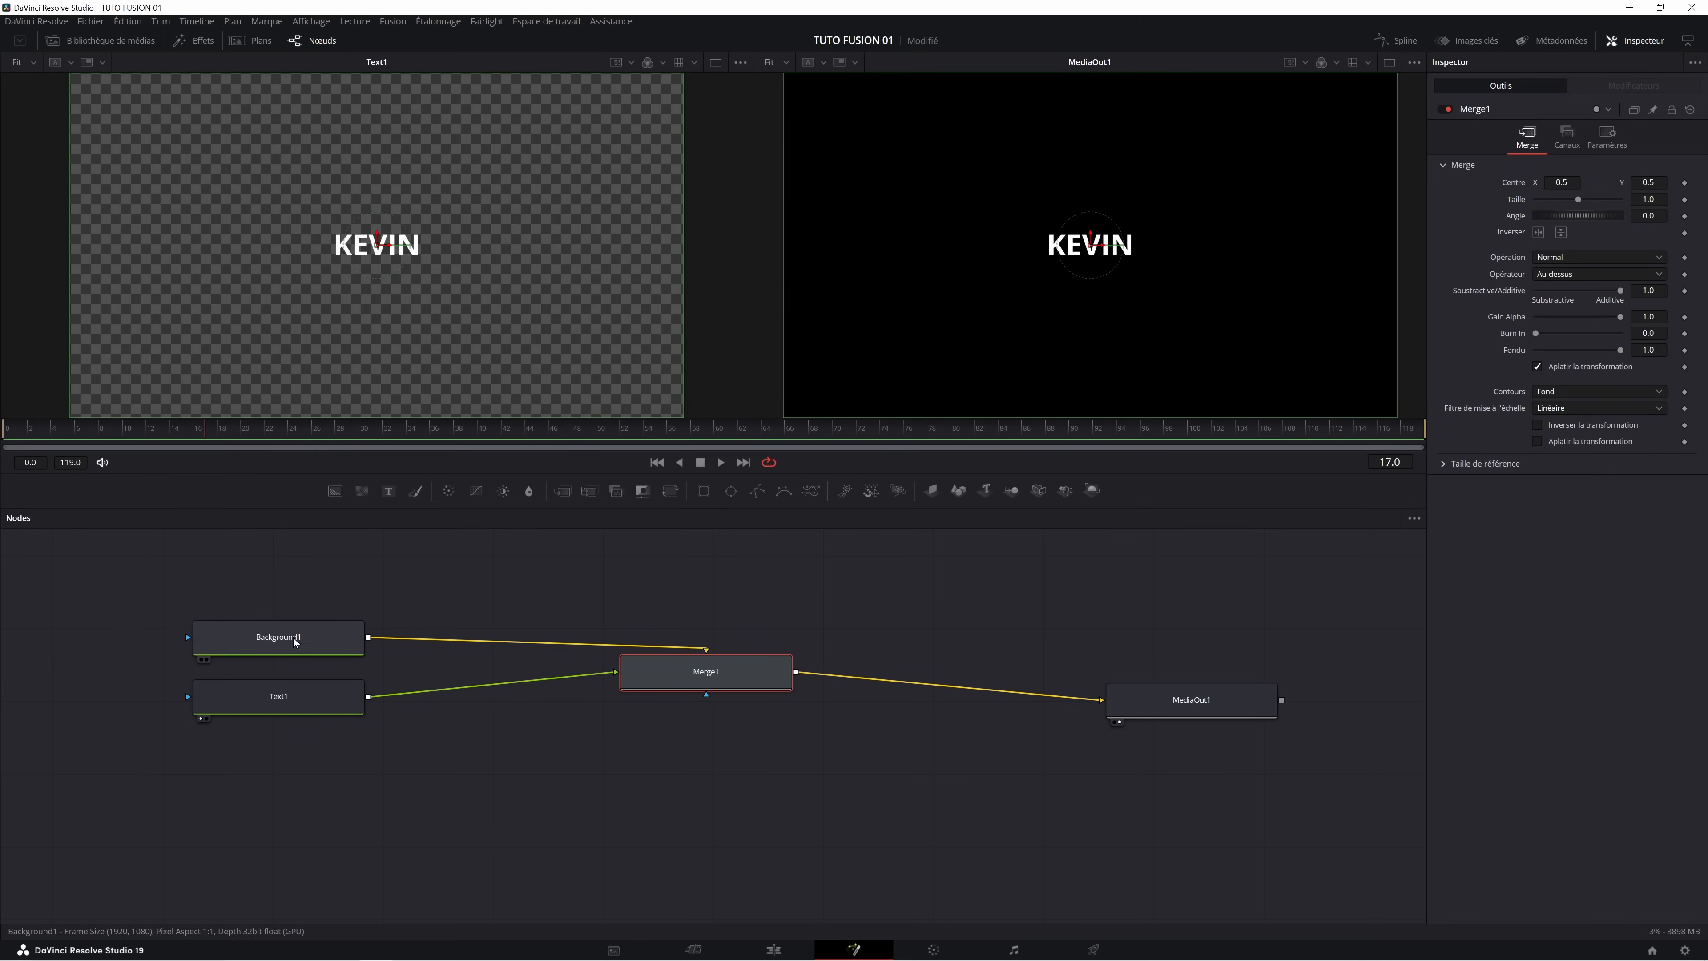
pyautogui.moveTo(294, 646); pyautogui.dragTo(296, 771)
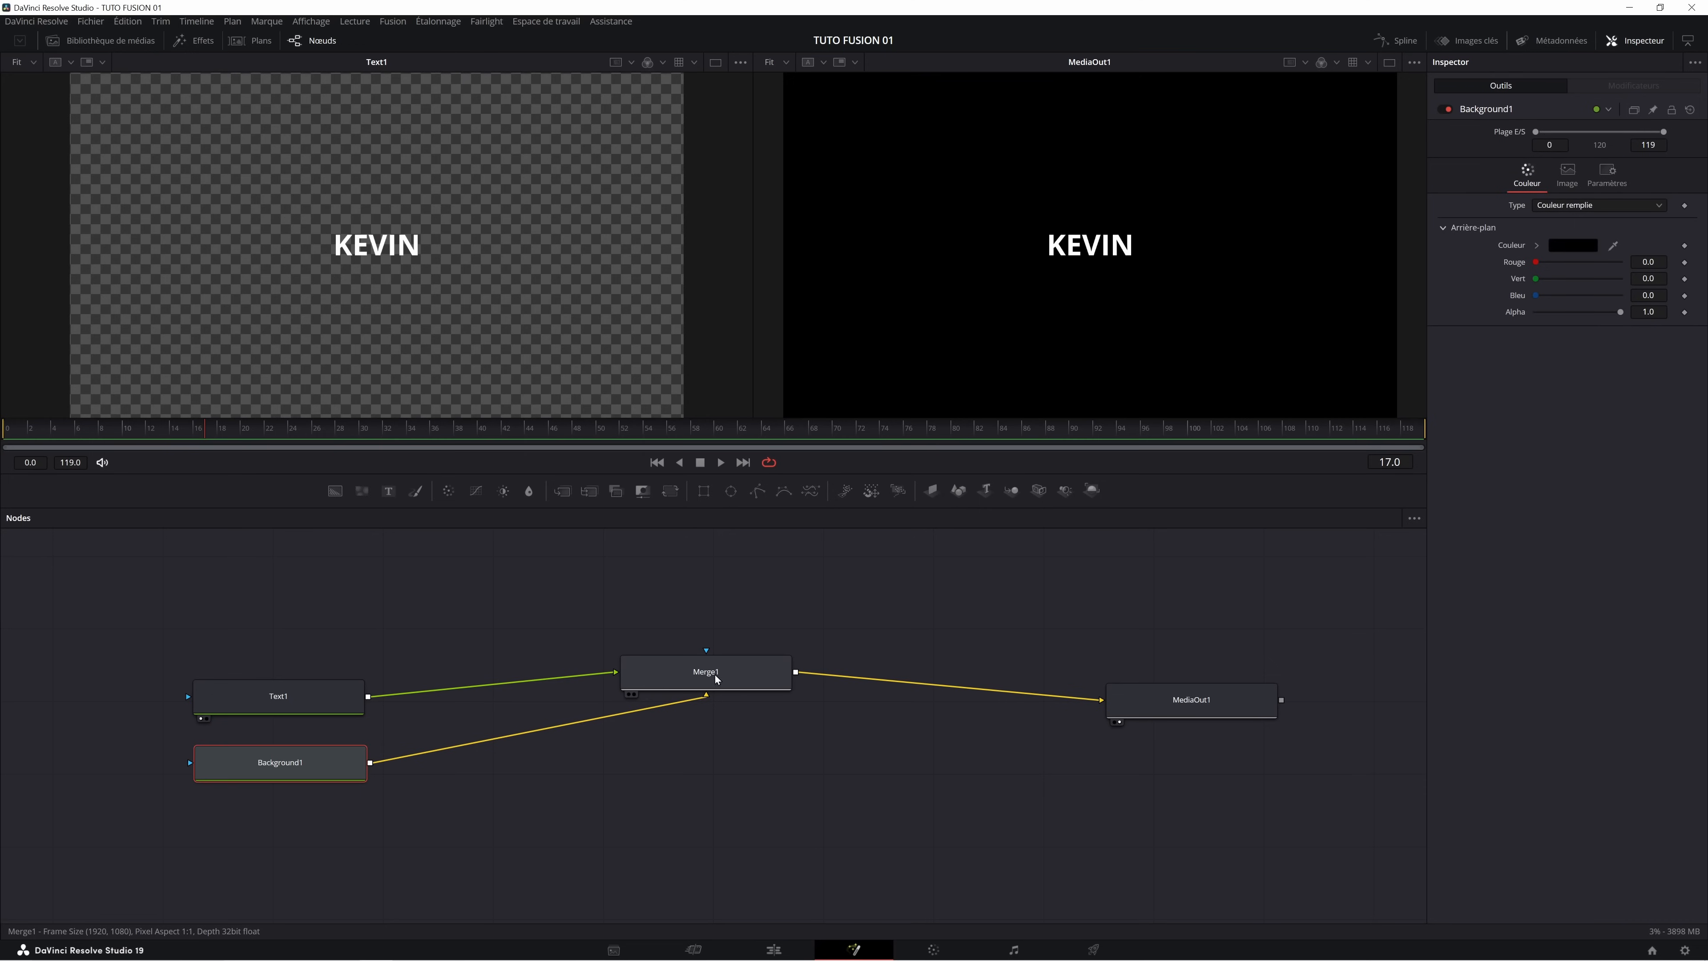
pyautogui.moveTo(721, 677); pyautogui.dragTo(729, 704)
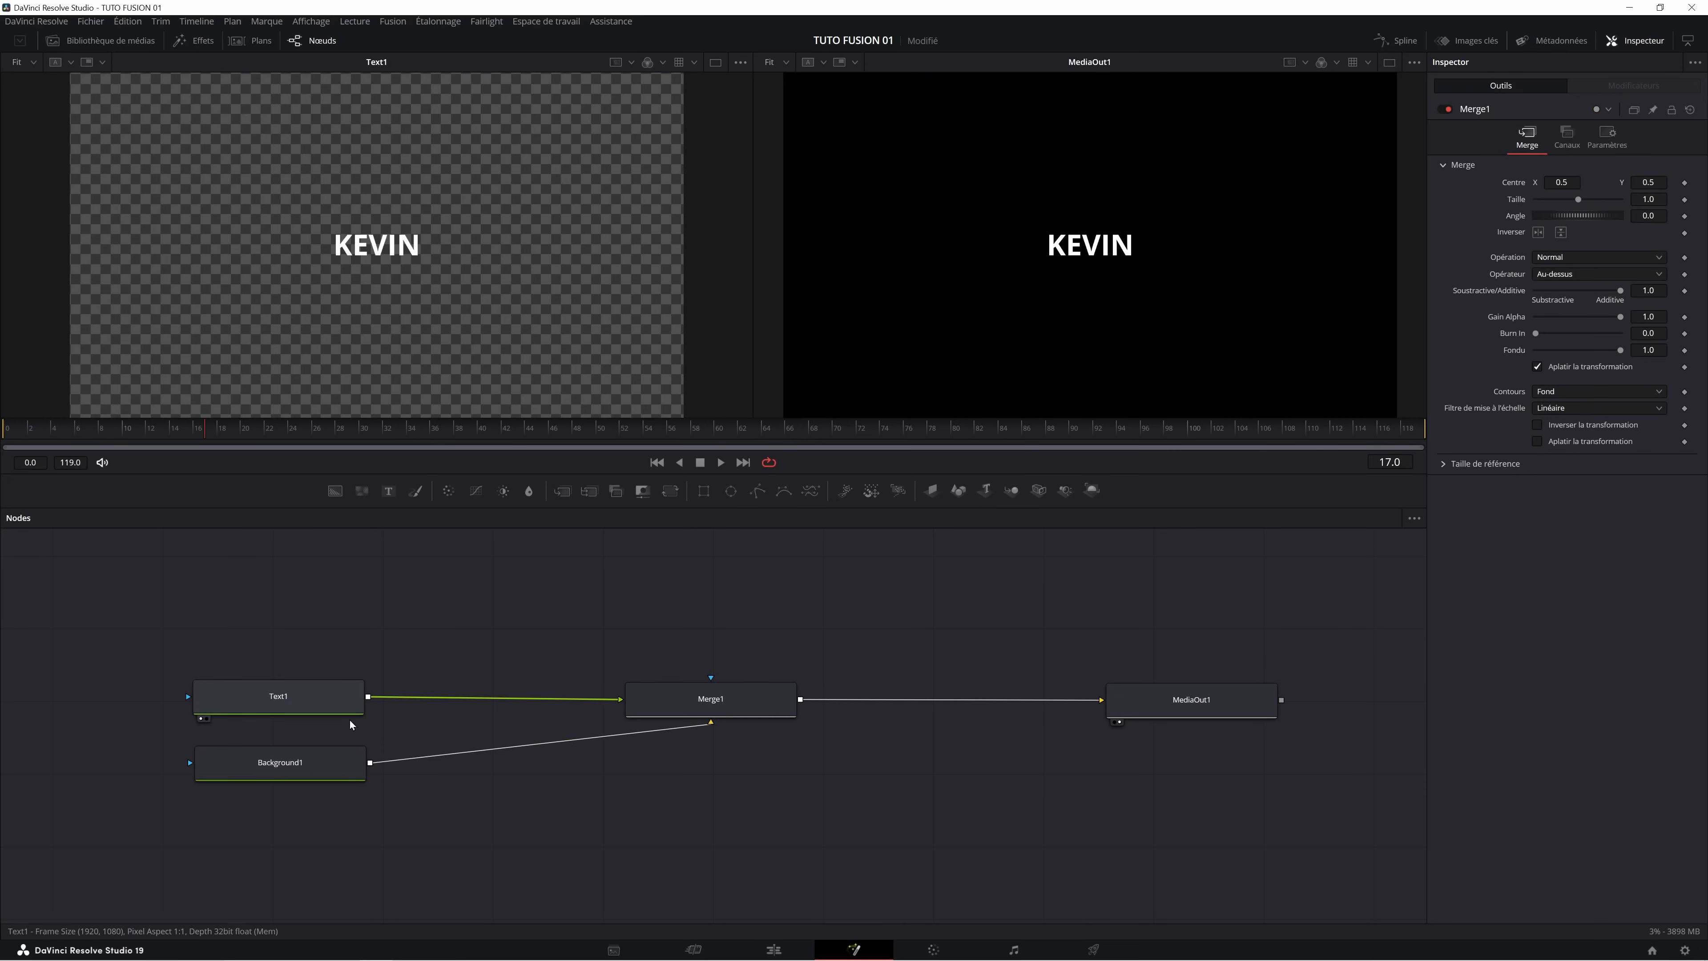
# Set the fill colour of Background1 to dark green, with red 0.039215, green 0.301960 and blue 0.203921.
pyautogui.click(312, 762)
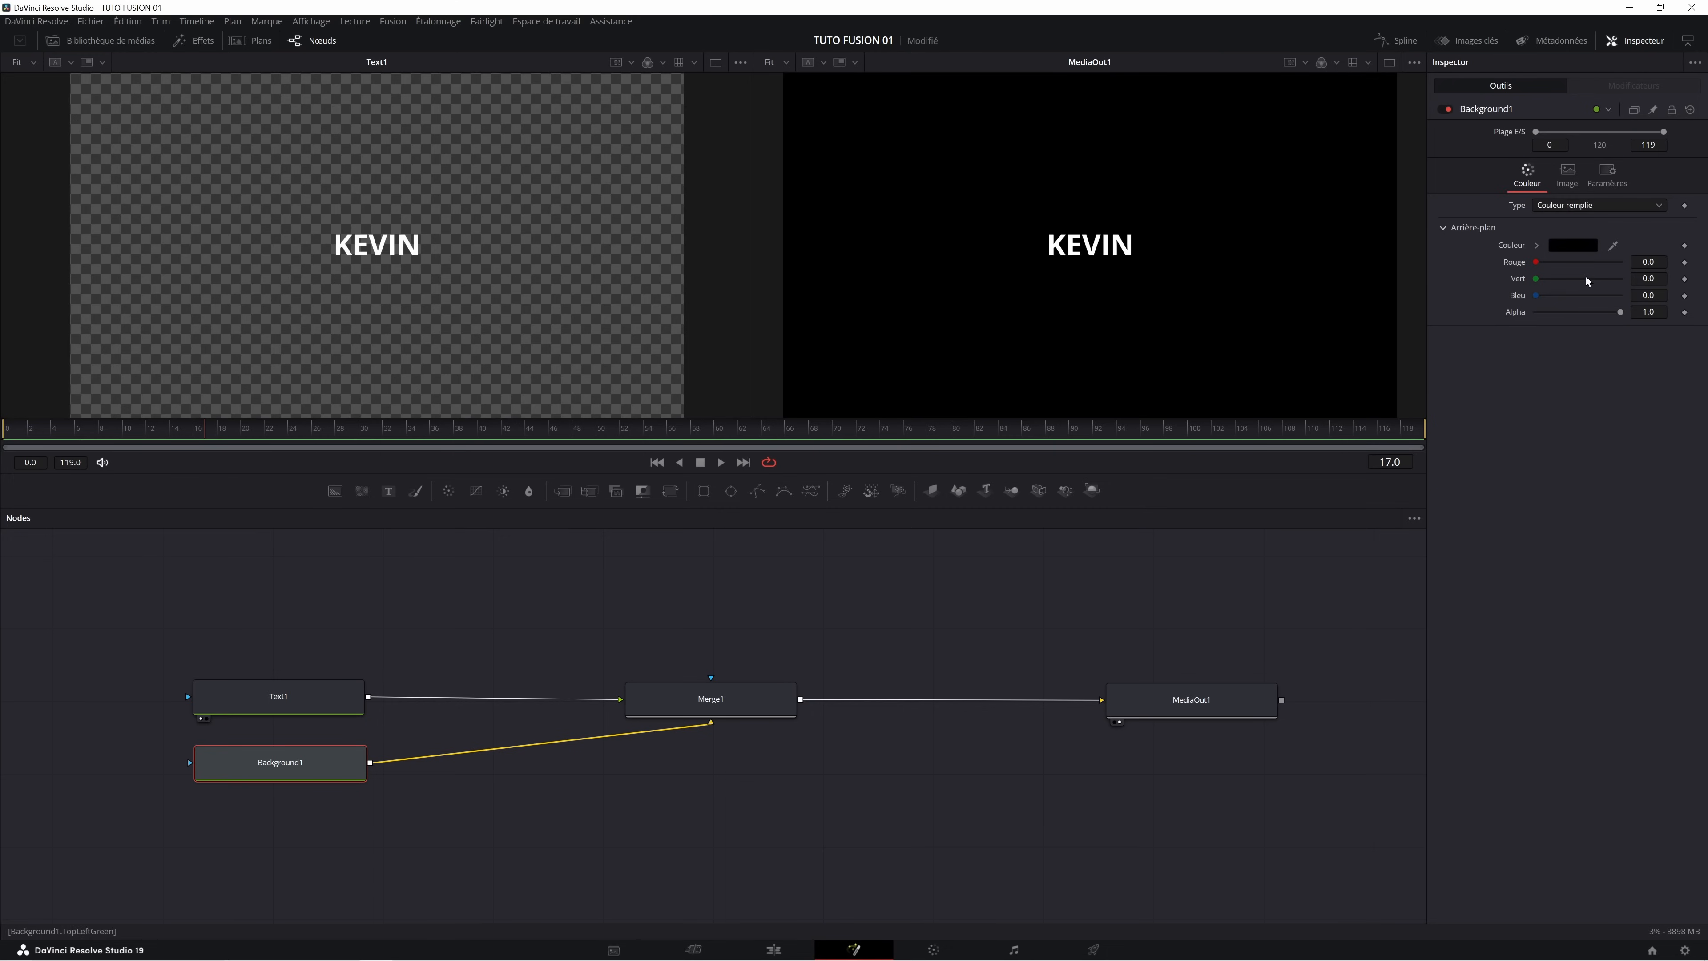
pyautogui.click(1569, 251)
pyautogui.moveTo(1001, 498); pyautogui.dragTo(1010, 463)
pyautogui.click(924, 395)
pyautogui.click(924, 393)
pyautogui.moveTo(919, 393); pyautogui.dragTo(916, 393)
pyautogui.click(1000, 606)
pyautogui.click(739, 627)
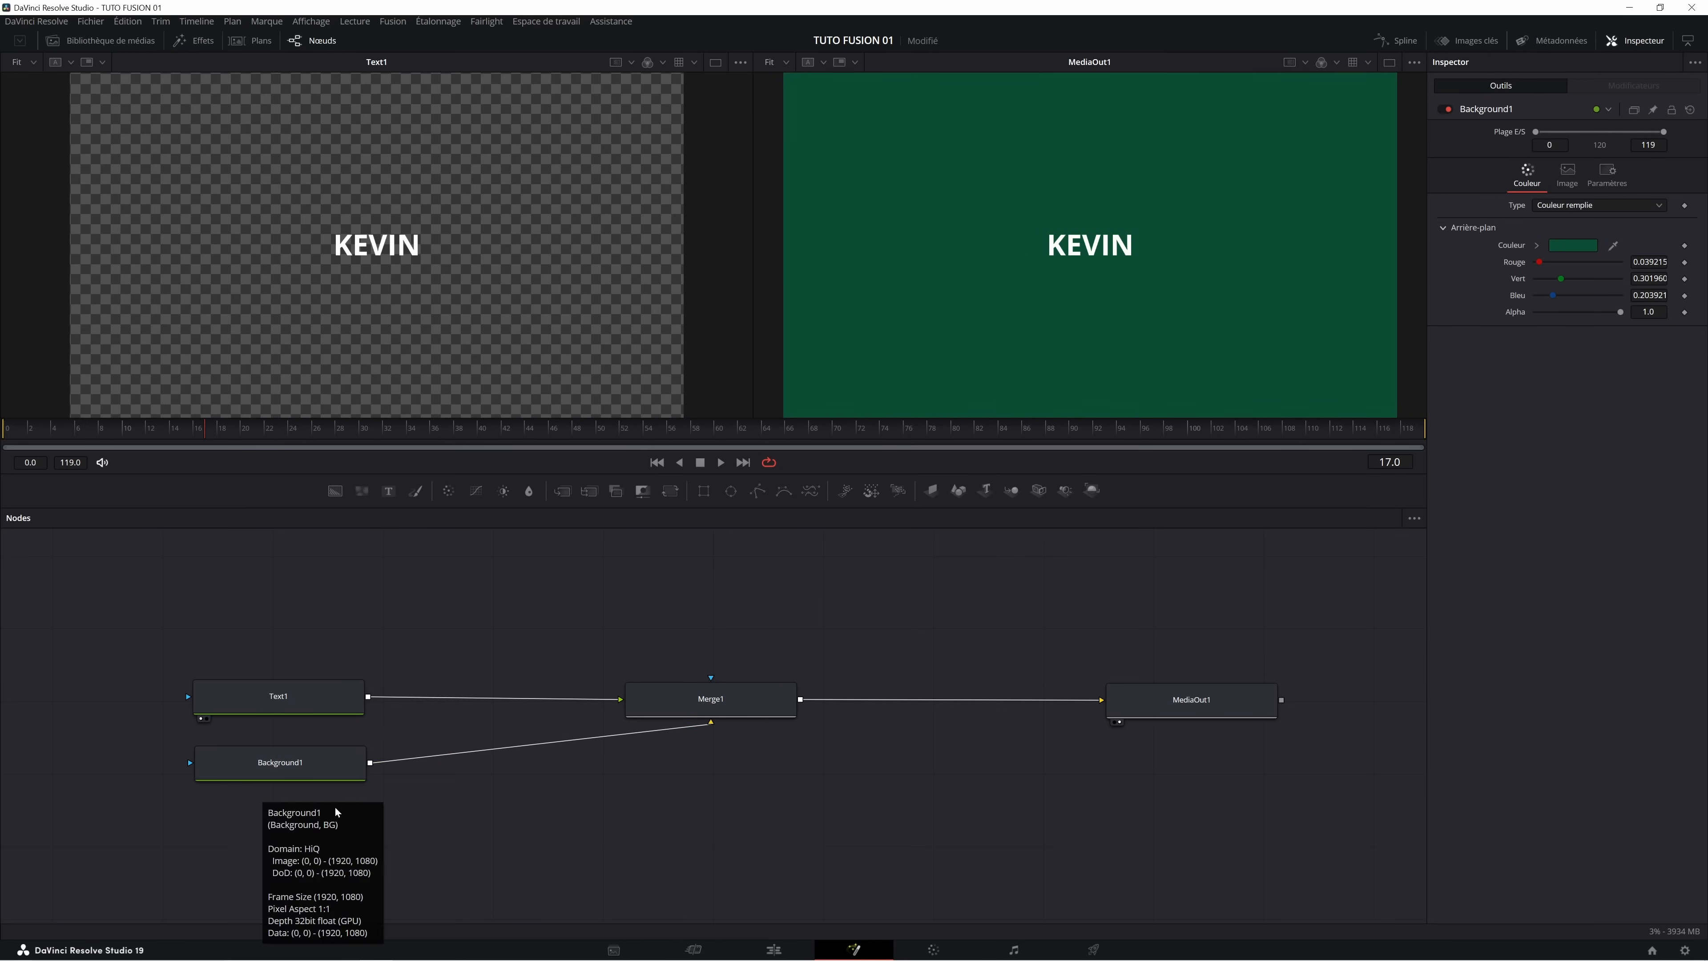
# Check the text over the green background in the Edit page timeline, and return to the Fusion page.
pyautogui.click(290, 699)
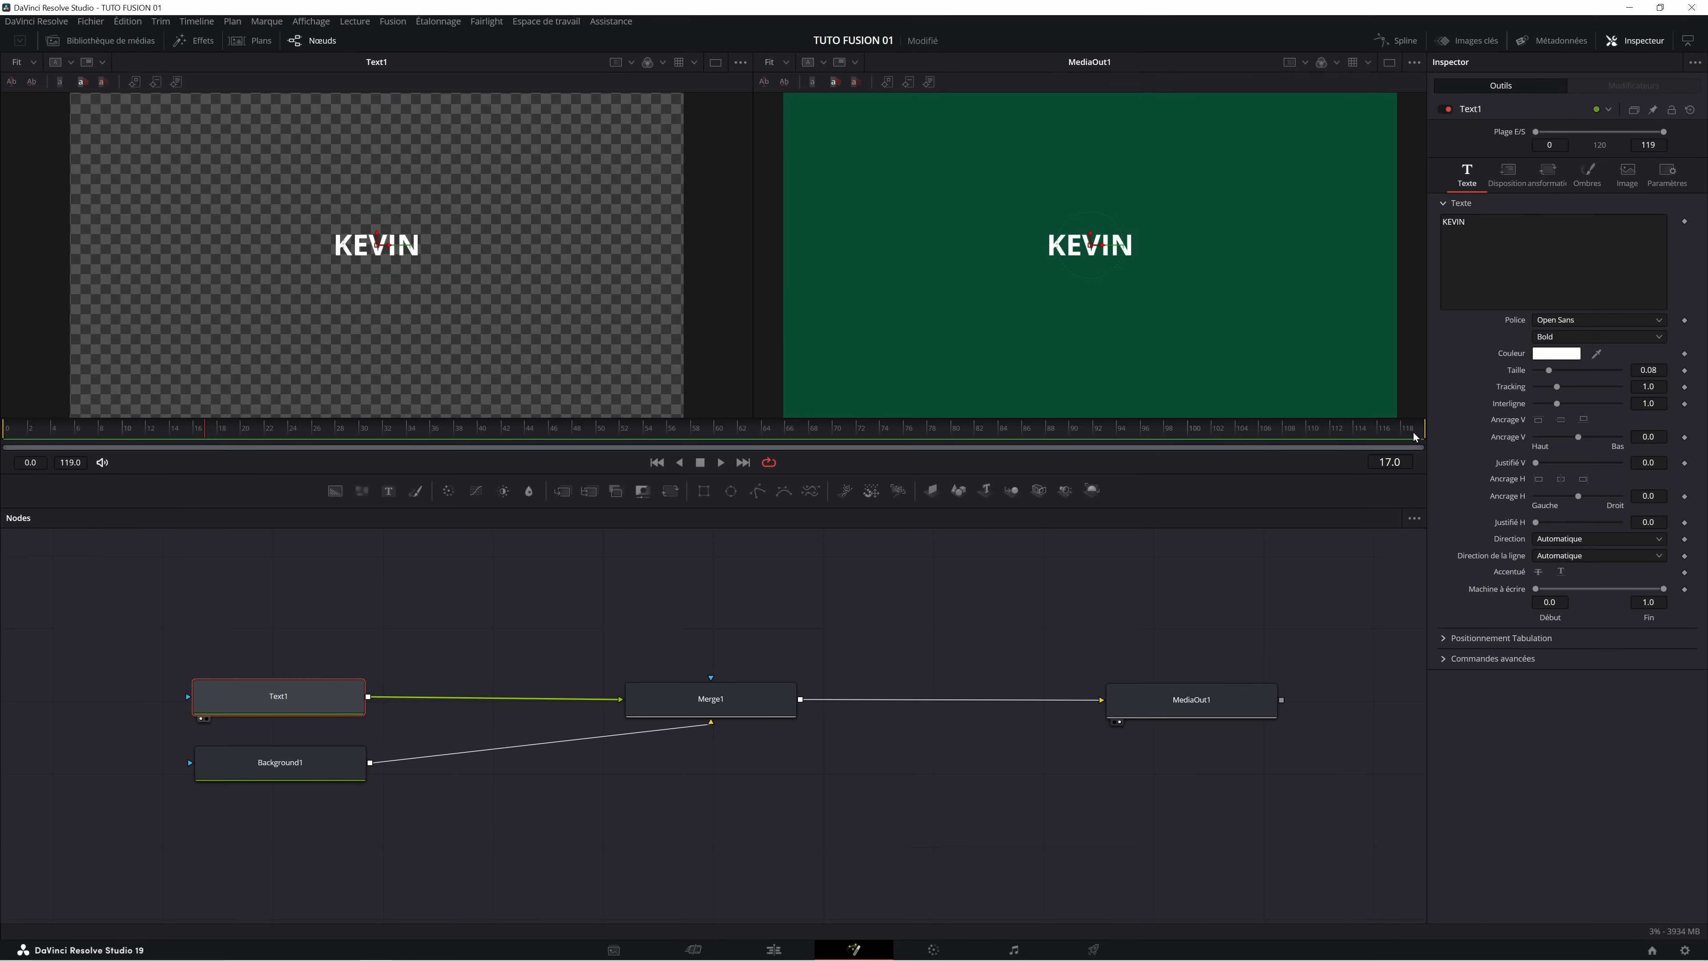
pyautogui.click(775, 951)
pyautogui.click(974, 419)
pyautogui.click(854, 949)
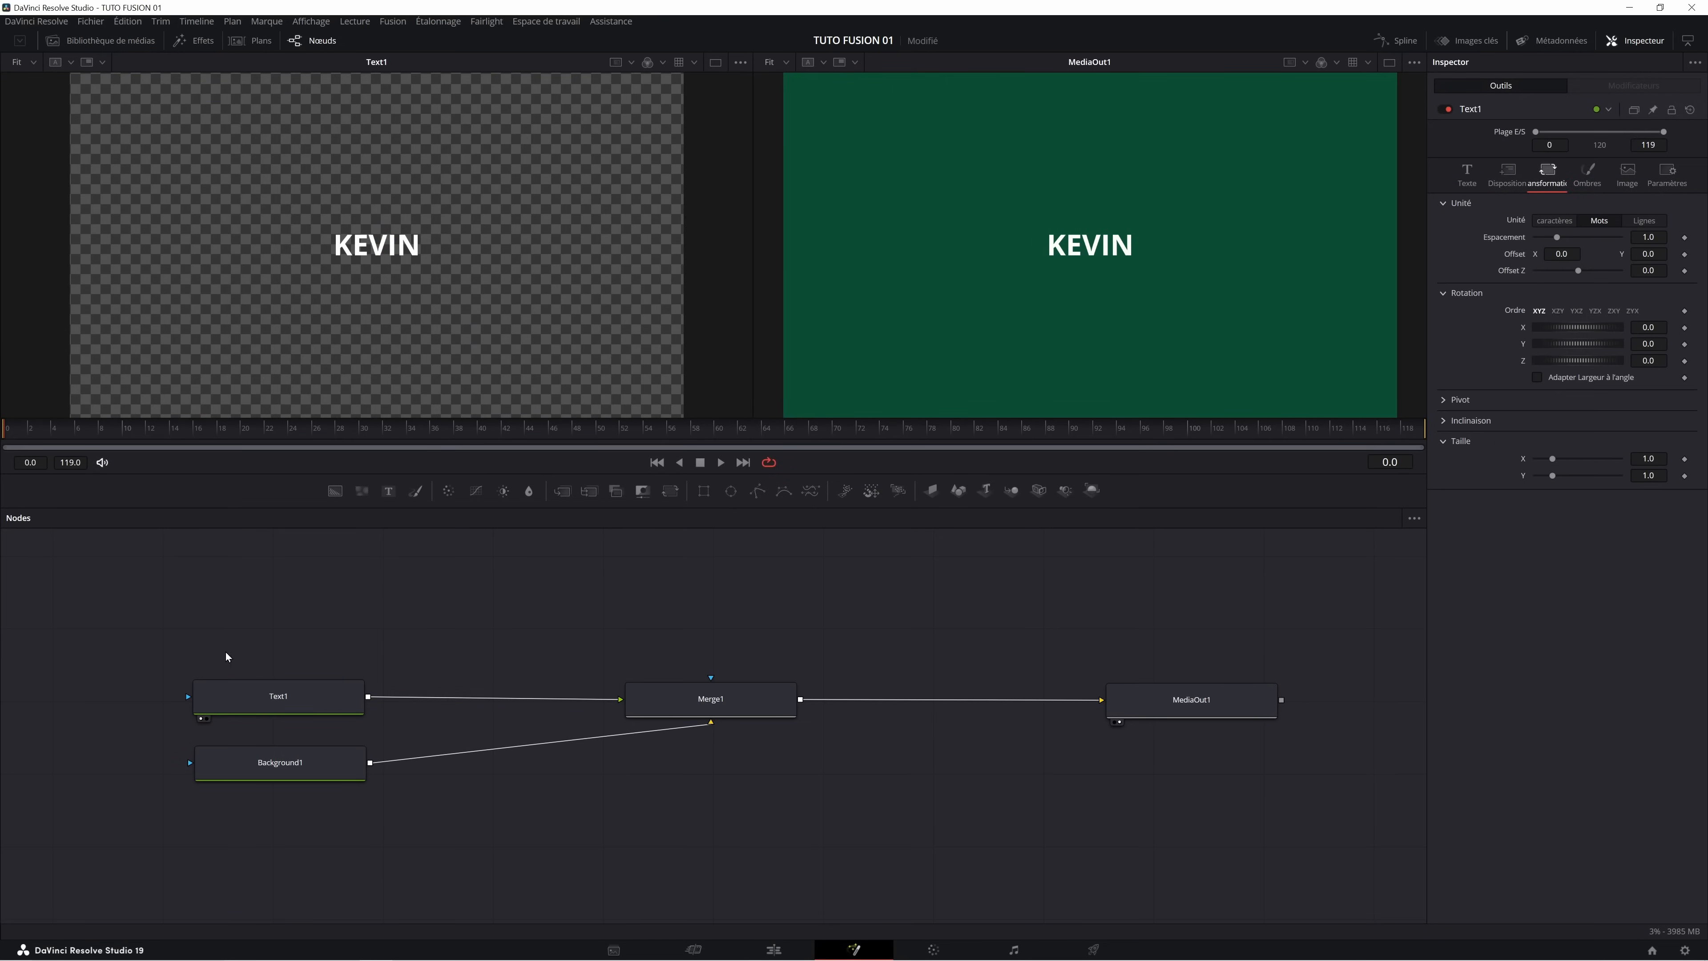
# Select the Text1 node and try out different text sizes.
pyautogui.click(253, 712)
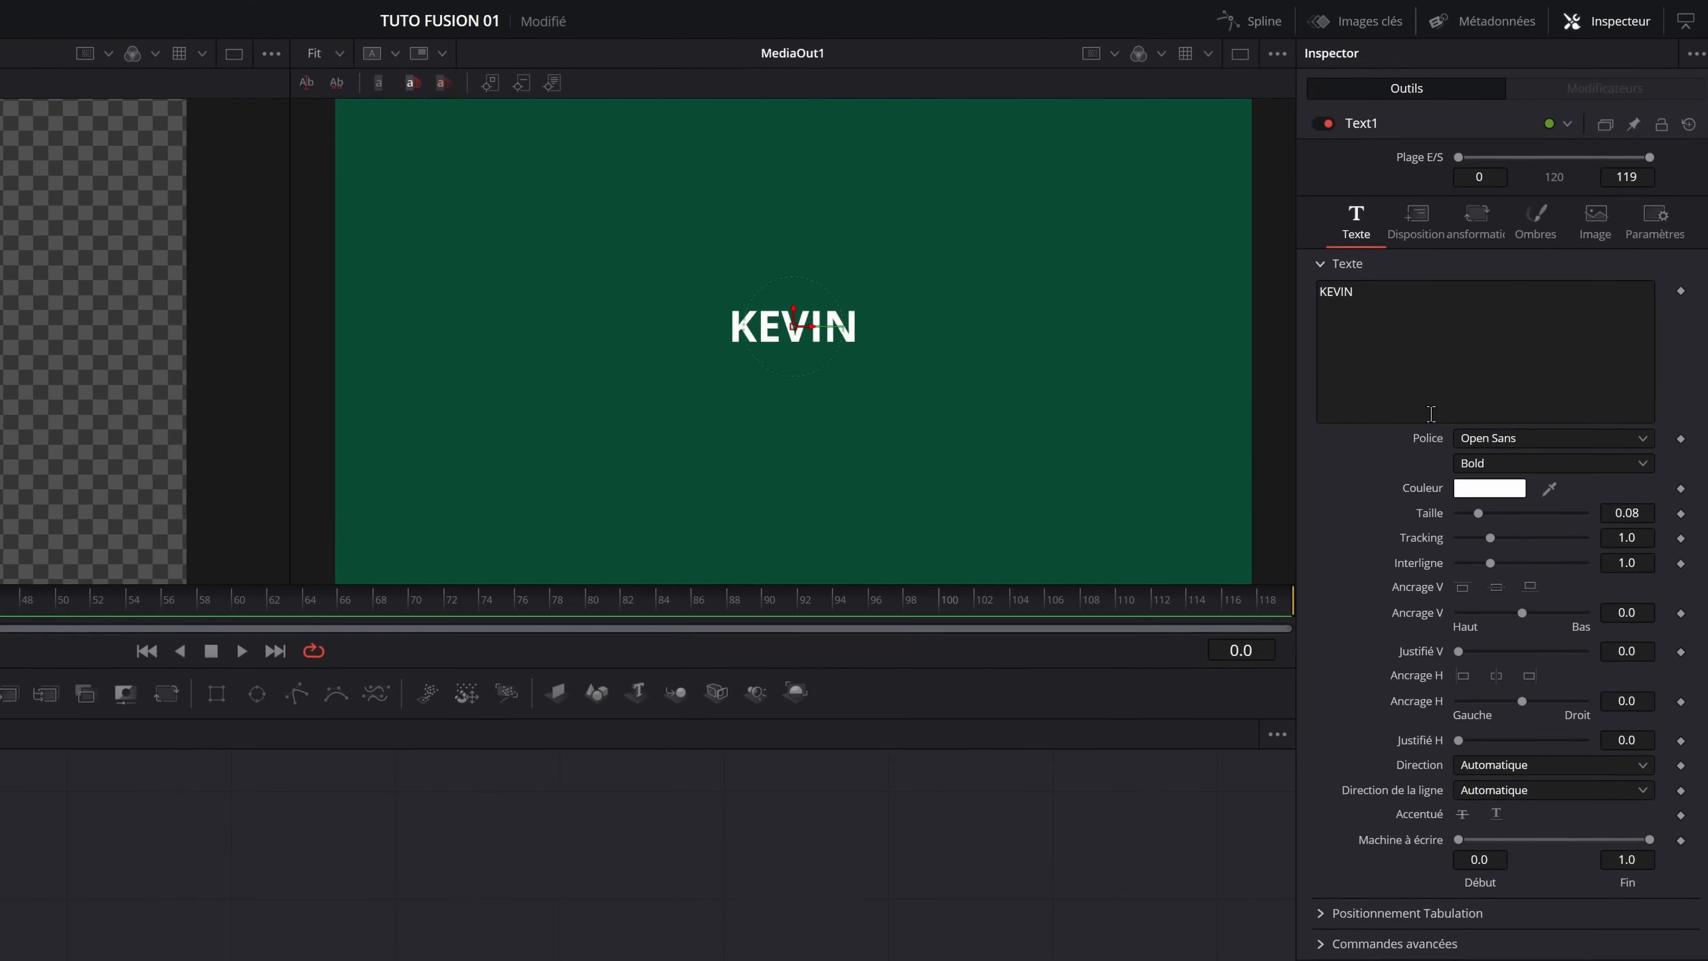
pyautogui.moveTo(1456, 557); pyautogui.dragTo(1508, 573)
pyautogui.moveTo(1456, 578)
pyautogui.mouseDown()
pyautogui.moveTo(1427, 571)
pyautogui.moveTo(1460, 590)
pyautogui.mouseUp()
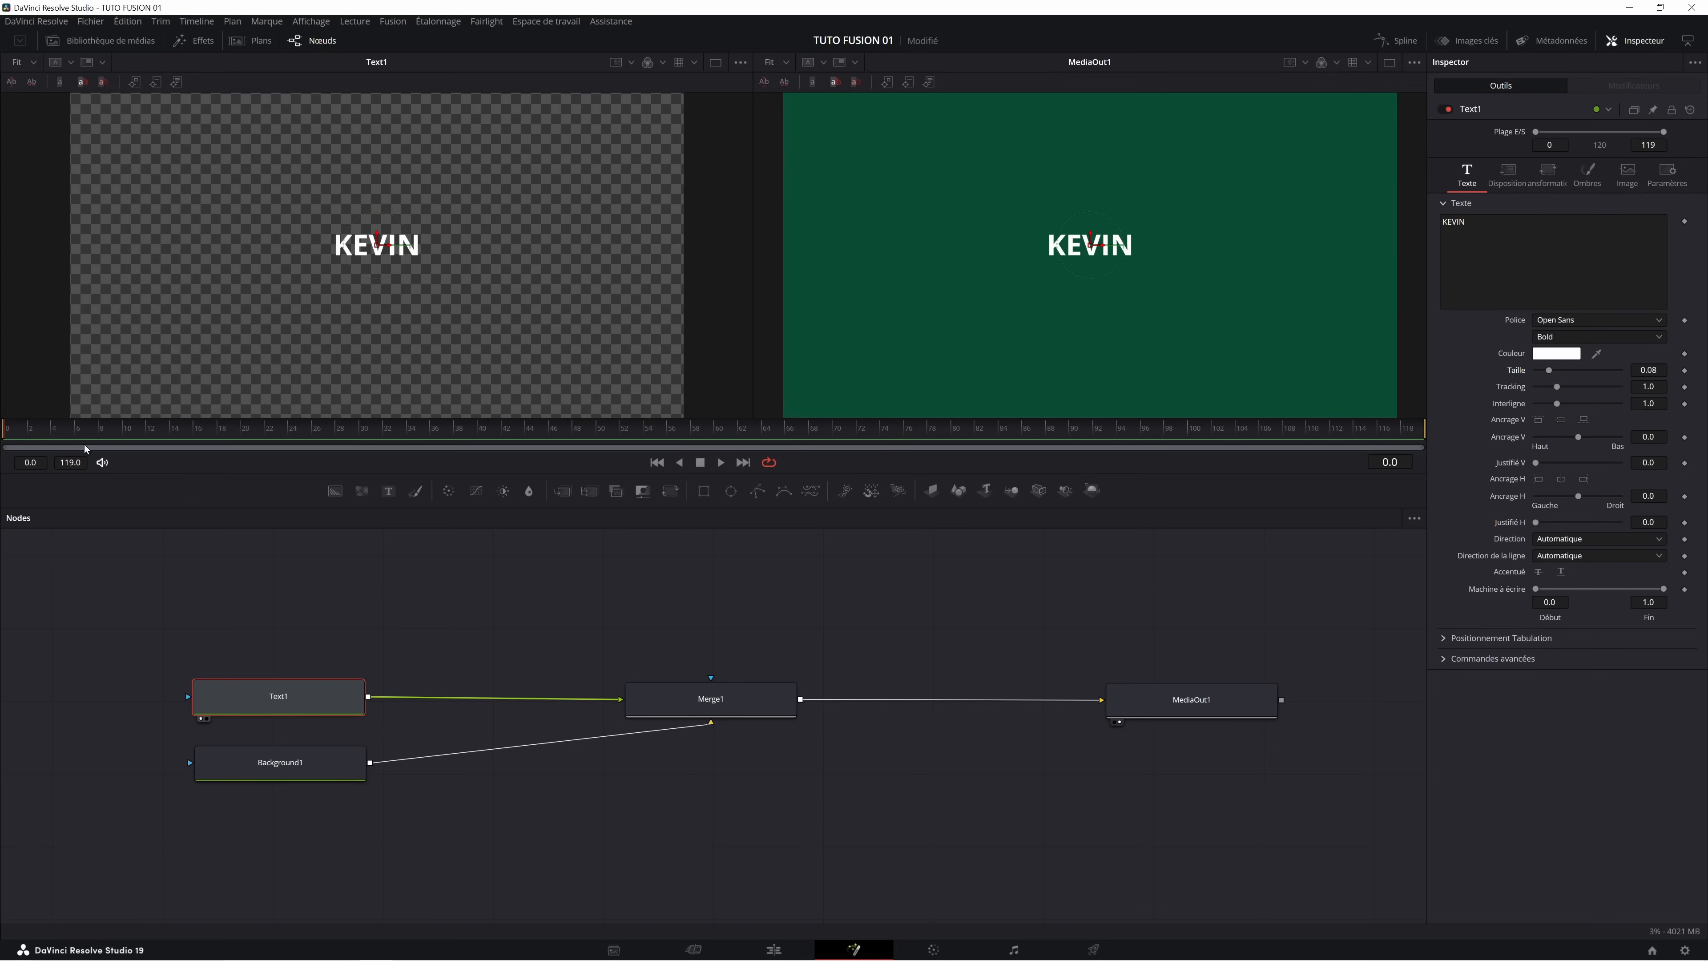
# Keyframe the size of Text1 from 0.08 at frame 0 to a larger value at the last frame, and play the animation from the start.
pyautogui.moveTo(186, 436); pyautogui.dragTo(363, 430)
pyautogui.click(1685, 371)
pyautogui.press('End')
pyautogui.moveTo(1549, 371); pyautogui.dragTo(1567, 374)
pyautogui.moveTo(858, 436); pyautogui.dragTo(3, 433)
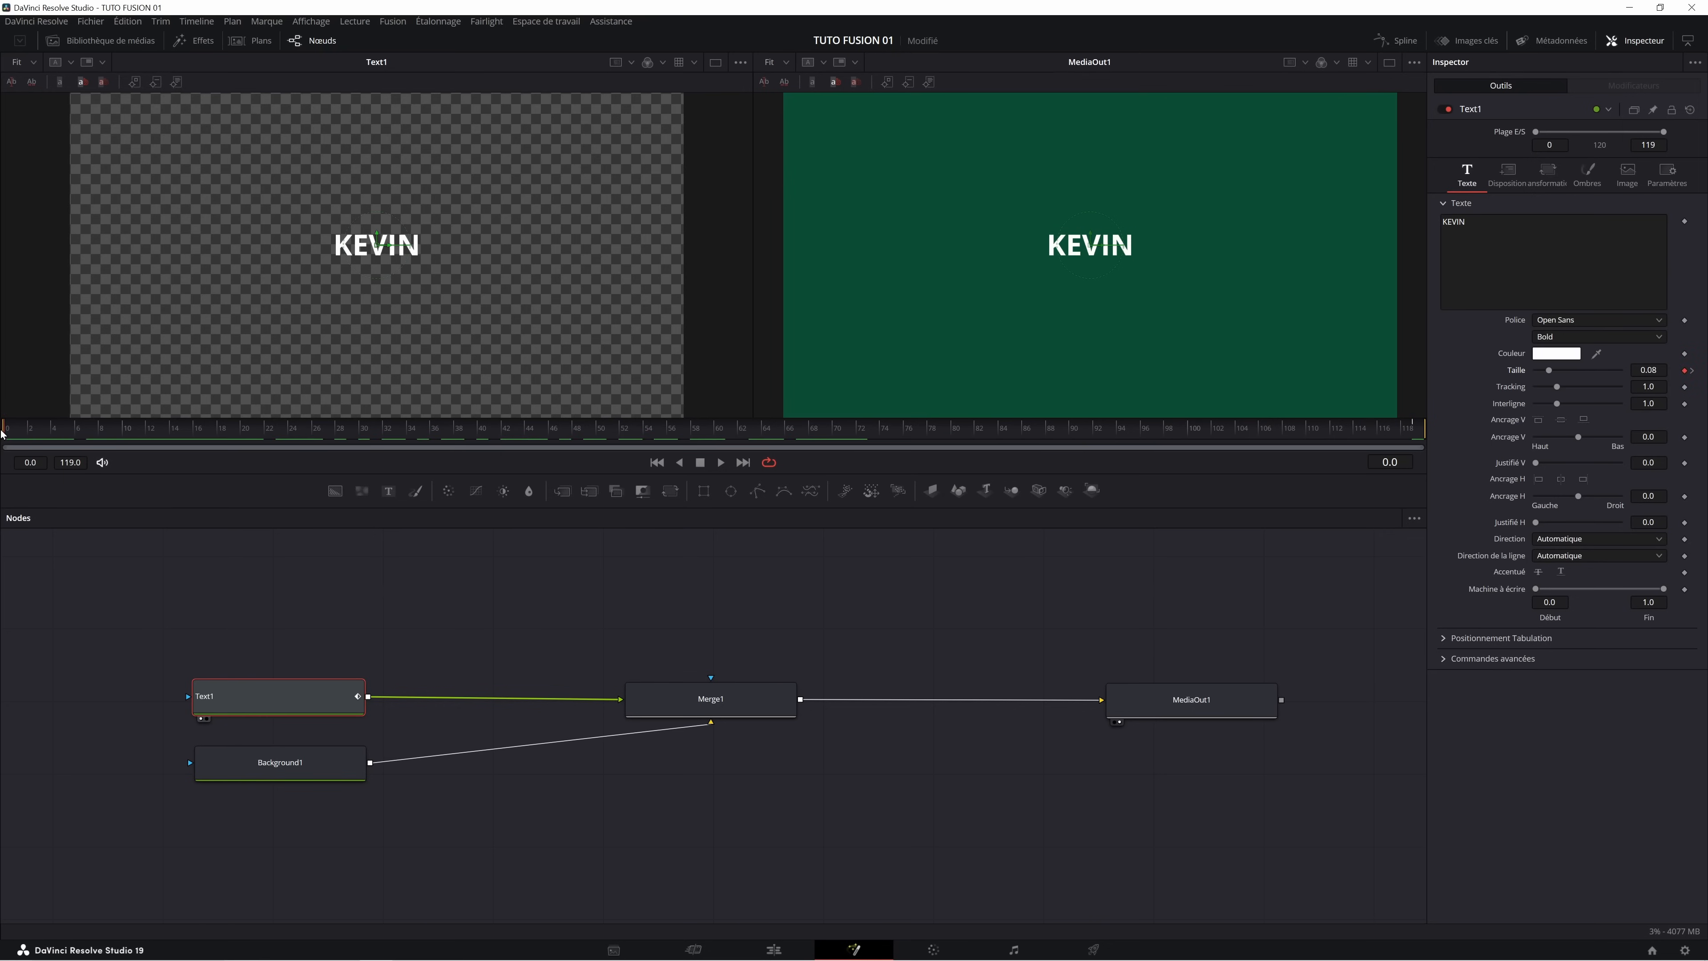
pyautogui.press('space')
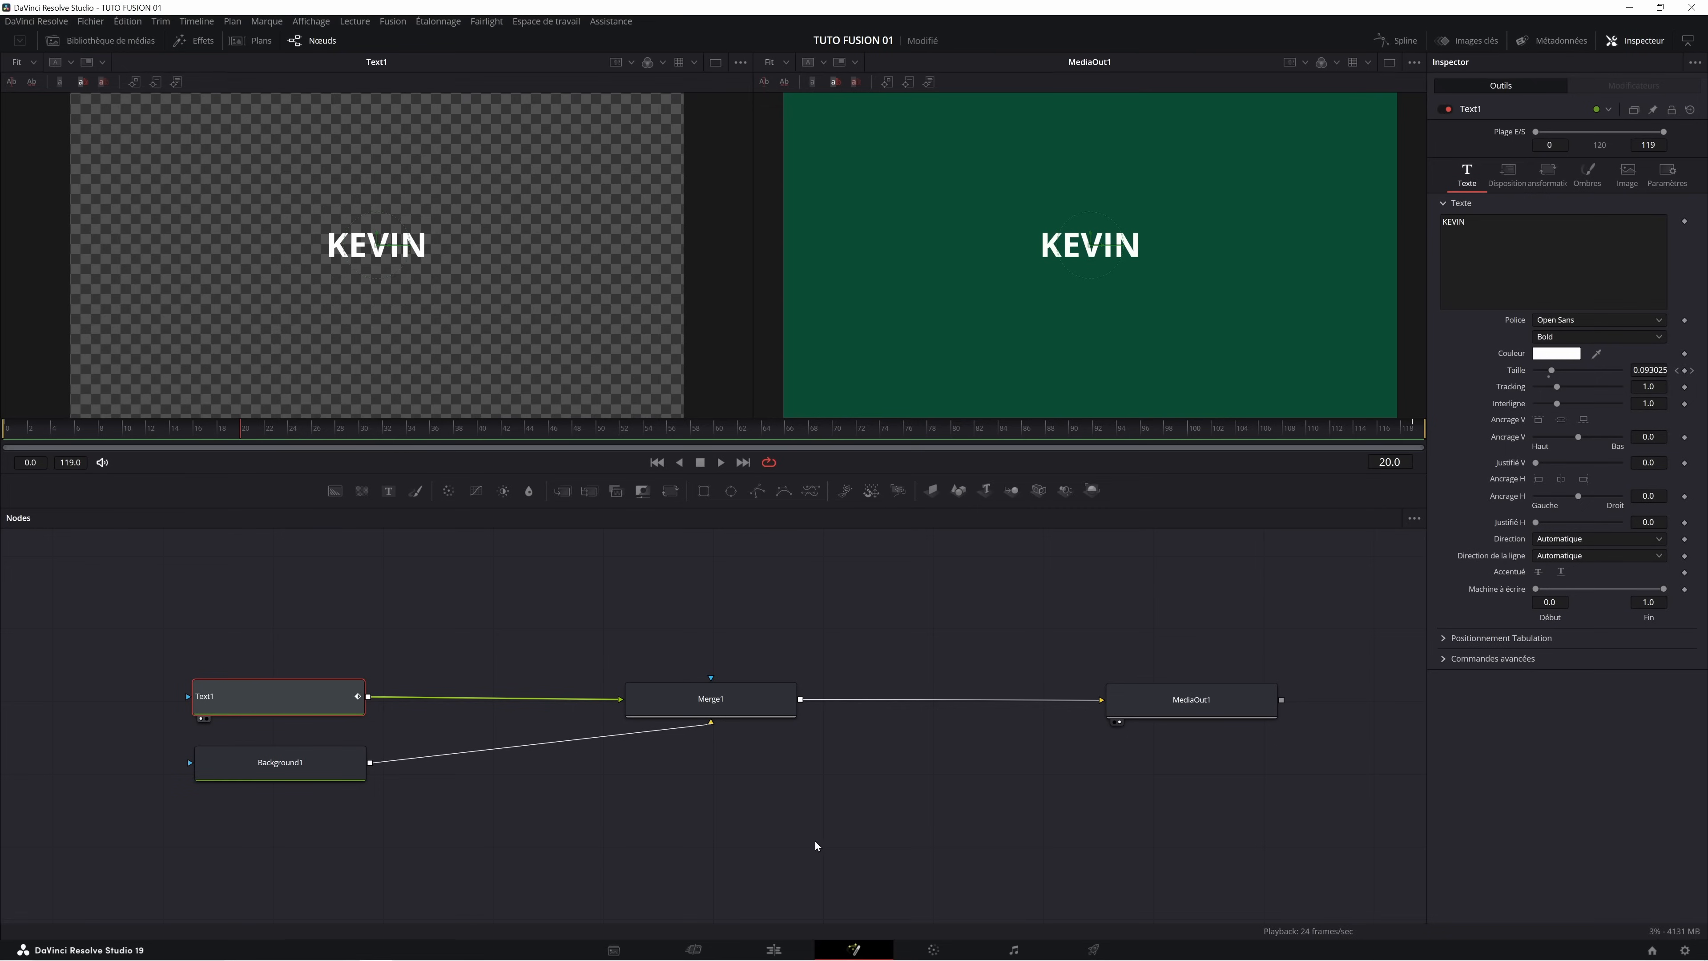
# Delete the Text1, Background1 and Merge1 nodes and add a Text3D node well ahead of MediaOut1.
pyautogui.moveTo(164, 623); pyautogui.dragTo(868, 801)
pyautogui.press('Delete')
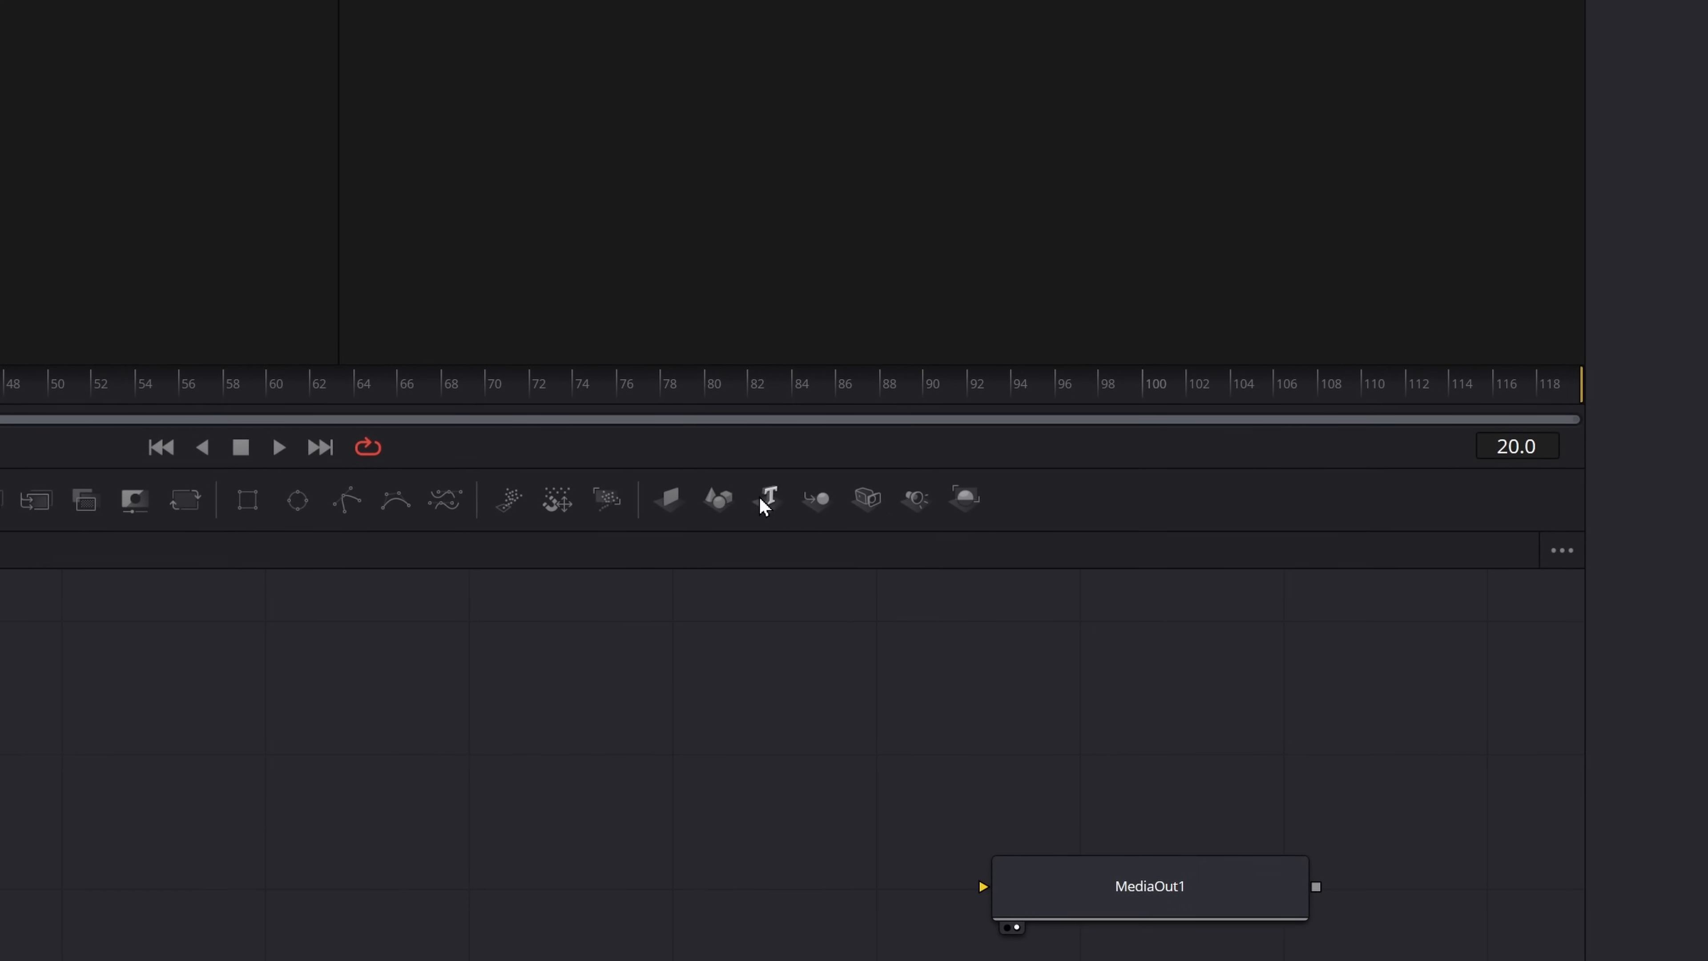
pyautogui.click(761, 499)
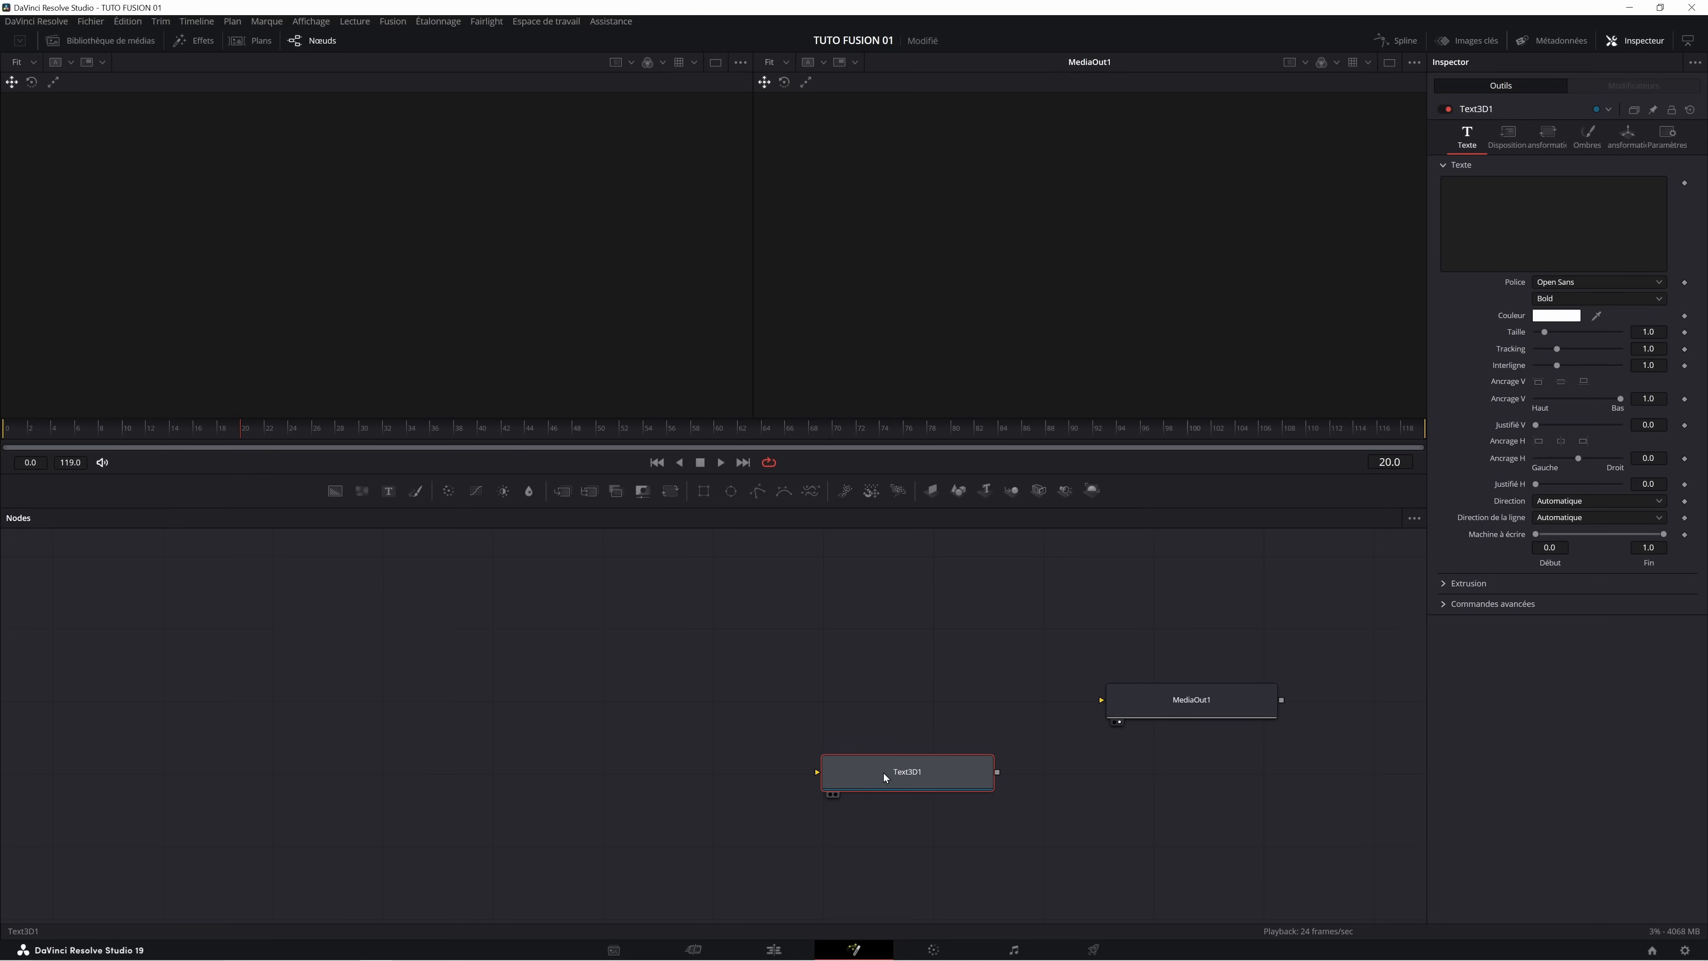
pyautogui.moveTo(884, 773); pyautogui.dragTo(349, 701)
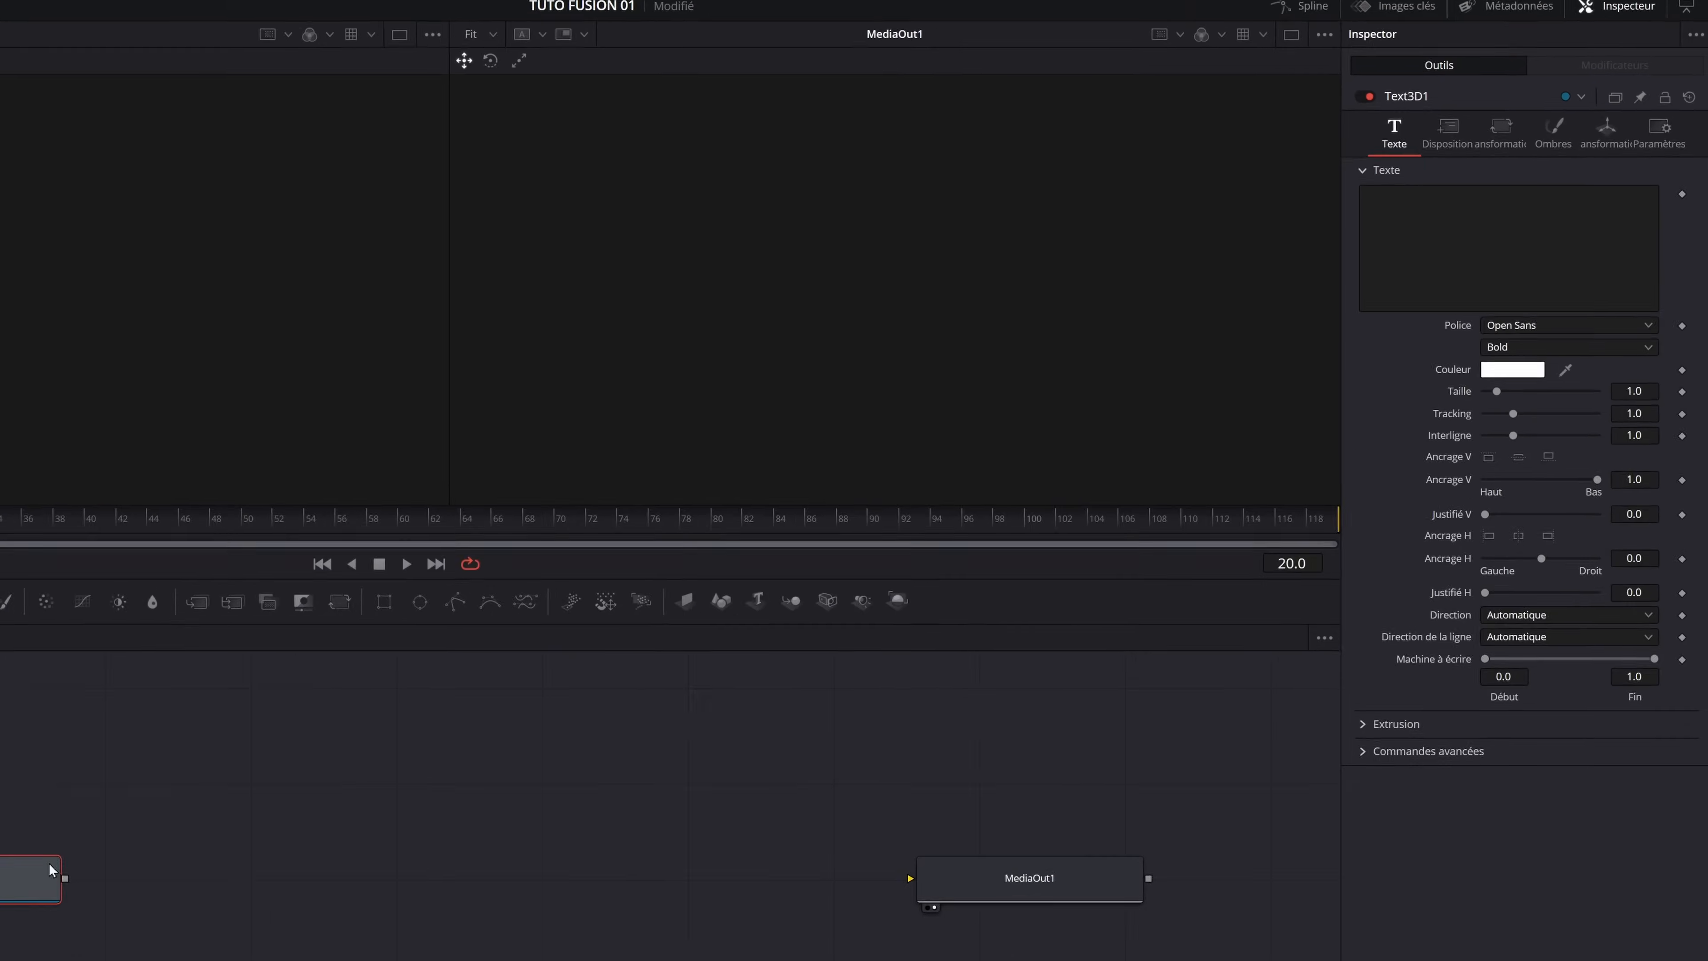
# Enter the first name in capitals as the text of Text3D1 and display the node in the first viewer.
pyautogui.click(1516, 217)
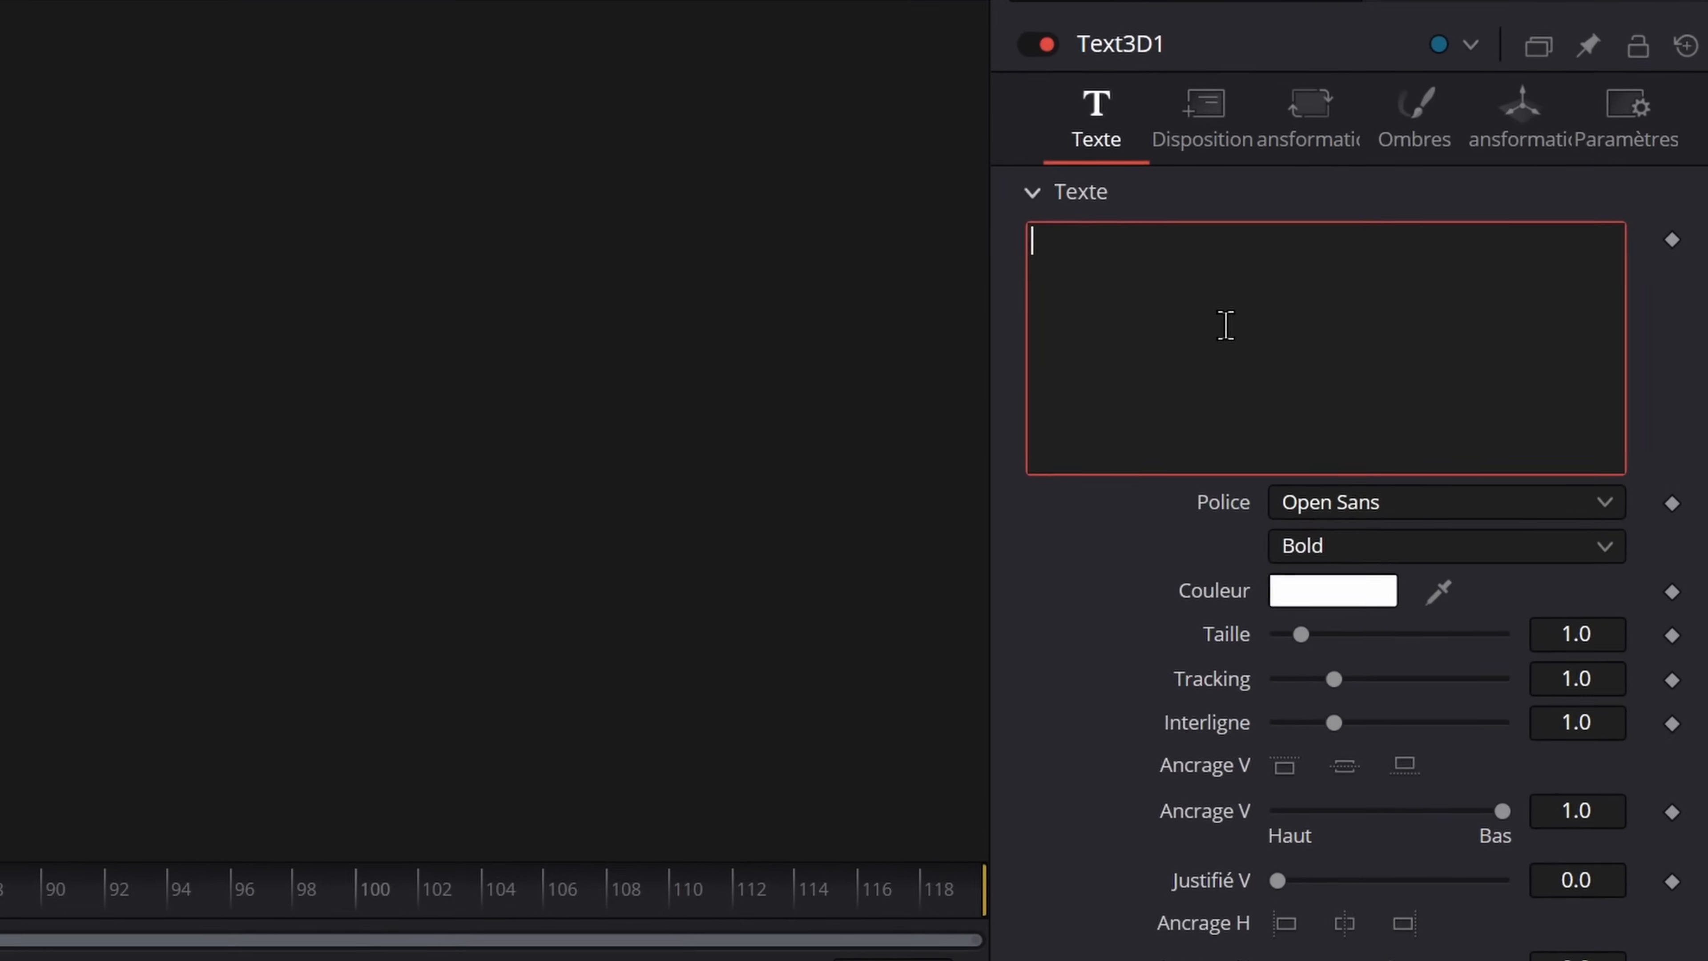
pyautogui.write('KEVIN')
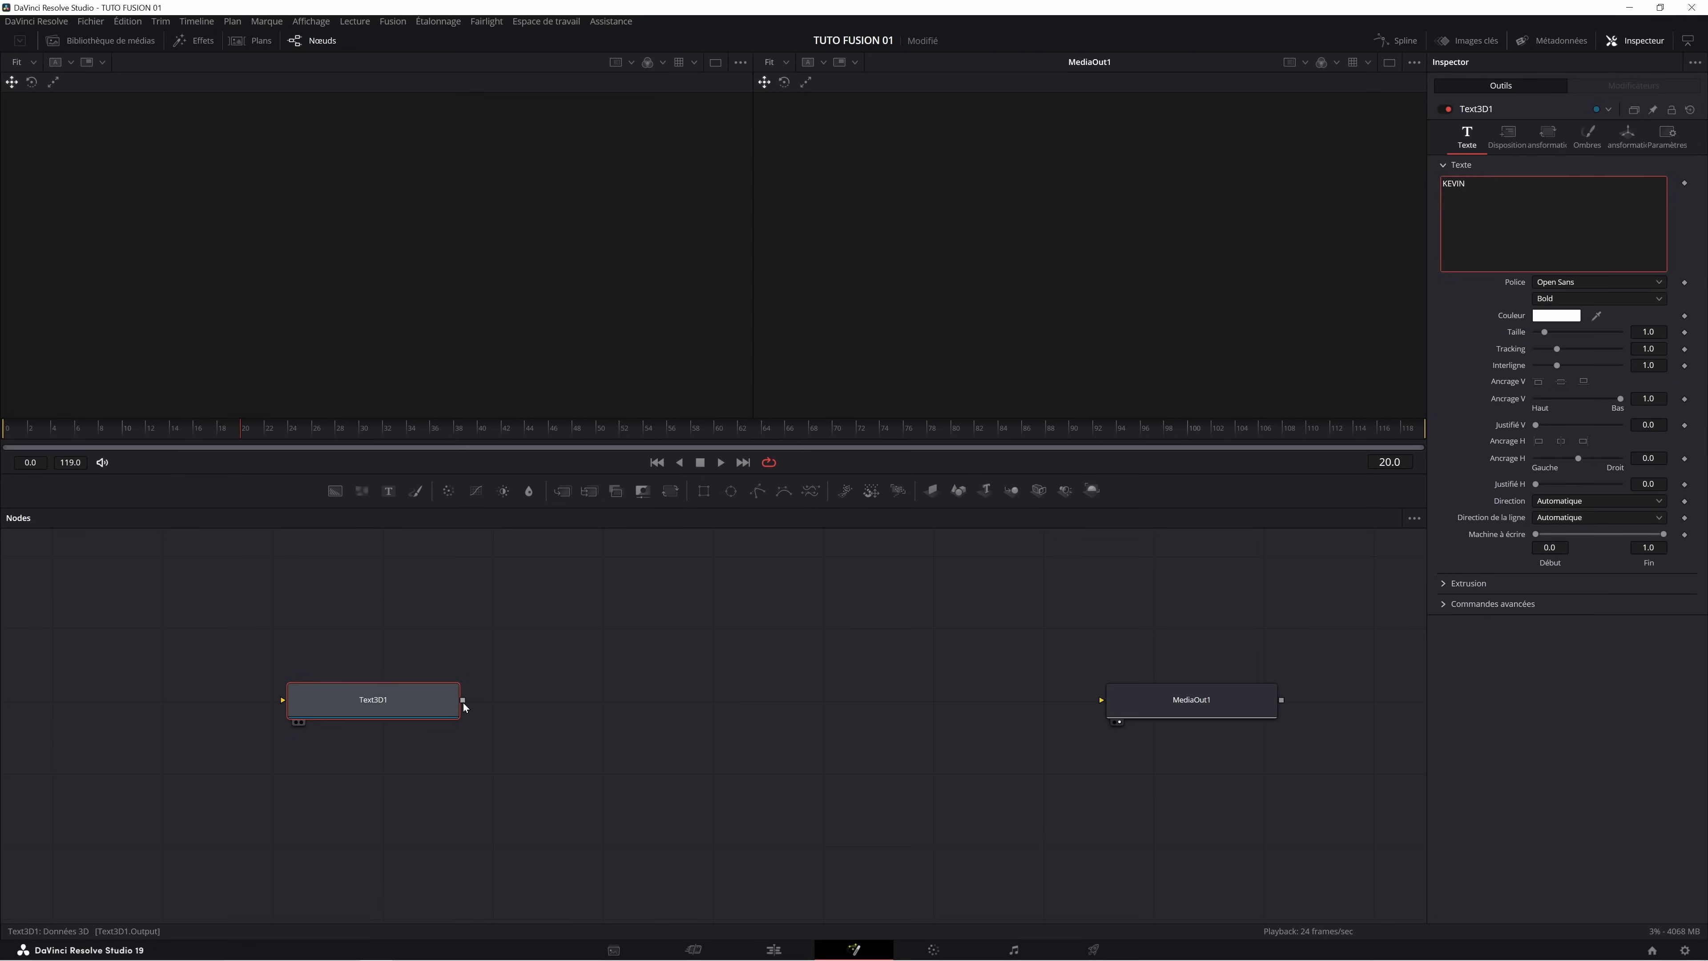
pyautogui.click(296, 723)
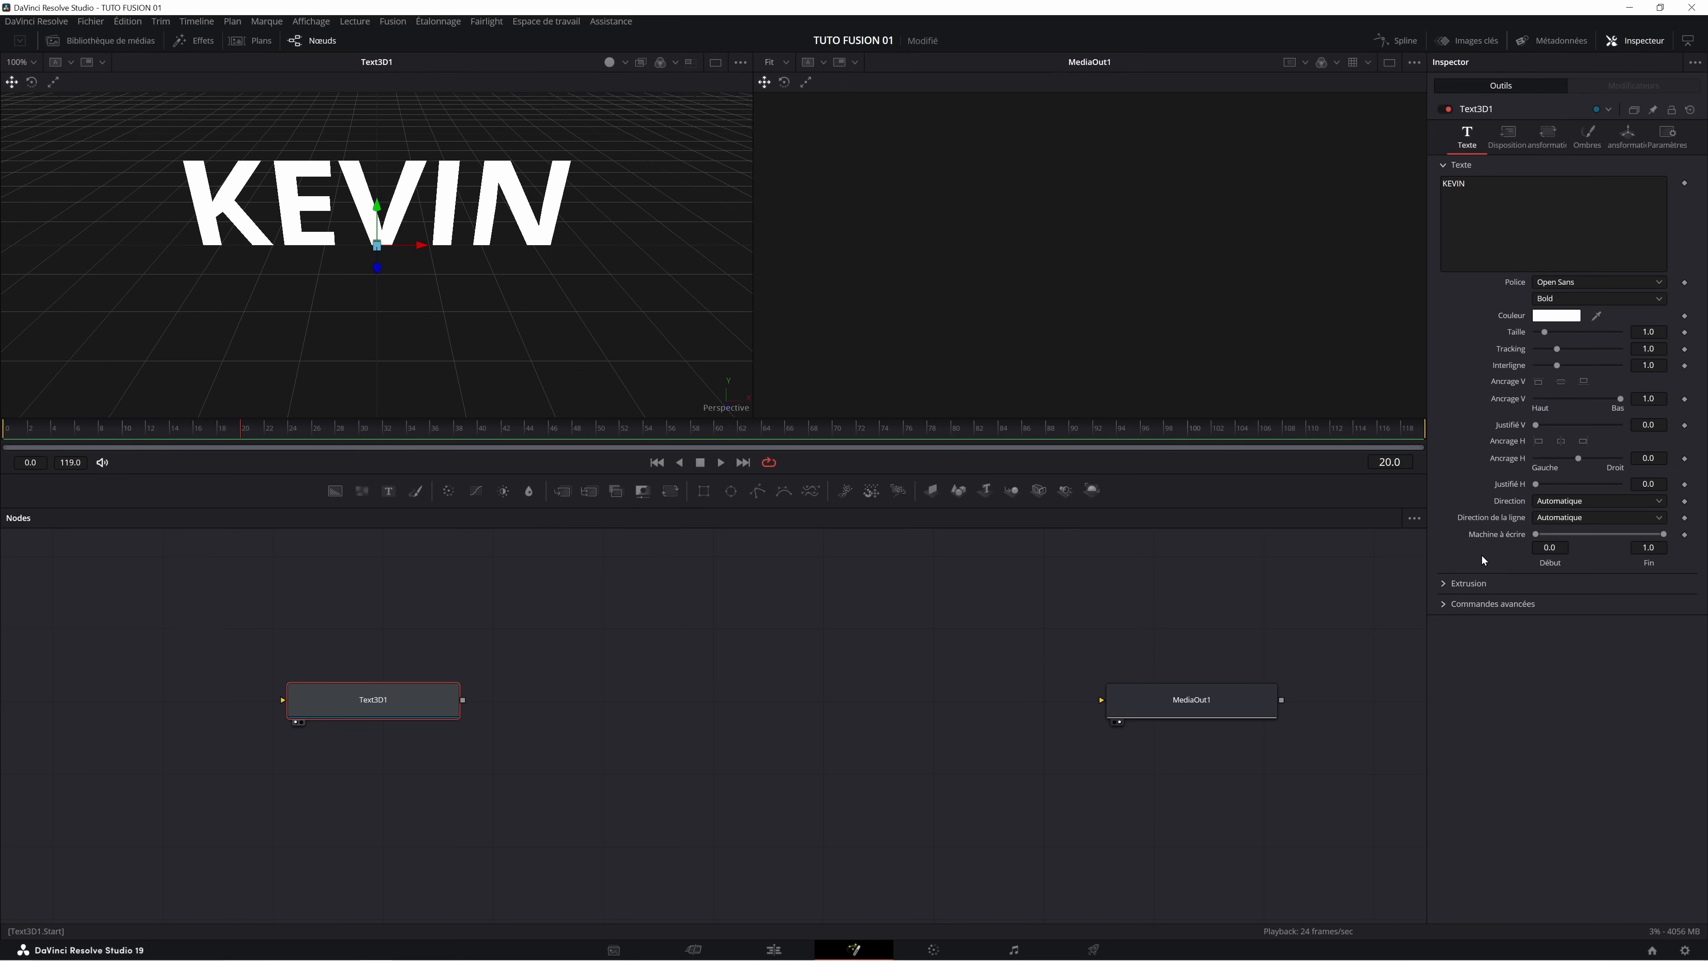
# Set the extrusion depth of Text3D1 to about 0.17 and save the project.
pyautogui.click(1442, 583)
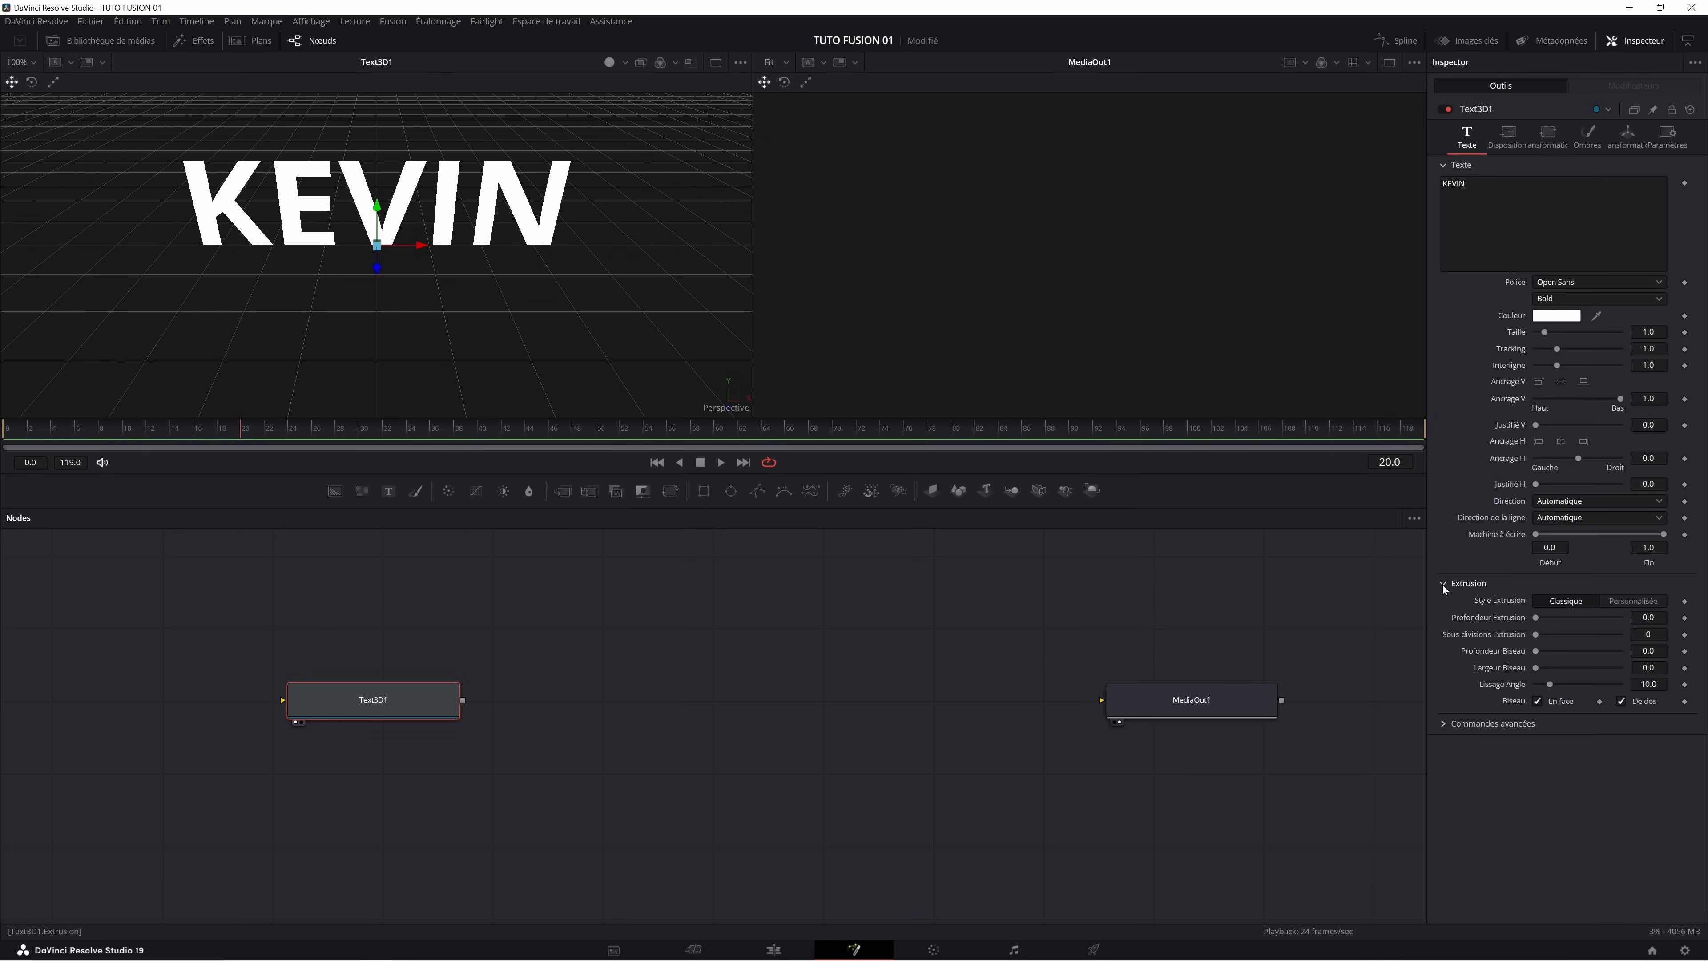
pyautogui.moveTo(1540, 620); pyautogui.dragTo(1612, 617)
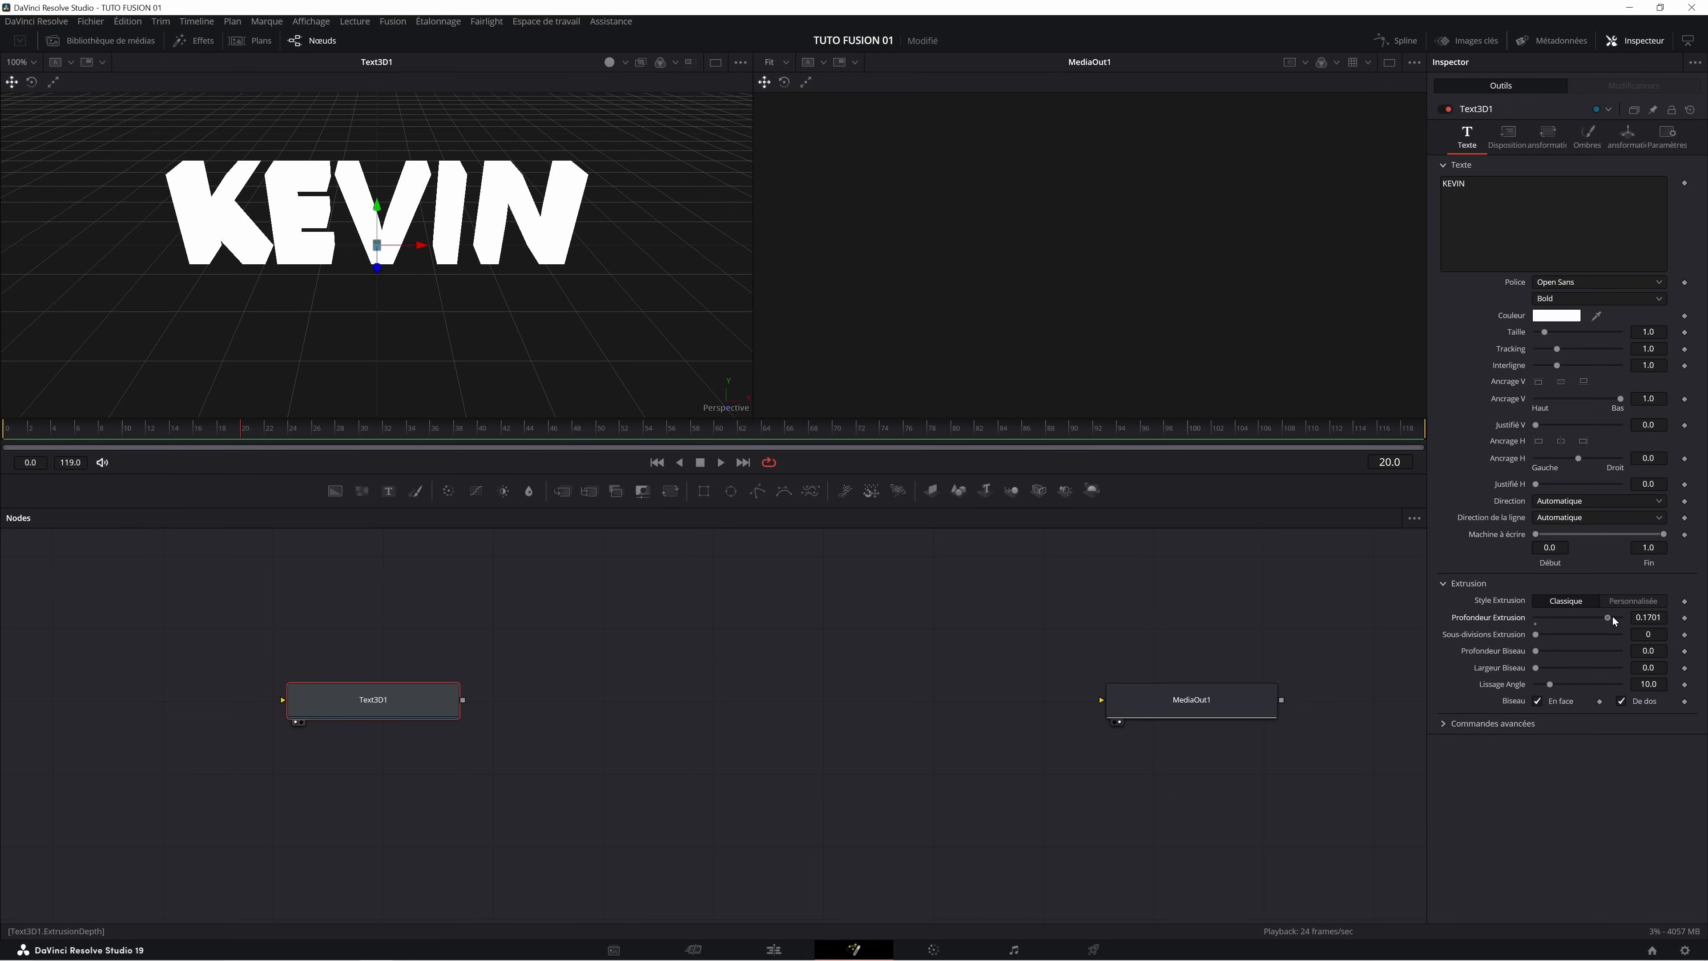
pyautogui.hotkey('ctrl', 's')
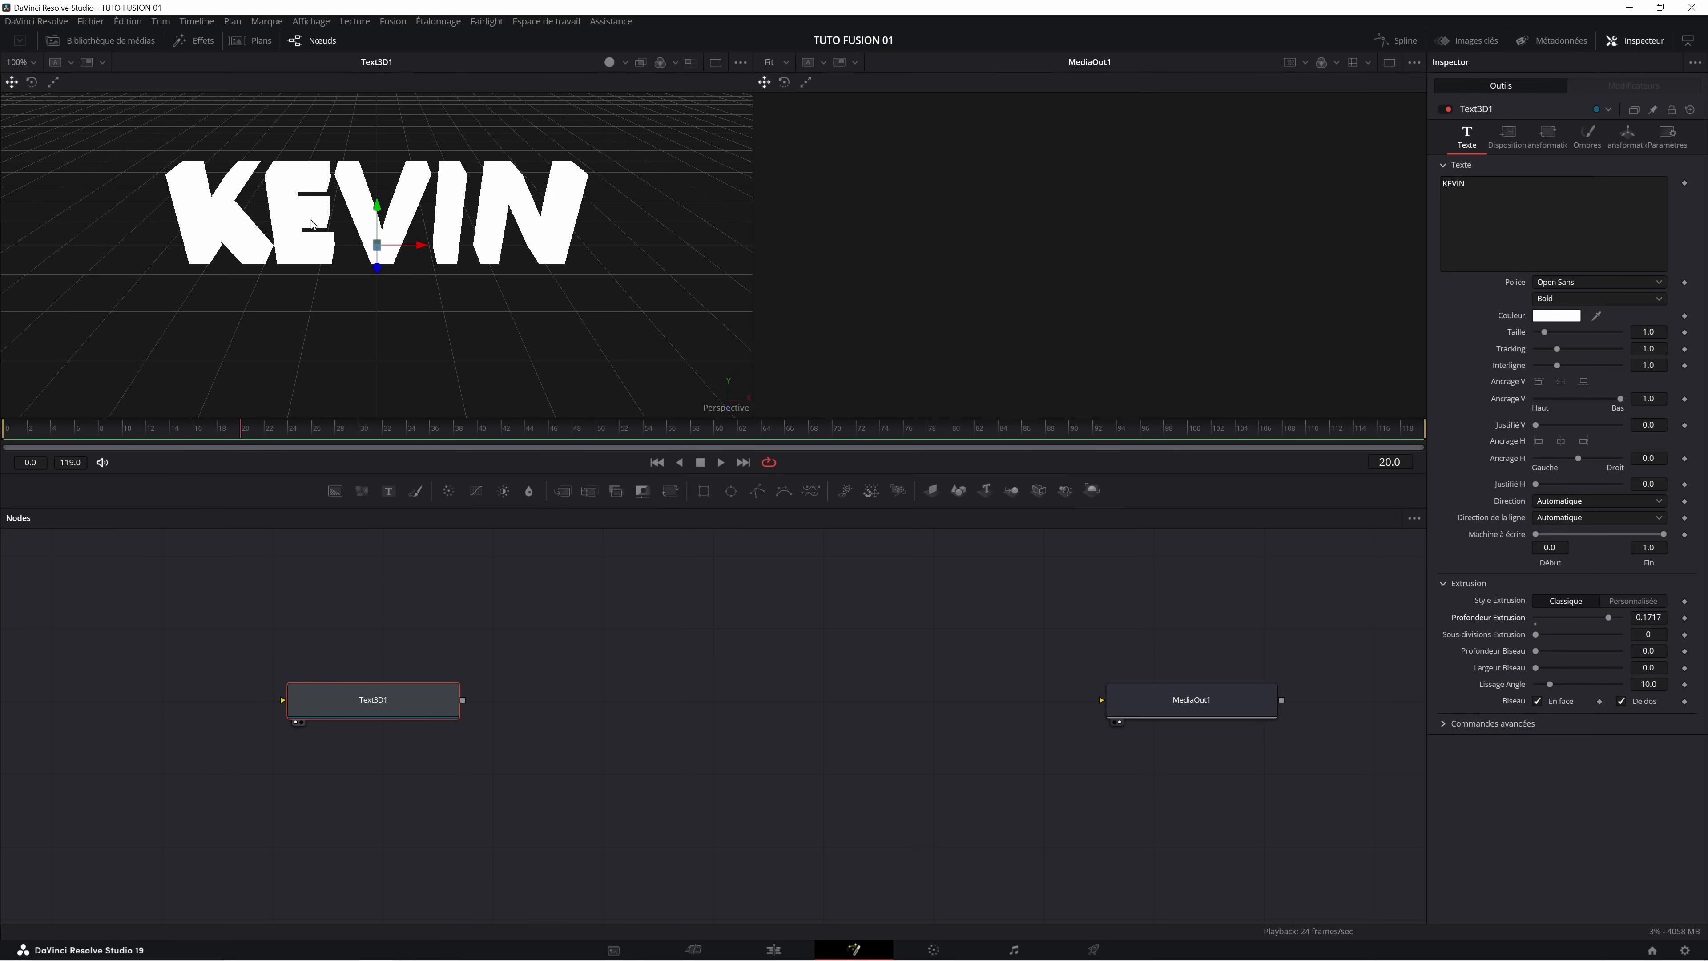
# Turn on lighting in the 3D viewer and switch the extrusion style of Text3D1 to Personnalisée.
pyautogui.click(610, 64)
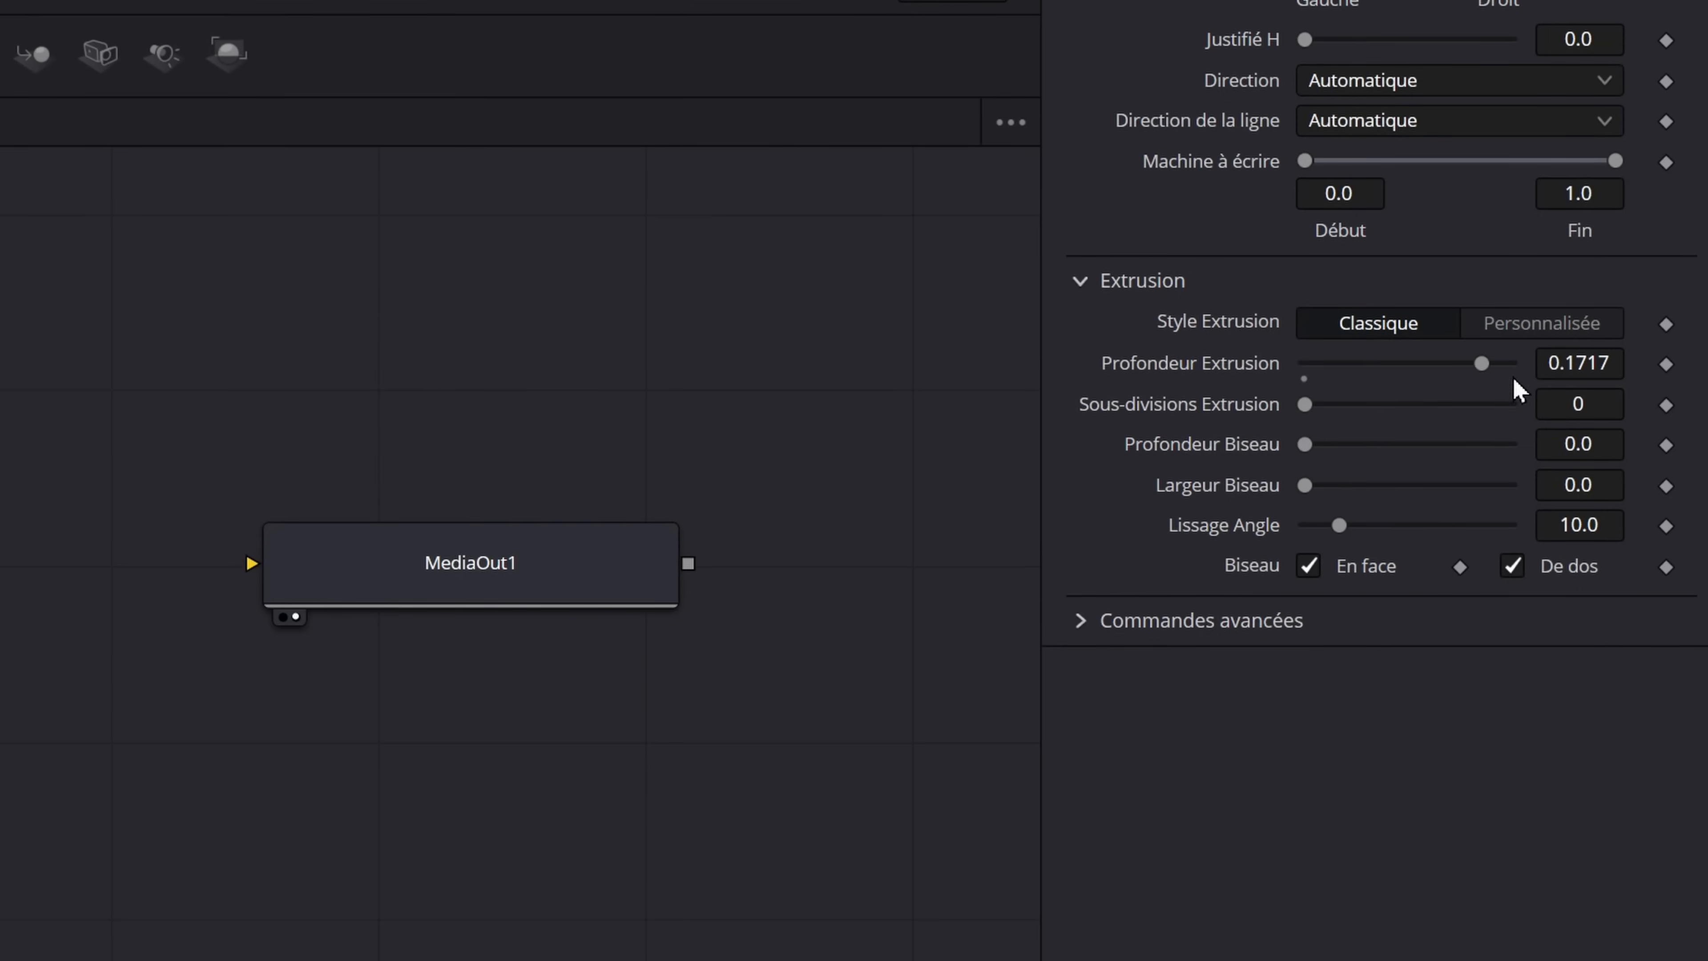
pyautogui.click(1532, 325)
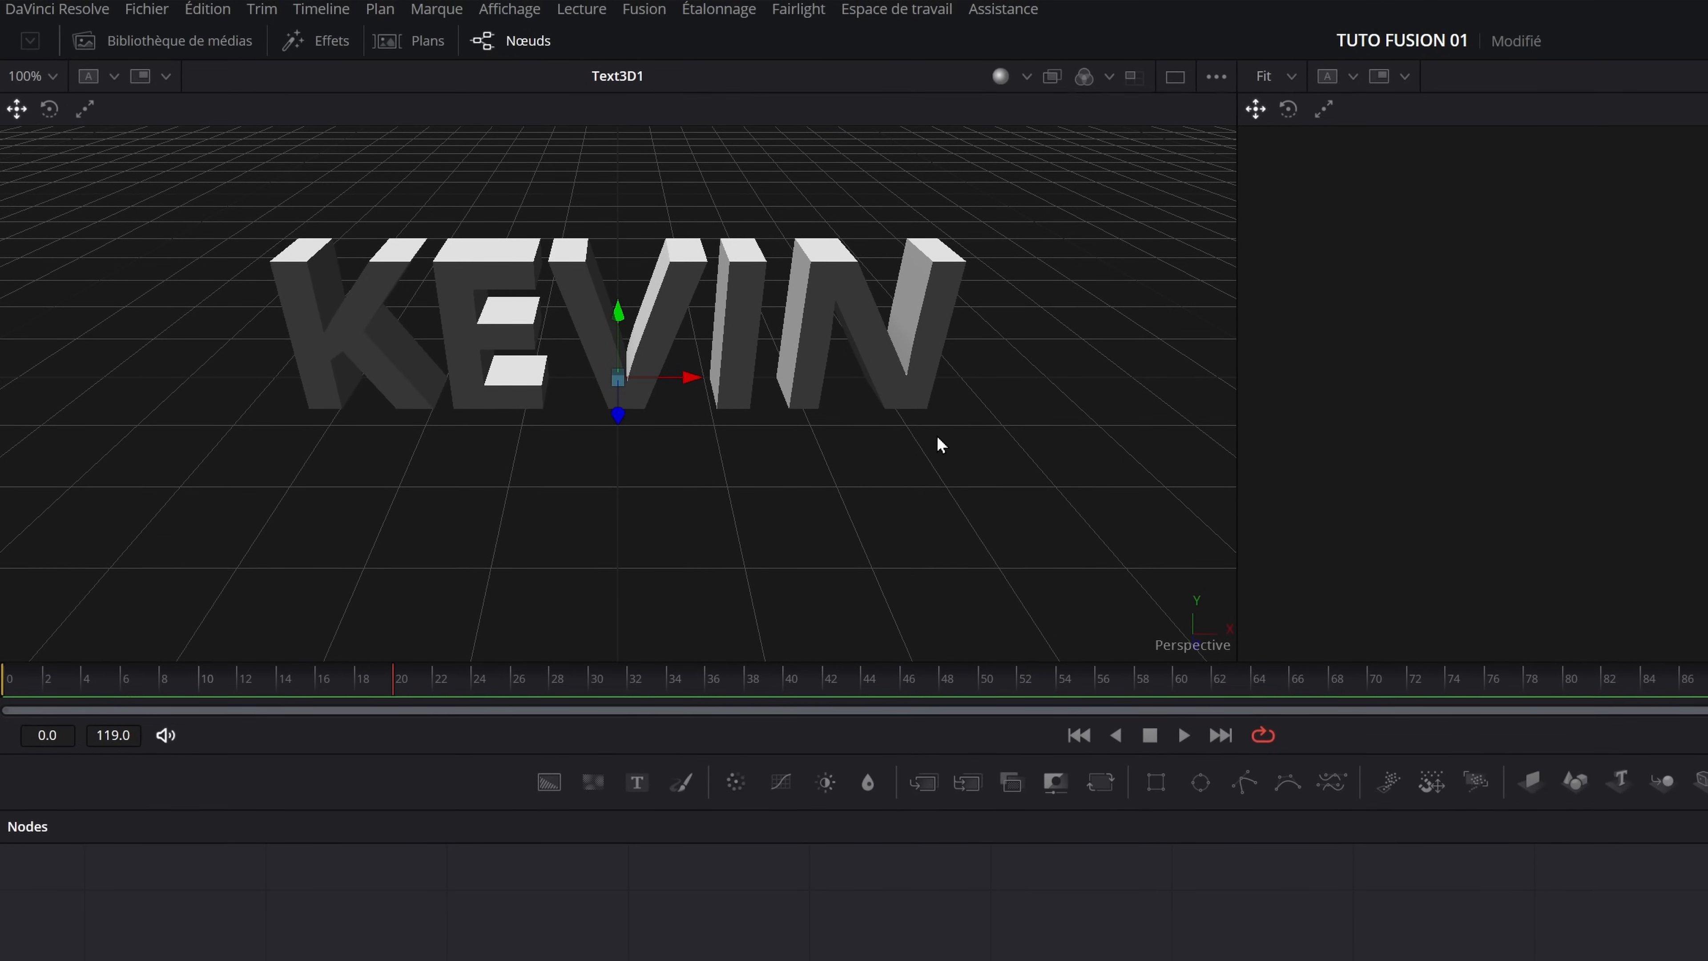
# Examine the lit, extruded 3D text from near and far and from the front, above and the side.
pyautogui.scroll(3, 937, 435)
pyautogui.scroll(-8, 937, 435)
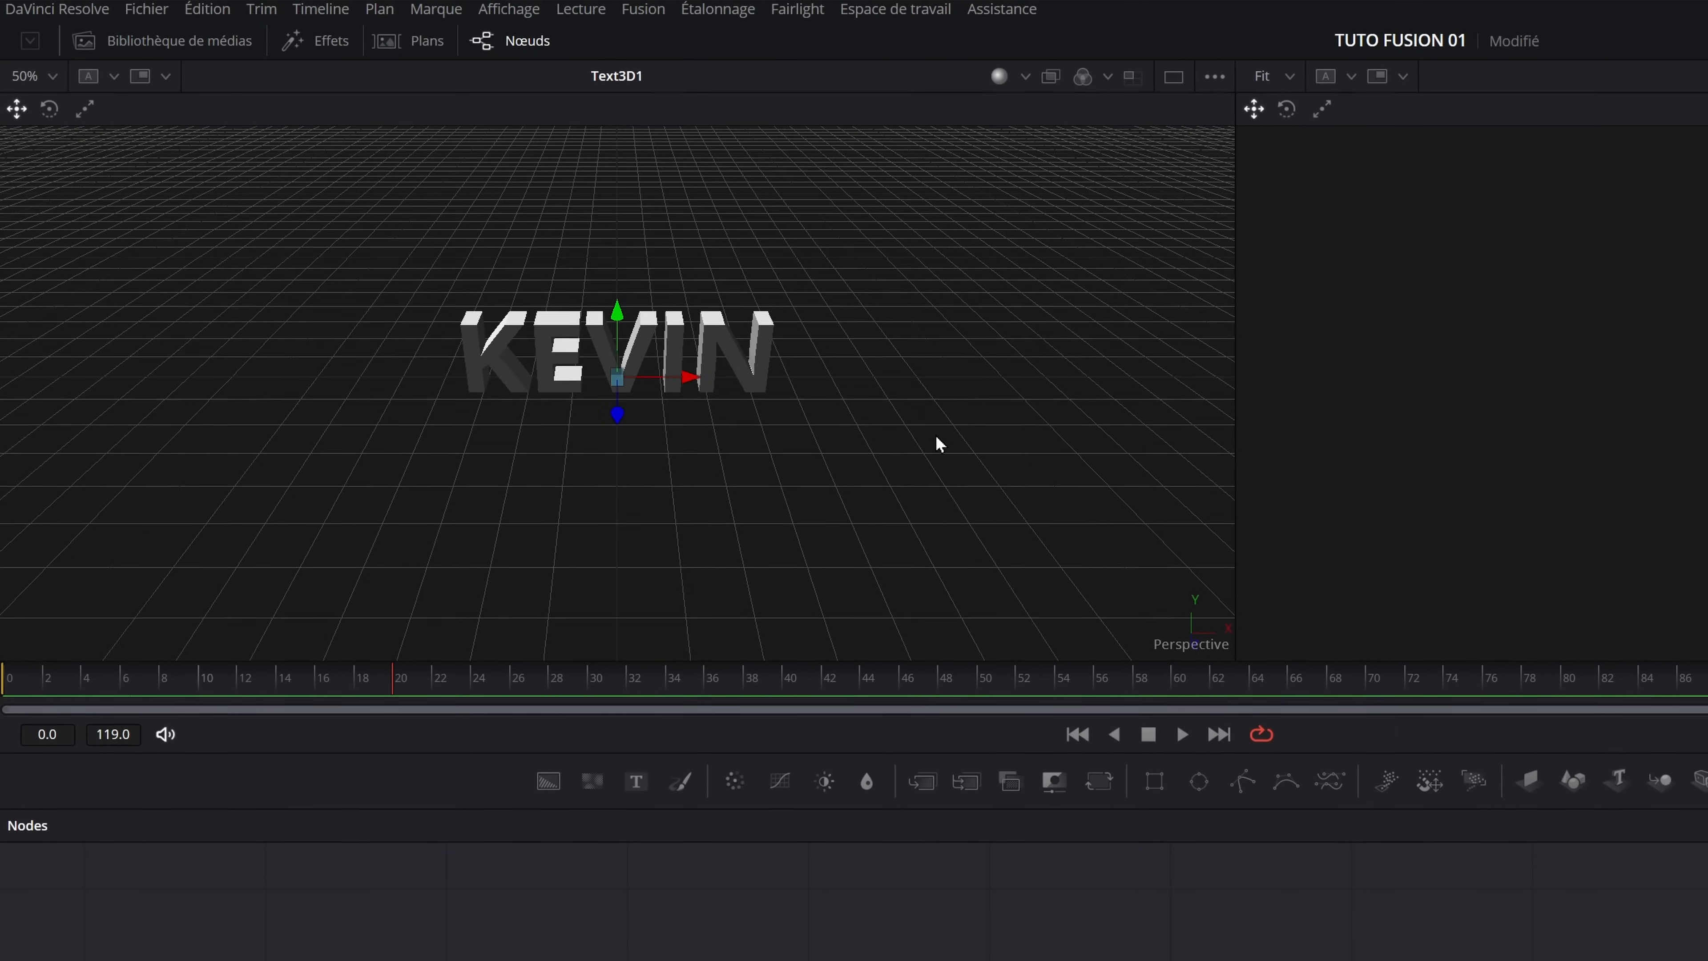
pyautogui.scroll(5, 937, 436)
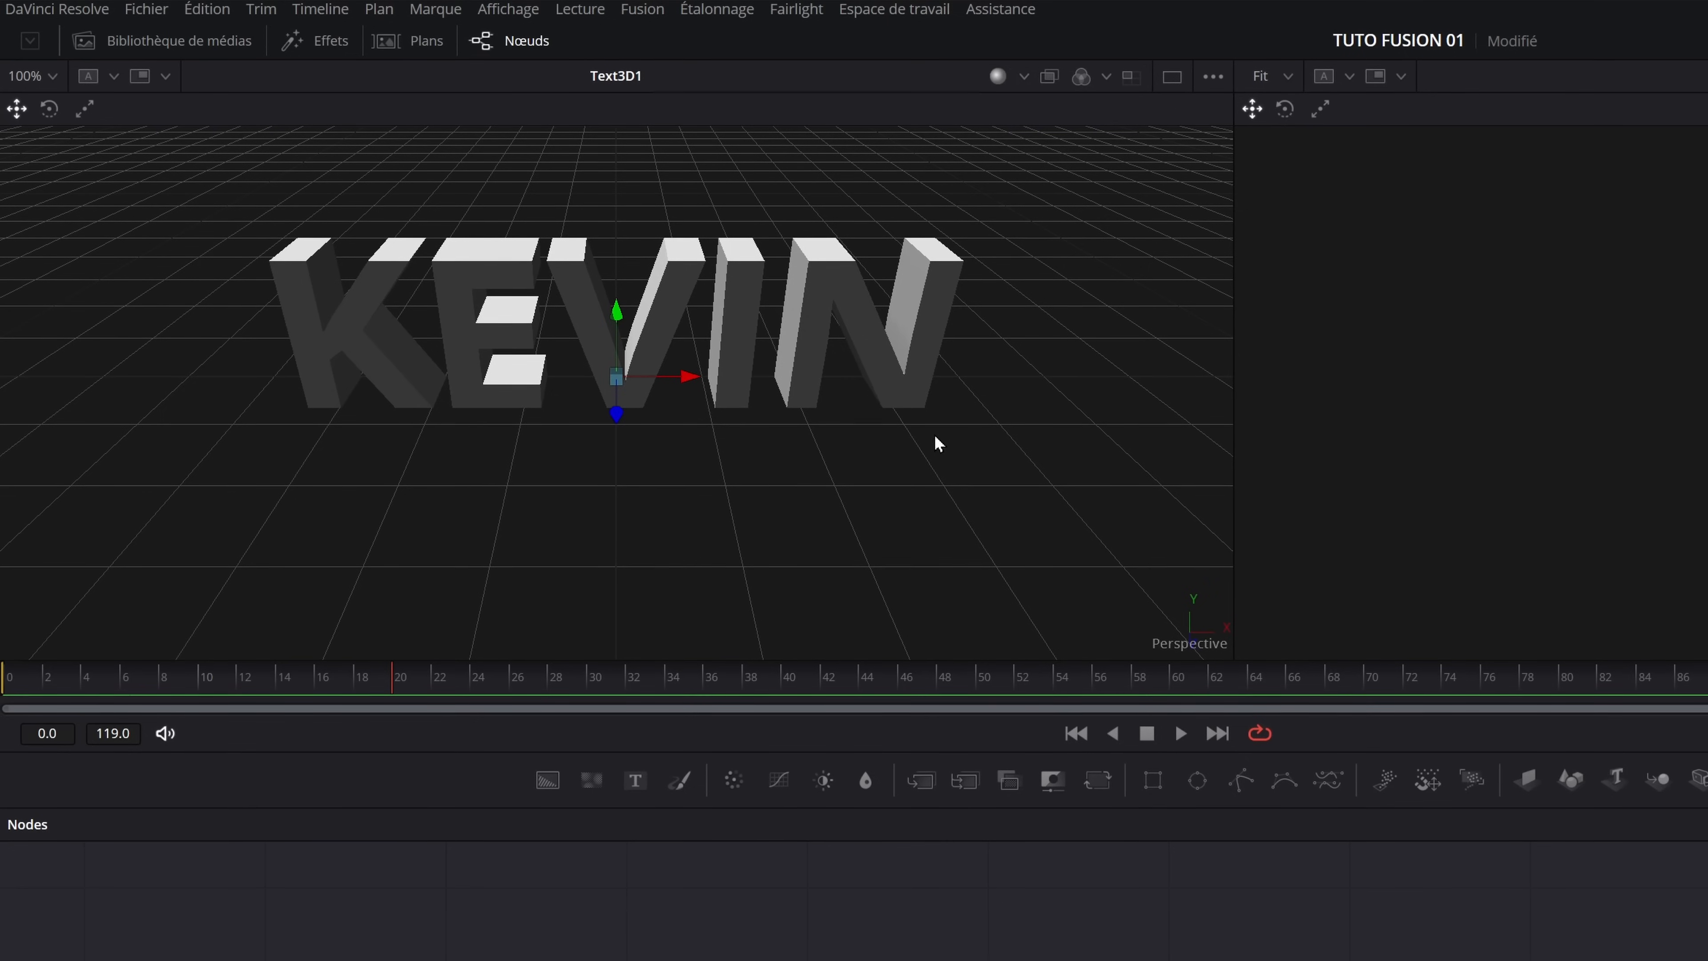
pyautogui.scroll(3, 932, 434)
pyautogui.scroll(-7, 932, 434)
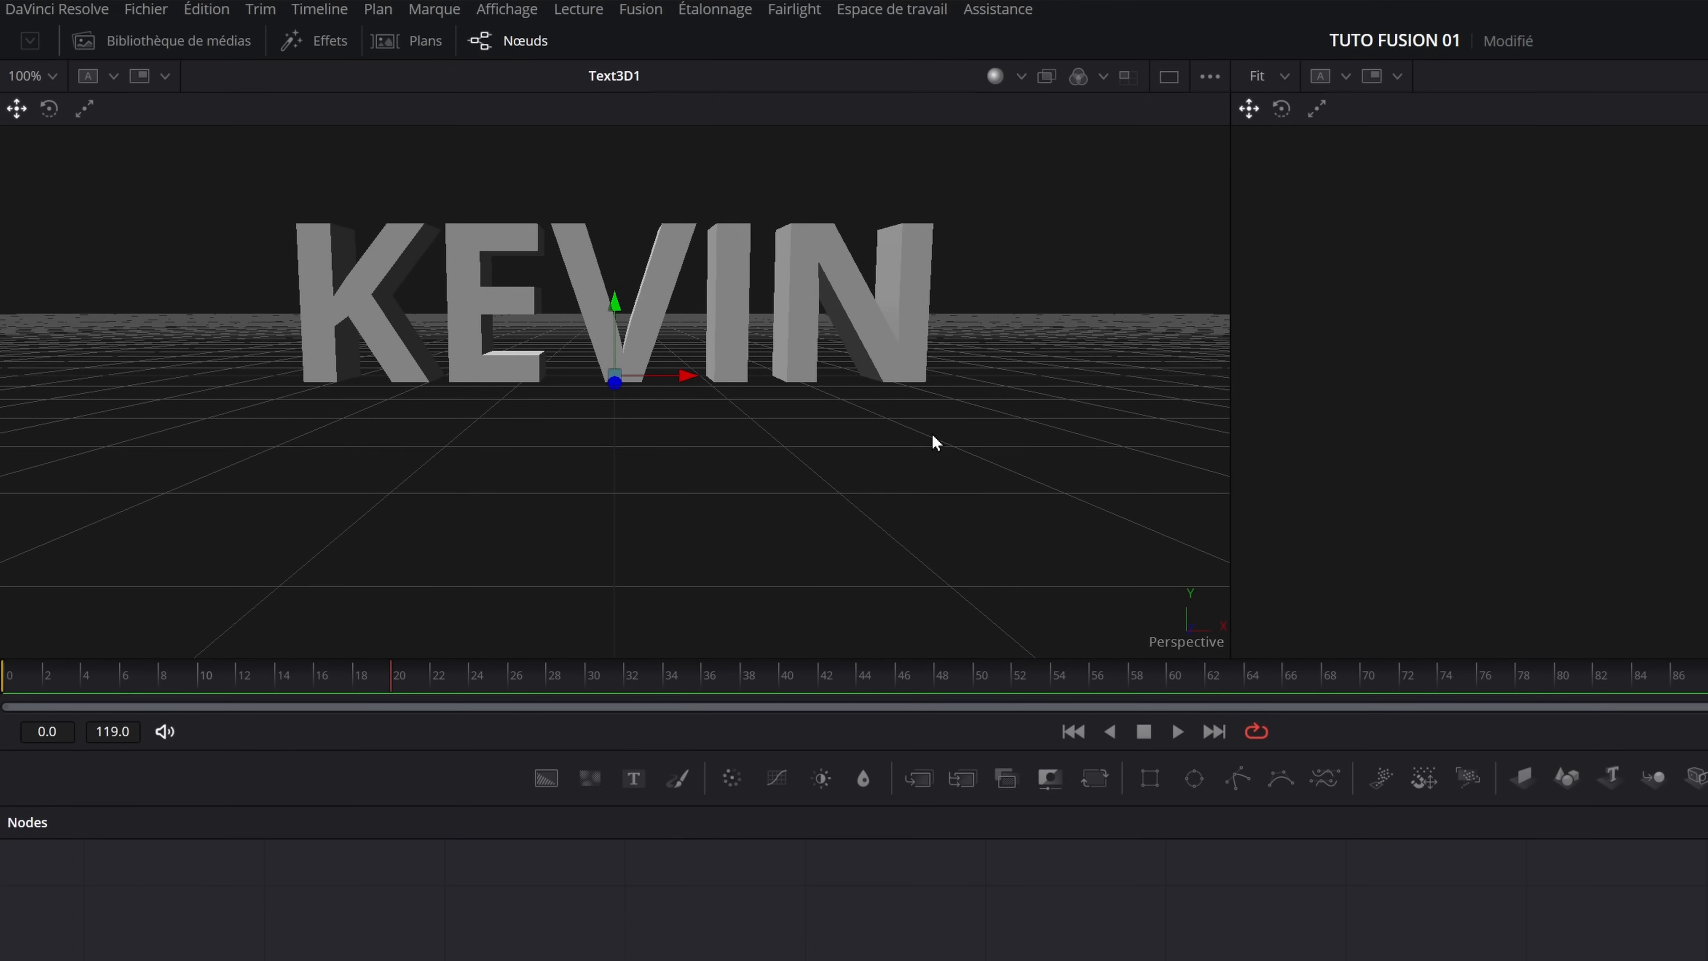
pyautogui.scroll(5, 933, 434)
pyautogui.scroll(-3, 932, 435)
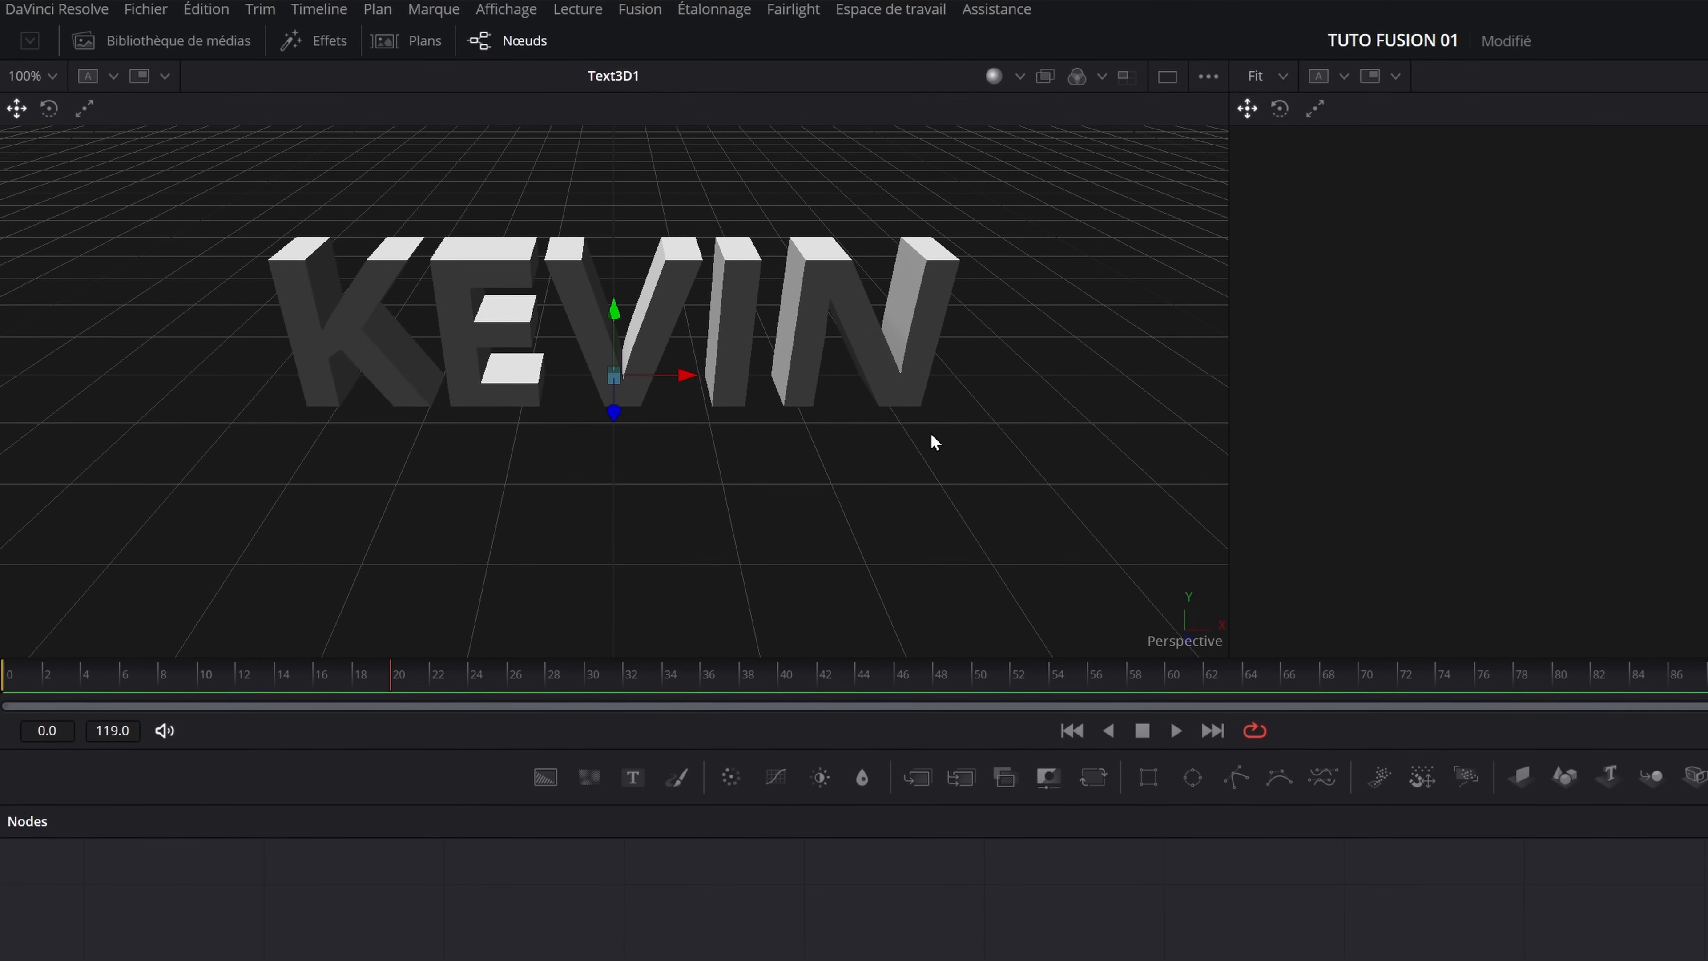
pyautogui.hscroll(5, 932, 434)
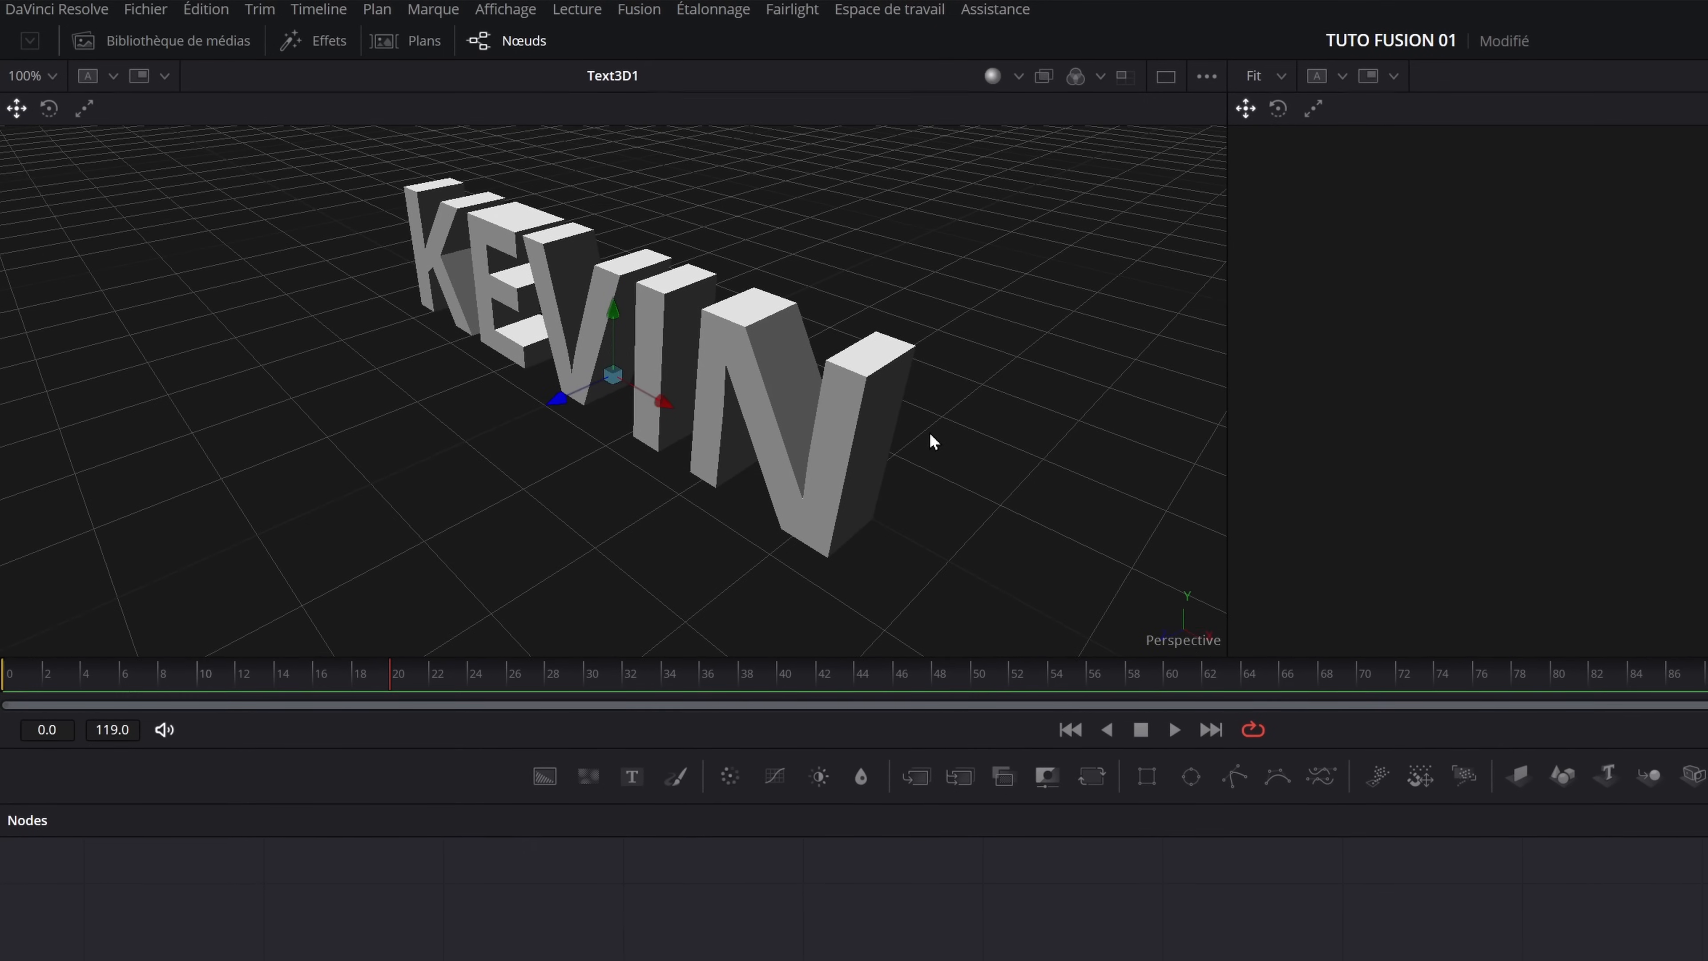
pyautogui.hscroll(3, 932, 441)
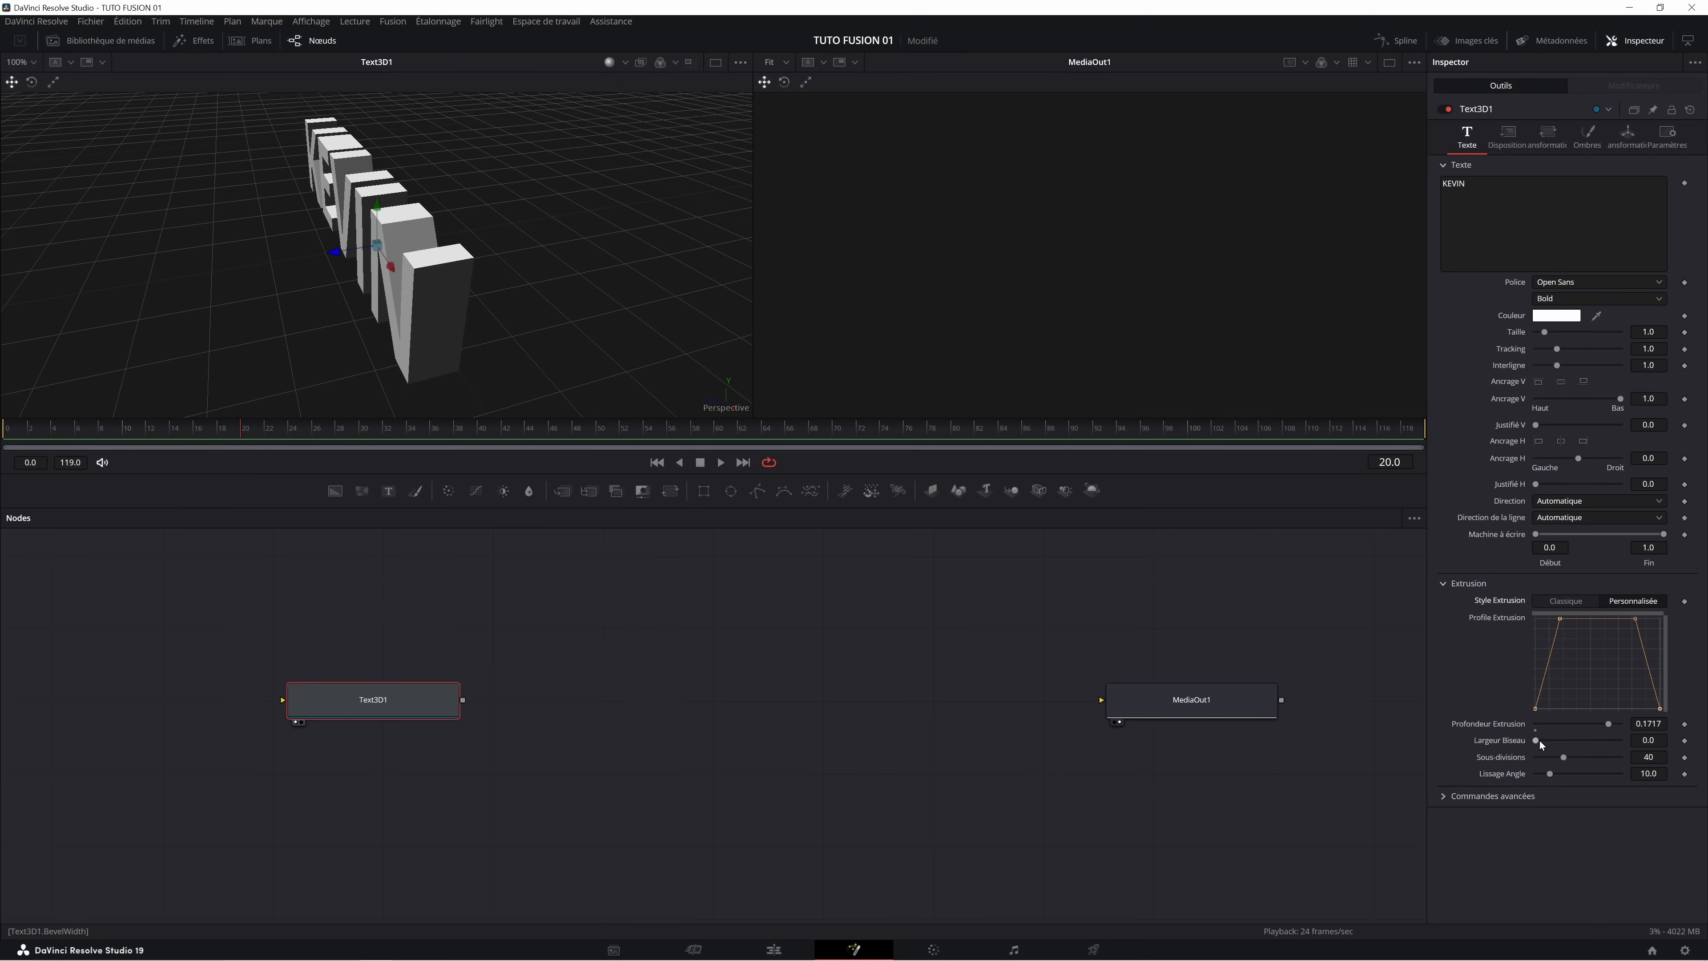
# Set the bevel width of Text3D1 to 0.0331 and its subdivisions to 38.
pyautogui.moveTo(1541, 741); pyautogui.dragTo(1556, 738)
pyautogui.moveTo(1561, 761); pyautogui.dragTo(1560, 761)
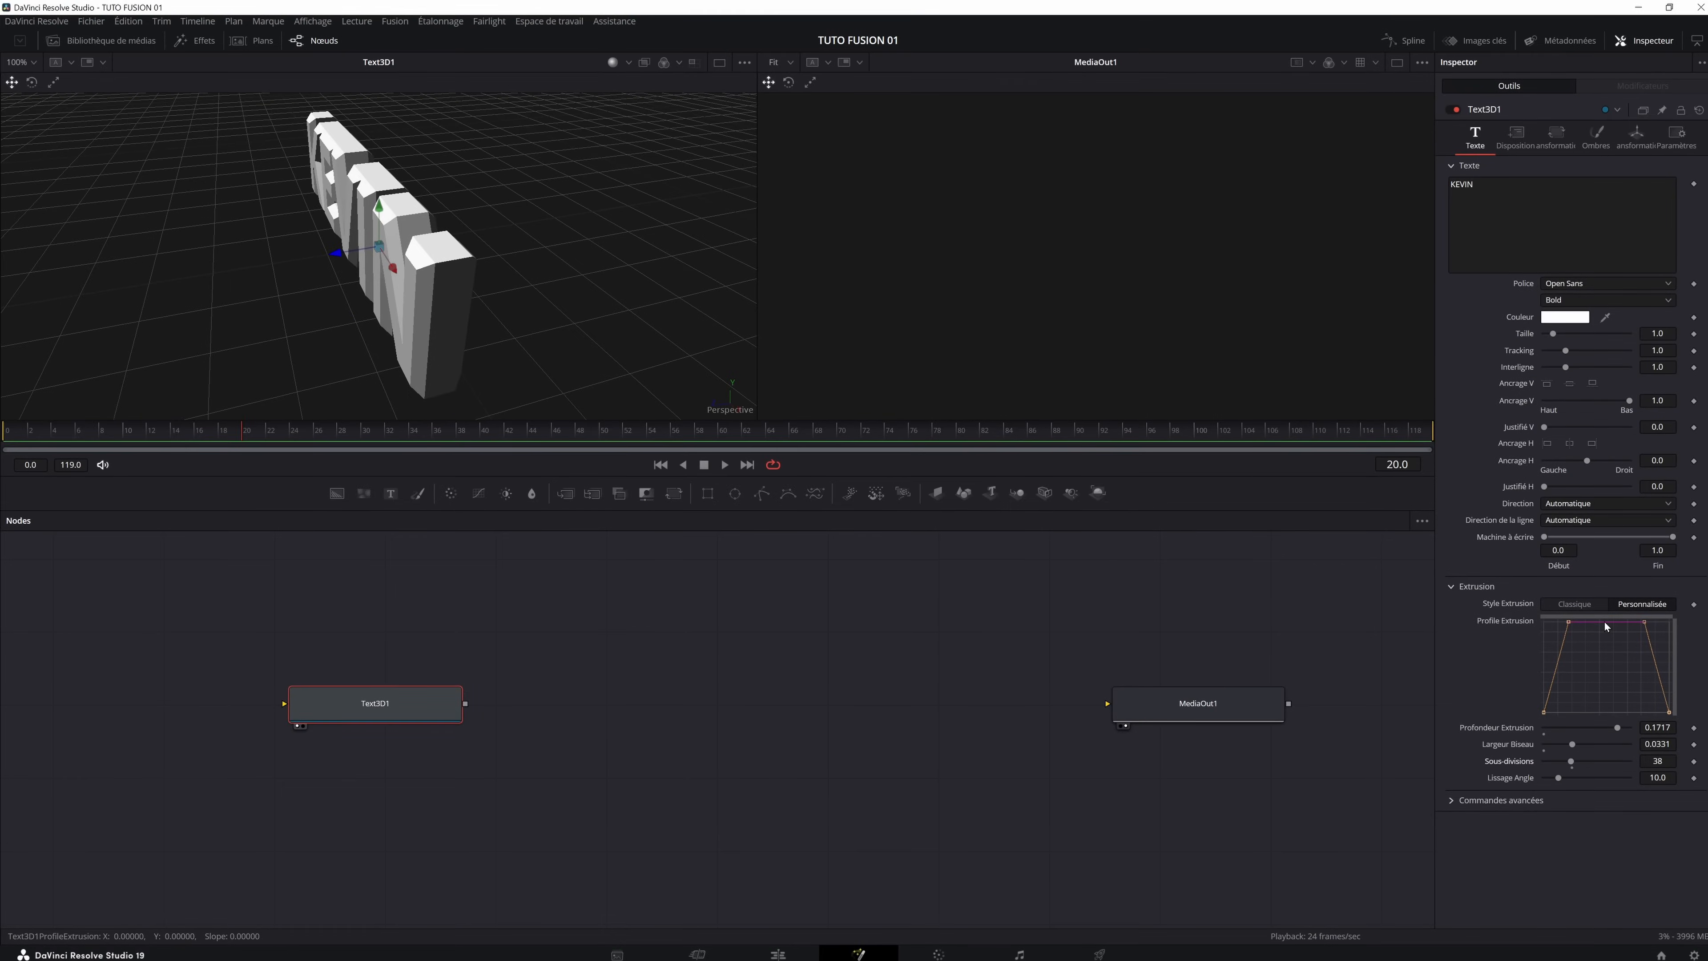
# Add a point midway along the top of the extrusion profile, pull it down near the baseline, and check the text's sides.
pyautogui.click(1604, 622)
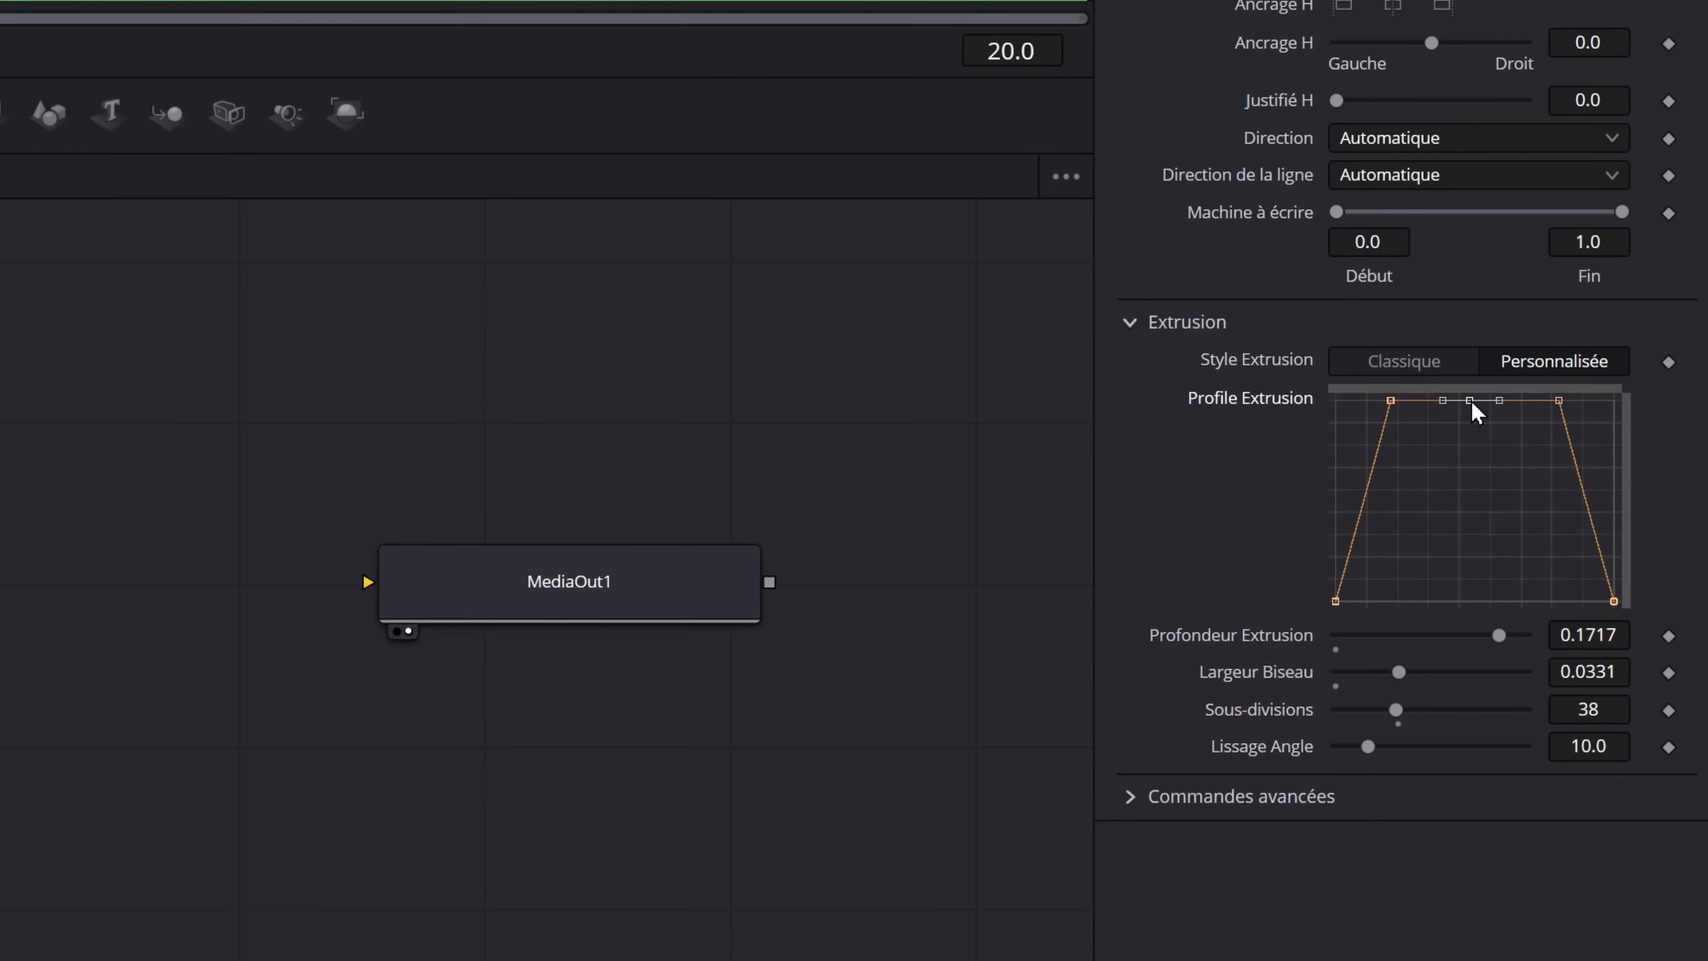
pyautogui.moveTo(1596, 619); pyautogui.dragTo(1595, 704)
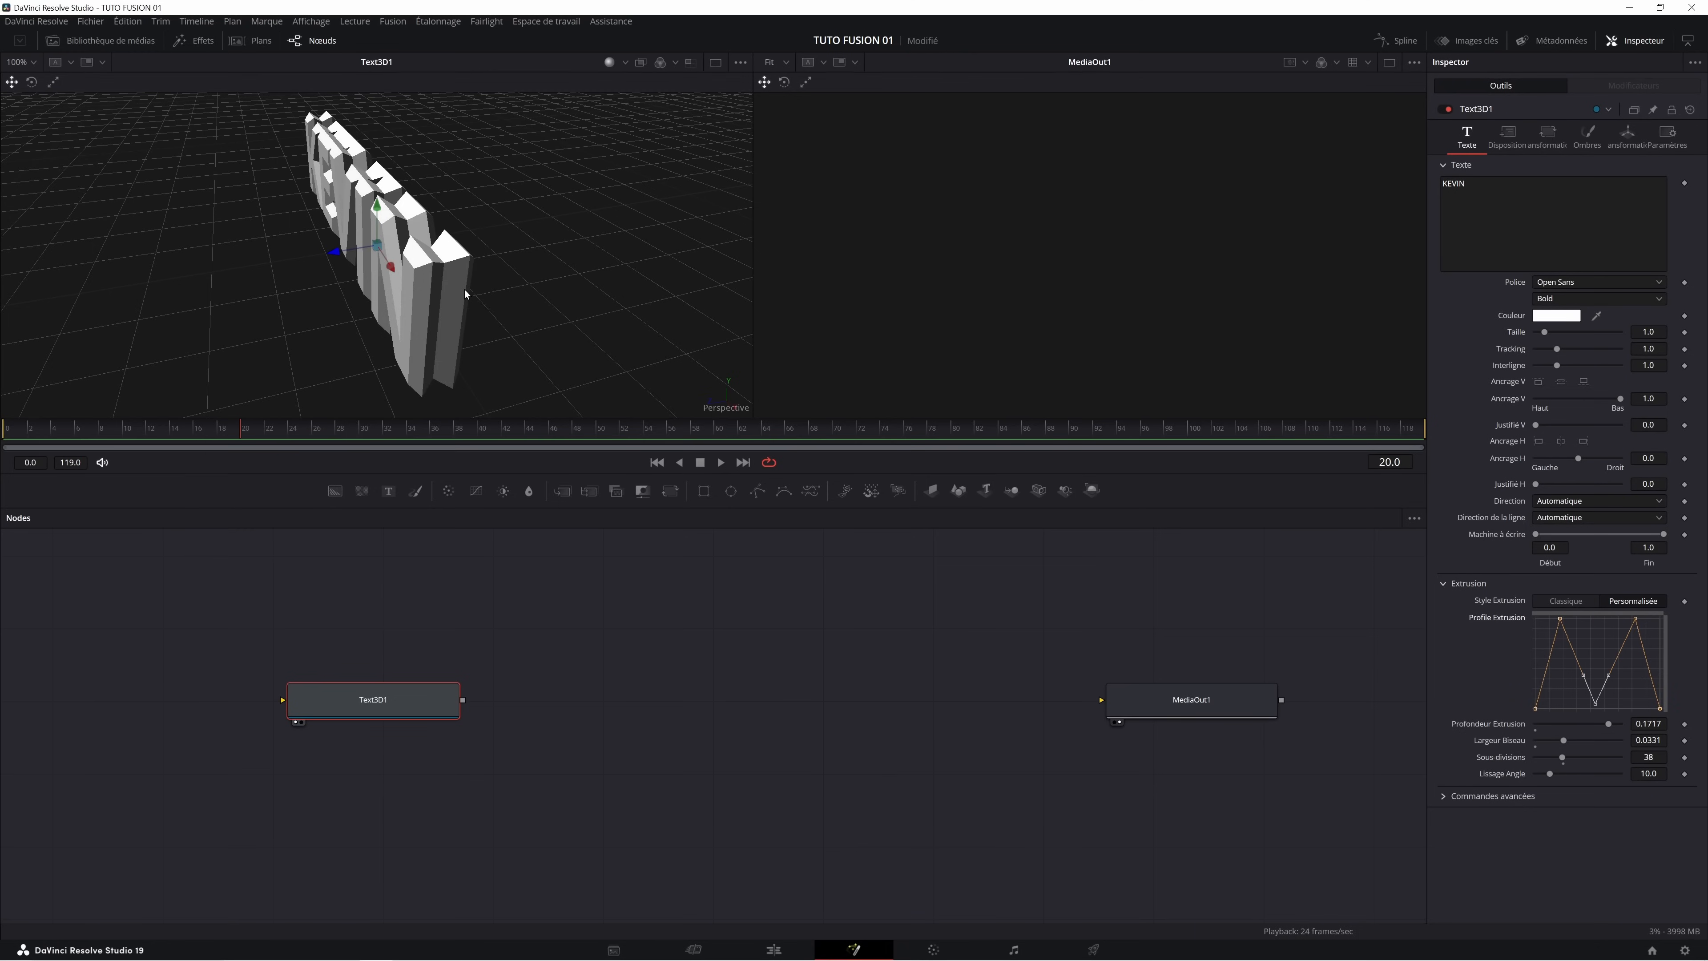
pyautogui.moveTo(465, 290); pyautogui.dragTo(462, 291)
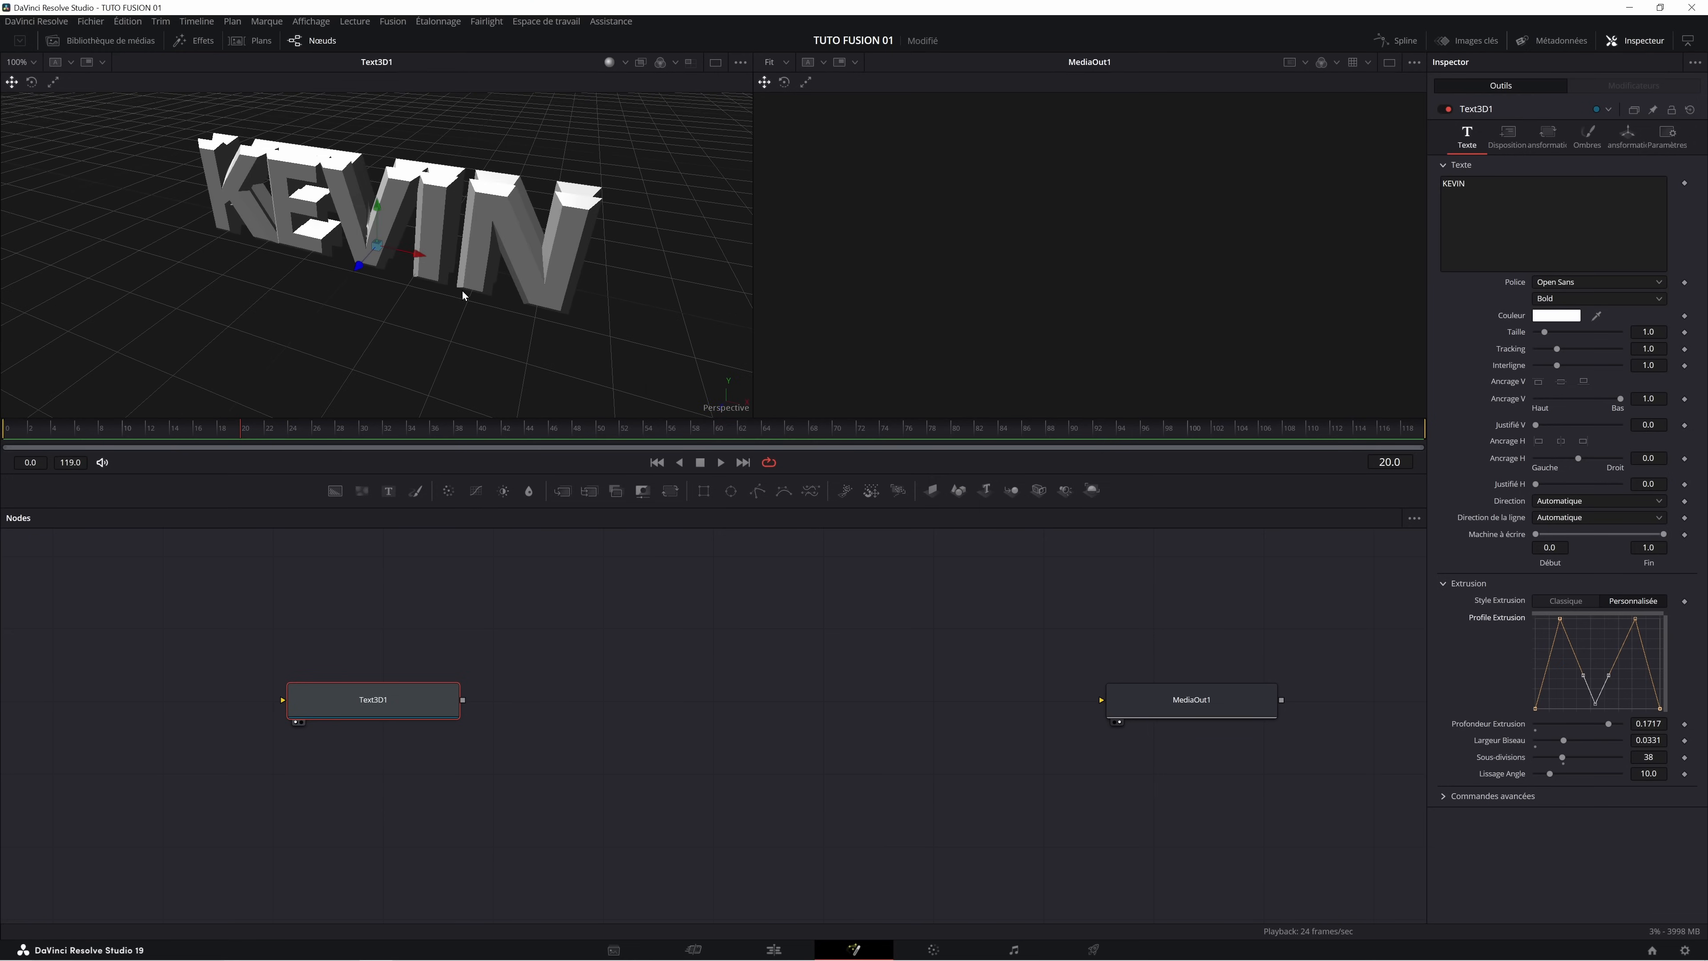
pyautogui.moveTo(543, 228); pyautogui.dragTo(539, 229)
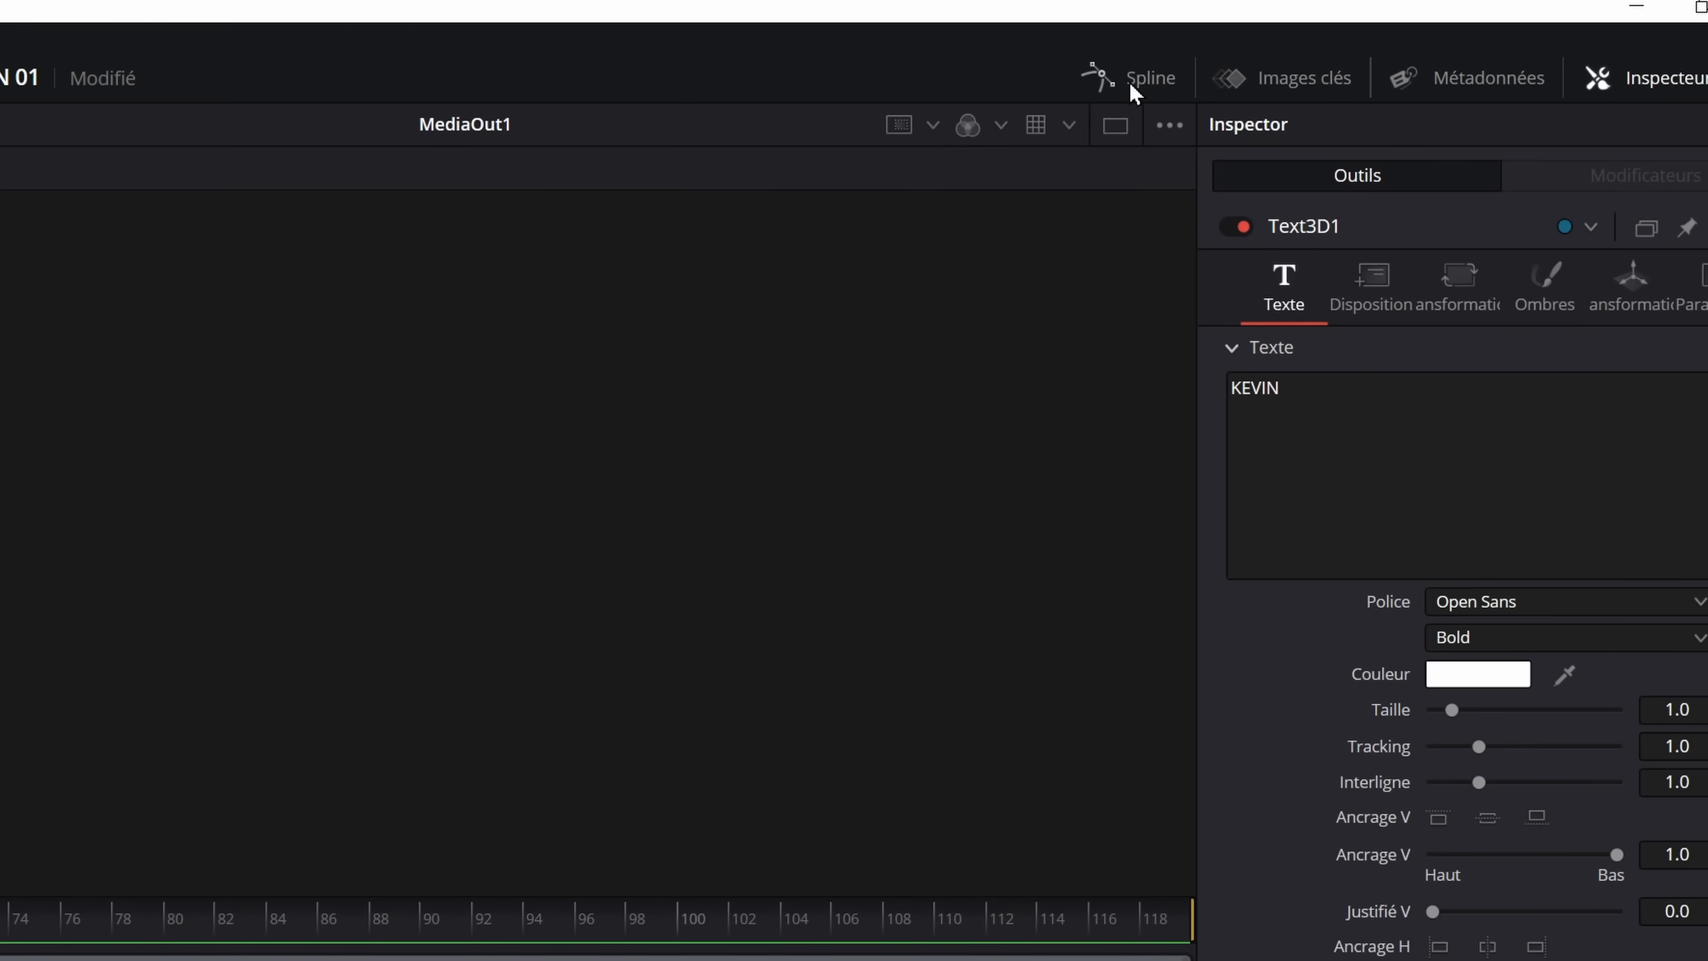
# Open the Spline editor, show the Profile Extrusion curve of Text3D1 and fit it to the view.
pyautogui.click(1134, 81)
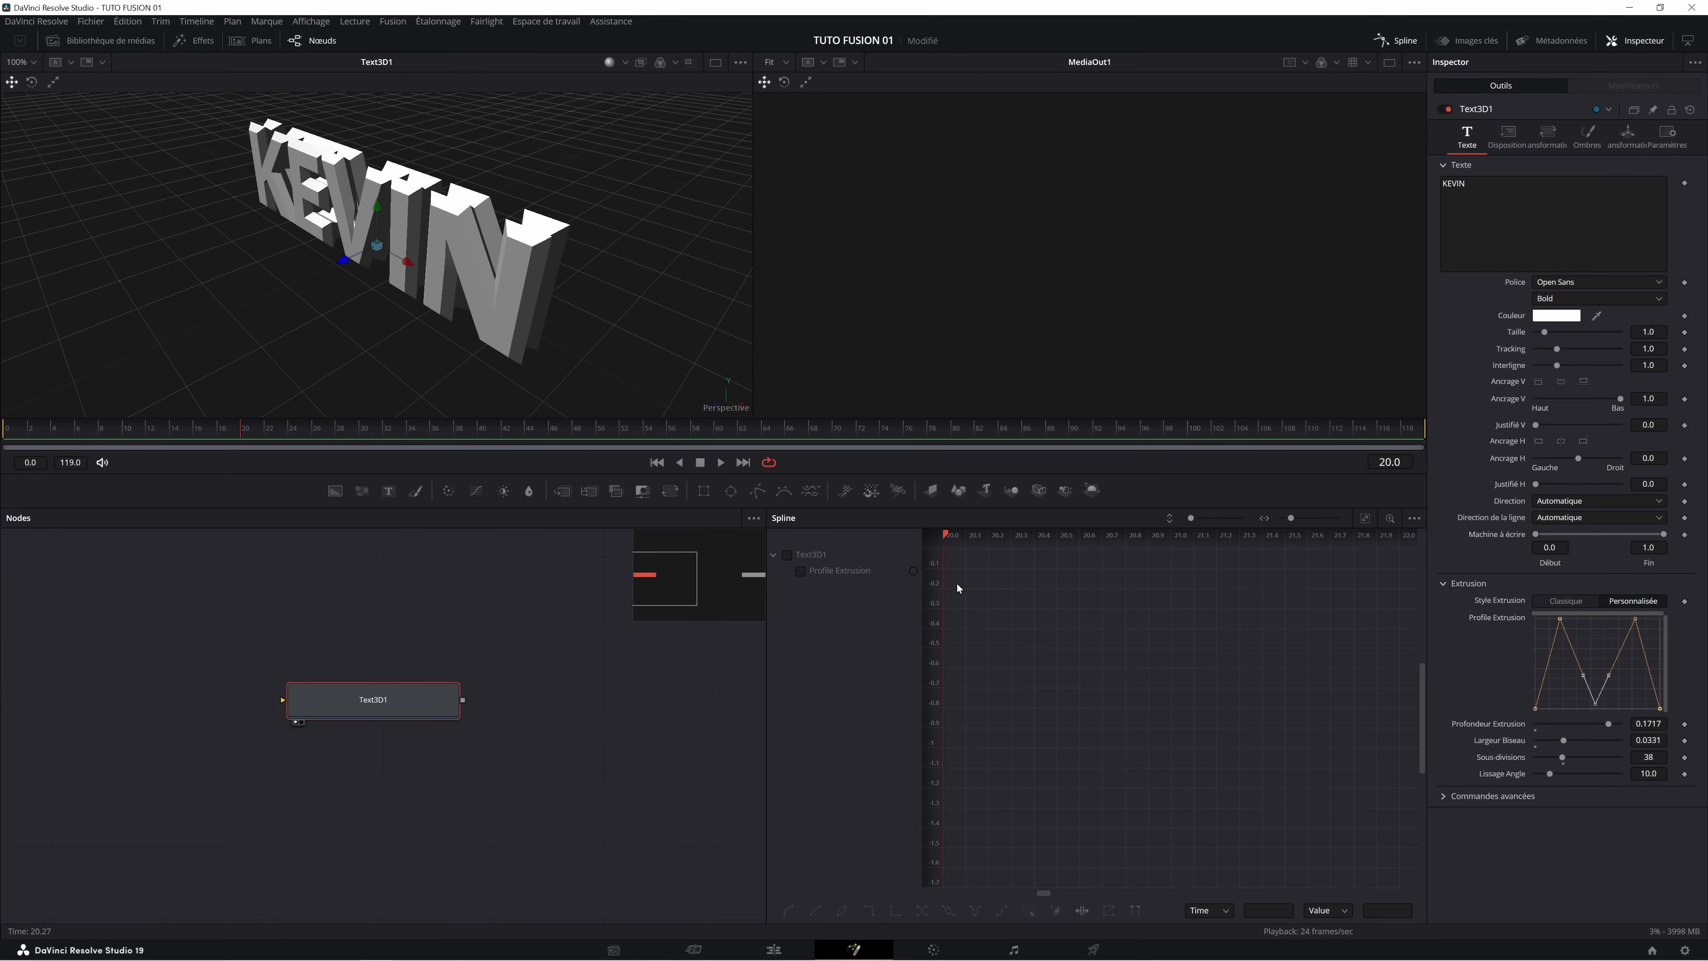
pyautogui.click(800, 572)
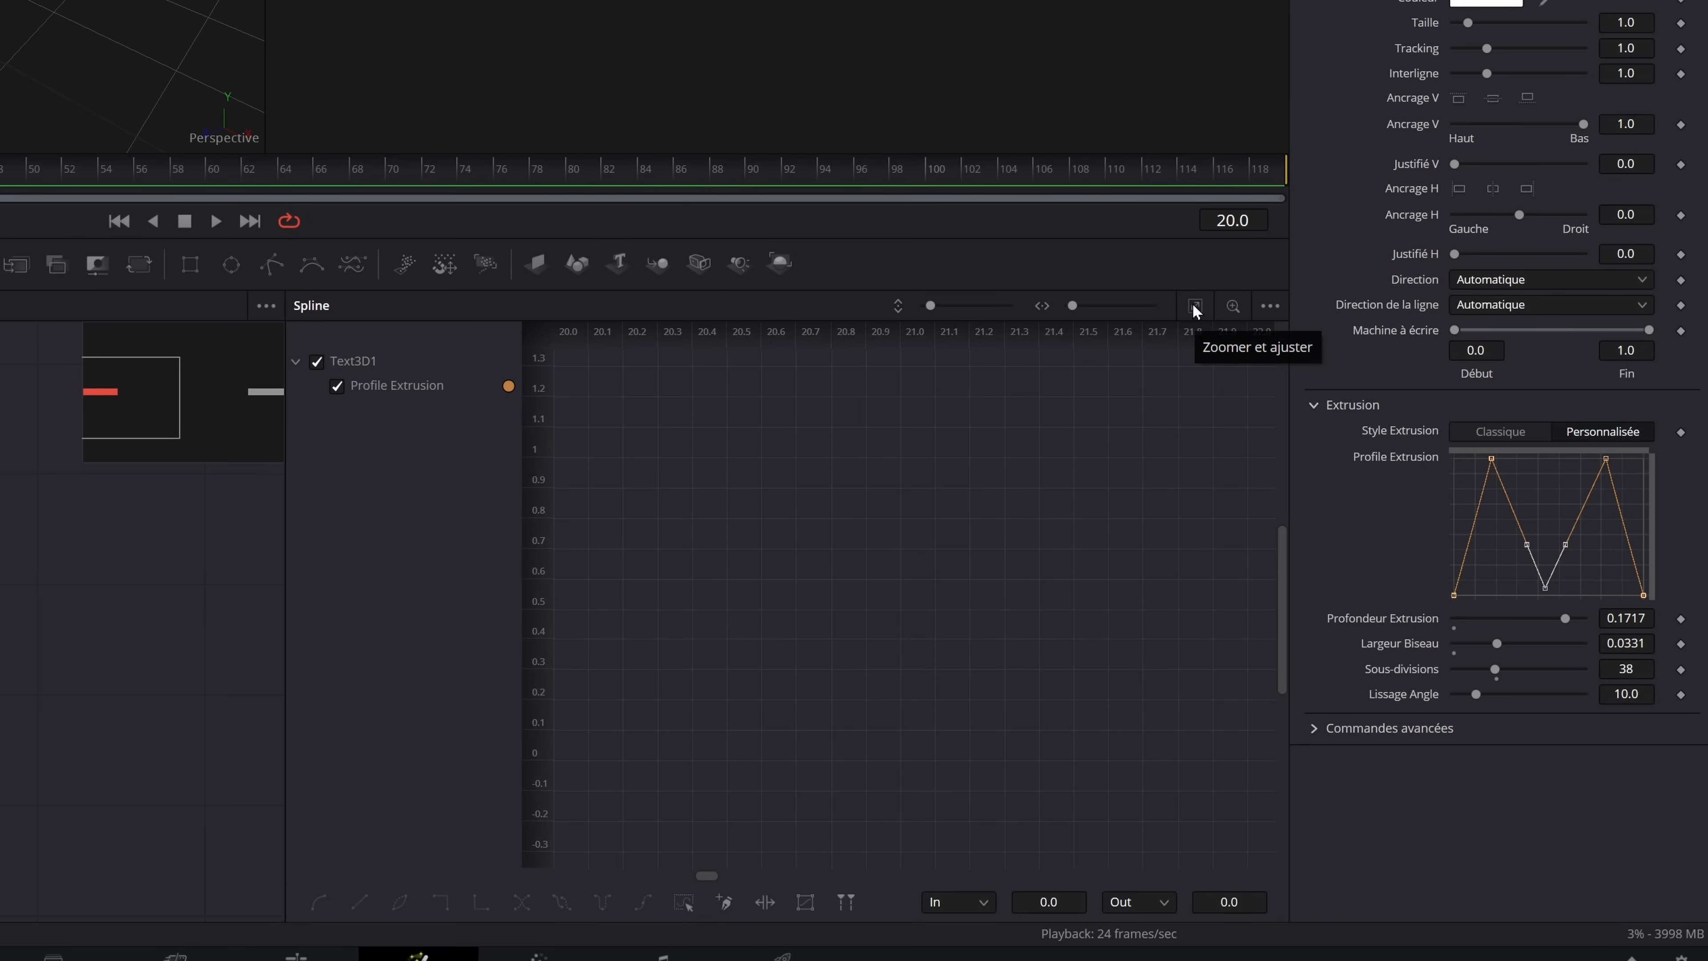
pyautogui.click(1195, 308)
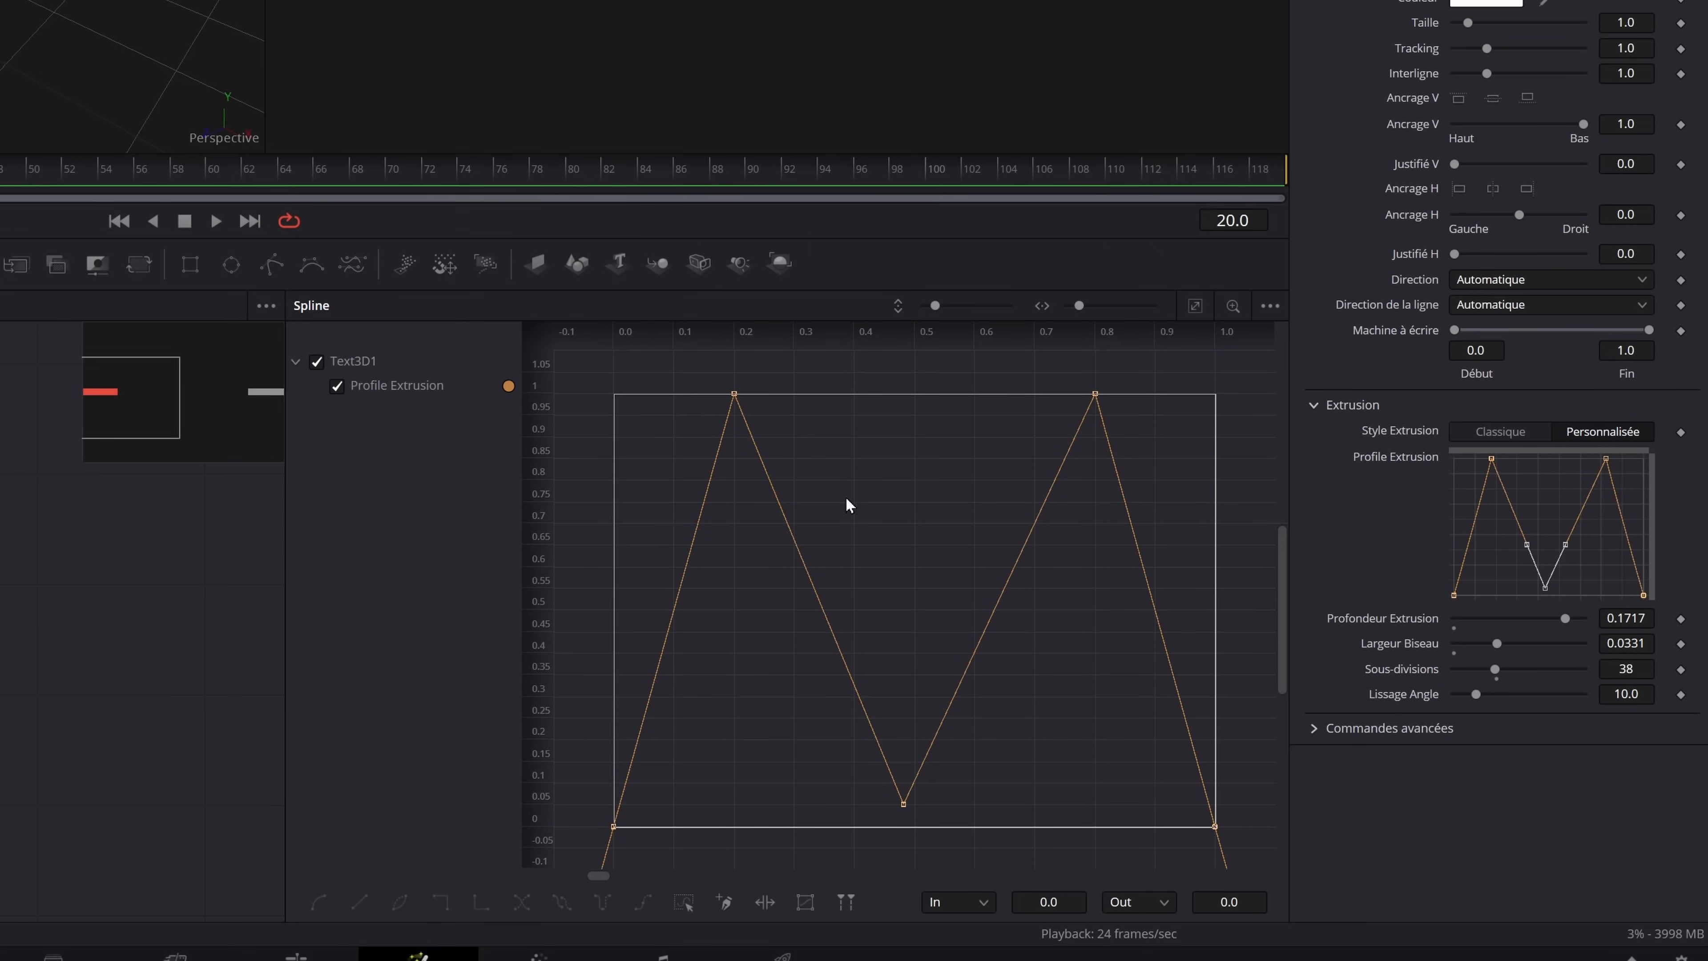
# Move the first peak of the Profile Extrusion curve to the start edge, at In 0.006 and Out 0.986.
pyautogui.click(729, 397)
pyautogui.moveTo(729, 404); pyautogui.dragTo(618, 403)
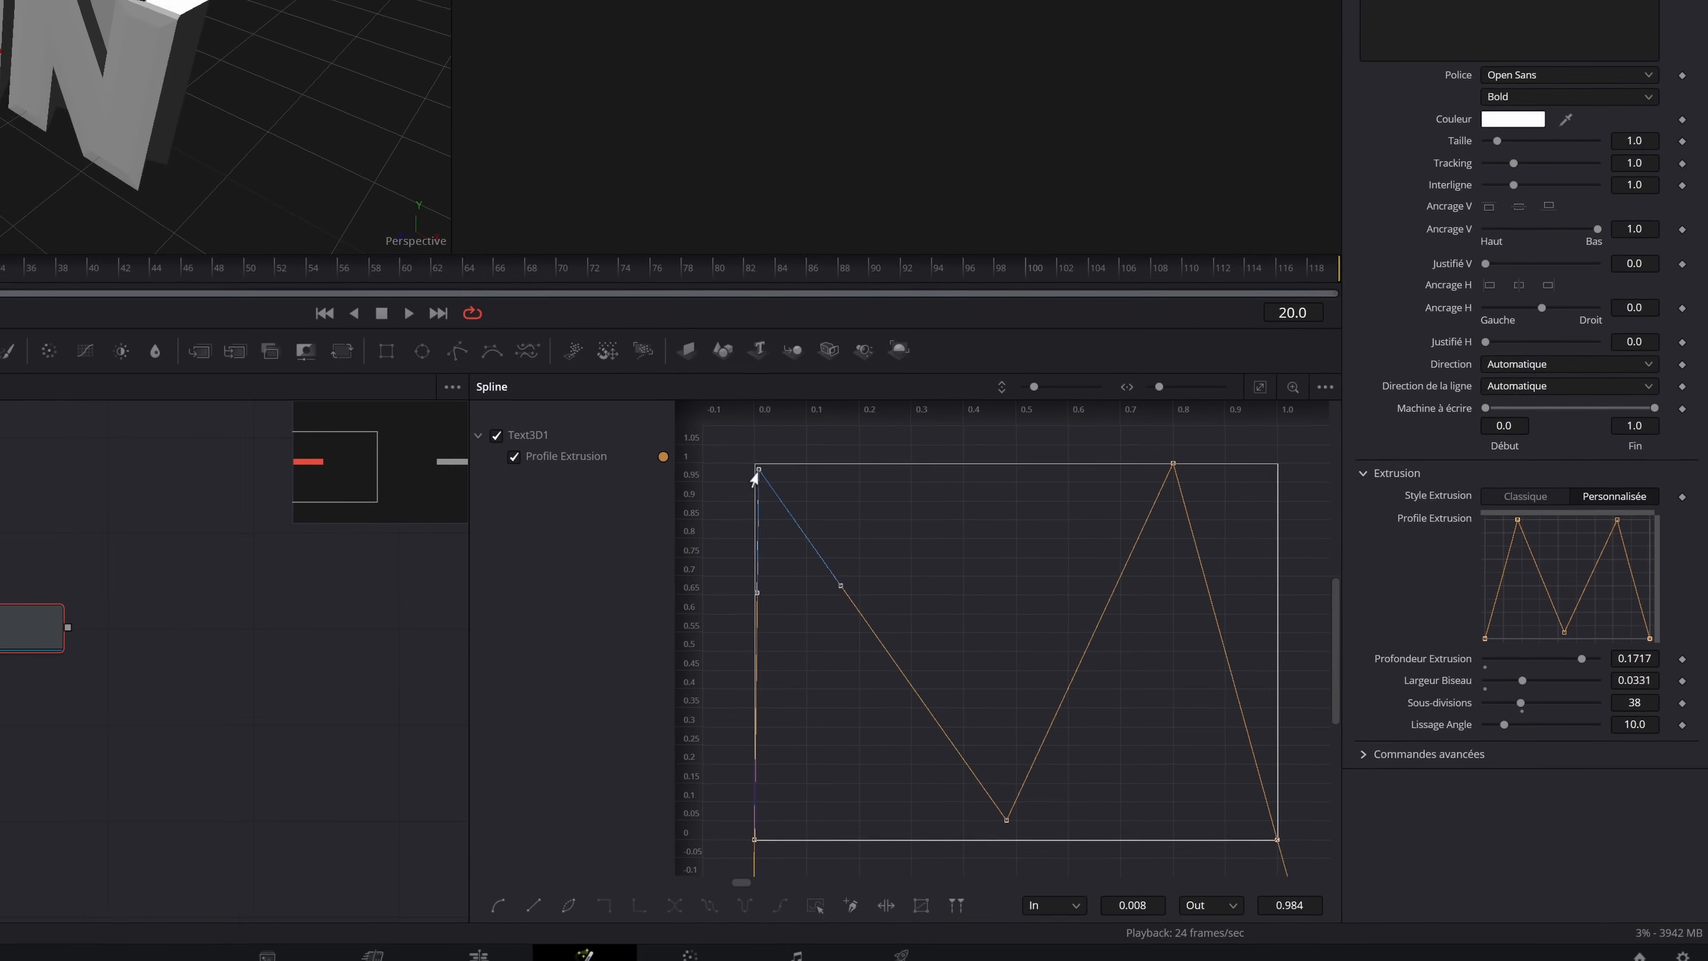
pyautogui.moveTo(755, 471); pyautogui.dragTo(754, 470)
pyautogui.moveTo(982, 582); pyautogui.dragTo(982, 580)
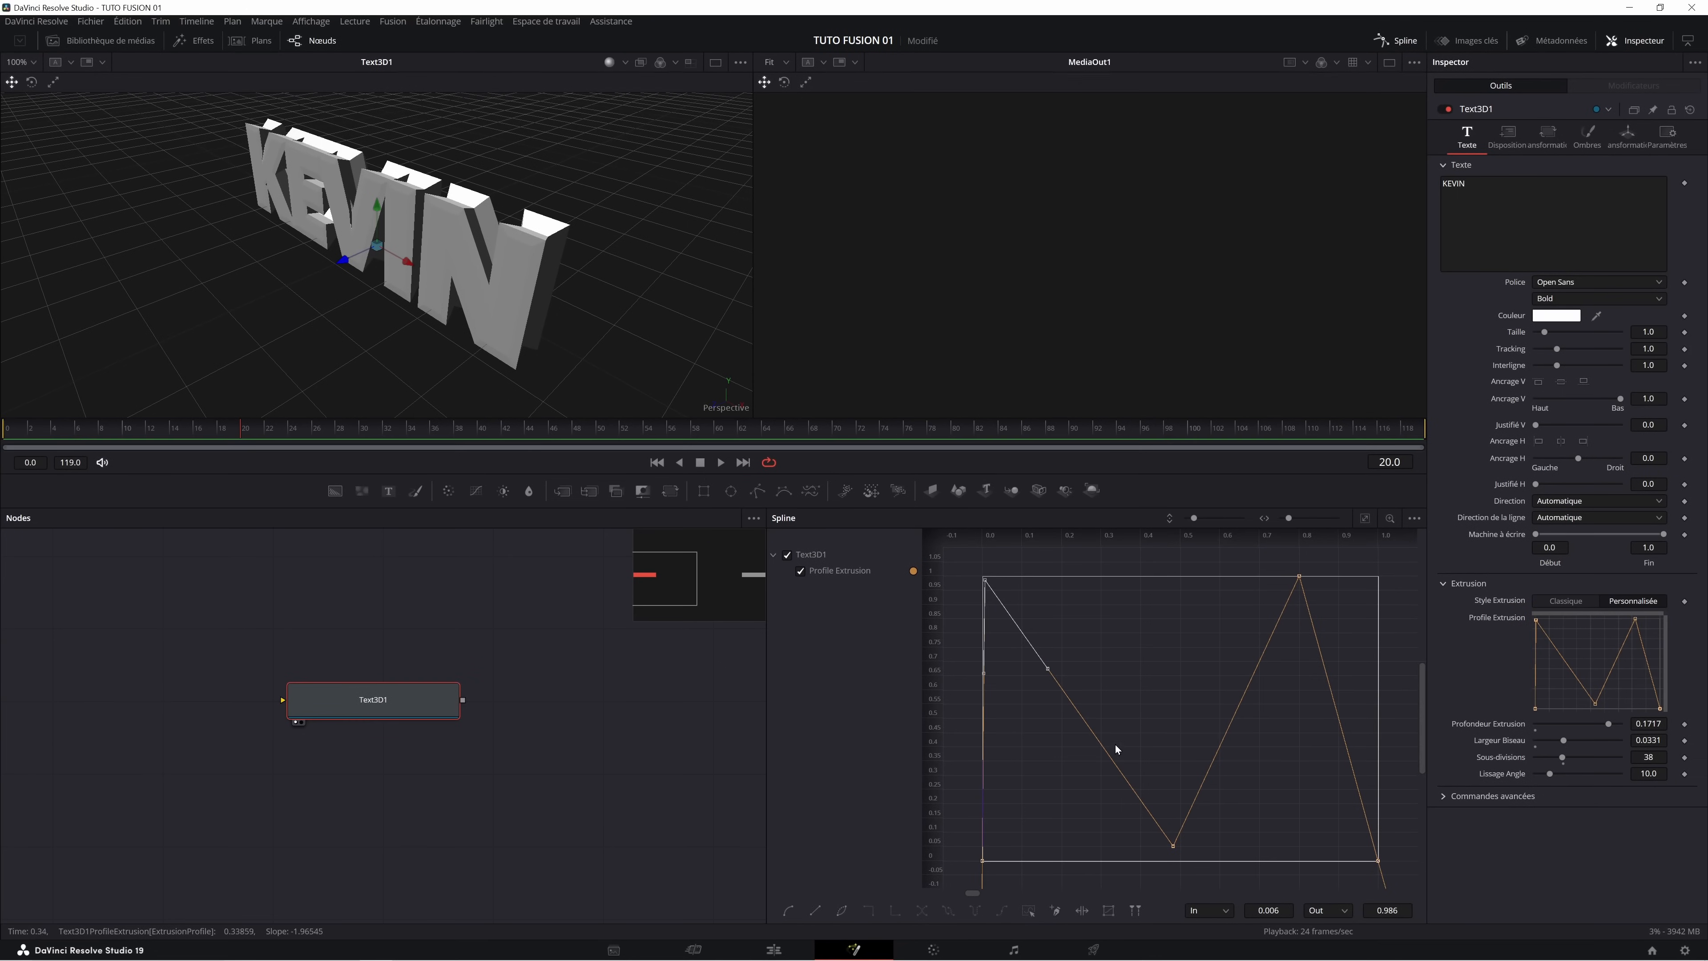
# Add a profile curve point at In 0.096 and Out 0.986, and move the low middle point directly beneath it.
pyautogui.click(1092, 734)
pyautogui.moveTo(1090, 738); pyautogui.dragTo(1020, 583)
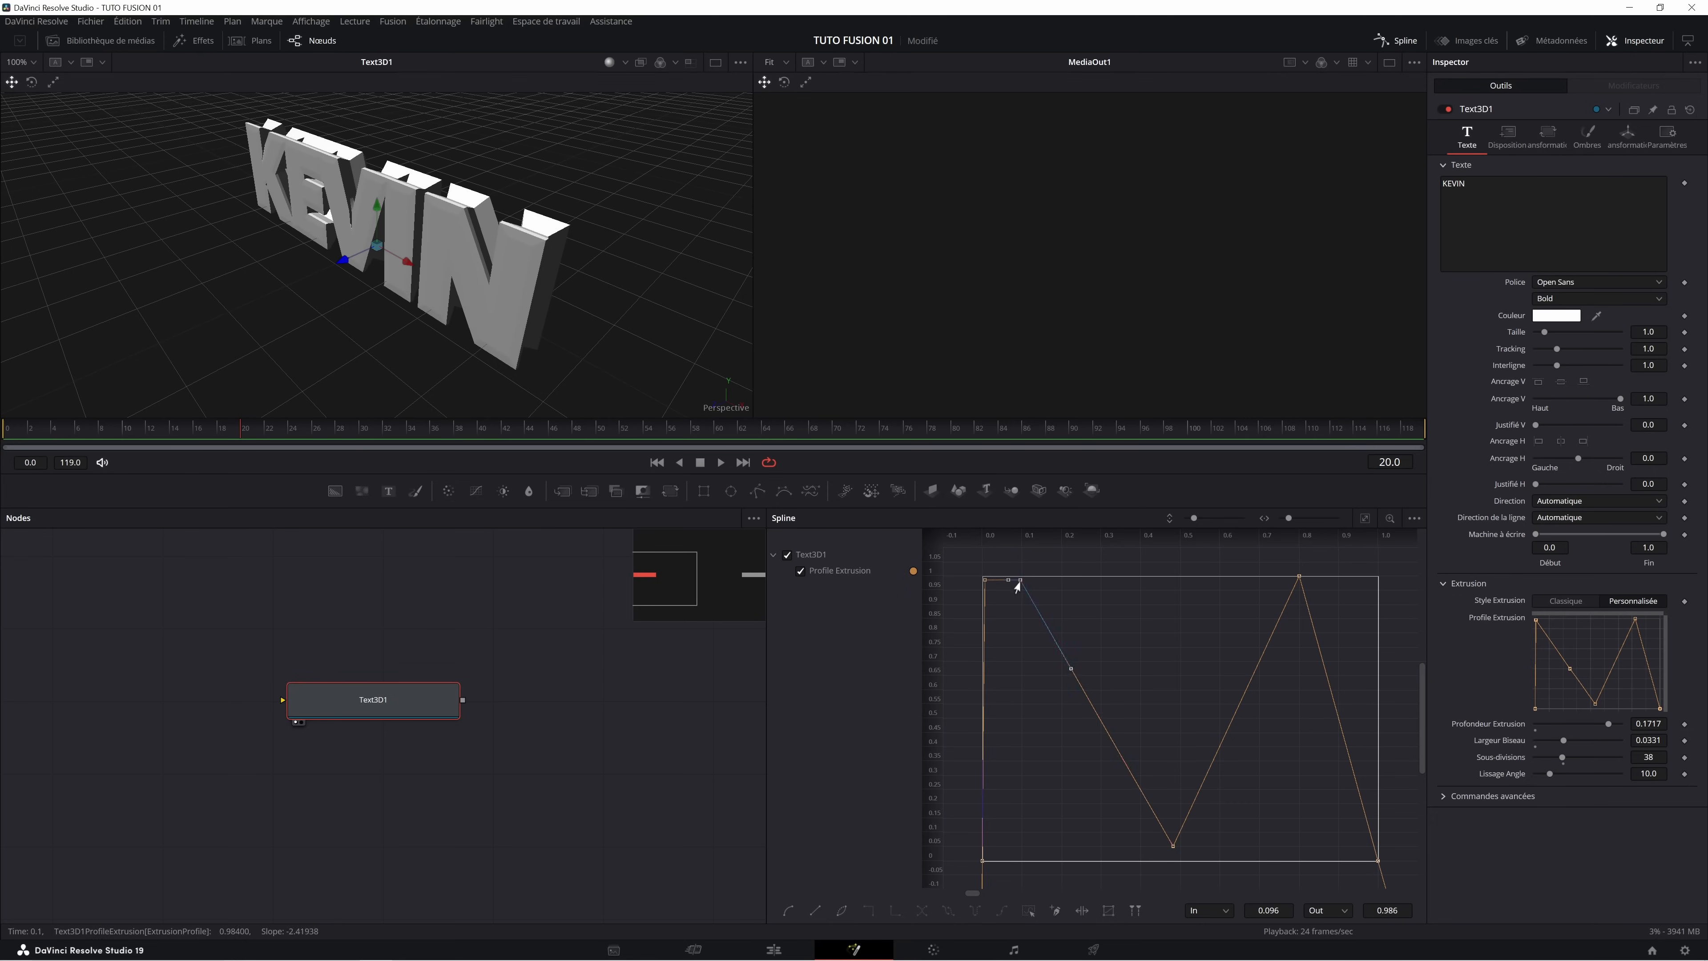
pyautogui.moveTo(1172, 846); pyautogui.dragTo(1016, 860)
# Square off the far end of the profile curve, placing its new lower point at In 0.898 and Out 0.016, and check the text.
pyautogui.moveTo(1300, 576)
pyautogui.mouseDown()
pyautogui.moveTo(1373, 585)
pyautogui.moveTo(1308, 648)
pyautogui.moveTo(1324, 589)
pyautogui.mouseUp()
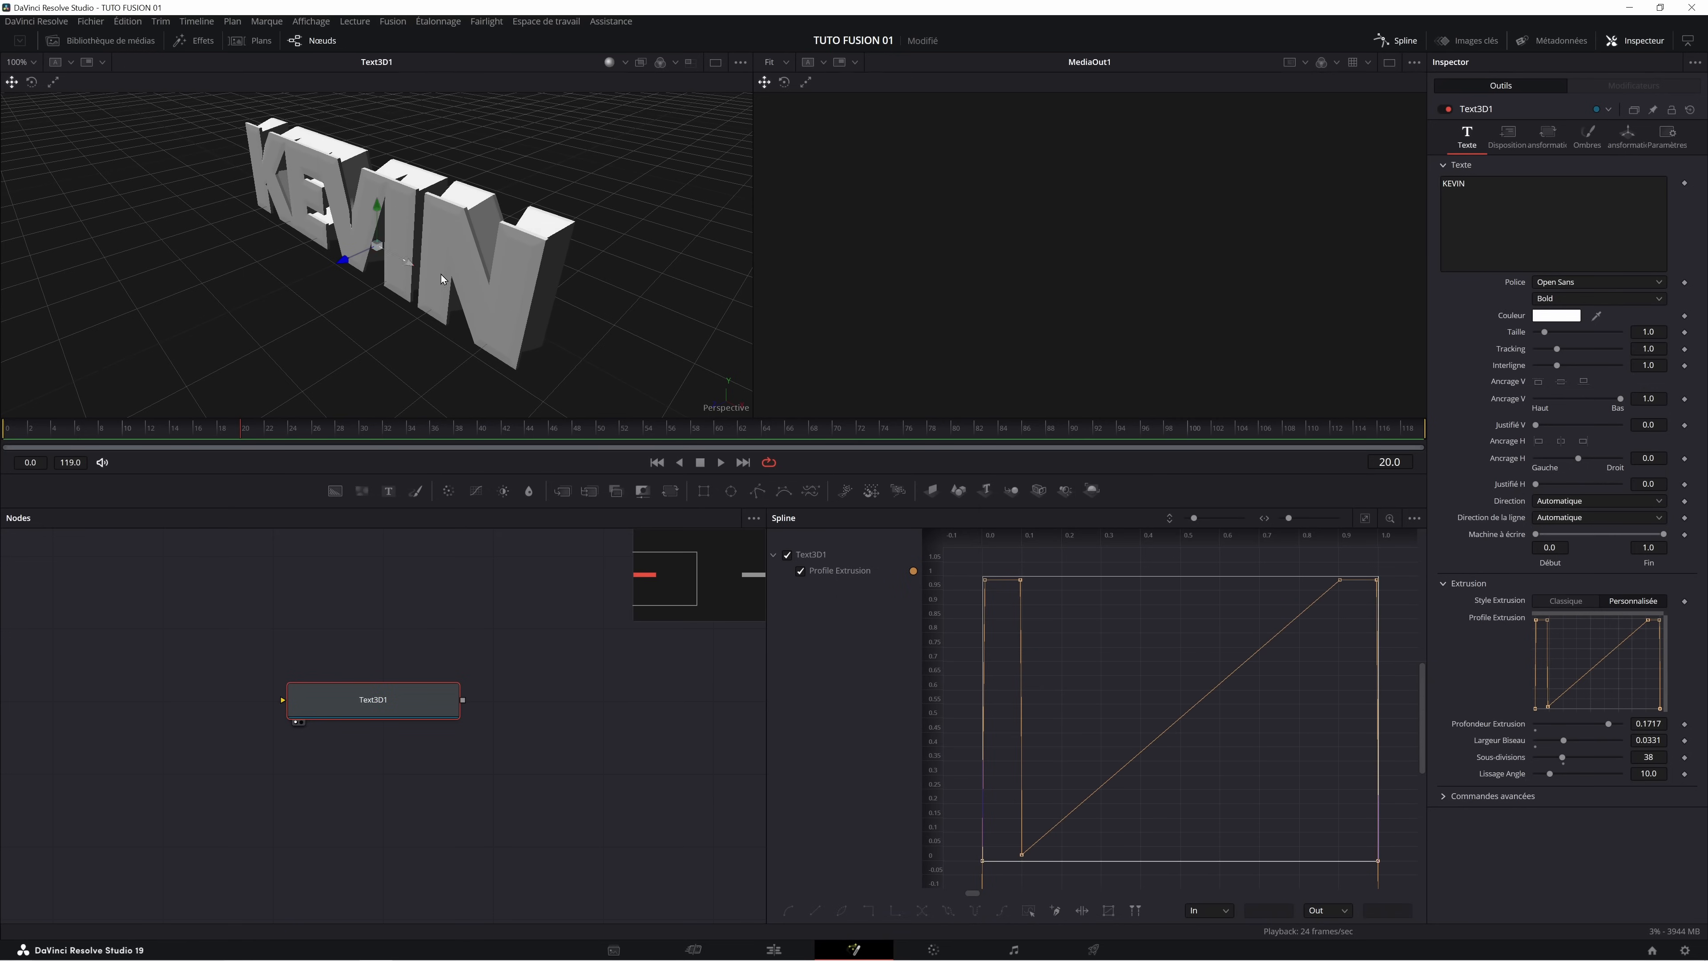
pyautogui.moveTo(1263, 647); pyautogui.dragTo(1337, 861)
pyautogui.scroll(-3, 560, 277)
pyautogui.moveTo(560, 276); pyautogui.dragTo(560, 278)
pyautogui.scroll(3, 560, 277)
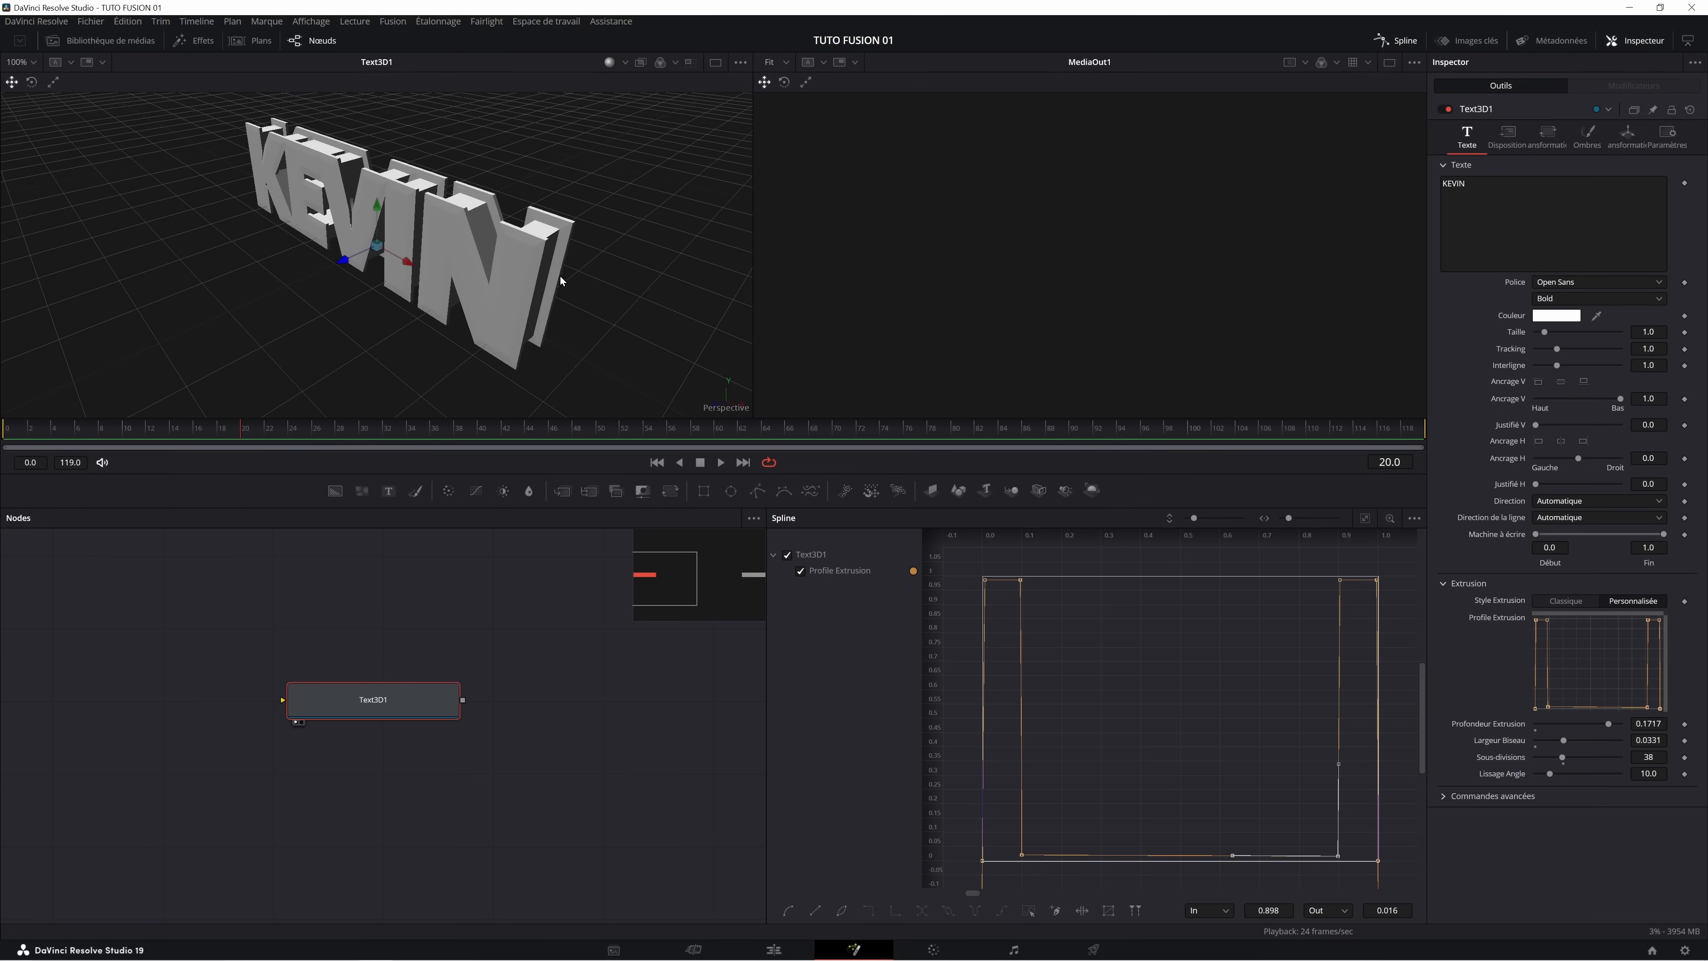
# Close the Spline editor and spread the Text3D1 and MediaOut1 nodes farther apart in the node graph.
pyautogui.click(1396, 41)
pyautogui.moveTo(382, 717); pyautogui.dragTo(277, 712)
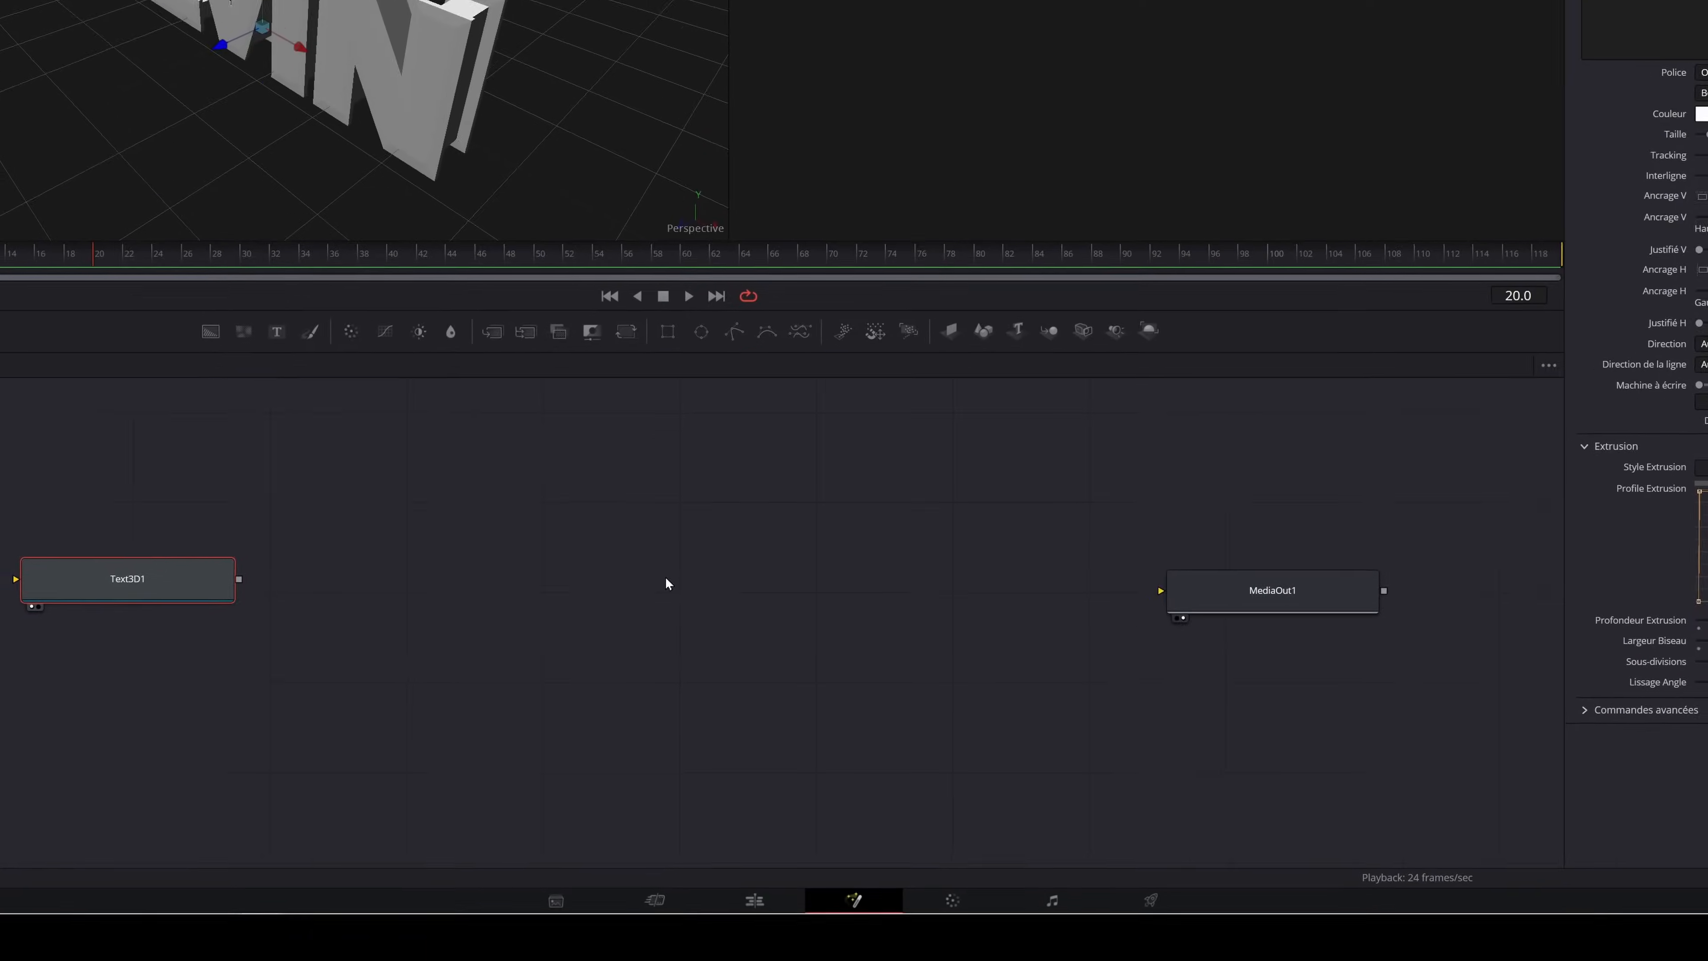
pyautogui.scroll(-3, 699, 697)
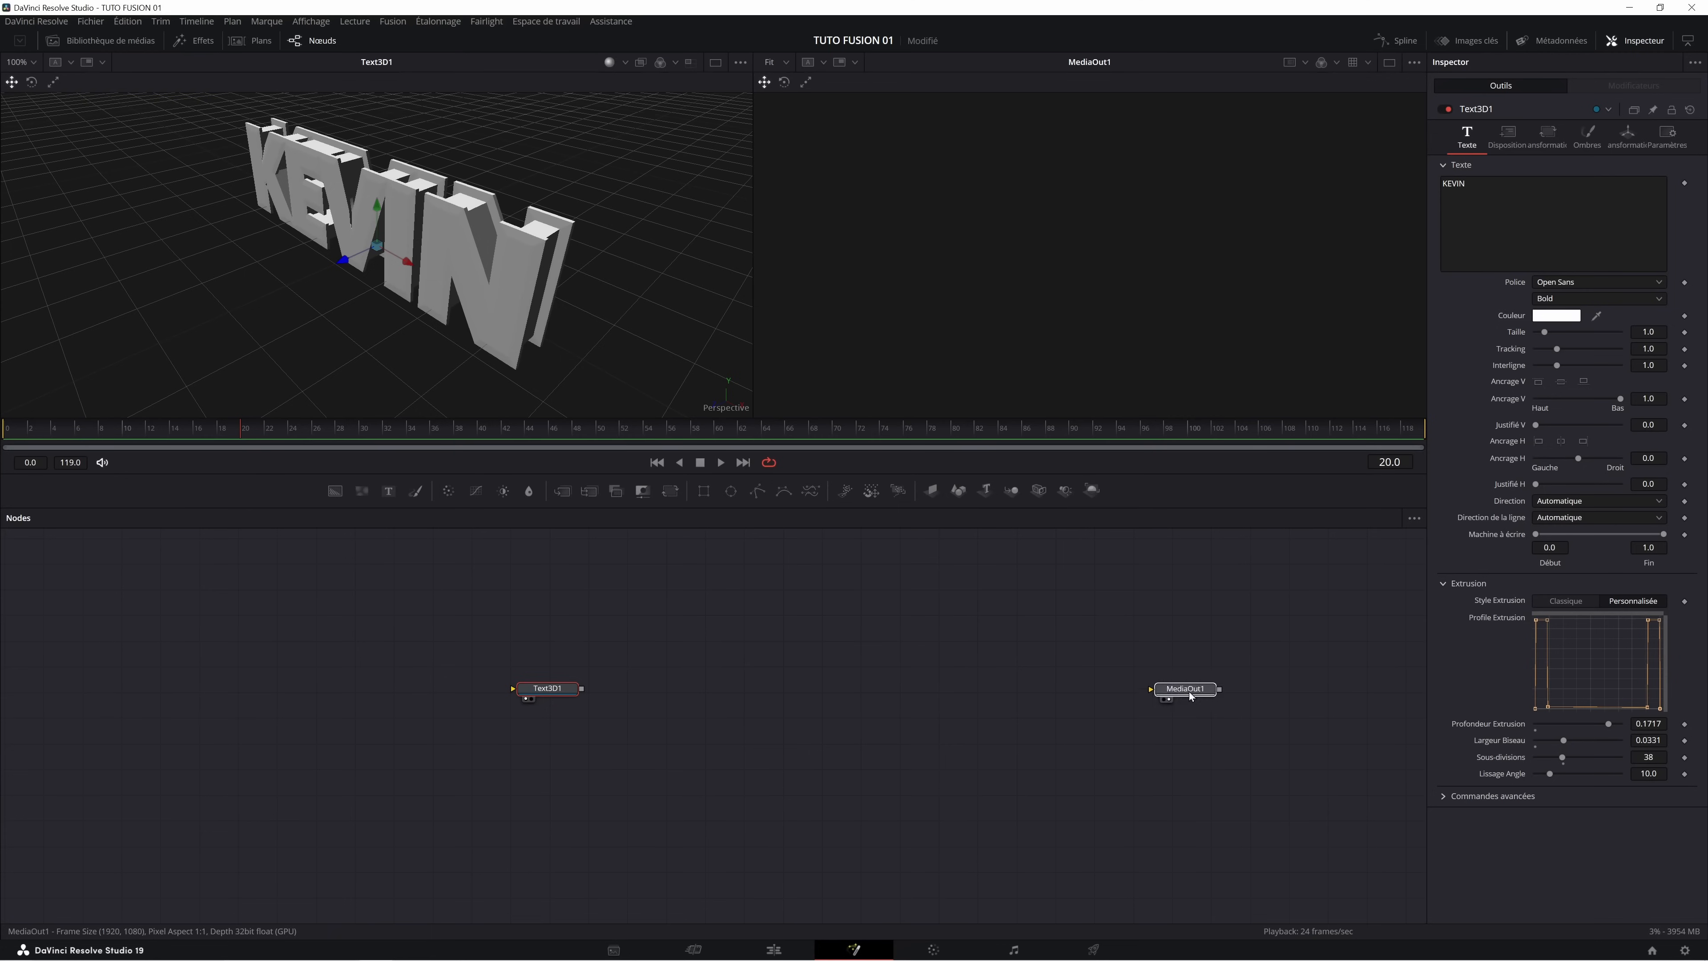
pyautogui.moveTo(1173, 695); pyautogui.dragTo(1223, 695)
pyautogui.moveTo(545, 689); pyautogui.dragTo(446, 691)
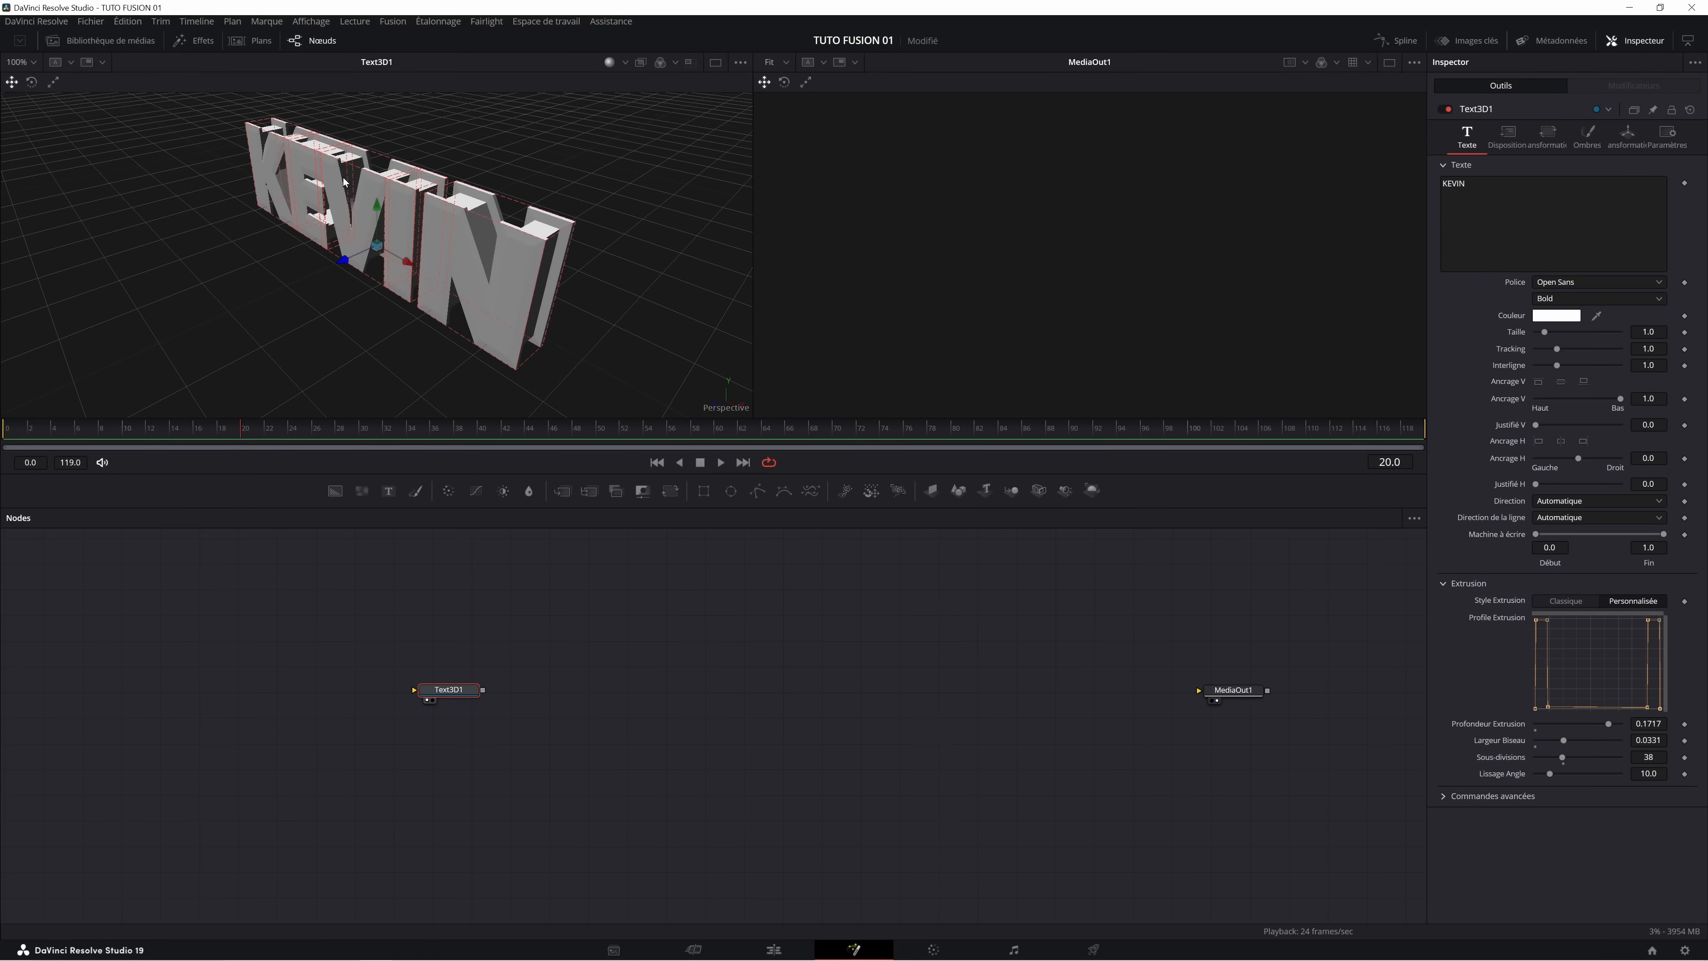
# Deselect the Text3D1 node and open the tool selection dialog.
pyautogui.click(609, 713)
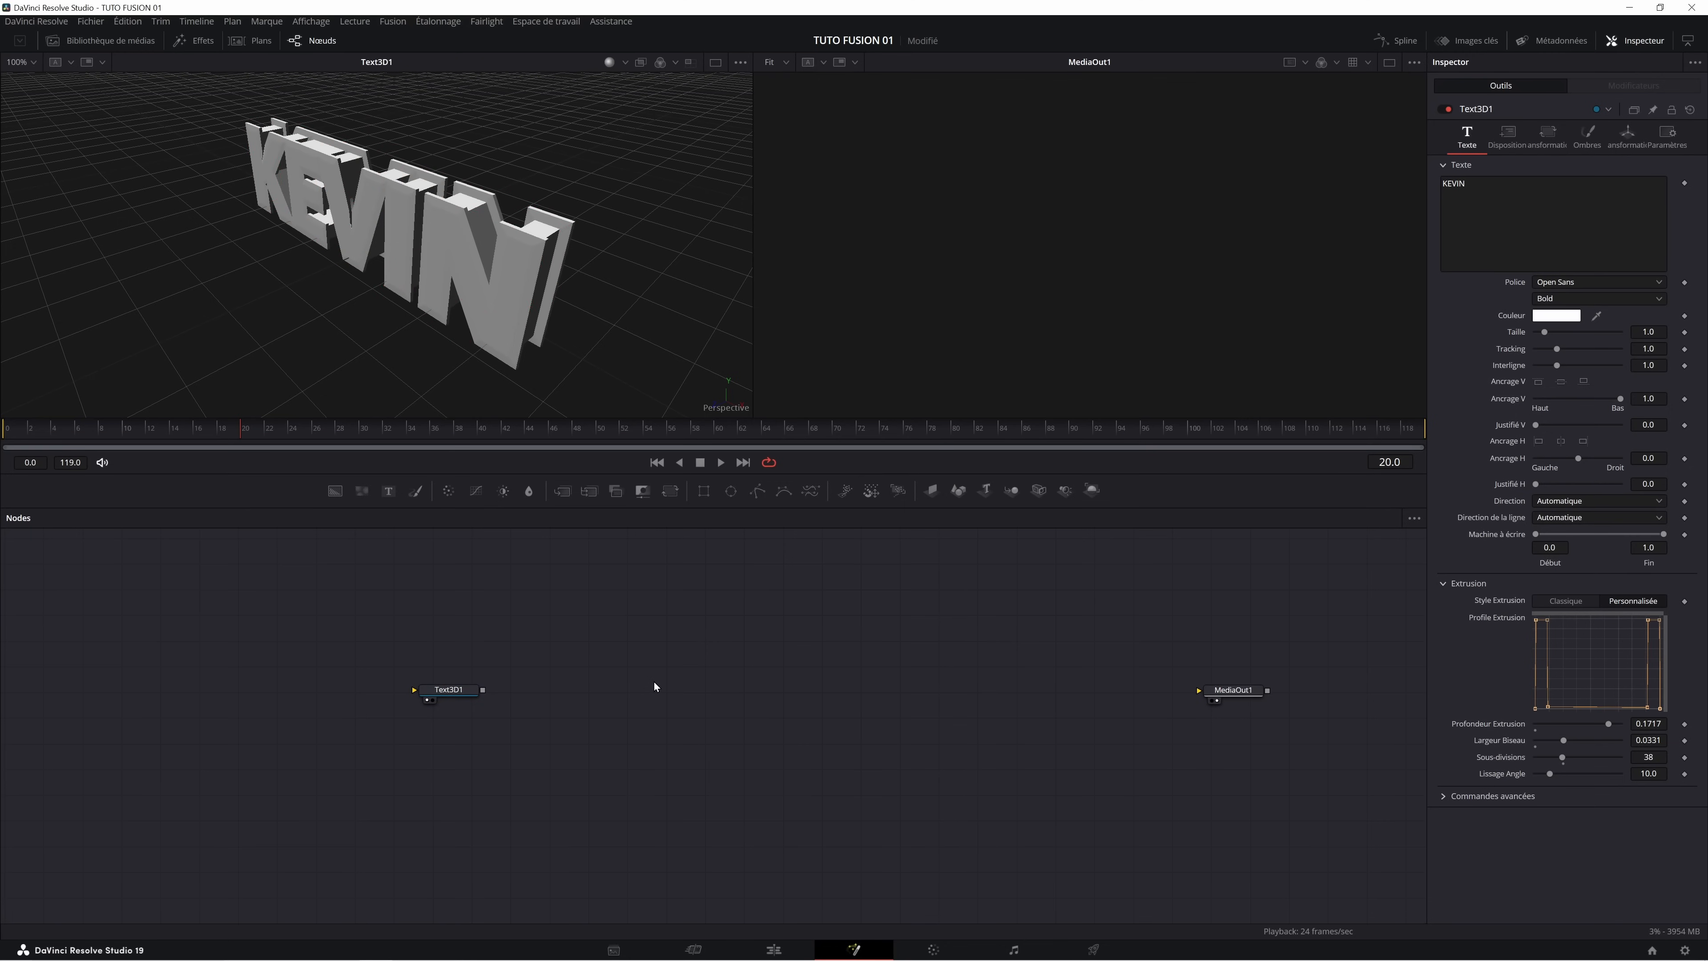
pyautogui.hotkey('shift', 'space')
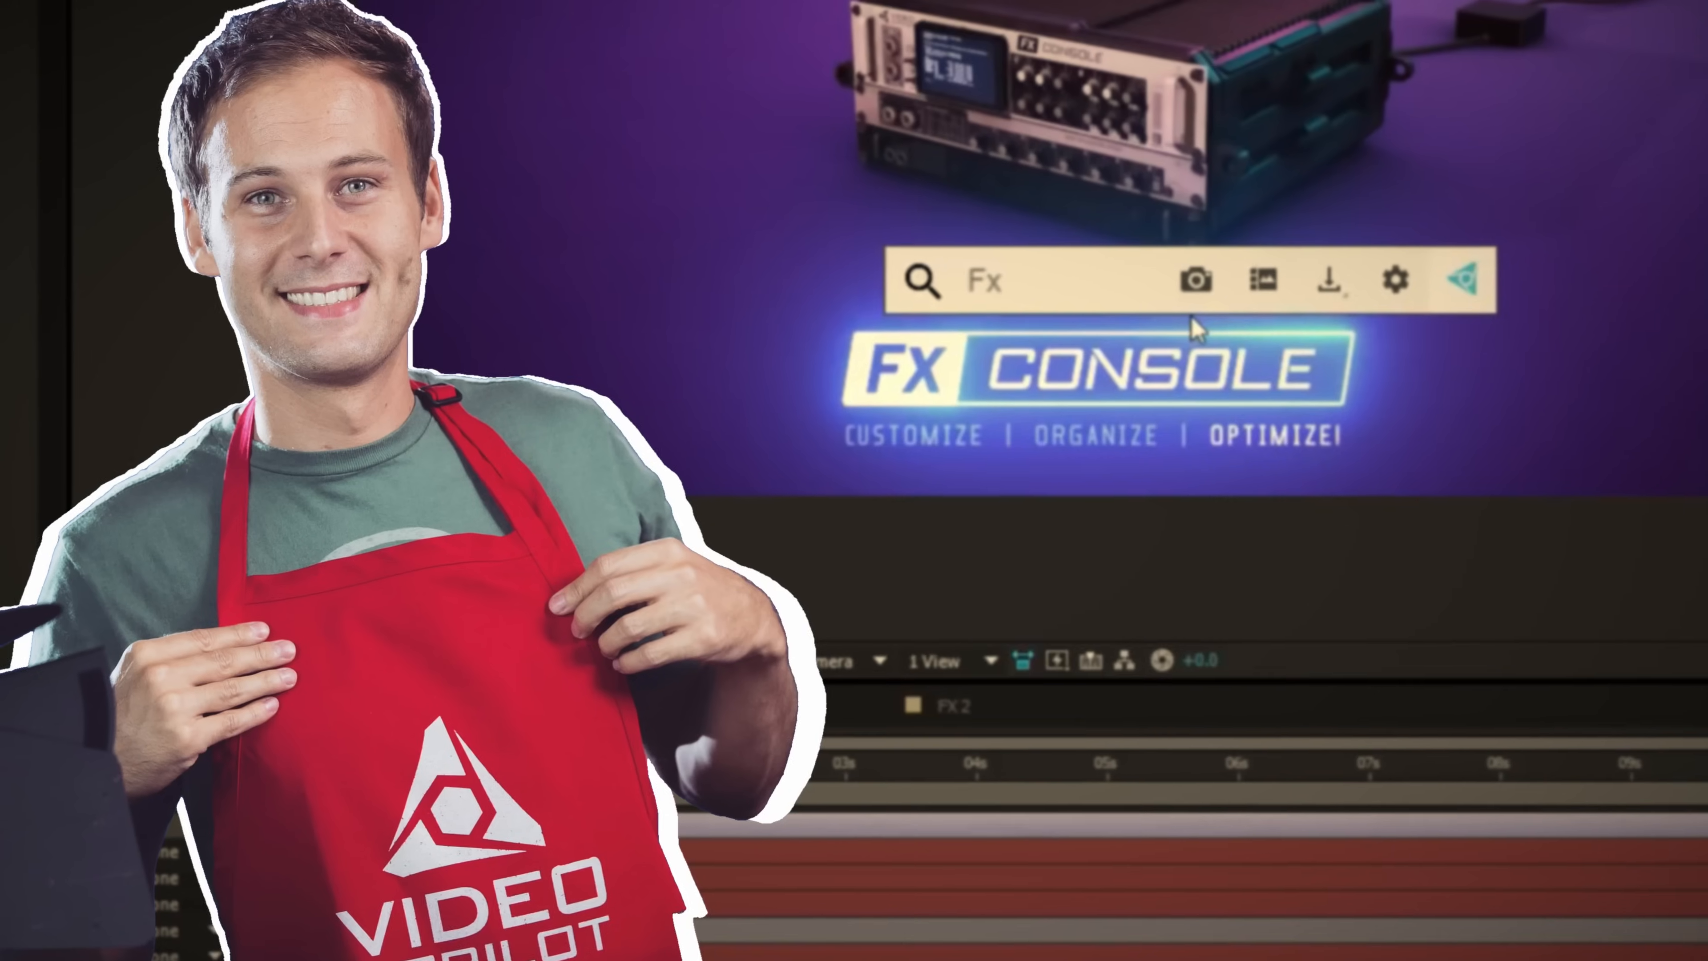
pyautogui.write('ti')
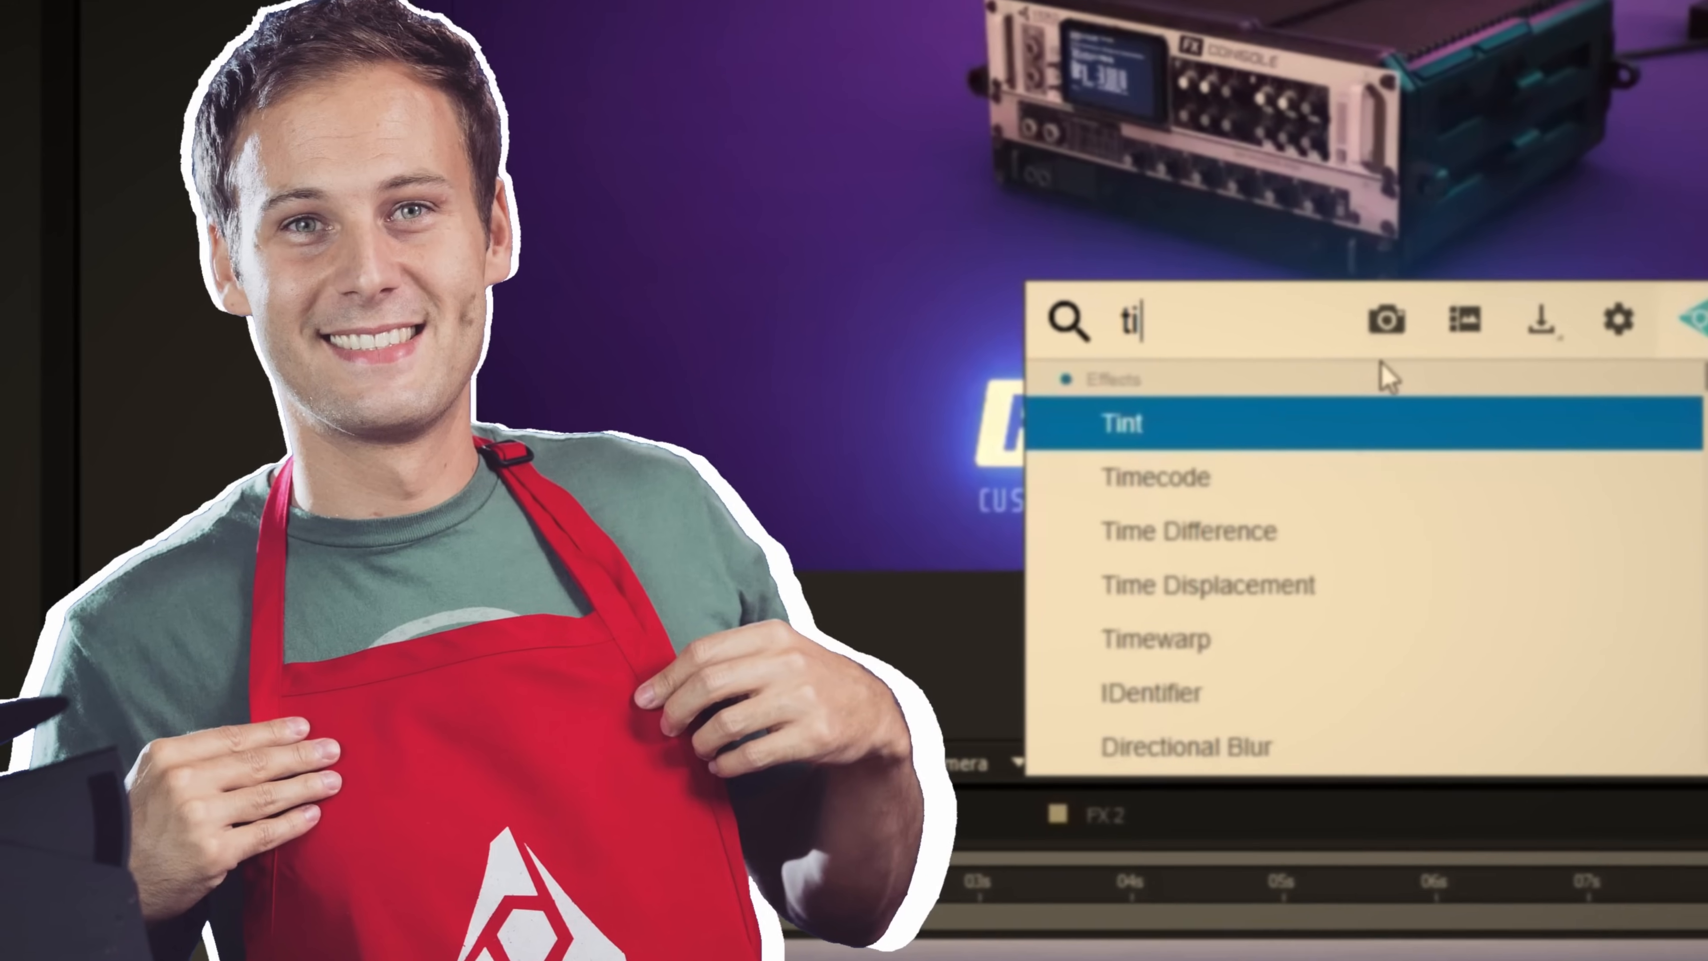
pyautogui.press('Down')
pyautogui.press('Down')
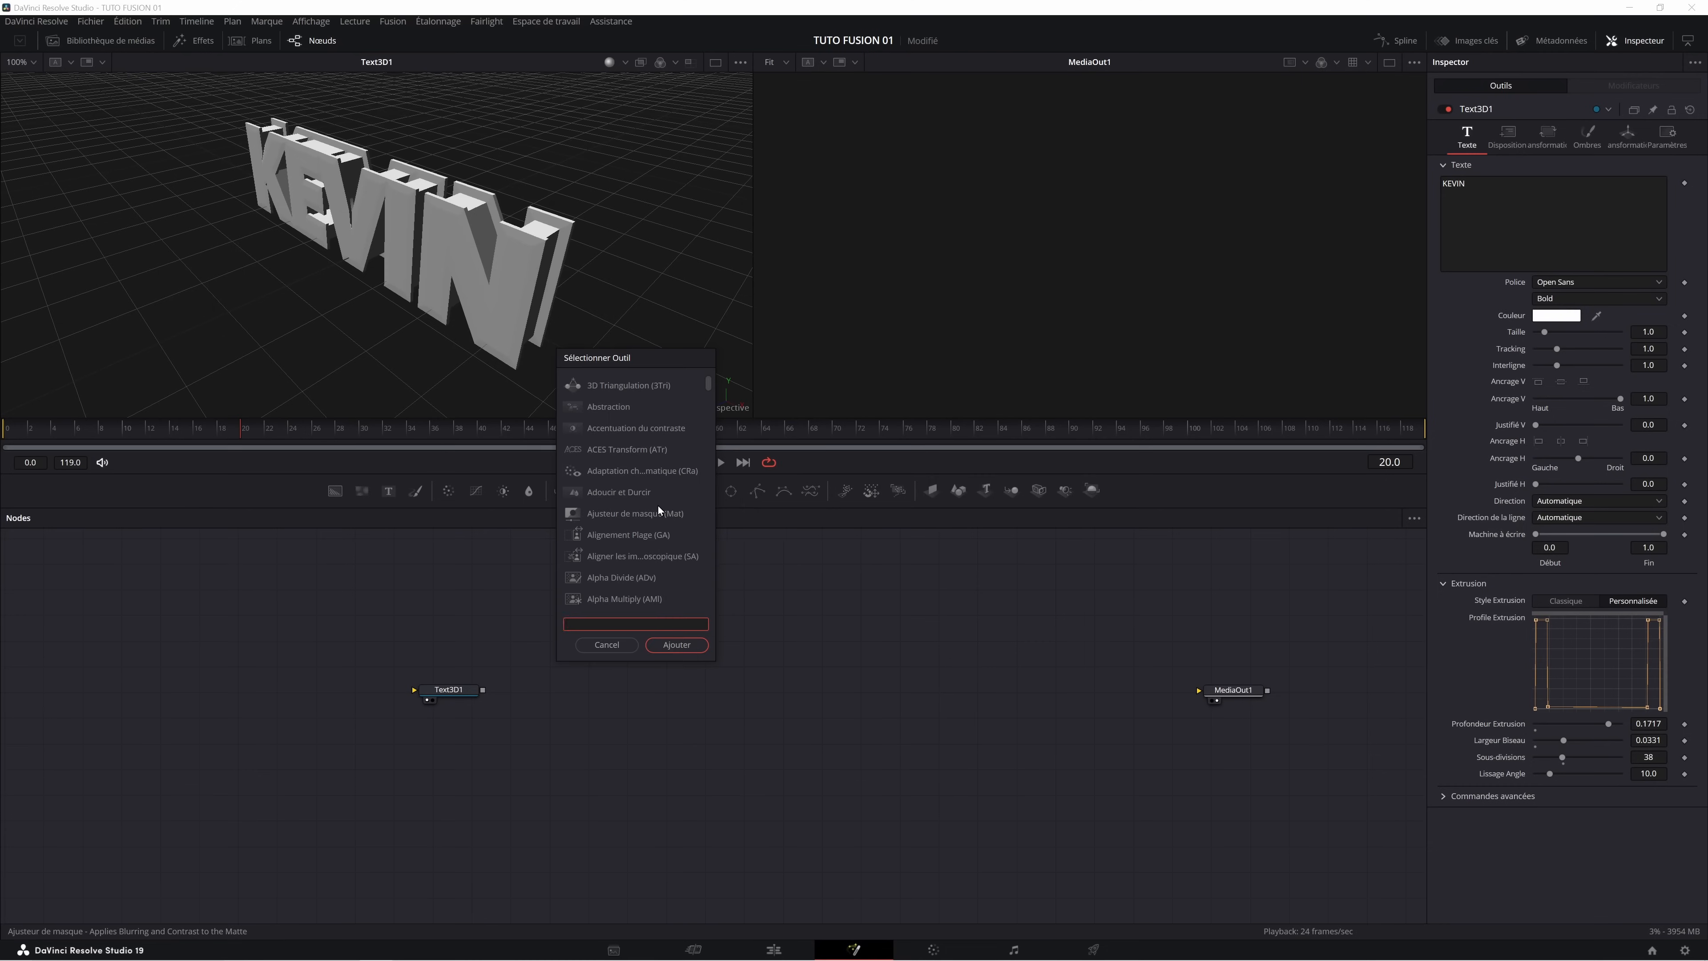
# Find the Remplacer Matériau 3D (3Rpl) tool by searching for "rempl" and add it to the node graph.
pyautogui.moveTo(629, 358); pyautogui.dragTo(681, 354)
pyautogui.write('rempl')
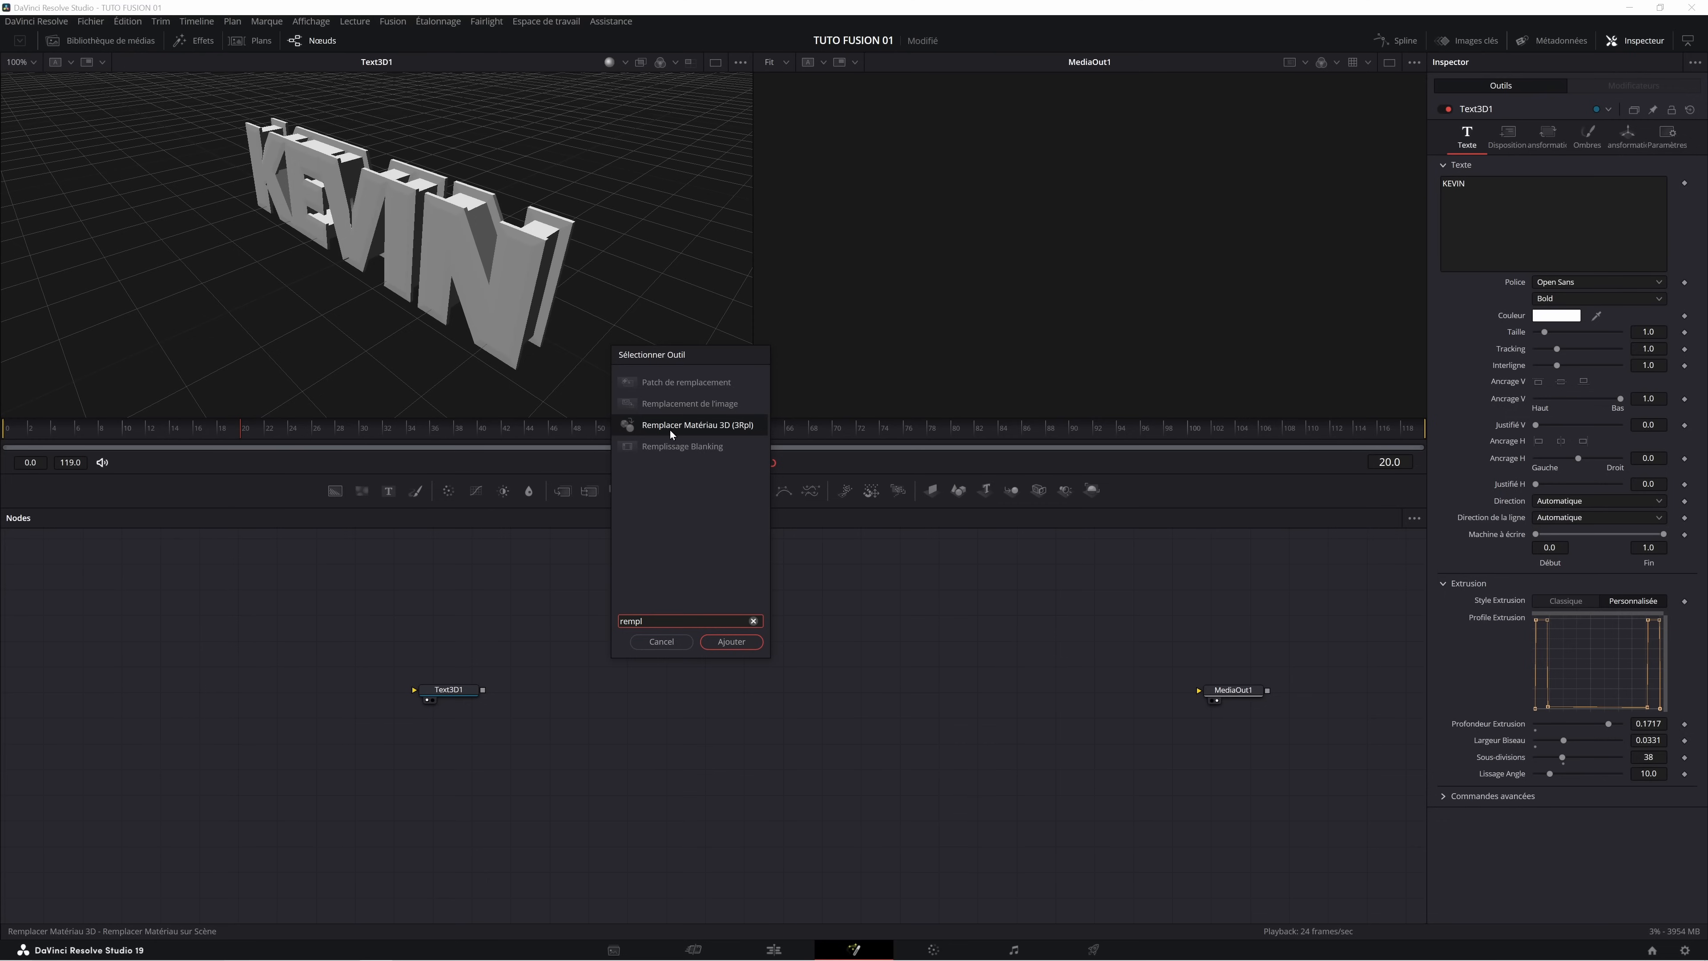
pyautogui.click(731, 641)
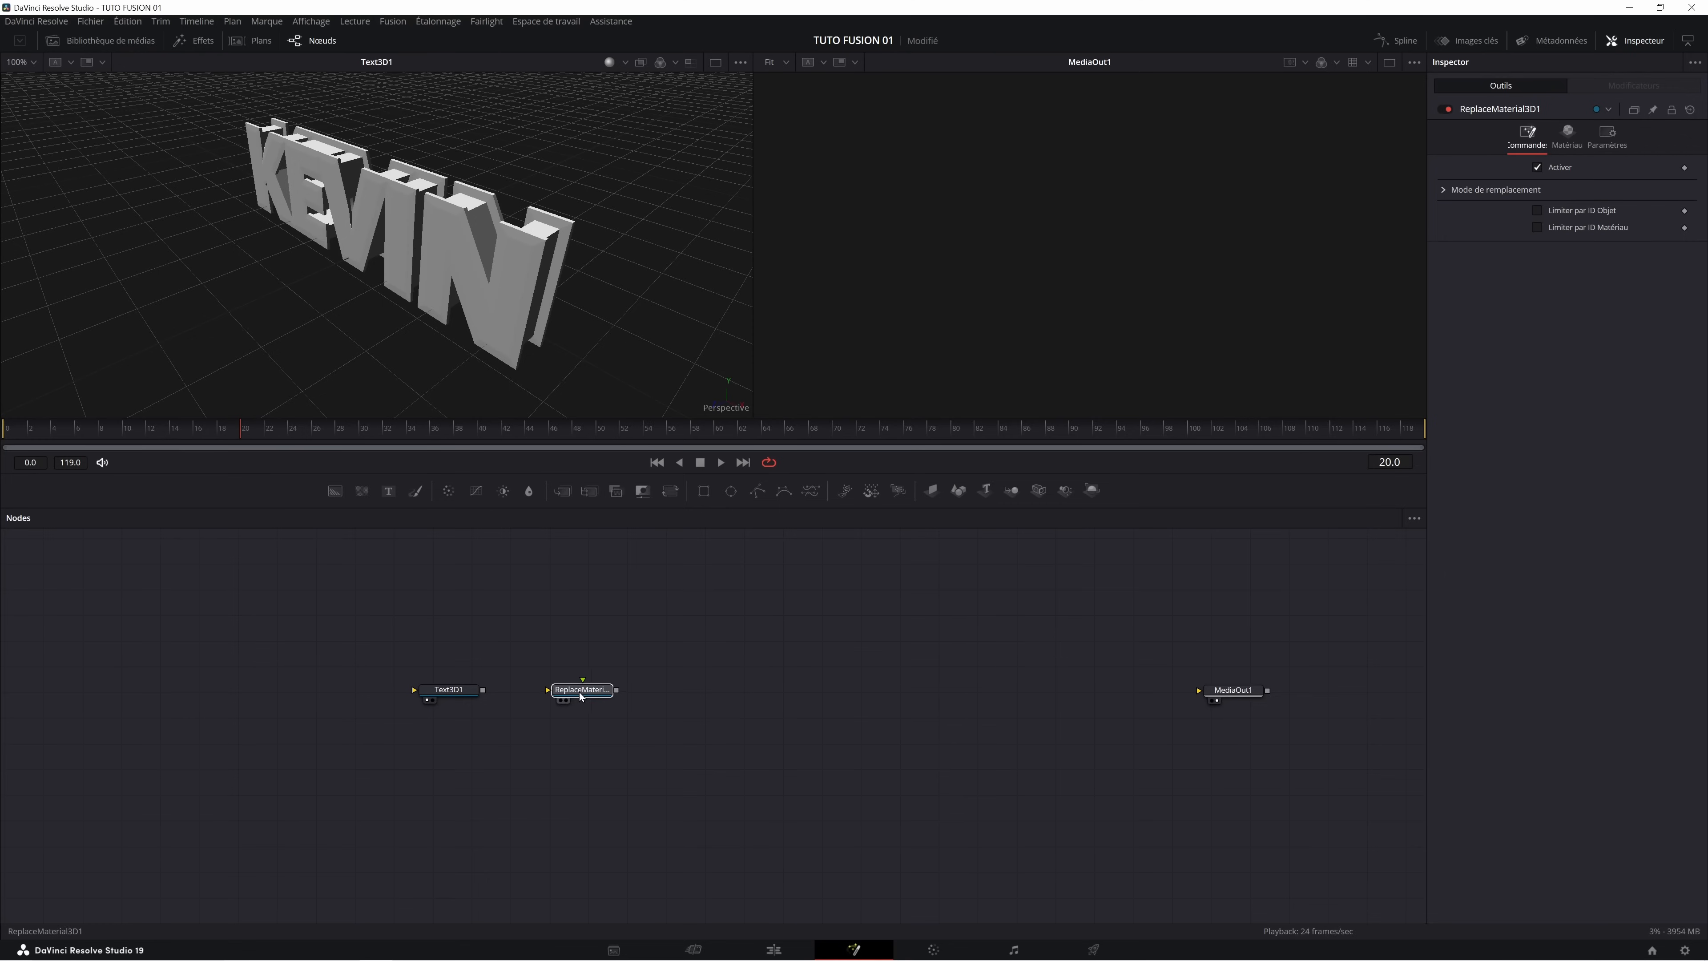
# Connect Text3D1's output to ReplaceMaterial3D1, display that node in the first viewer and move it farther from Text3D1.
pyautogui.moveTo(481, 691); pyautogui.dragTo(584, 696)
pyautogui.click(559, 700)
pyautogui.moveTo(579, 693); pyautogui.dragTo(662, 693)
# Turn off Utiliser une Matériau in Text3D1's shading settings and show Text3D1 in the first viewer.
pyautogui.click(478, 693)
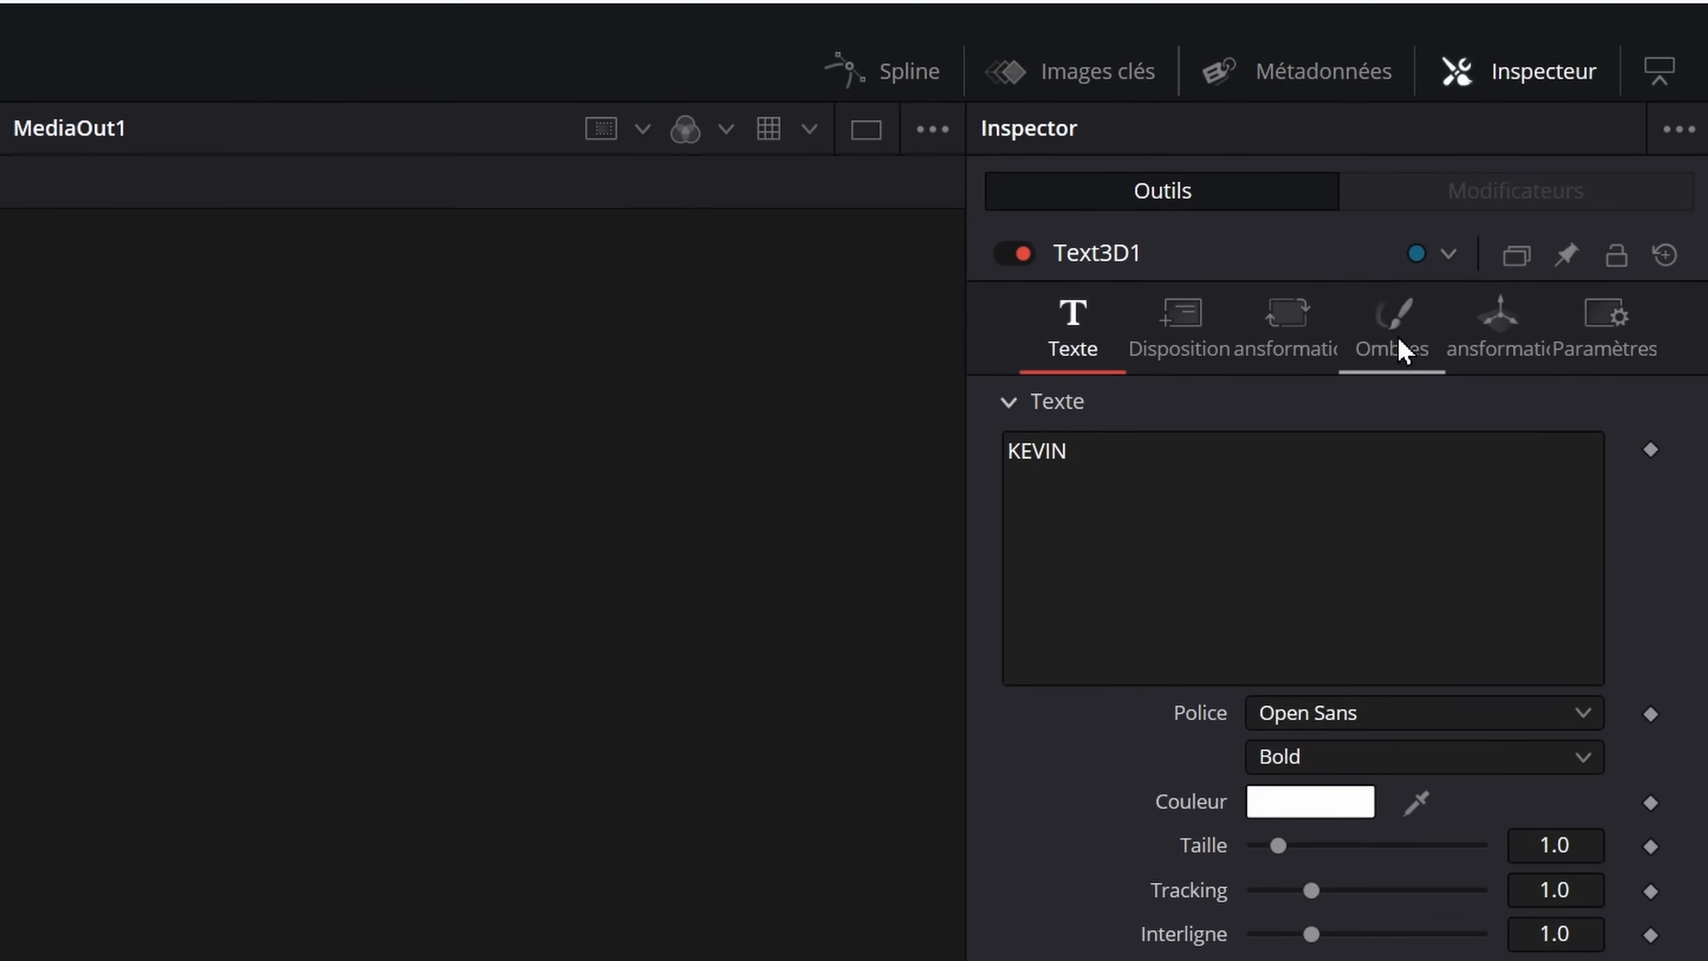
pyautogui.click(1398, 337)
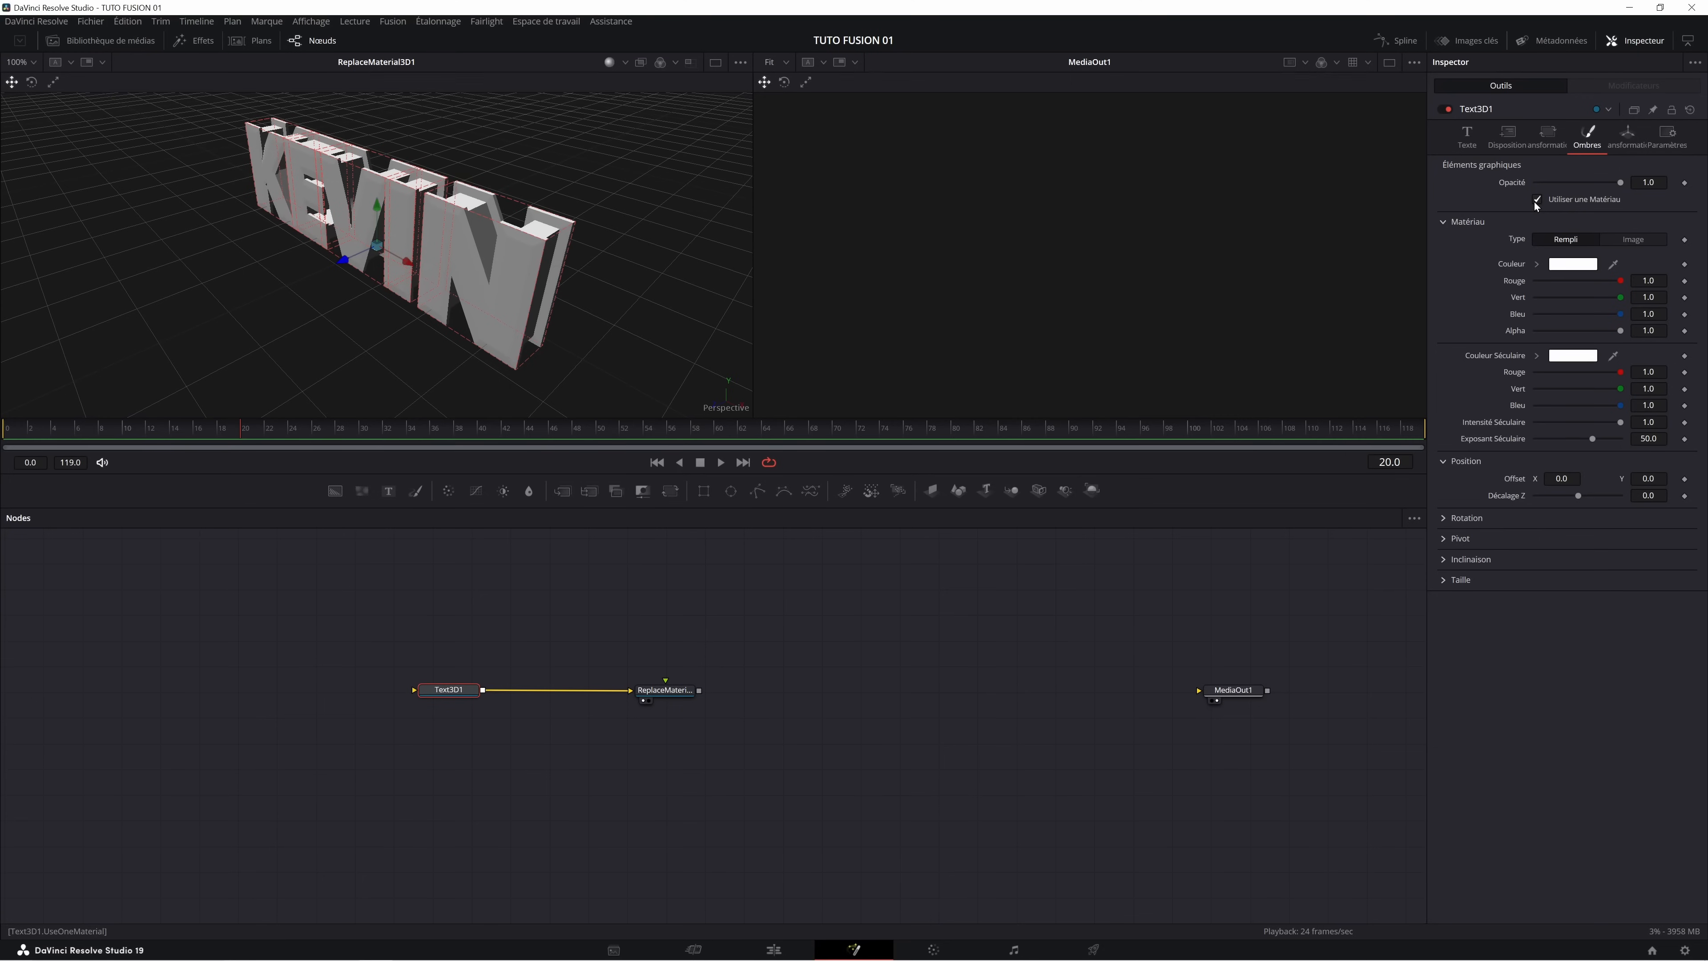
pyautogui.click(1537, 200)
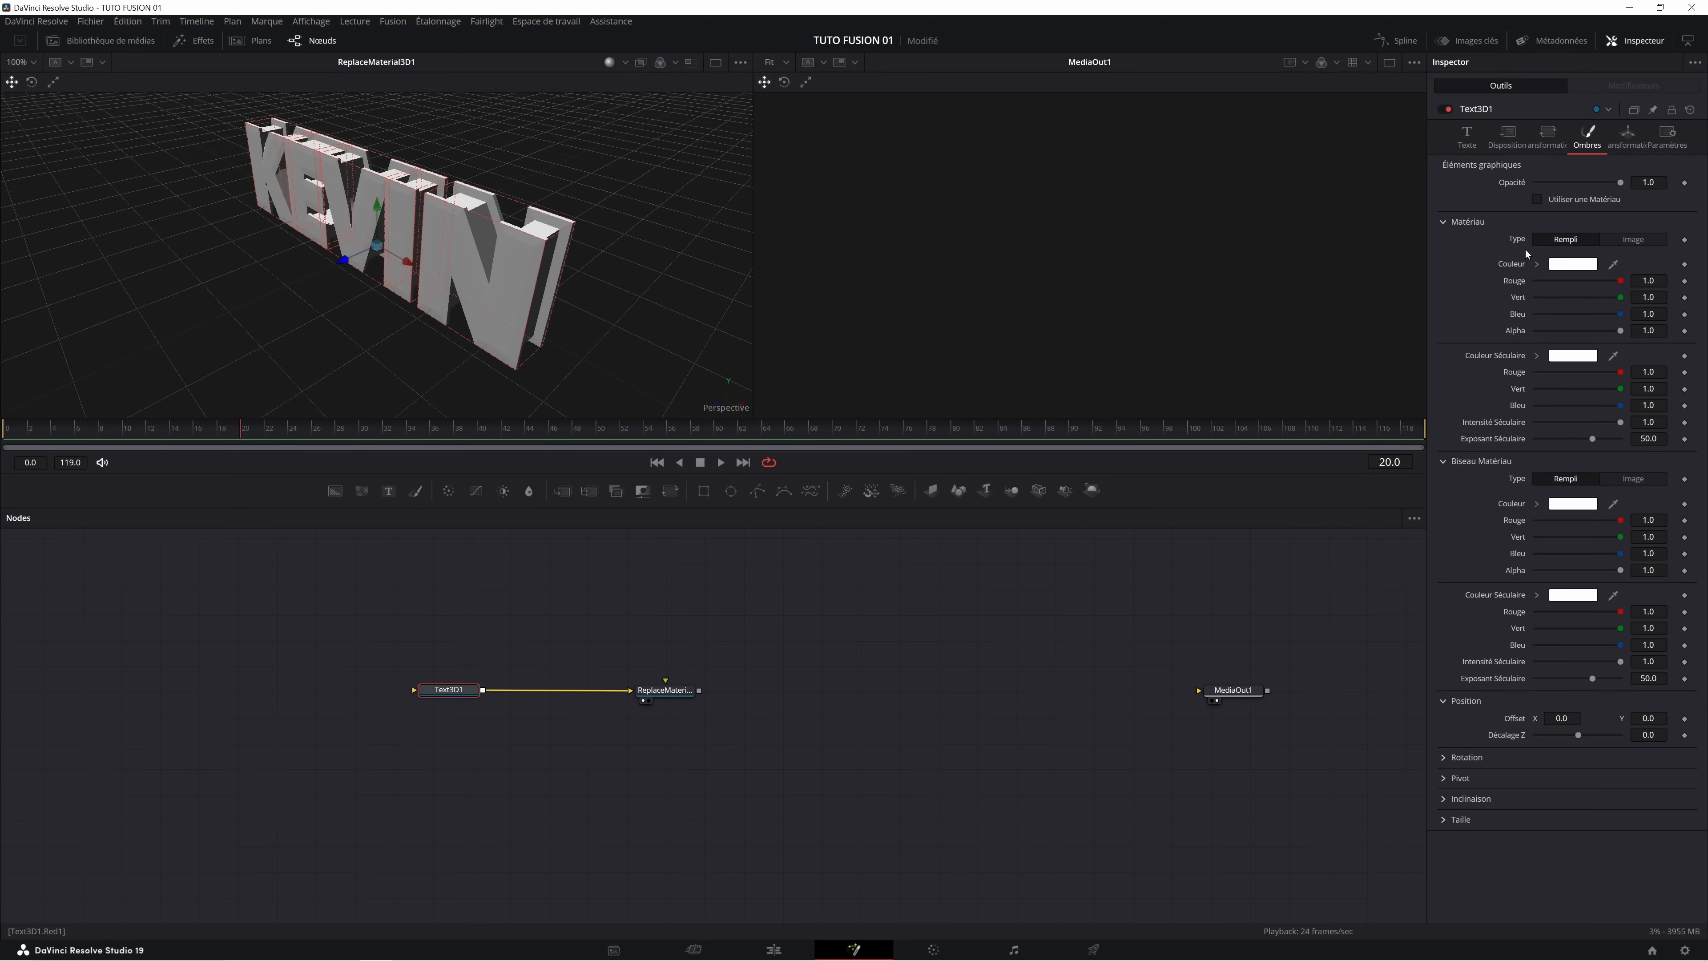
pyautogui.click(427, 701)
pyautogui.click(432, 700)
pyautogui.click(431, 700)
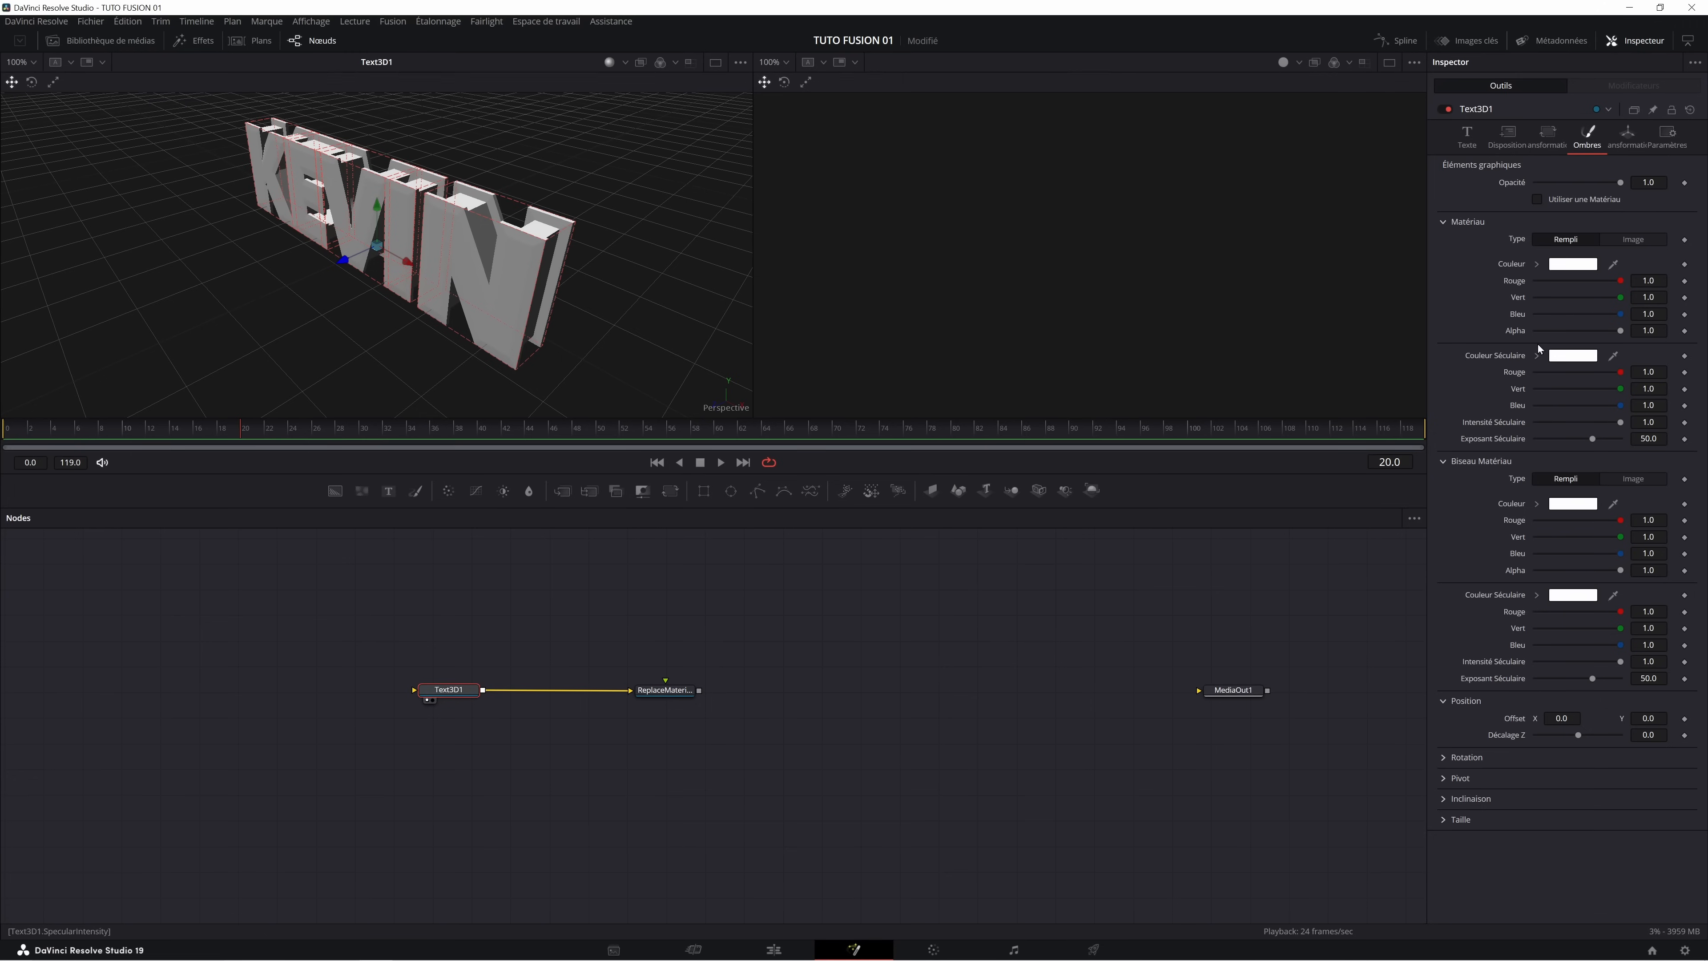
# Preview cyan #3ee5ff as the bevel material's colour, and cancel the colour choice.
pyautogui.click(1573, 504)
pyautogui.moveTo(935, 442); pyautogui.dragTo(903, 401)
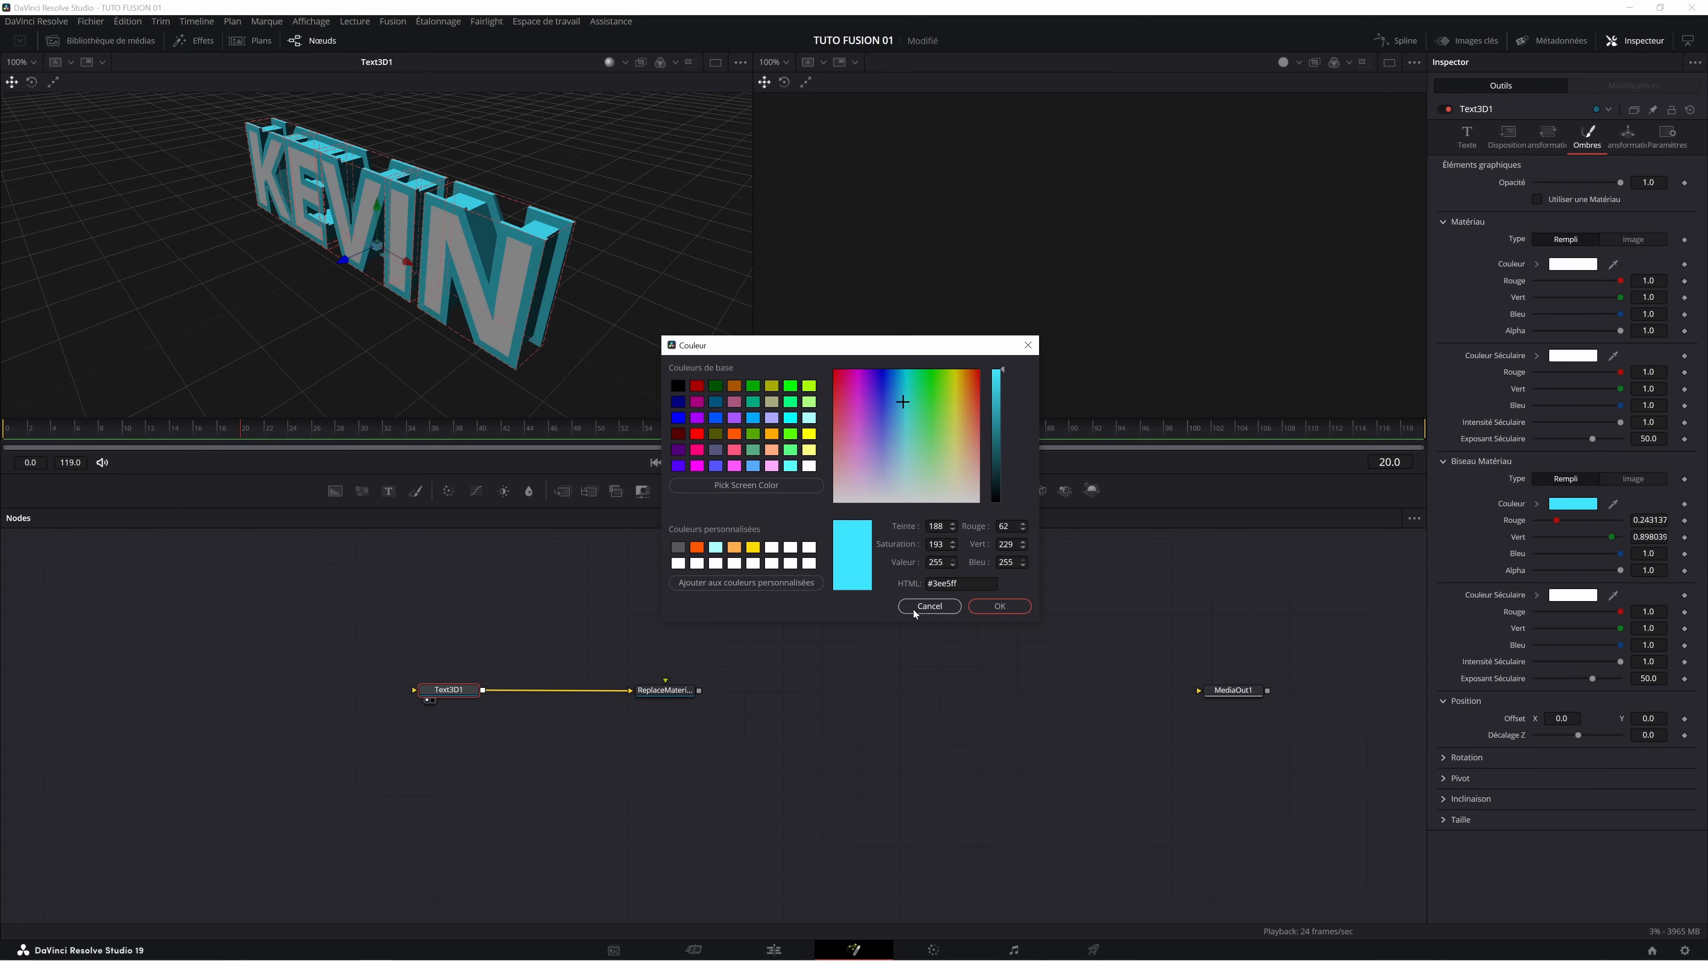
pyautogui.click(928, 606)
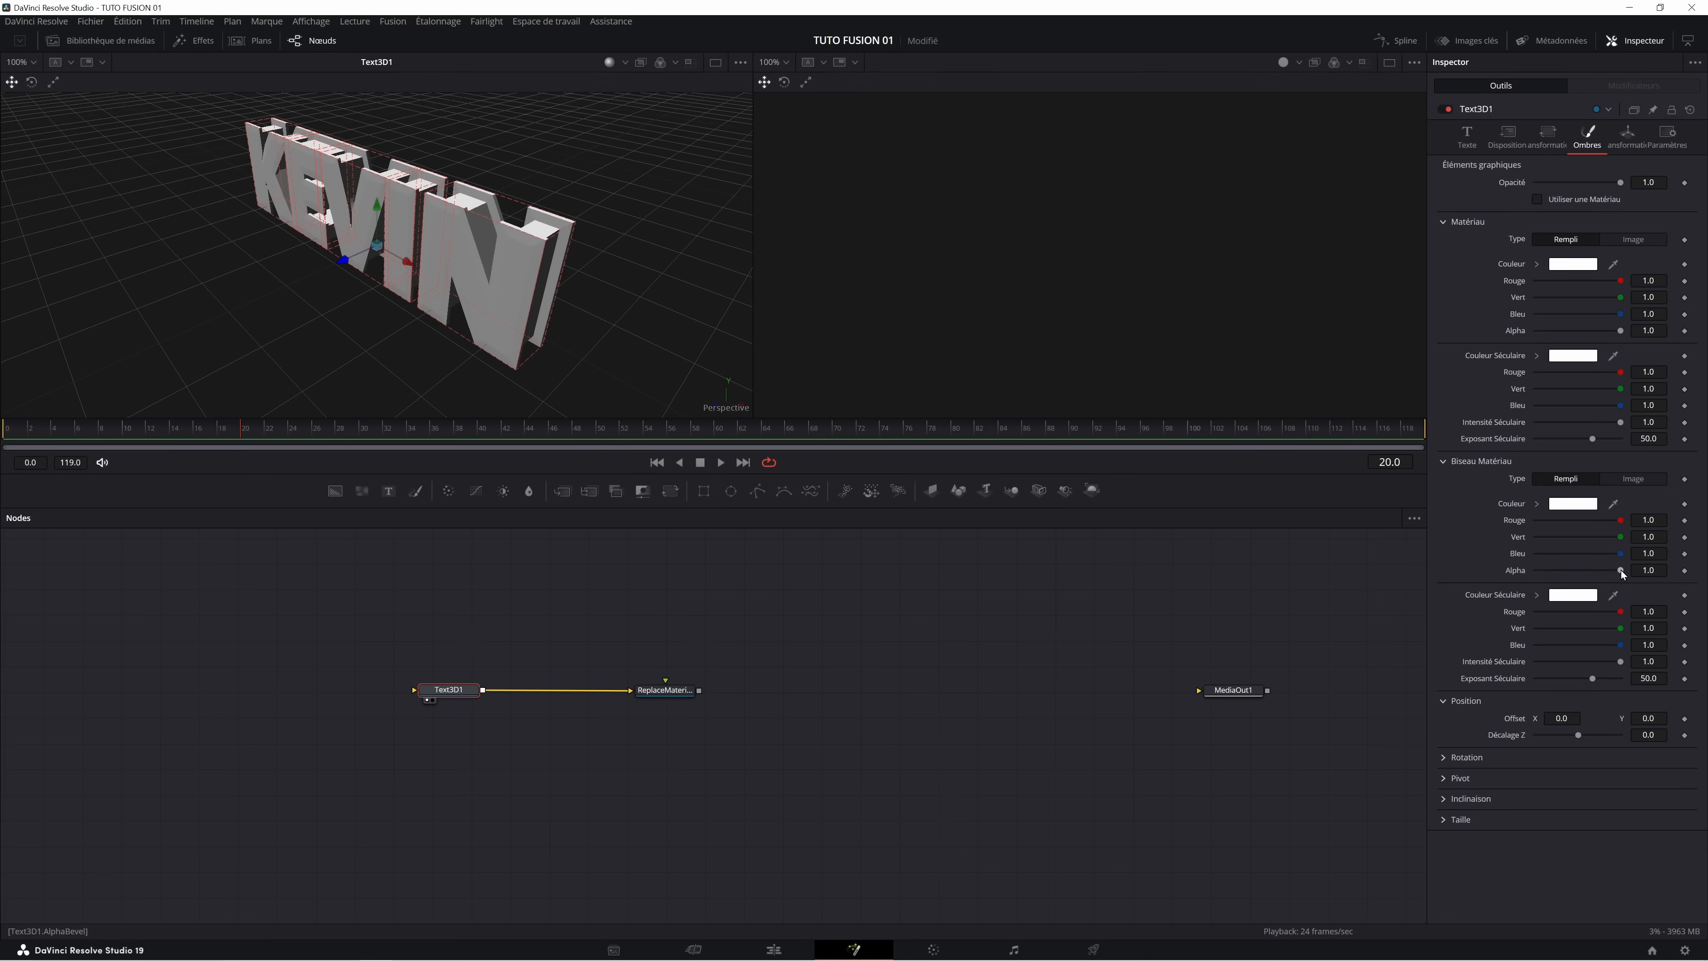
# Set the bevel material's Alpha to 0.0 on Text3D1, move the node away from ReplaceMaterial3D1 and rename it face.
pyautogui.moveTo(1620, 570); pyautogui.dragTo(1519, 574)
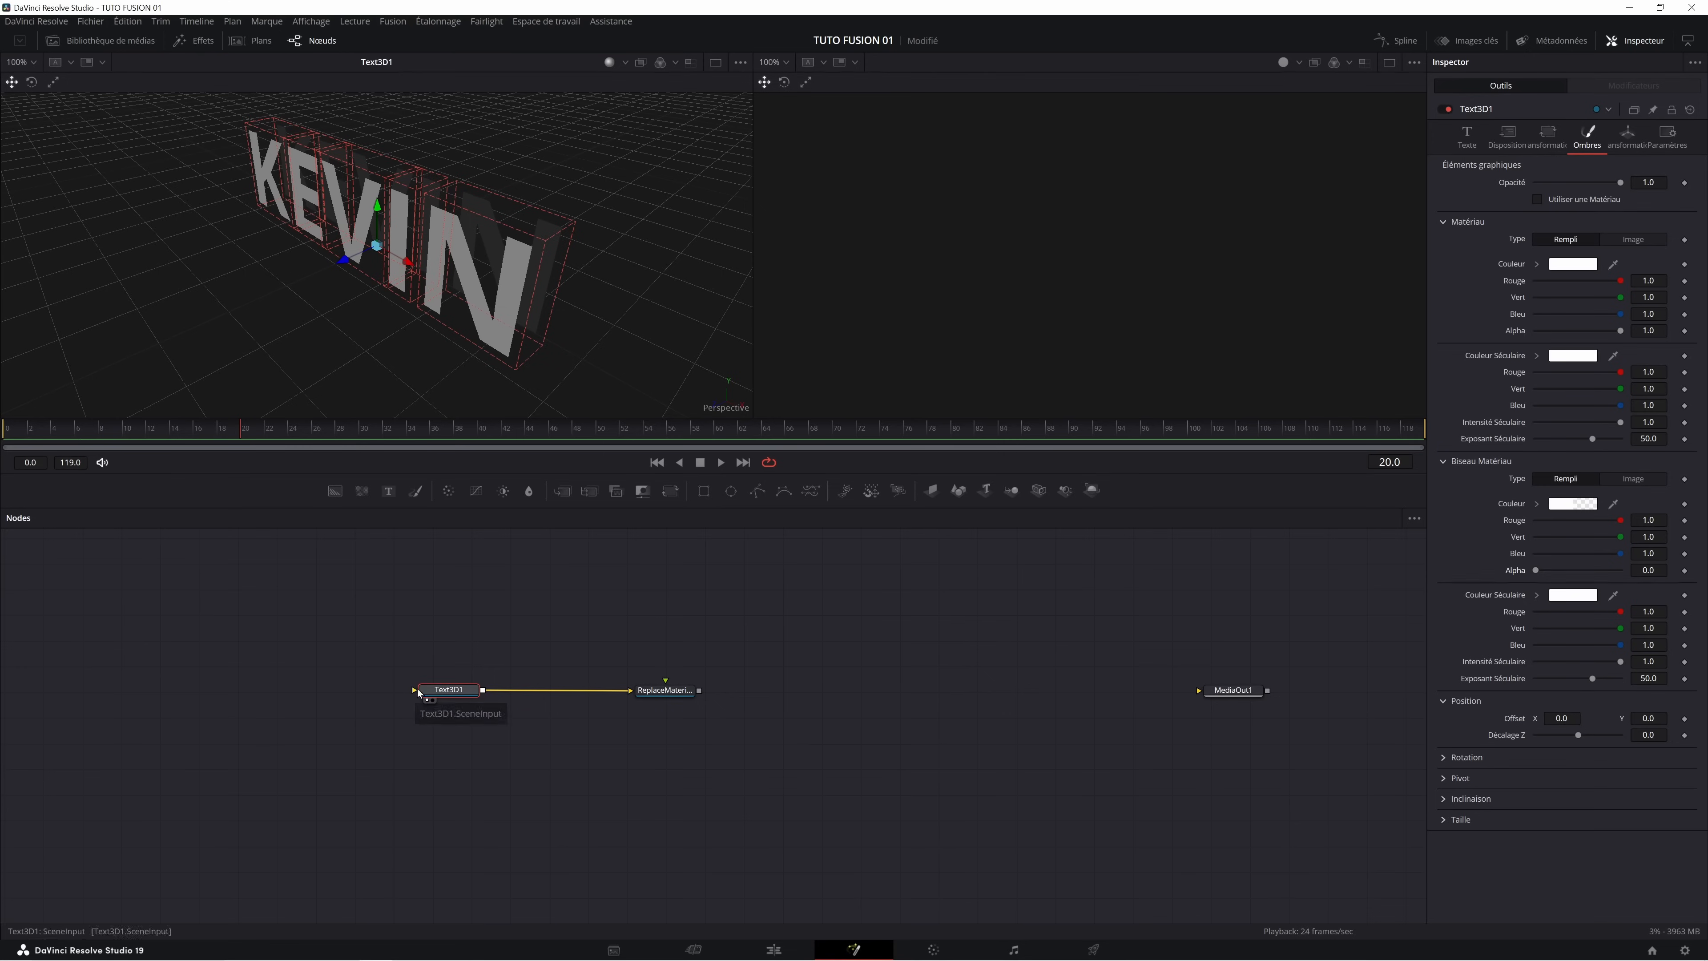
pyautogui.moveTo(442, 689); pyautogui.dragTo(362, 701)
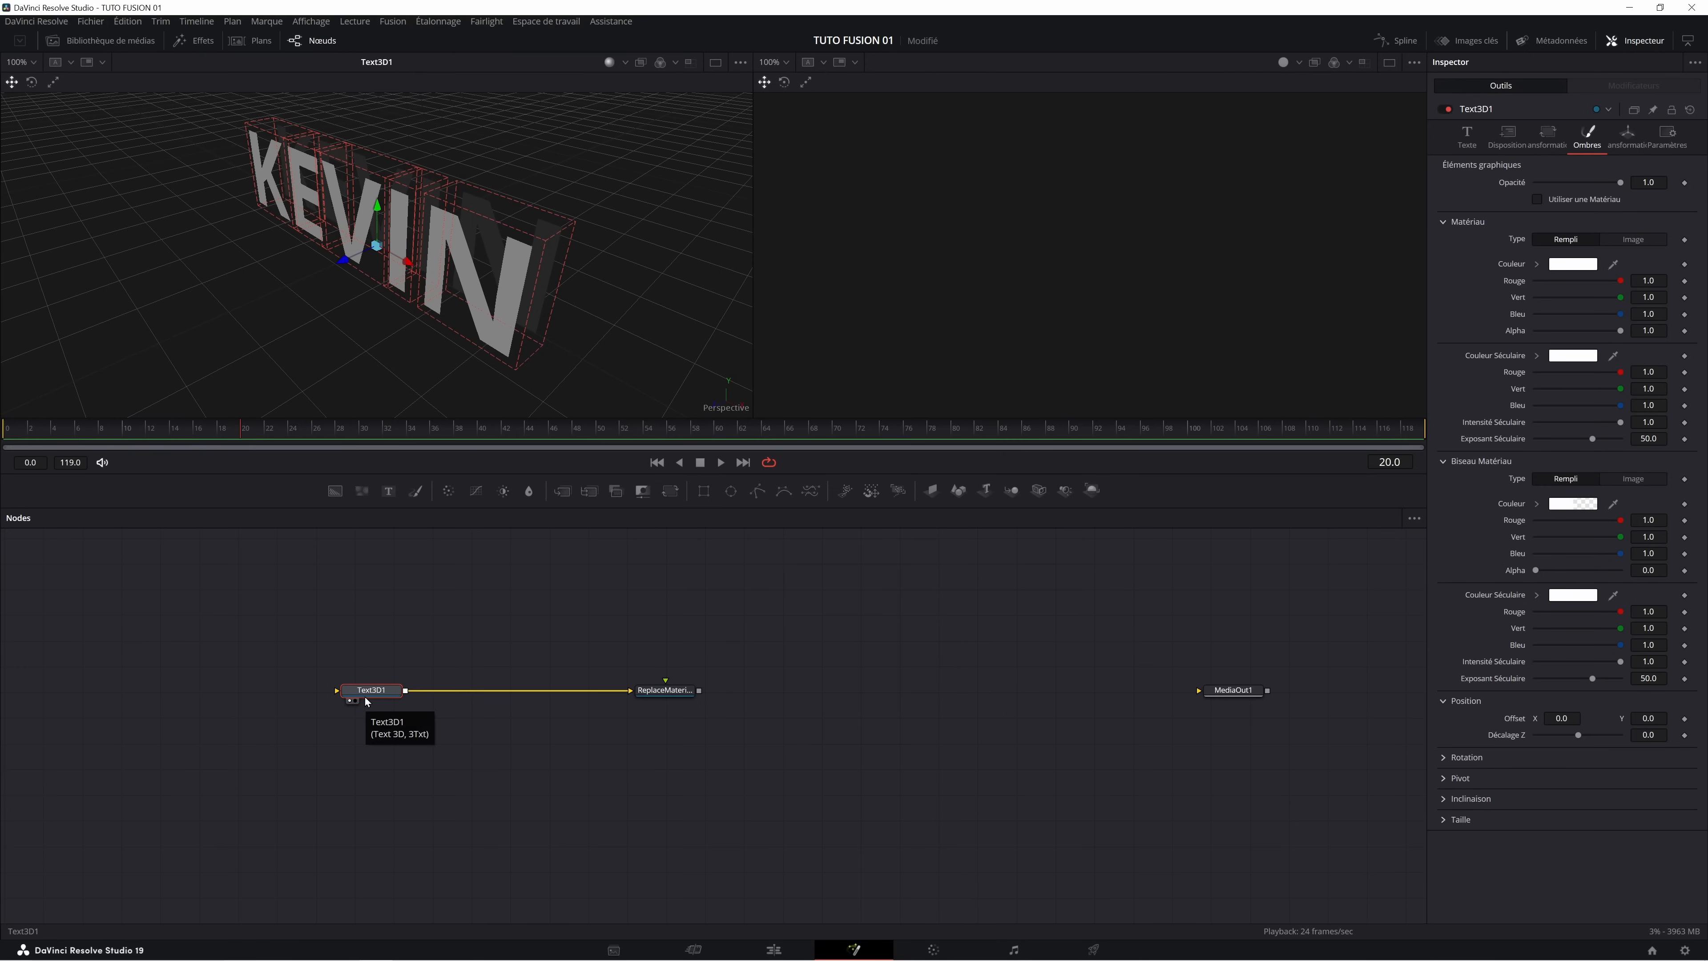
pyautogui.press('F2')
pyautogui.write('face')
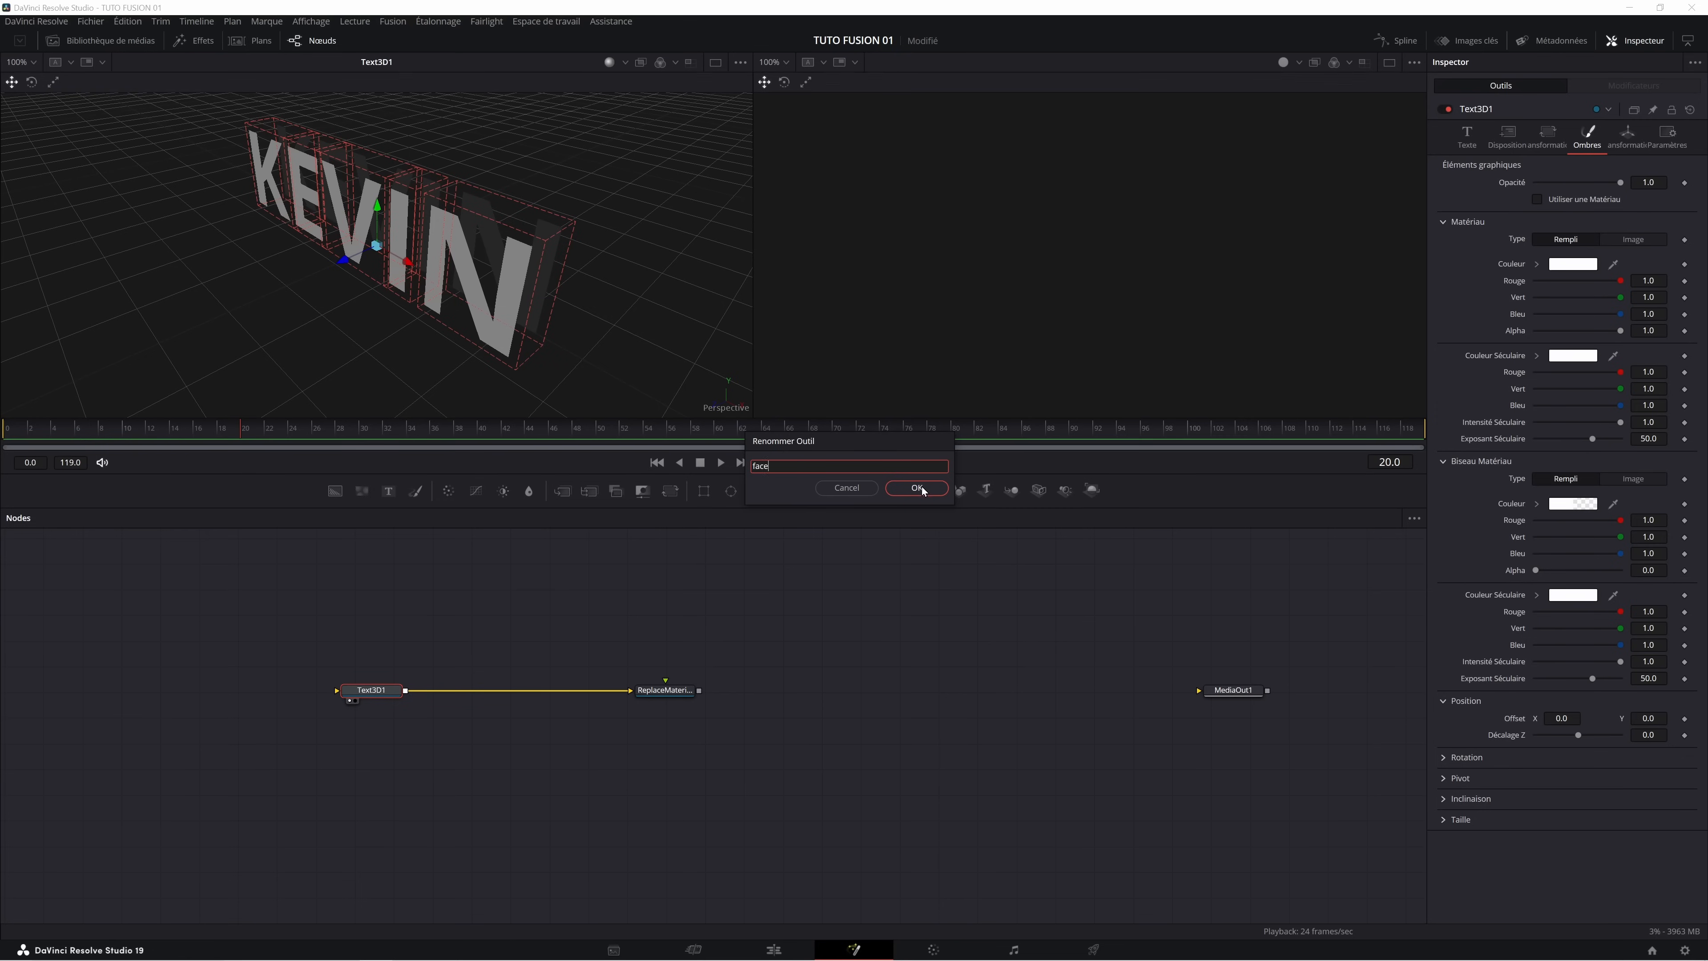
pyautogui.click(919, 488)
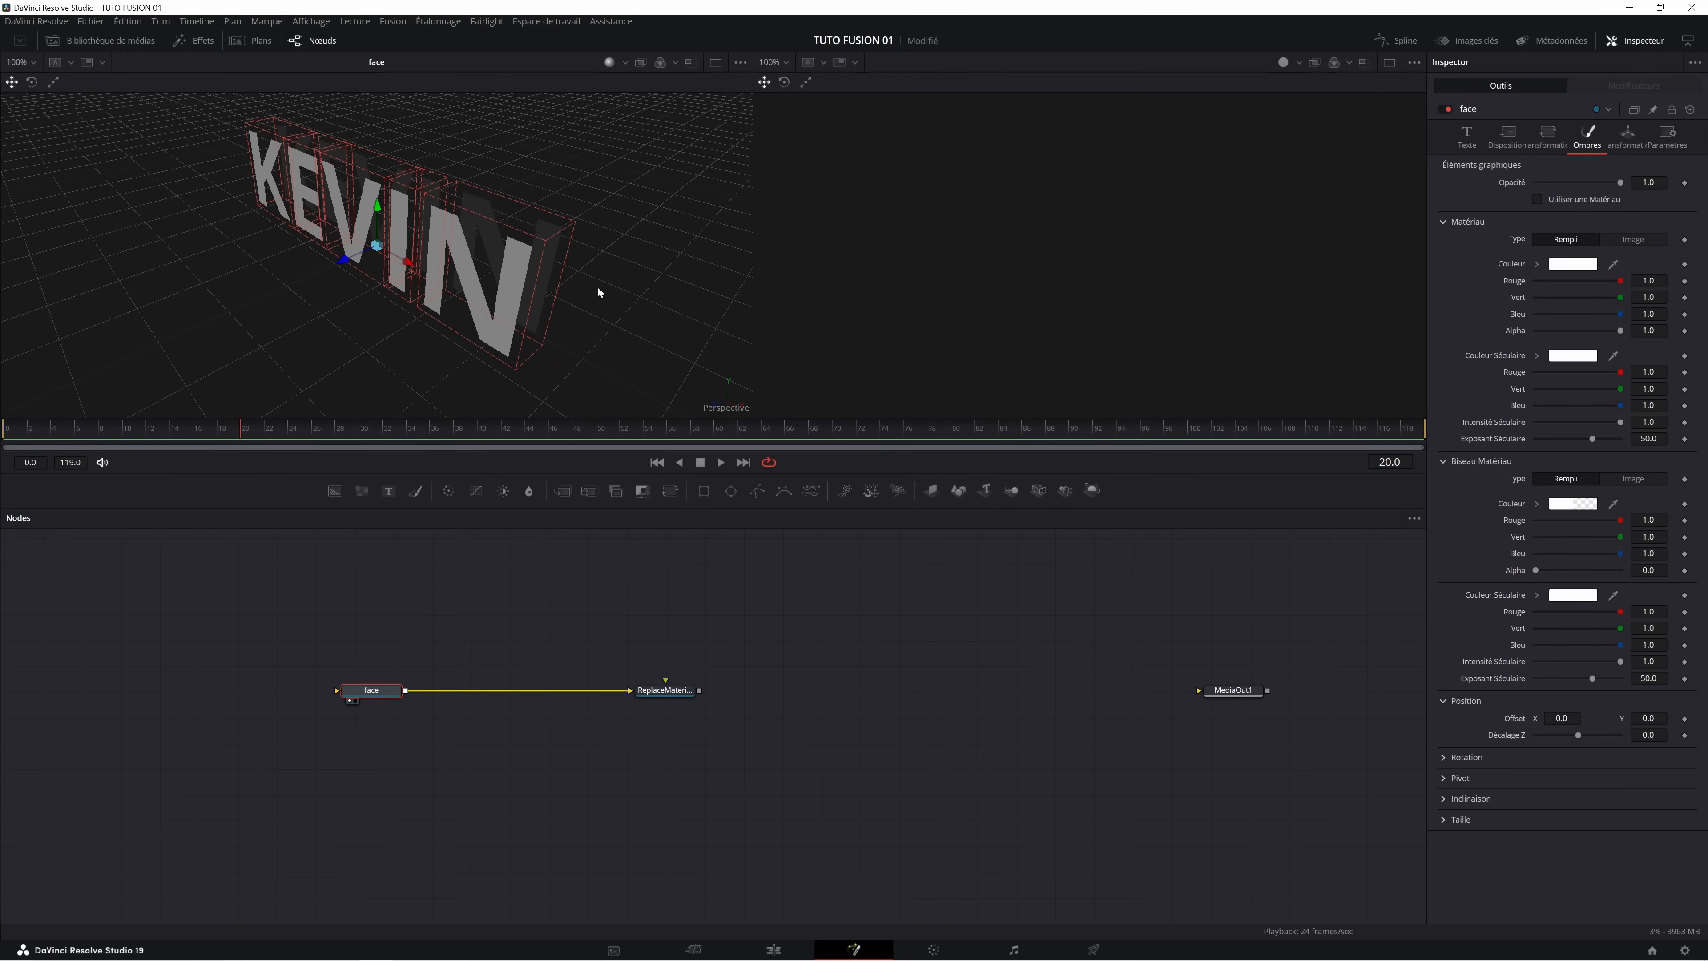
# Duplicate the face and ReplaceMaterial3D1 nodes as a second branch and rename the copied text node "biseau 01".
pyautogui.moveTo(306, 625); pyautogui.dragTo(675, 632)
pyautogui.hotkey('ctrl', 'c')
pyautogui.hotkey('ctrl', 'v')
pyautogui.click(382, 630)
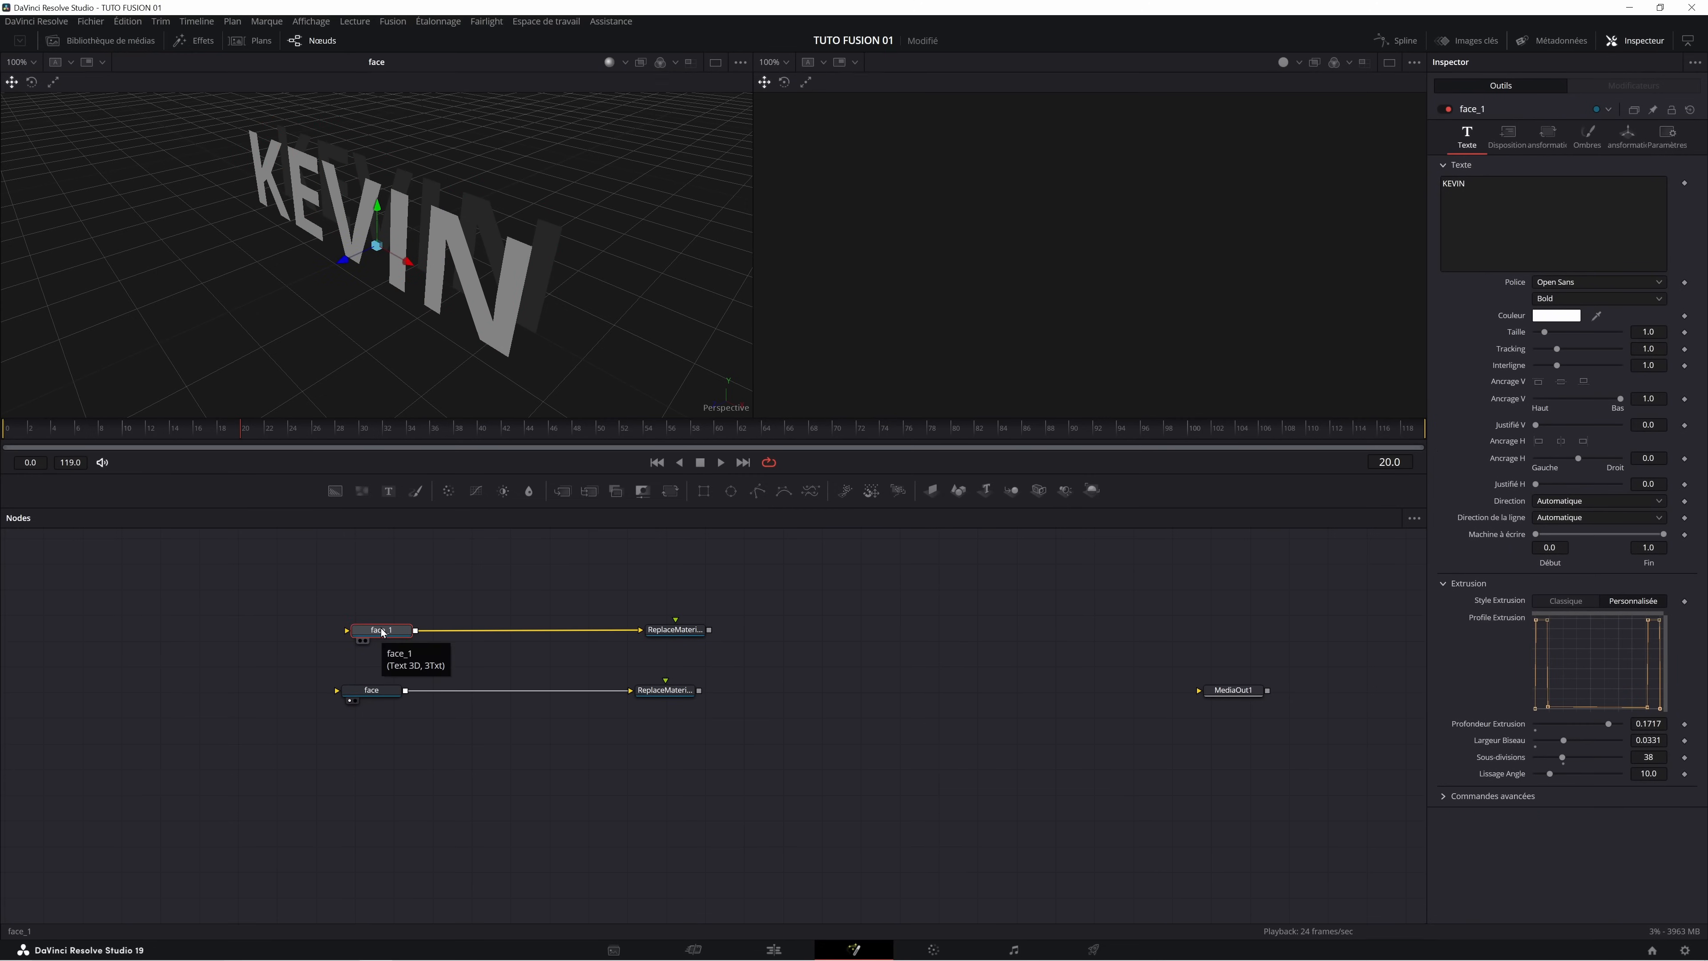
pyautogui.press('F2')
pyautogui.write('biseau 01')
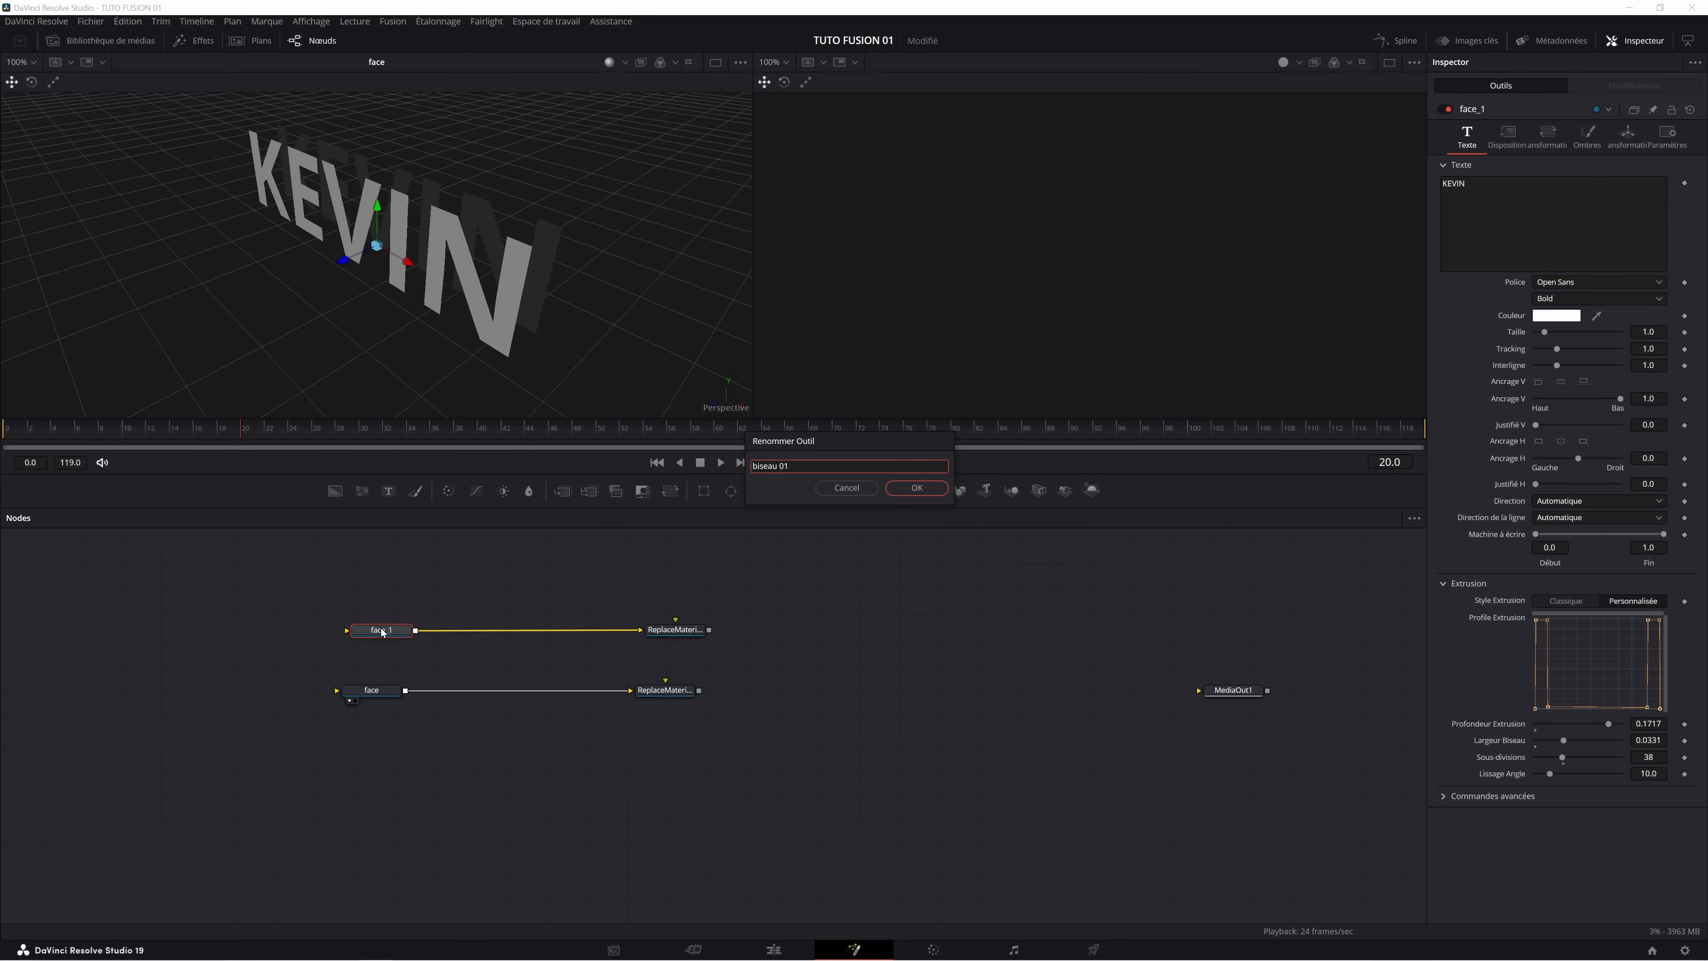
pyautogui.press('Return')
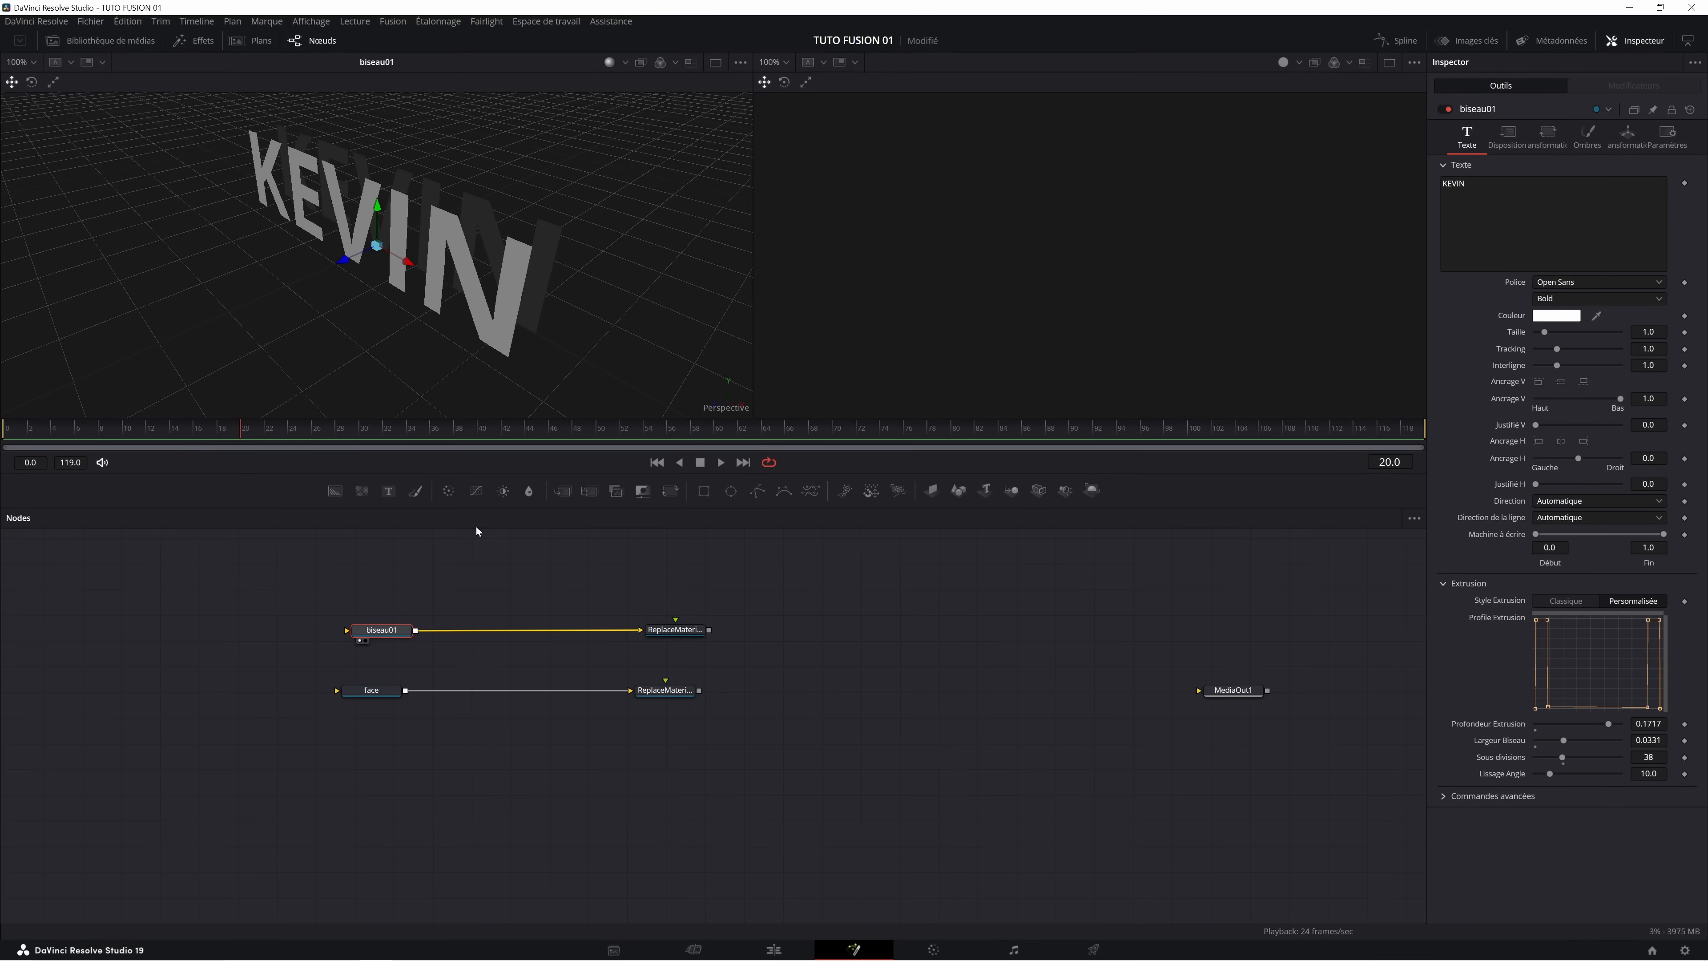
# Set the bevel material's Alpha to 1.0 on biseau01 and make its front material fully transparent.
pyautogui.click(1578, 140)
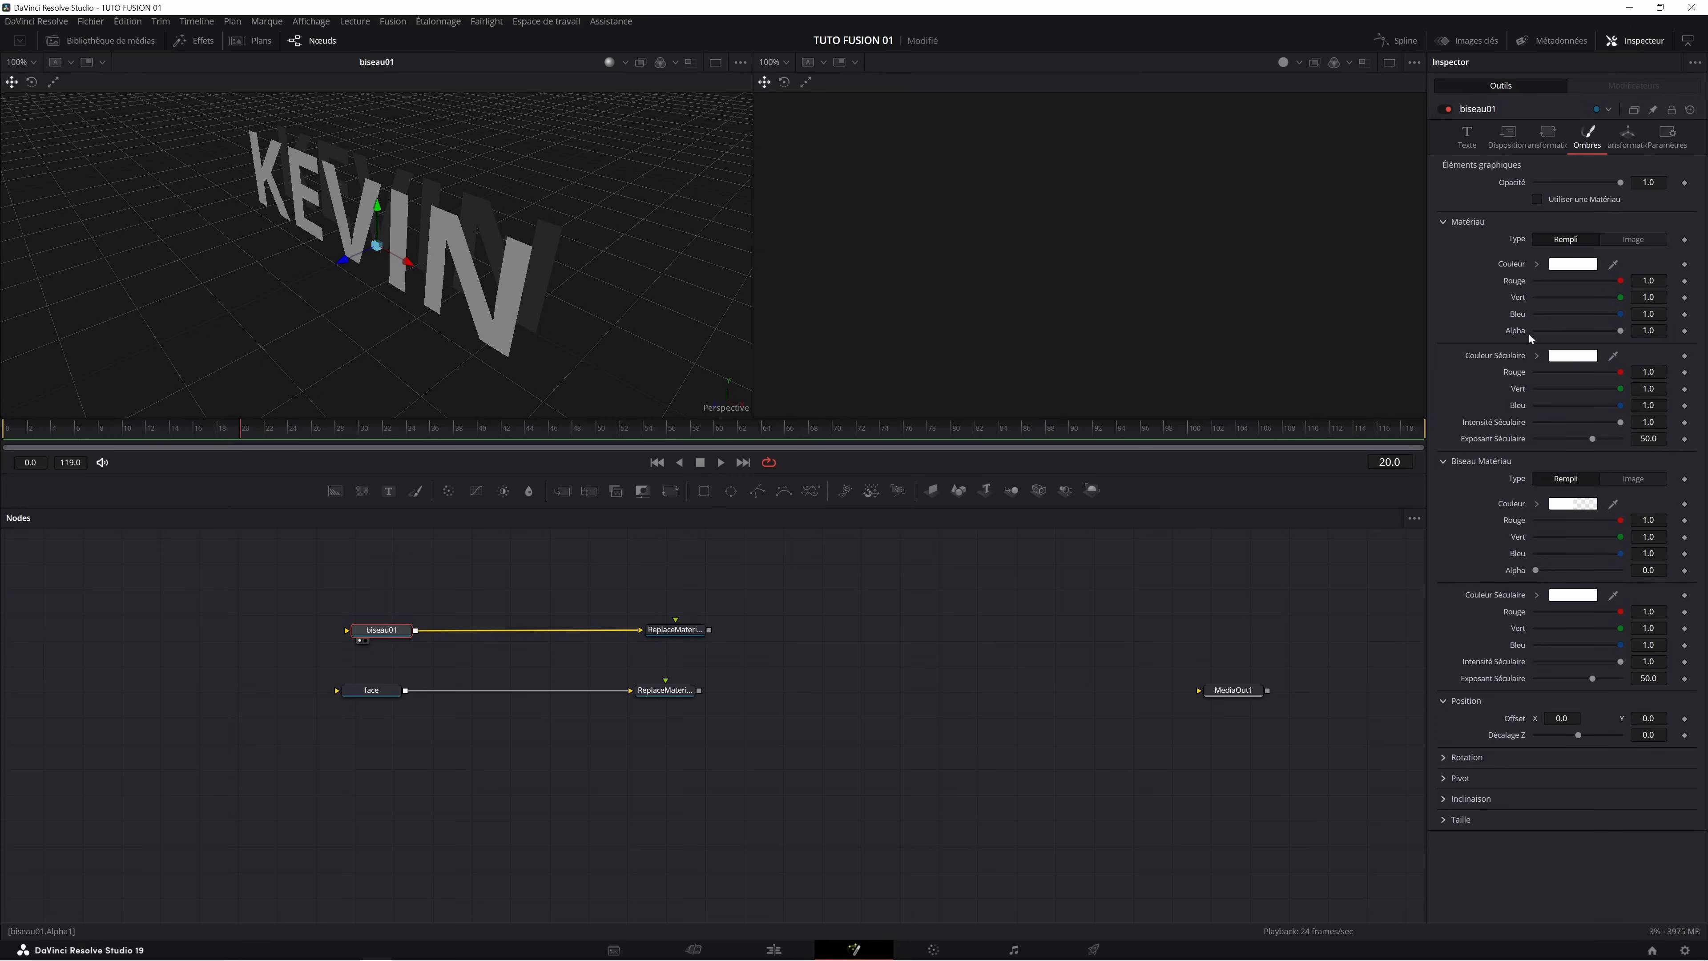
pyautogui.moveTo(1540, 571); pyautogui.dragTo(1626, 568)
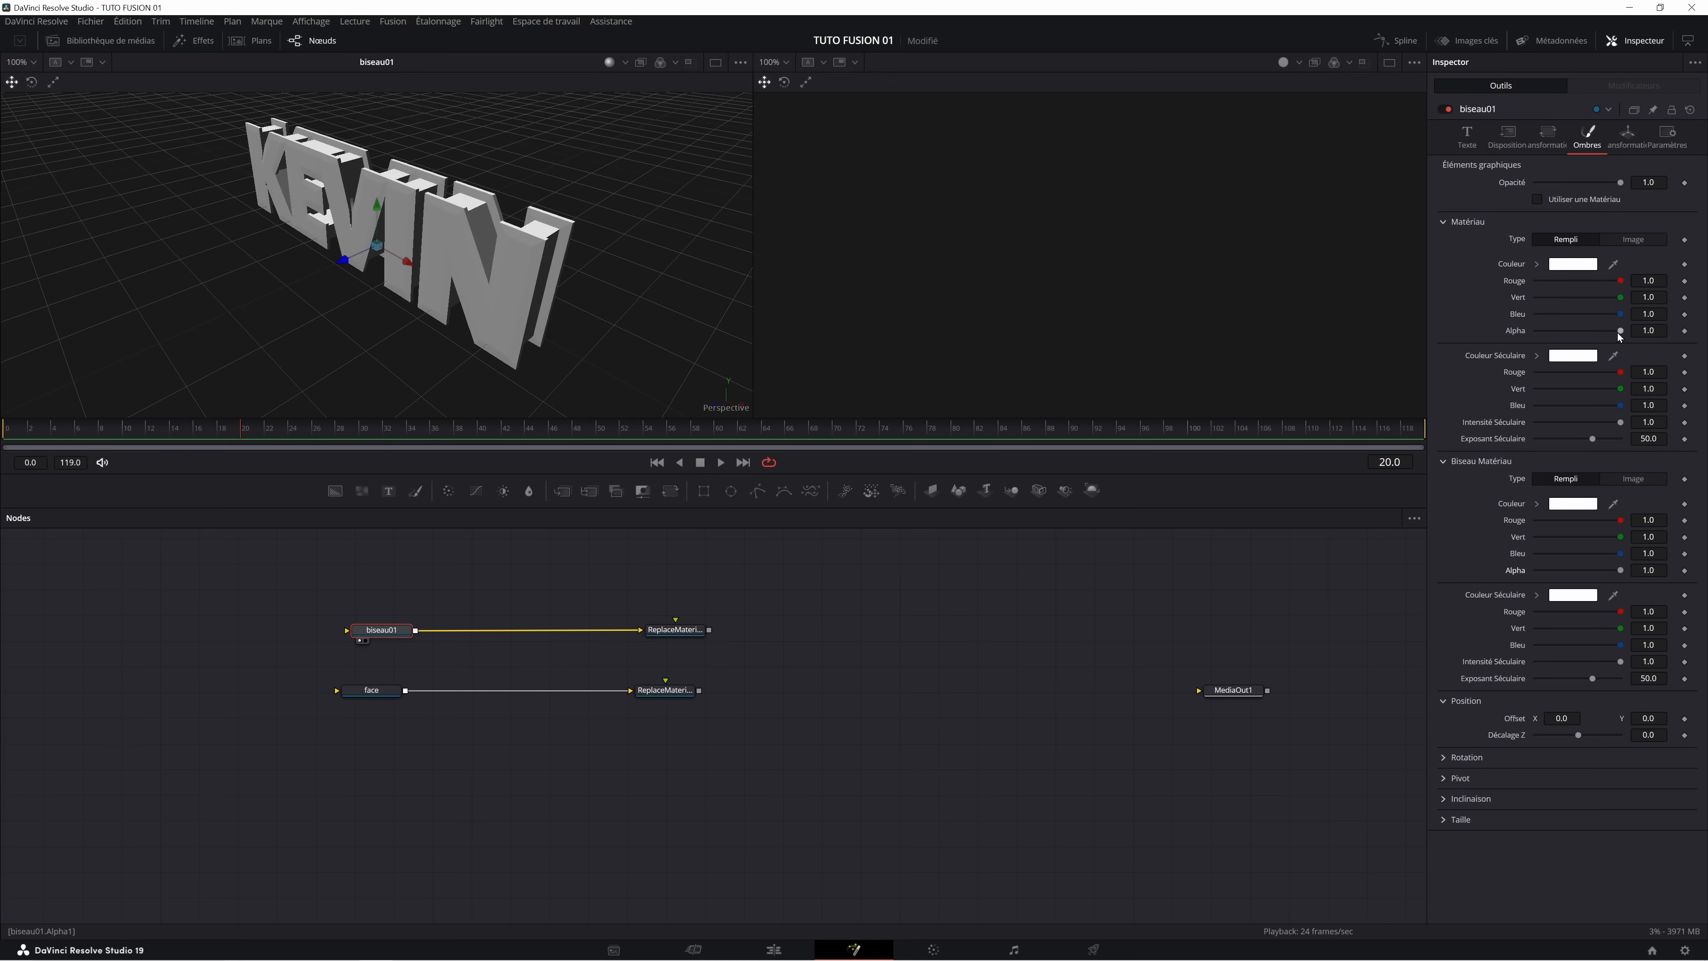
pyautogui.moveTo(1617, 333); pyautogui.dragTo(1501, 335)
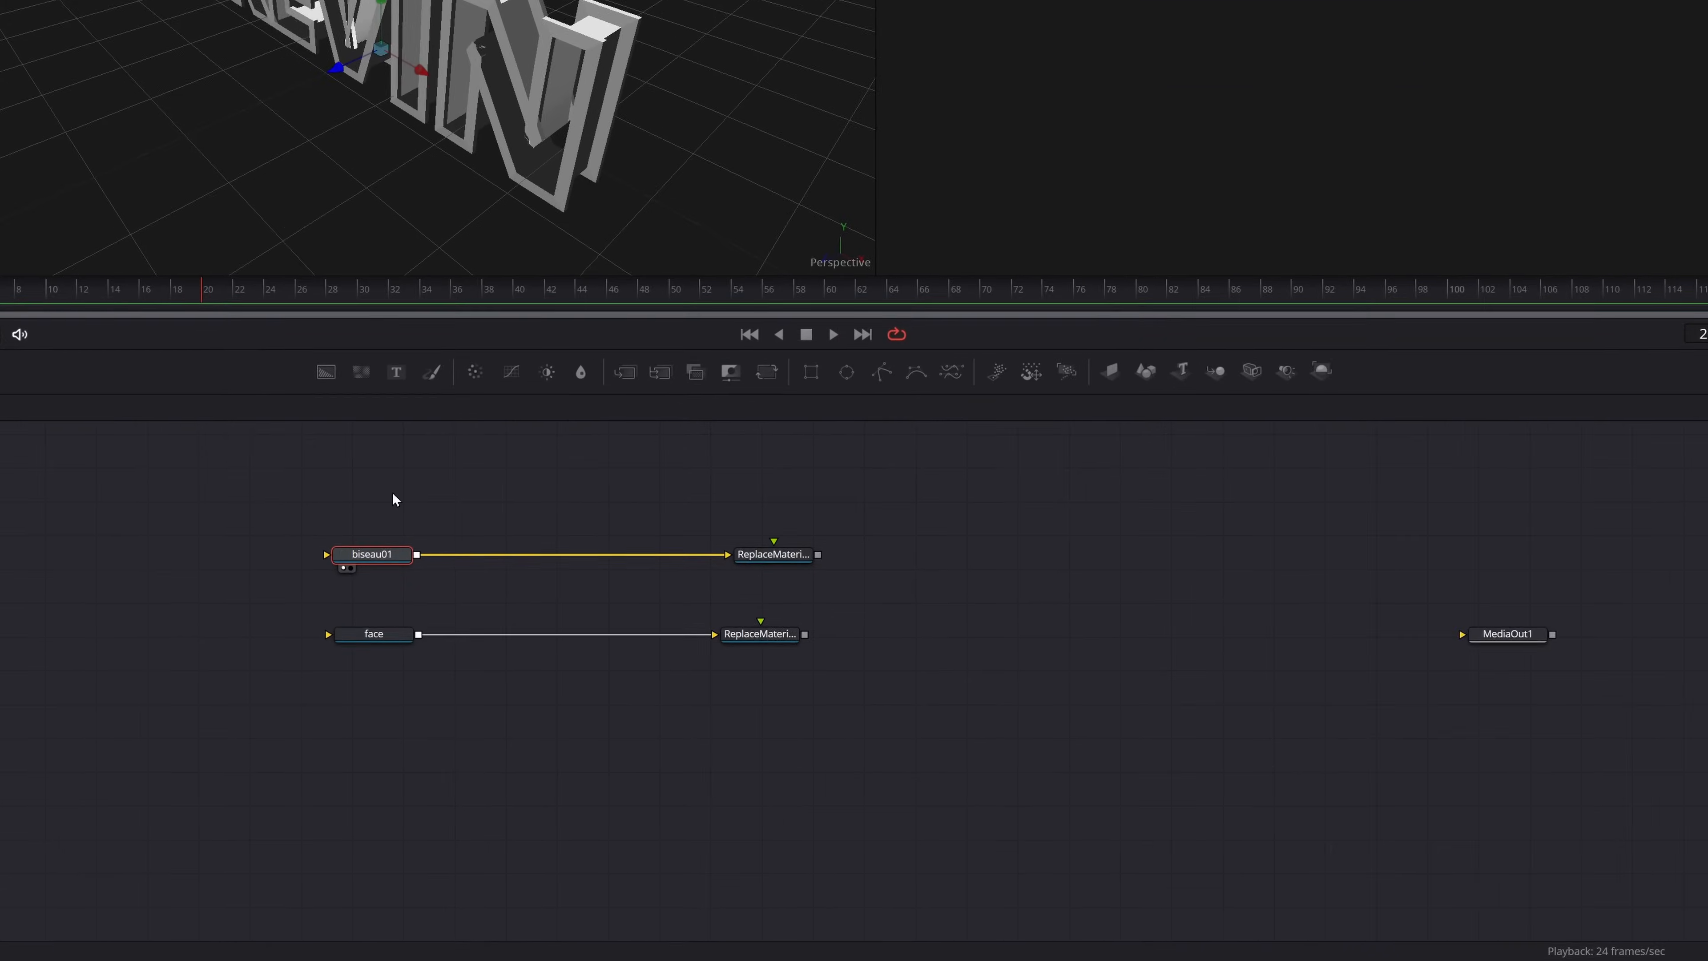
# Align the face branch's ReplaceMaterial3D1 node directly beneath the biseau01 branch's replace-material node.
pyautogui.click(772, 637)
pyautogui.moveTo(970, 533); pyautogui.dragTo(975, 532)
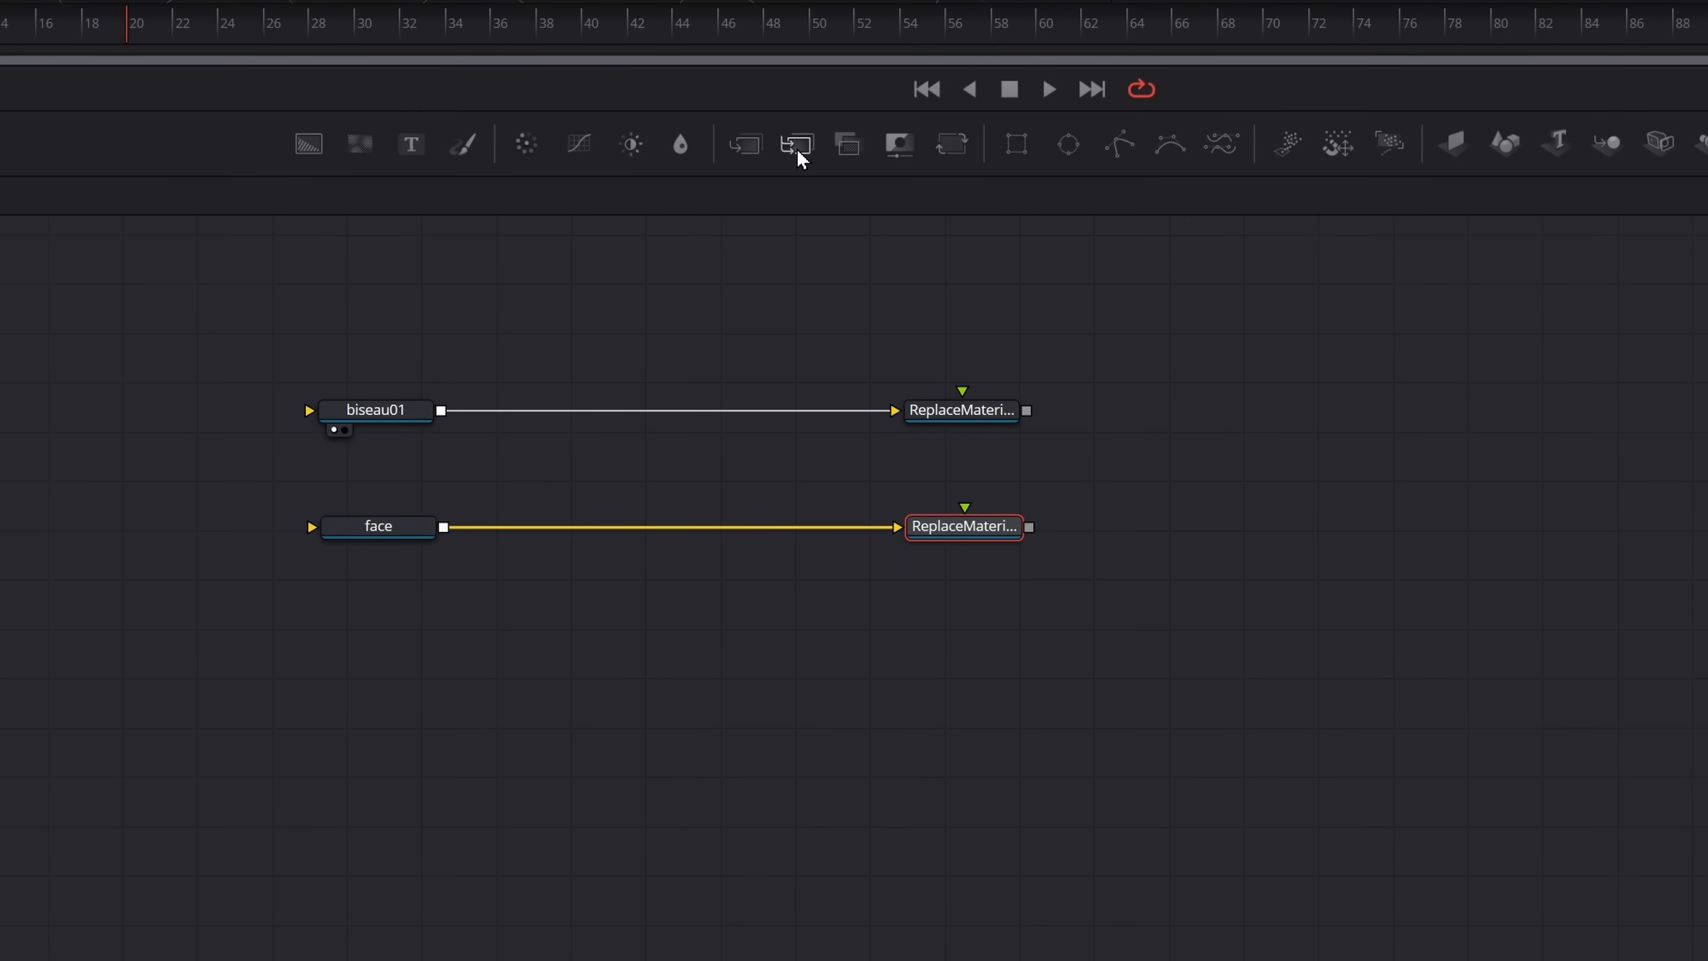
# Try to connect the biseau01 branch's replace-material node to a 2D Merge node, and delete the Merge node.
pyautogui.moveTo(747, 144); pyautogui.dragTo(1231, 490)
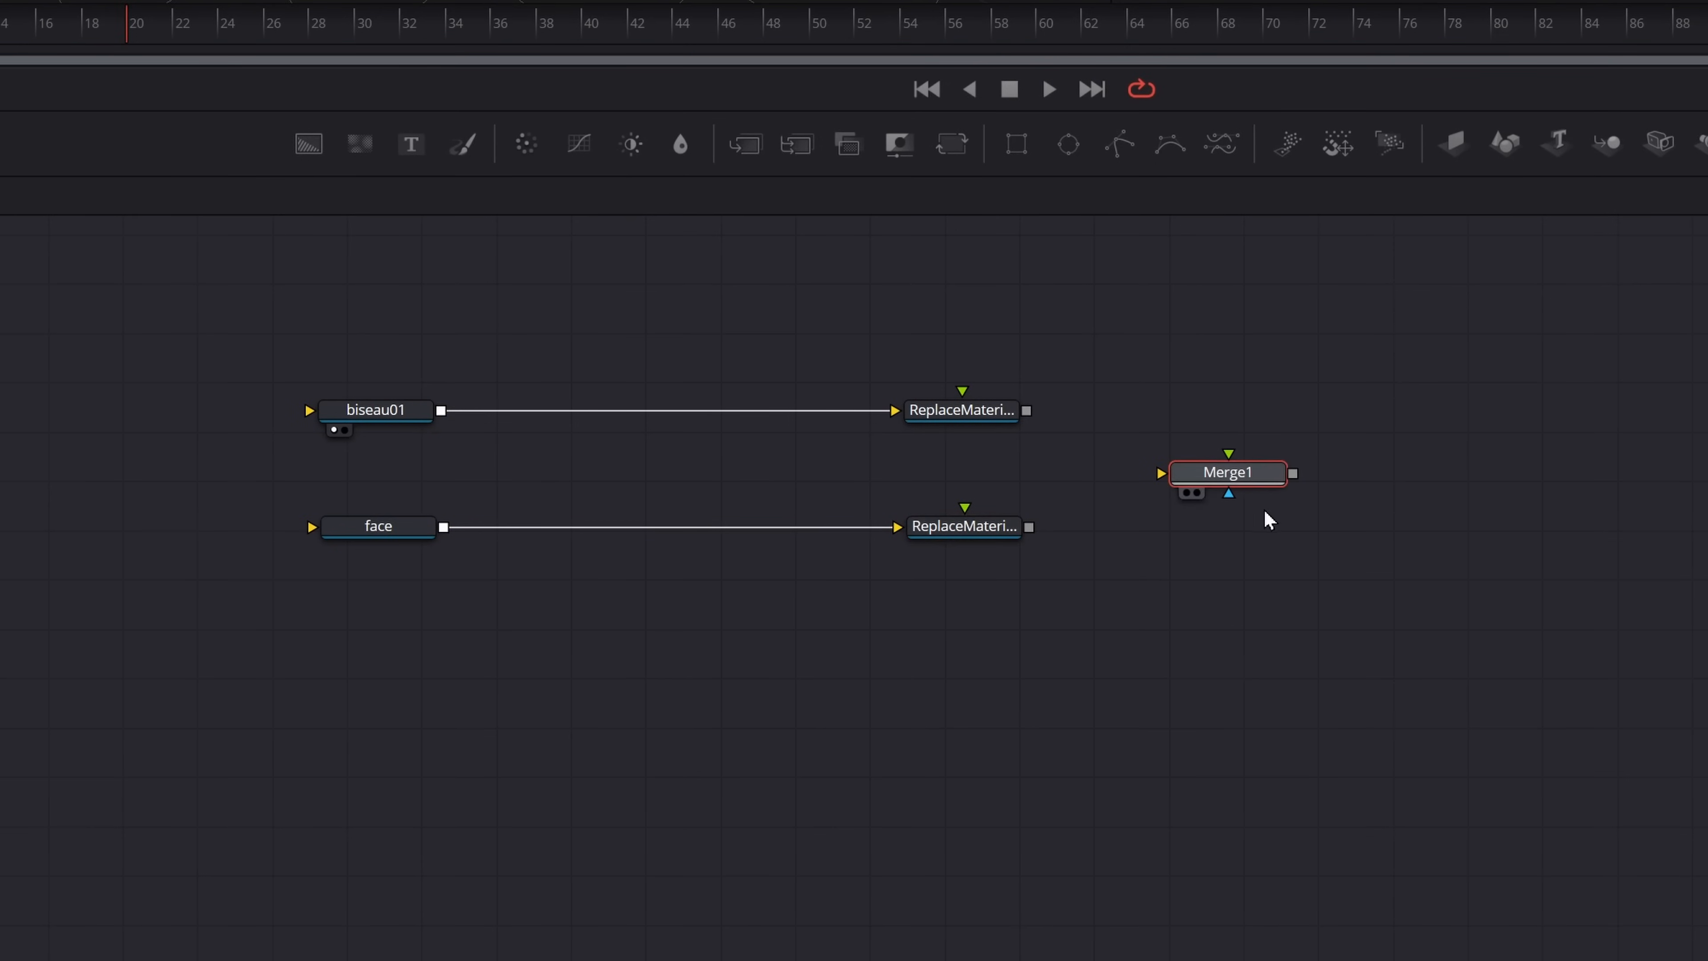
pyautogui.moveTo(1027, 410); pyautogui.dragTo(1238, 481)
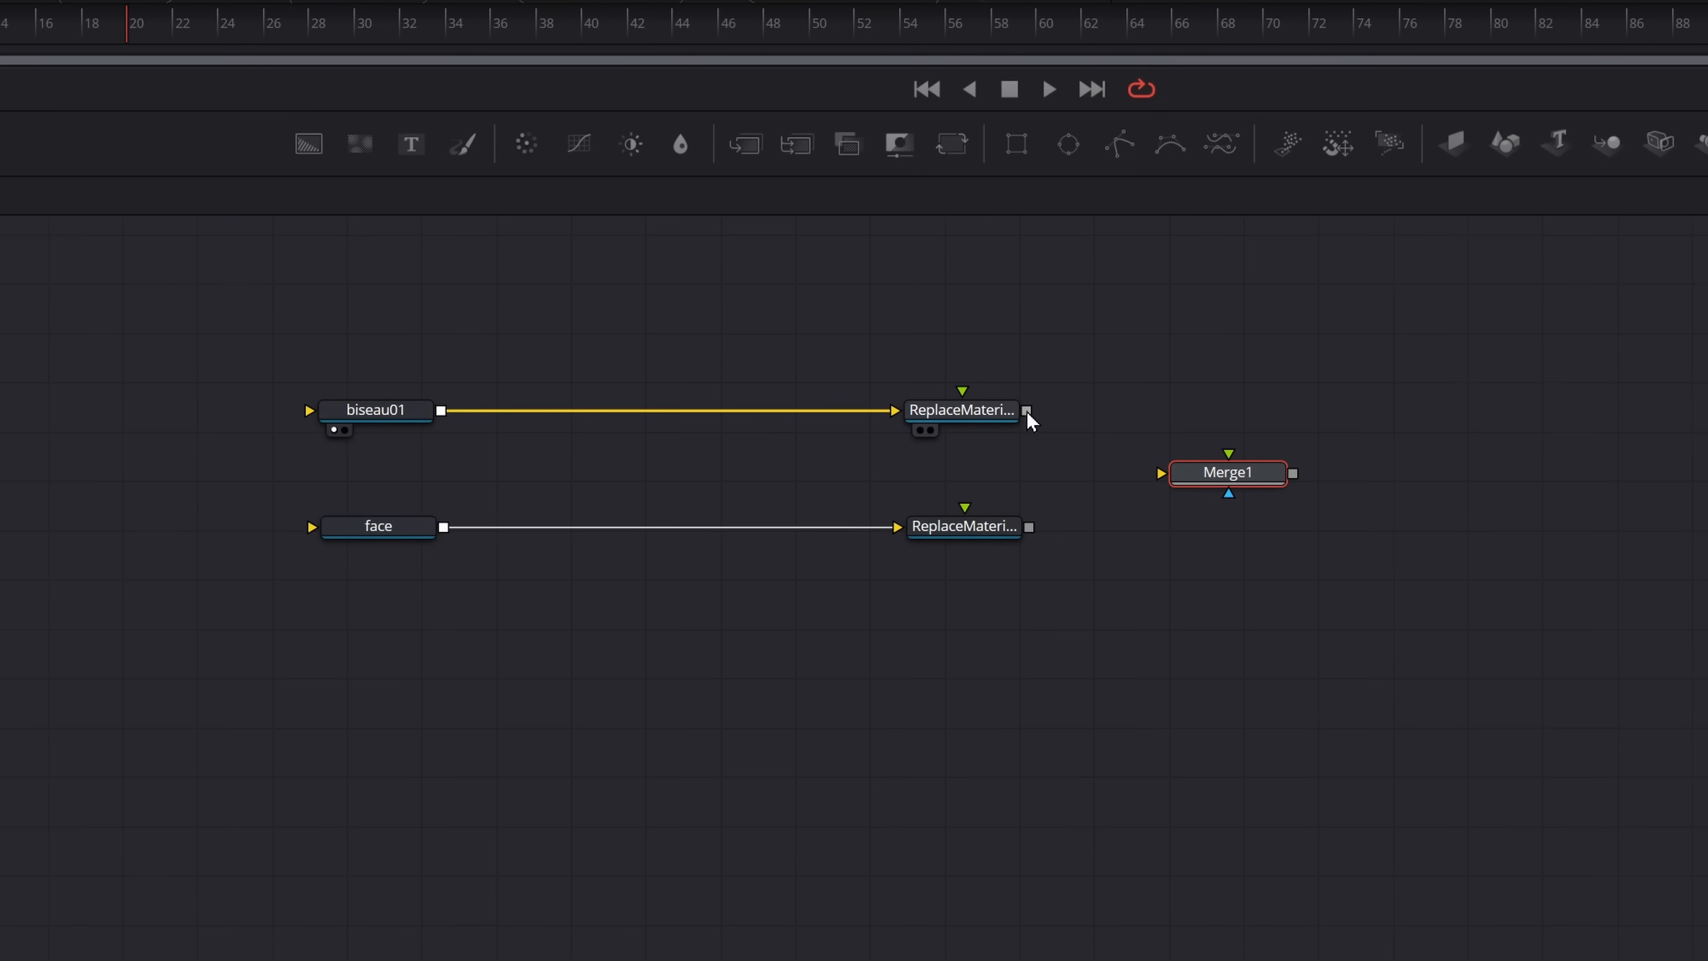
pyautogui.moveTo(1027, 410); pyautogui.dragTo(1236, 478)
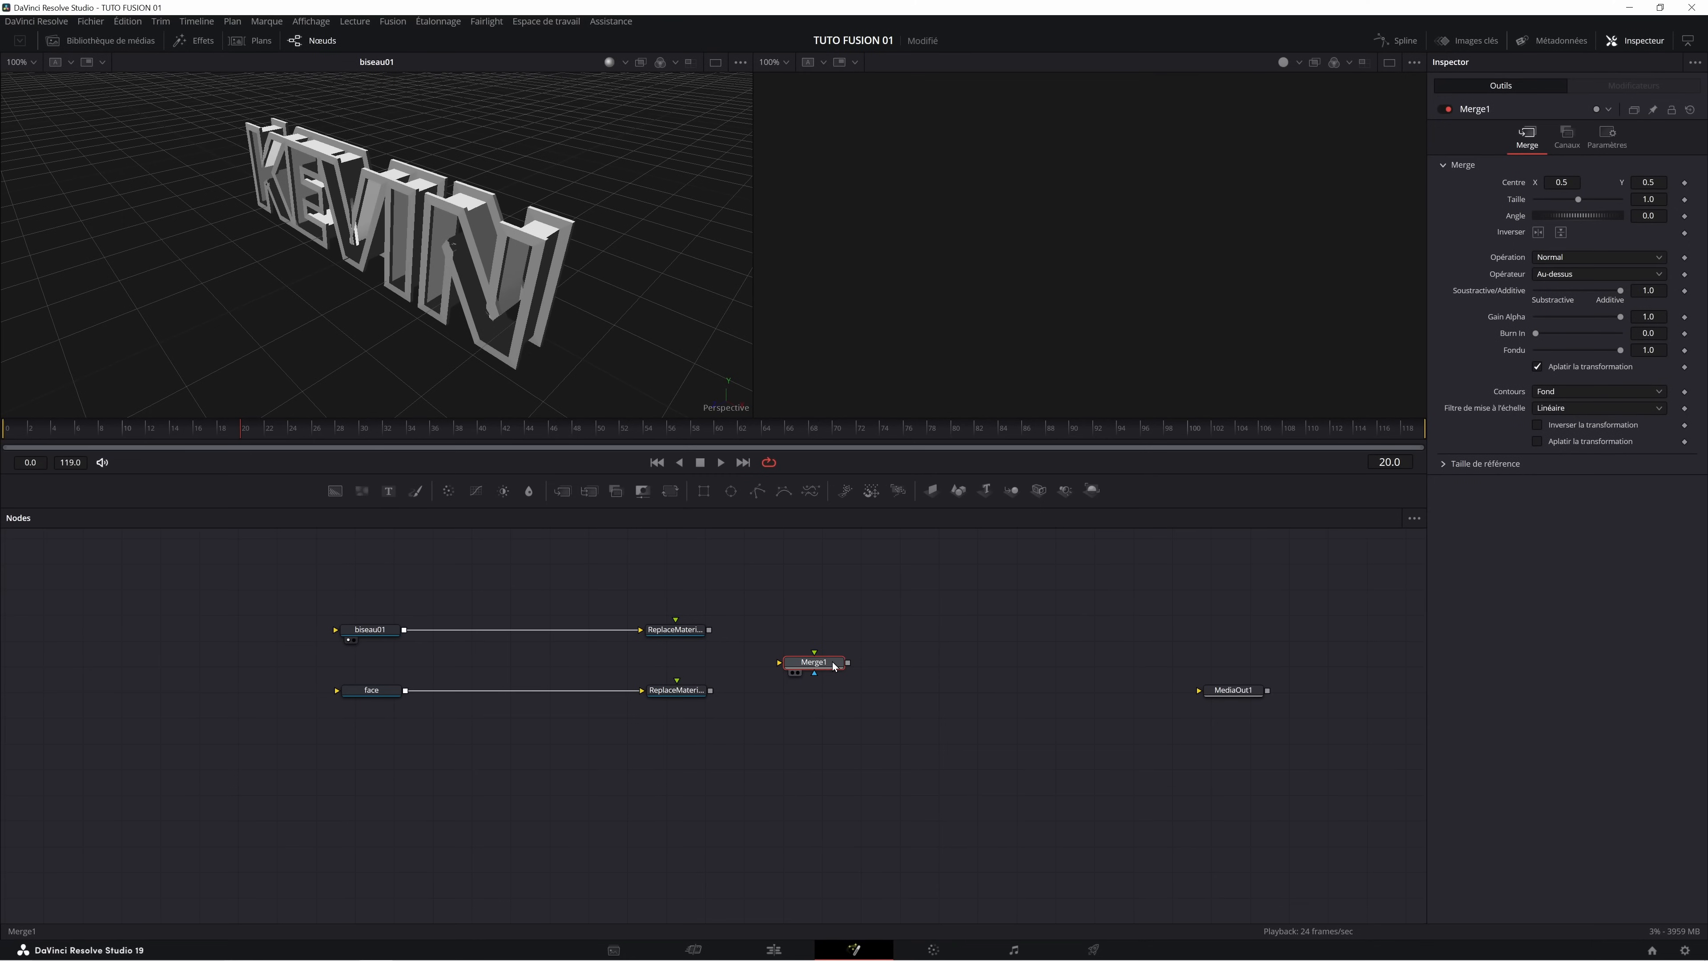
pyautogui.press('Delete')
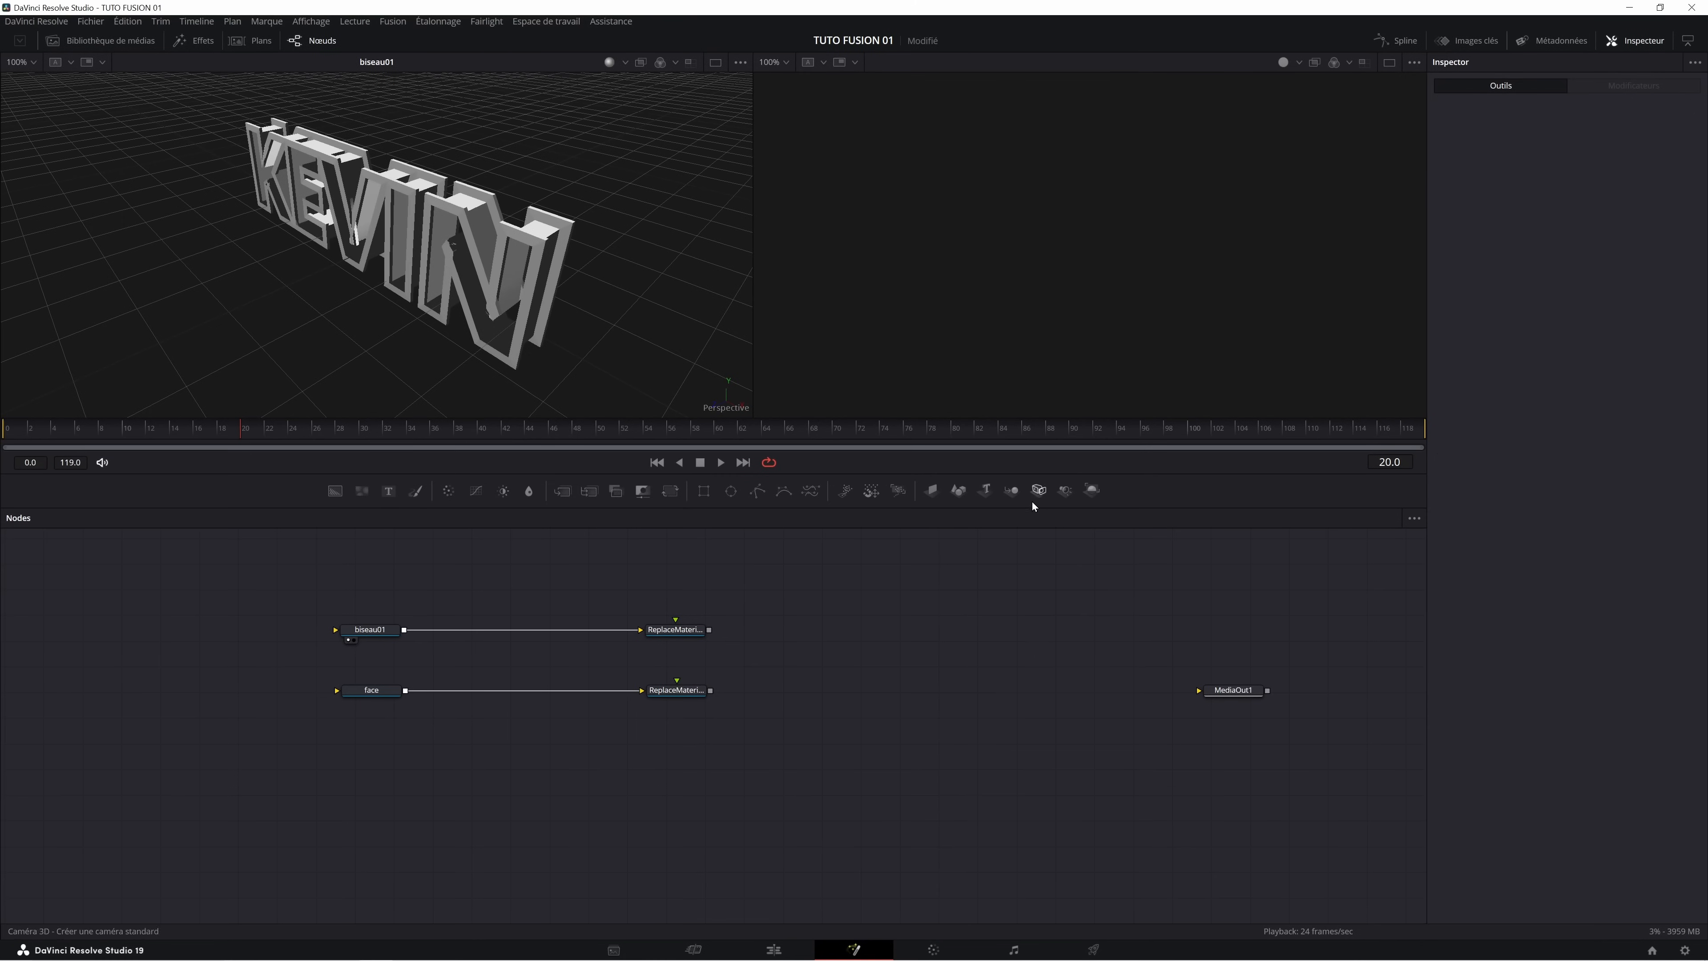
# Add a Merge 3D node, connect both replace-material nodes to it and display it in the first viewer.
pyautogui.moveTo(1009, 494); pyautogui.dragTo(817, 663)
pyautogui.moveTo(710, 630); pyautogui.dragTo(790, 663)
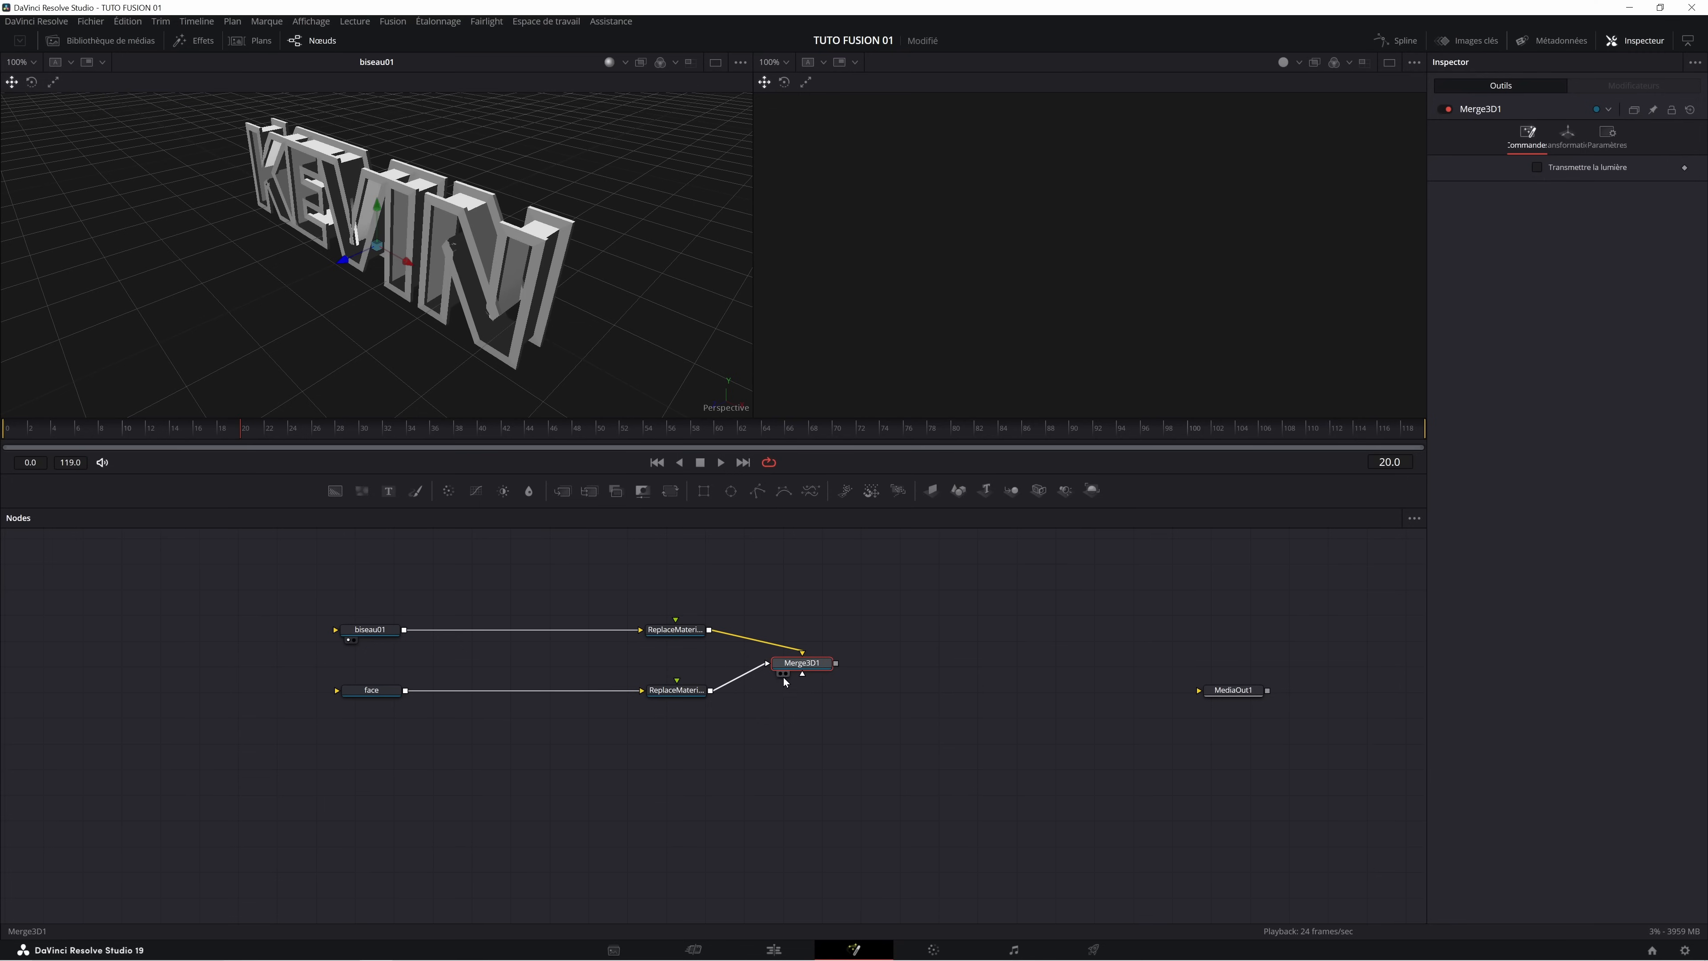
pyautogui.click(781, 674)
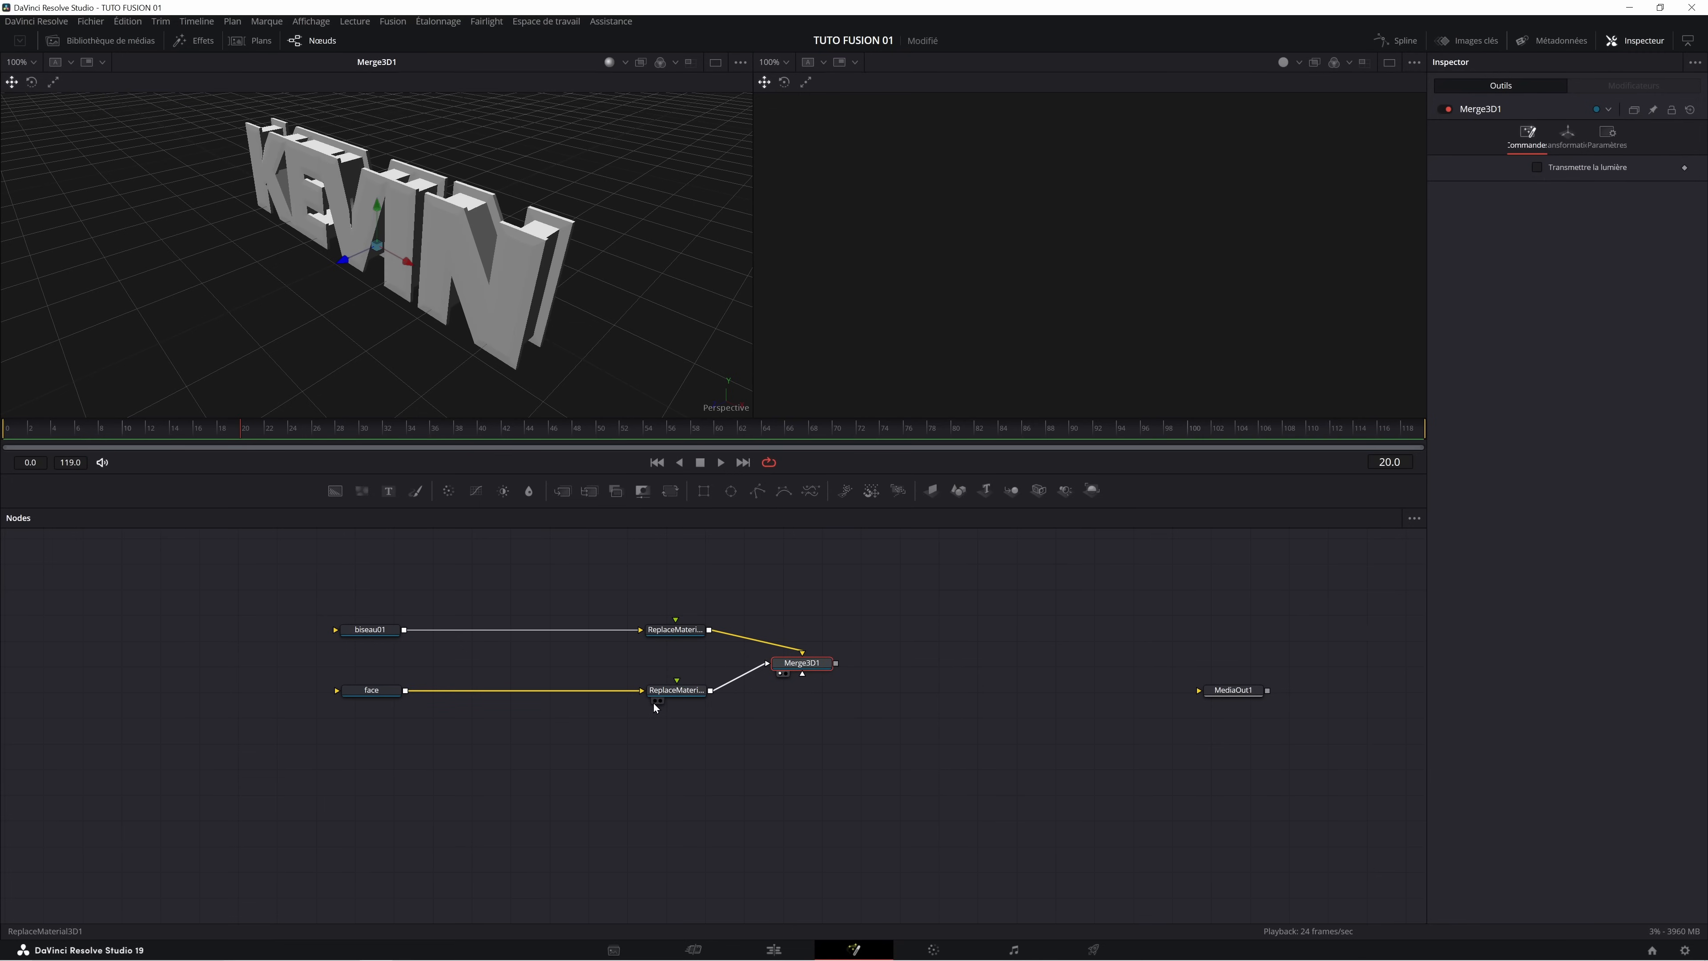
# Disconnect the biseau01 branch from Merge3D1 and compare the outputs of face and ReplaceMaterial3D1 in the first viewer.
pyautogui.click(654, 702)
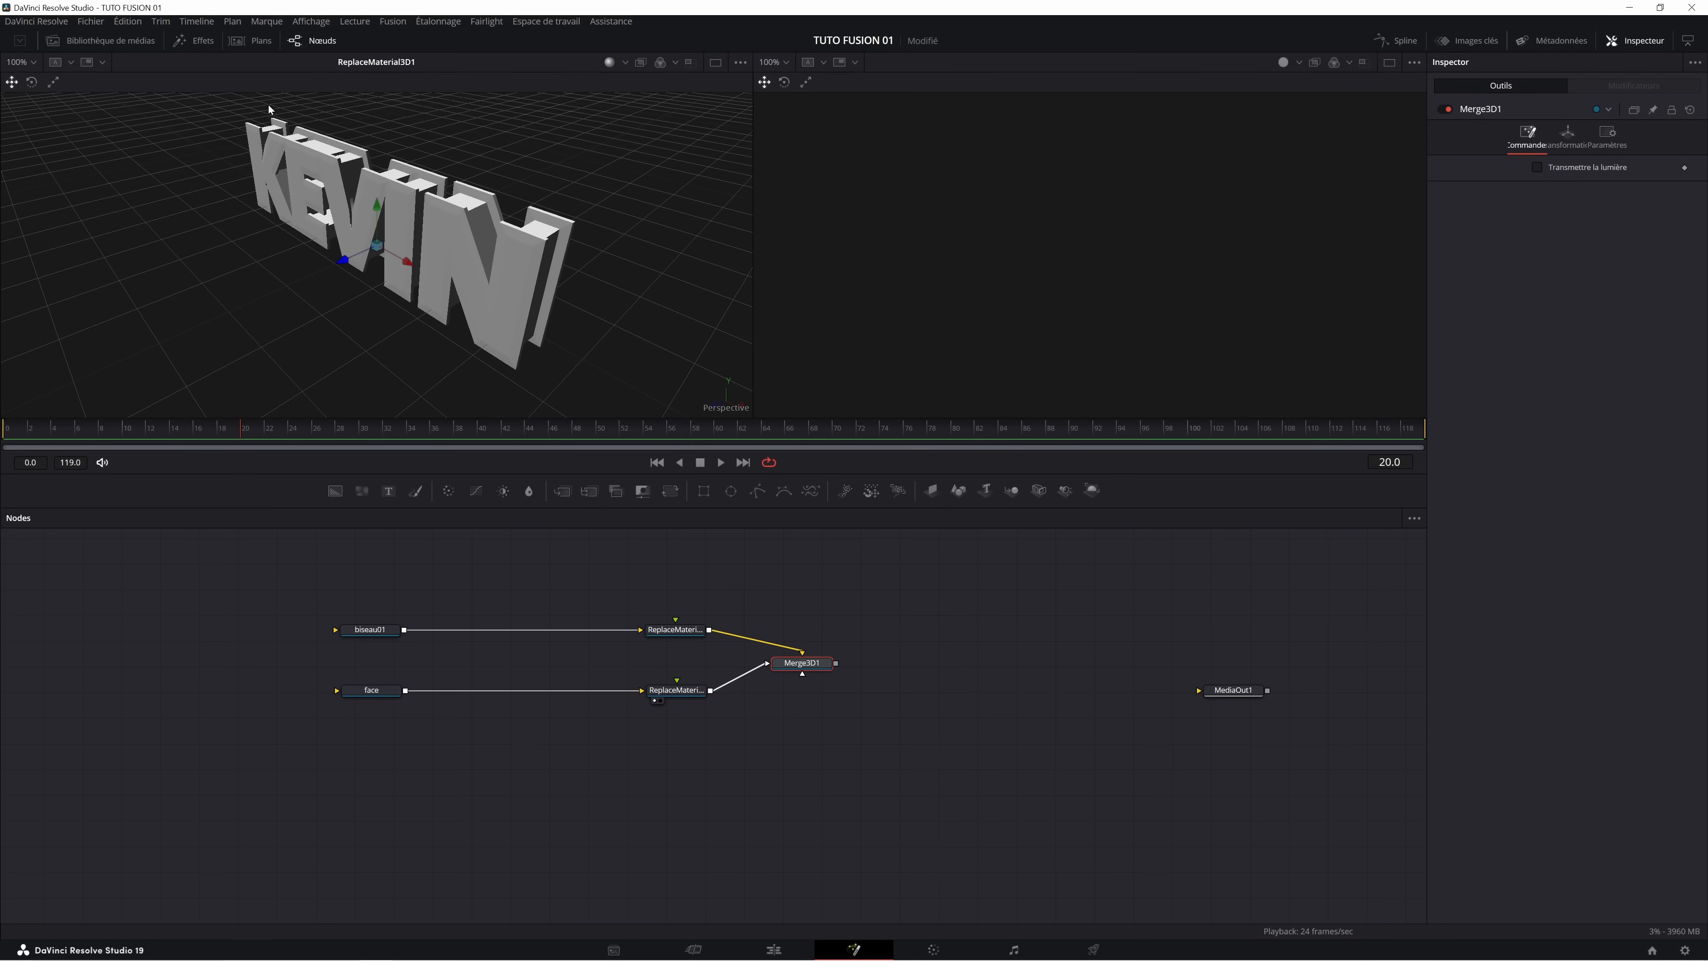
pyautogui.moveTo(794, 648); pyautogui.dragTo(757, 605)
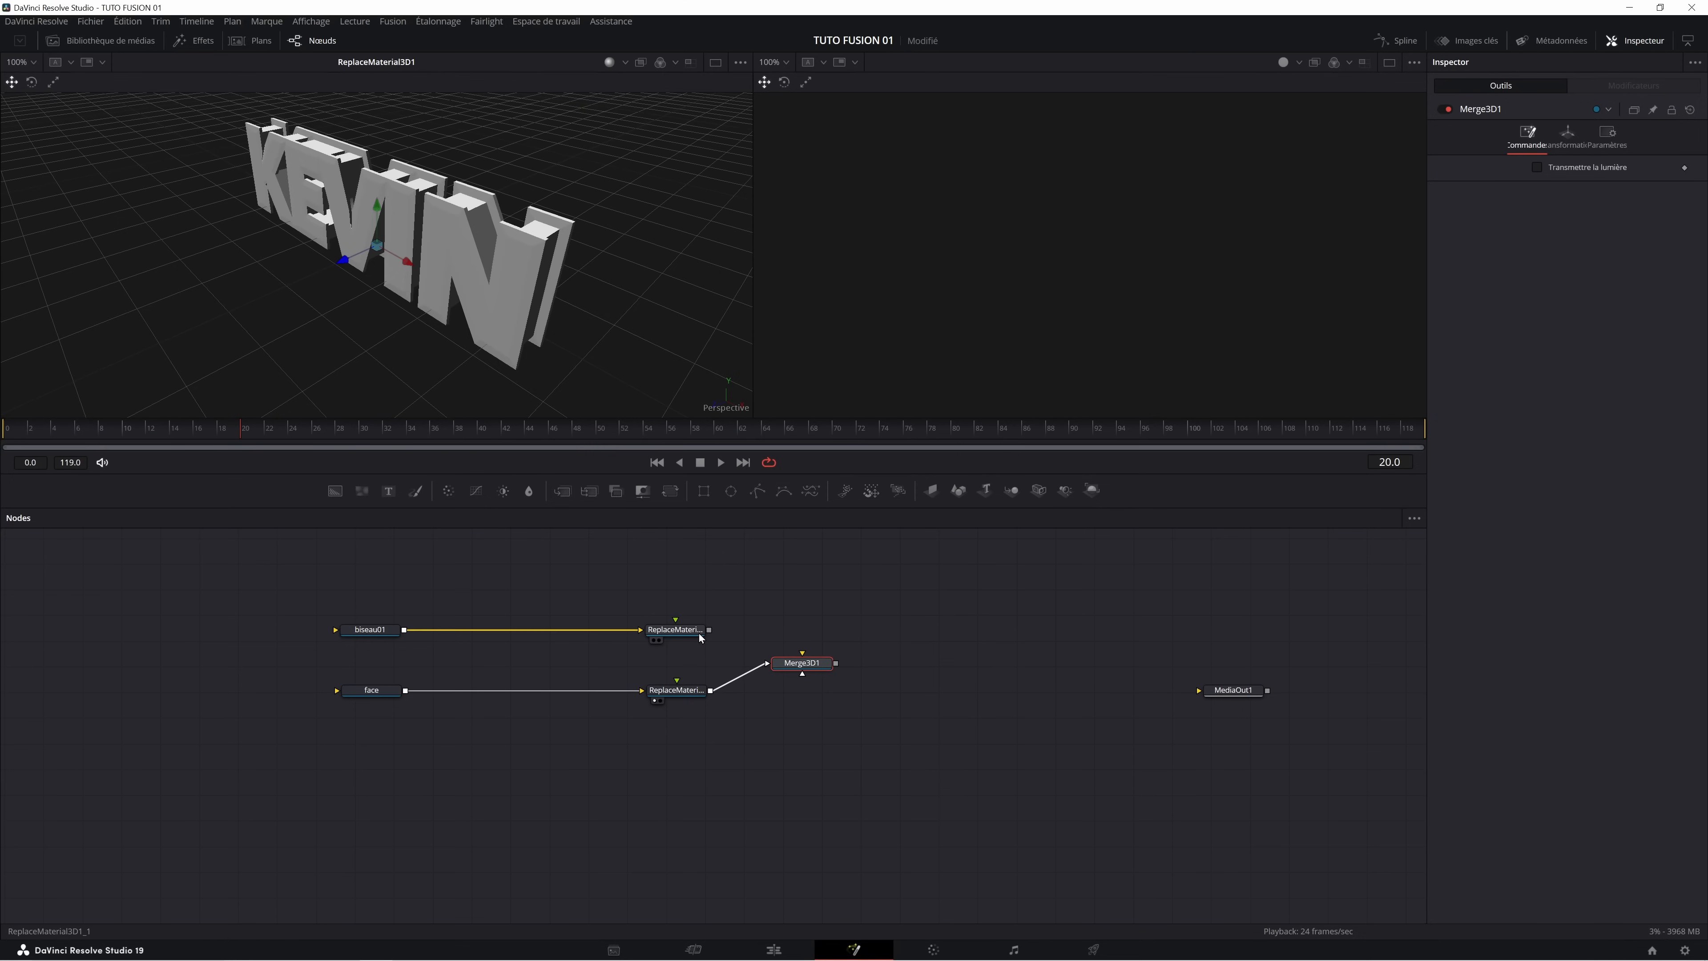
pyautogui.click(350, 701)
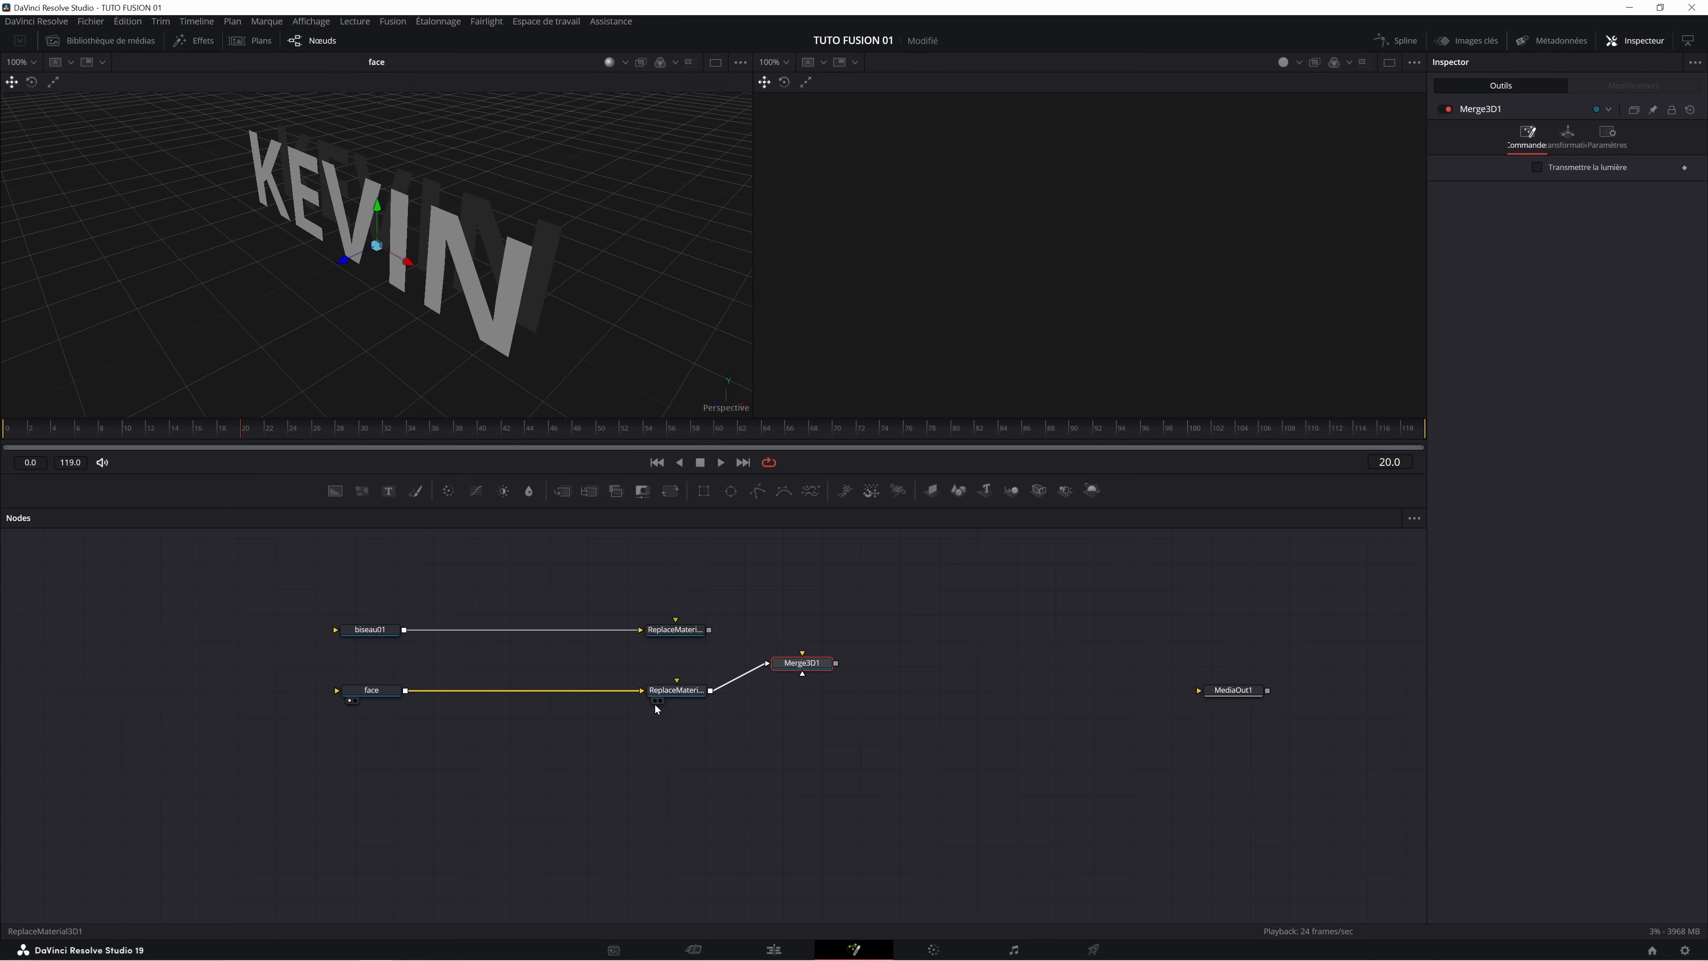
pyautogui.click(654, 701)
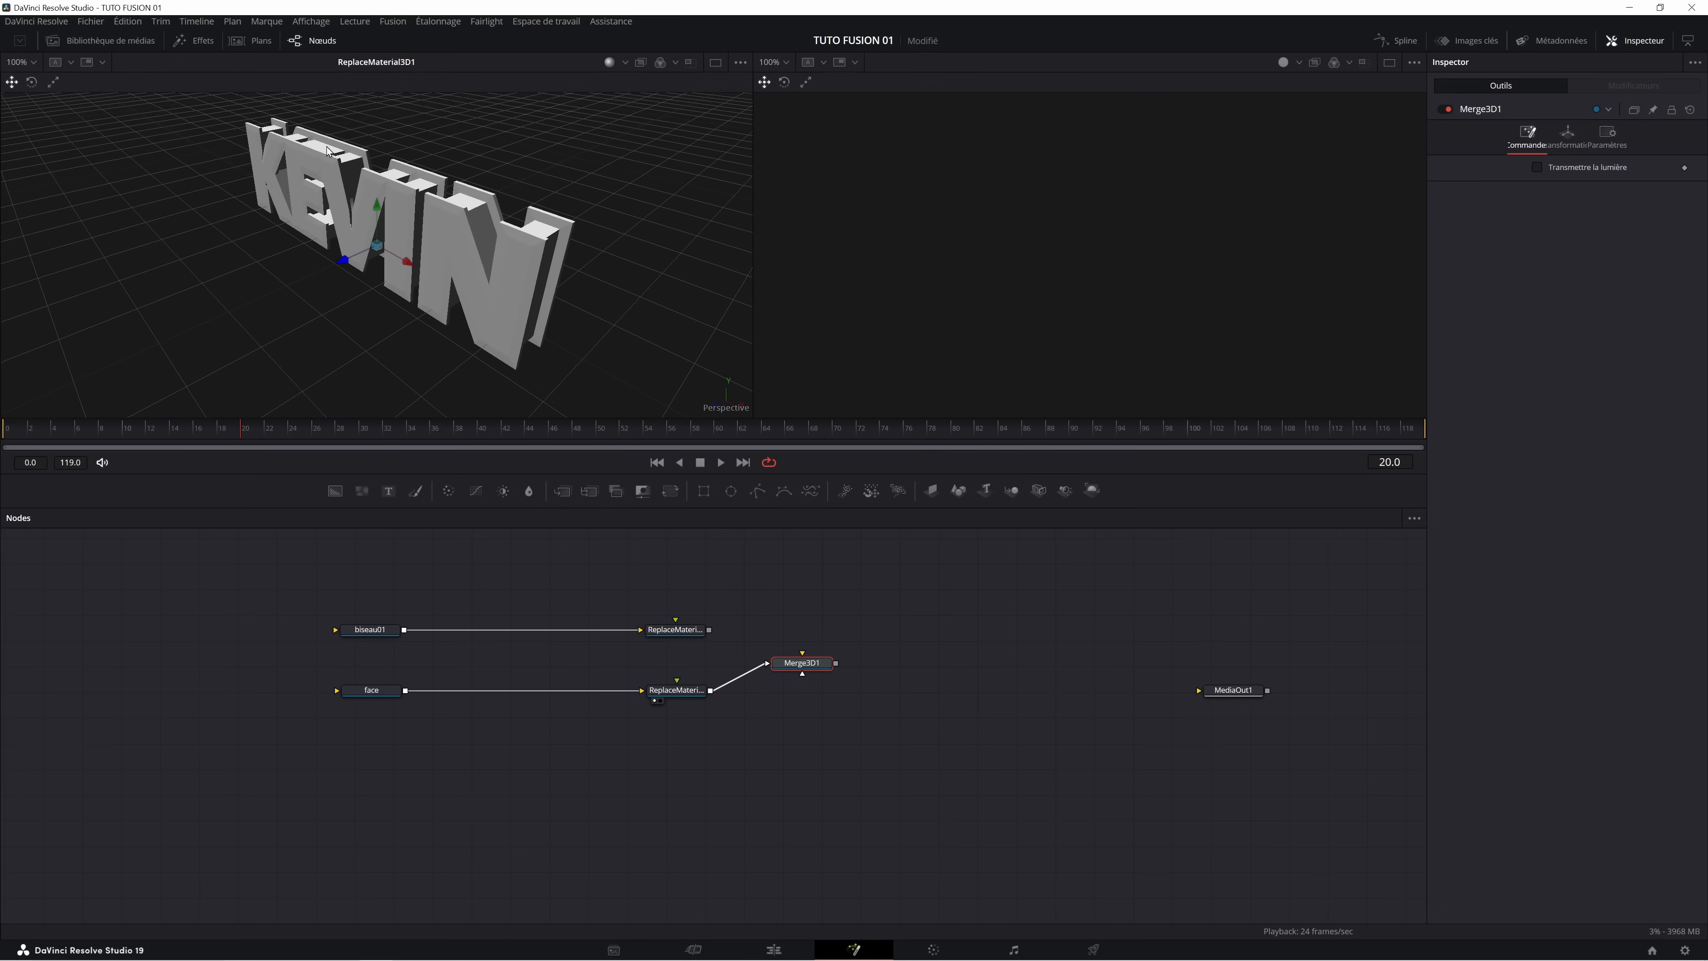
# Set the alpha replacement mode to Multiplier on the replace-material nodes of the face and biseau01 branches.
pyautogui.click(676, 689)
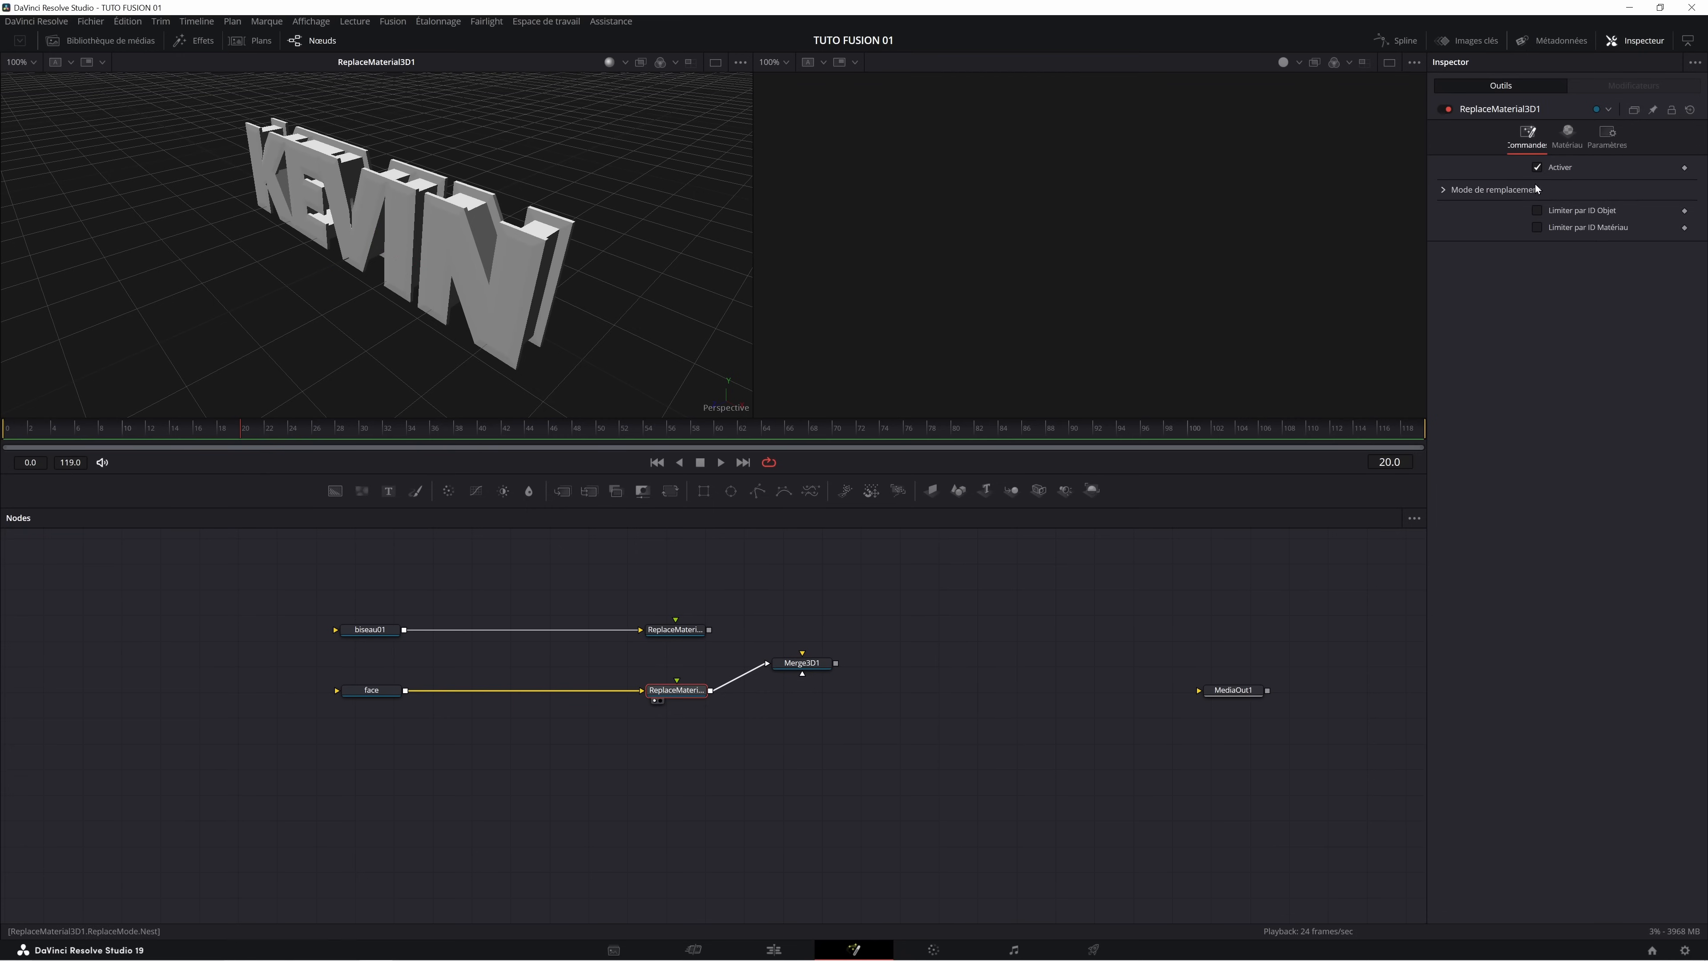
pyautogui.click(1443, 190)
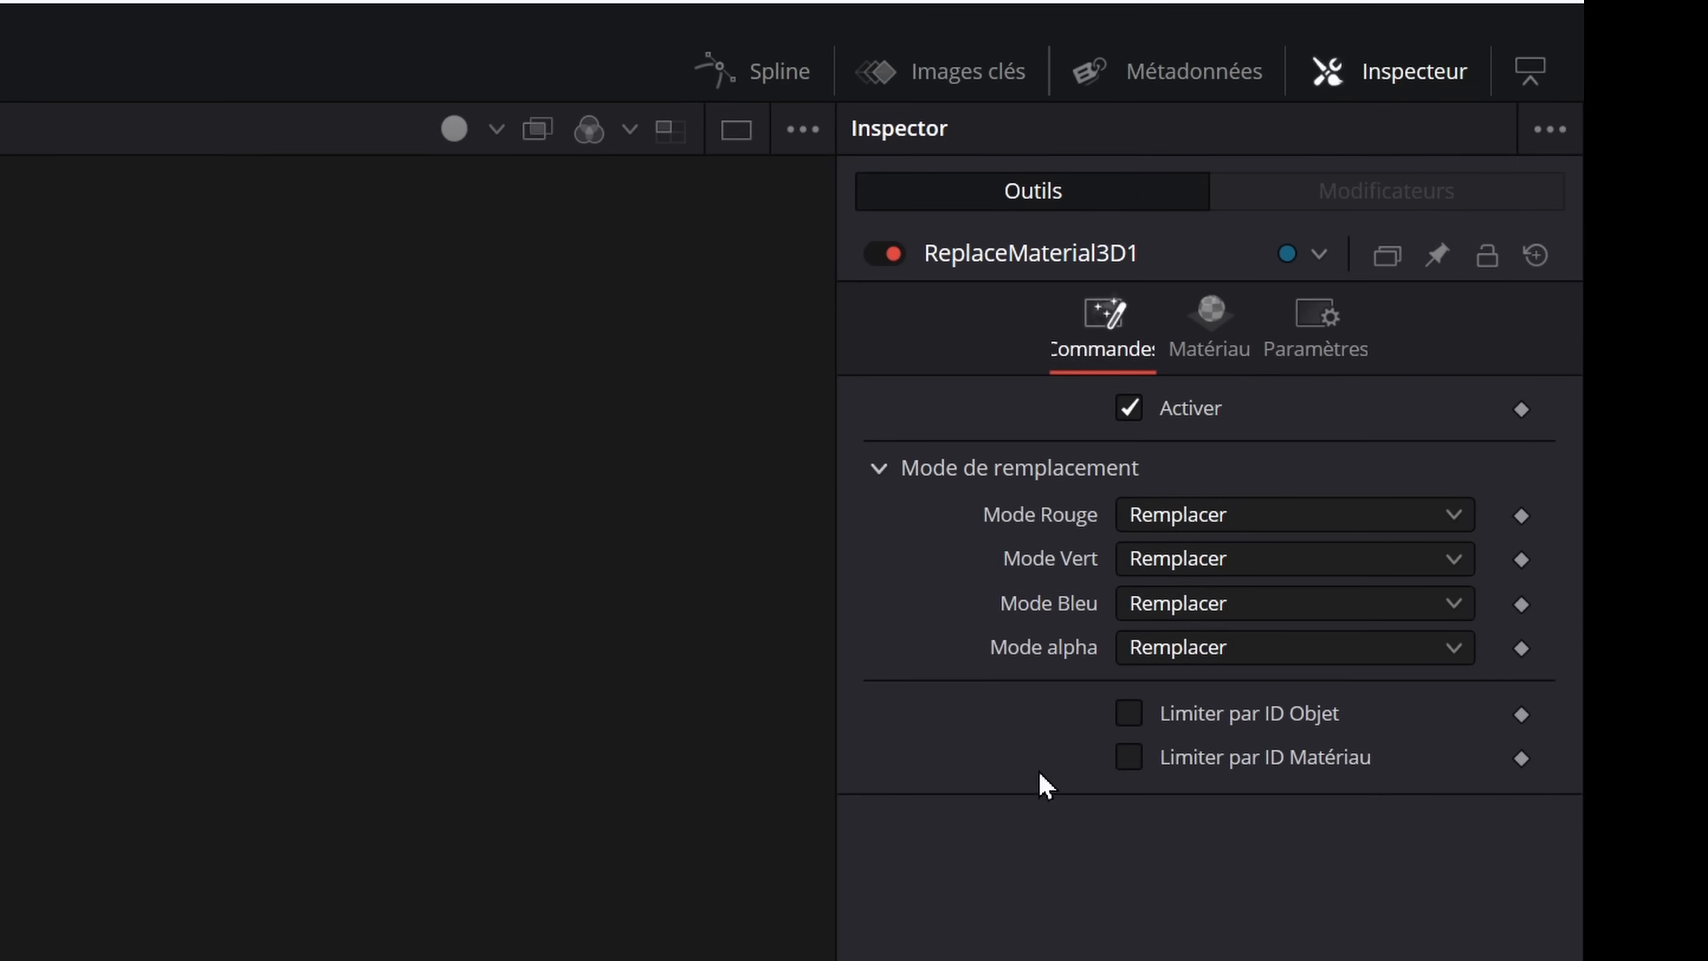
pyautogui.click(1164, 662)
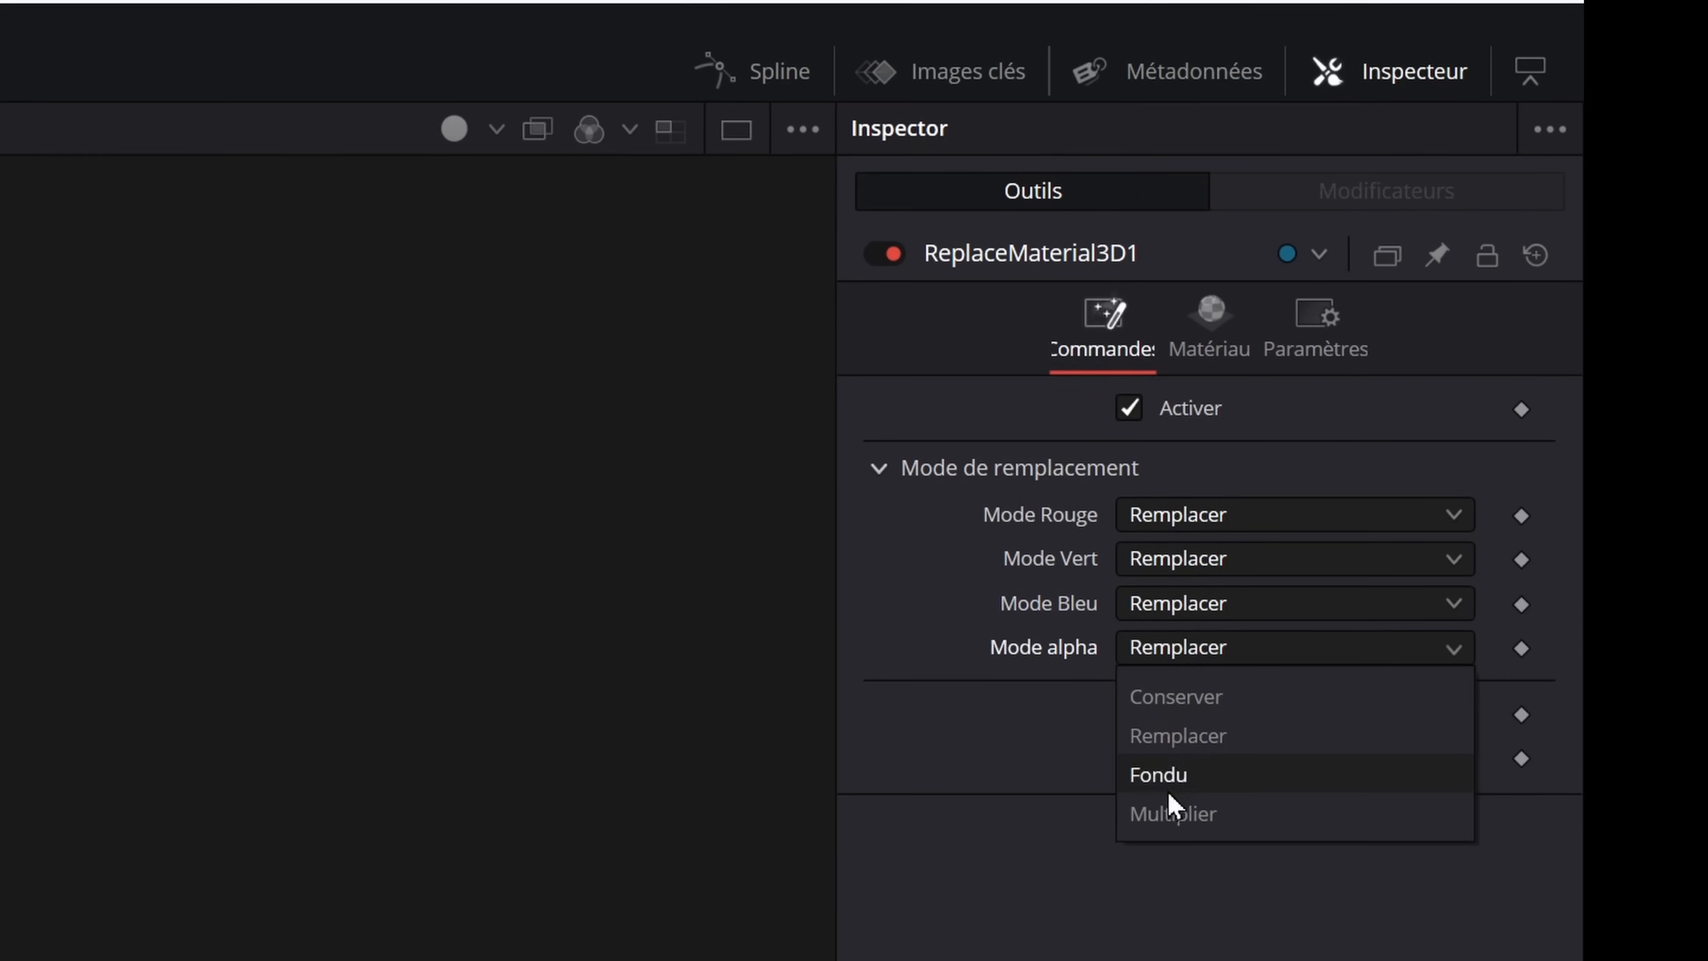
pyautogui.click(1173, 814)
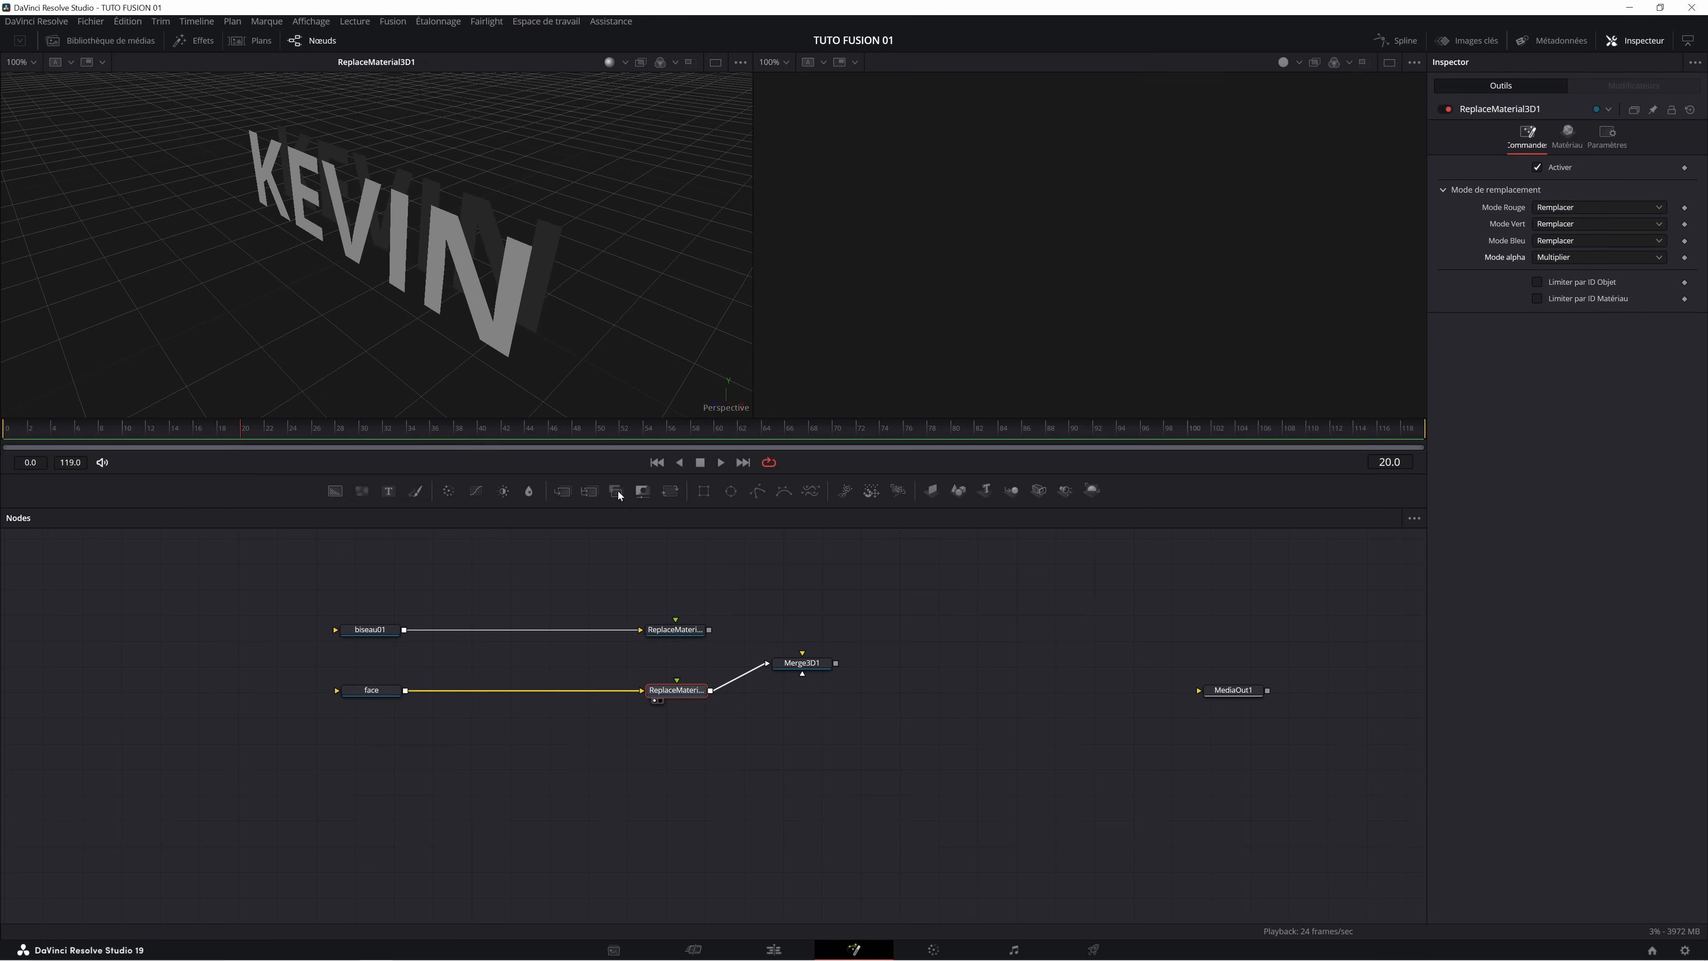
pyautogui.click(676, 630)
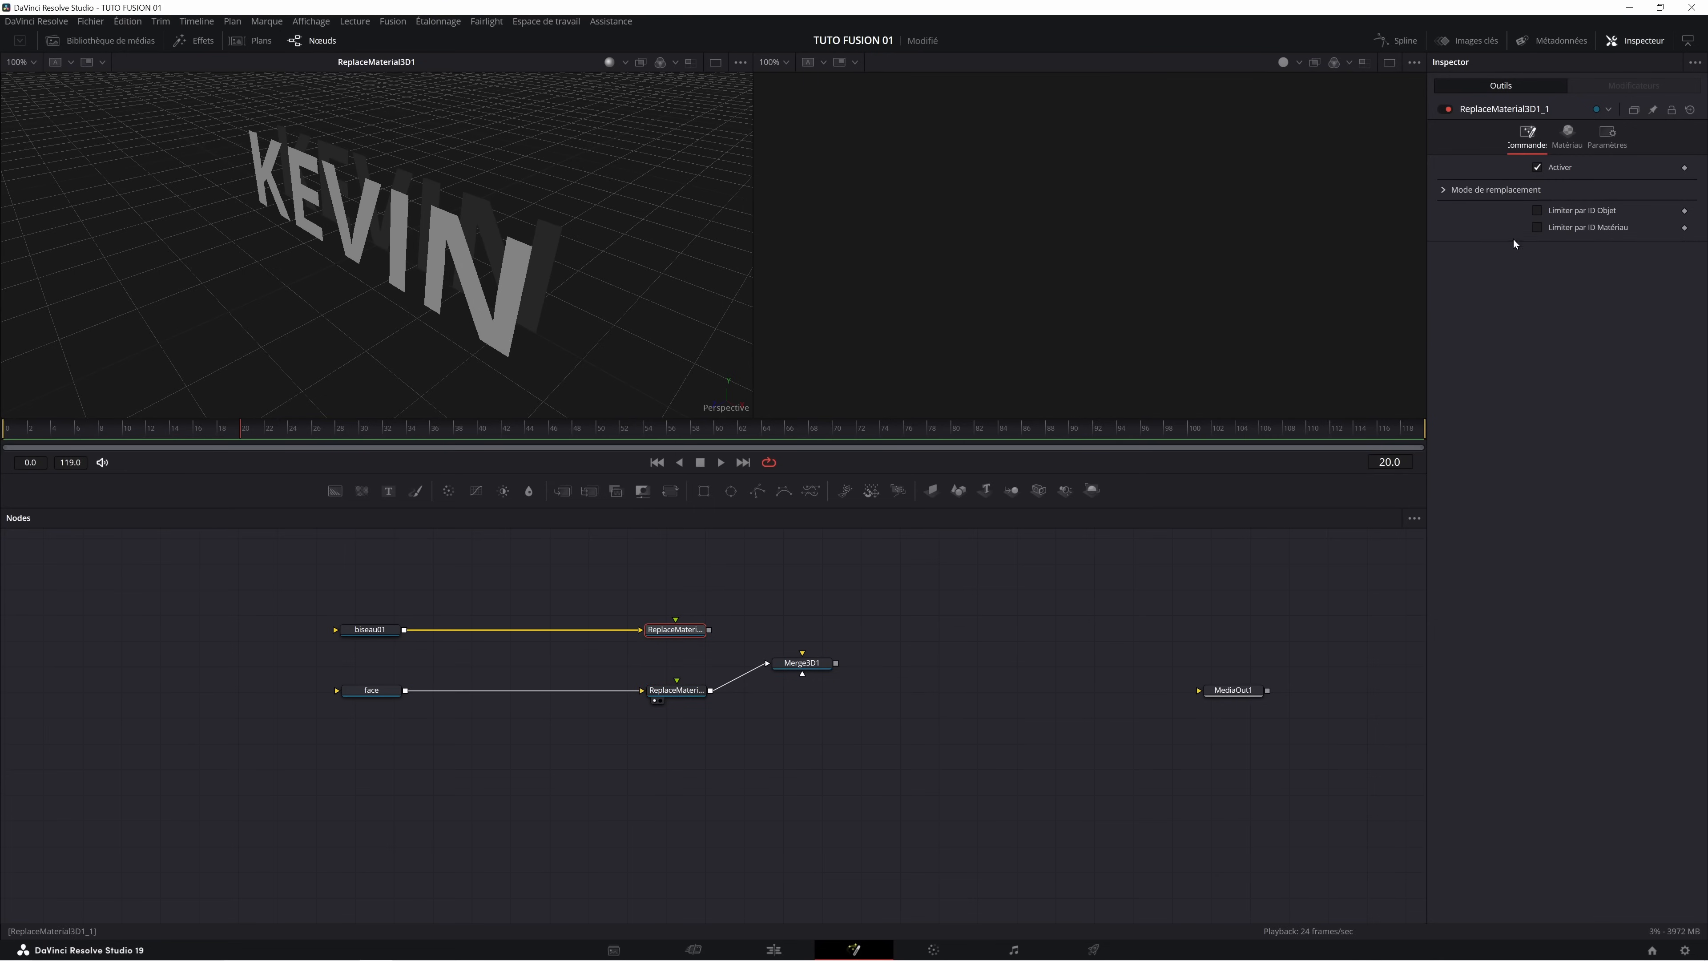
pyautogui.click(1444, 190)
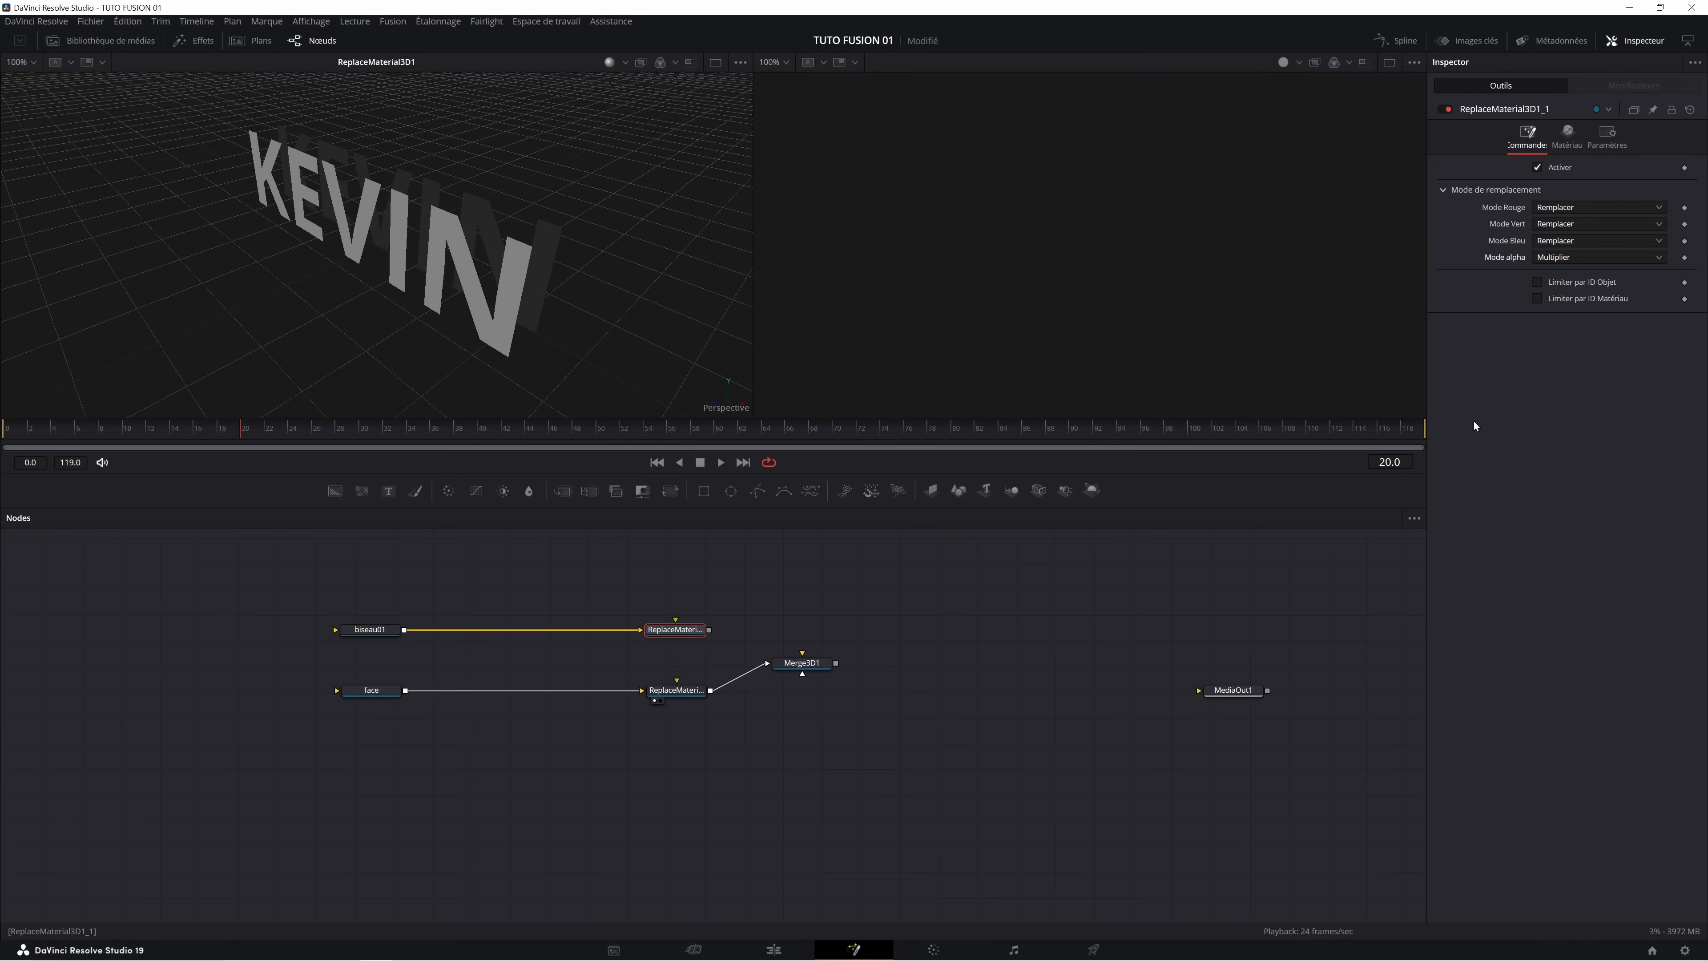
# Connect the biseau01 branch's replace-material node to Merge3D1 and display the merge in the first viewer.
pyautogui.moveTo(708, 629); pyautogui.dragTo(764, 656)
pyautogui.moveTo(1262, 467); pyautogui.dragTo(1364, 500)
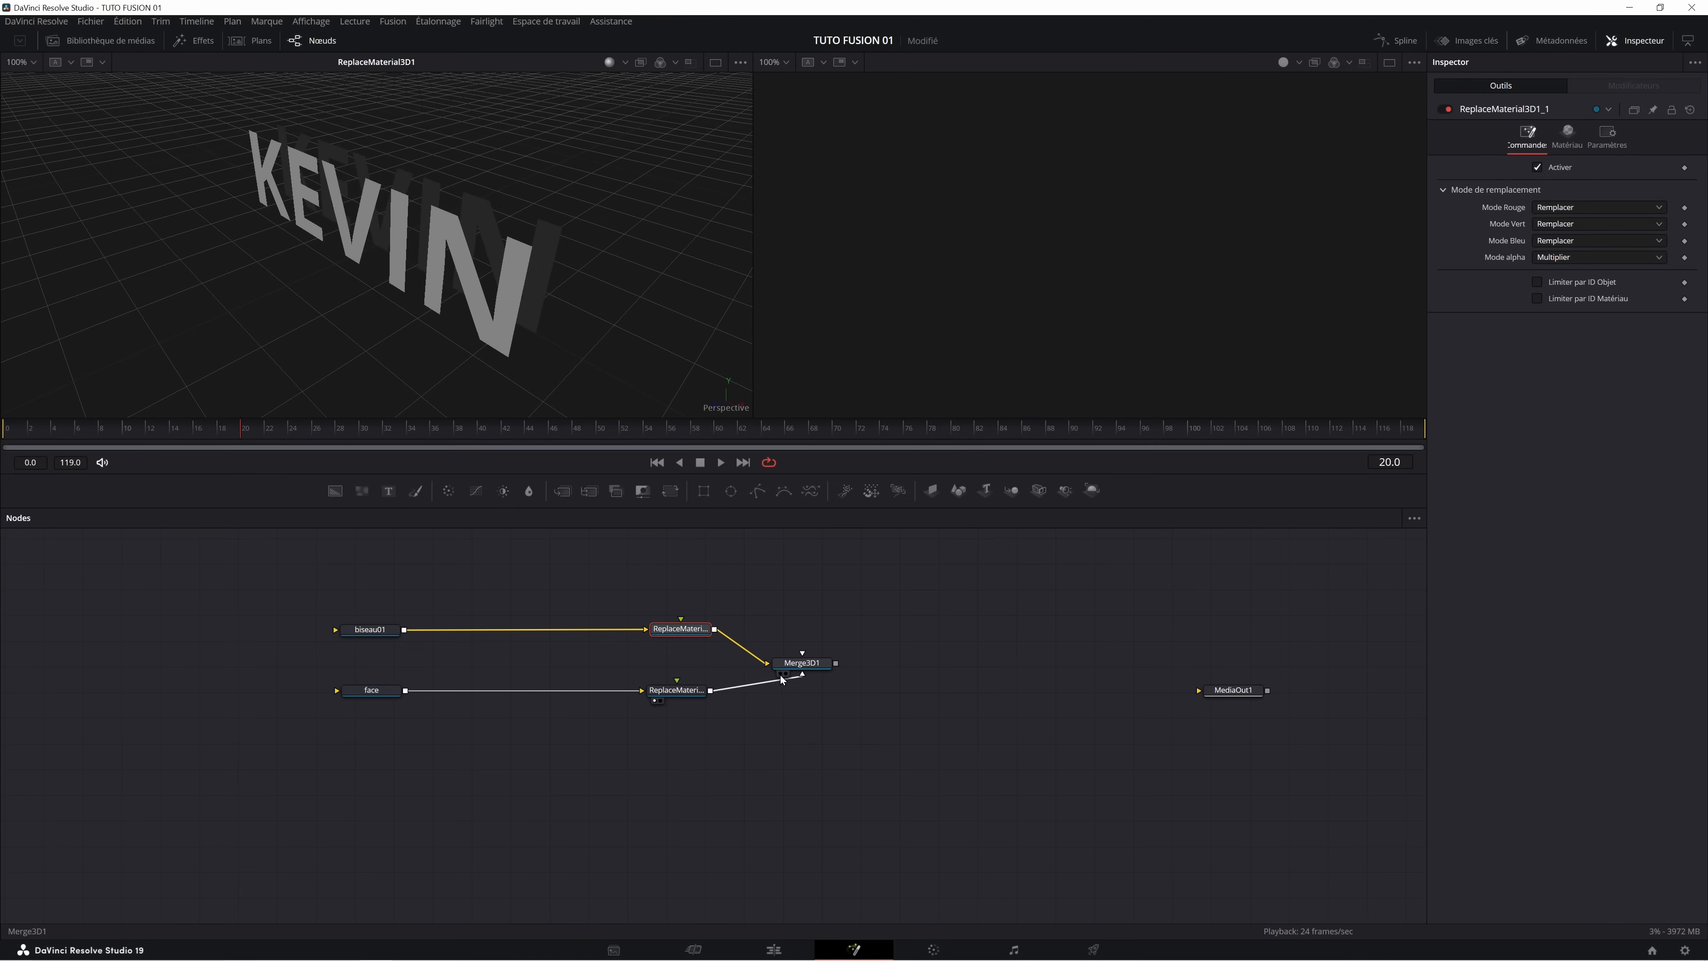
pyautogui.click(1306, 524)
# Duplicate biseau01 together with its replace-material node and place the copied branch above the original.
pyautogui.moveTo(324, 594); pyautogui.dragTo(683, 647)
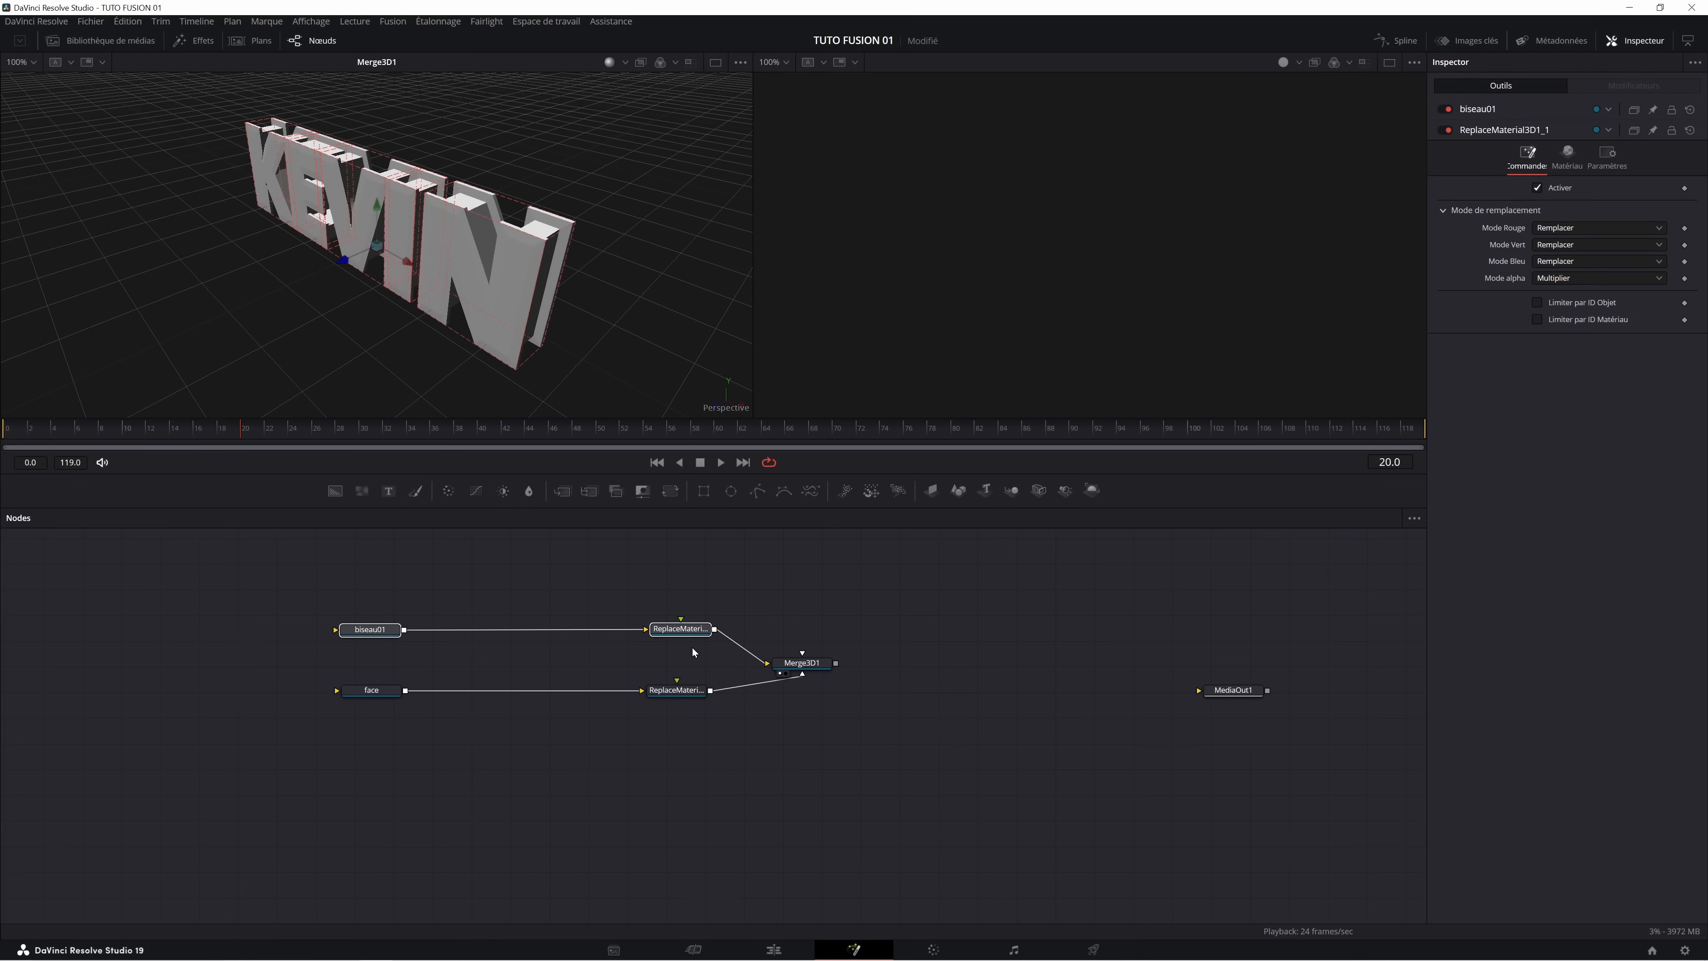
pyautogui.hotkey('ctrl', 'c')
pyautogui.hotkey('ctrl', 'v')
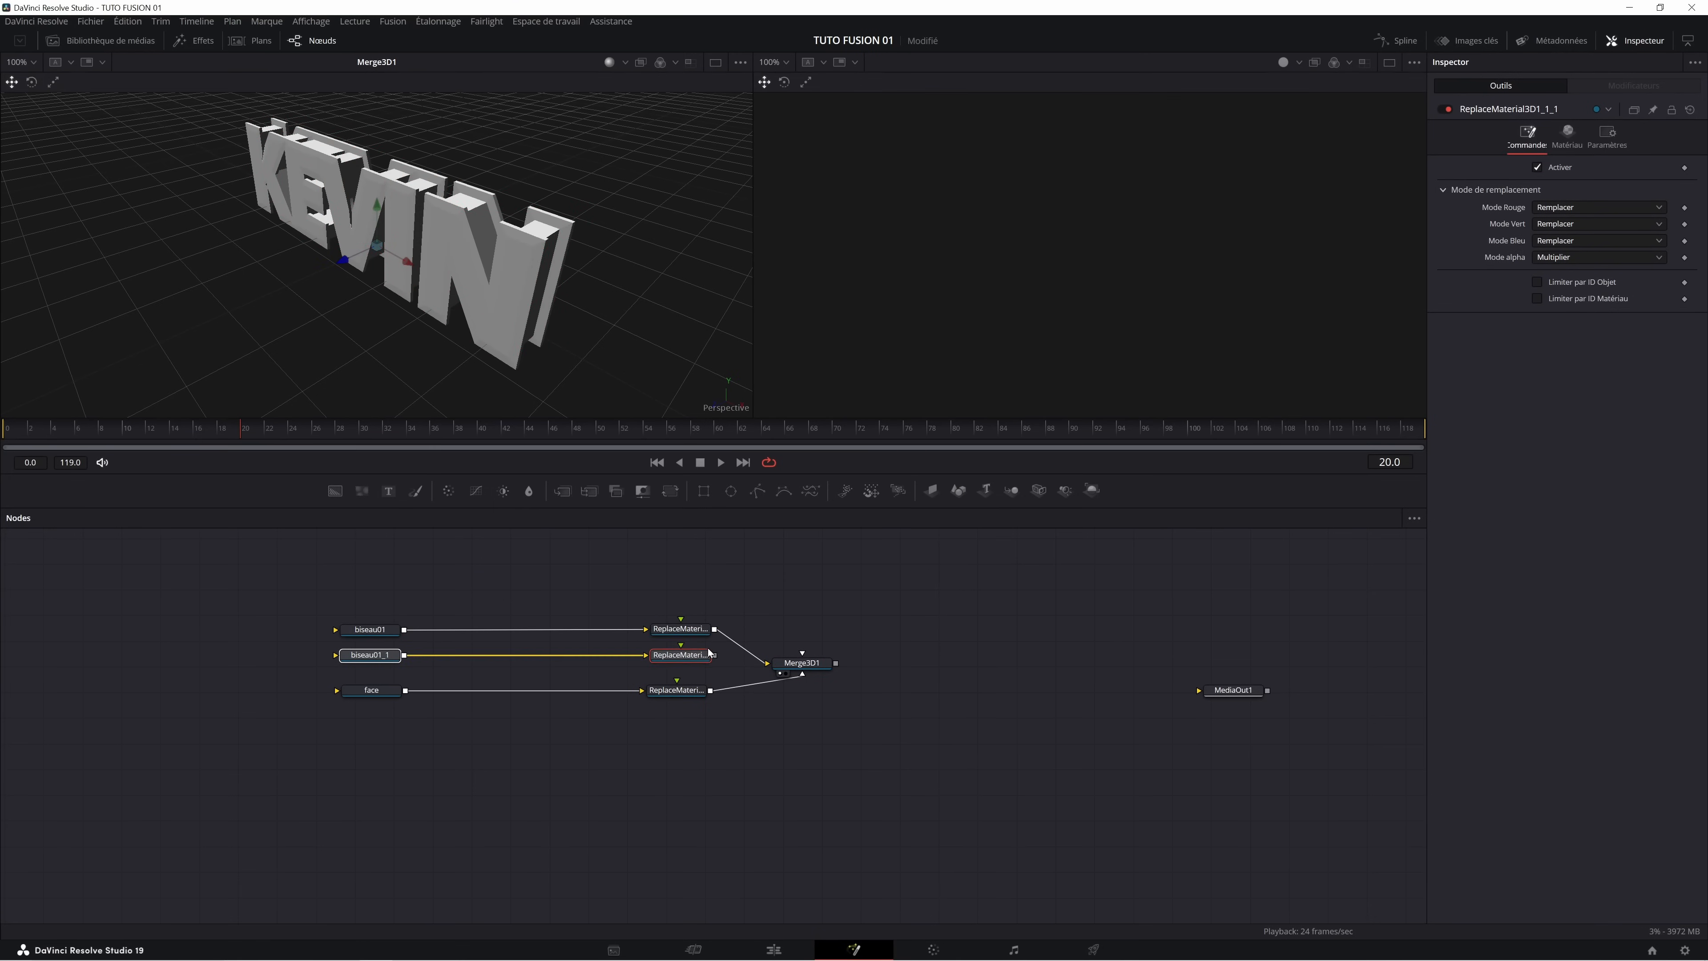
pyautogui.moveTo(692, 651); pyautogui.dragTo(687, 591)
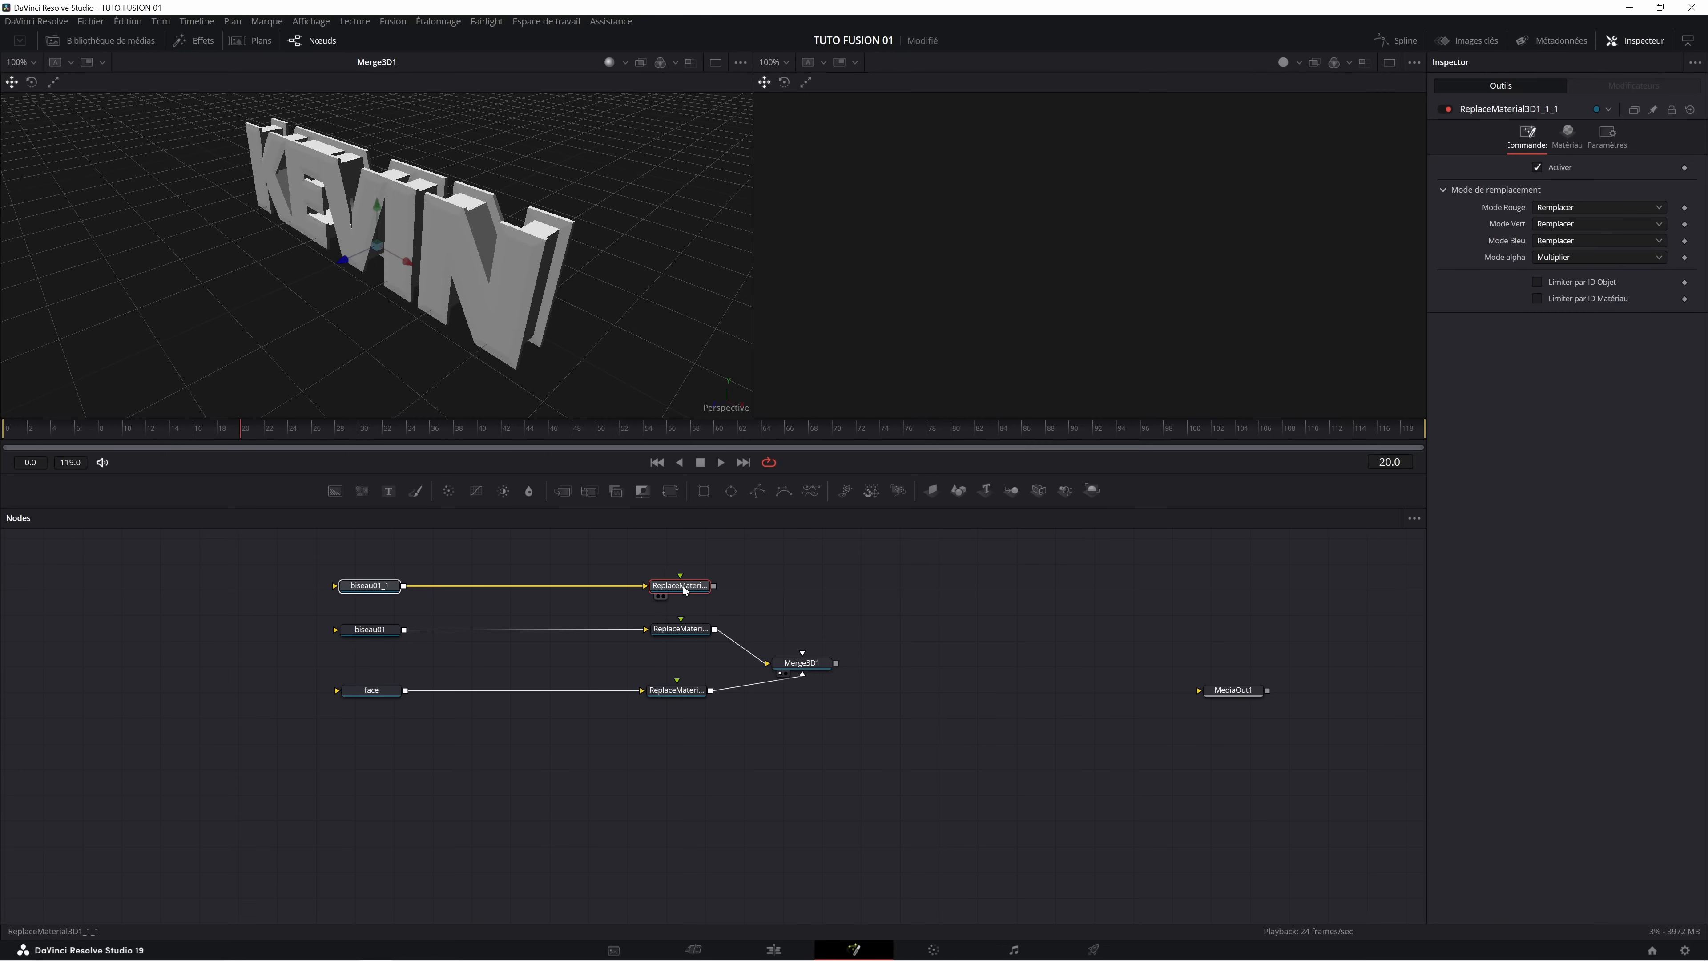
# Rename the duplicated text node as tranche and display it in the first viewer.
pyautogui.click(357, 584)
pyautogui.press('F2')
pyautogui.write('tranche')
pyautogui.press('Return')
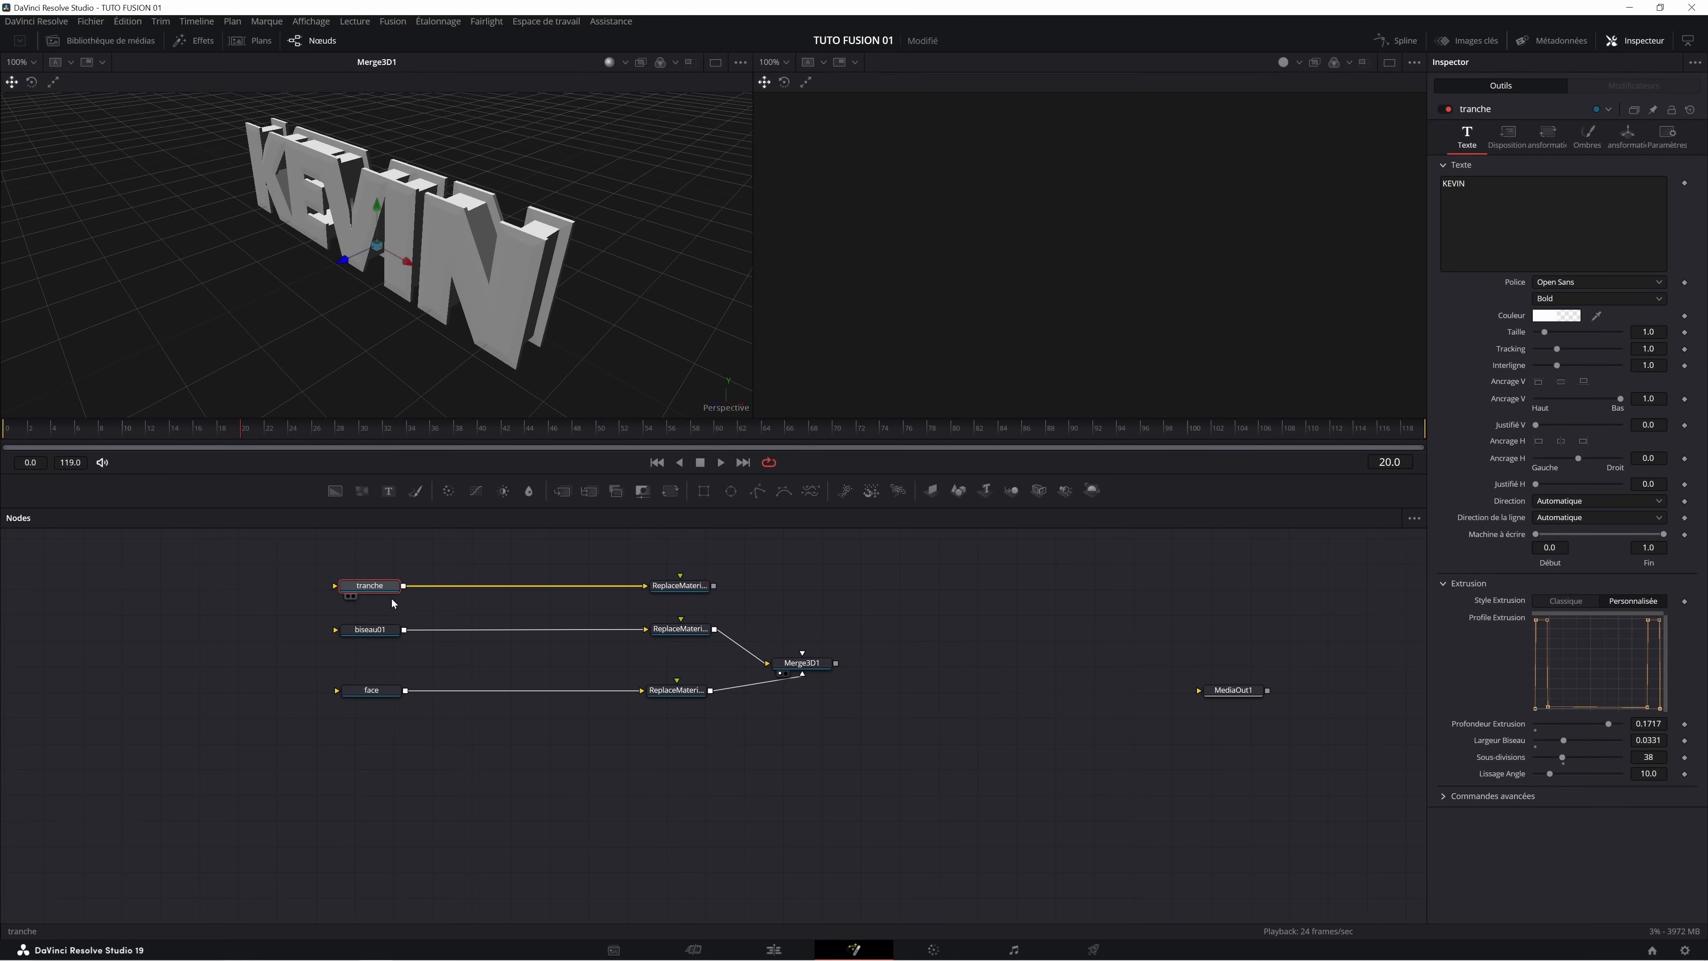
pyautogui.click(347, 598)
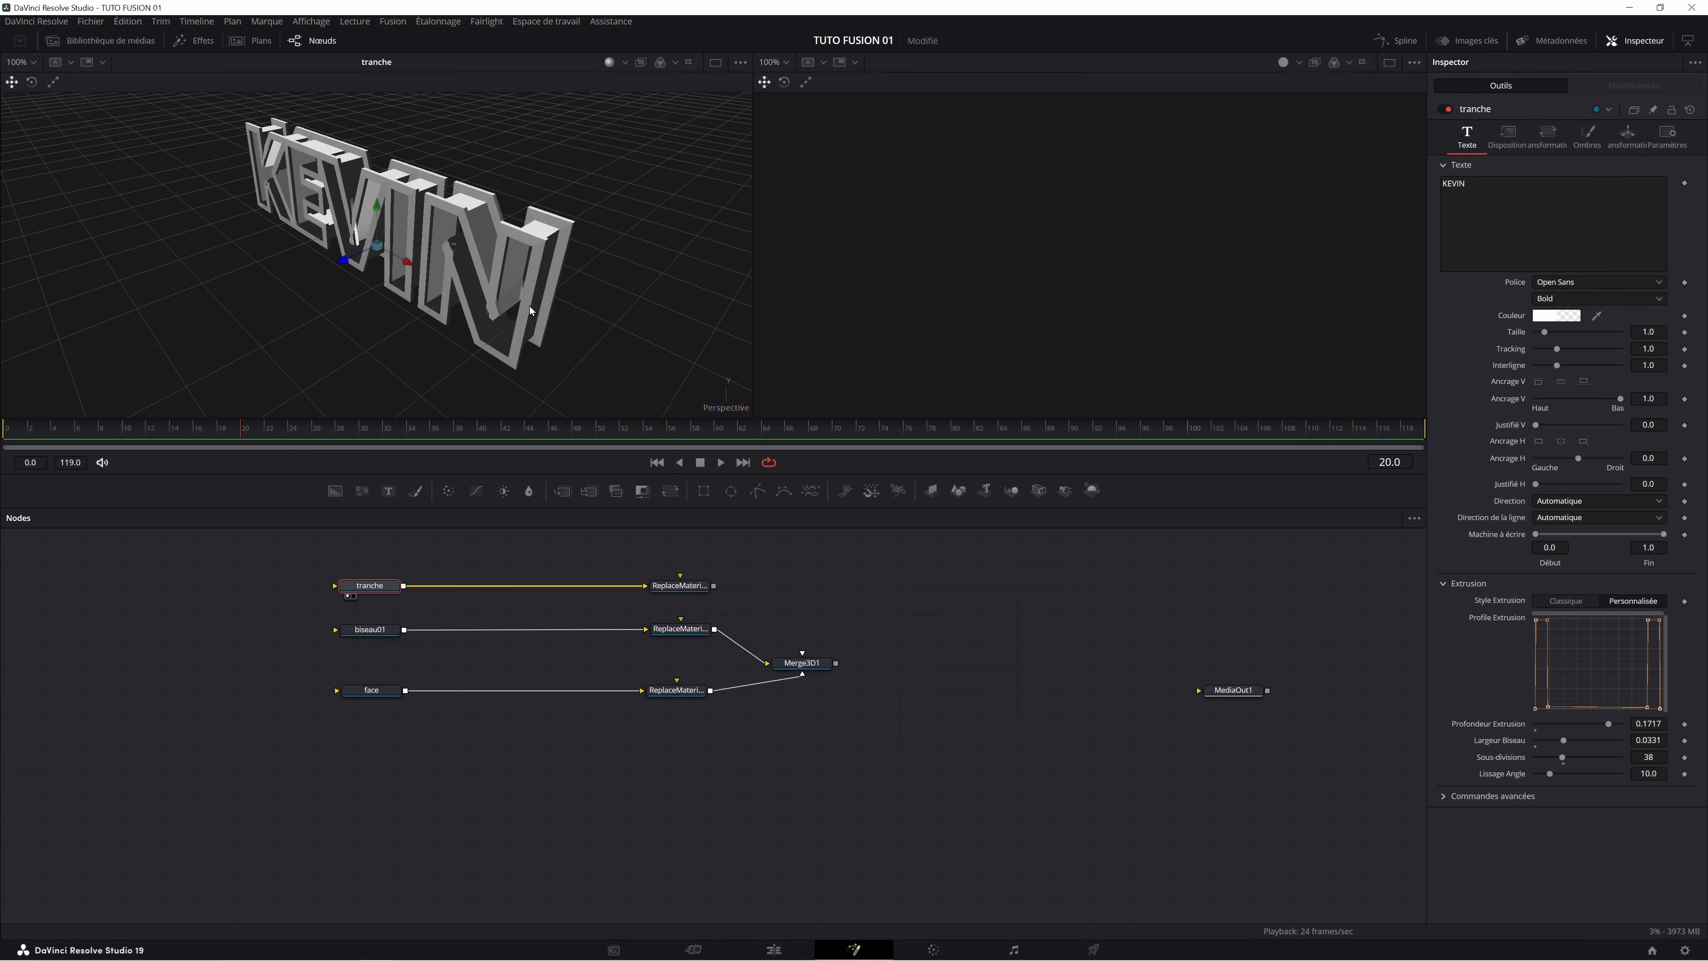
# Reshape tranche's extrusion profile by lowering both outer point pairs to about 0.34 and raising the two inner points to about 0.88.
pyautogui.click(1395, 41)
pyautogui.moveTo(967, 602); pyautogui.dragTo(1045, 651)
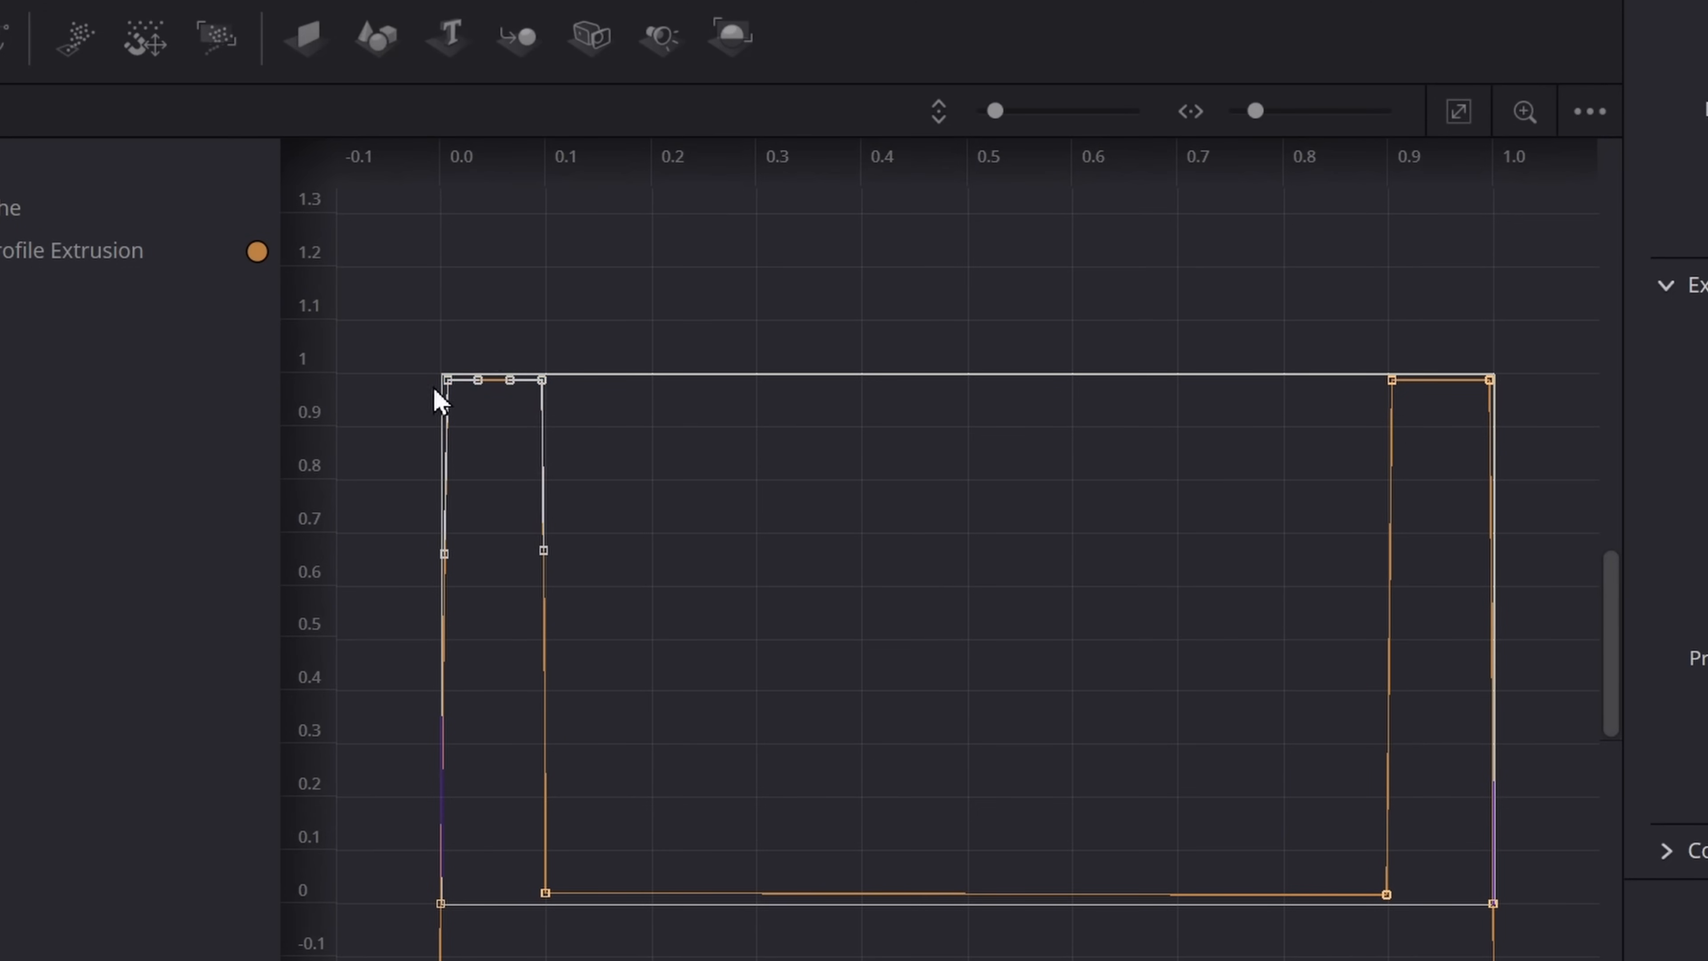
pyautogui.moveTo(438, 386); pyautogui.dragTo(397, 732)
pyautogui.moveTo(1347, 320); pyautogui.dragTo(1584, 514)
pyautogui.moveTo(1389, 382); pyautogui.dragTo(1389, 725)
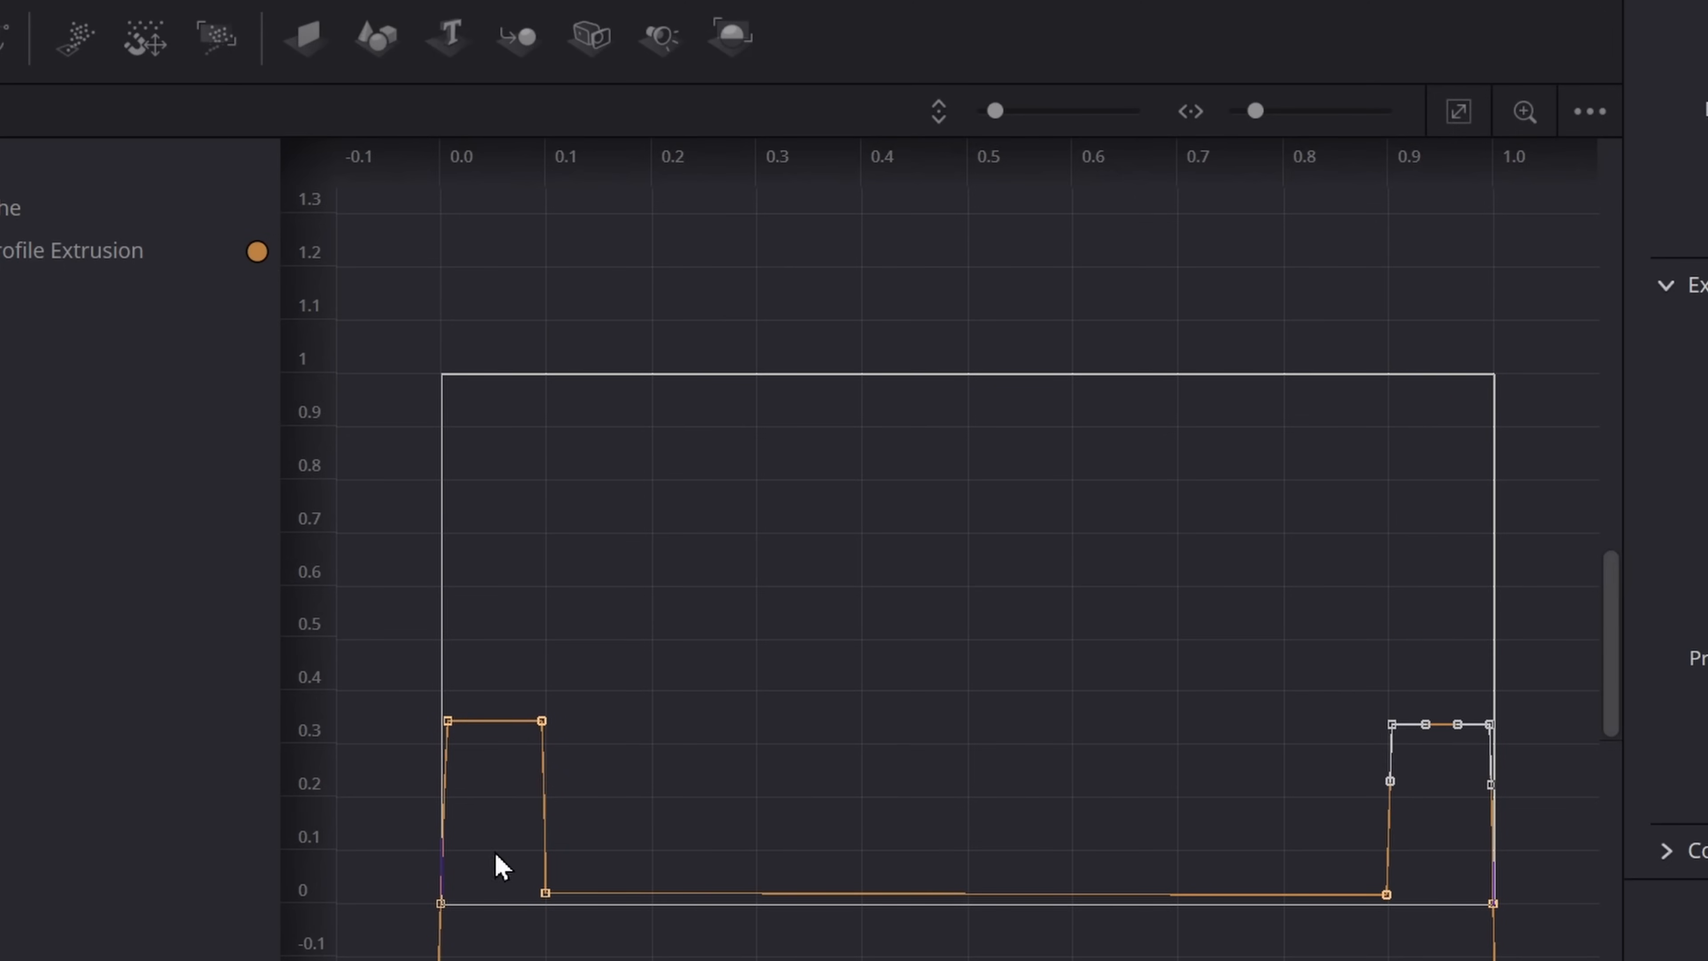
pyautogui.moveTo(490, 852); pyautogui.dragTo(1451, 954)
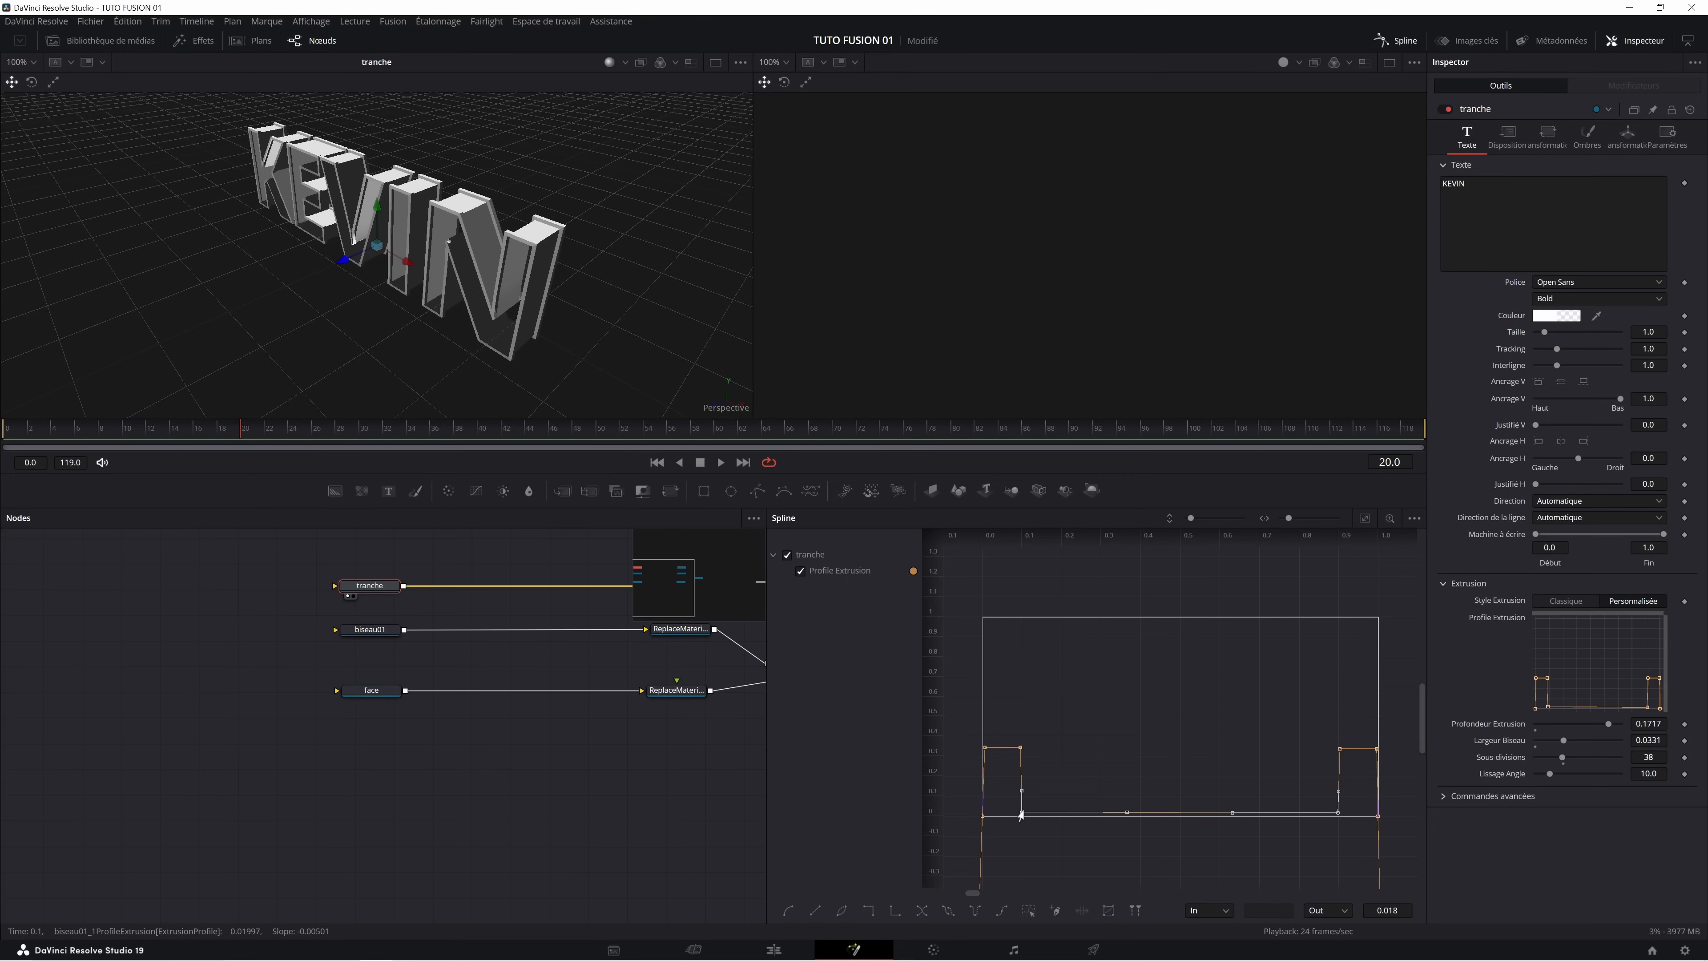
pyautogui.moveTo(1021, 815); pyautogui.dragTo(1022, 640)
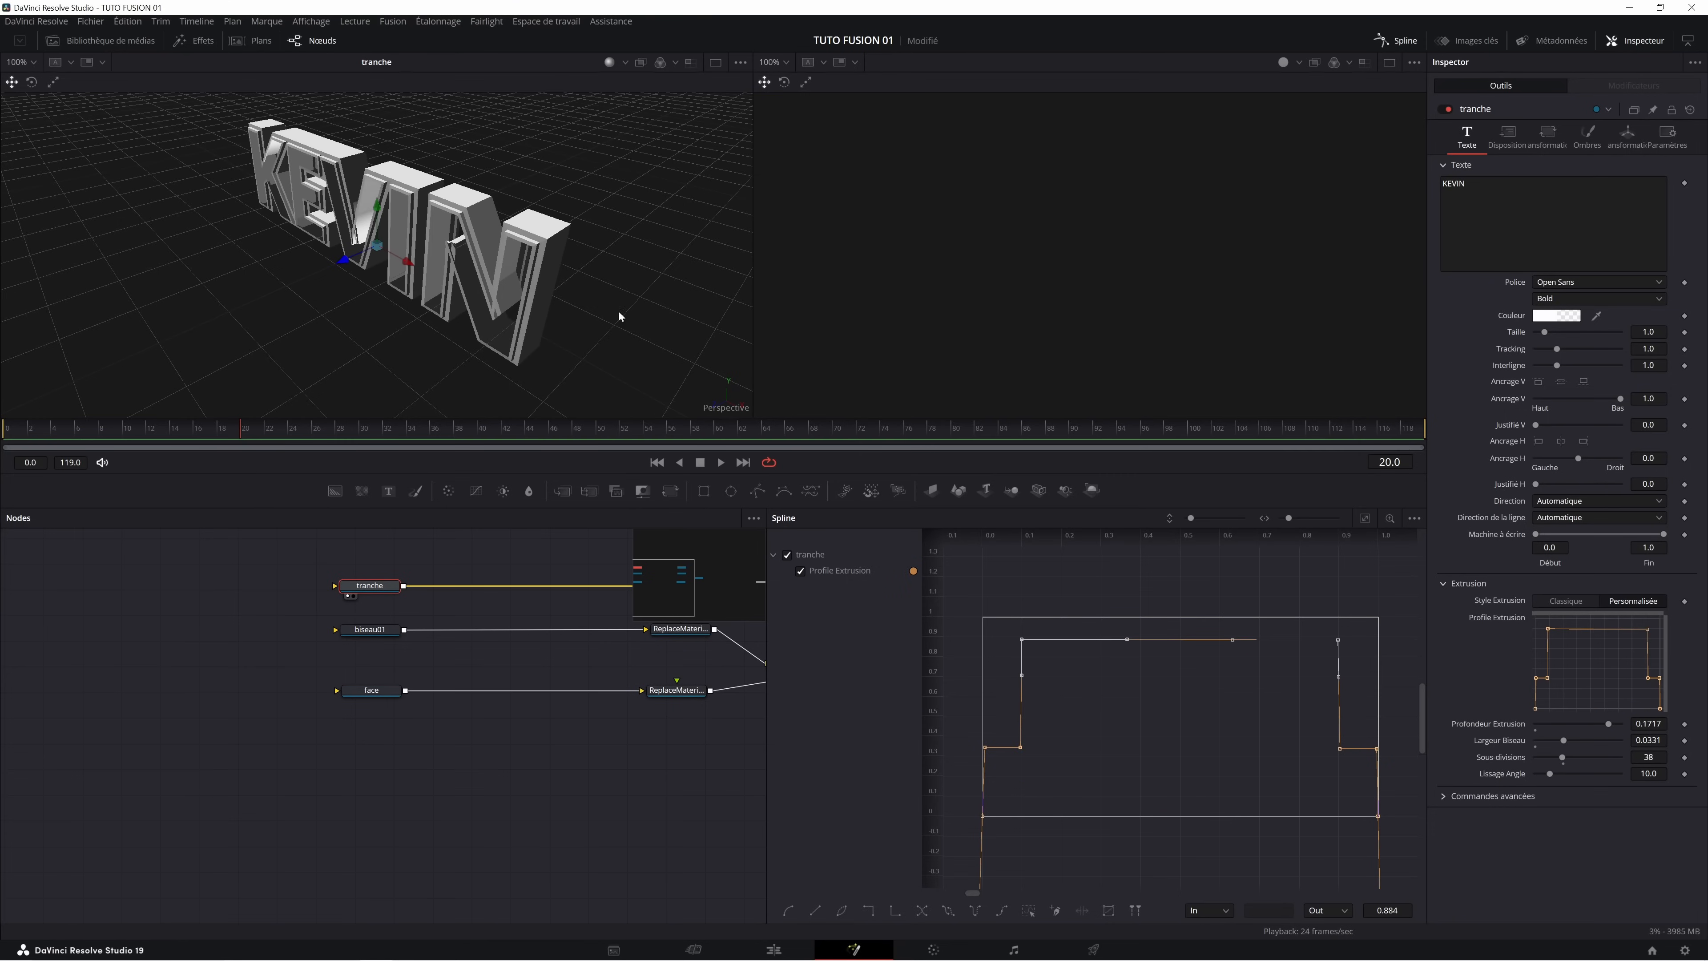
# Display Merge3D1 in the first viewer and connect the tranche branch's replace-material node to it.
pyautogui.hscroll(5, 536, 712)
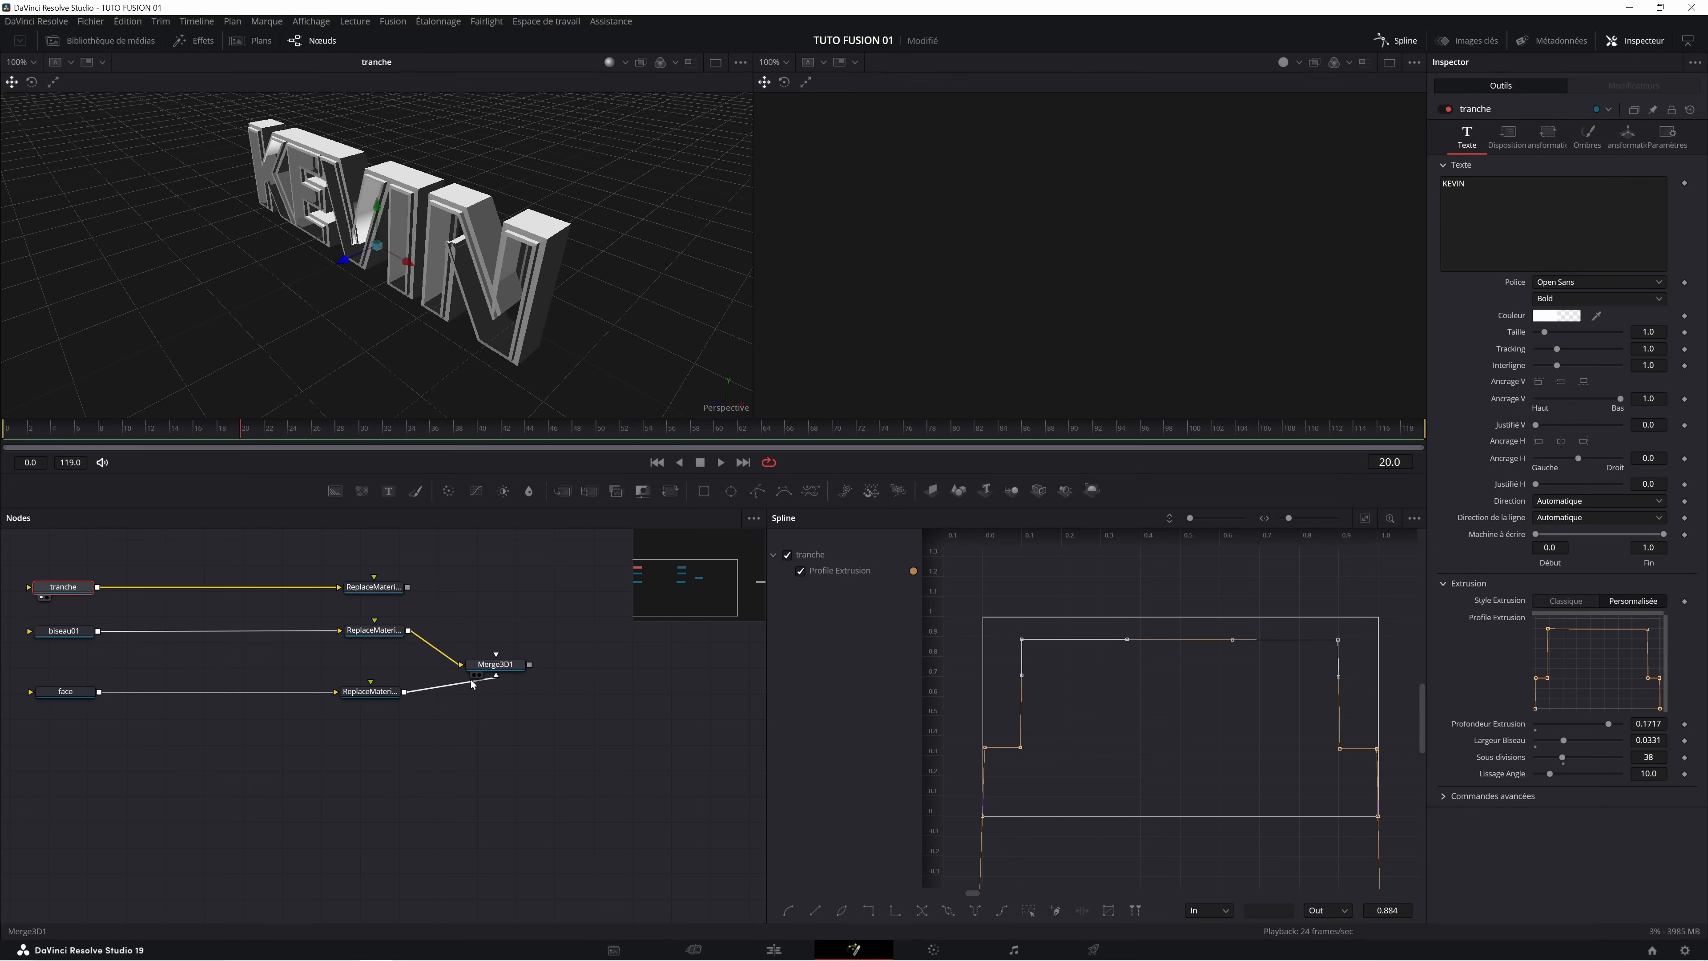
pyautogui.click(474, 675)
pyautogui.moveTo(408, 588); pyautogui.dragTo(495, 666)
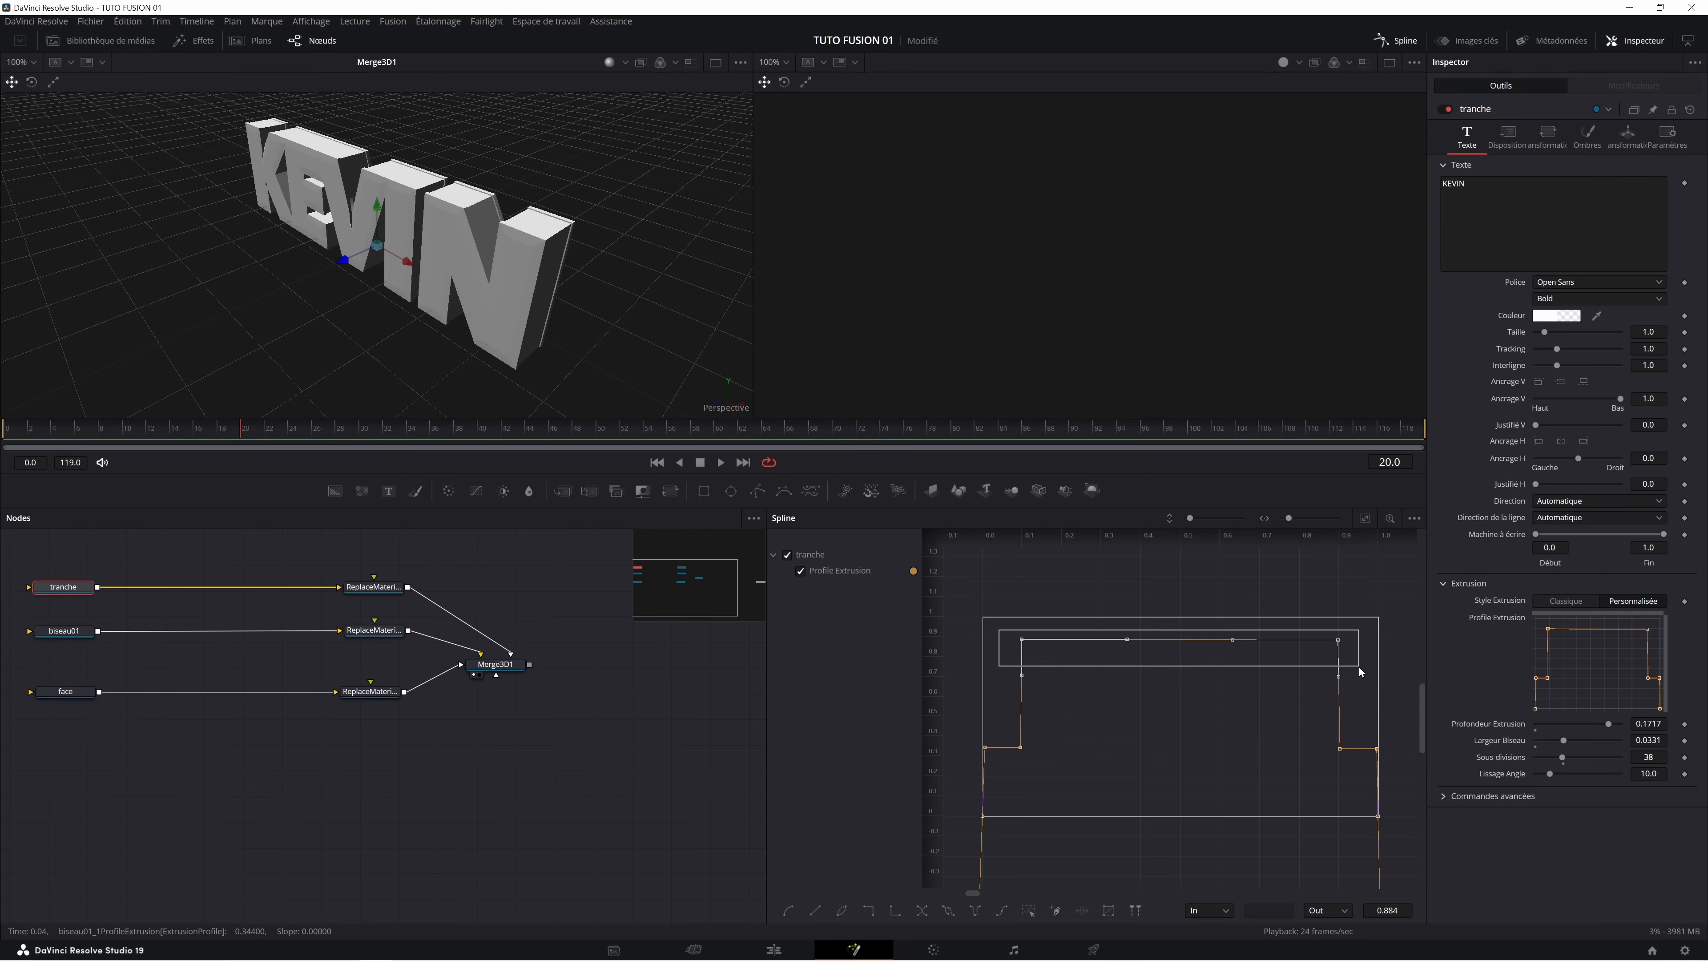
# Raise the two inner points of tranche's extrusion profile to about 0.98.
pyautogui.moveTo(1337, 641); pyautogui.dragTo(1337, 633)
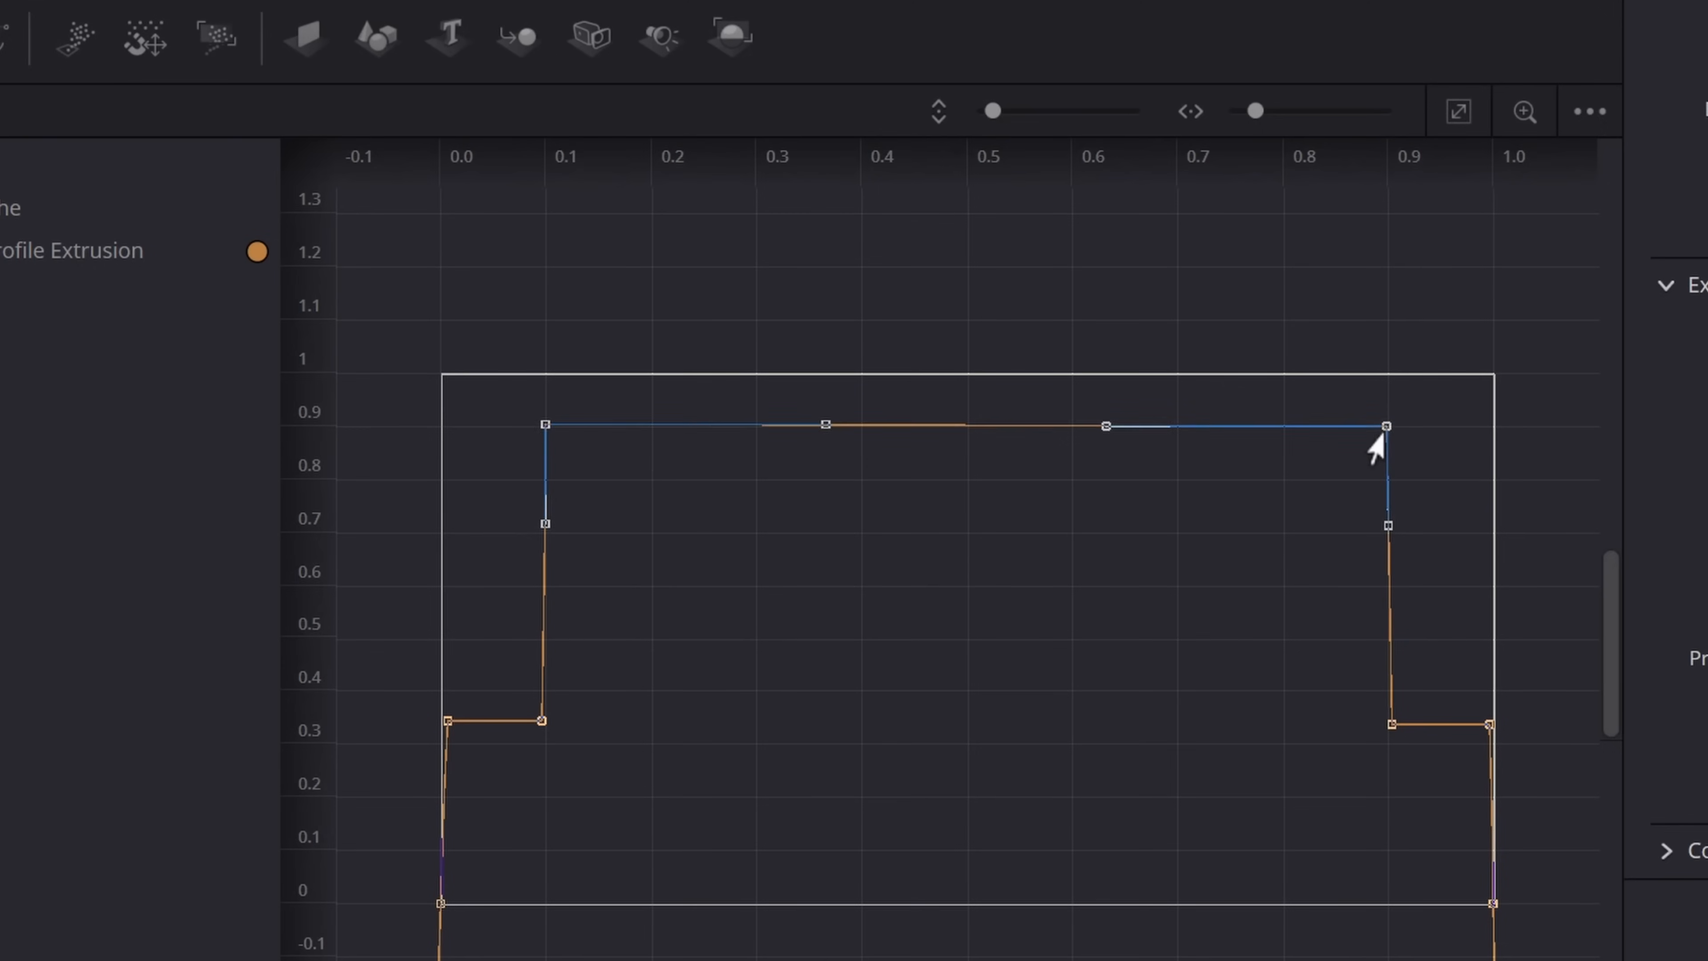
pyautogui.moveTo(1373, 421); pyautogui.dragTo(1376, 402)
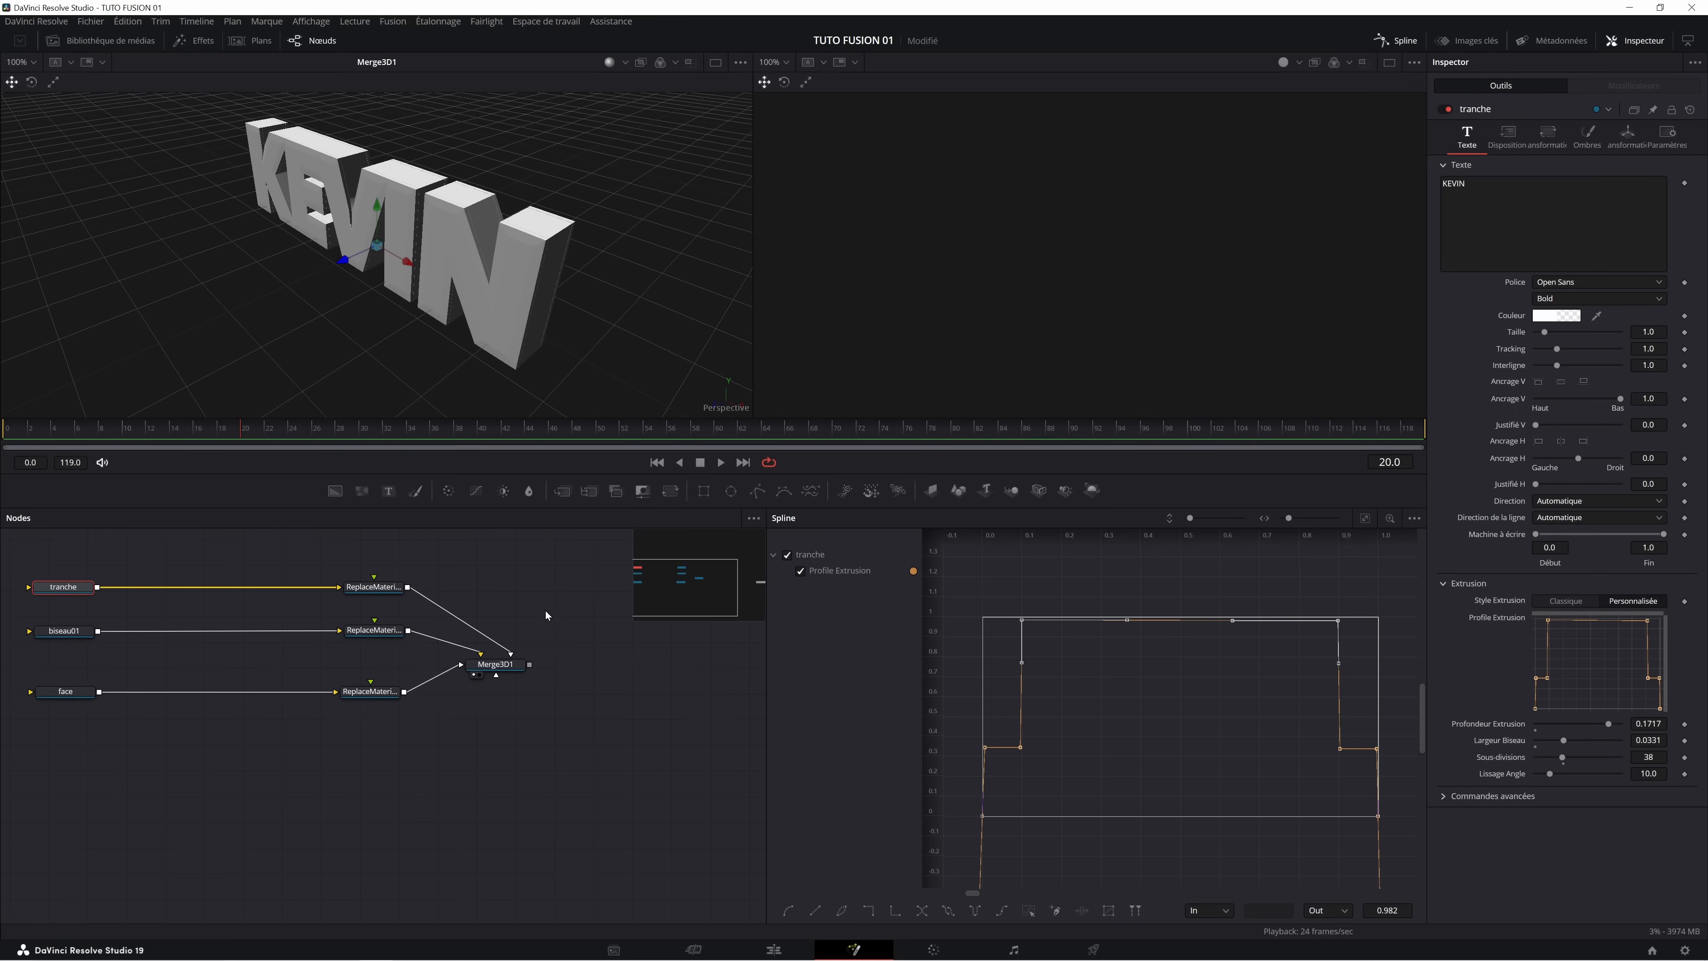
# Smooth both pairs of raised outer points on biseau01's extrusion profile to round the bevel.
pyautogui.click(79, 636)
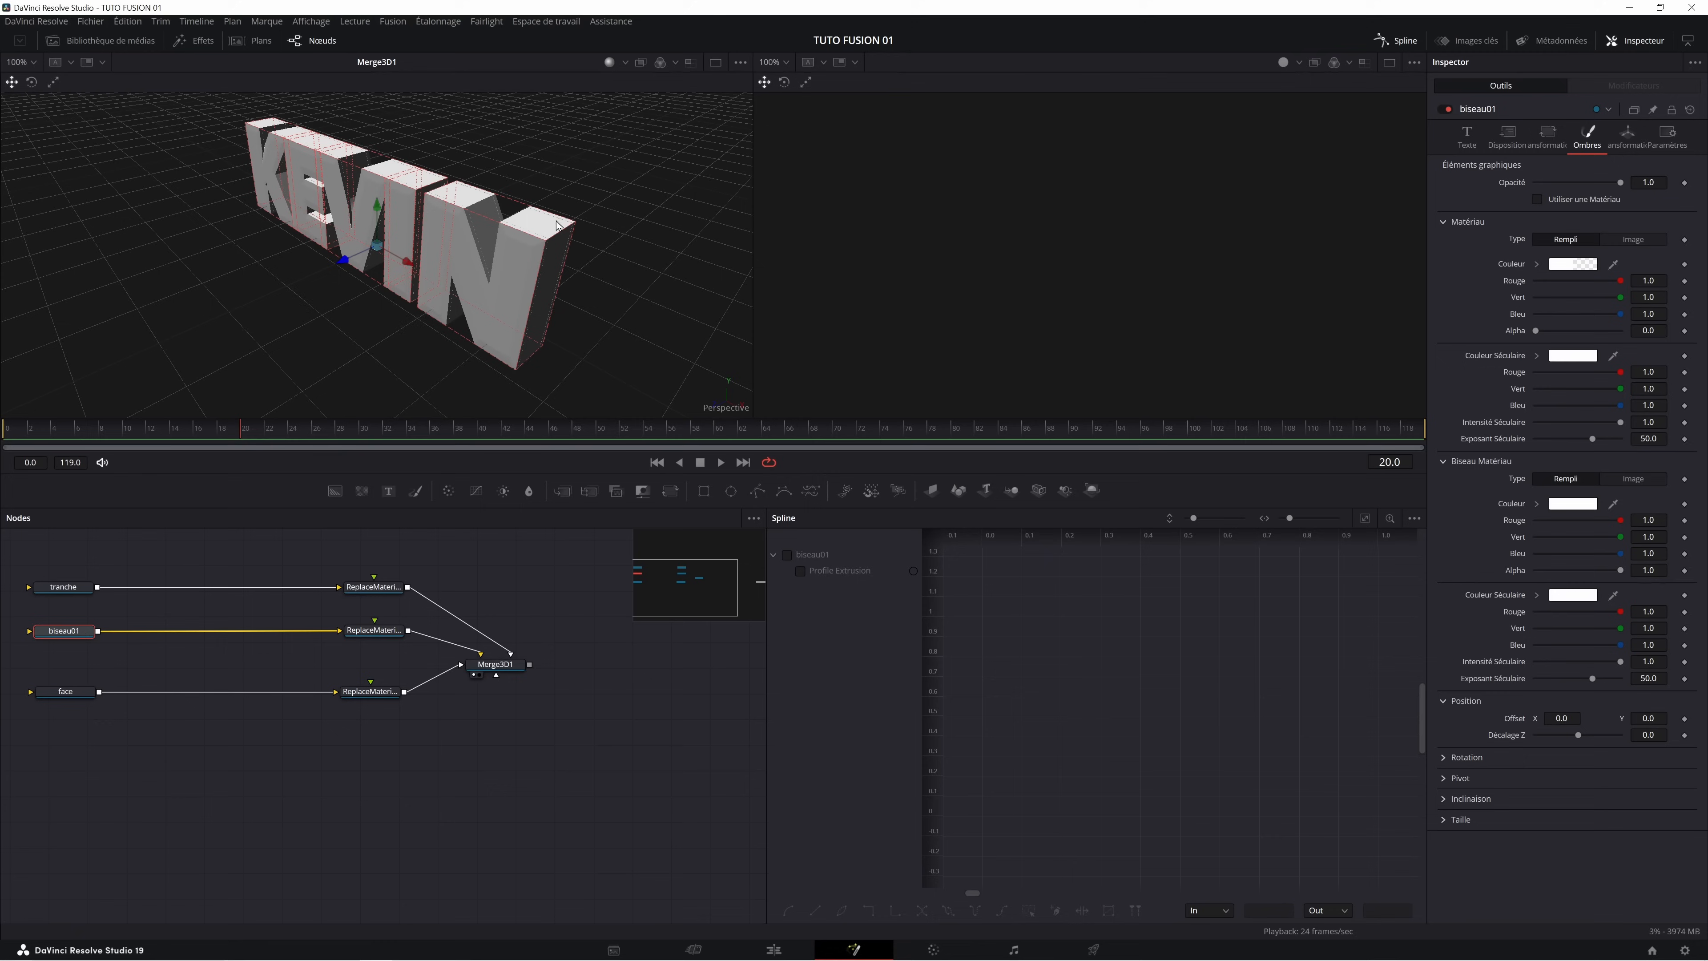
pyautogui.click(800, 571)
pyautogui.moveTo(1013, 629); pyautogui.dragTo(1044, 637)
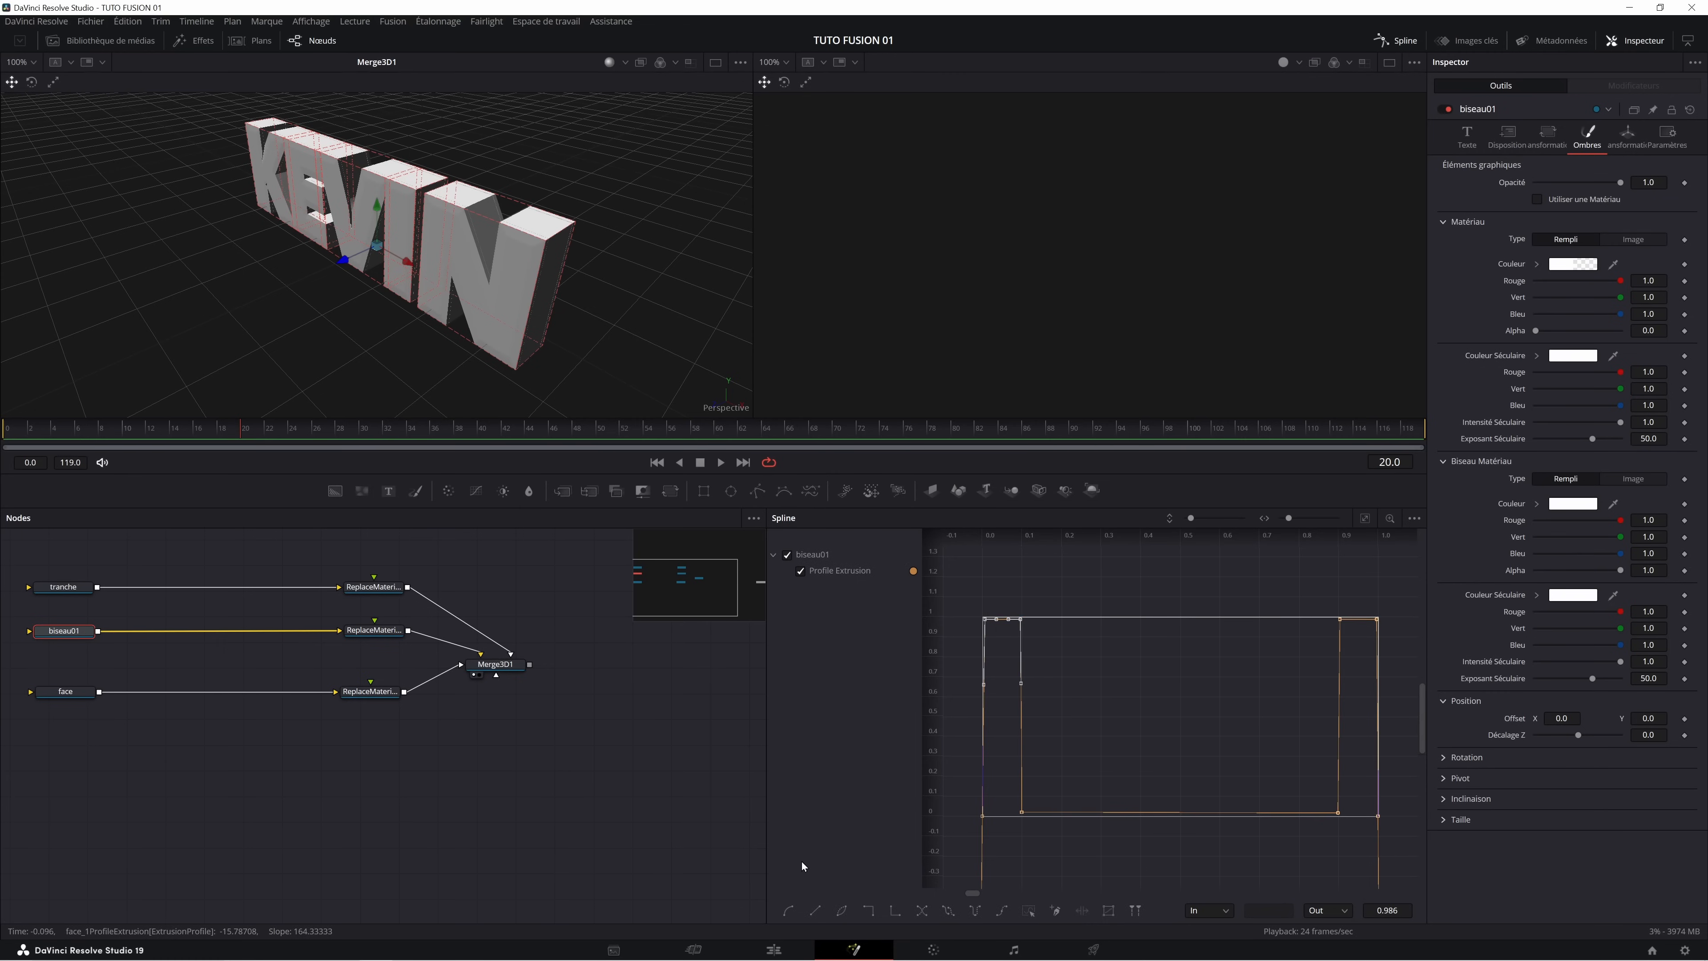
pyautogui.click(789, 912)
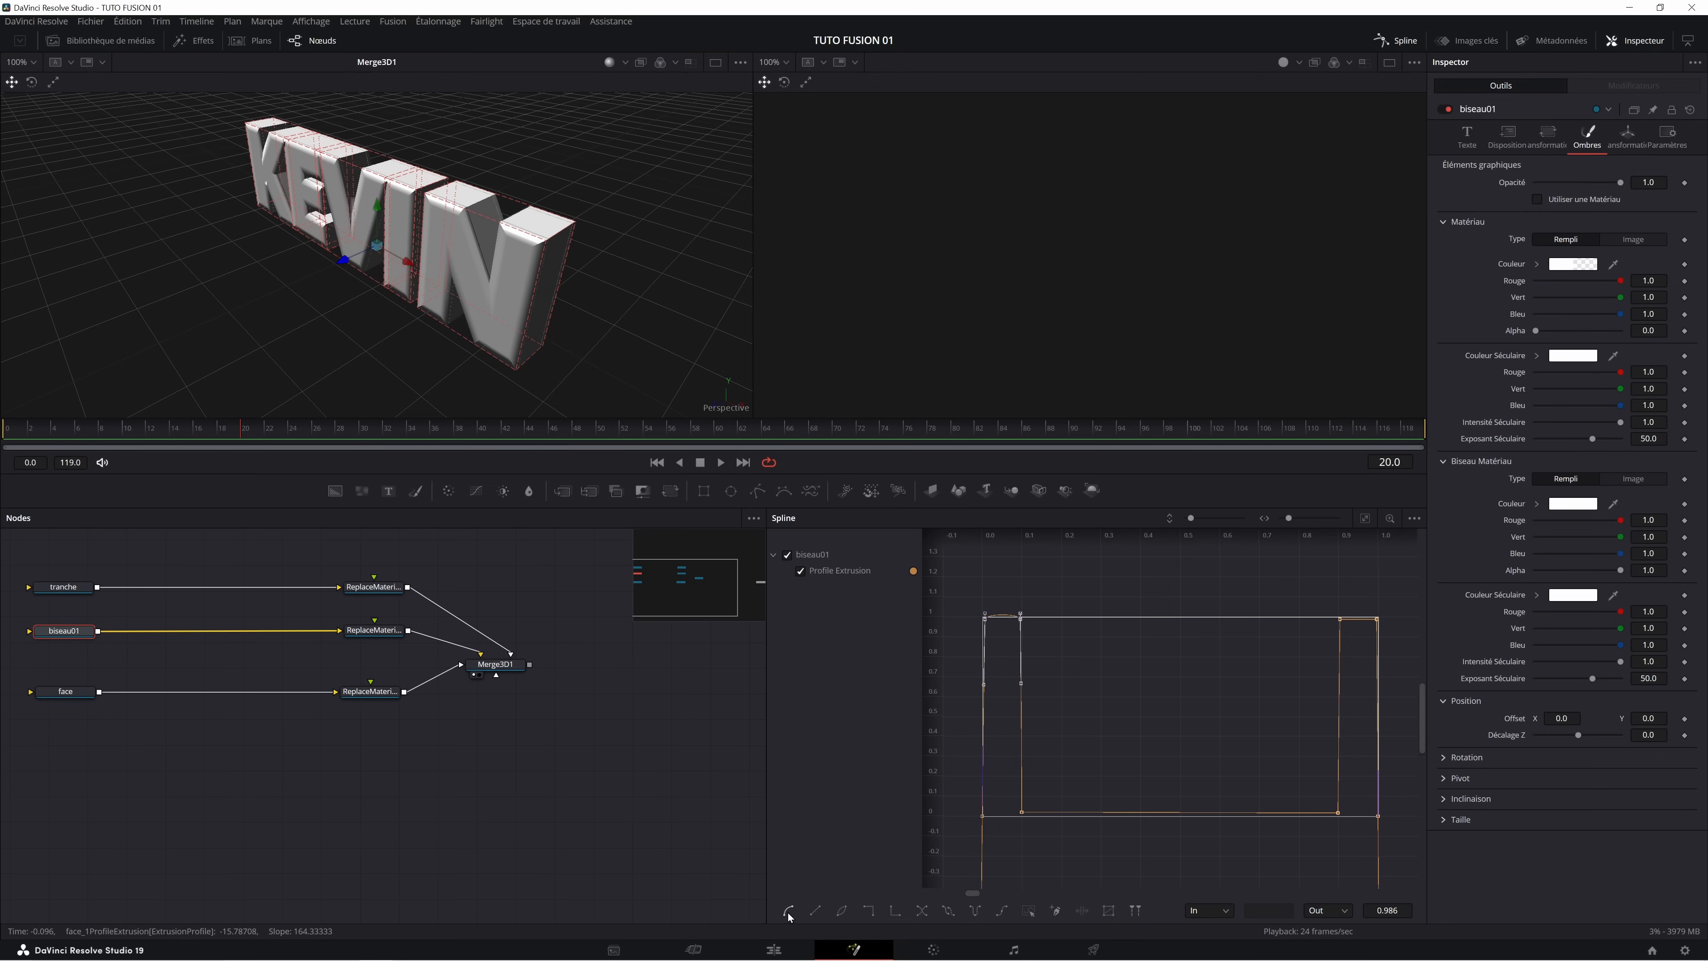
pyautogui.moveTo(1333, 589); pyautogui.dragTo(1383, 650)
pyautogui.hotkey('shift', 's')
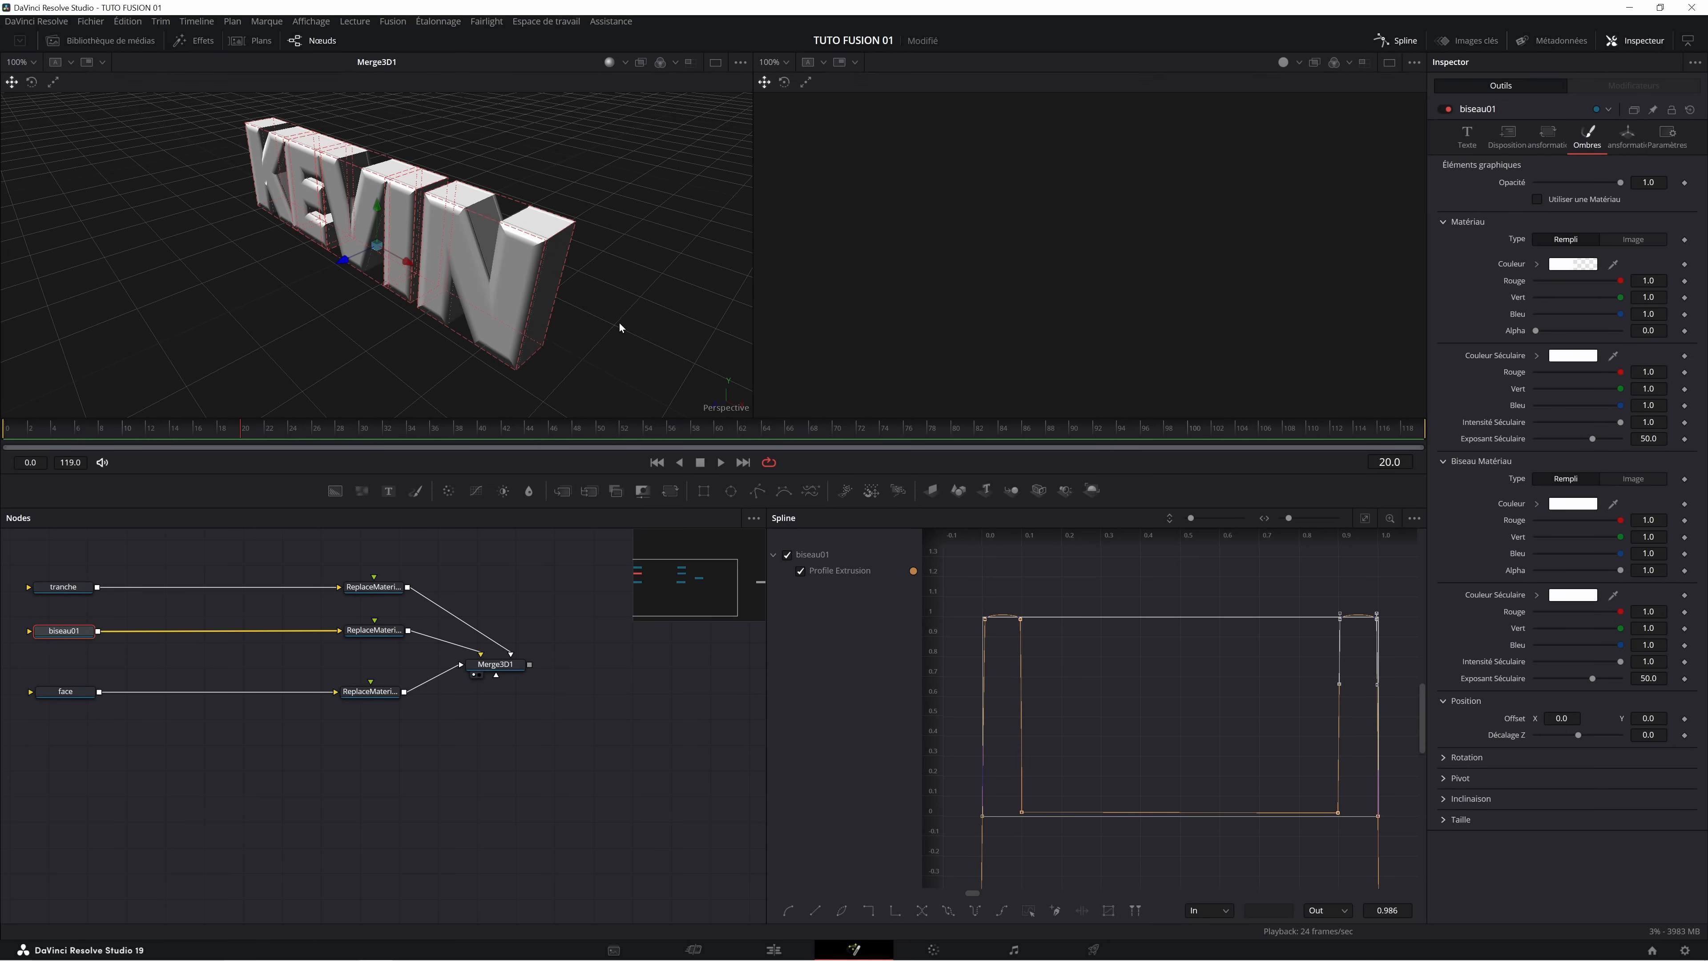
# Examine the merged text's rounded bevels from several angles and clear the node selection.
pyautogui.scroll(3, 619, 320)
pyautogui.scroll(-2, 620, 321)
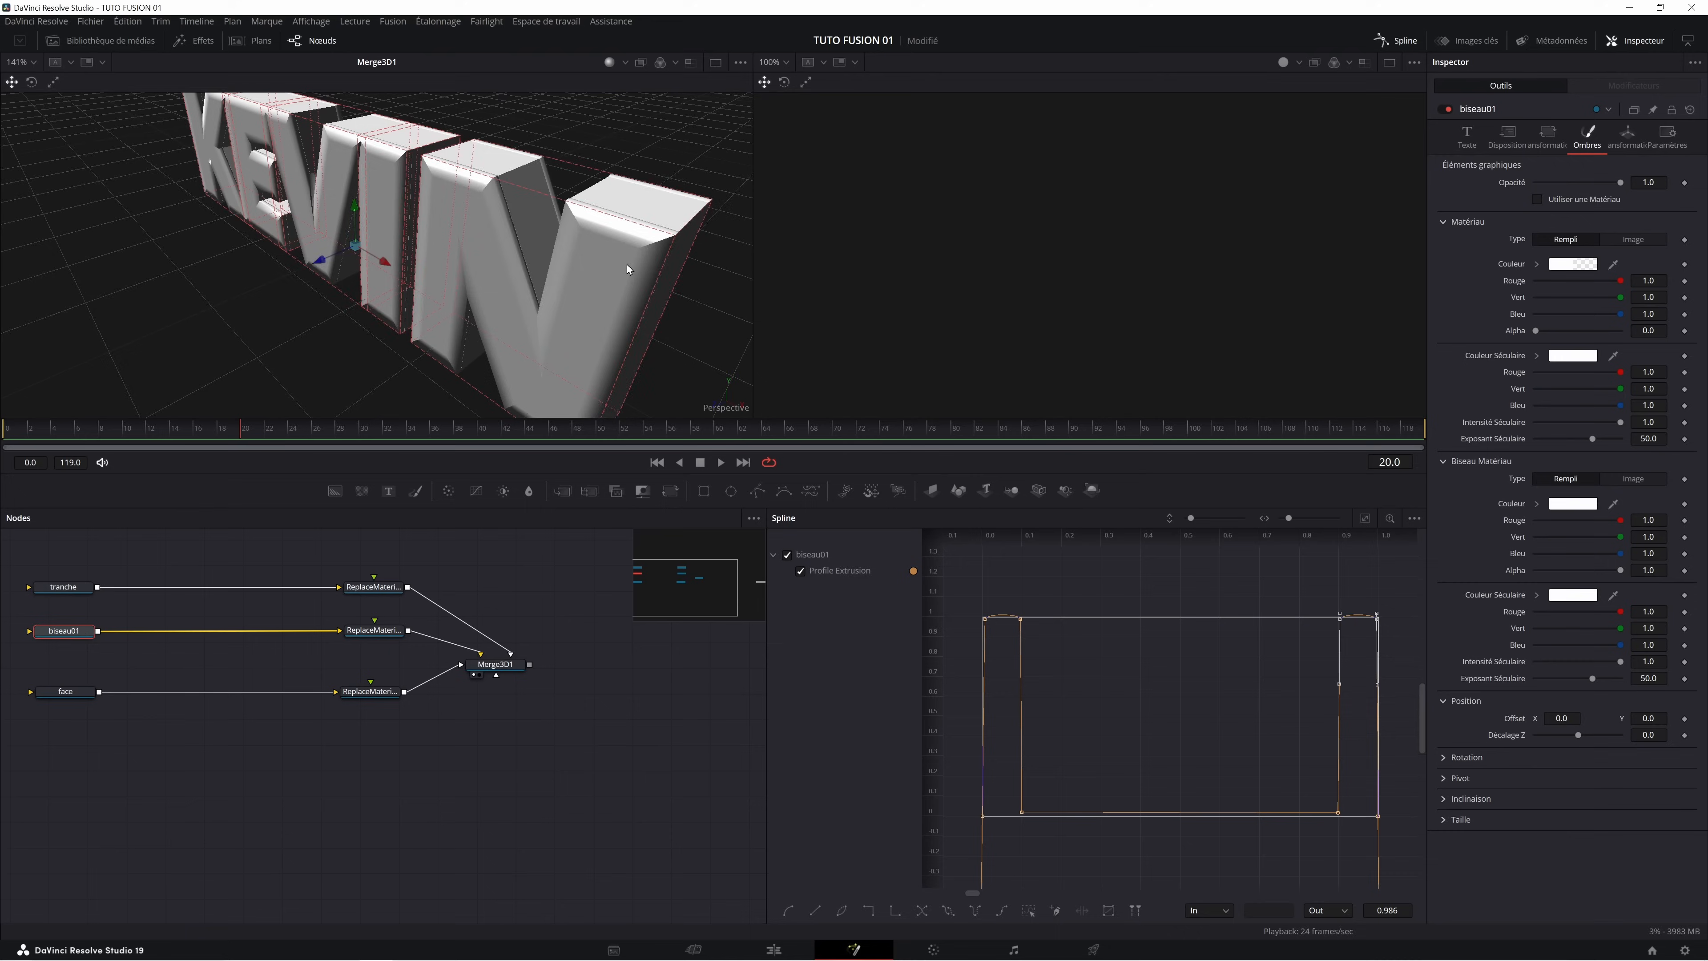
pyautogui.moveTo(628, 269); pyautogui.dragTo(333, 263)
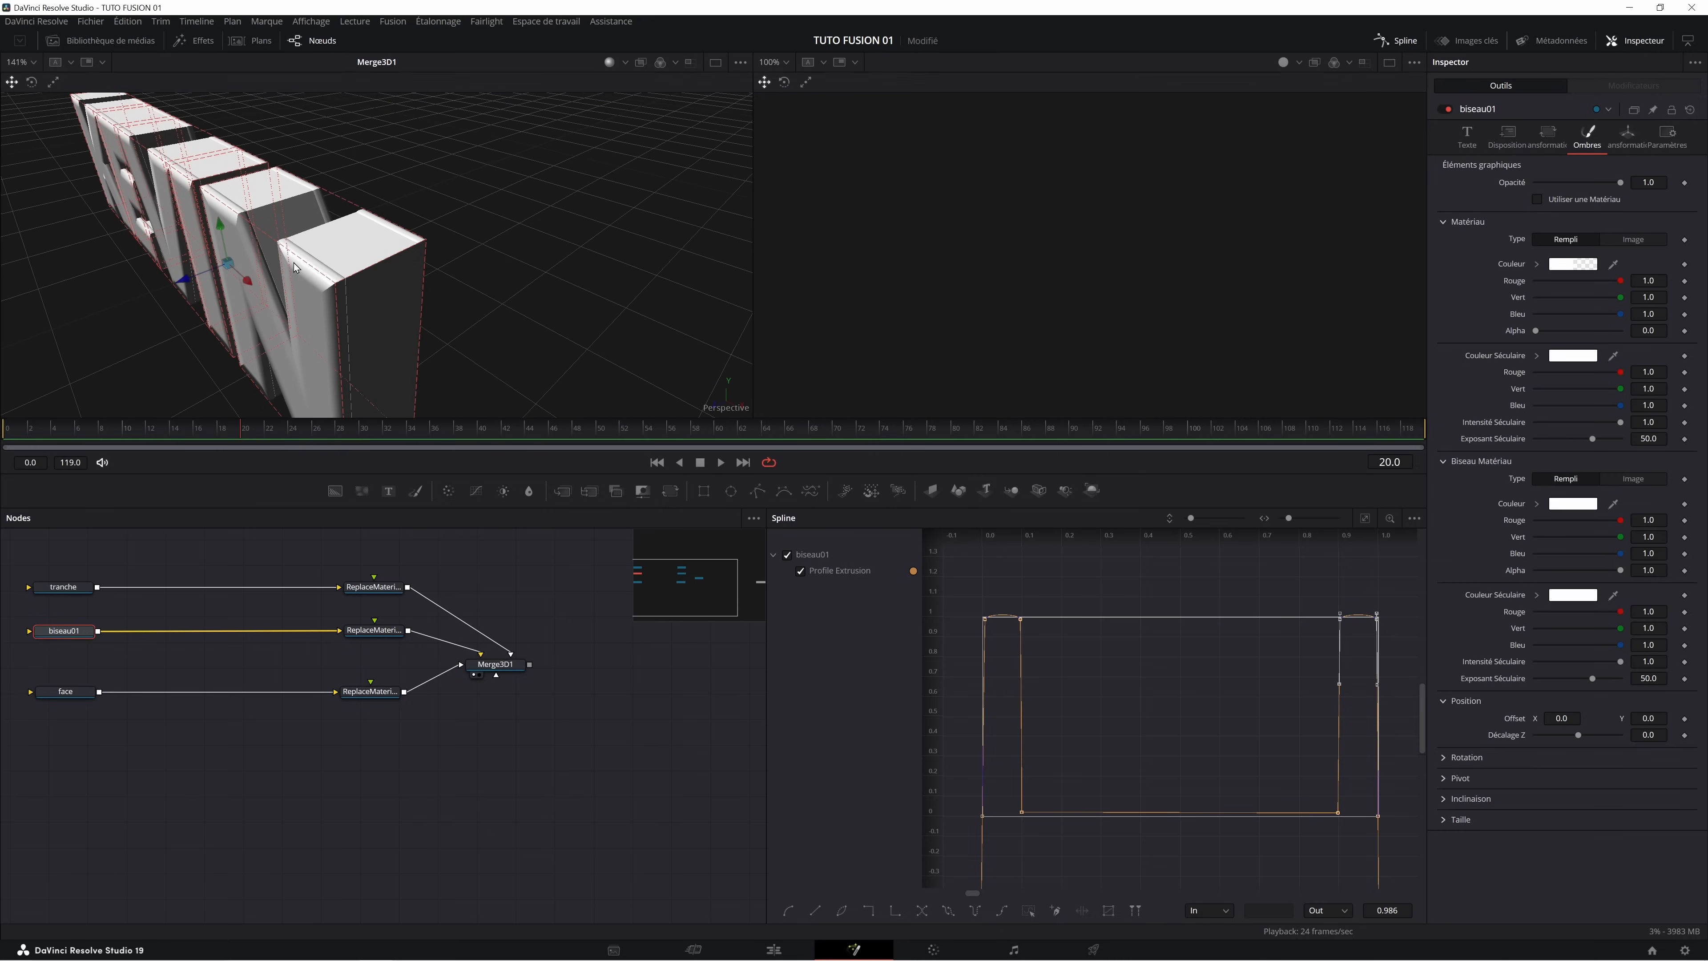
pyautogui.moveTo(368, 273); pyautogui.dragTo(608, 248)
pyautogui.scroll(-5, 590, 260)
pyautogui.moveTo(485, 319); pyautogui.dragTo(313, 154)
pyautogui.scroll(4, 313, 154)
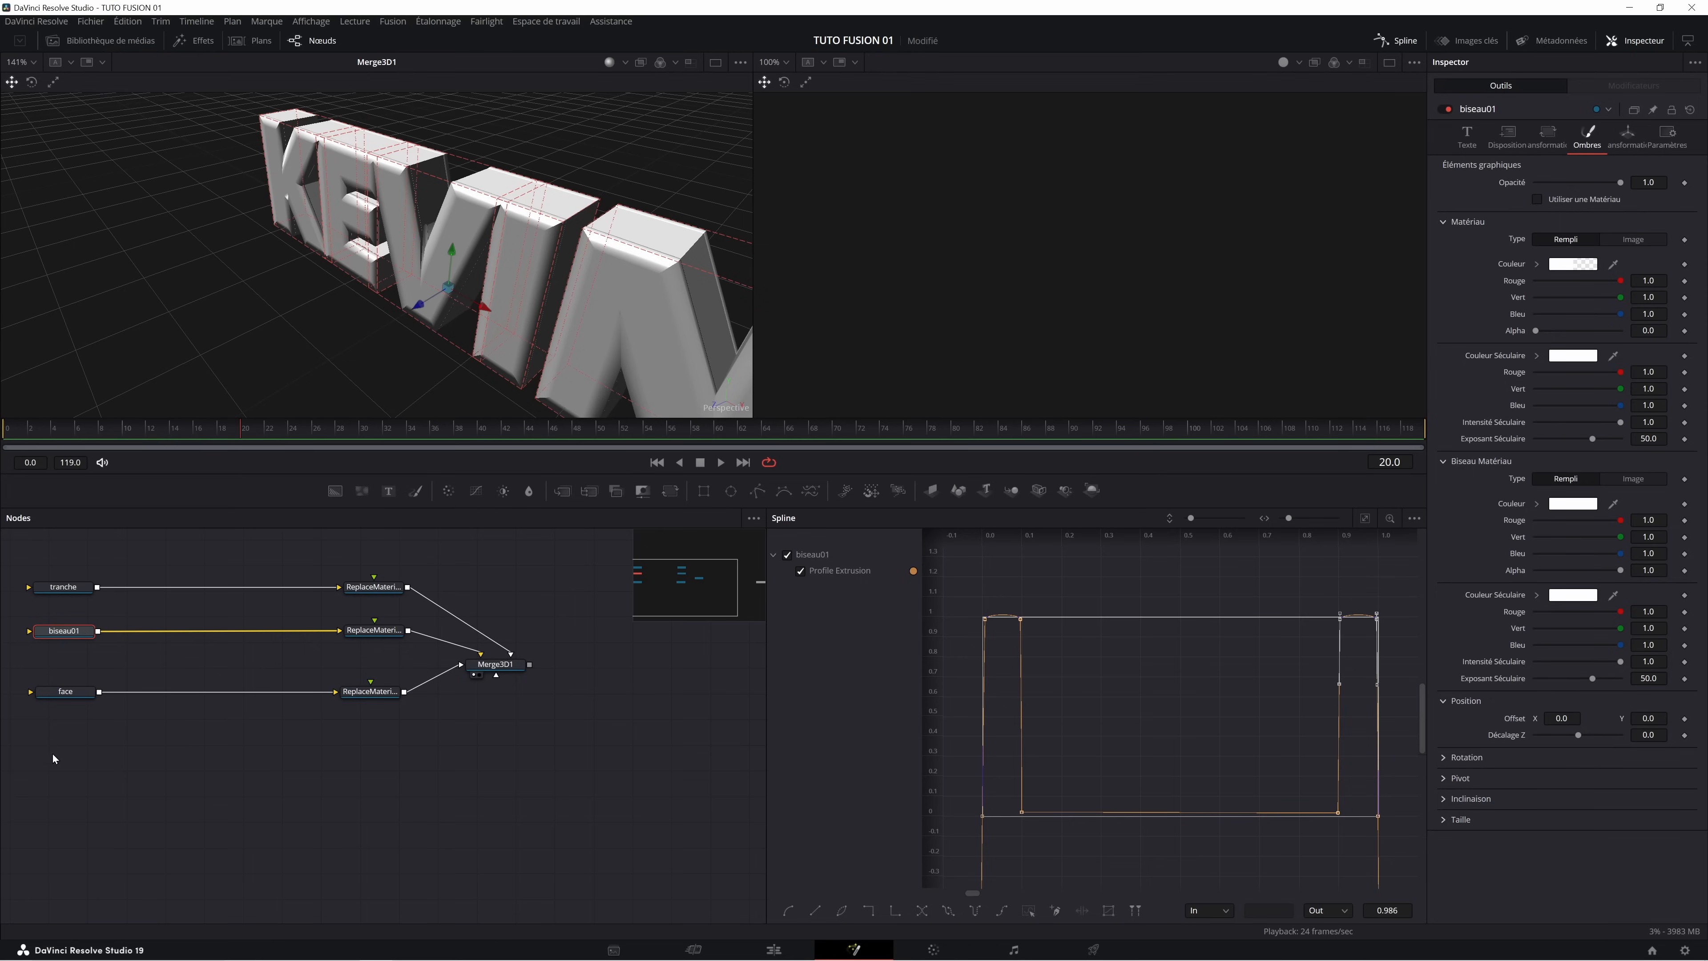
pyautogui.click(89, 754)
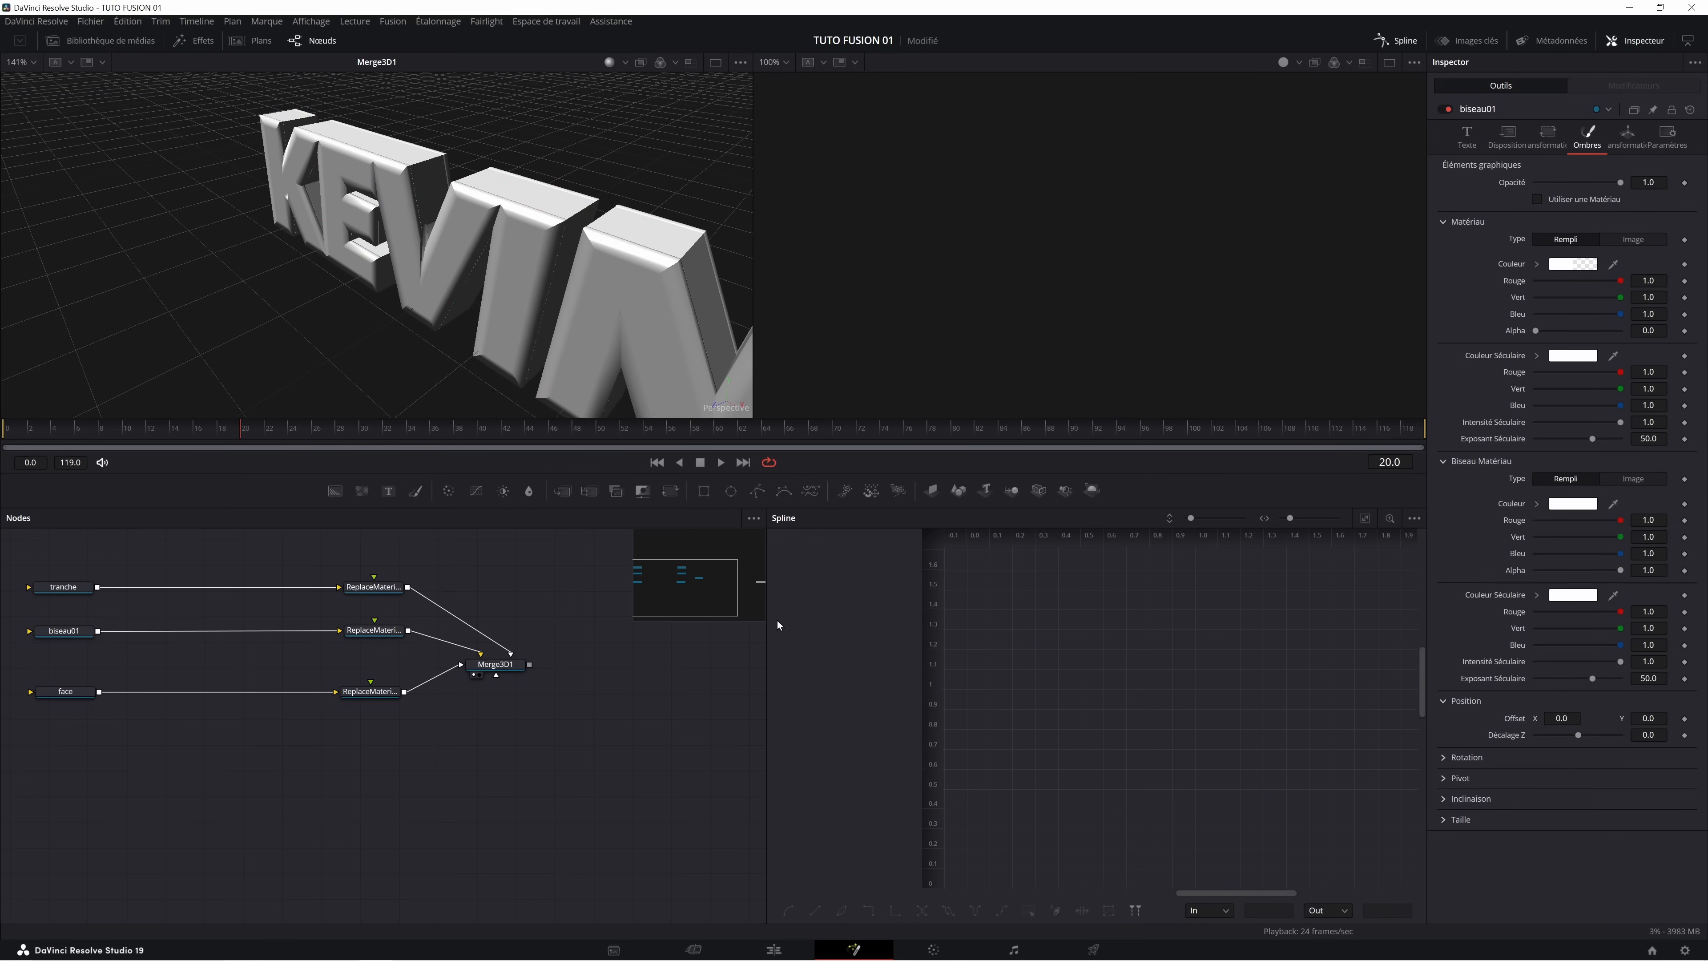
# Close the spline editor and add a Blinn material node directly beneath the face node.
pyautogui.click(1413, 39)
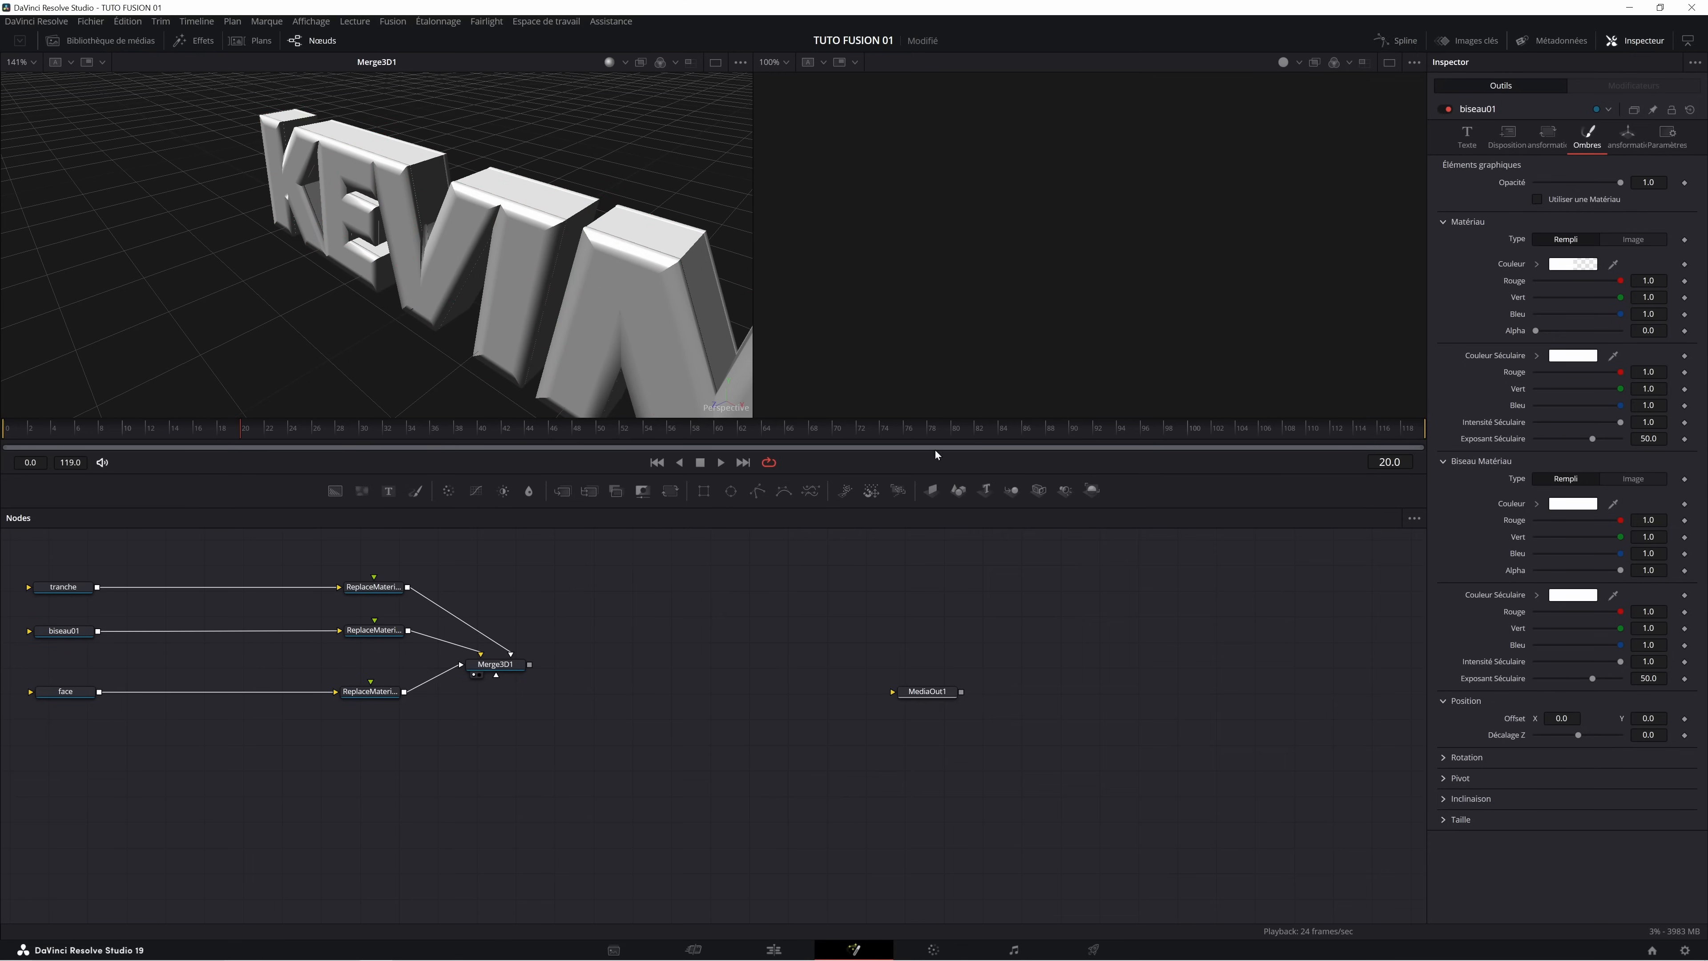
pyautogui.hotkey('shift', 'space')
pyautogui.write('rempl')
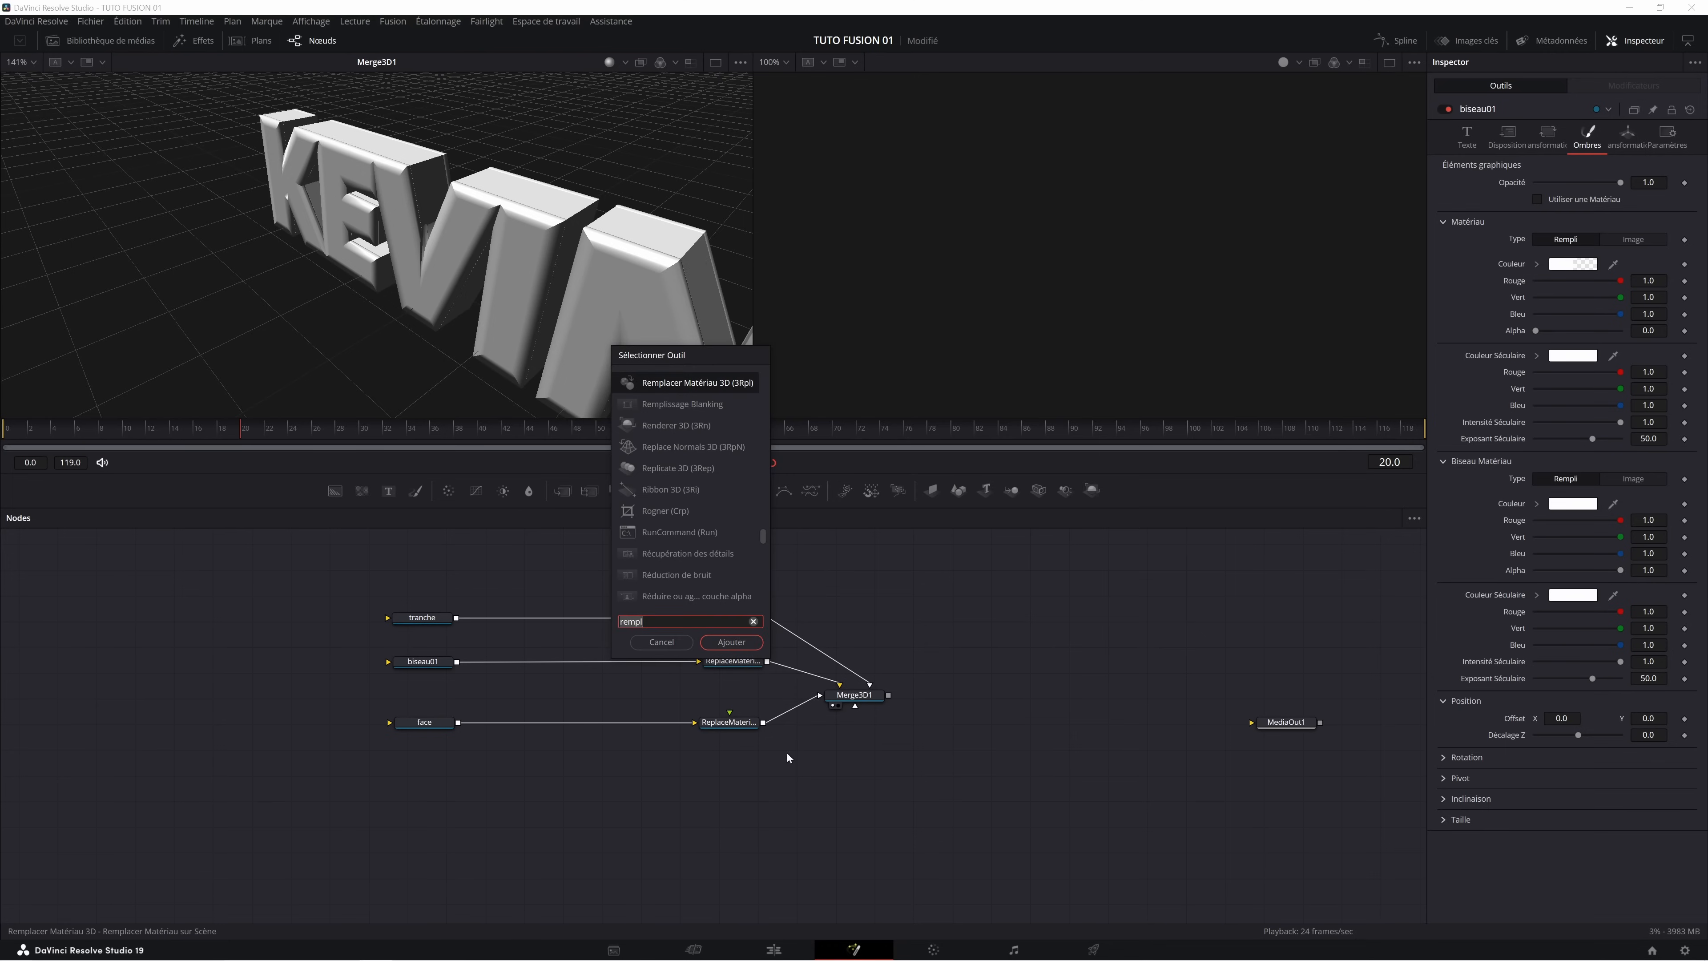
pyautogui.write('blinn')
pyautogui.click(744, 644)
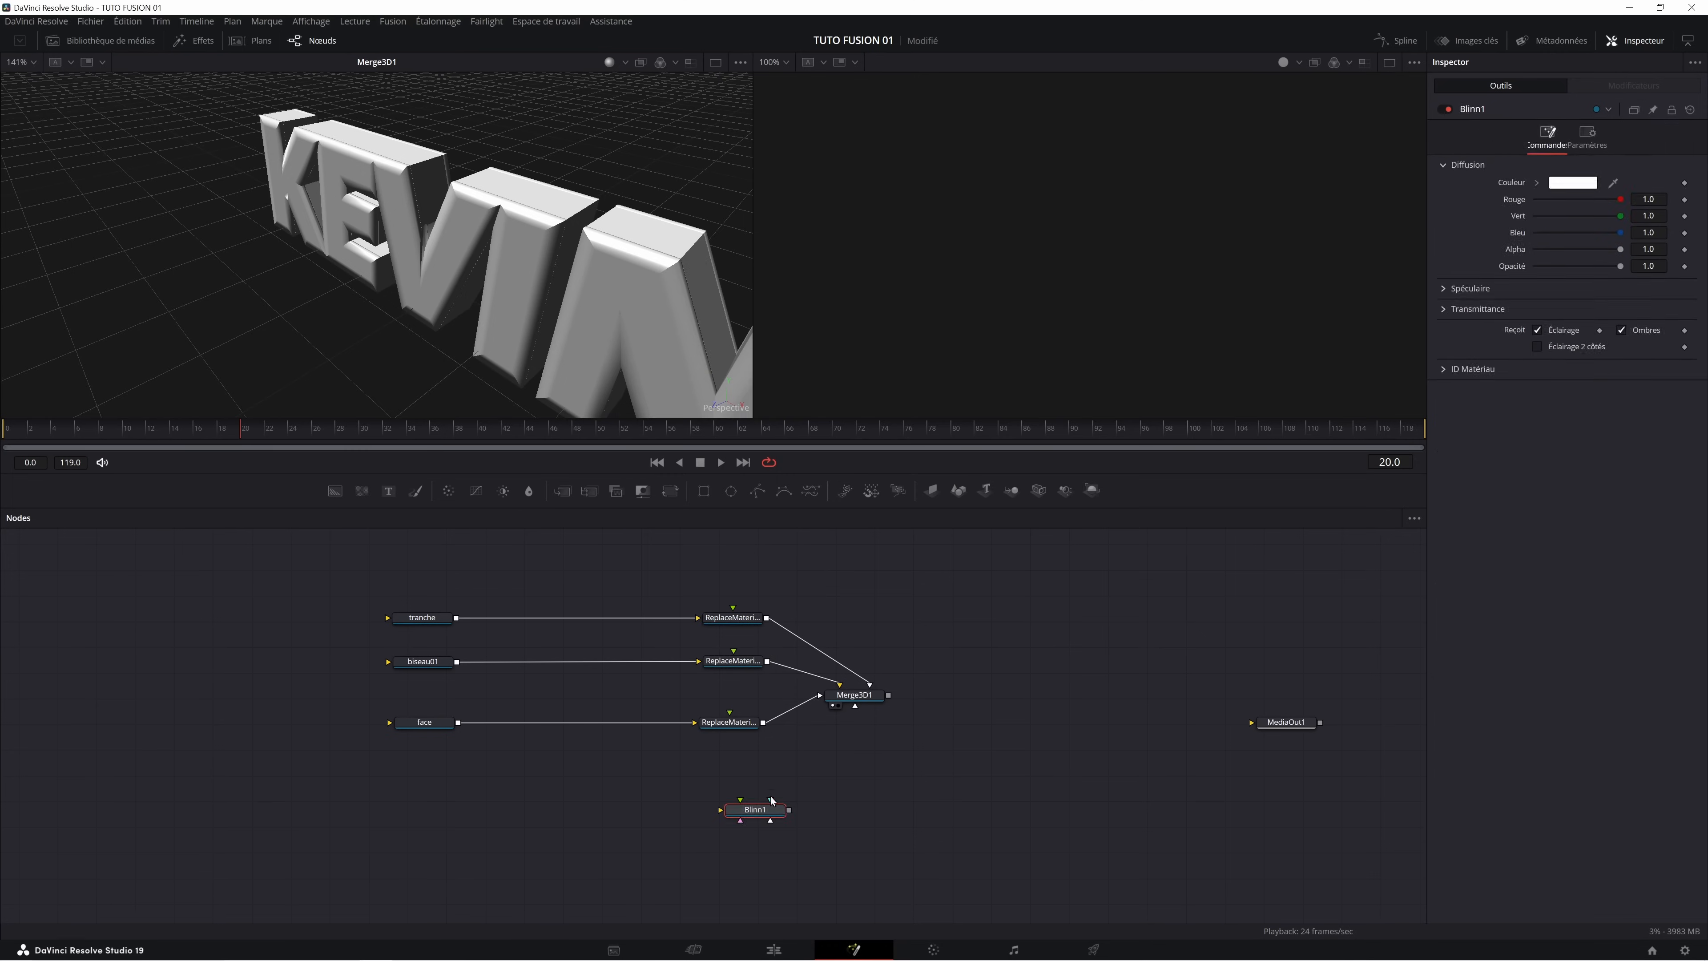
pyautogui.moveTo(768, 813); pyautogui.dragTo(435, 783)
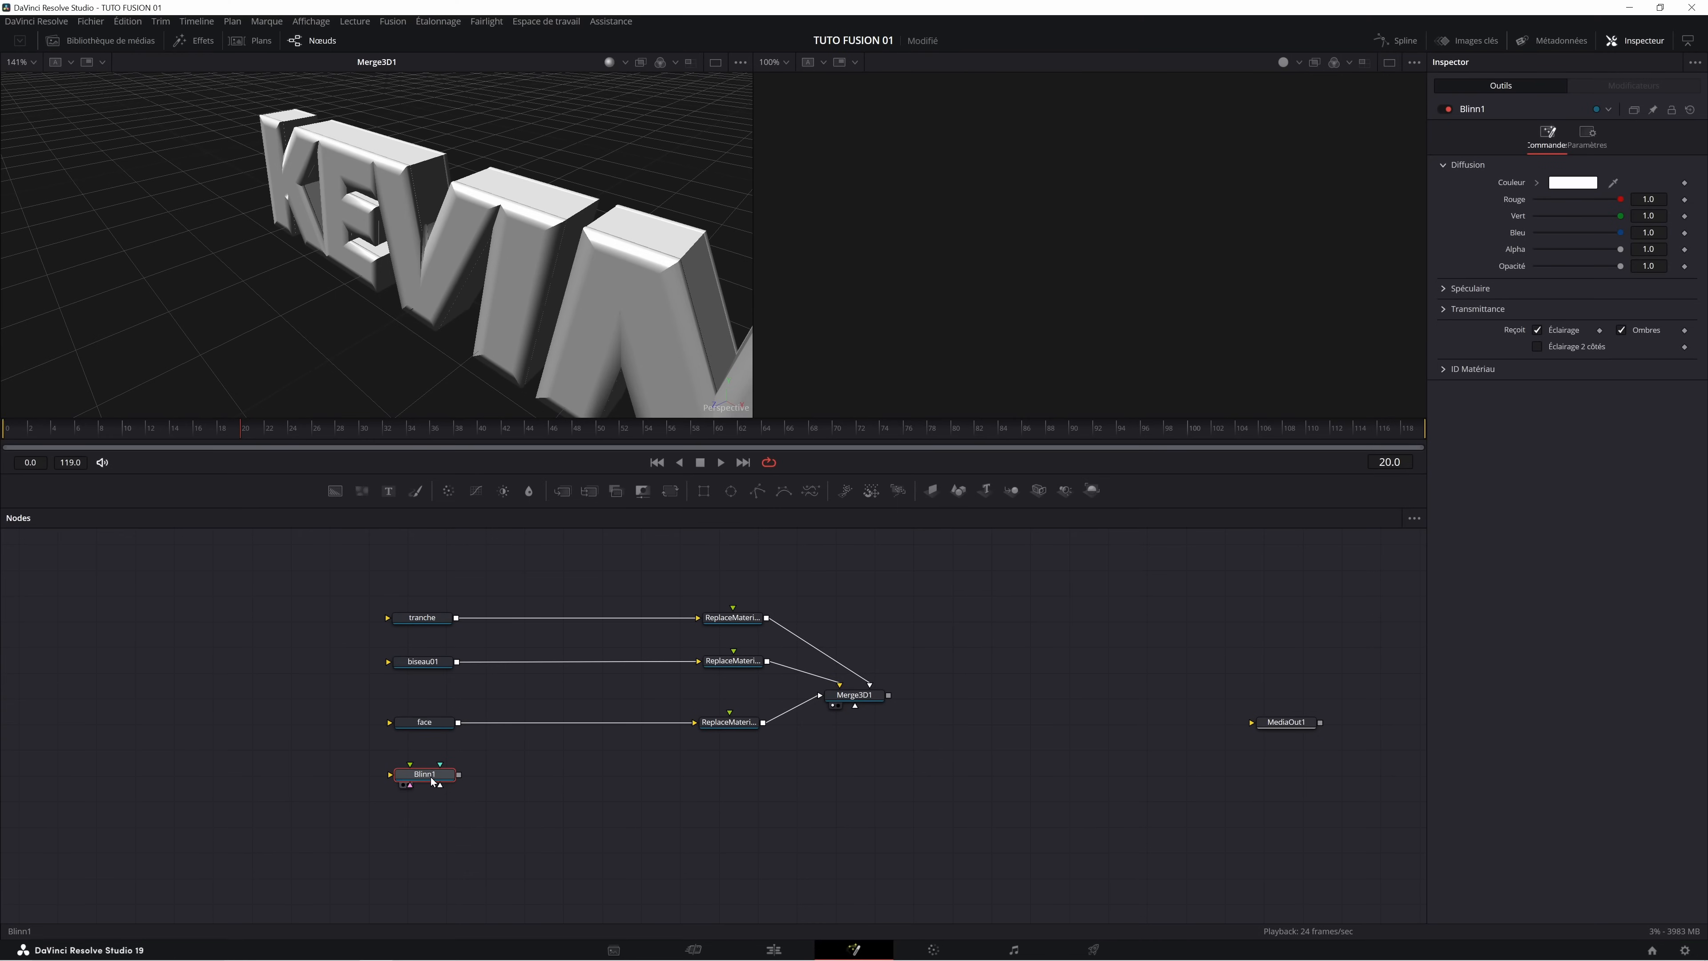
# Rename the Blinn node as couleur.
pyautogui.press('F2')
pyautogui.write('couleur')
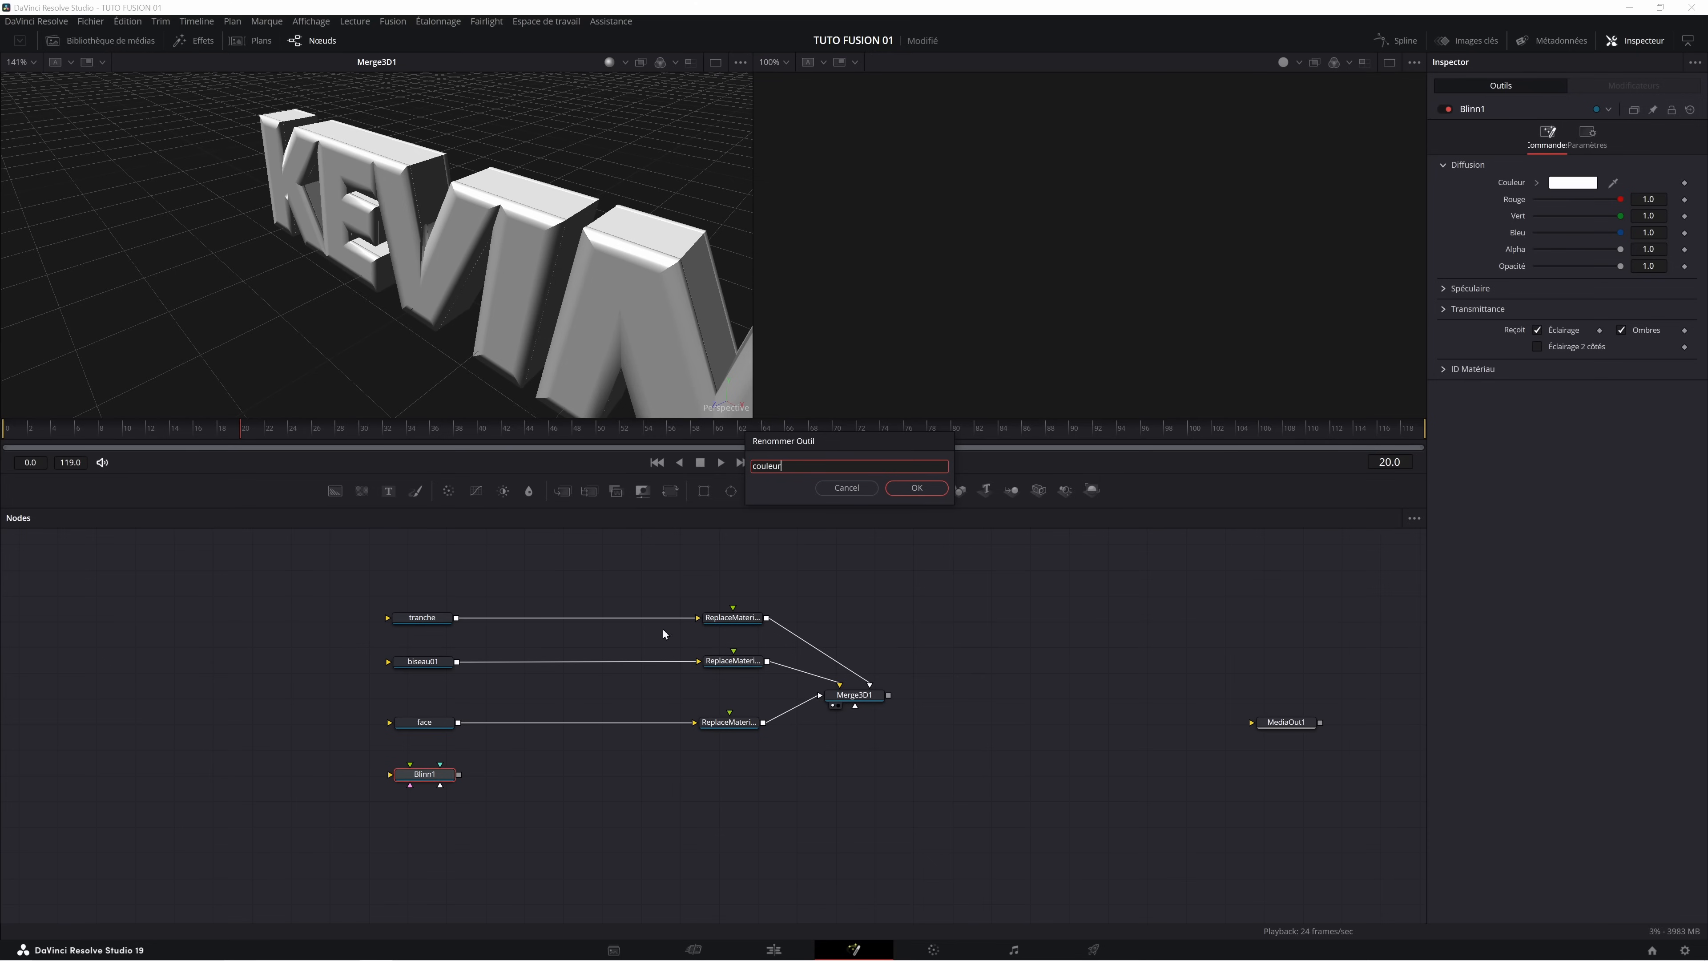
pyautogui.press('Return')
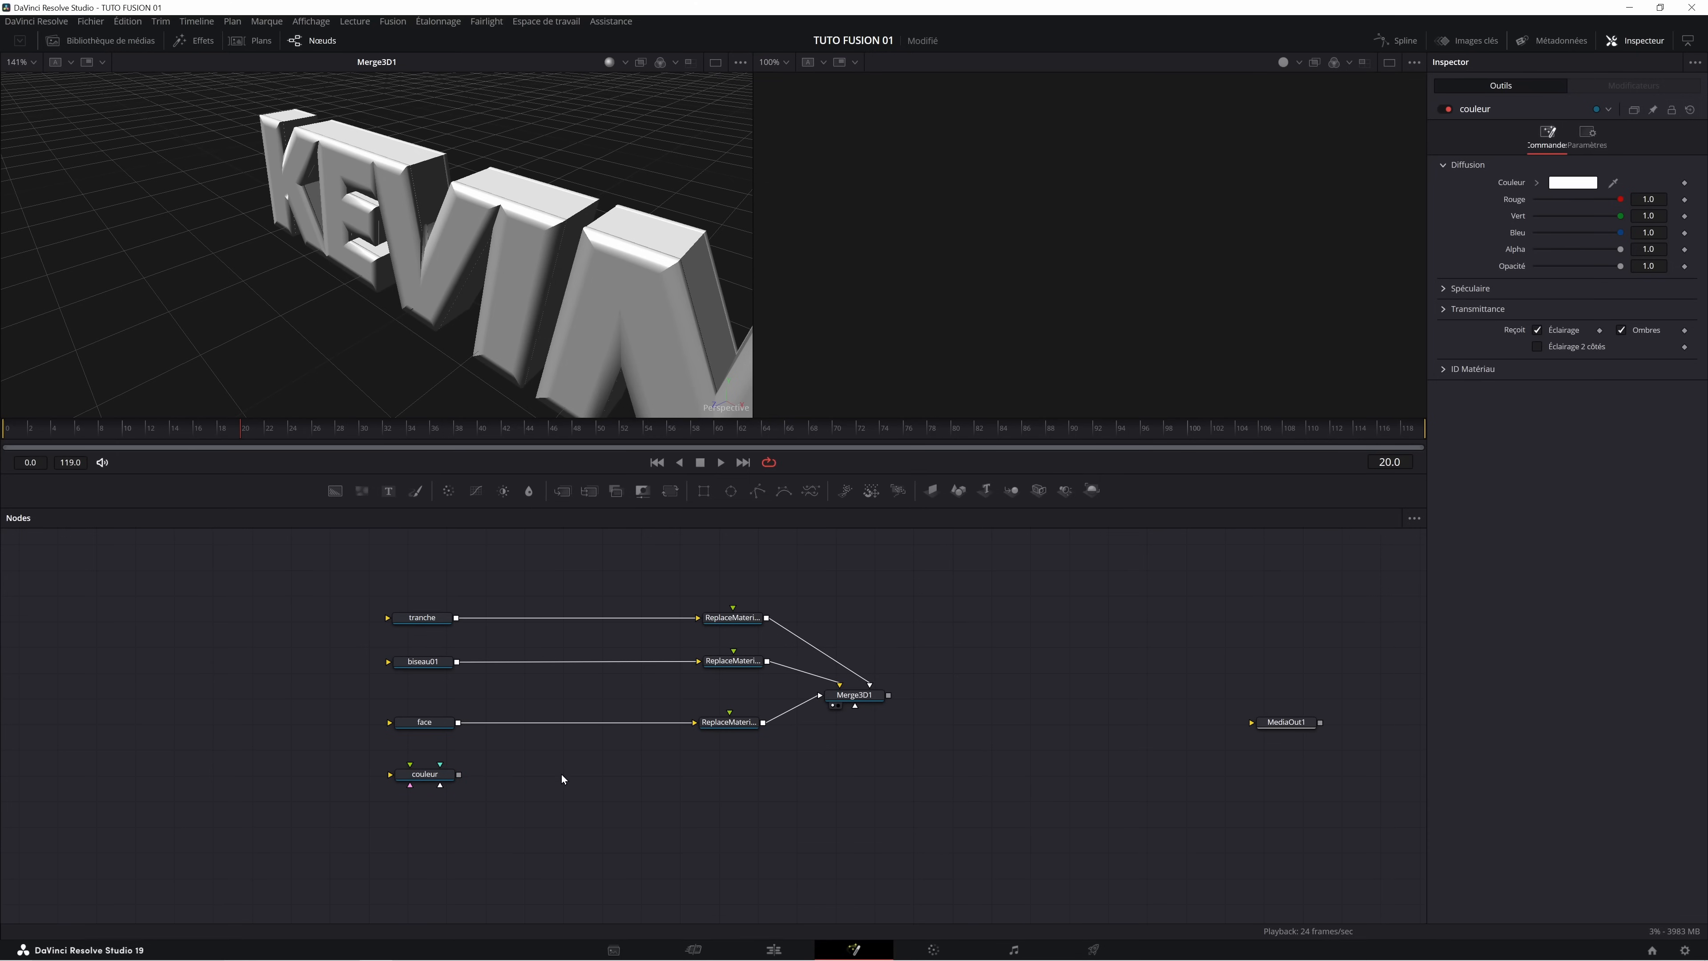
# Add a Reflect material node beside couleur, feed couleur into it, preview its material and space the two nodes apart.
pyautogui.hotkey('shift', 'space')
pyautogui.write('reflect')
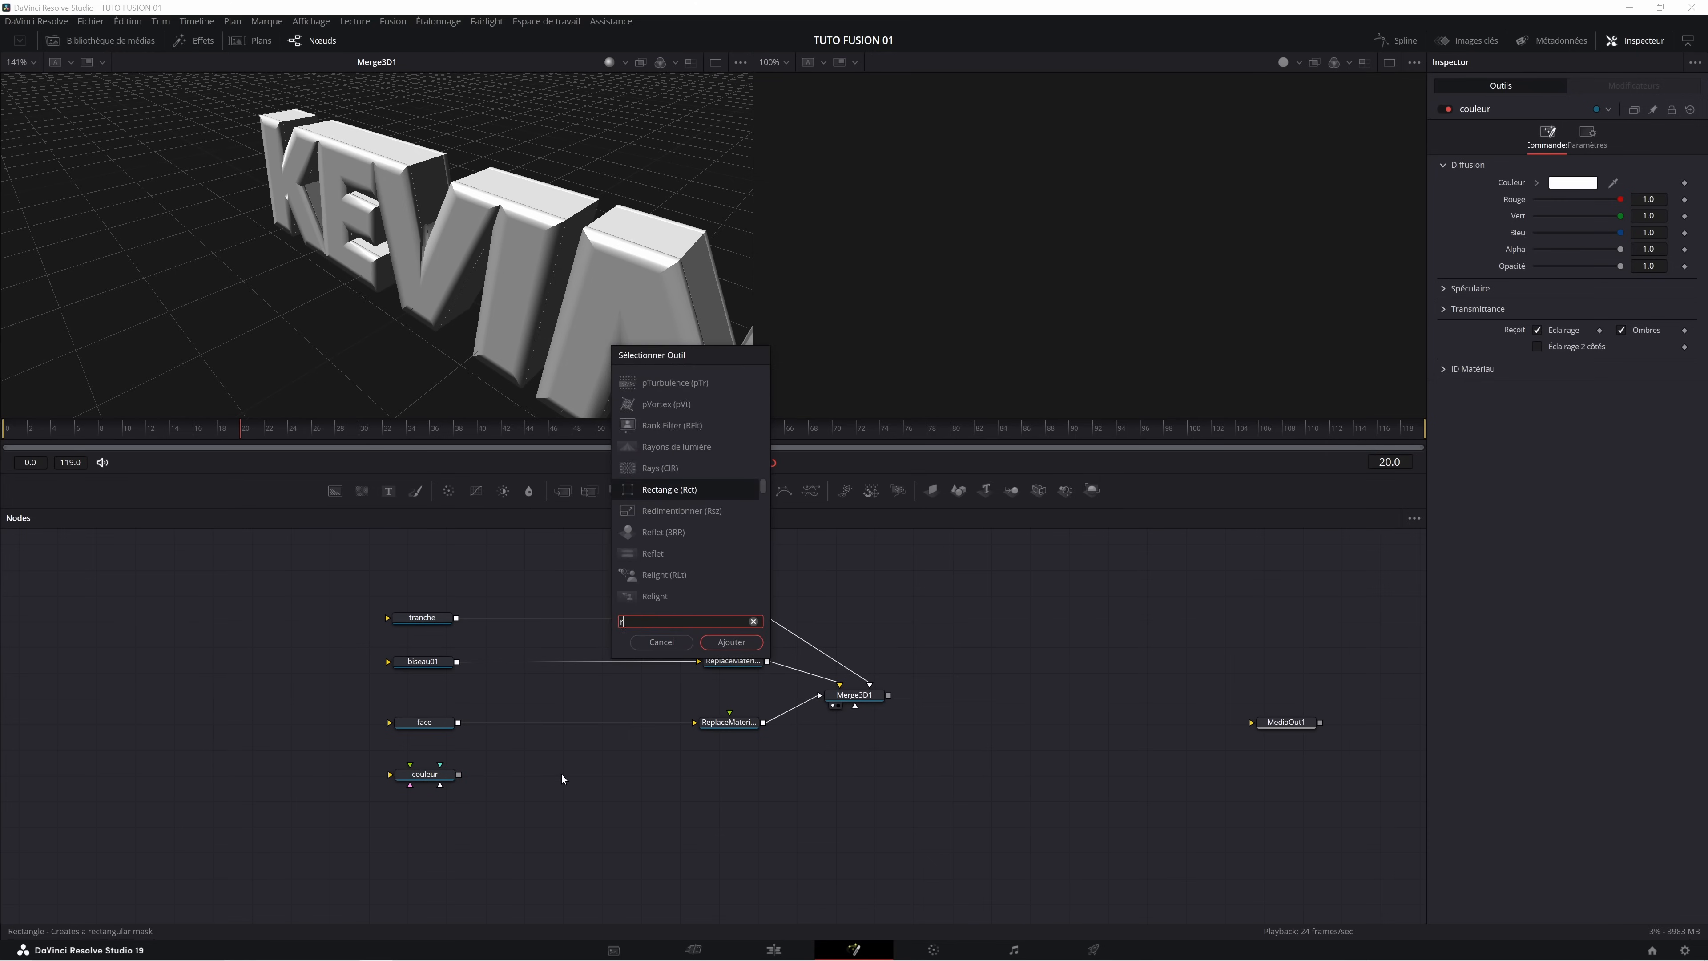
pyautogui.press('Return')
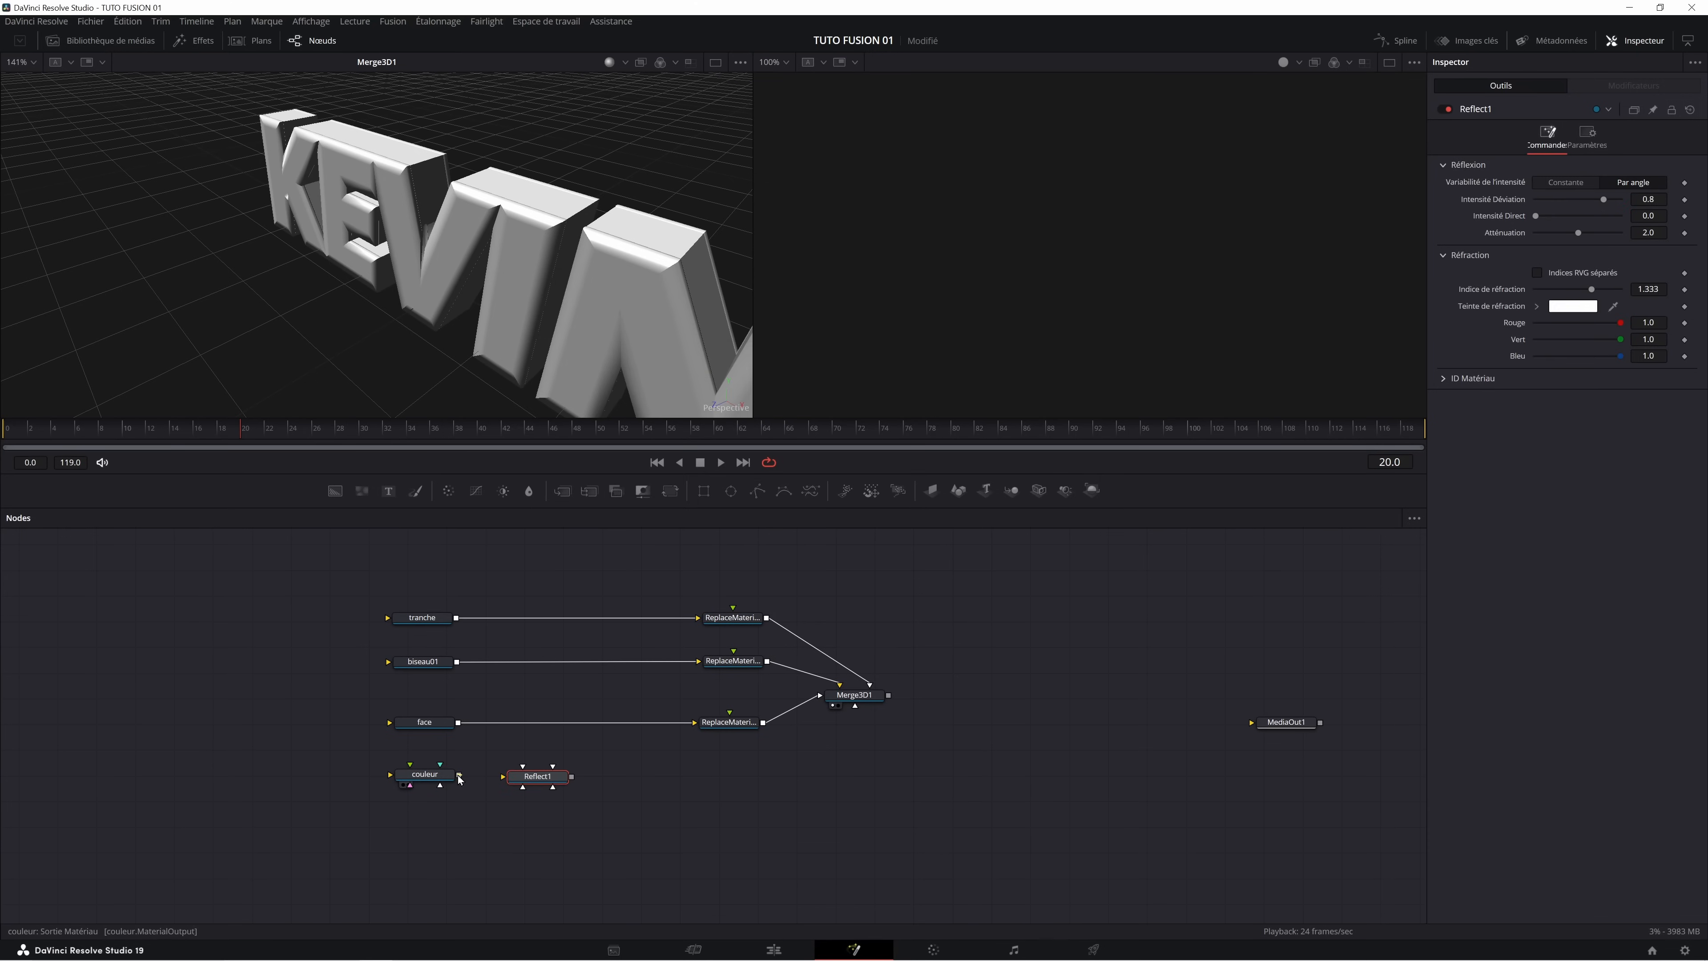
pyautogui.moveTo(460, 778); pyautogui.dragTo(515, 780)
pyautogui.click(516, 787)
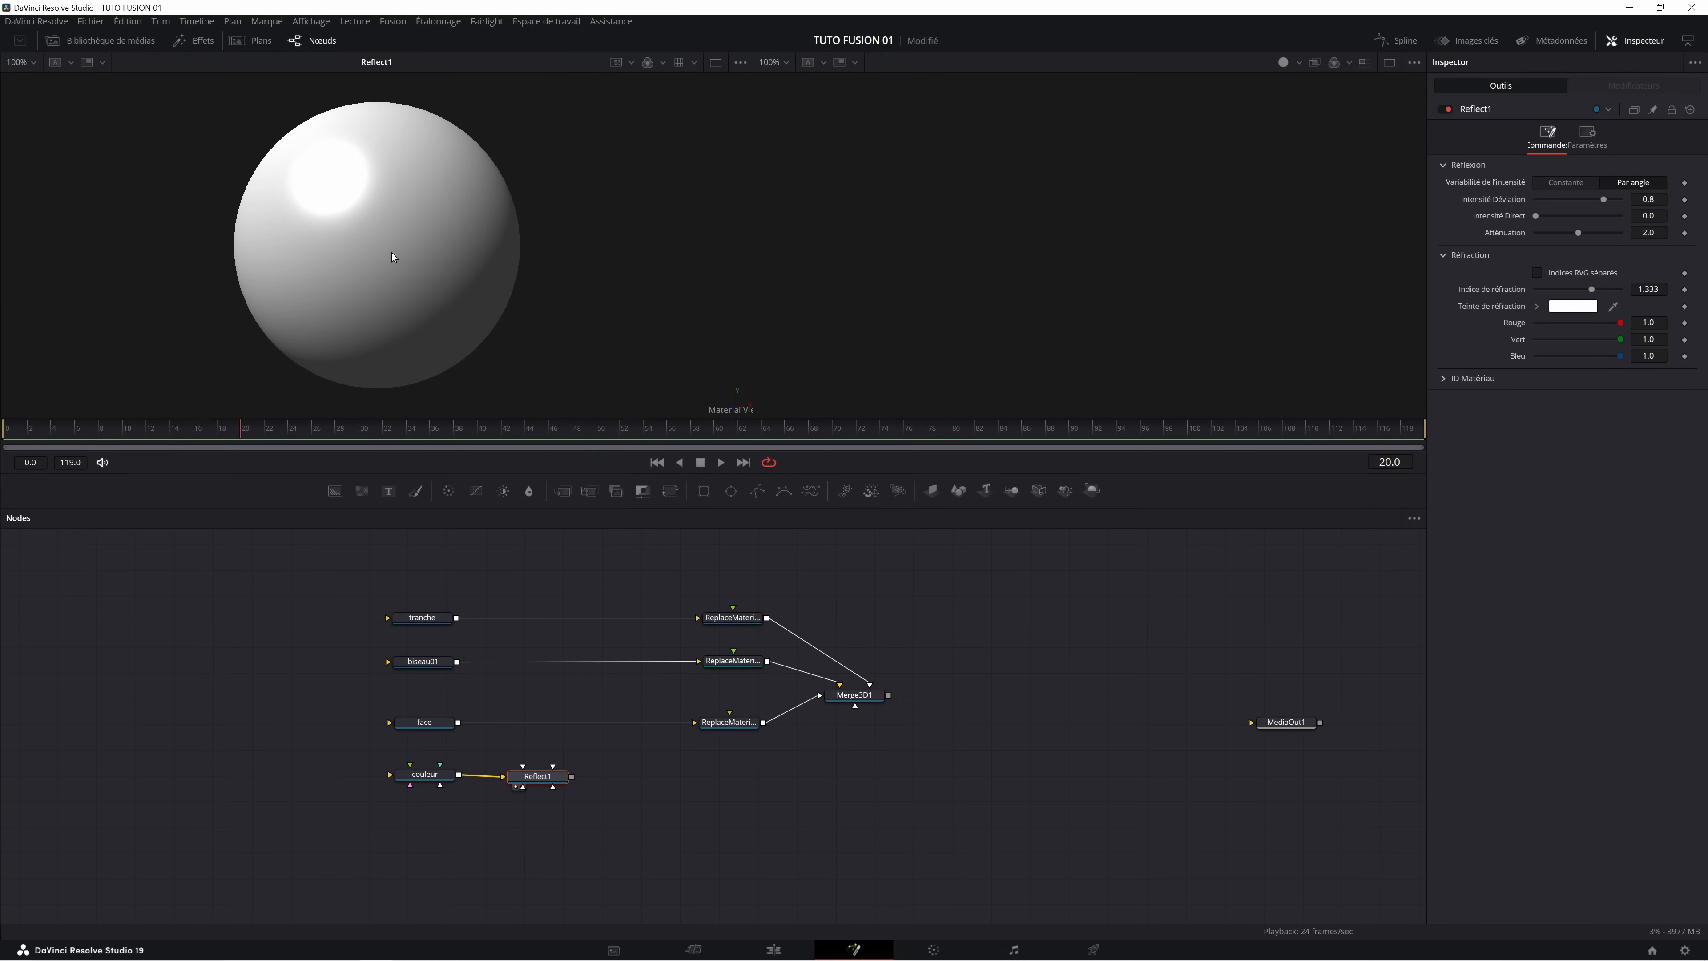
pyautogui.moveTo(537, 776); pyautogui.dragTo(570, 774)
pyautogui.click(445, 838)
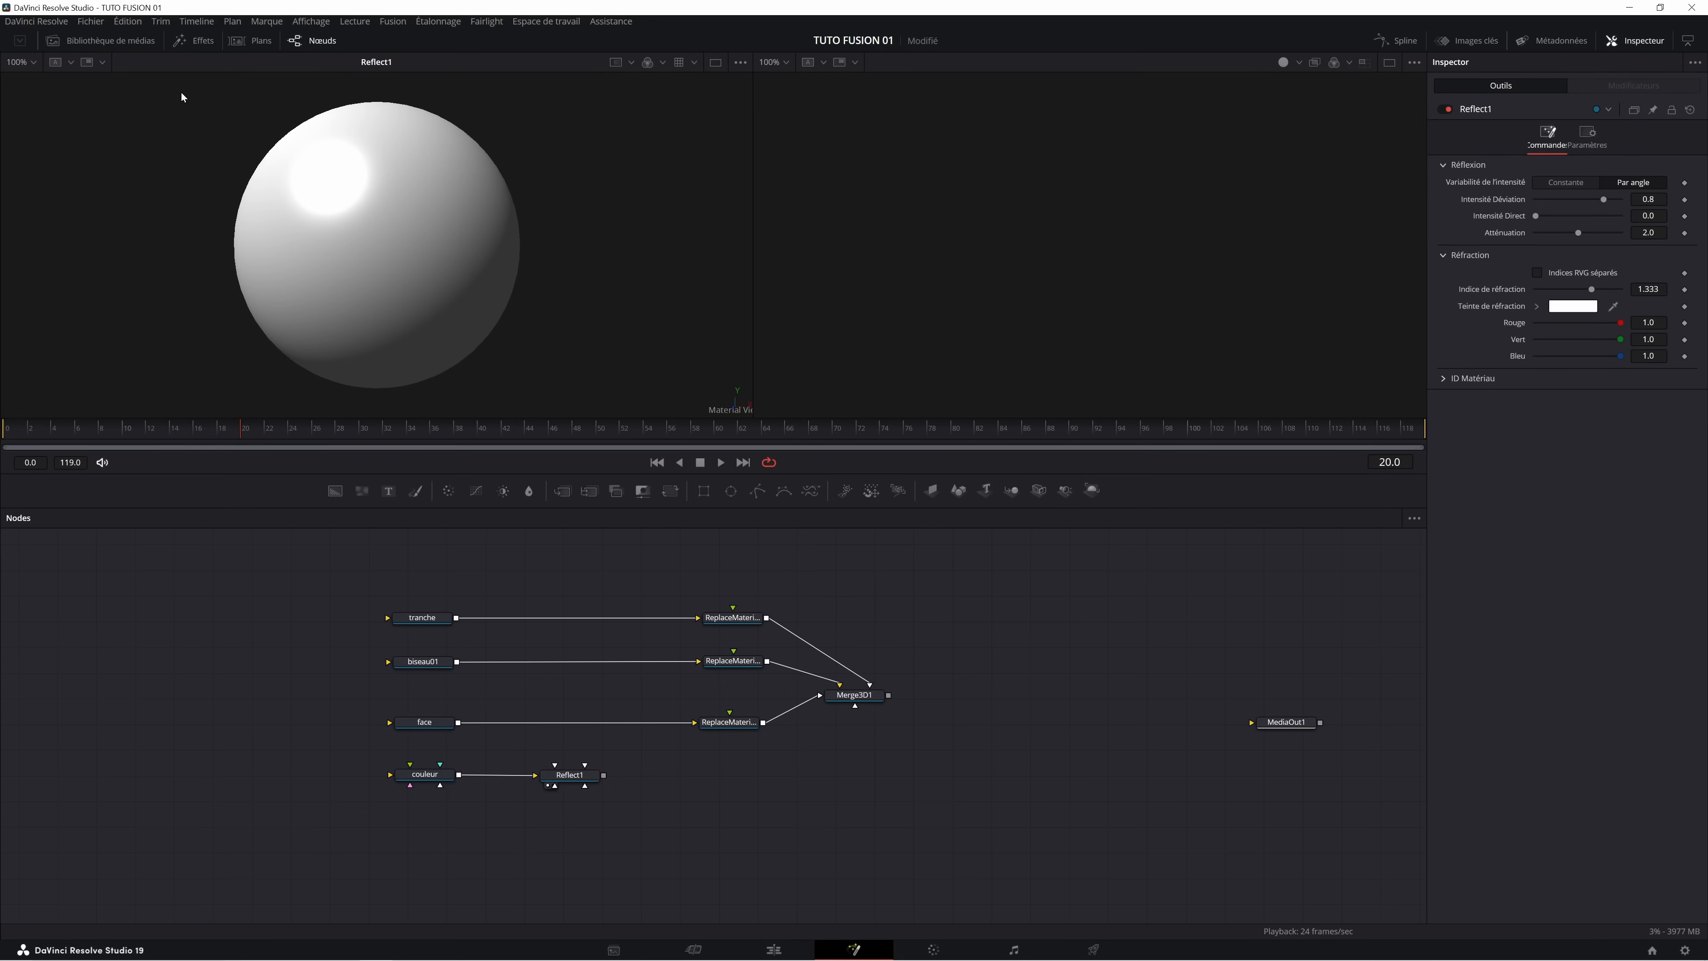
# Bring the zsvbivvk.jpg panorama from the media pool into the graph beneath couleur and preview it.
pyautogui.click(100, 39)
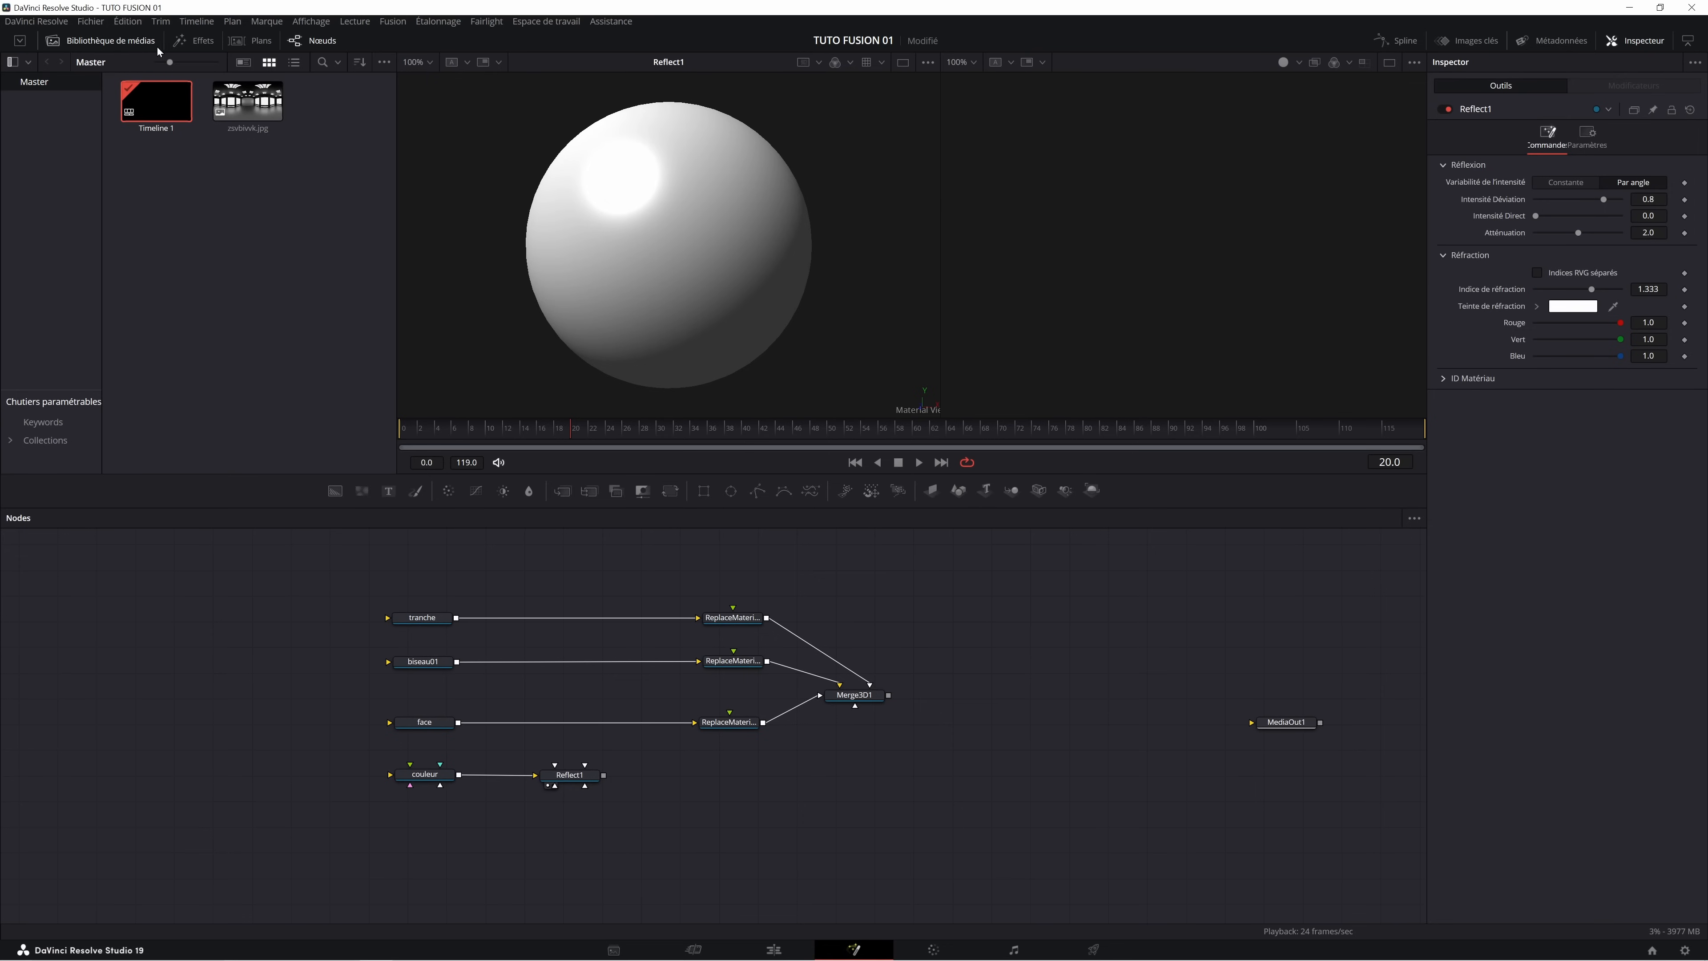
pyautogui.moveTo(247, 101); pyautogui.dragTo(422, 832)
pyautogui.click(405, 842)
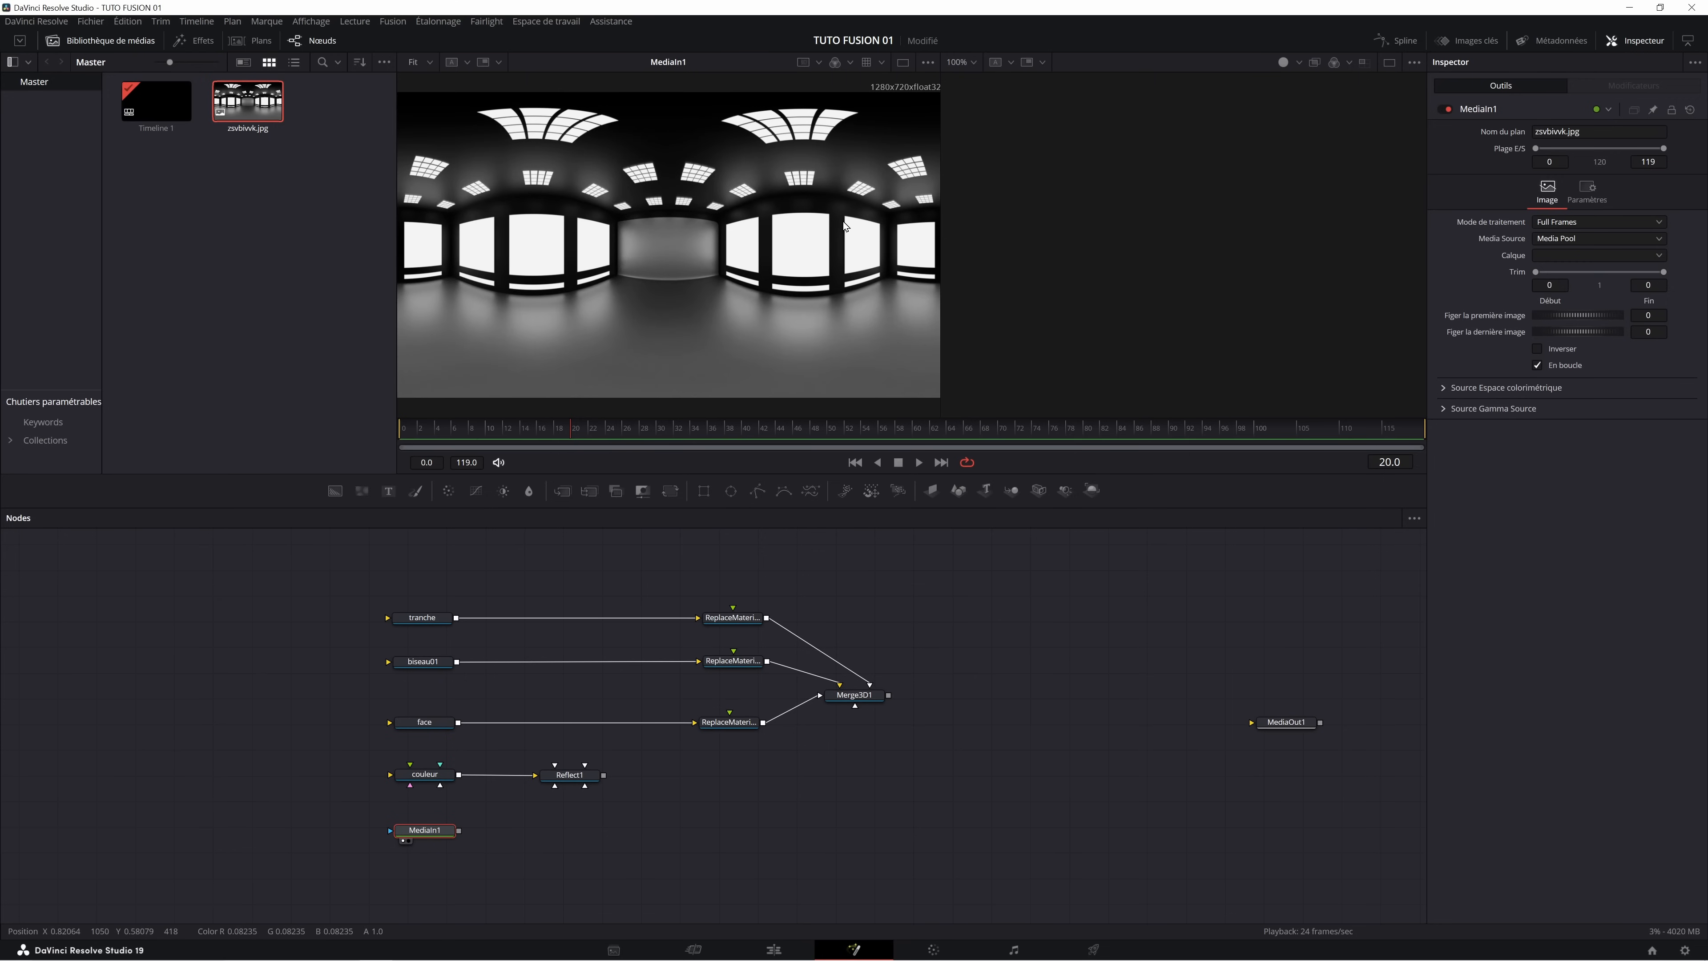
pyautogui.moveTo(432, 834); pyautogui.dragTo(433, 822)
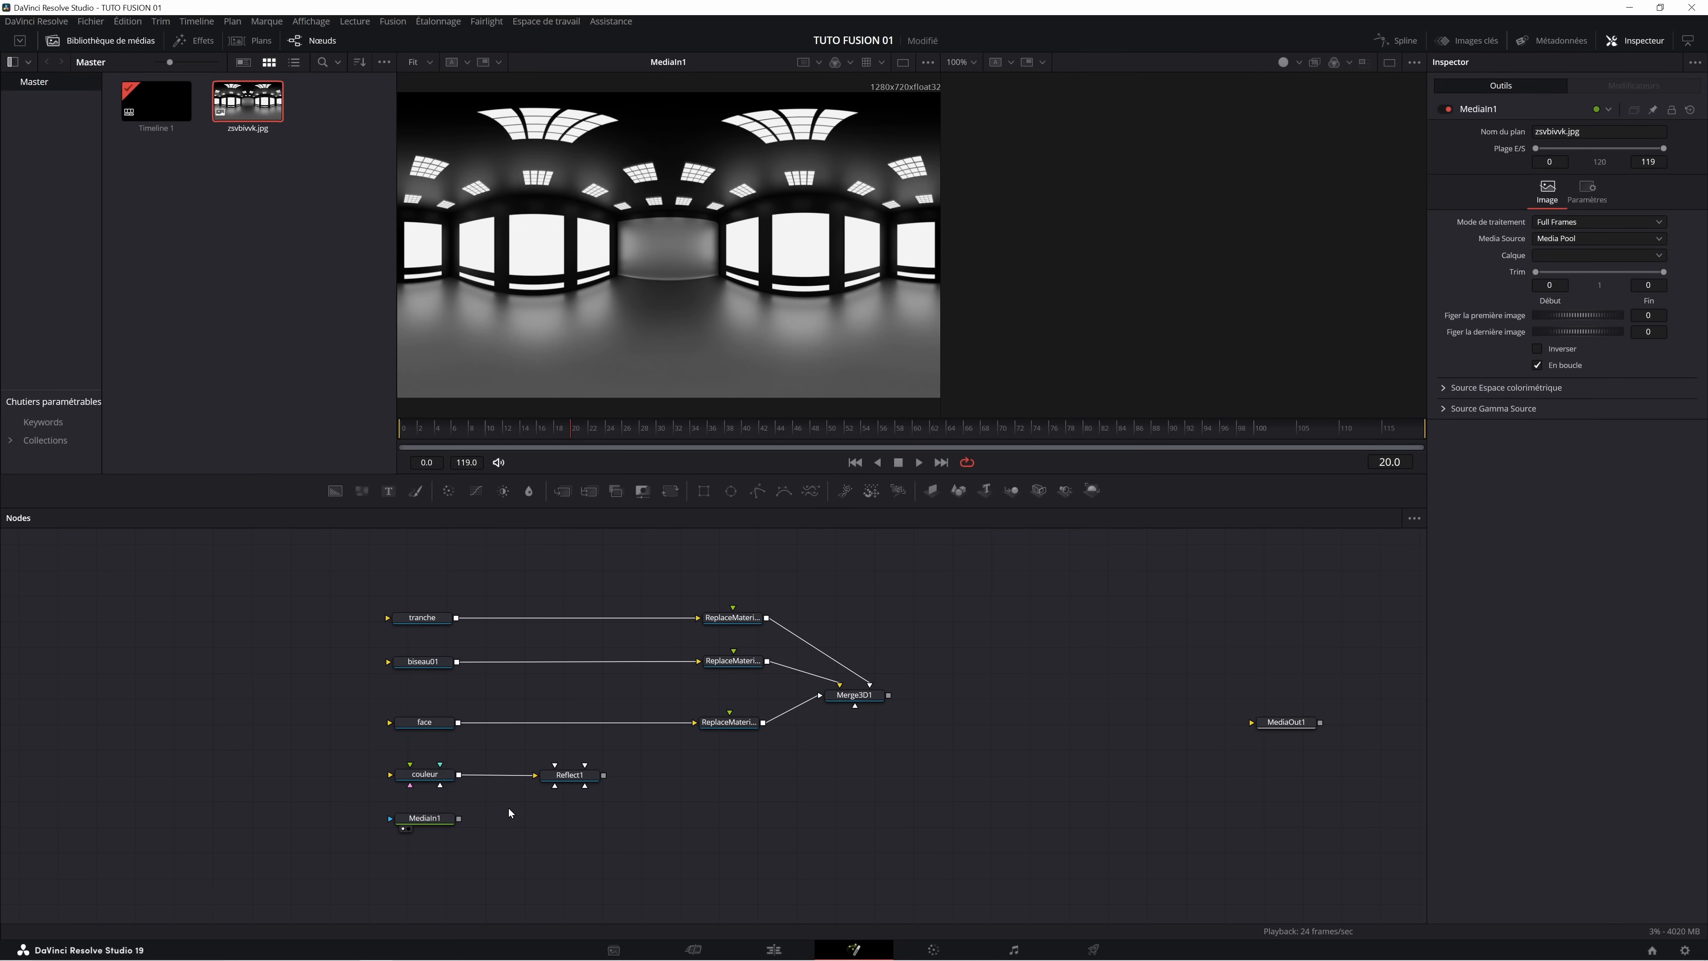
# Add a SphereMap node beside the panorama's MediaIn1 node, connect MediaIn1 to it and preview the mapped sphere.
pyautogui.hotkey('shift', 'space')
pyautogui.write('sphere')
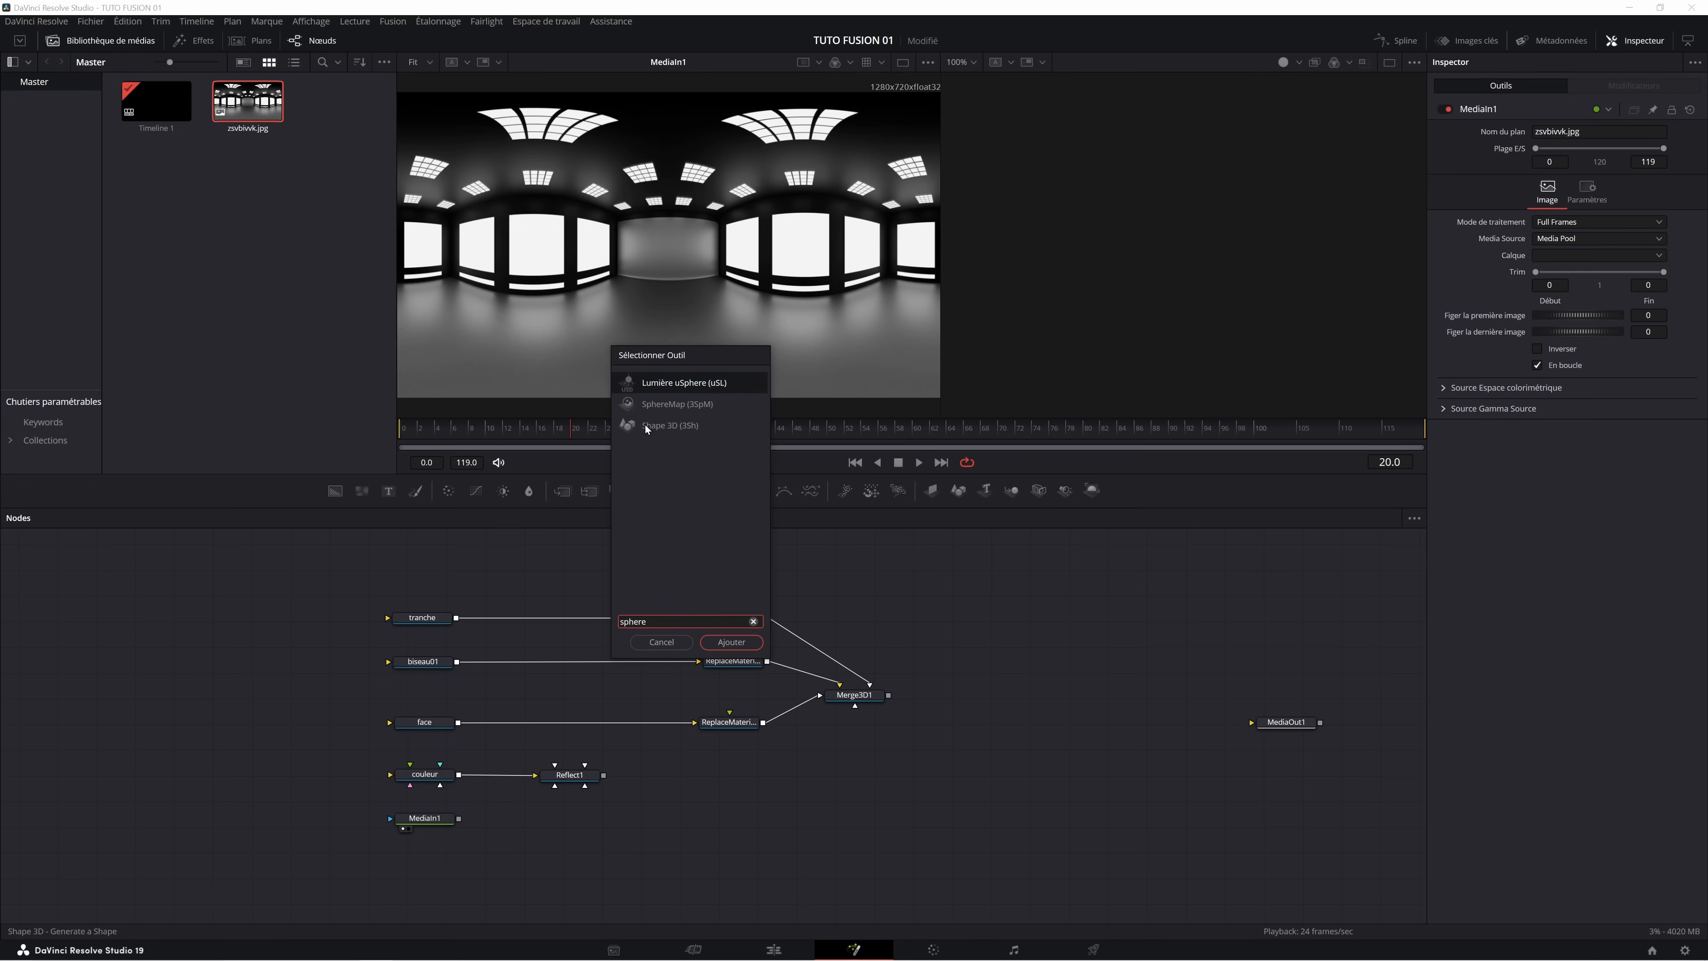
pyautogui.click(672, 404)
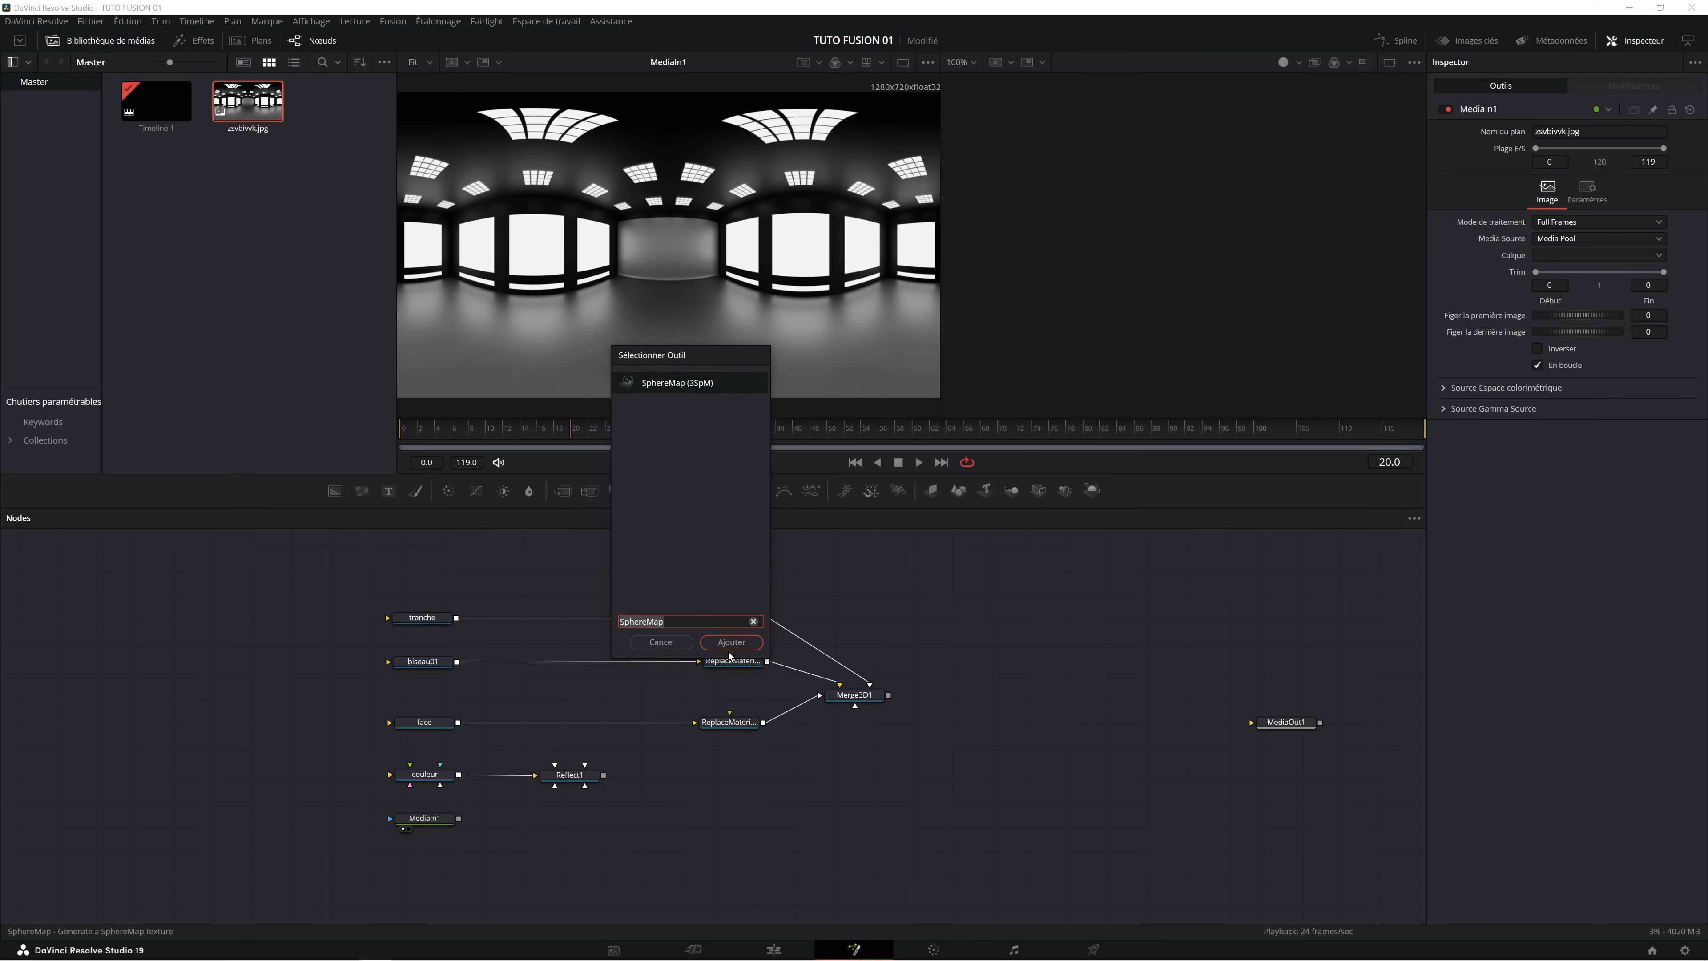
pyautogui.click(727, 644)
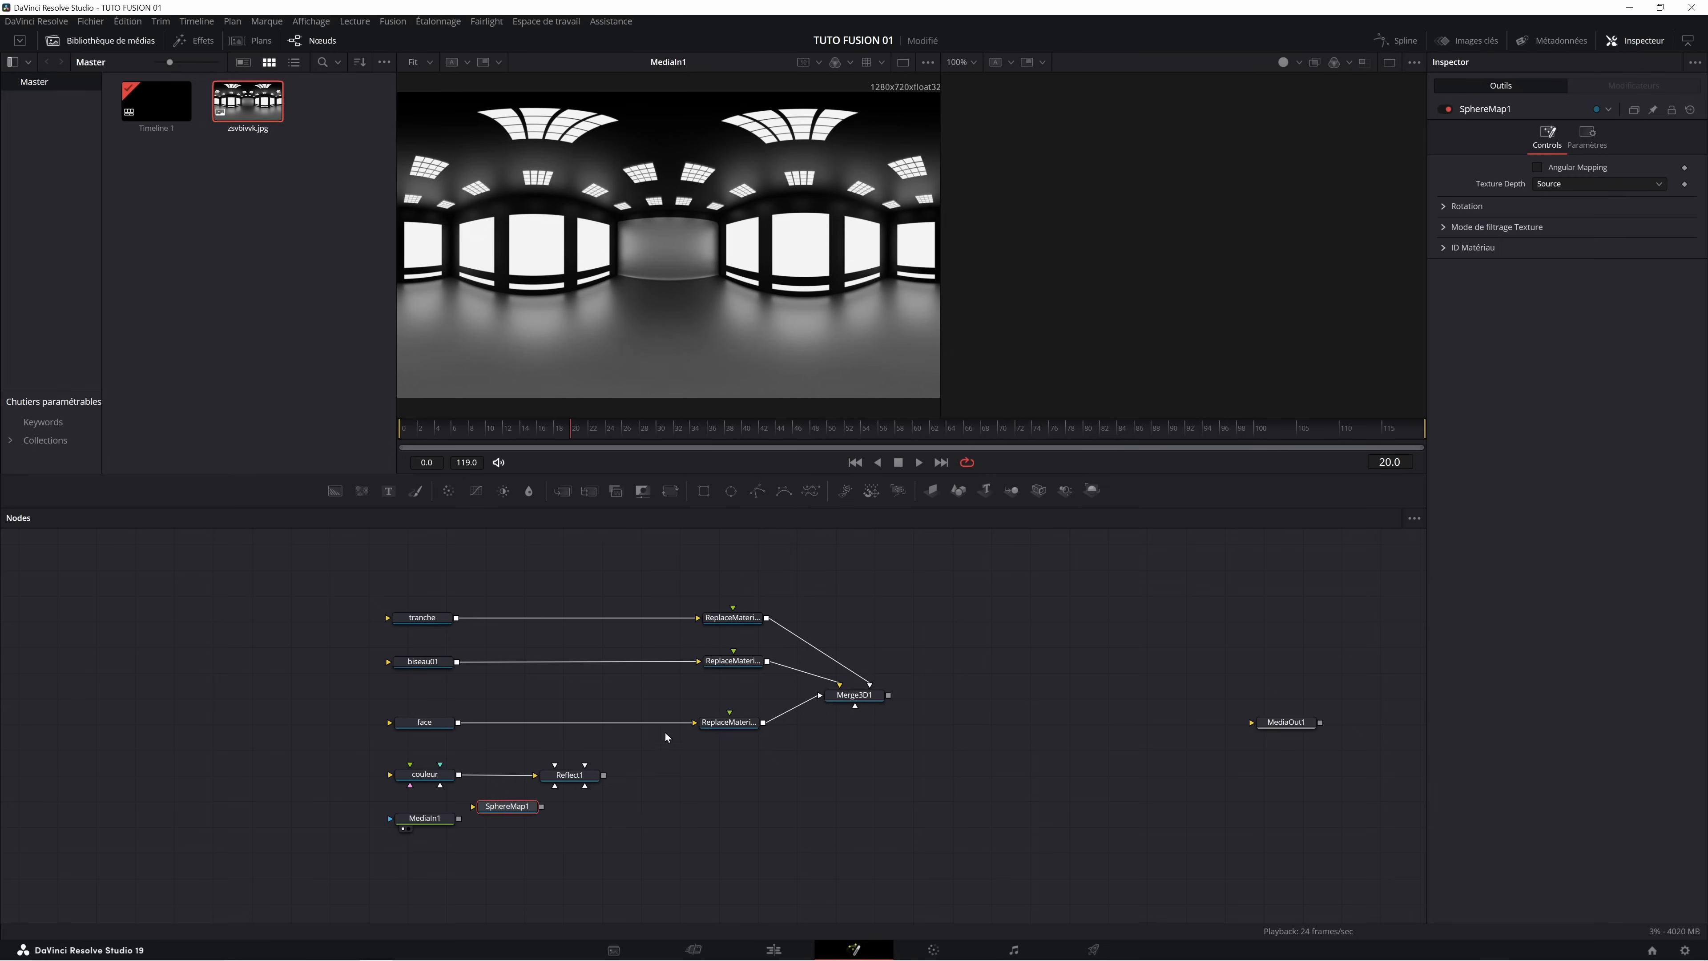
pyautogui.moveTo(494, 822); pyautogui.dragTo(540, 822)
pyautogui.moveTo(548, 822); pyautogui.dragTo(557, 823)
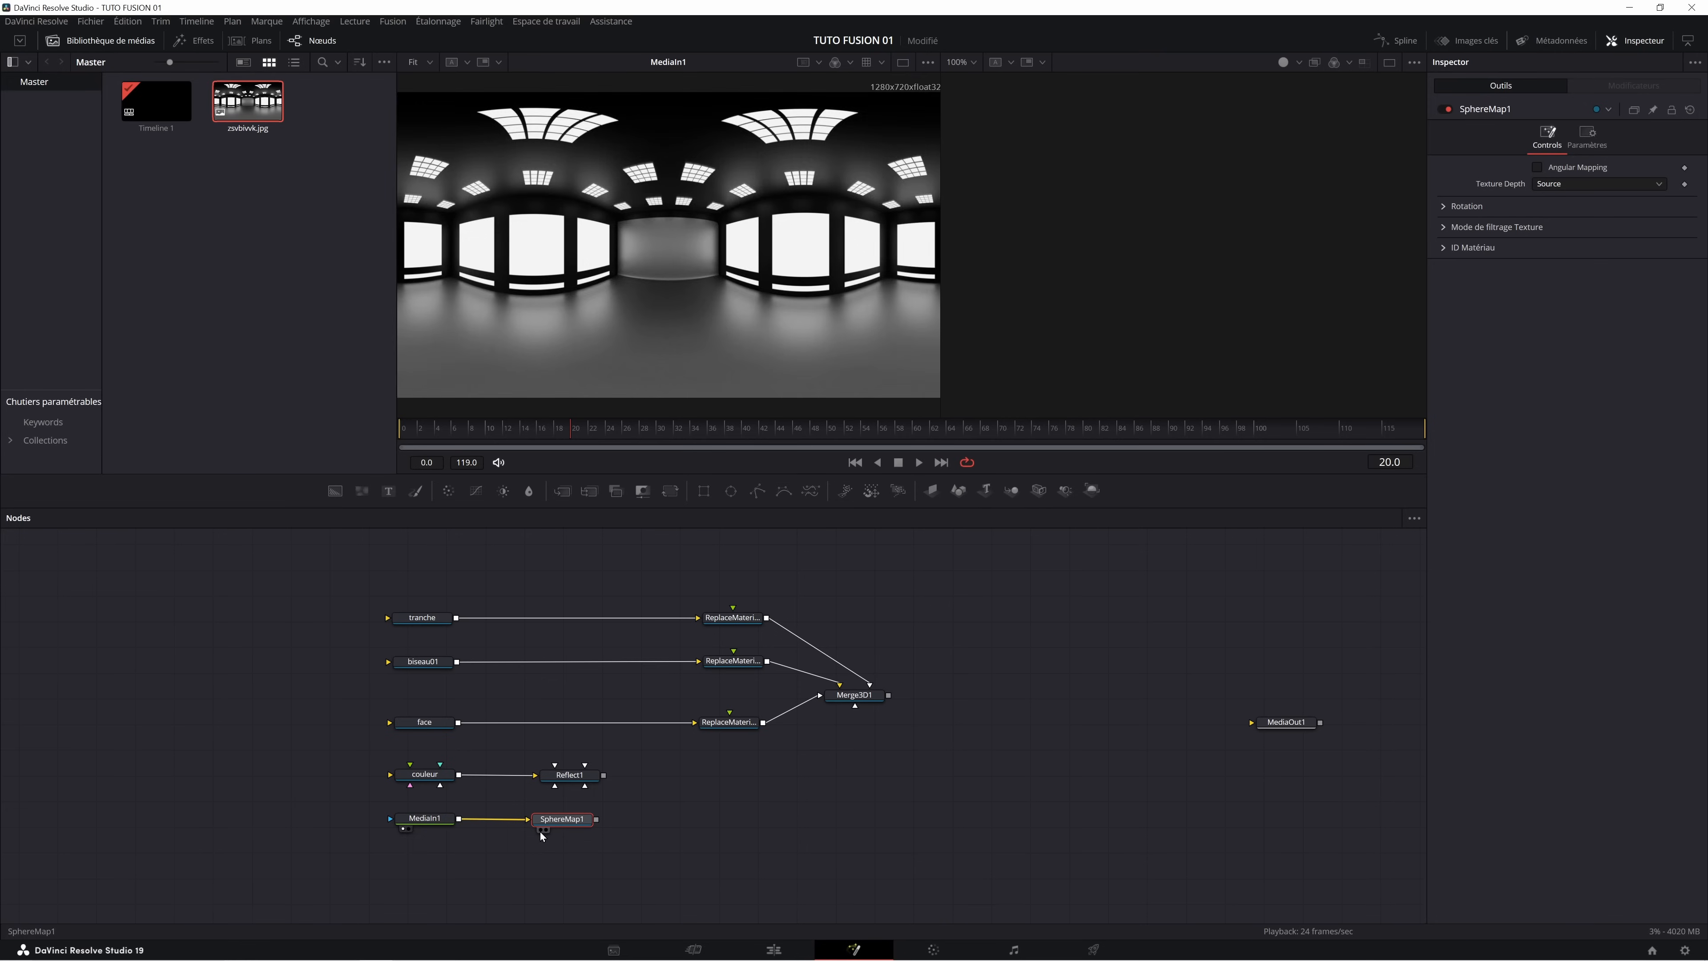
pyautogui.click(540, 831)
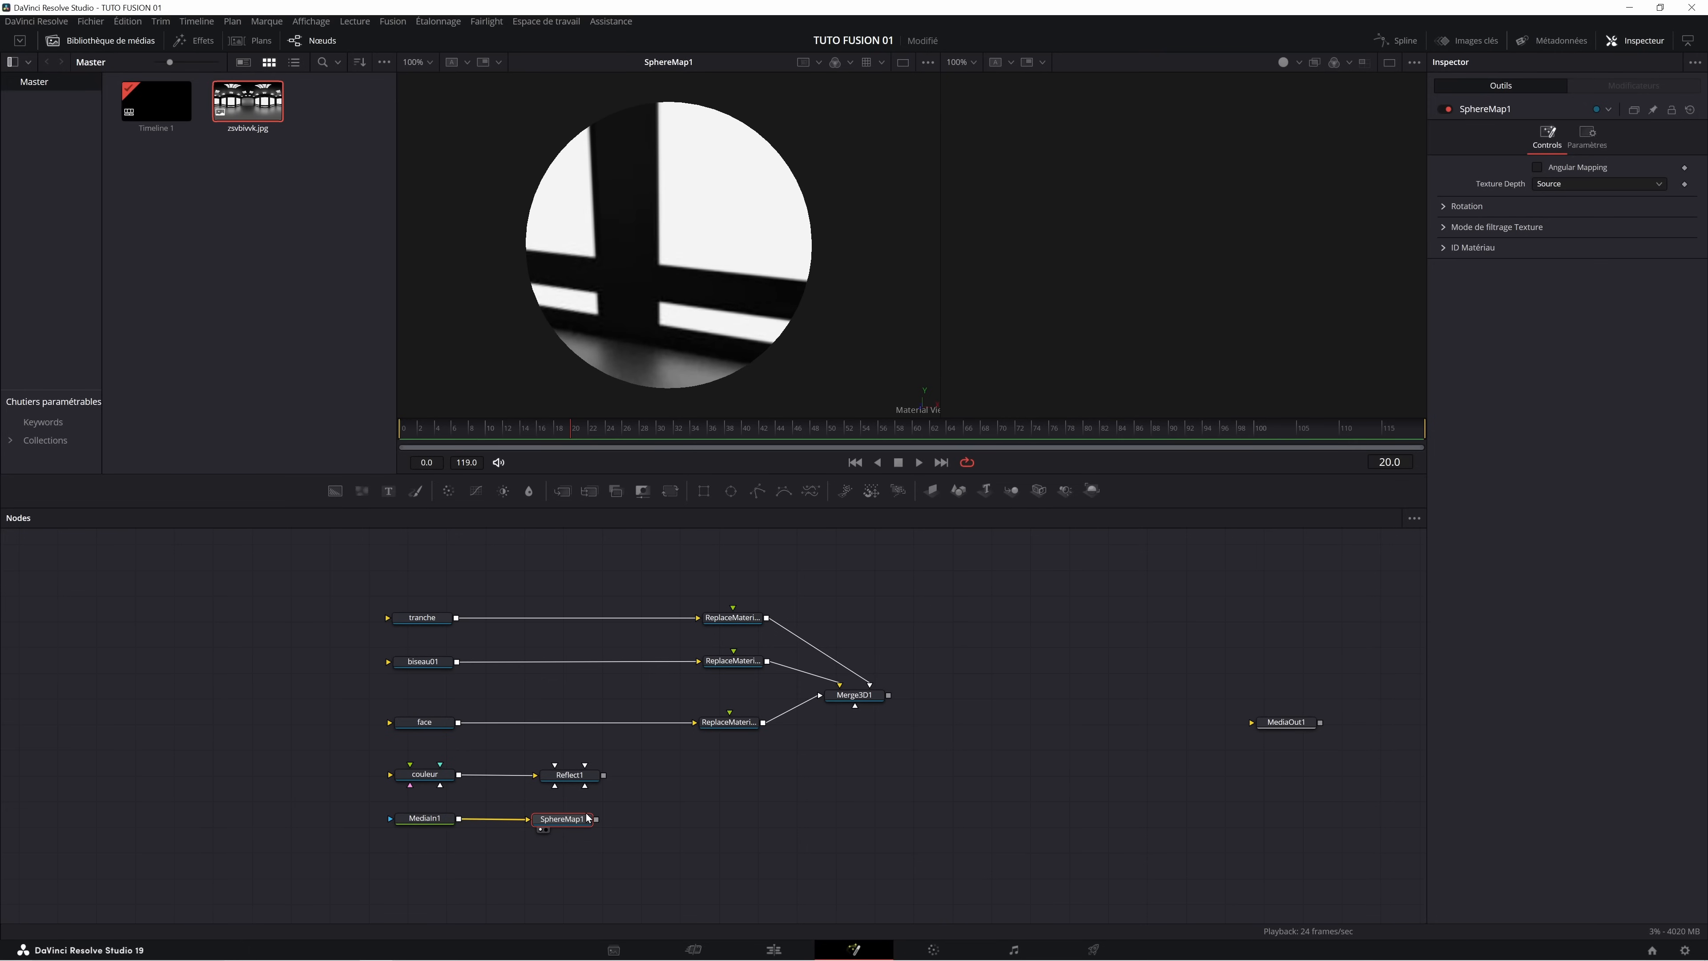
# Connect SphereMap1 to Reflect1's Couleur Réflexion input, shift Reflect1 upward and inspect the reflective sphere preview.
pyautogui.moveTo(597, 822); pyautogui.dragTo(597, 765)
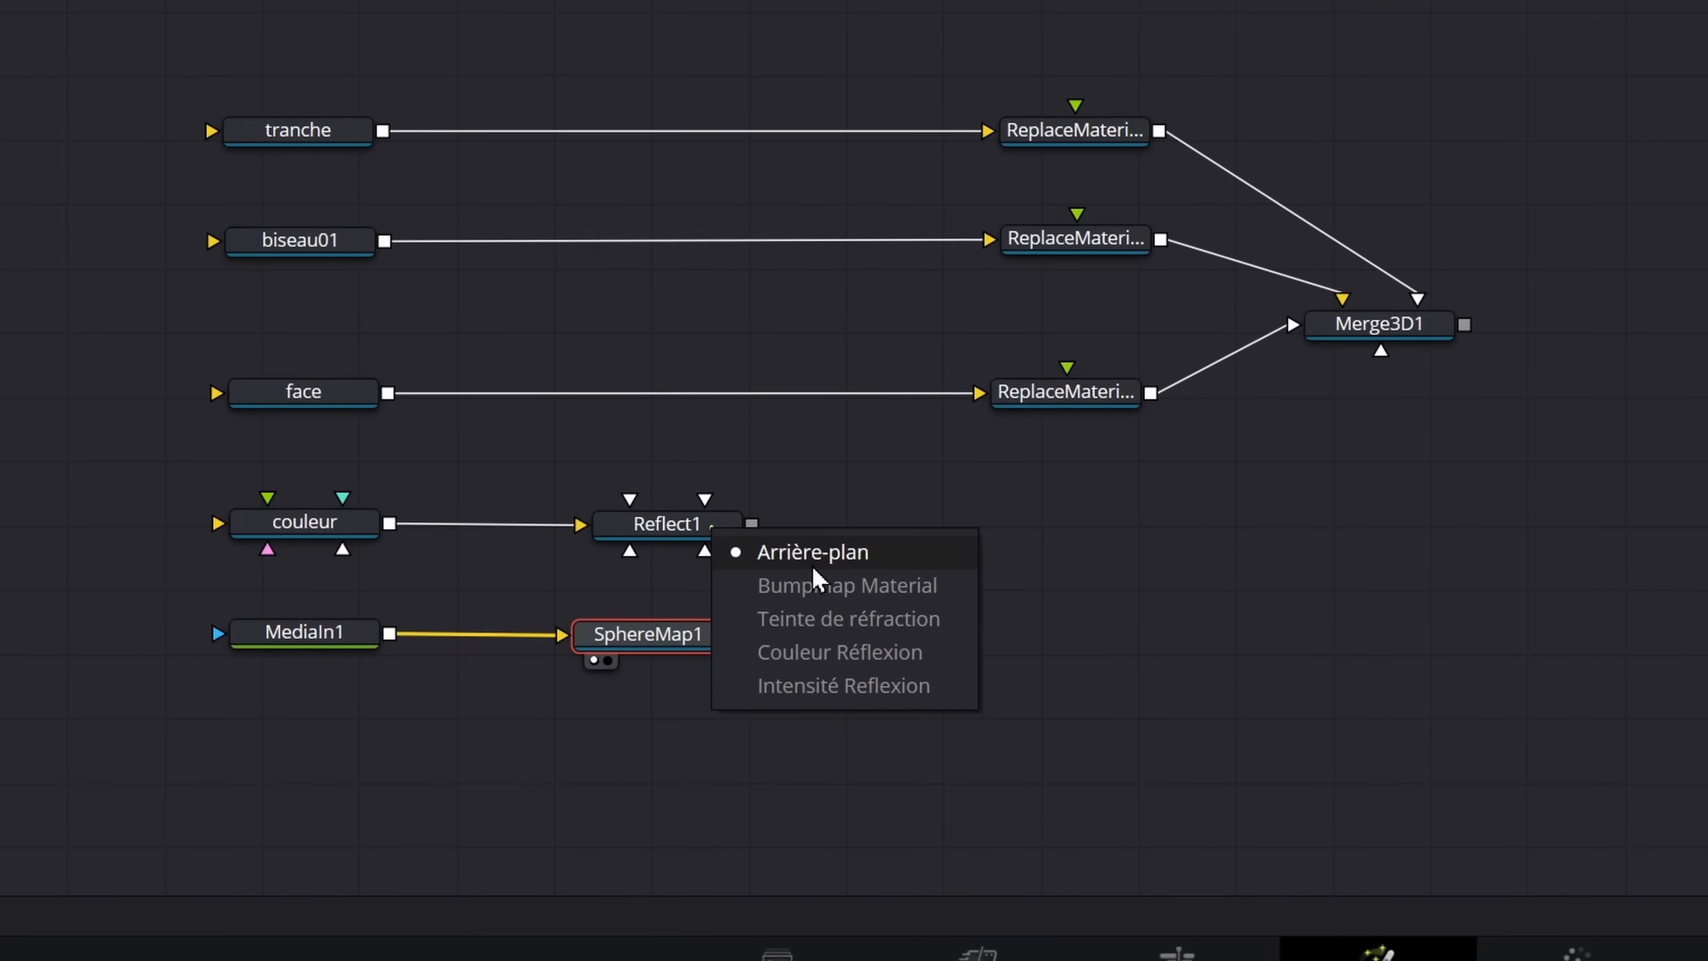
pyautogui.click(865, 648)
pyautogui.moveTo(675, 503); pyautogui.dragTo(717, 454)
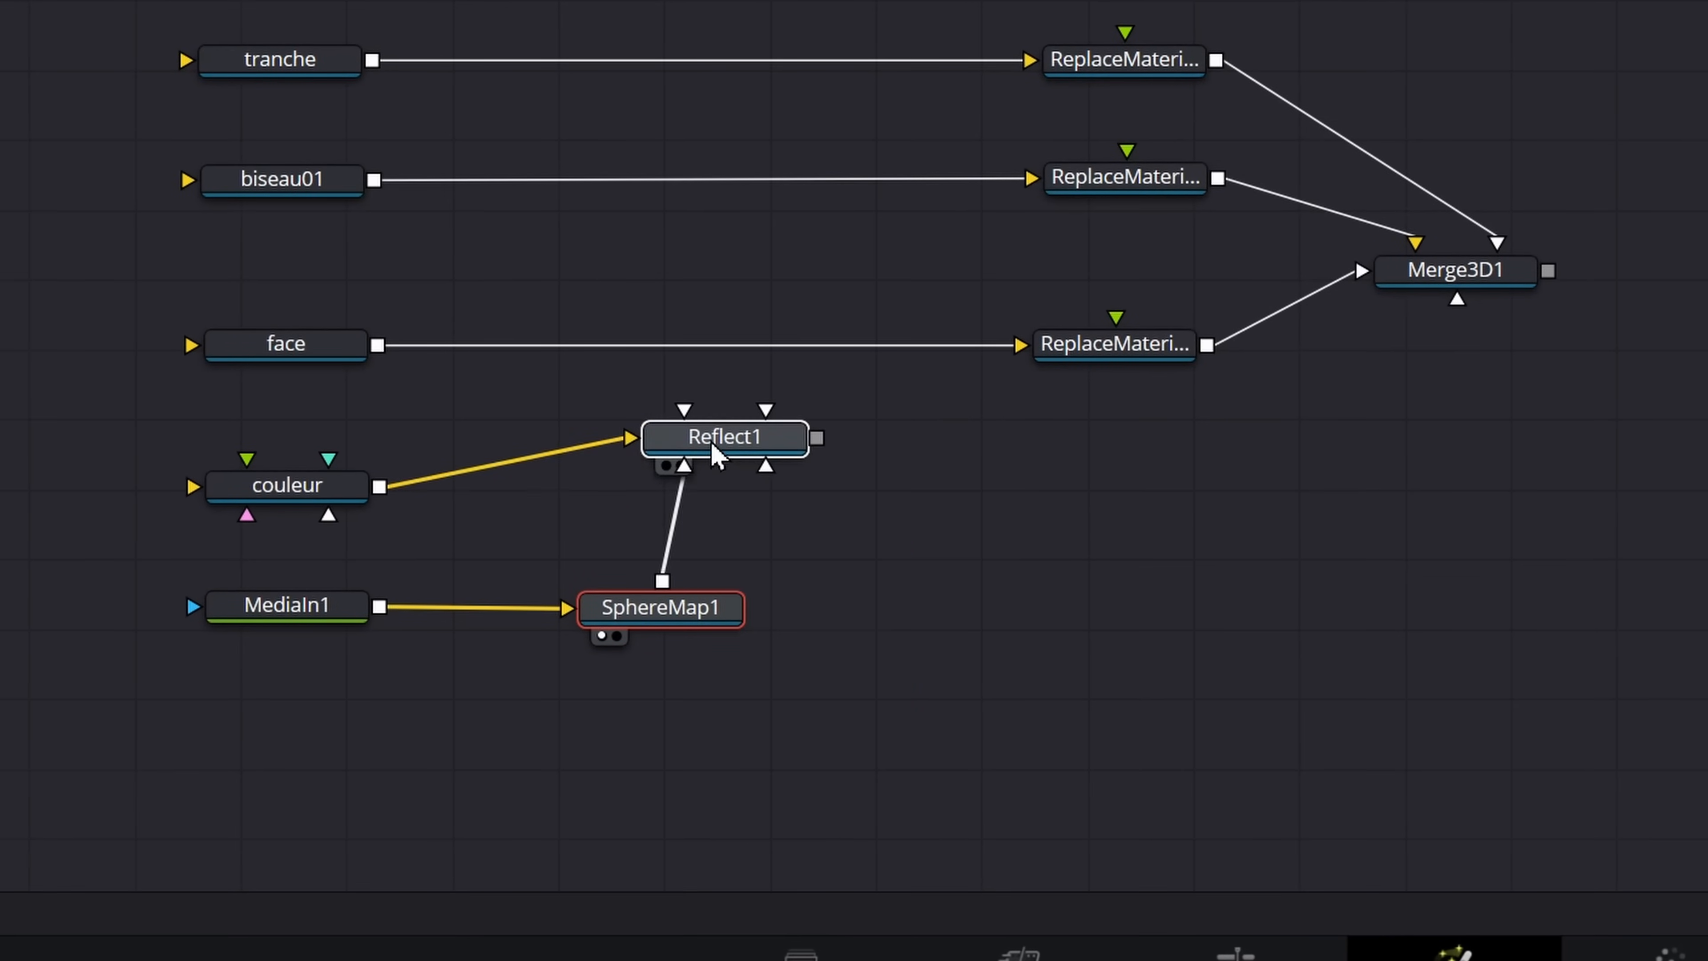
pyautogui.click(666, 466)
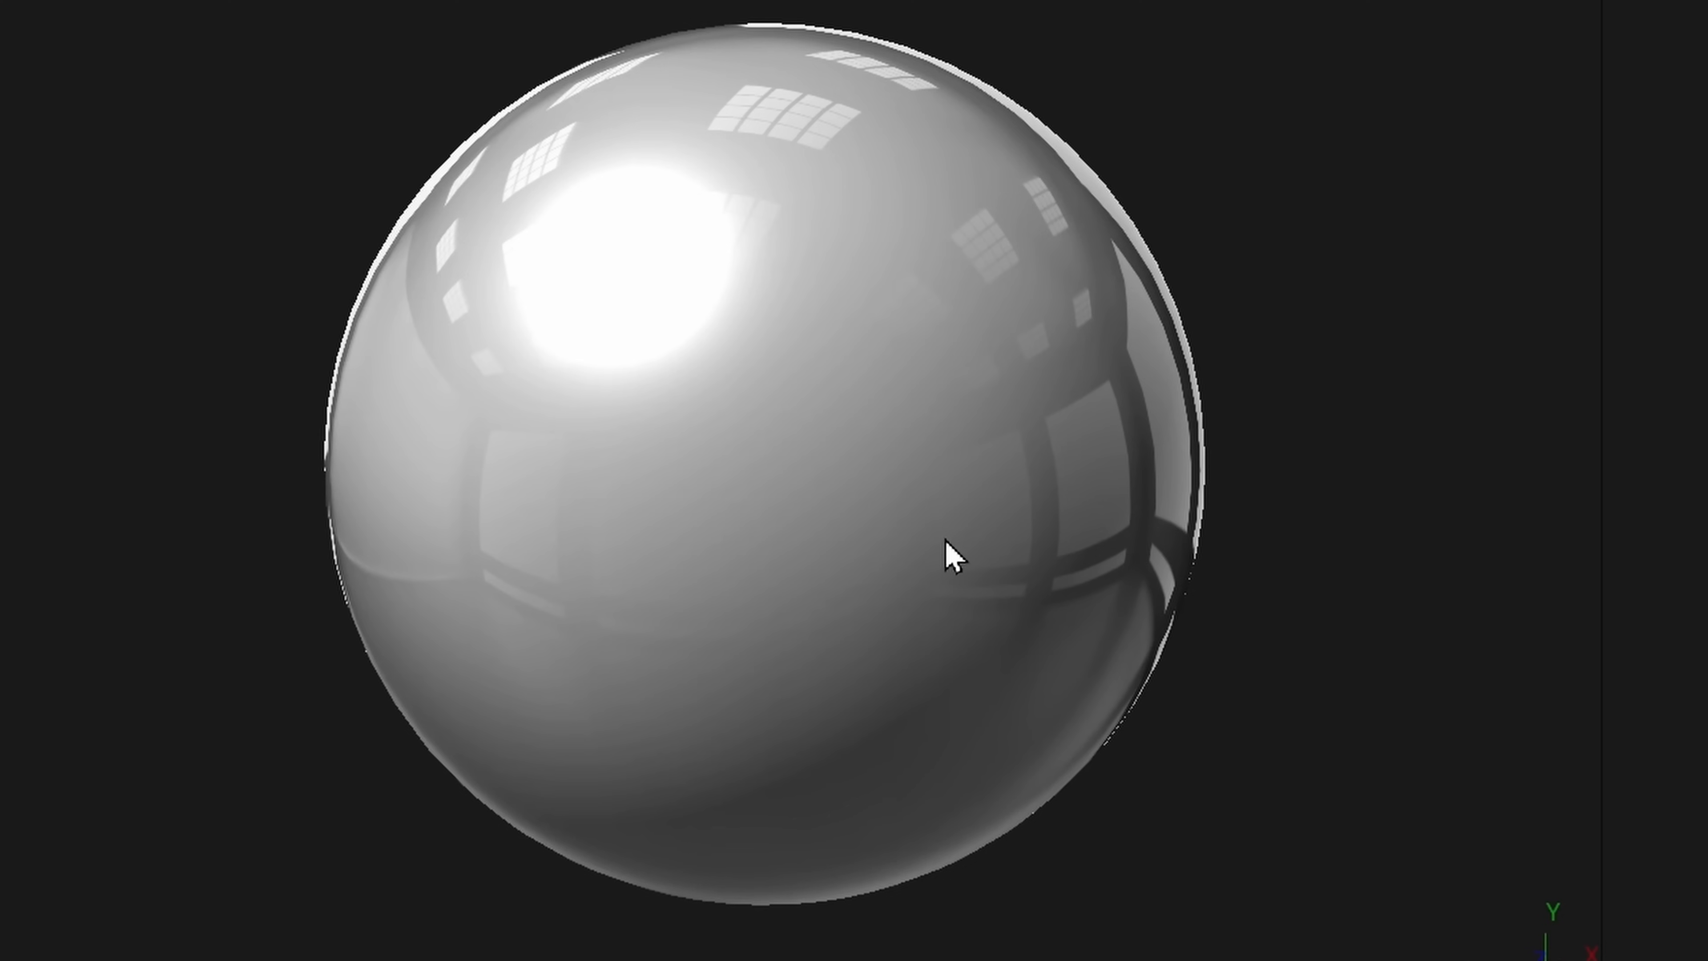
pyautogui.moveTo(945, 540); pyautogui.dragTo(525, 417)
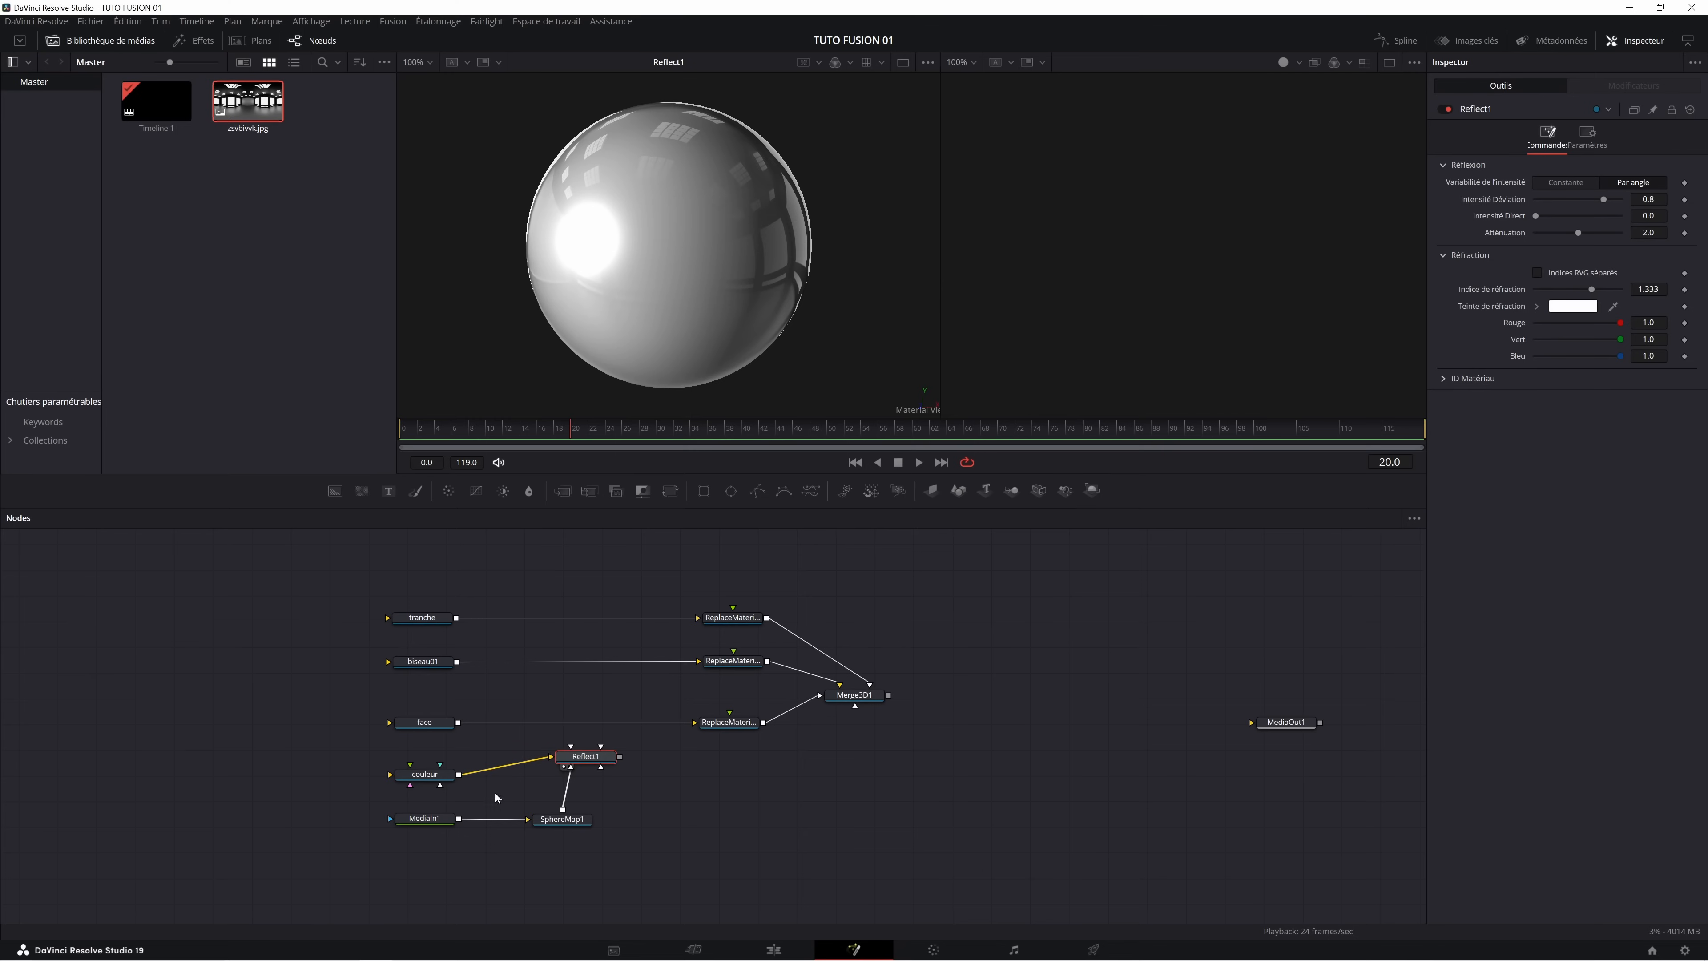
# Connect Reflect1 to the material input of the face branch's ReplaceMaterial node and preview that branch.
pyautogui.moveTo(619, 757); pyautogui.dragTo(729, 726)
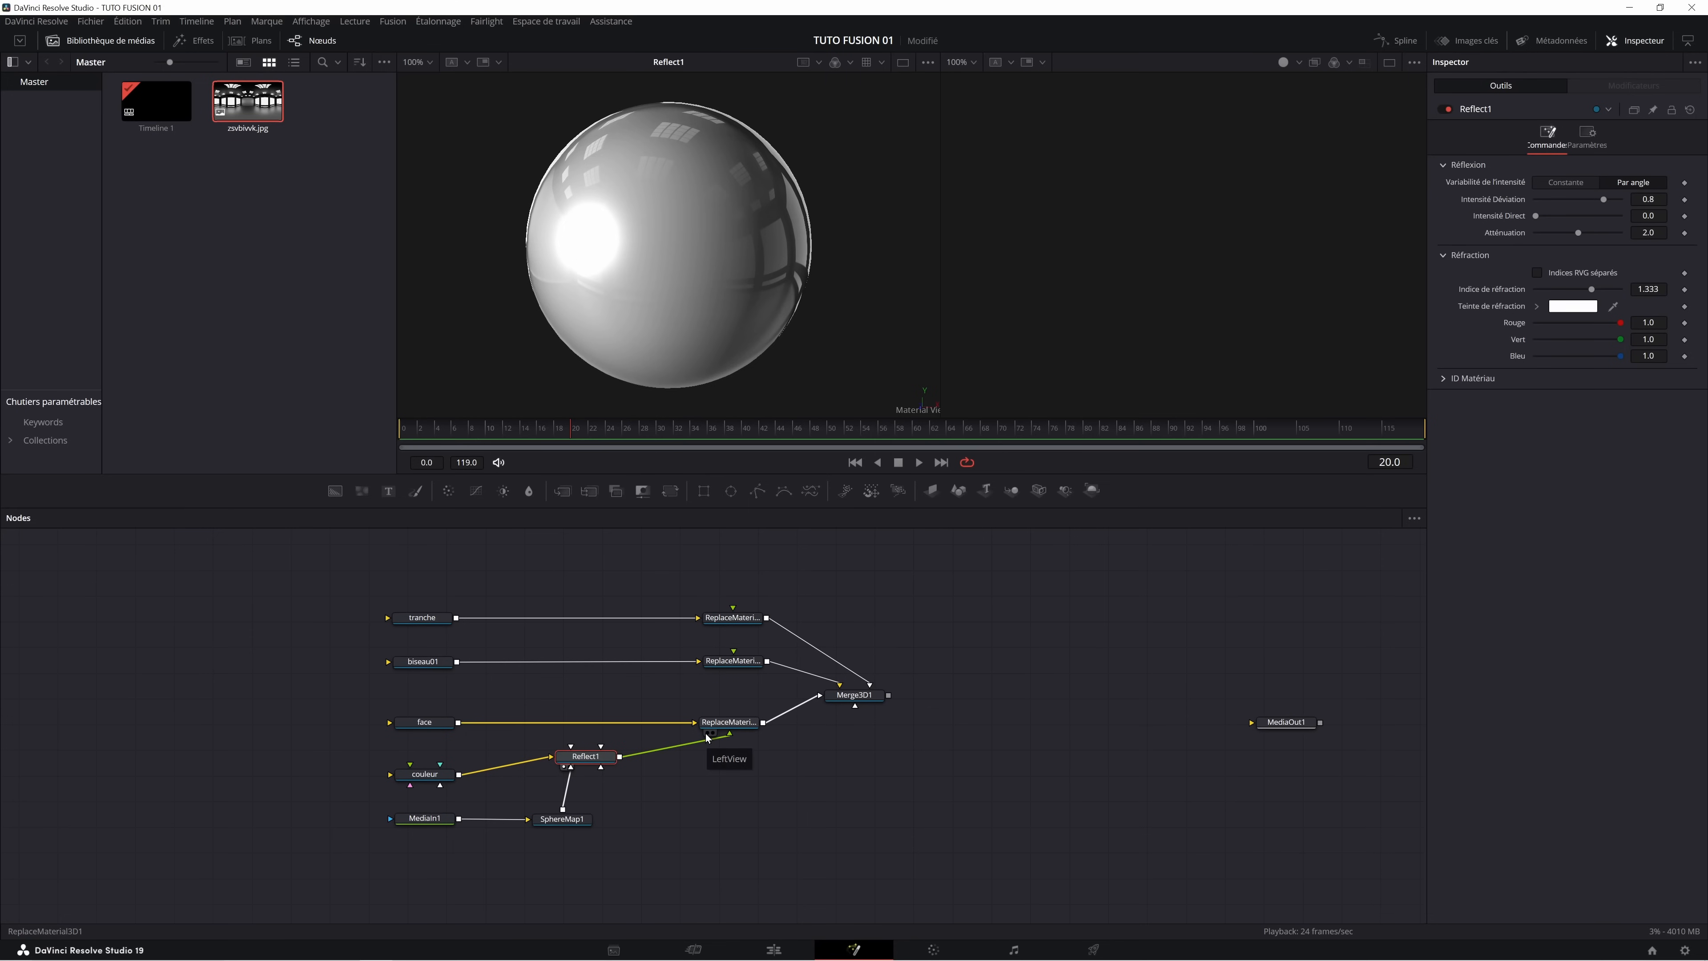
pyautogui.click(707, 734)
pyautogui.moveTo(837, 368); pyautogui.dragTo(489, 919)
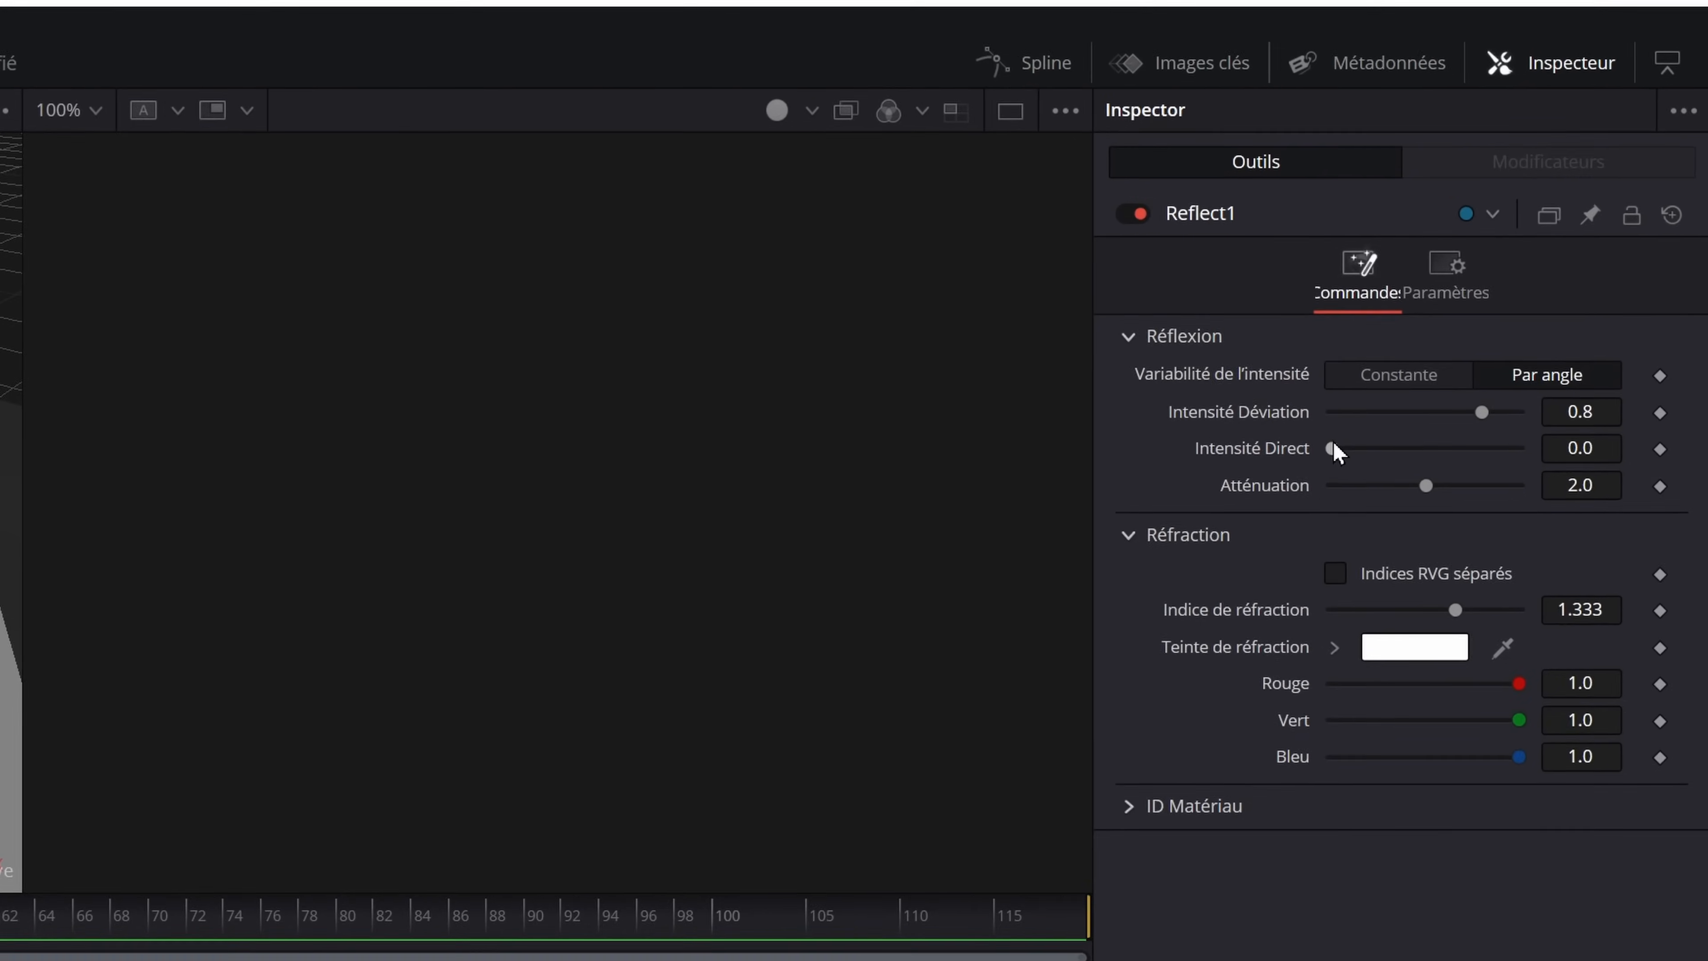
# Set Reflect1's Intensité Direct to about 0.535 and check the reflections on the face and on the merged text.
pyautogui.moveTo(1332, 448); pyautogui.dragTo(1339, 448)
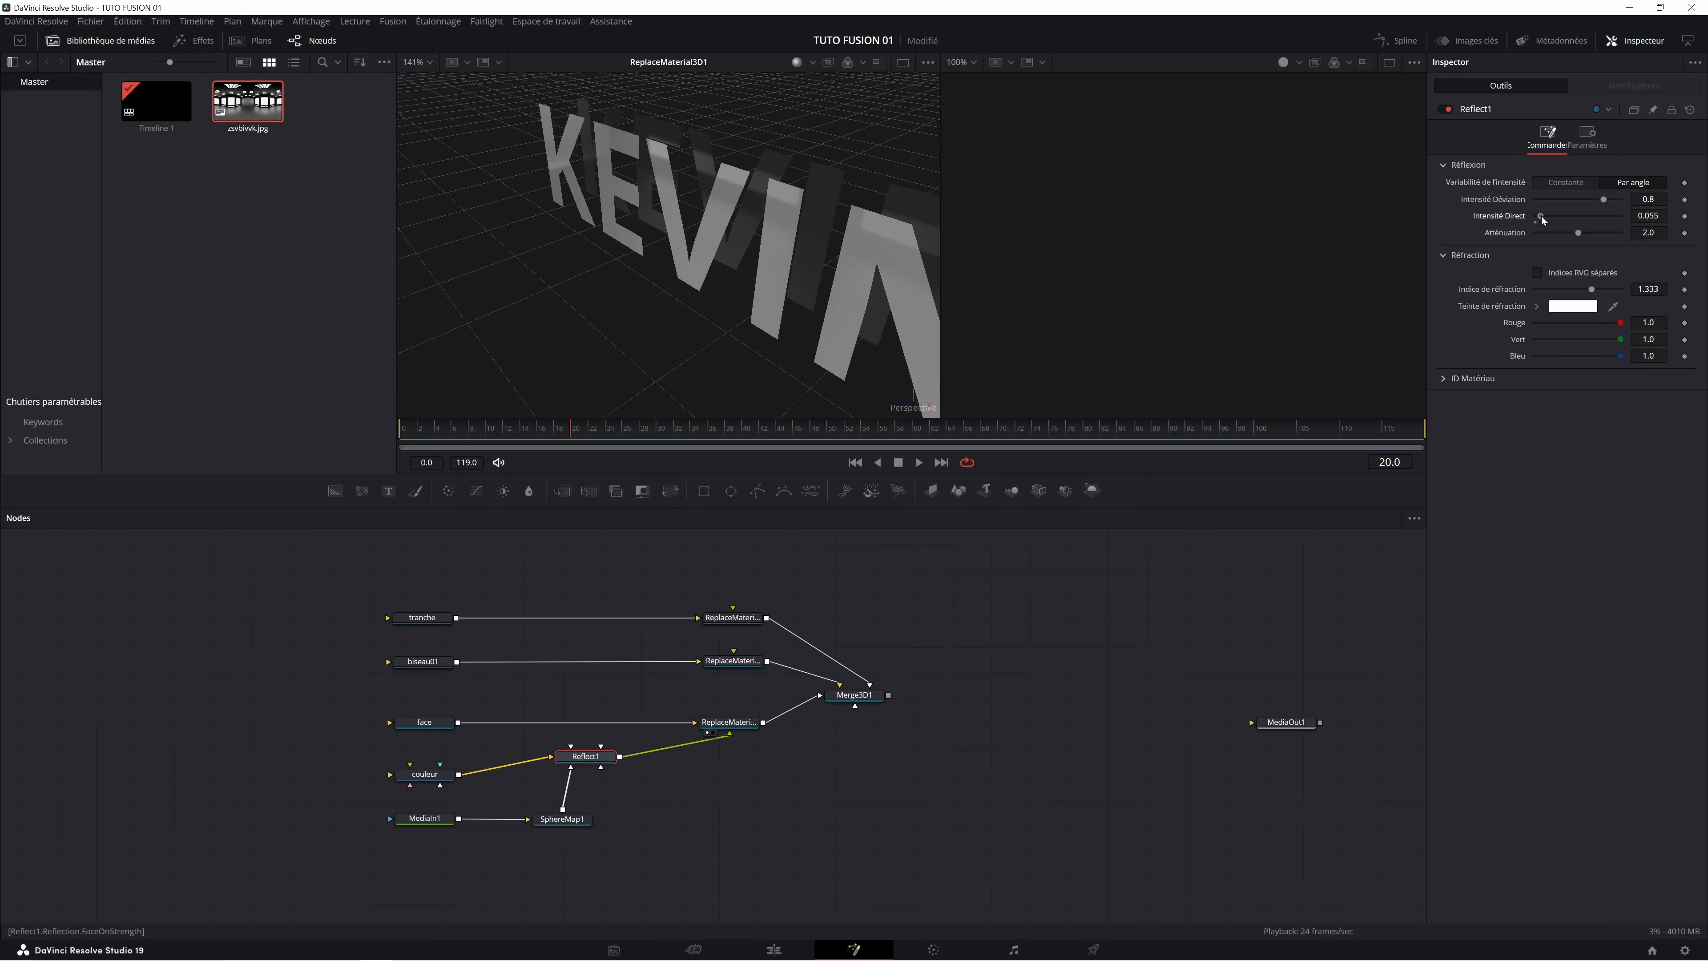
pyautogui.moveTo(1541, 217); pyautogui.dragTo(1580, 216)
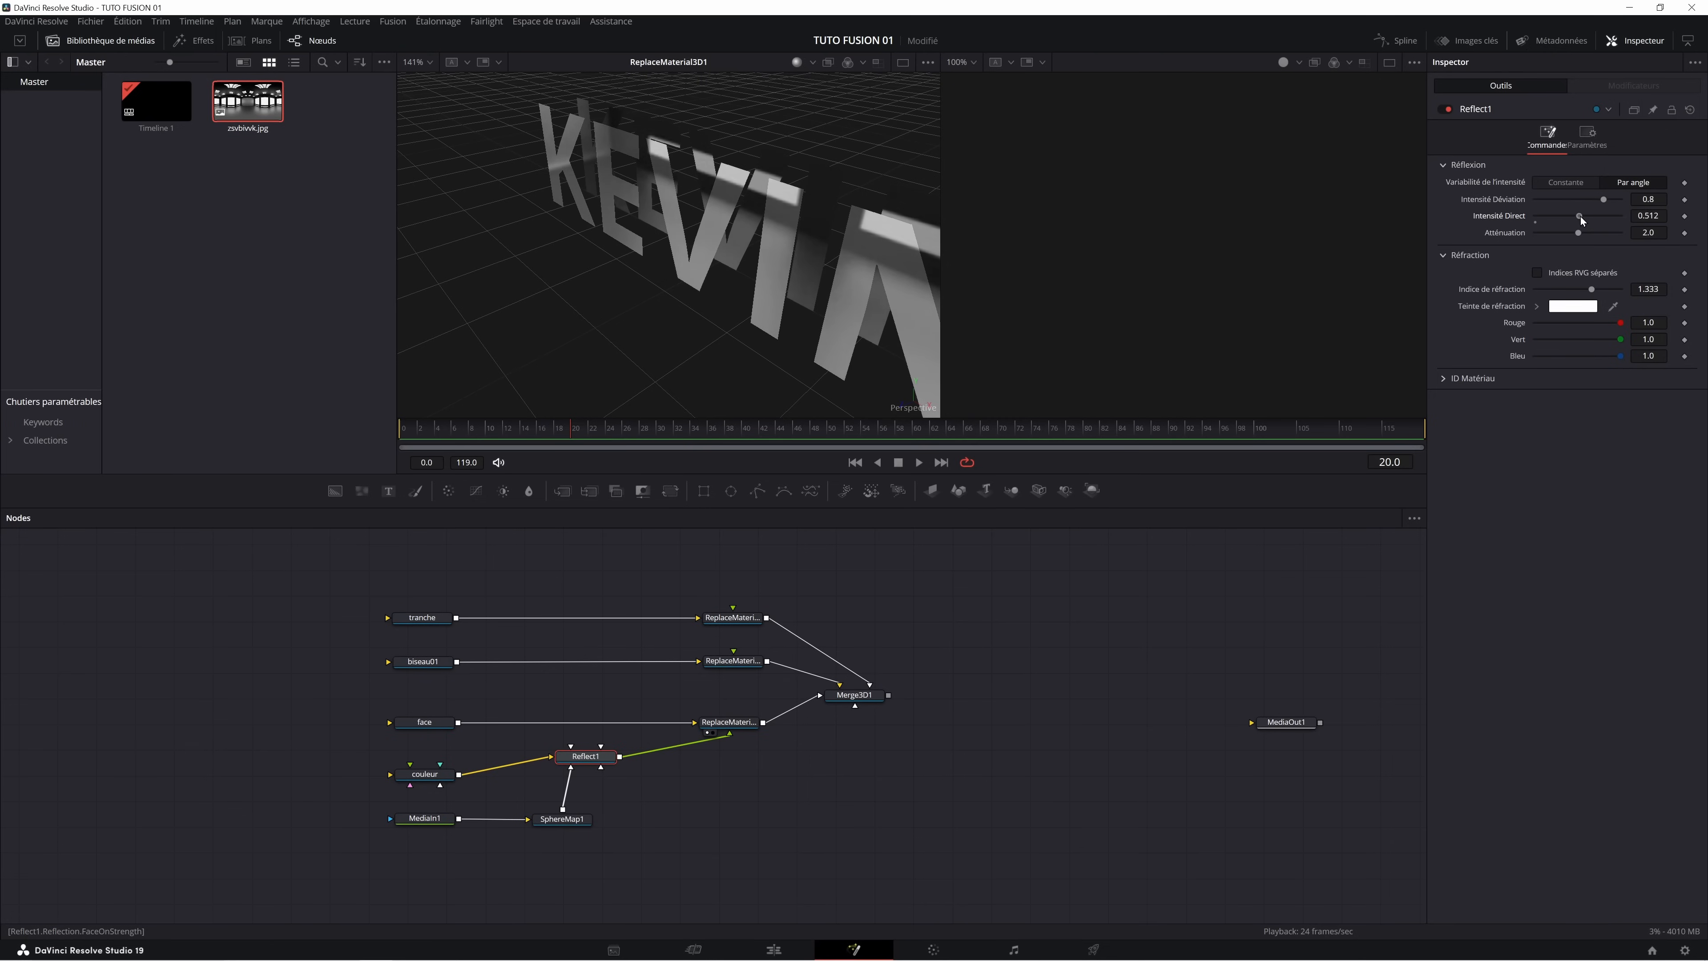
pyautogui.moveTo(846, 270); pyautogui.dragTo(789, 223)
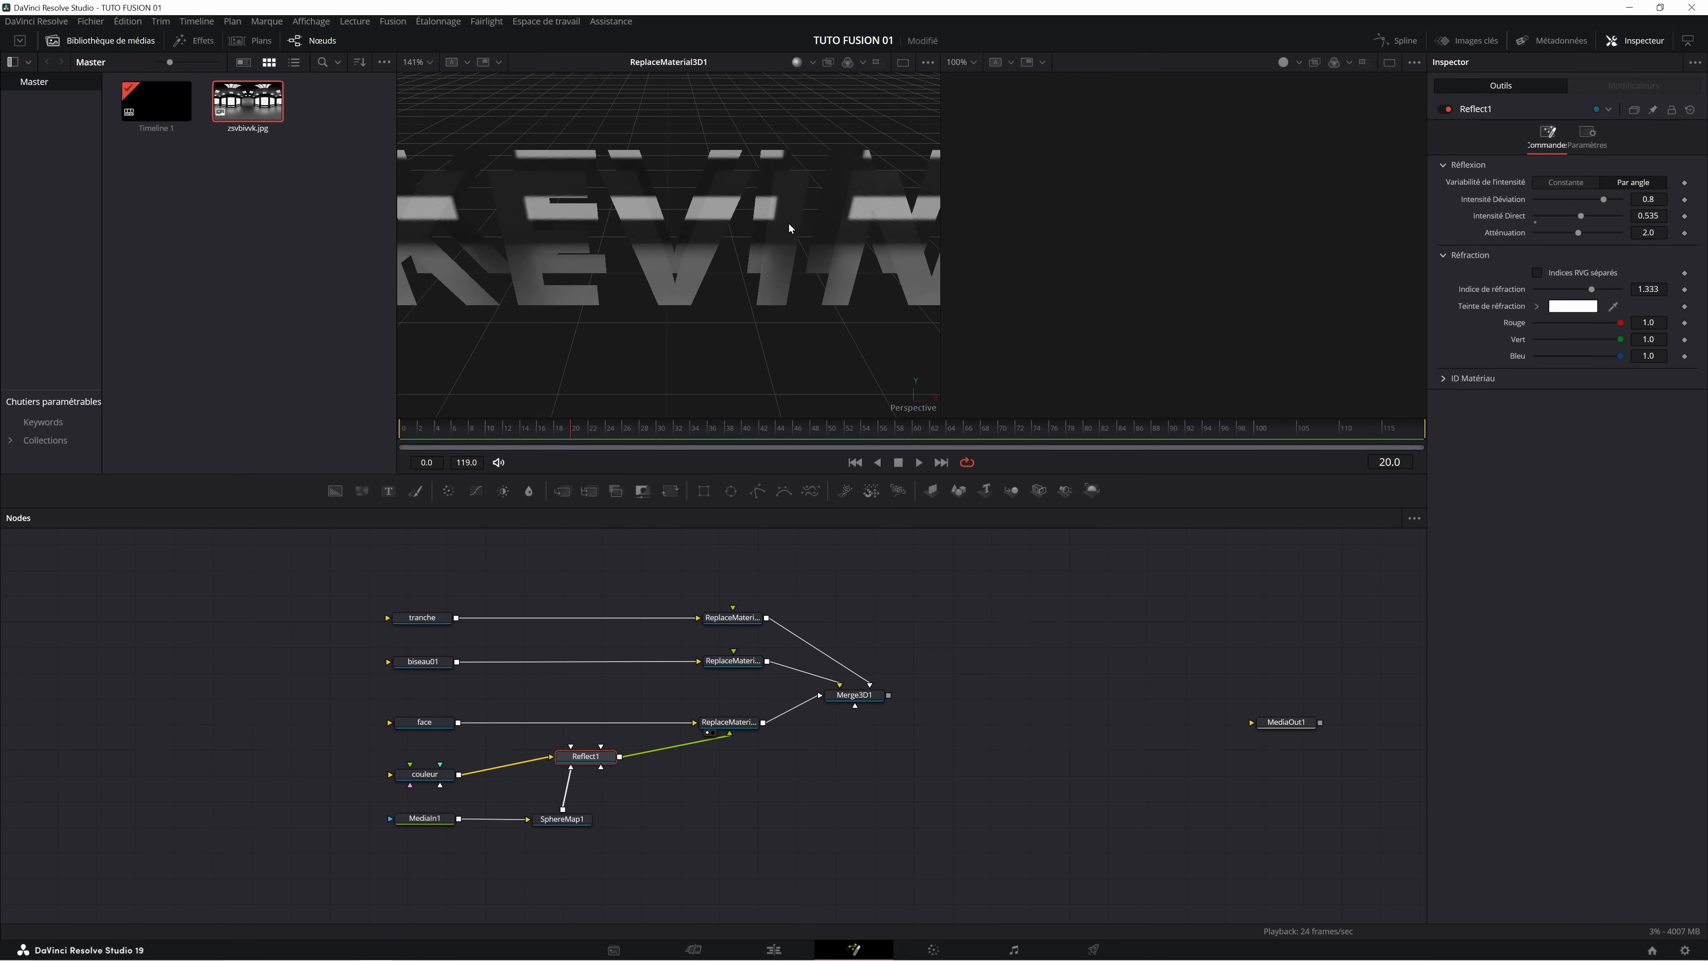
pyautogui.scroll(-1, 788, 223)
pyautogui.moveTo(789, 224); pyautogui.dragTo(747, 252)
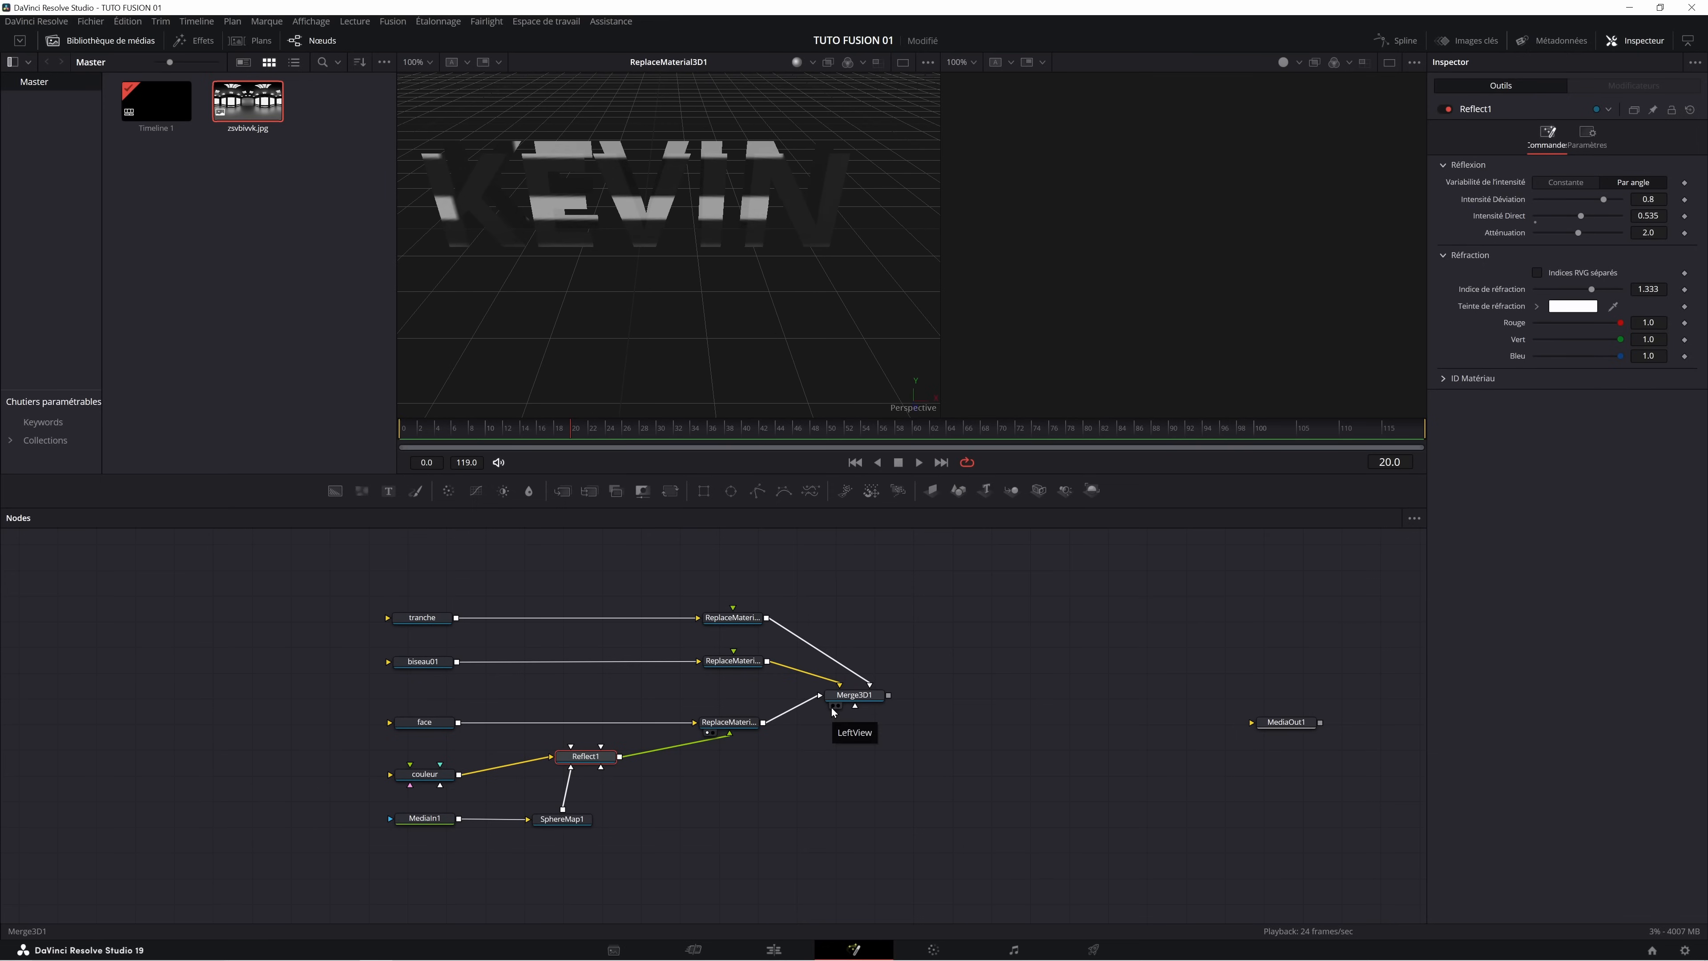
pyautogui.click(834, 705)
pyautogui.moveTo(784, 284); pyautogui.dragTo(730, 247)
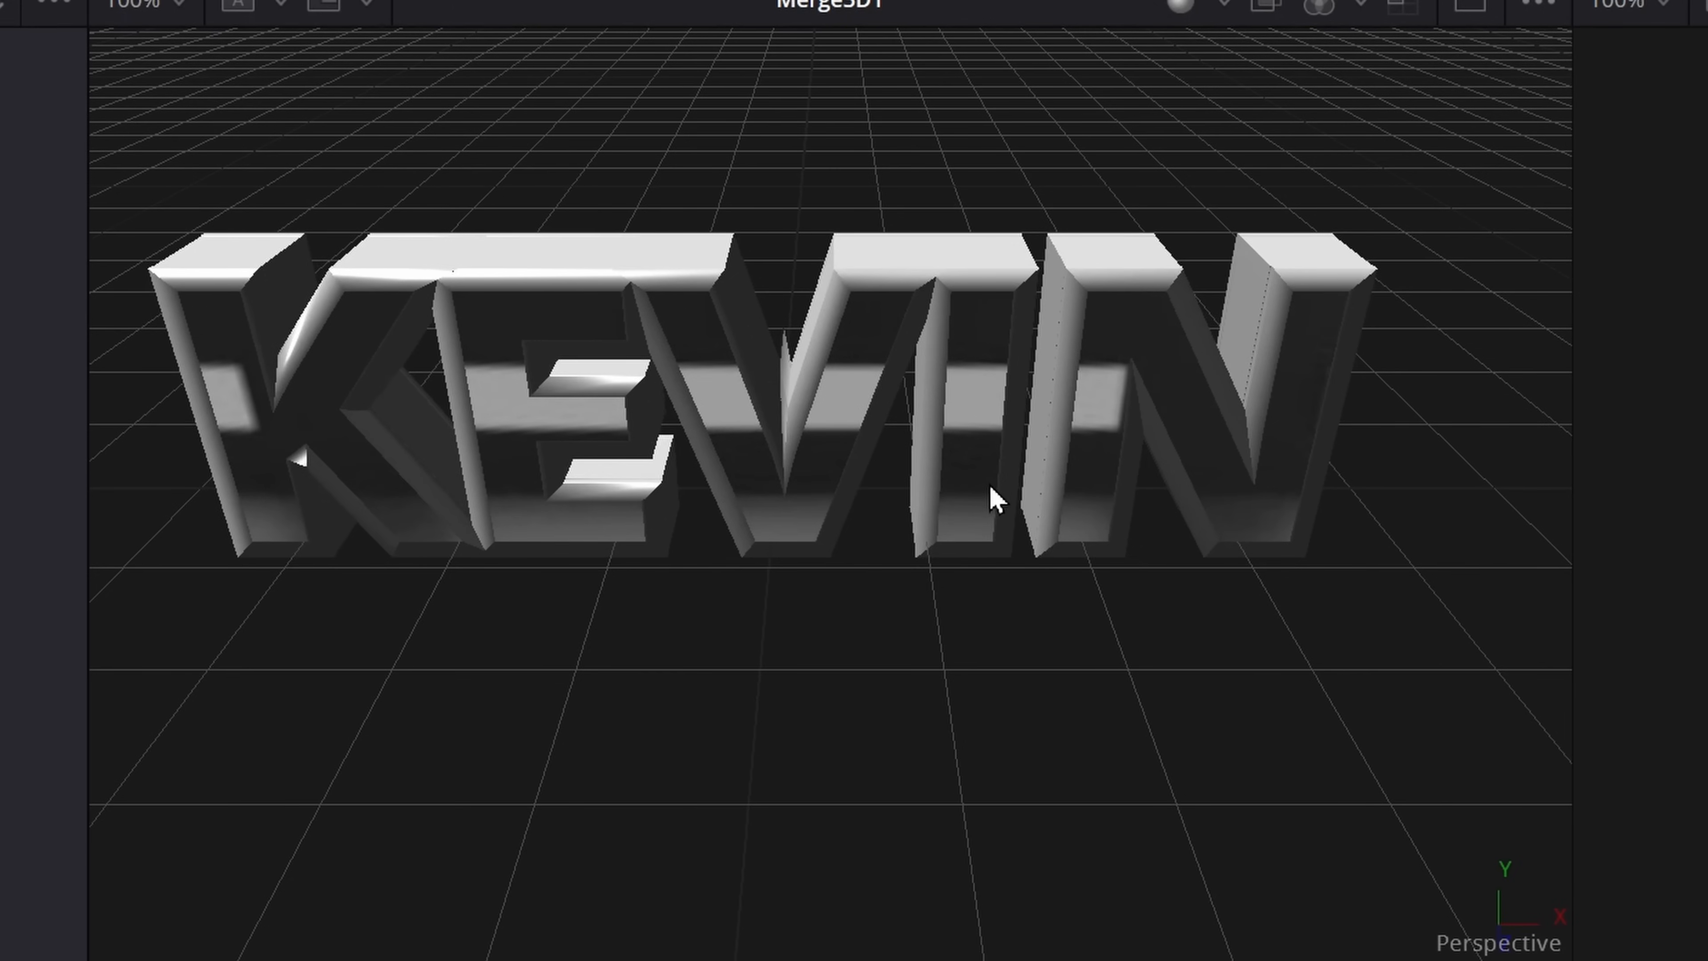
pyautogui.moveTo(989, 486); pyautogui.dragTo(693, 599)
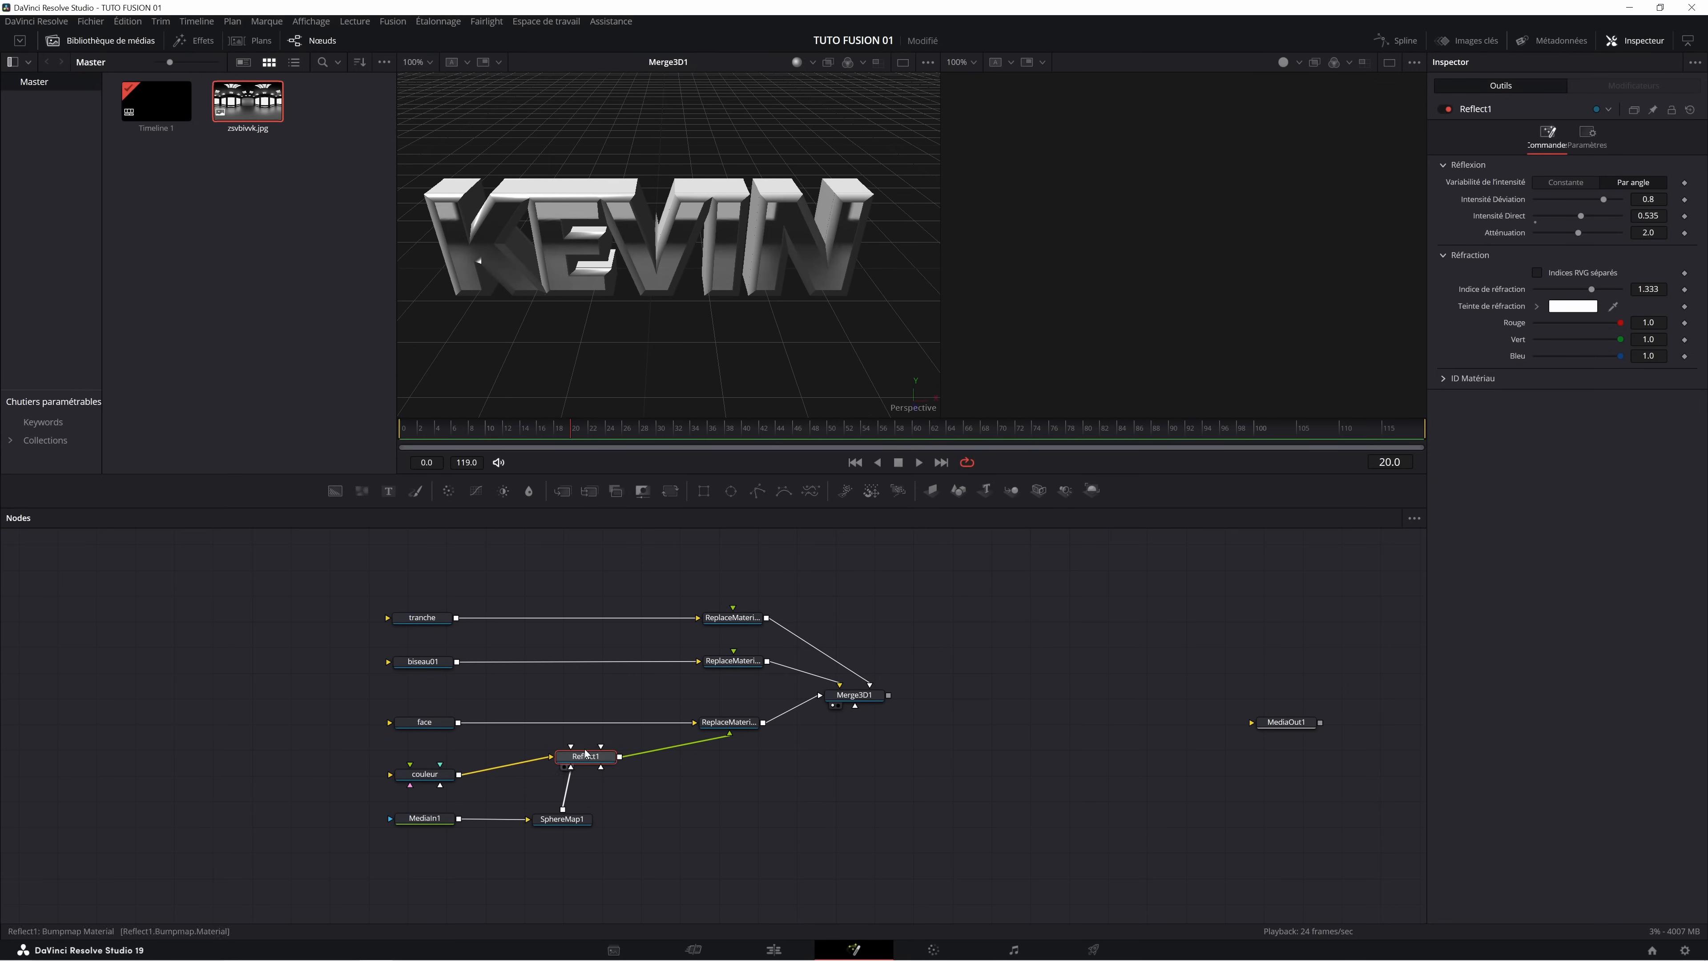
# Duplicate the couleur, Reflect1, MediaIn1 and SphereMap1 nodes and connect the copied Reflect node to biseau01's ReplaceMaterial material input.
pyautogui.moveTo(382, 750); pyautogui.dragTo(626, 846)
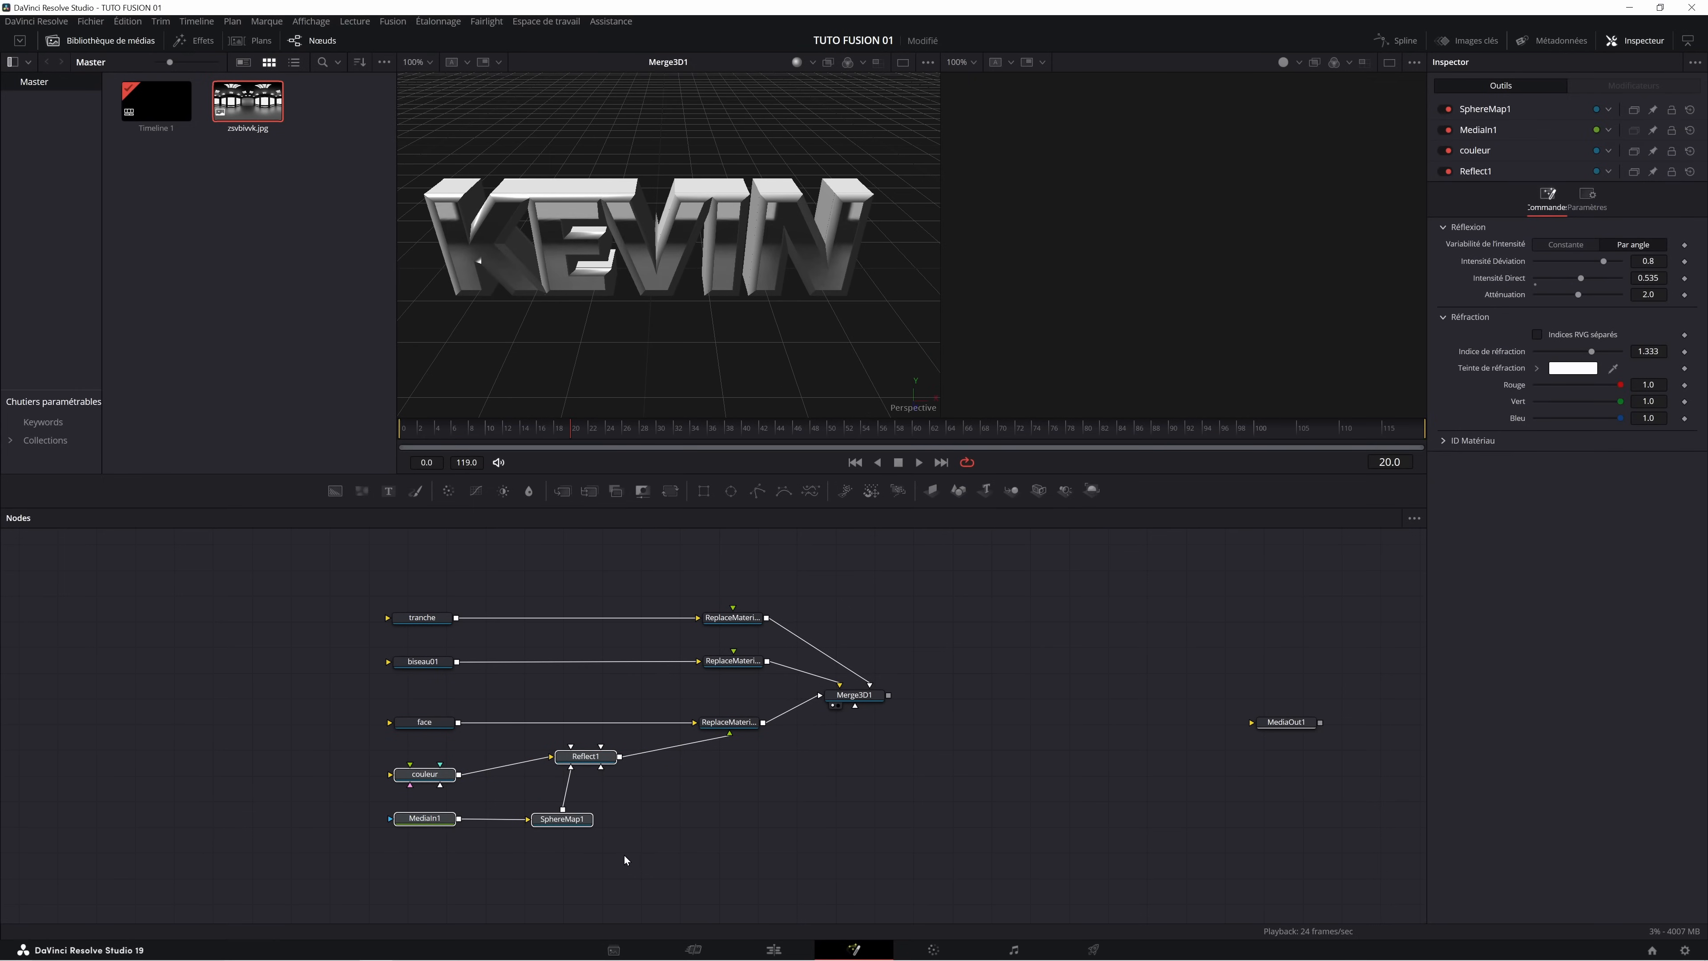
pyautogui.hotkey('ctrl', 'c')
pyautogui.hotkey('ctrl', 'v')
pyautogui.moveTo(289, 606); pyautogui.dragTo(731, 666)
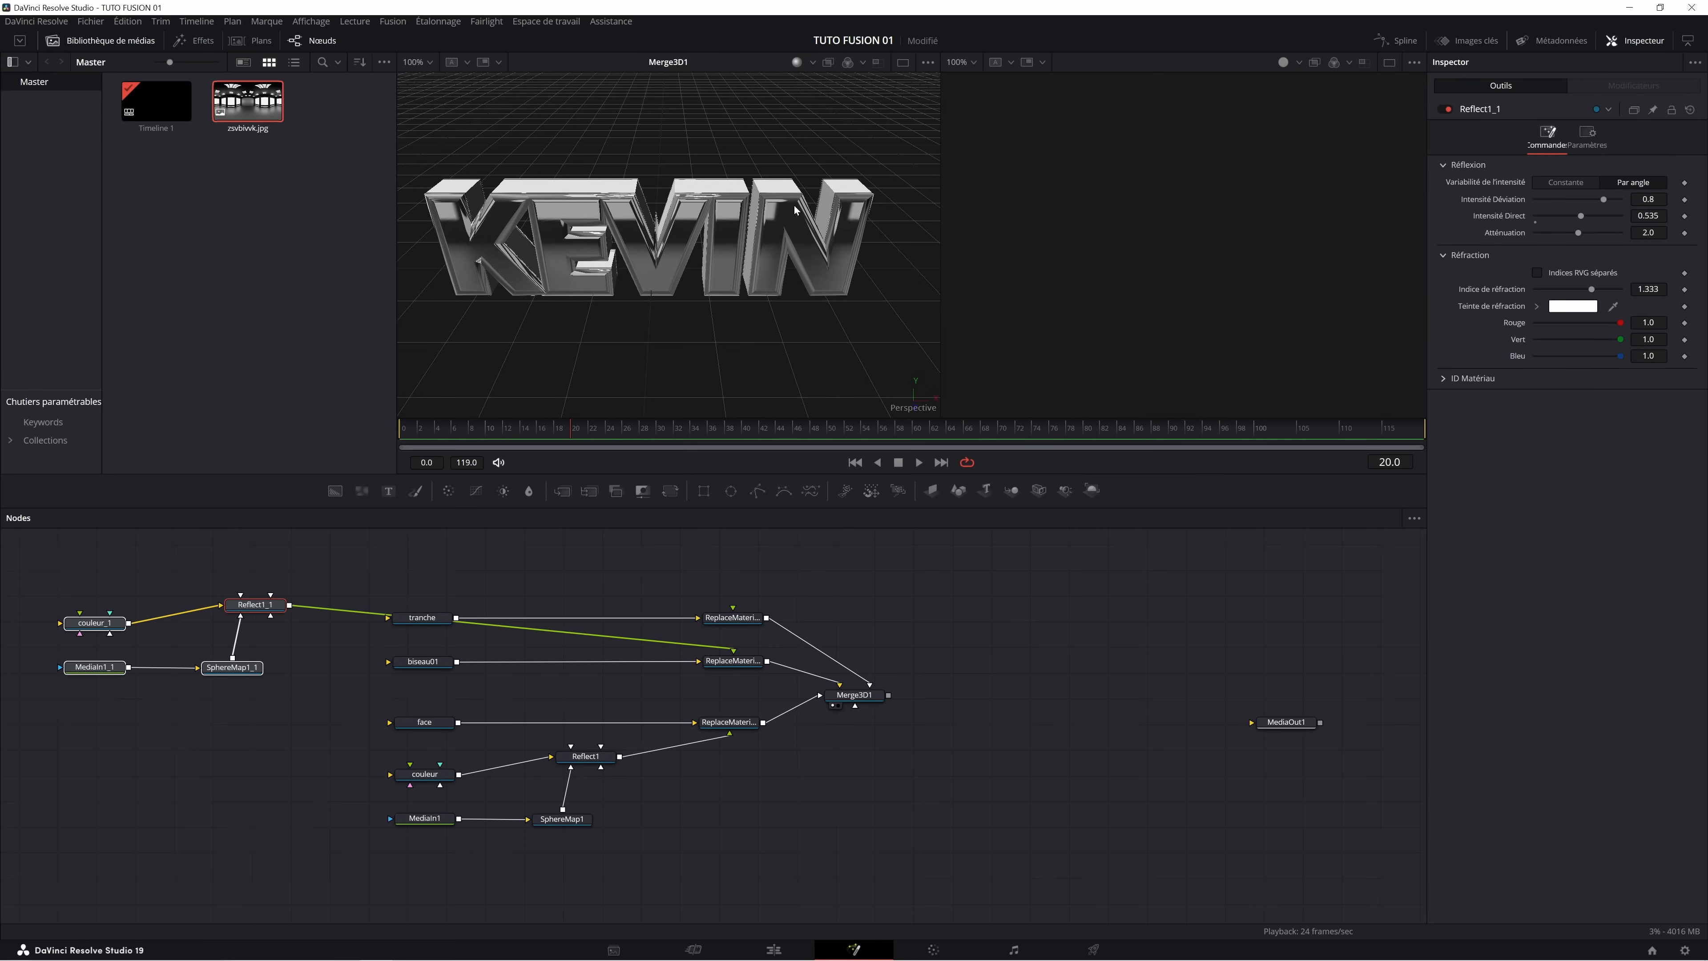
pyautogui.moveTo(735, 209)
pyautogui.mouseDown()
pyautogui.moveTo(679, 232)
pyautogui.moveTo(757, 176)
pyautogui.moveTo(758, 194)
pyautogui.mouseUp()
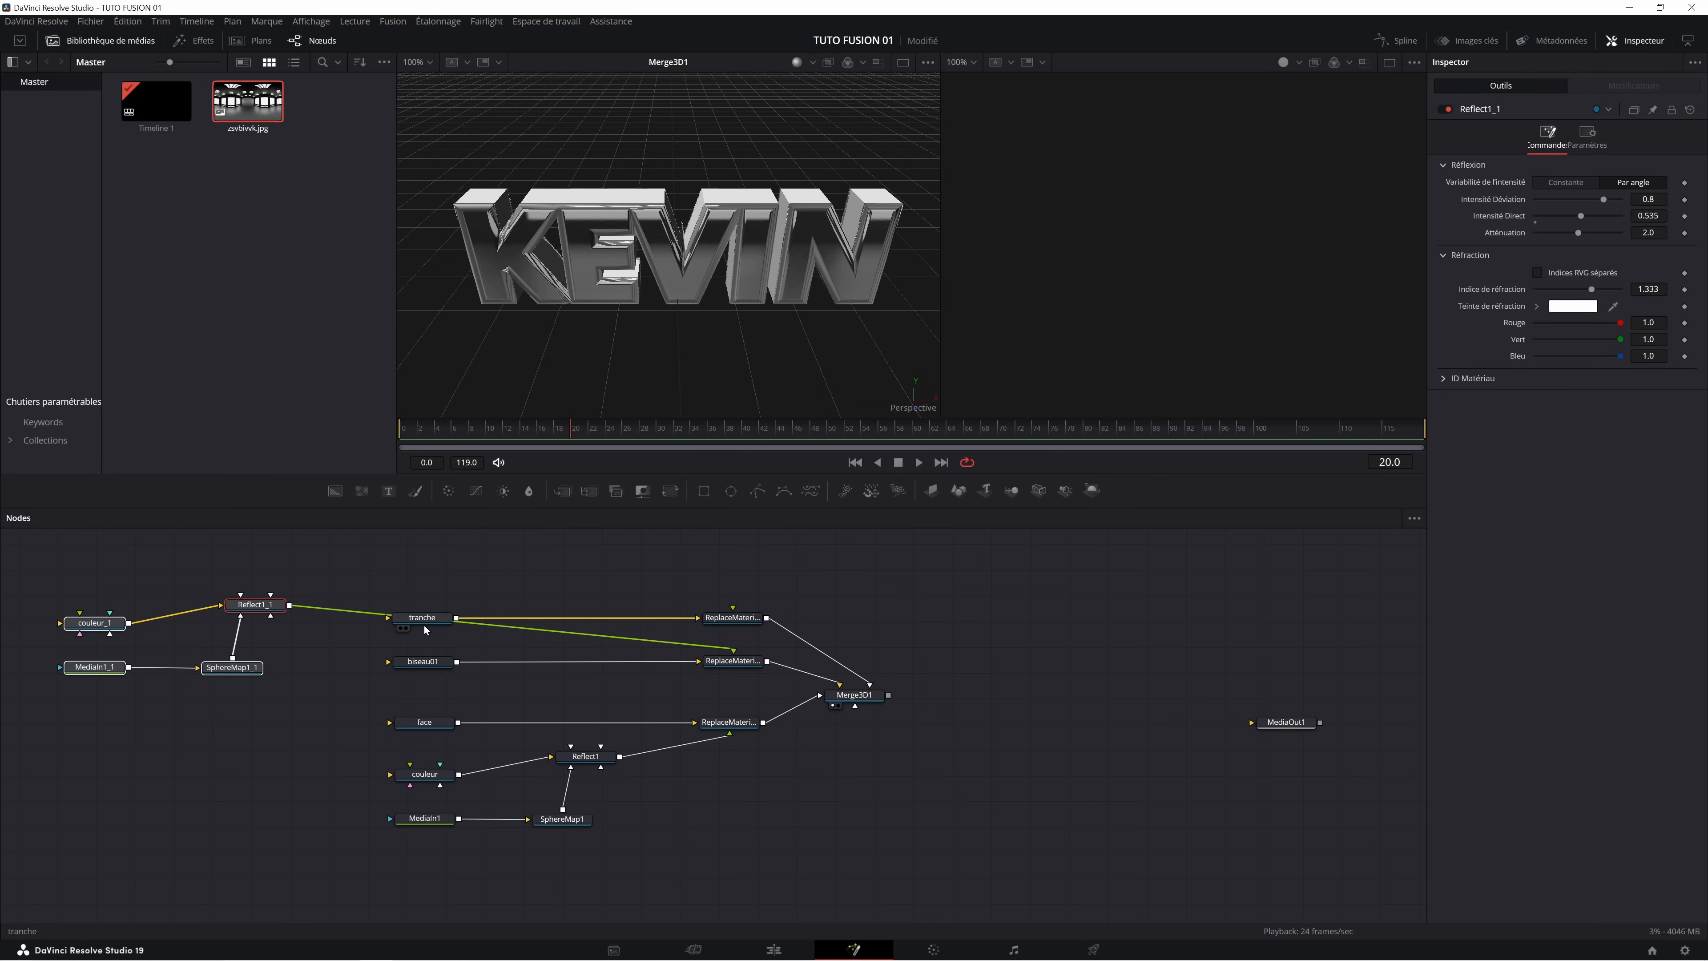
# Reposition the tranche node, paste another copy of the reflective material nodes and connect its Reflect node to tranche's ReplaceMaterial material input.
pyautogui.moveTo(424, 624); pyautogui.dragTo(506, 570)
pyautogui.moveTo(215, 646); pyautogui.dragTo(500, 806)
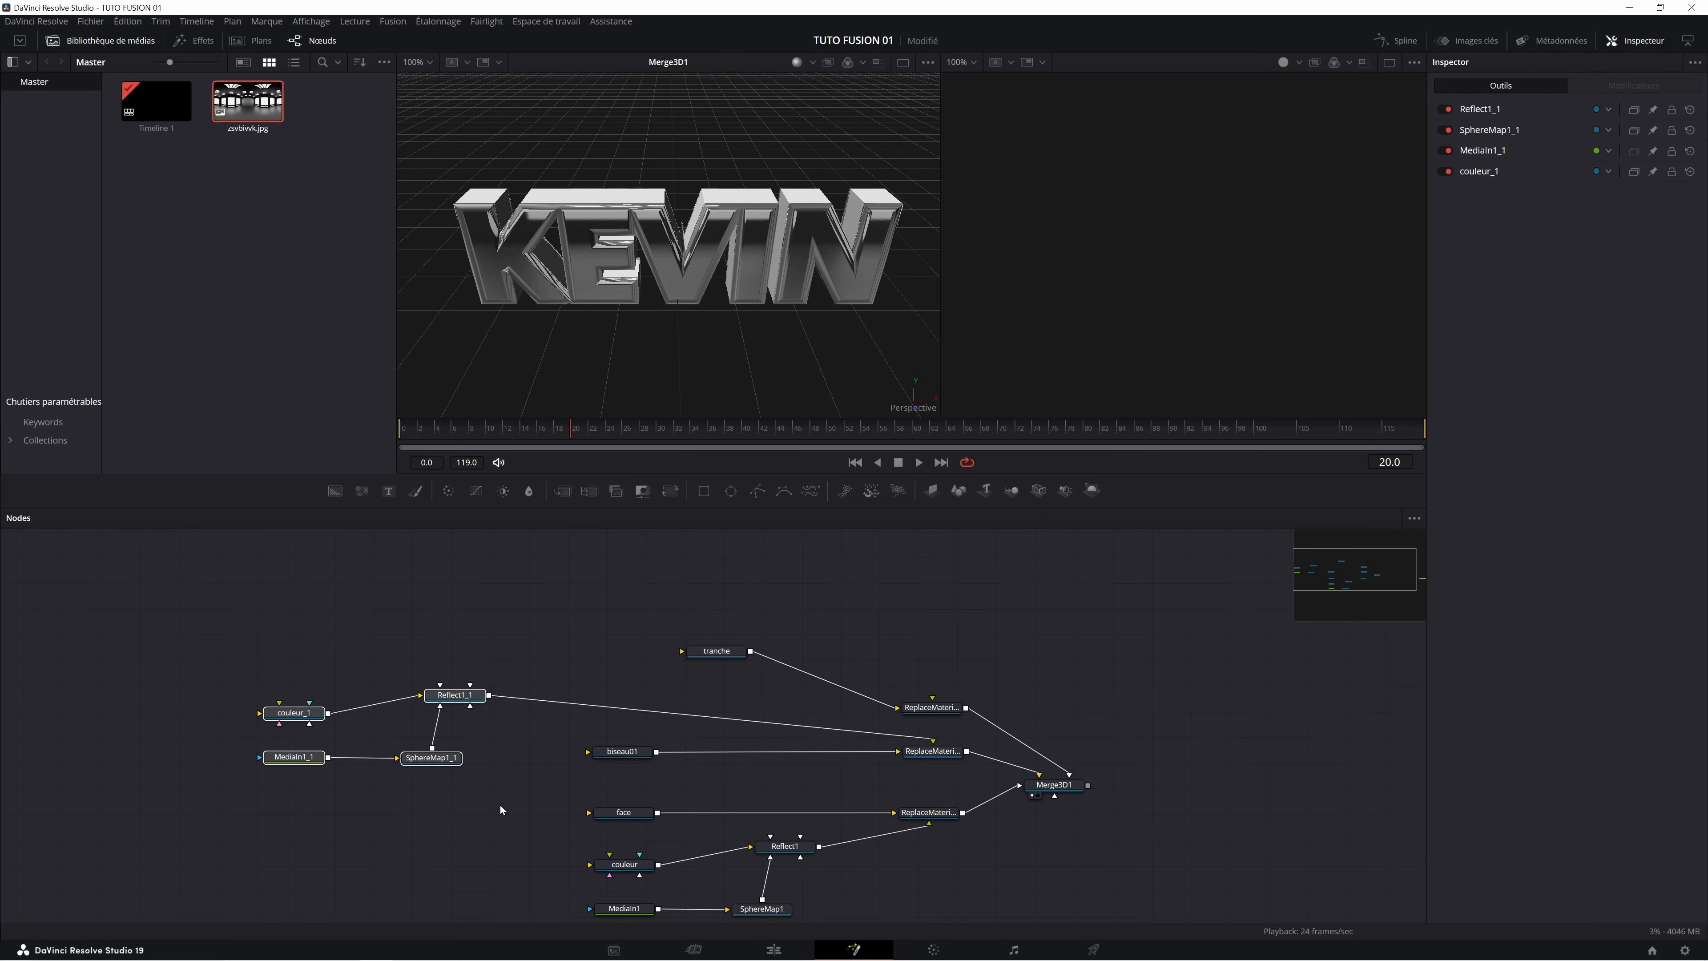
pyautogui.click(432, 584)
pyautogui.hotkey('ctrl', 'v')
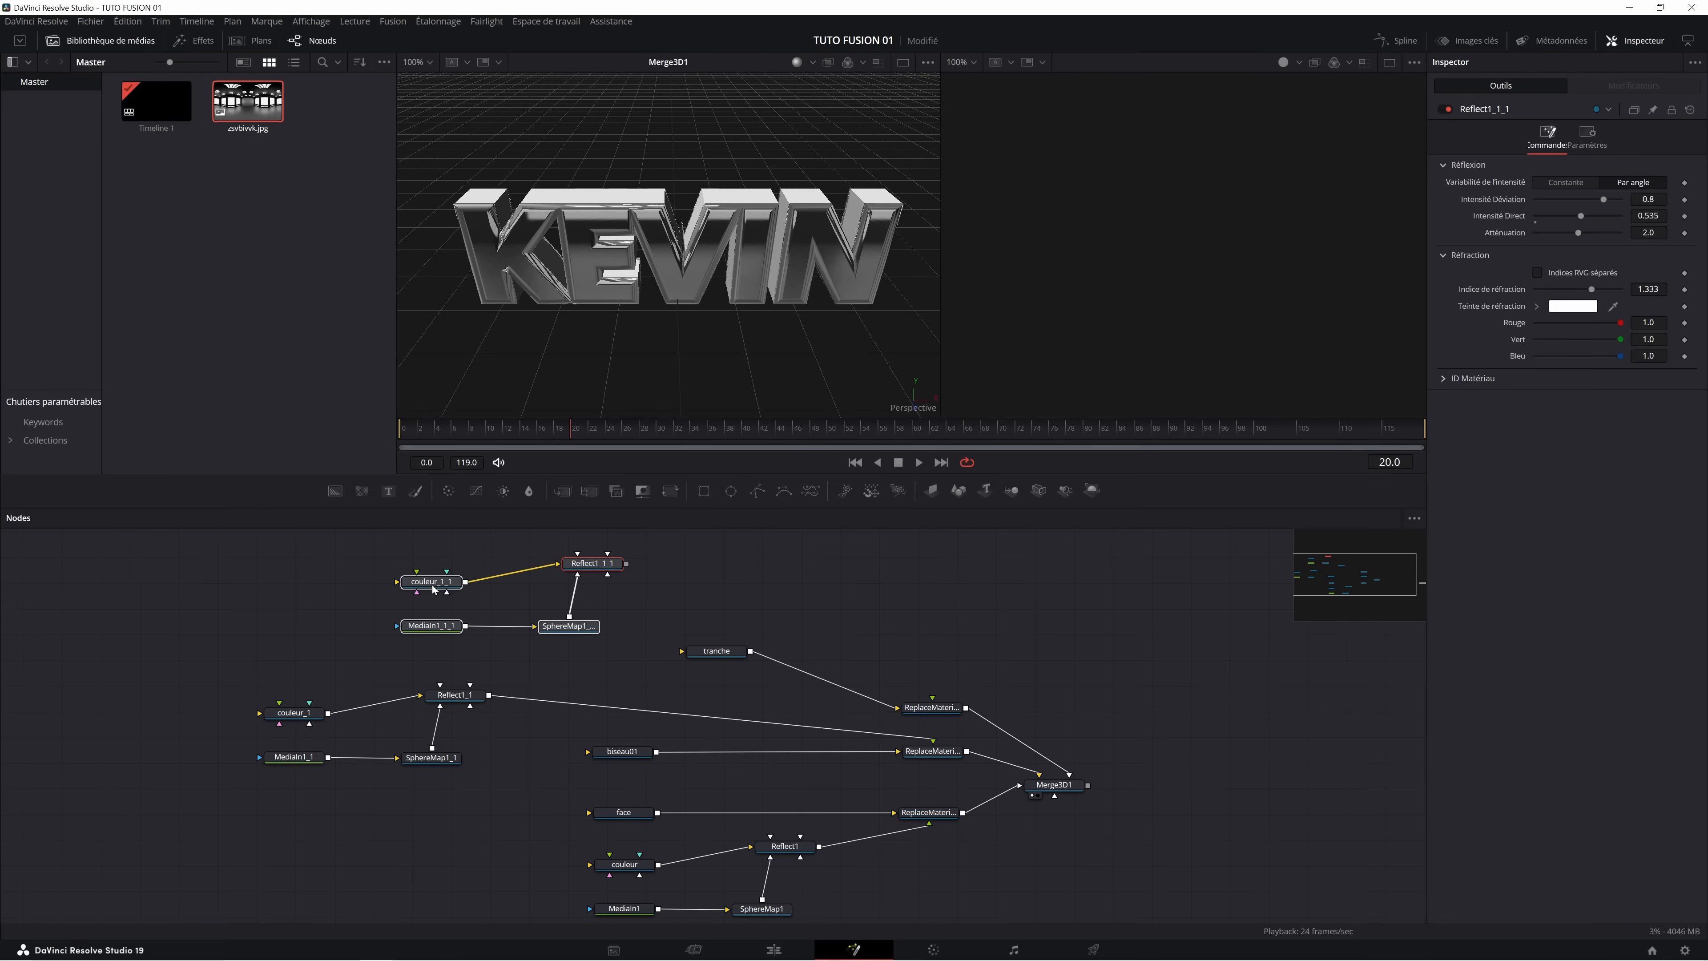
pyautogui.moveTo(627, 567); pyautogui.dragTo(930, 712)
pyautogui.moveTo(832, 270); pyautogui.dragTo(768, 268)
pyautogui.scroll(-1, 1001, 748)
pyautogui.scroll(1, 1001, 748)
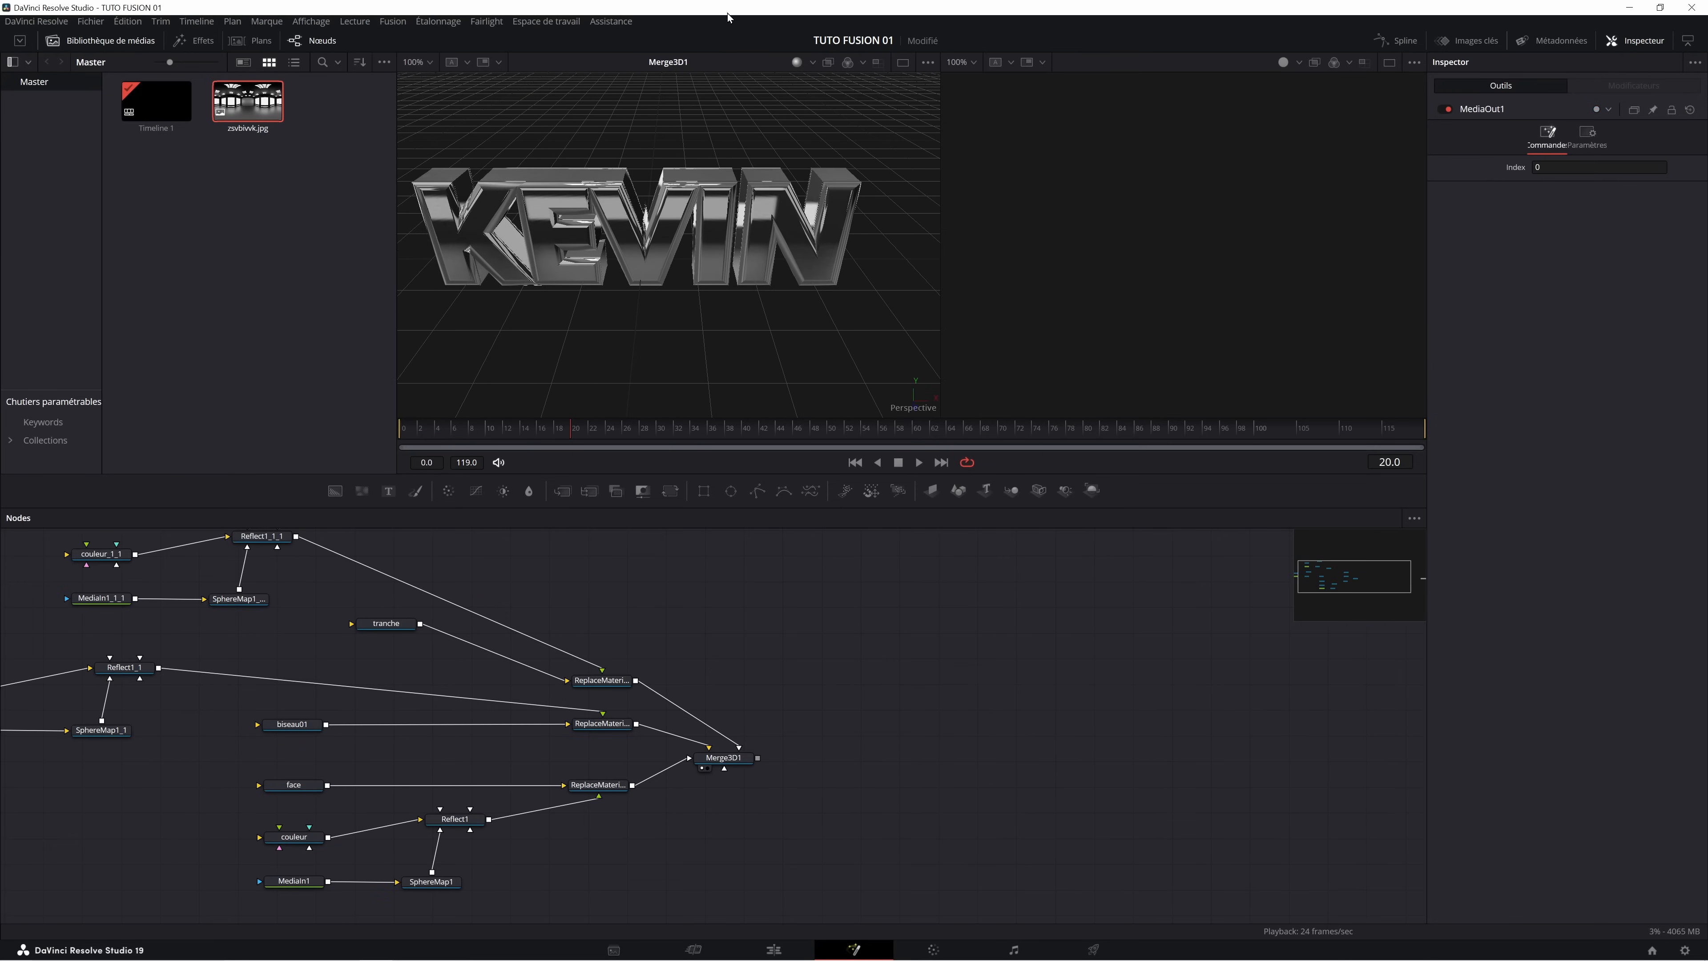
# Show Merge3D1 in the second viewer and compare the text with the first viewer's lighting off and on.
pyautogui.click(709, 769)
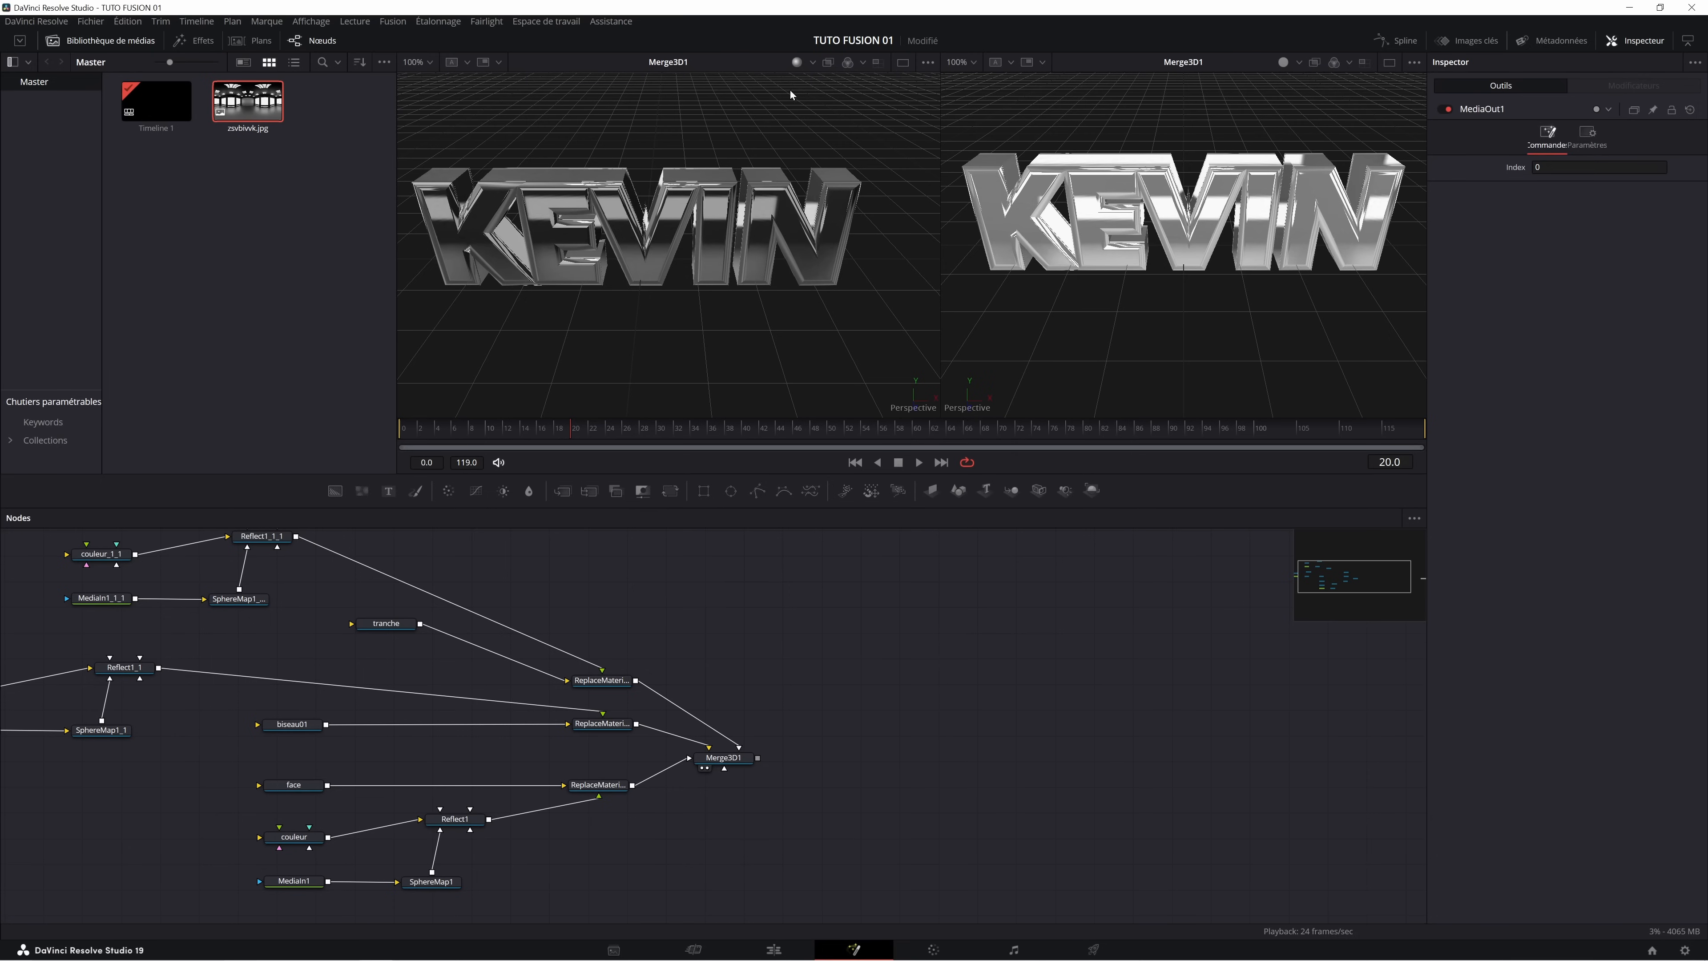
pyautogui.click(797, 67)
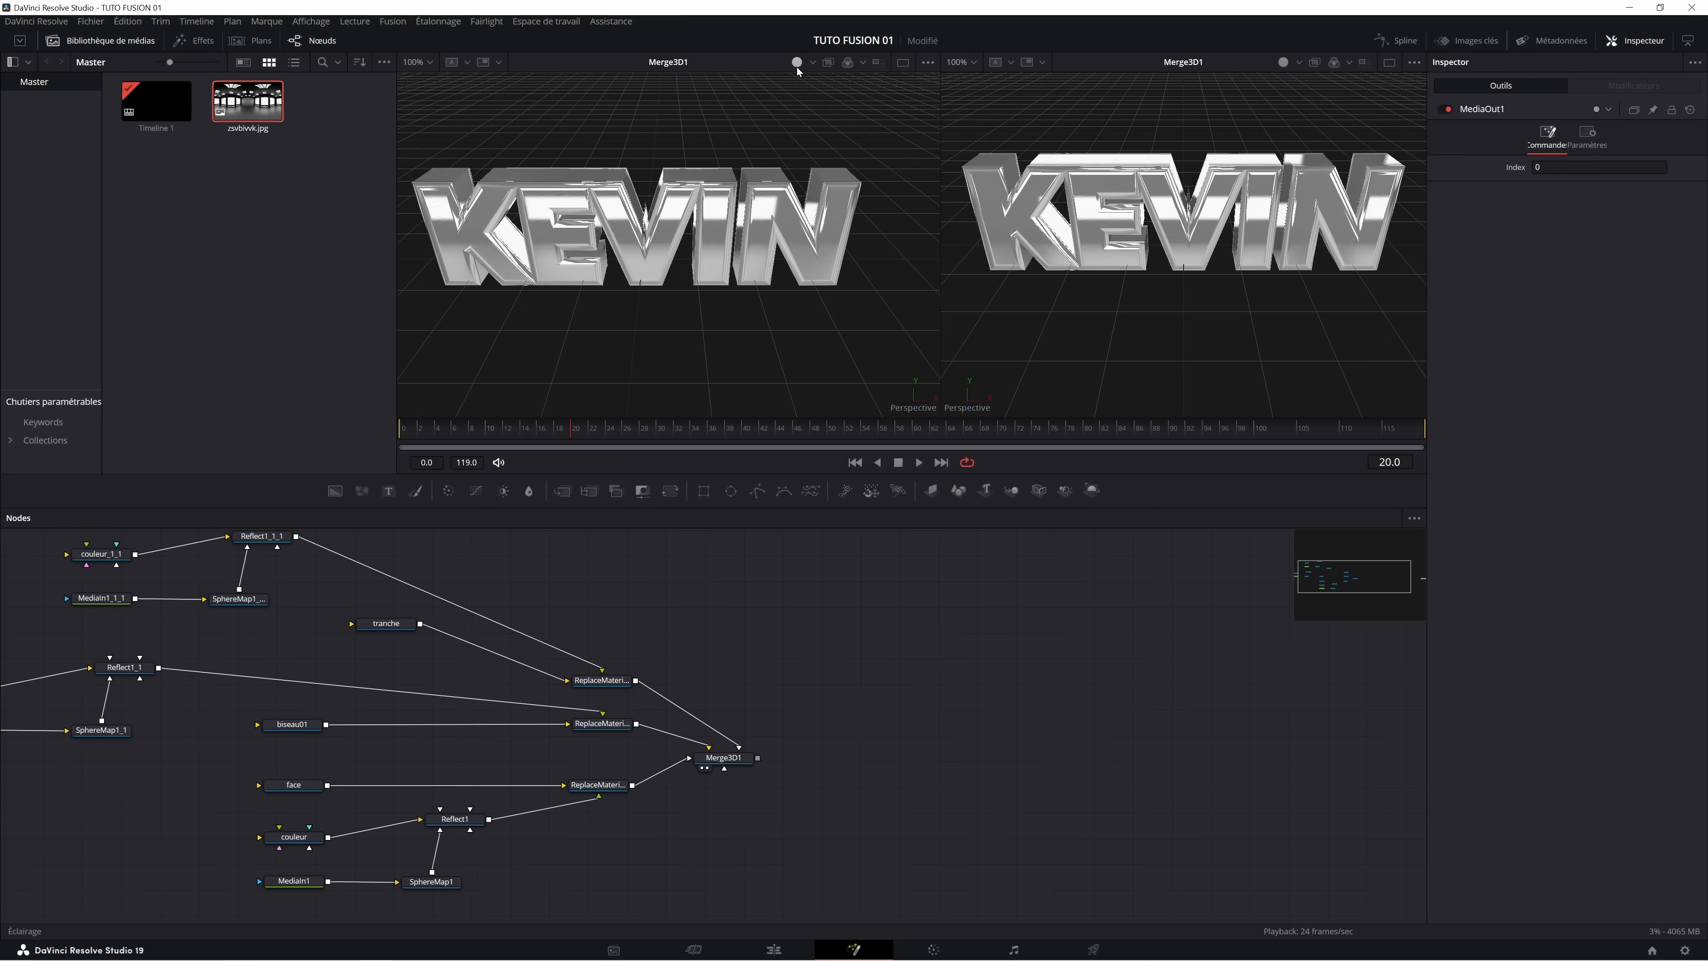
pyautogui.click(796, 67)
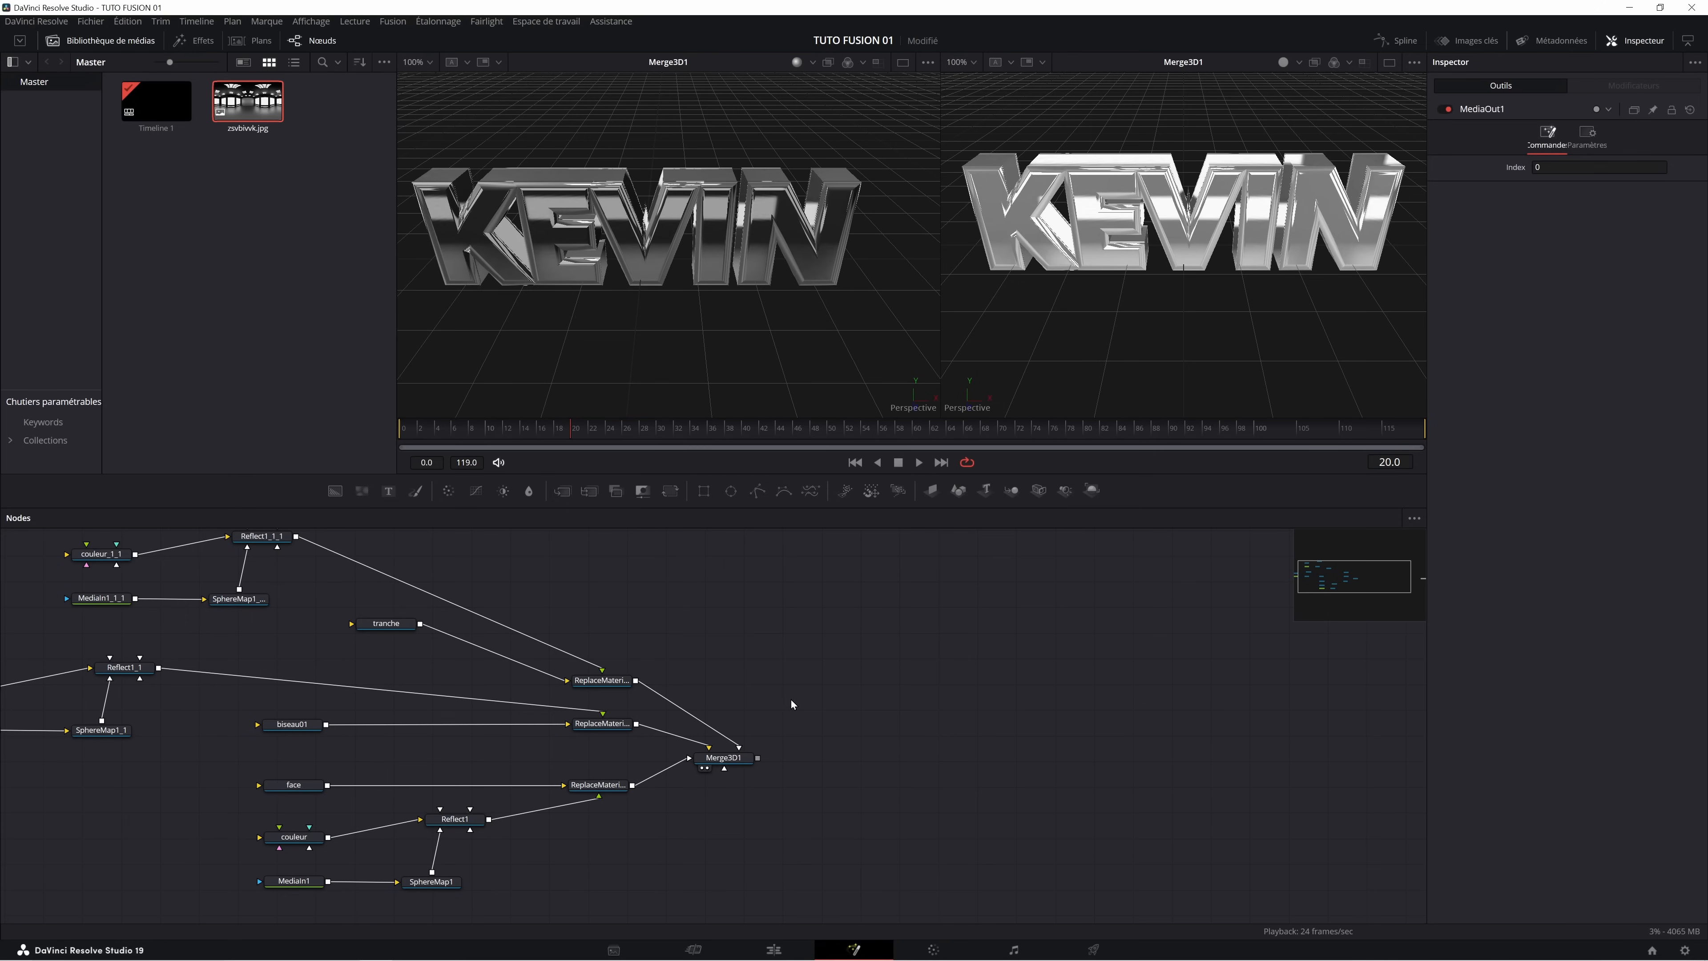
# Add an ImagePlane3D node to the right of Merge3D1, preview it in the first viewer and set its subdivisions to 1.
pyautogui.click(934, 492)
pyautogui.press('1')
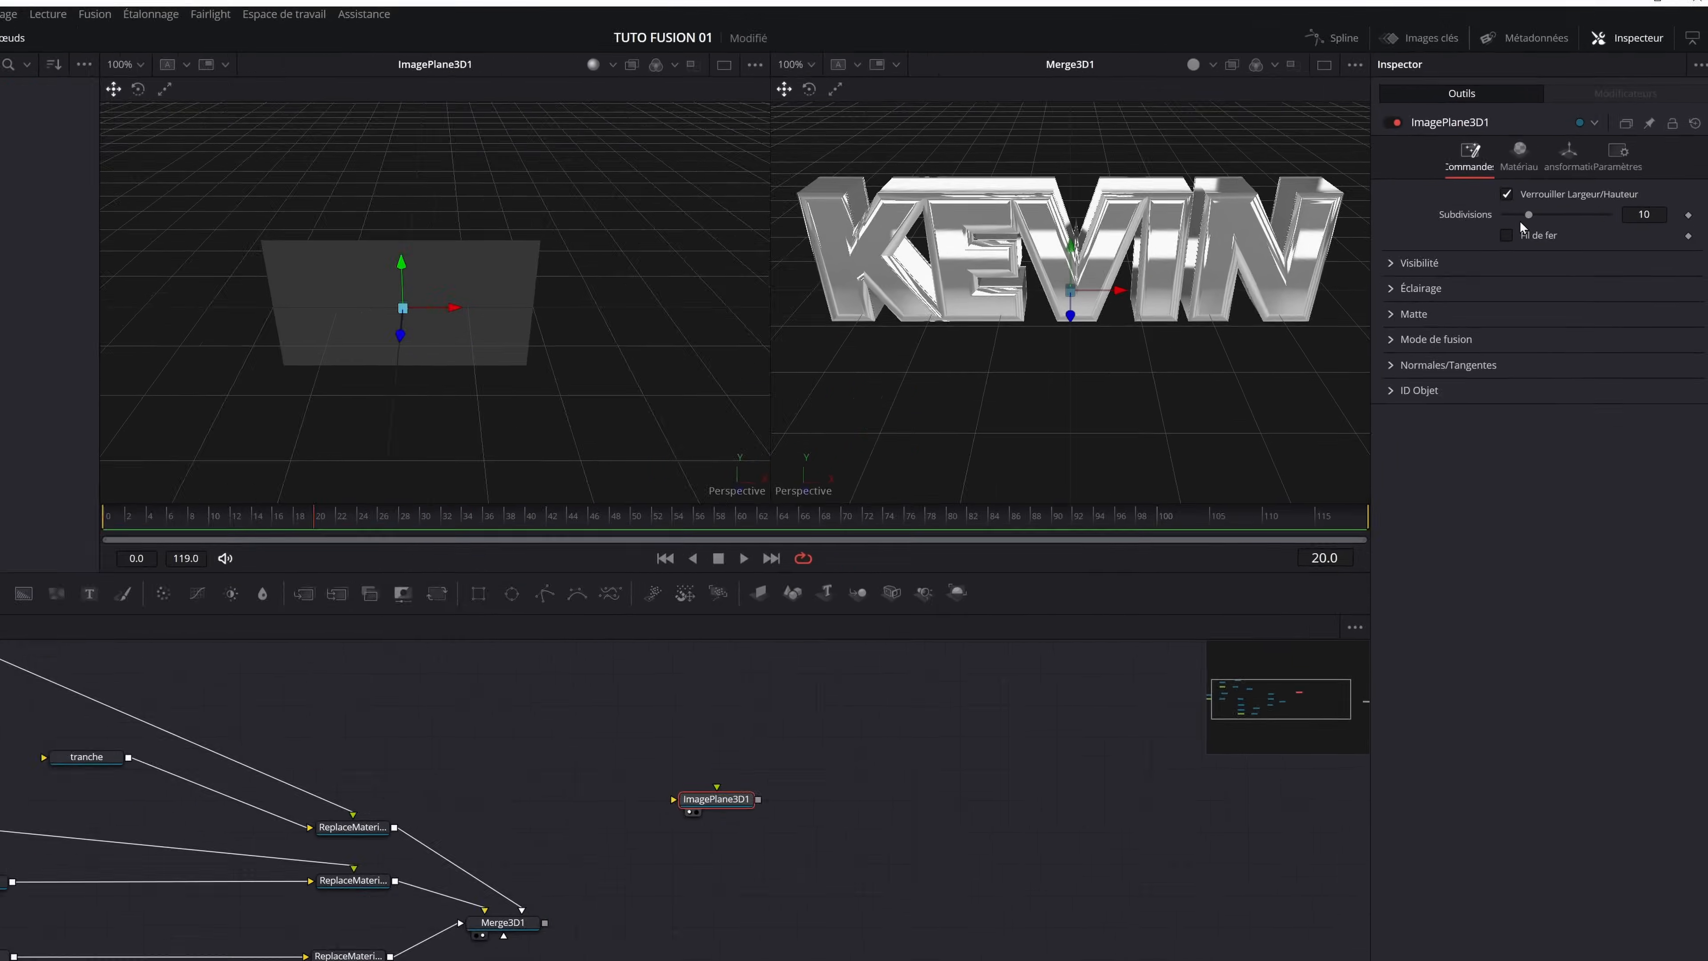
pyautogui.moveTo(1529, 214); pyautogui.dragTo(1482, 218)
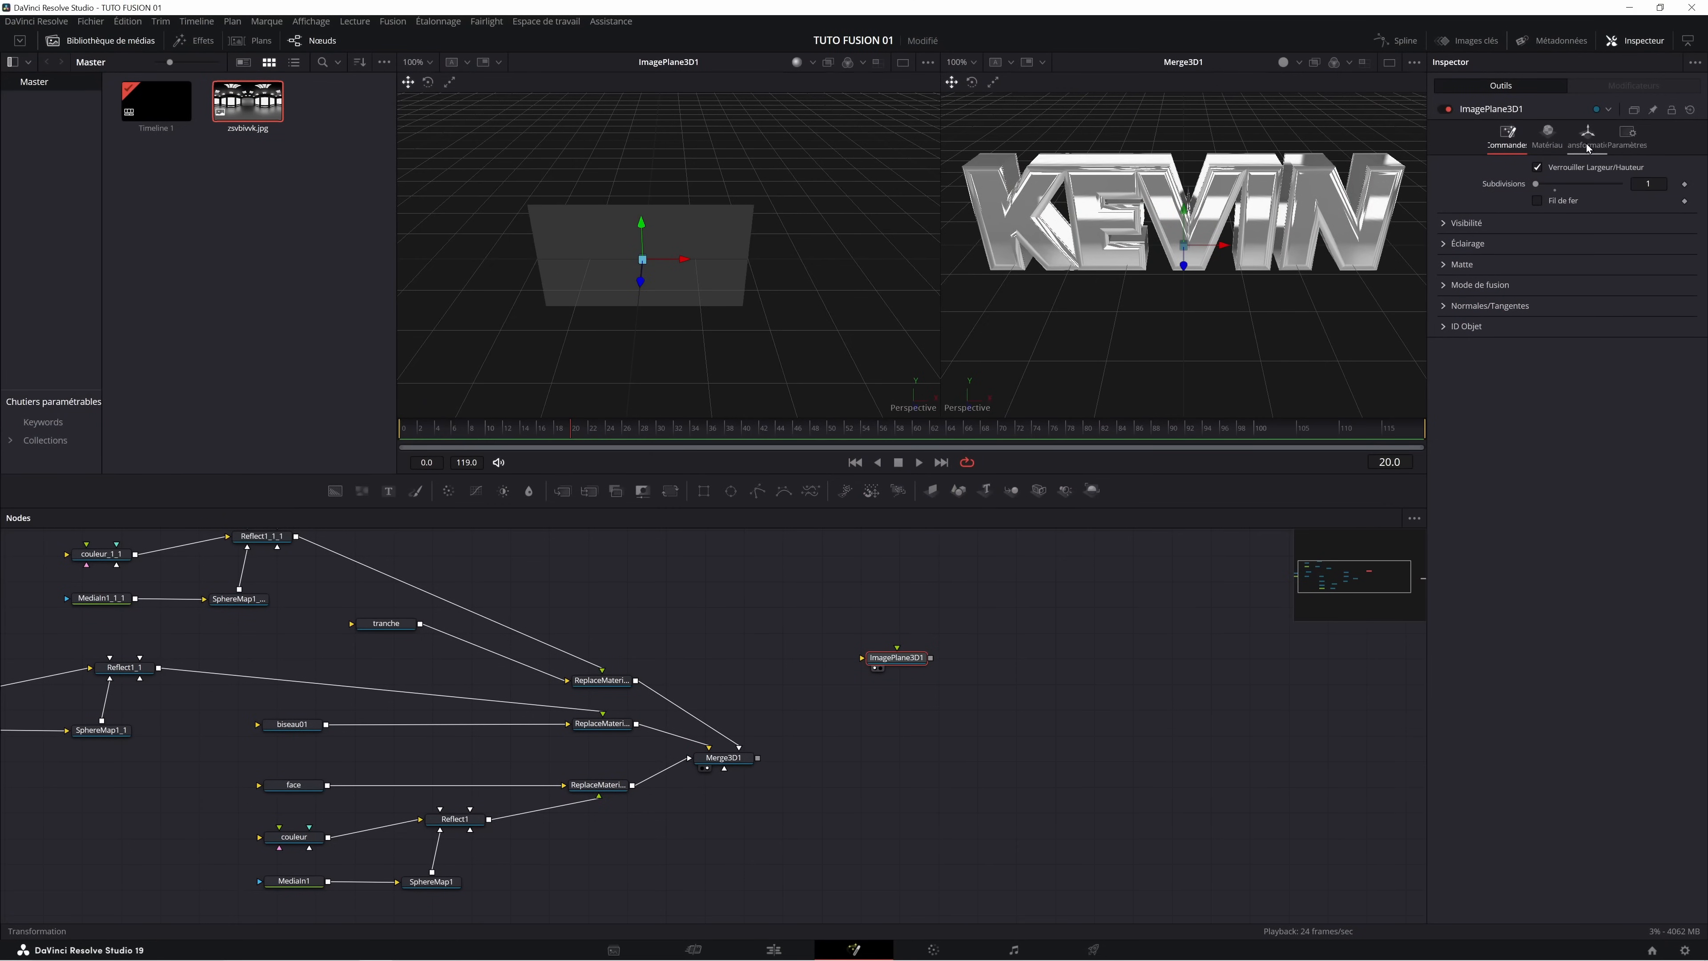
# Set ImagePlane3D1's scale to 5.0, combine it with Merge3D1 in a new Merge3D node, and preview that node in the first viewer.
pyautogui.click(1589, 148)
pyautogui.moveTo(1551, 384); pyautogui.dragTo(1621, 384)
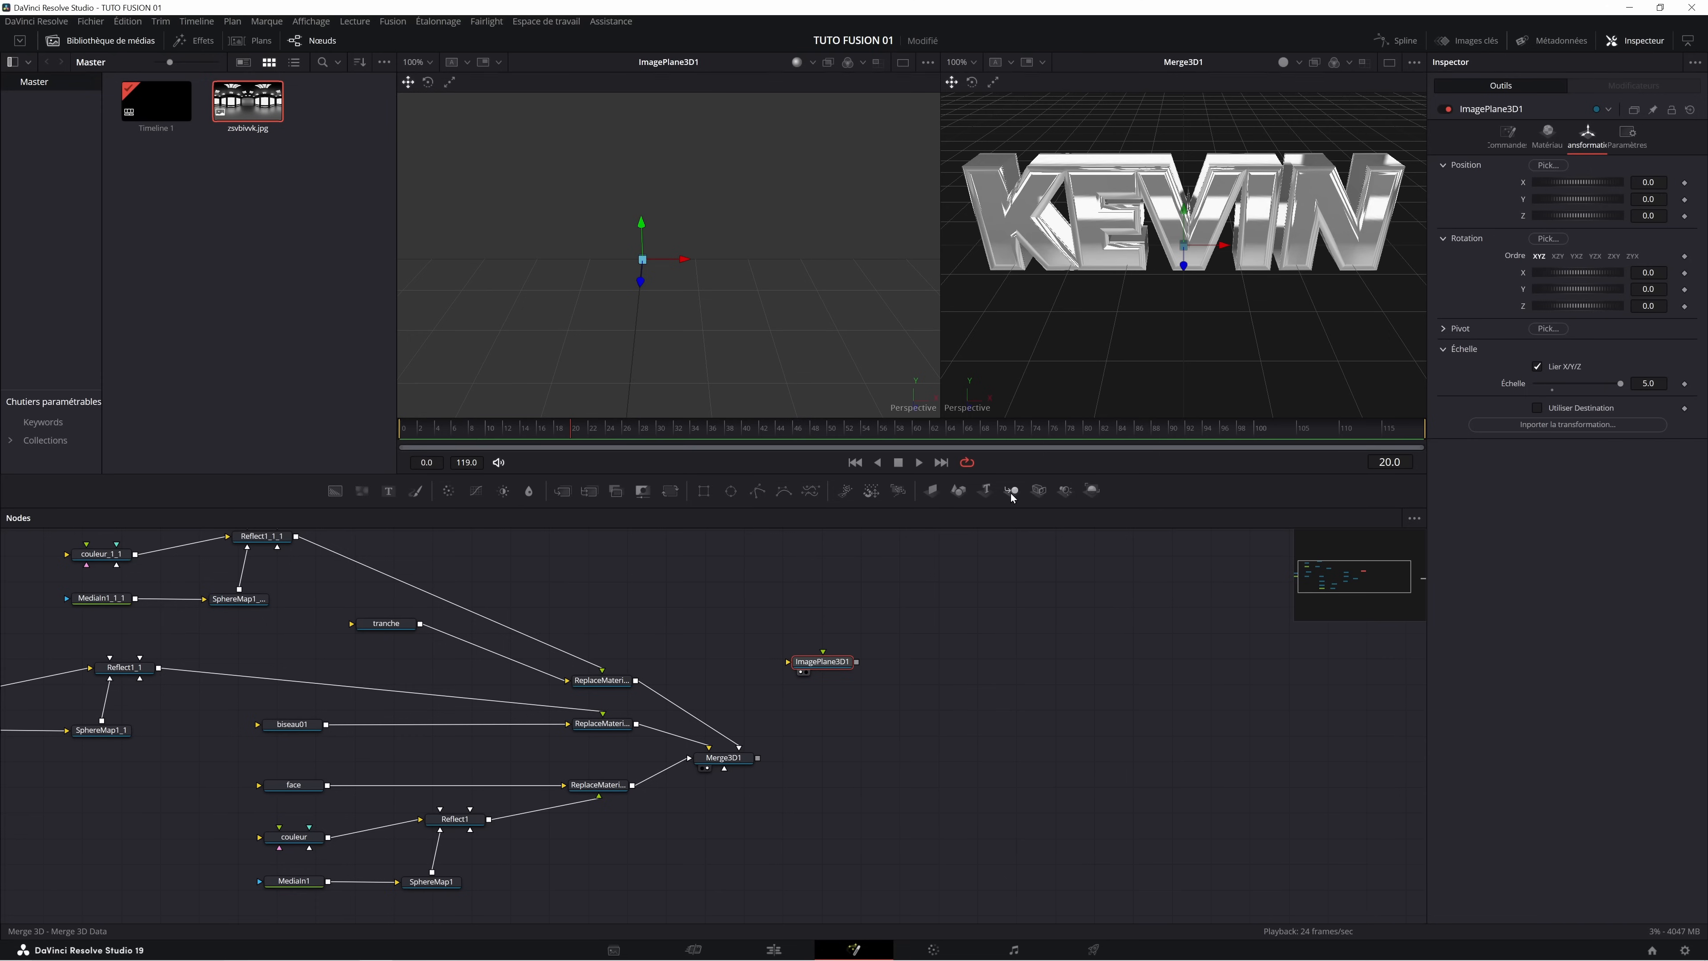
pyautogui.click(1013, 498)
pyautogui.moveTo(878, 668); pyautogui.dragTo(808, 763)
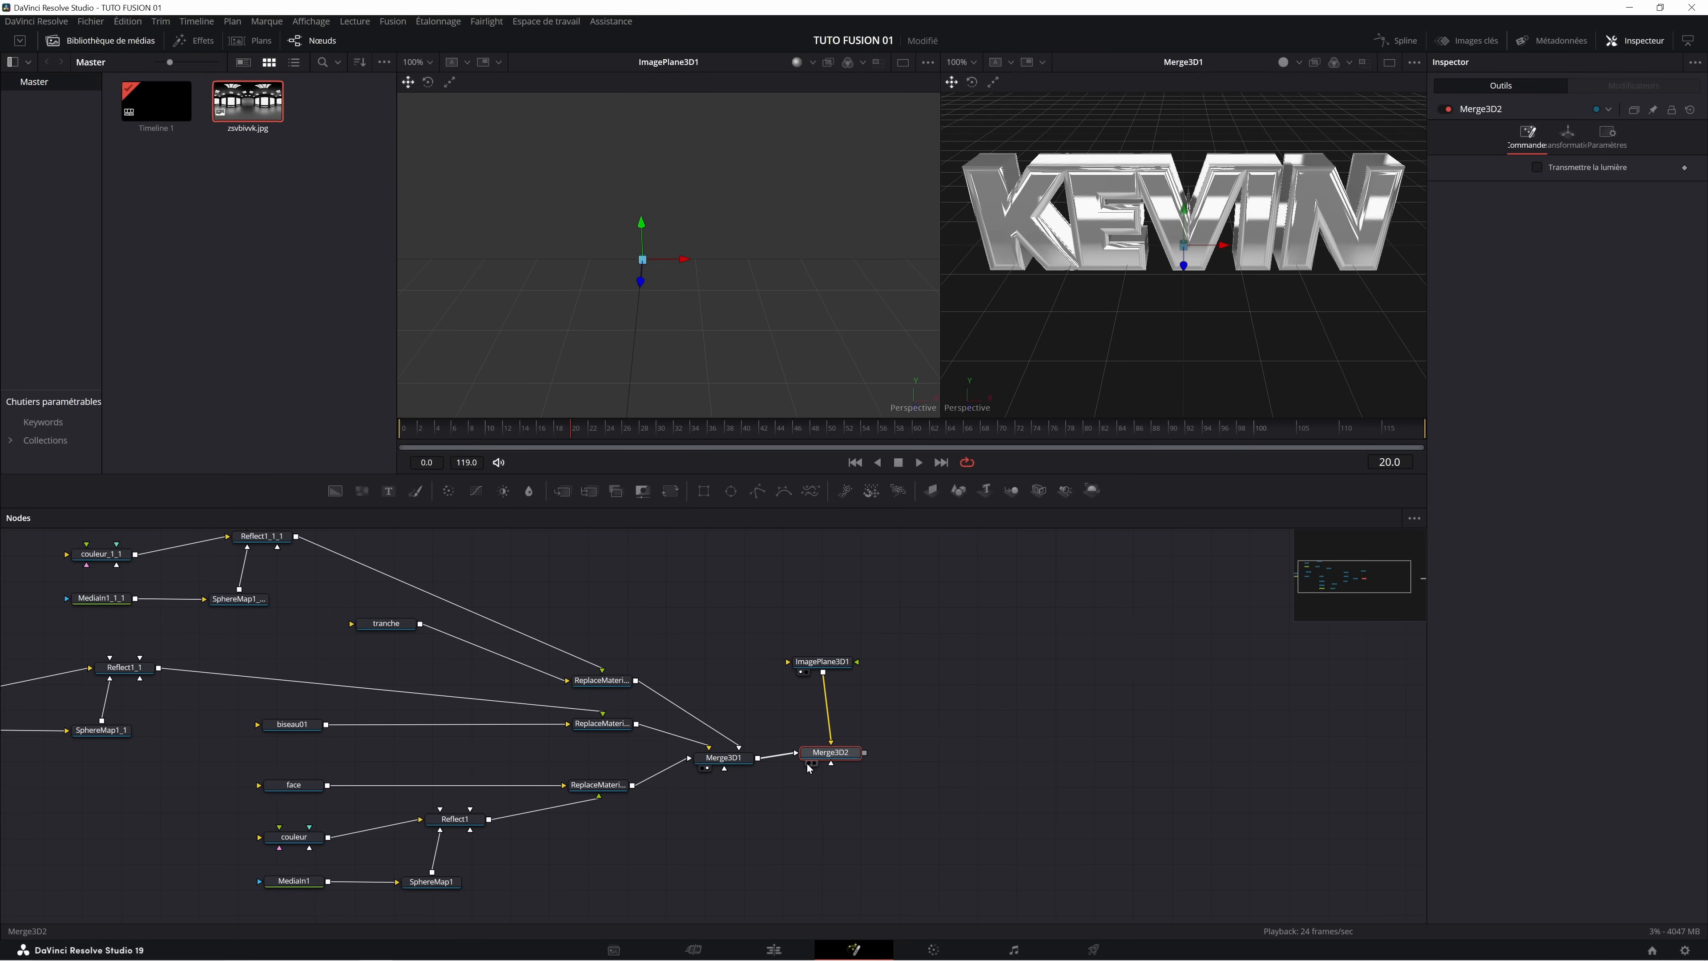
pyautogui.click(809, 765)
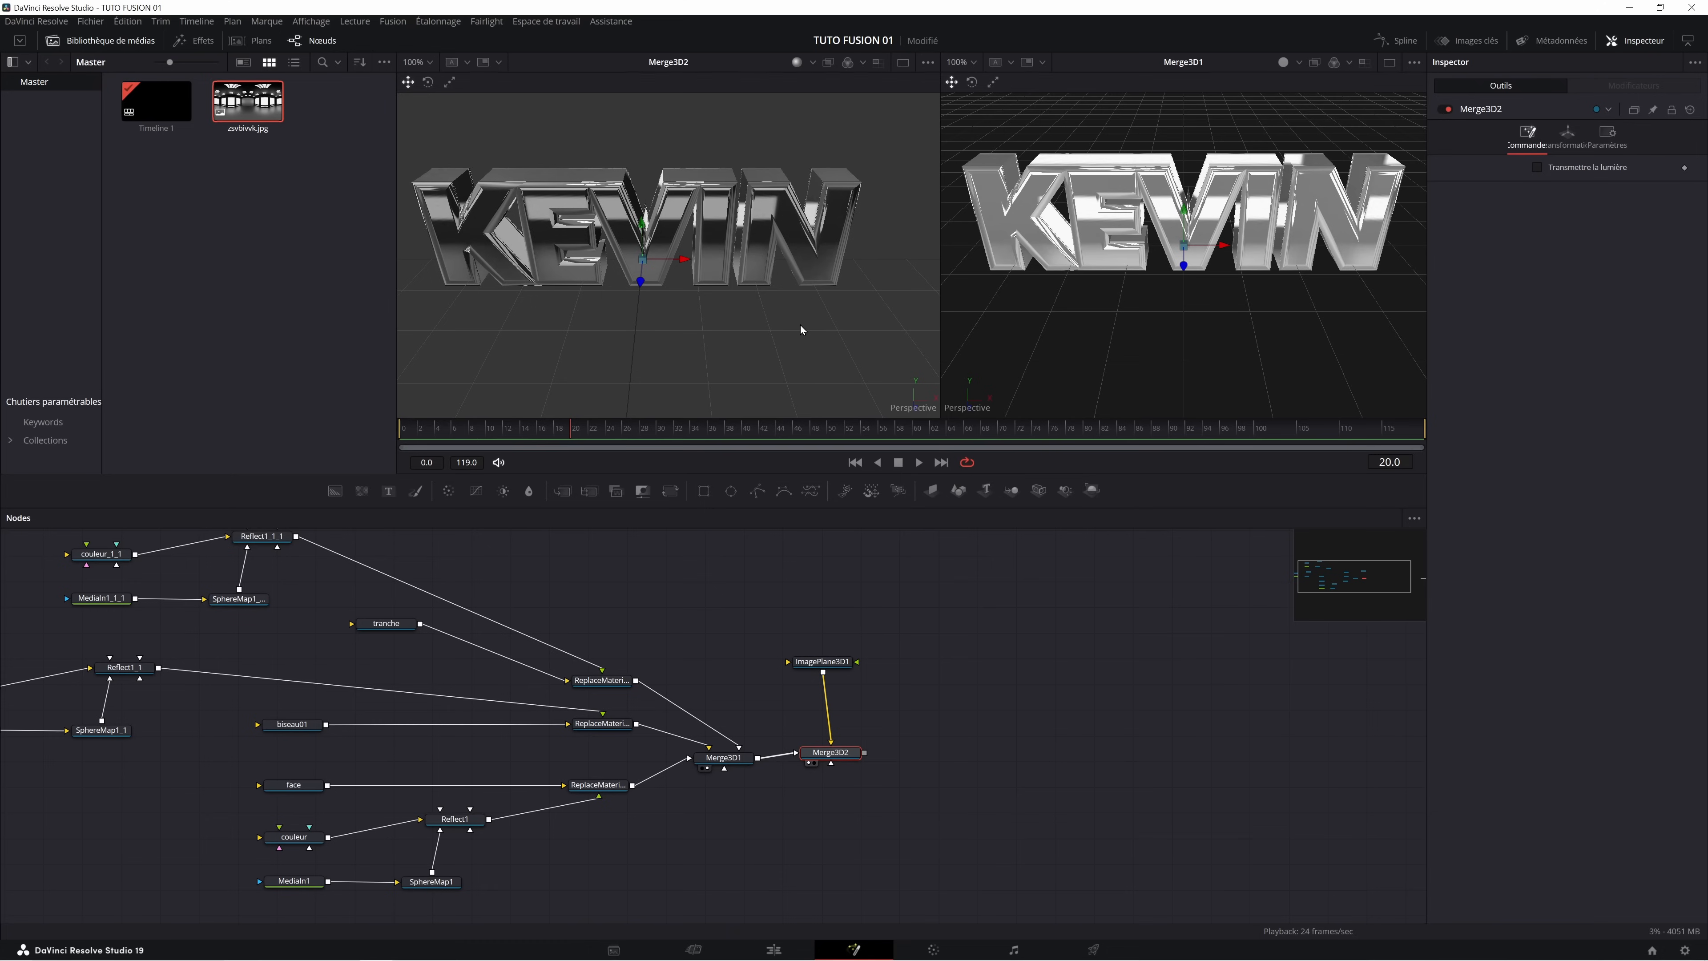
pyautogui.scroll(-2, 785, 297)
pyautogui.moveTo(834, 663); pyautogui.dragTo(841, 654)
pyautogui.click(953, 749)
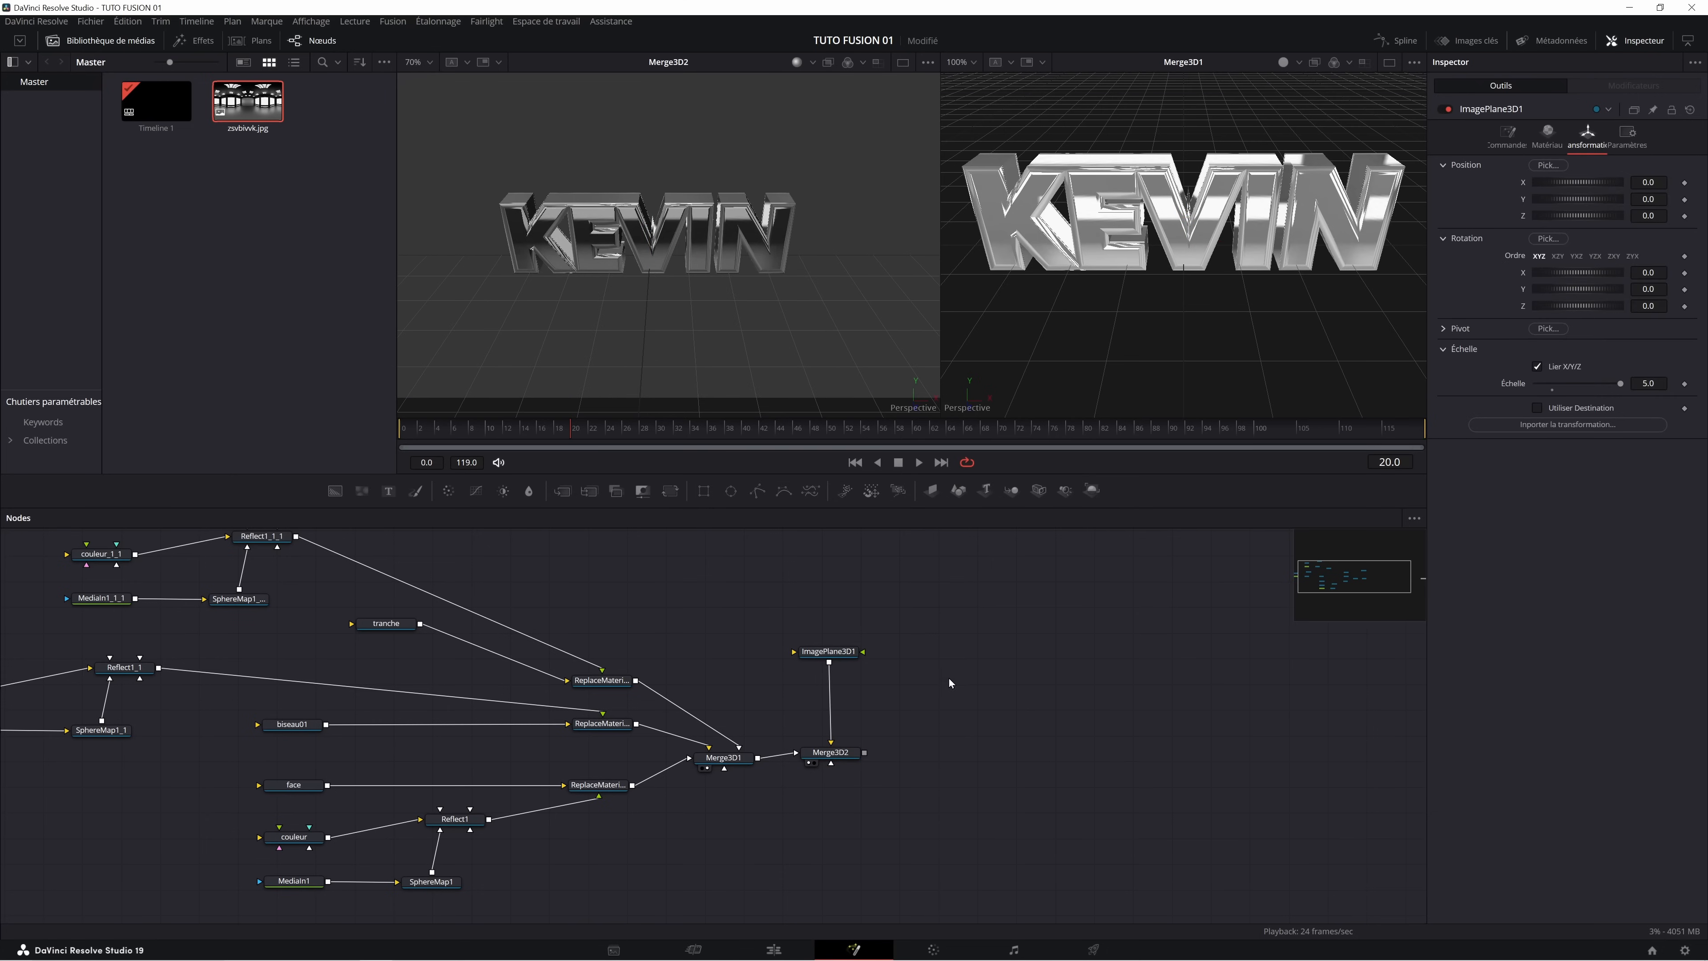
# Add another Merge3D node after Merge3D2 and attach an ambient light with an intensity of about 0.228 to it.
pyautogui.click(1009, 495)
pyautogui.moveTo(981, 674); pyautogui.dragTo(941, 754)
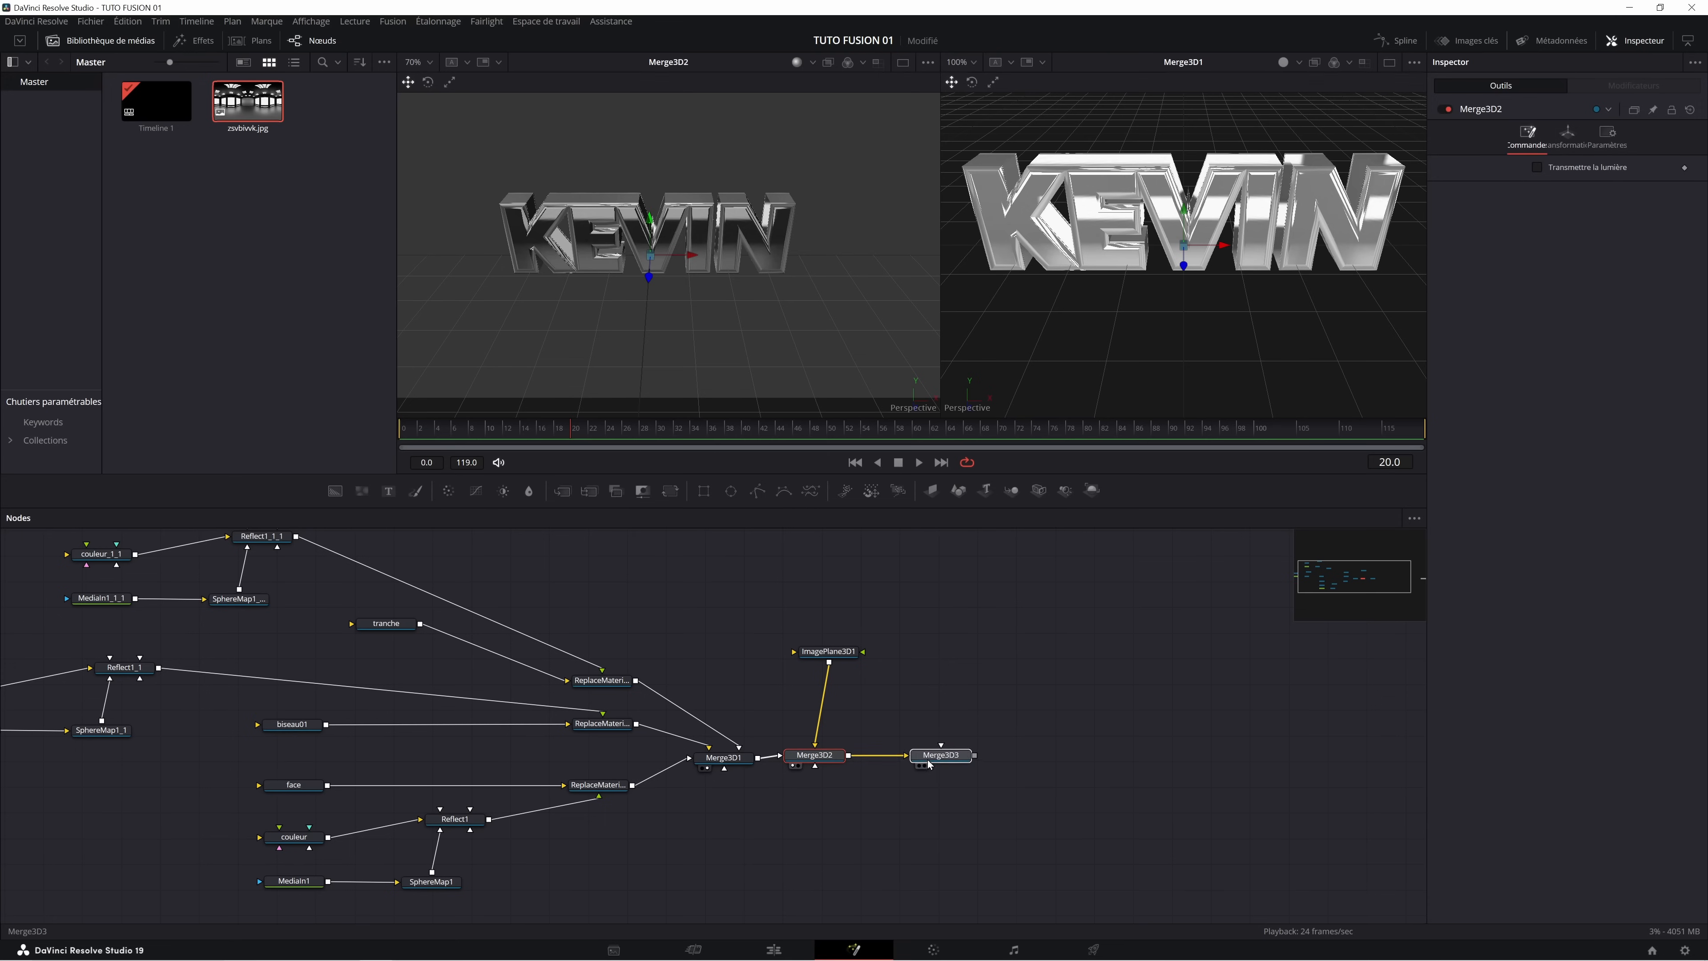
pyautogui.hotkey('shift', 'space')
pyautogui.write('lumière')
pyautogui.click(682, 405)
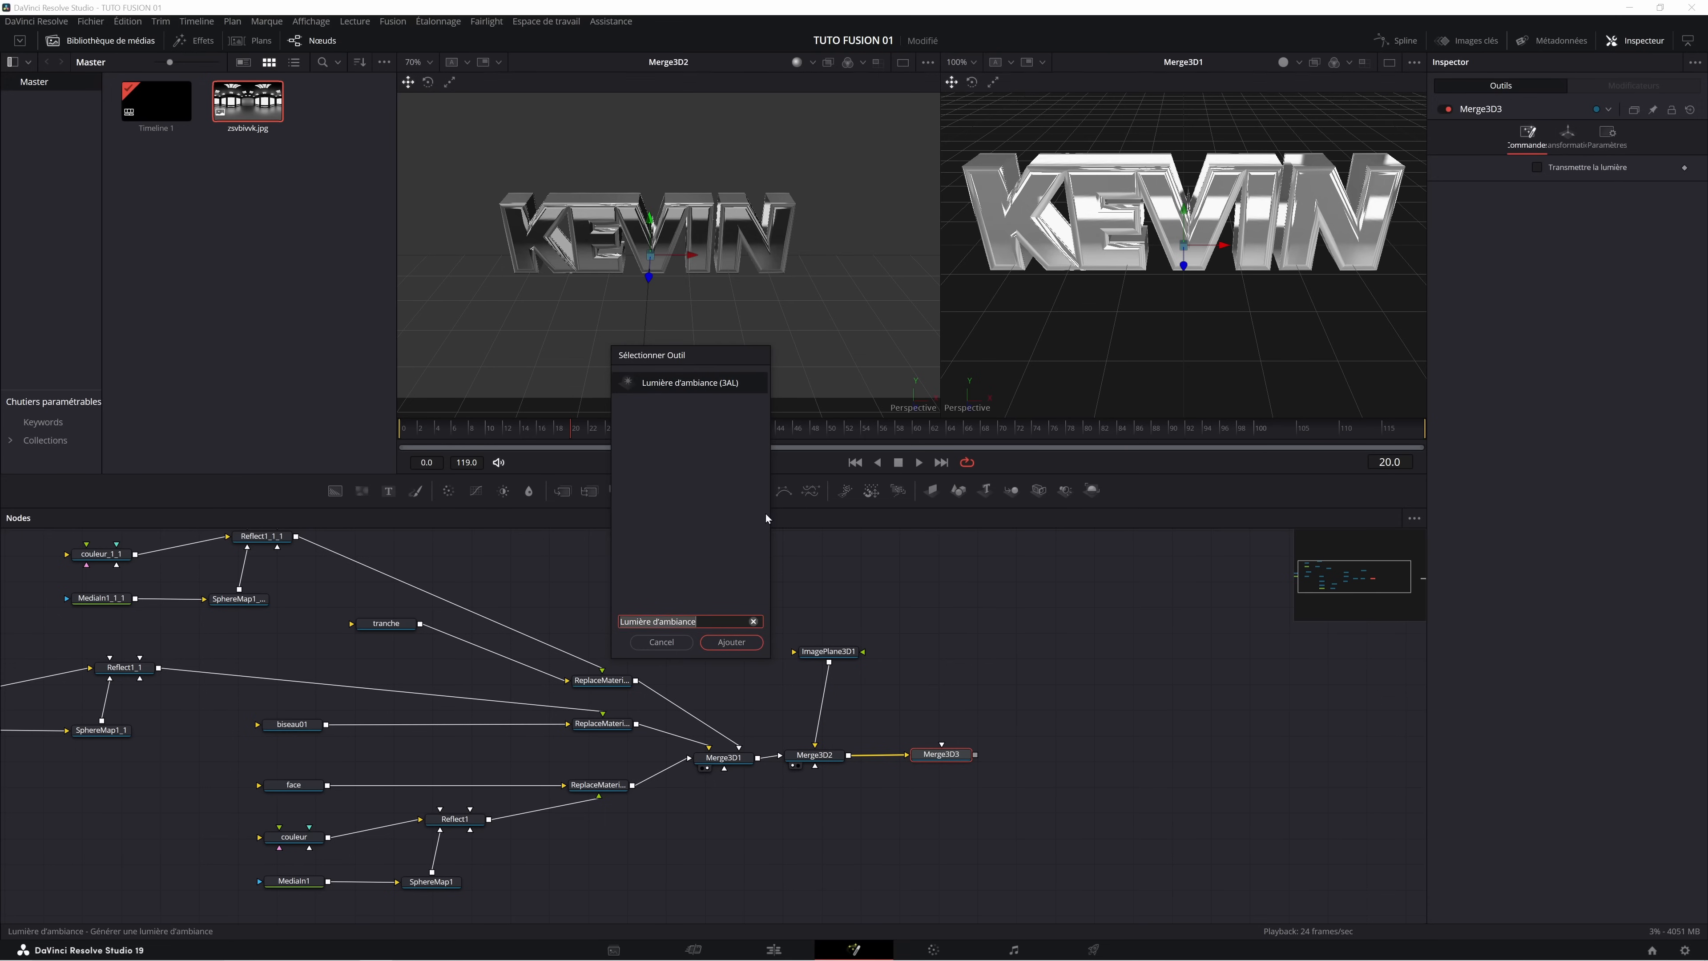
pyautogui.click(731, 642)
pyautogui.moveTo(1559, 247)
pyautogui.mouseDown()
pyautogui.moveTo(1541, 249)
pyautogui.moveTo(1583, 250)
pyautogui.moveTo(1555, 251)
pyautogui.mouseUp()
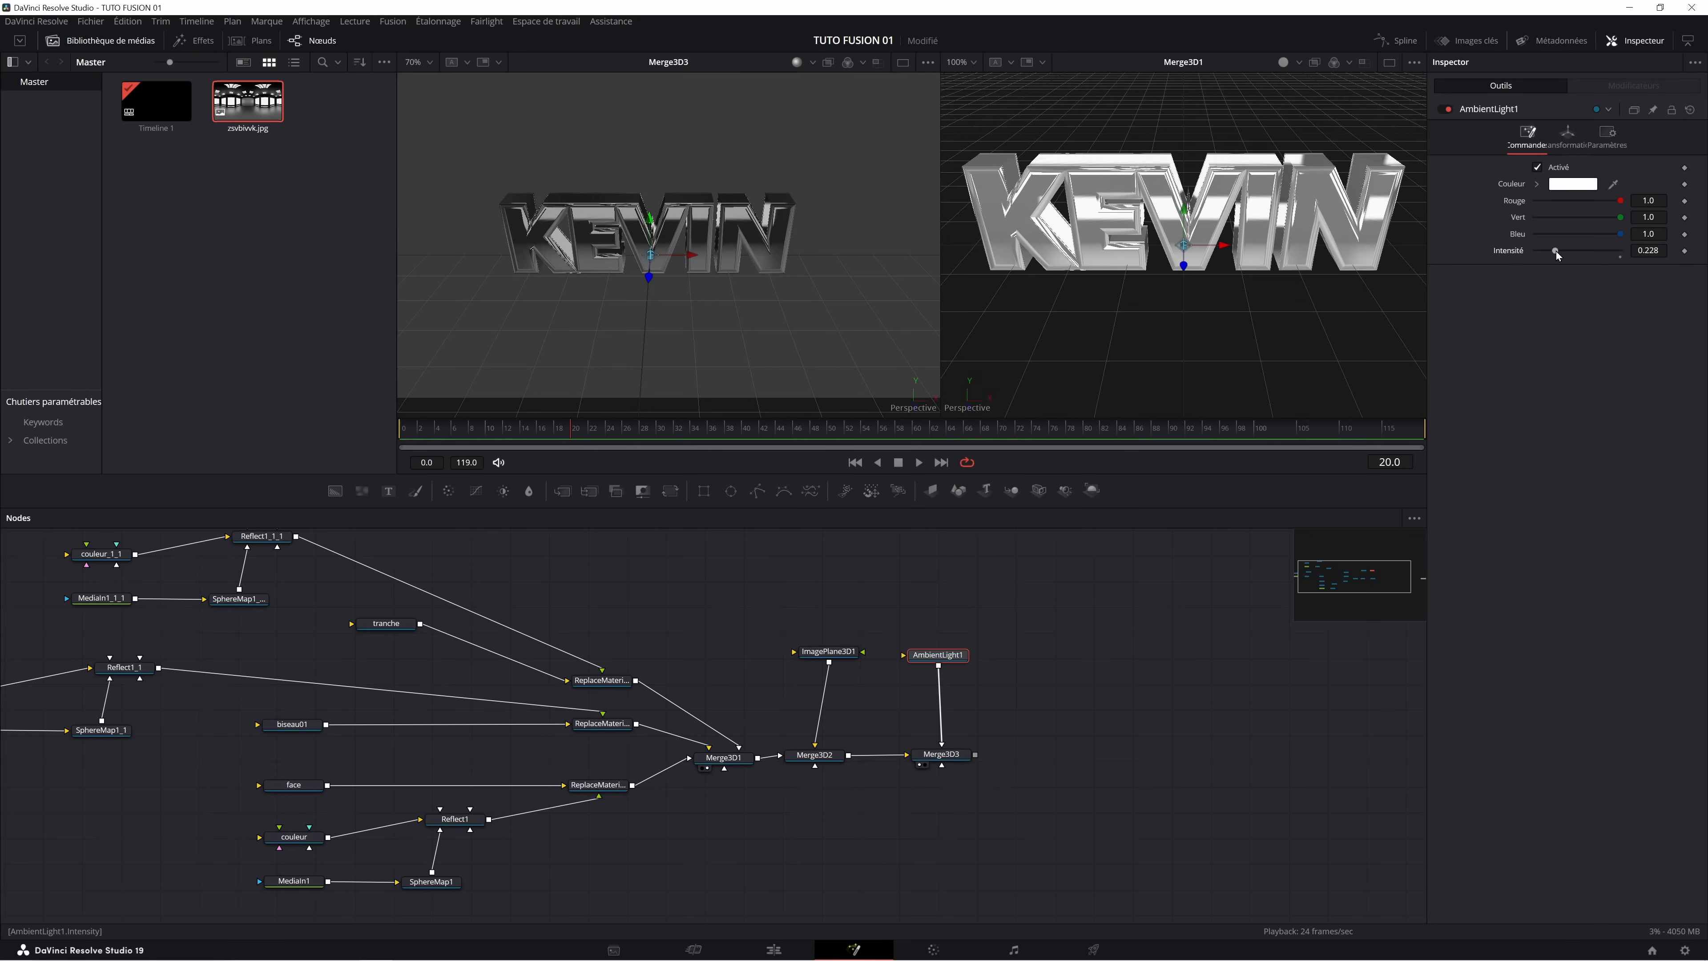
# Add a spot light, connect it to Merge3D3, and rename that merge node as lumieres.
pyautogui.click(1065, 493)
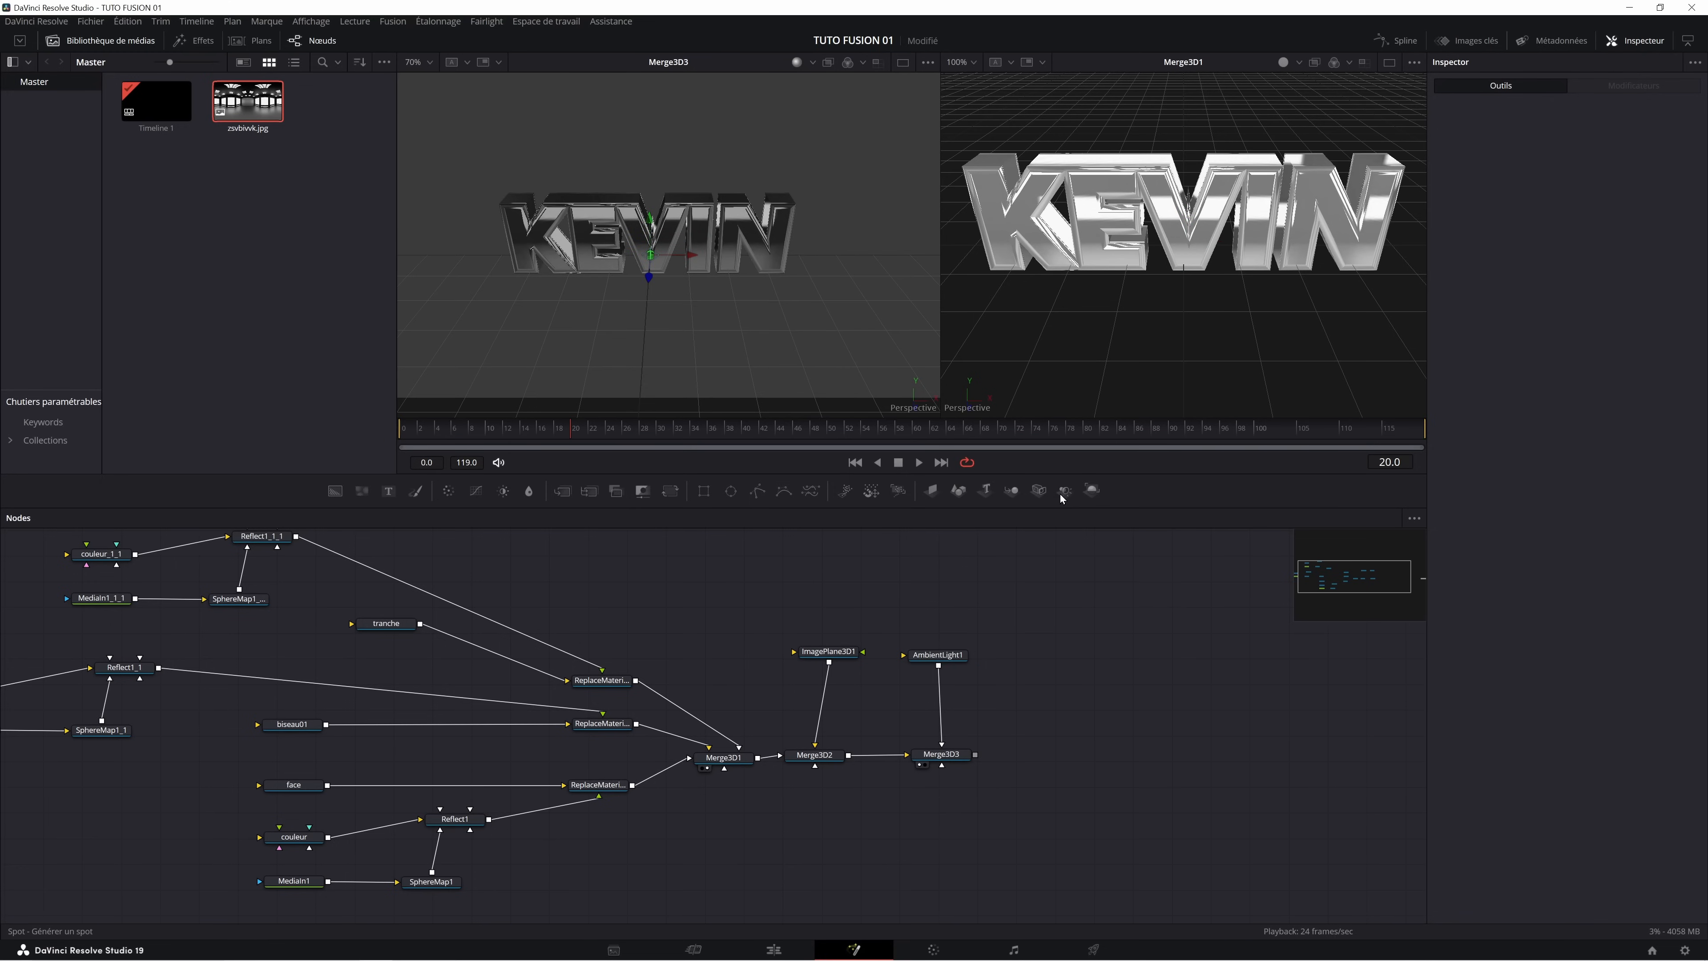
pyautogui.moveTo(1076, 629); pyautogui.dragTo(942, 763)
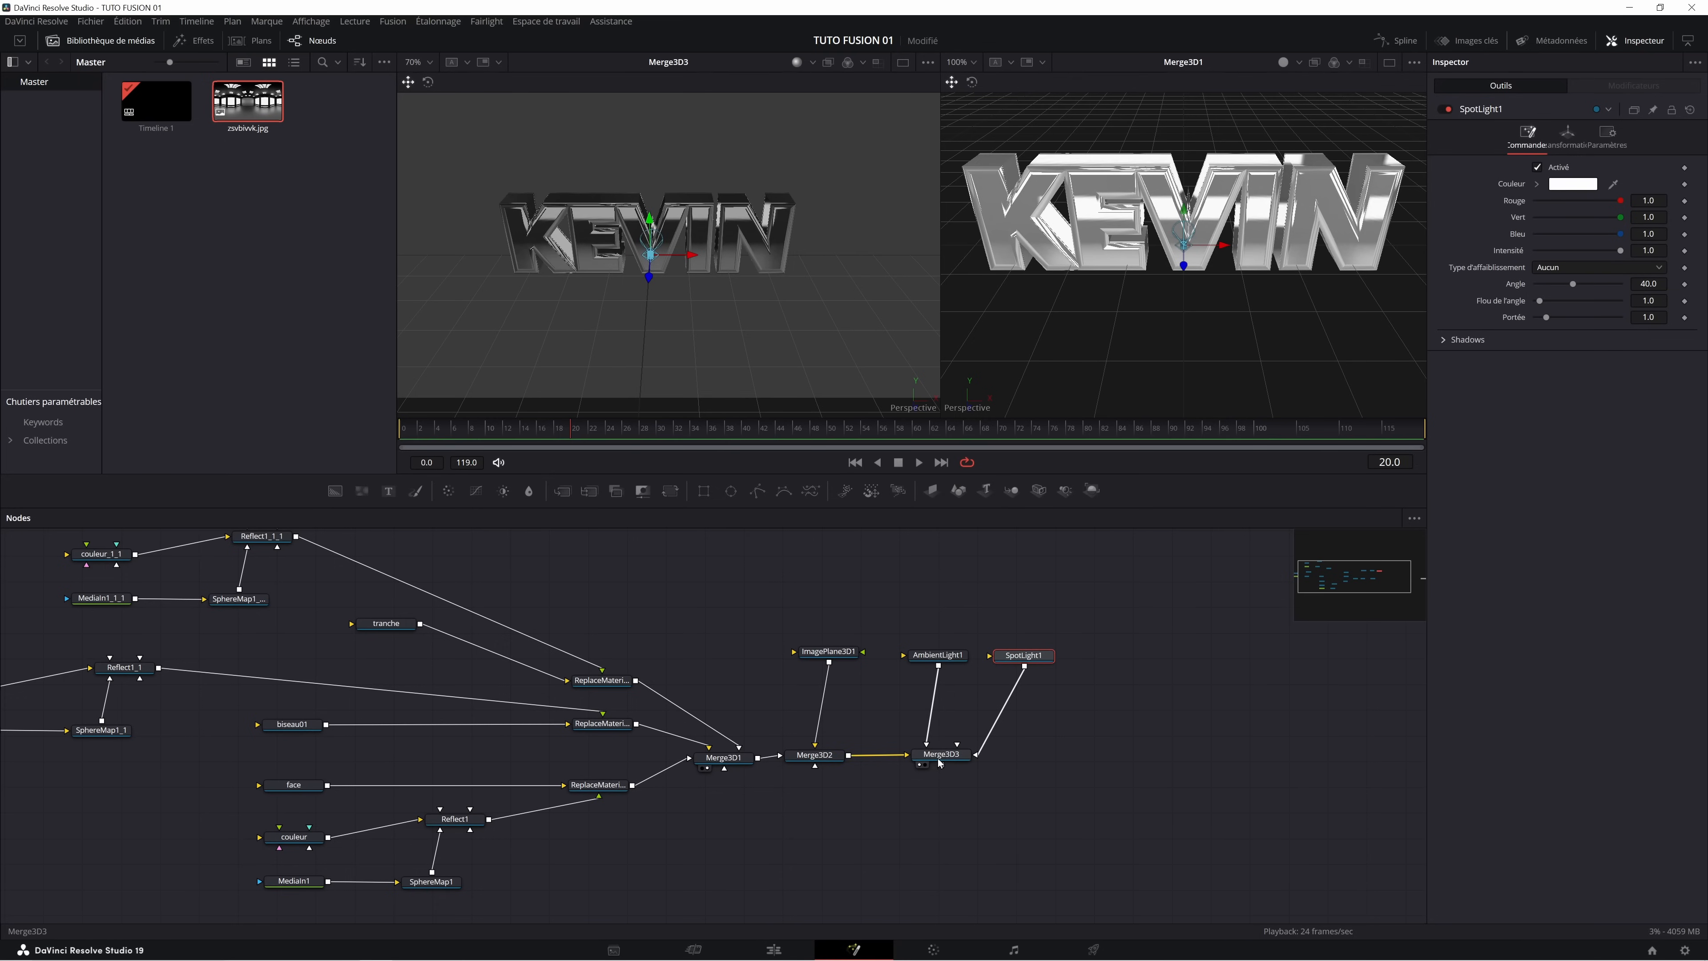
pyautogui.click(951, 756)
pyautogui.press('F2')
pyautogui.write('lumieres')
pyautogui.press('Return')
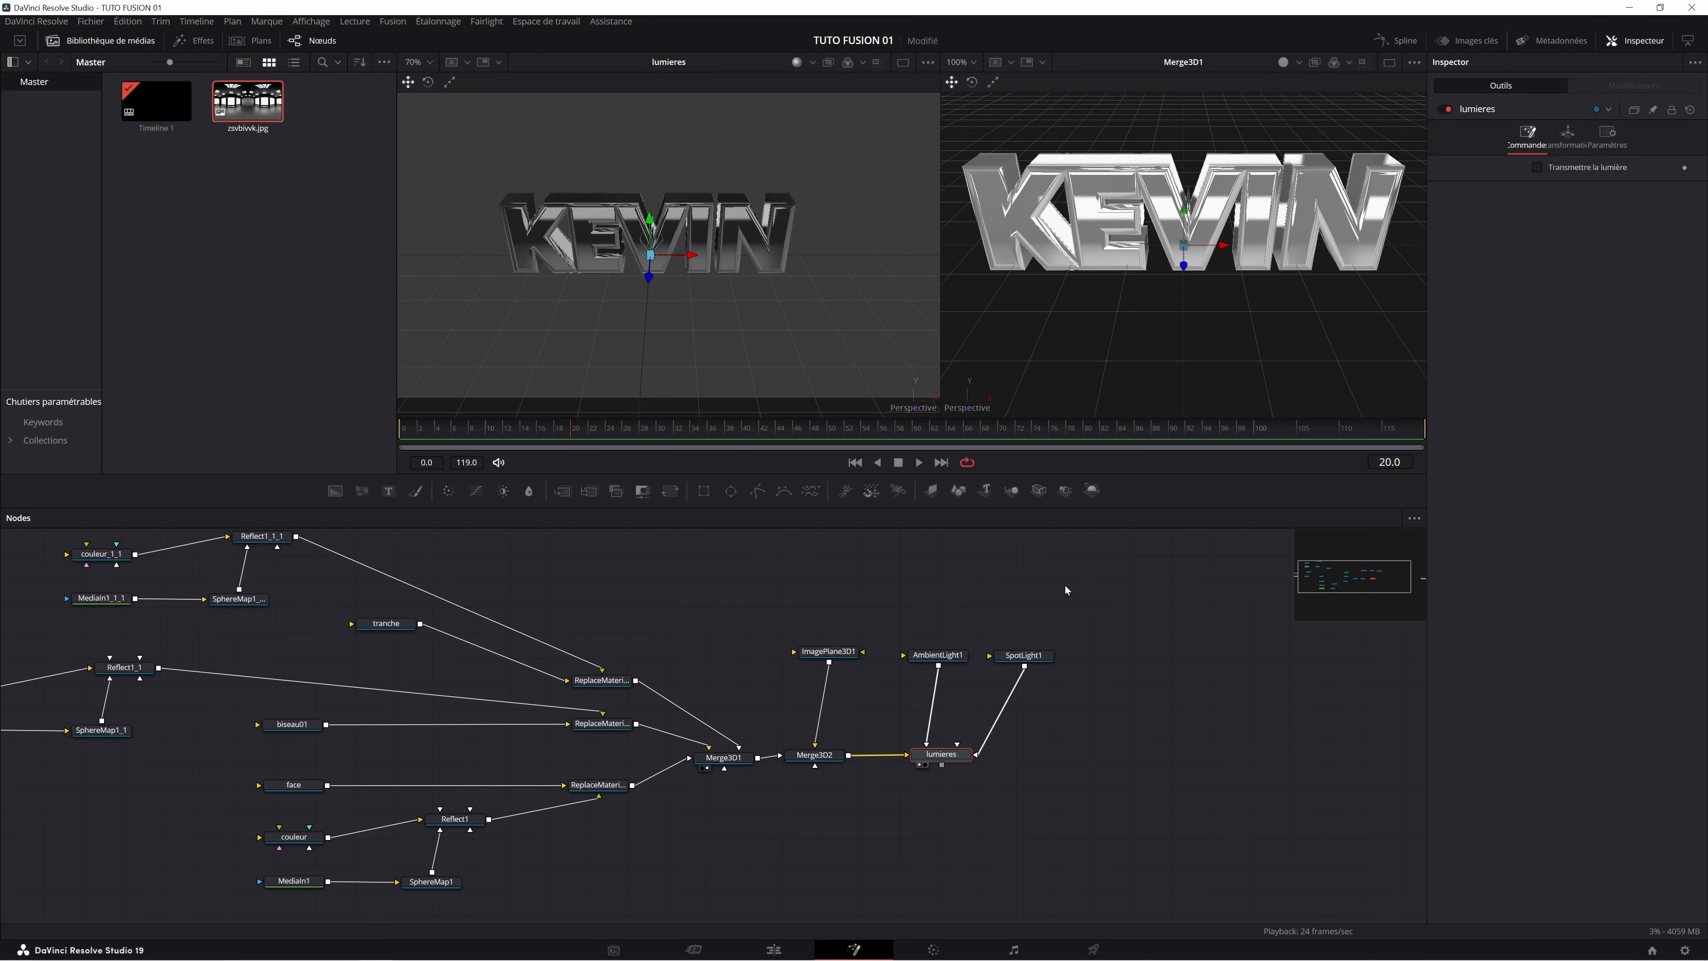
# Move SpotLight1 in front of the text to Z 1.533573, with angle blur 19.53 and intensity 0.252.
pyautogui.click(1034, 661)
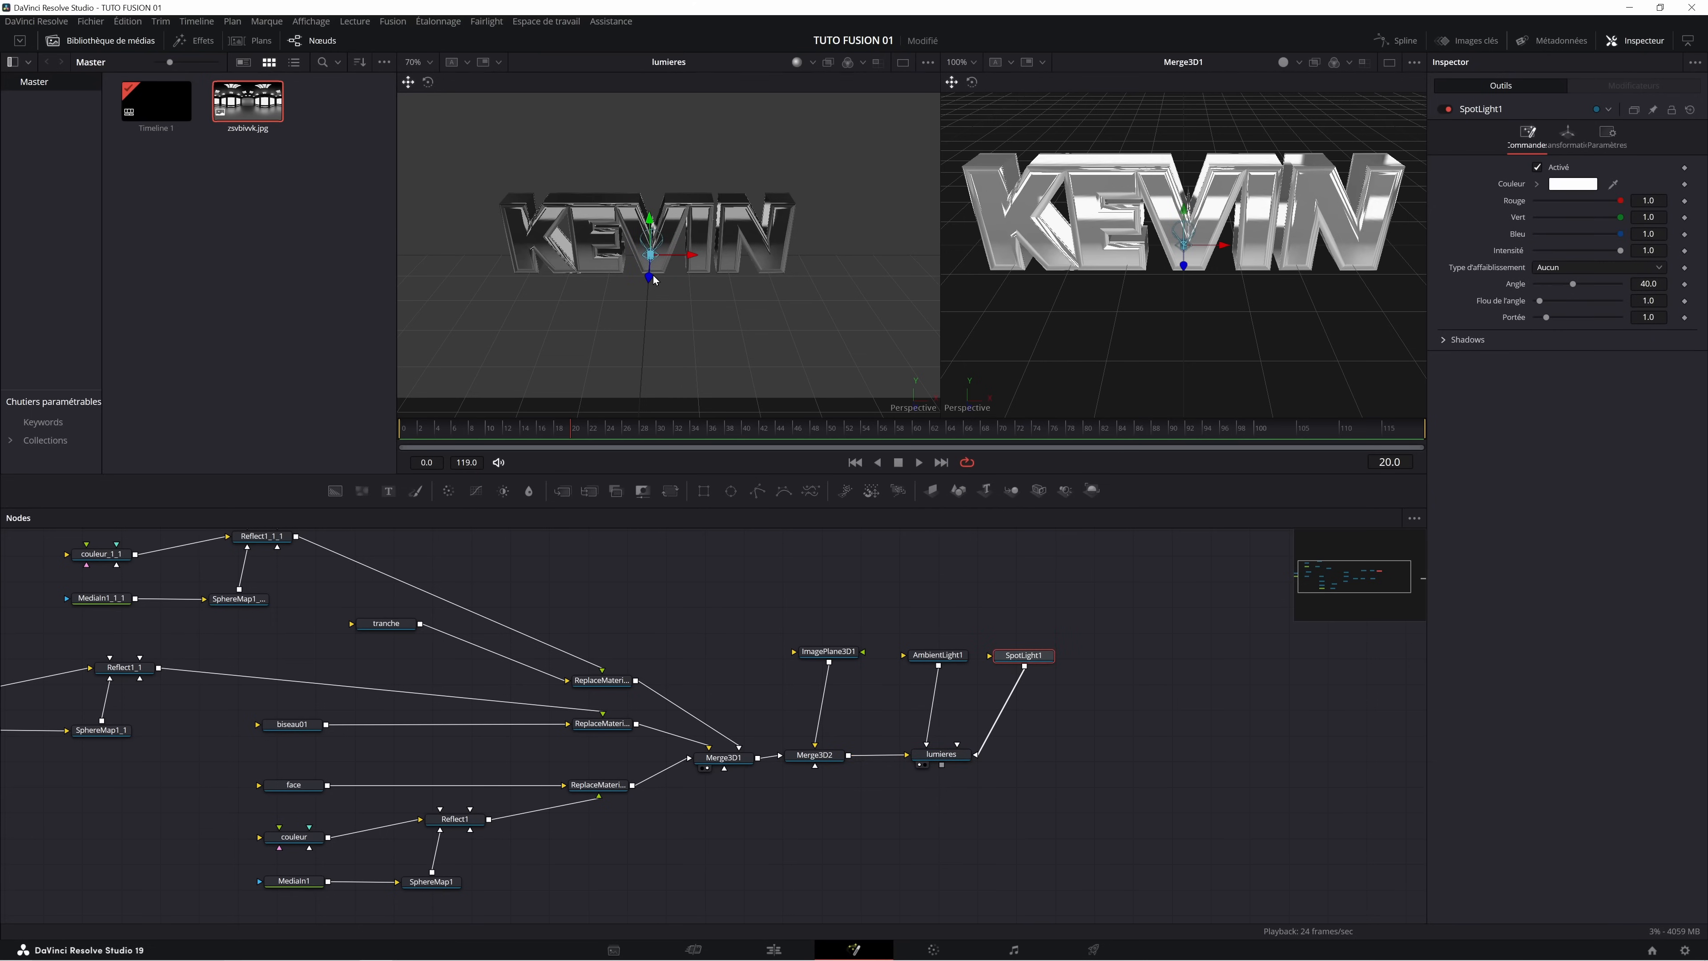
pyautogui.moveTo(650, 285); pyautogui.dragTo(636, 506)
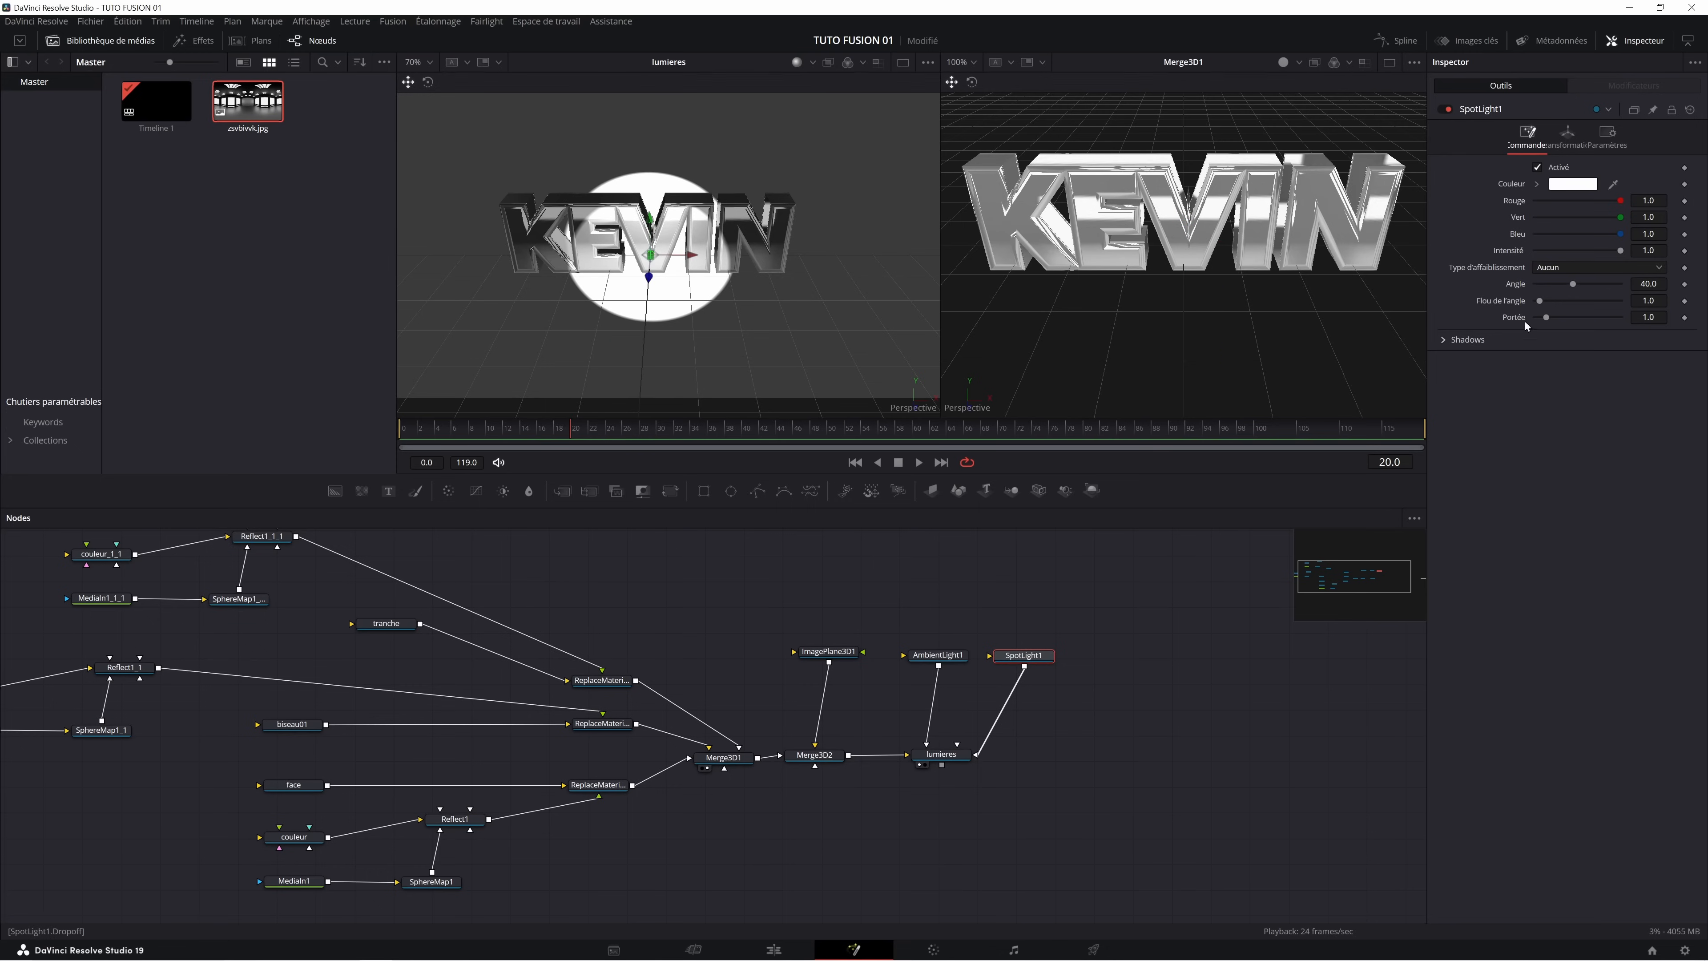
pyautogui.moveTo(1541, 305); pyautogui.dragTo(1618, 302)
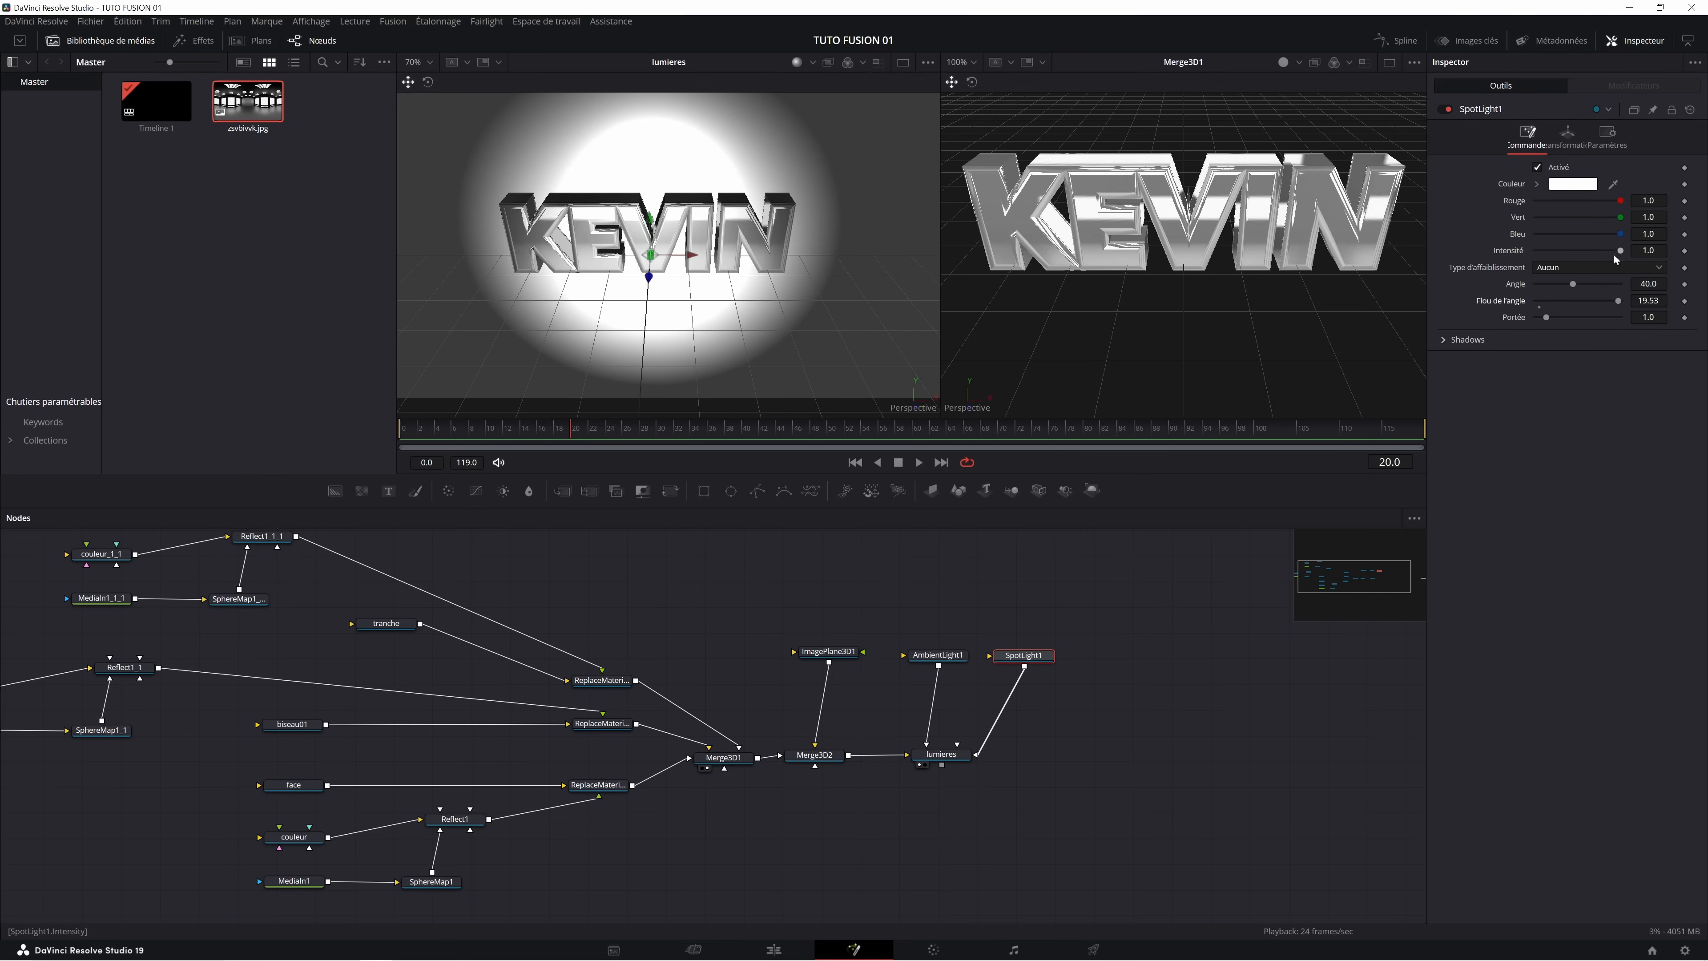
pyautogui.moveTo(1621, 252); pyautogui.dragTo(1567, 255)
pyautogui.click(1568, 136)
pyautogui.moveTo(1592, 188)
pyautogui.mouseDown()
pyautogui.moveTo(1543, 184)
pyautogui.moveTo(1630, 176)
pyautogui.moveTo(1592, 179)
pyautogui.mouseUp()
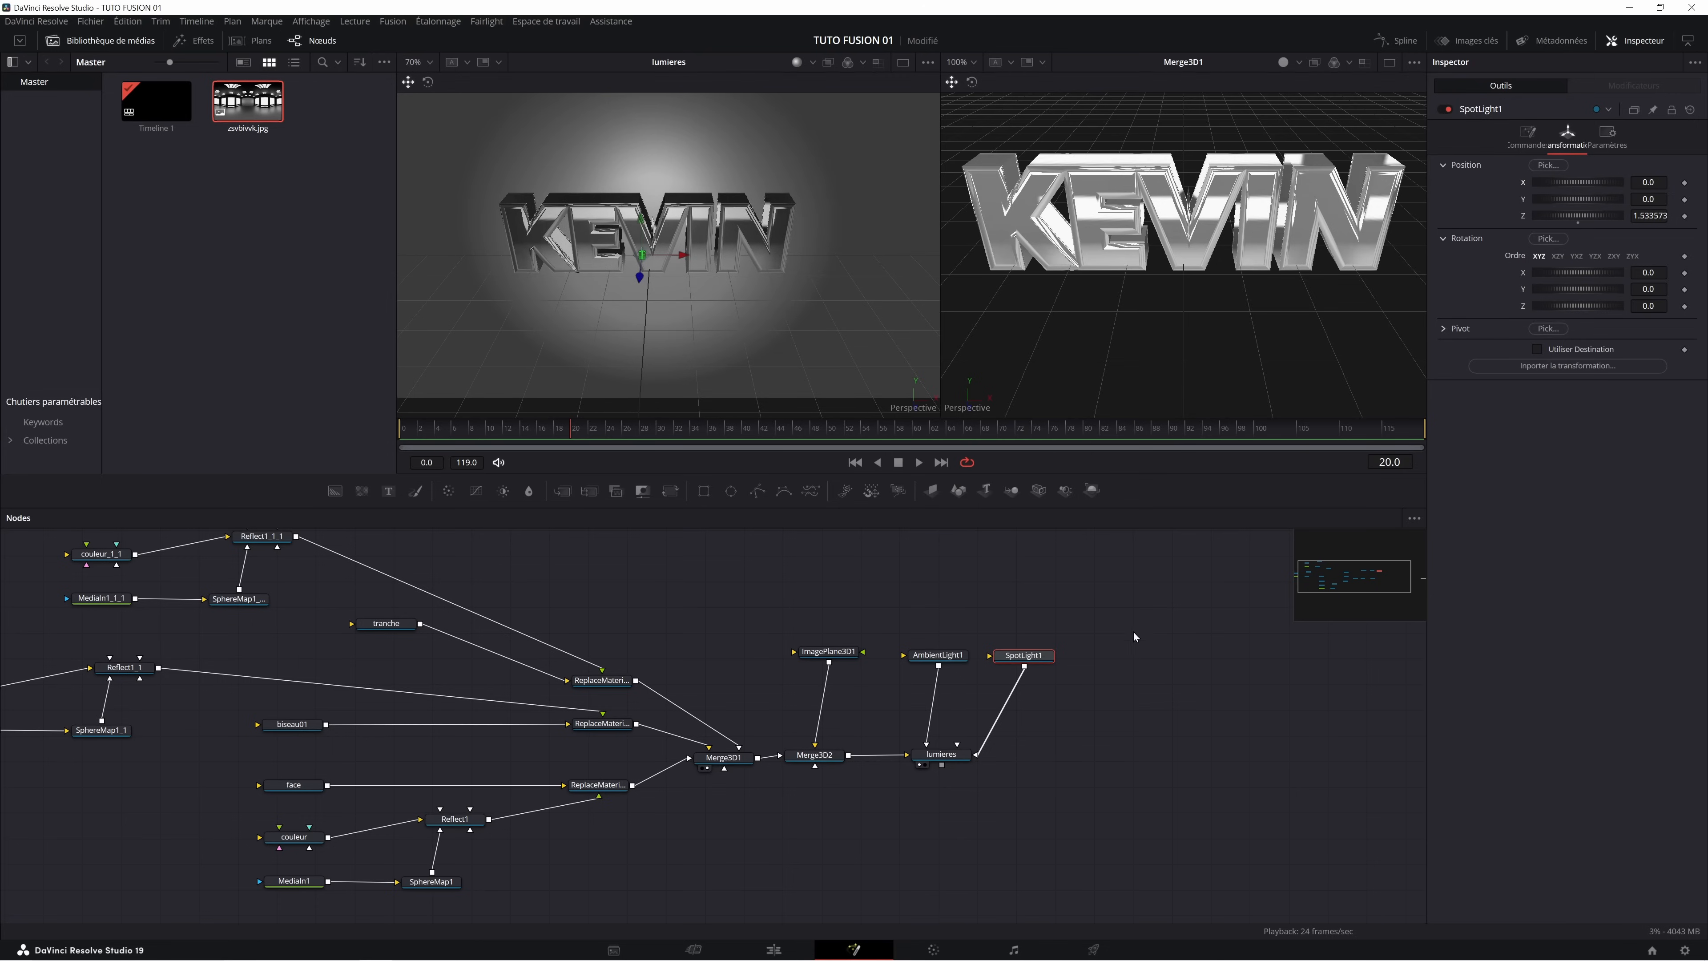
# Show the lumieres node in the second viewer and move it slightly farther from Merge3D2.
pyautogui.moveTo(1134, 632); pyautogui.dragTo(934, 597)
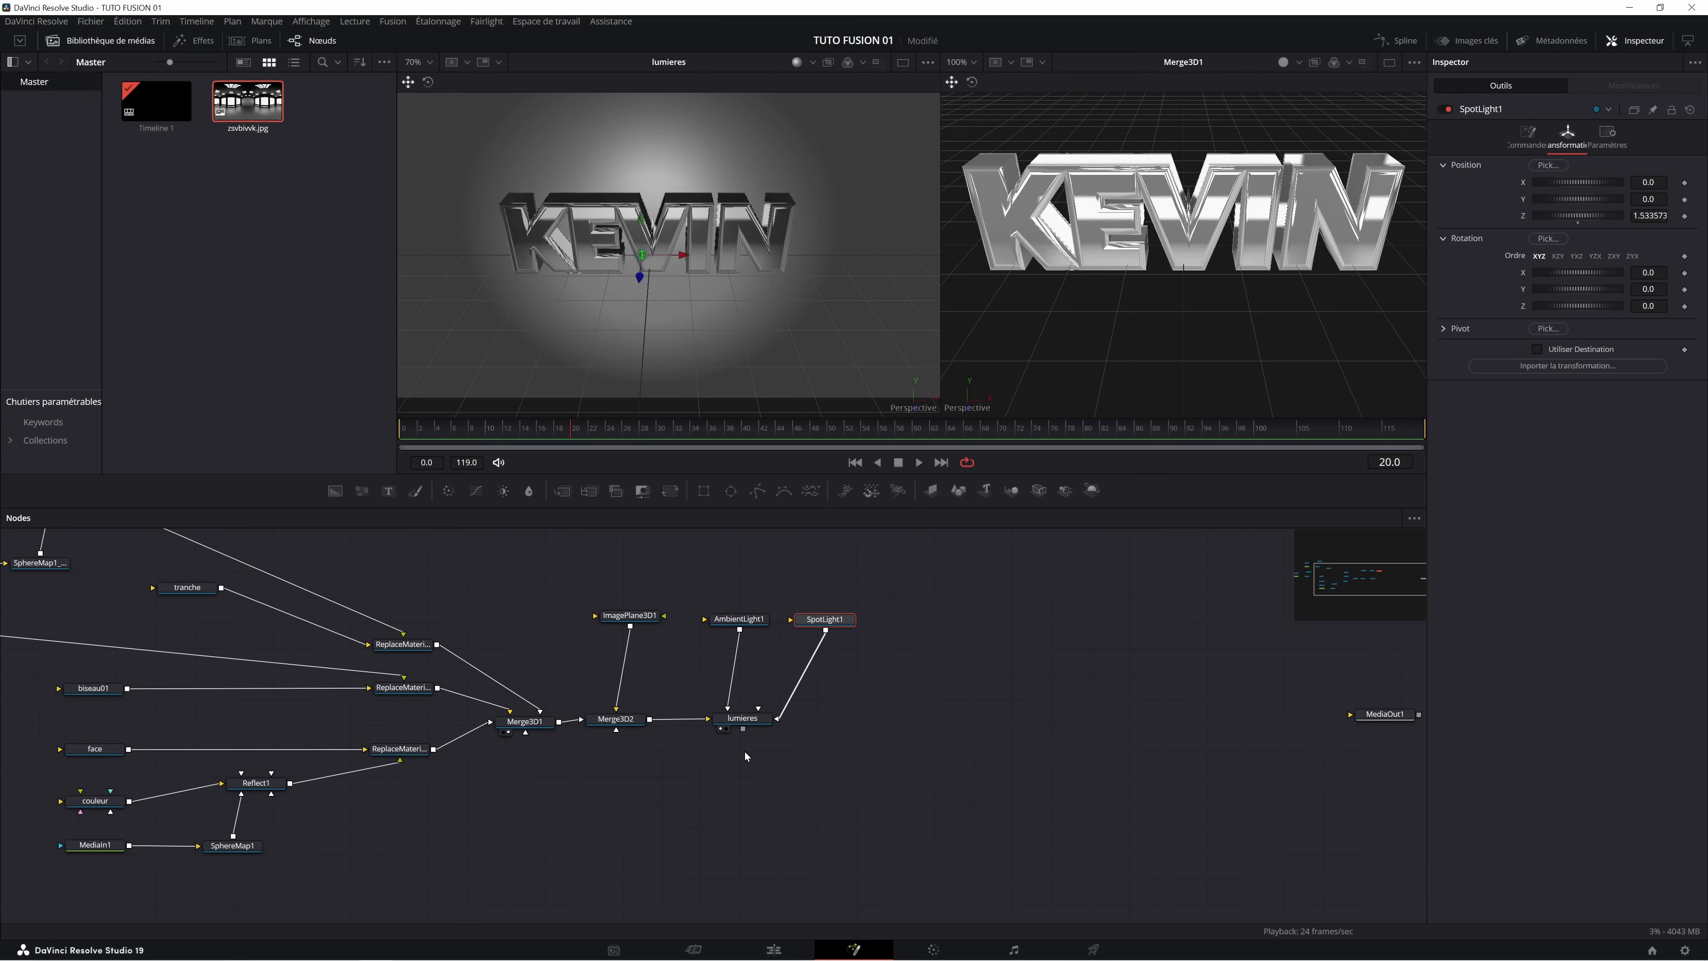
pyautogui.click(728, 732)
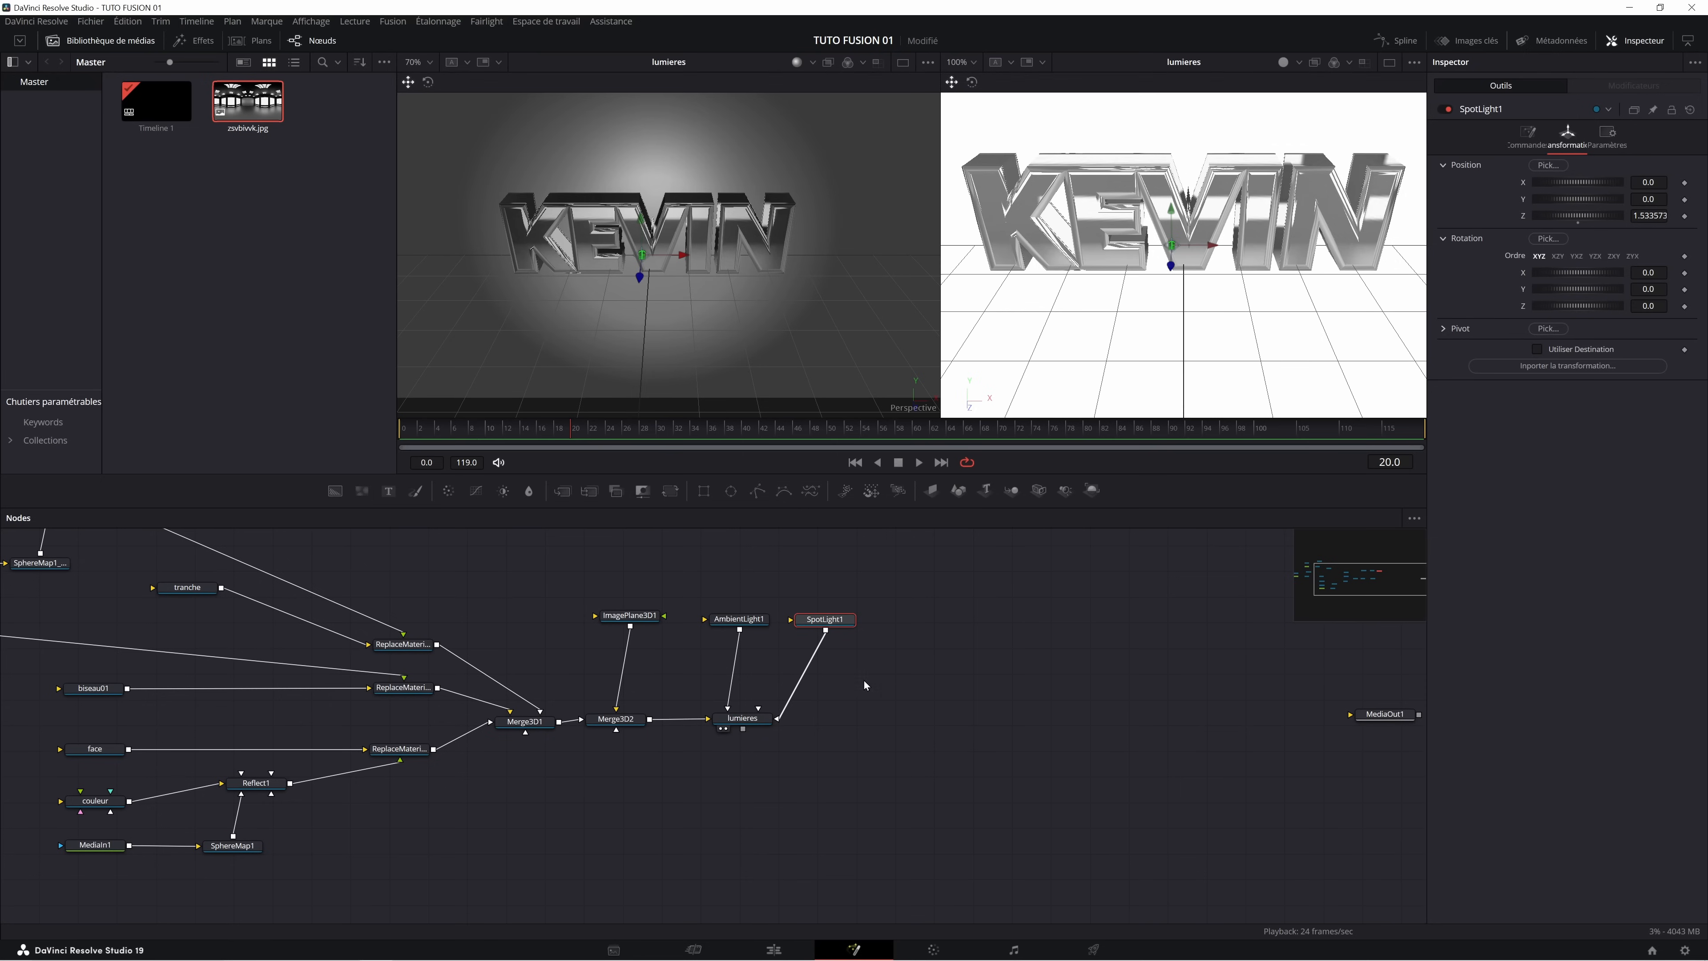
pyautogui.moveTo(754, 721); pyautogui.dragTo(781, 721)
pyautogui.click(799, 663)
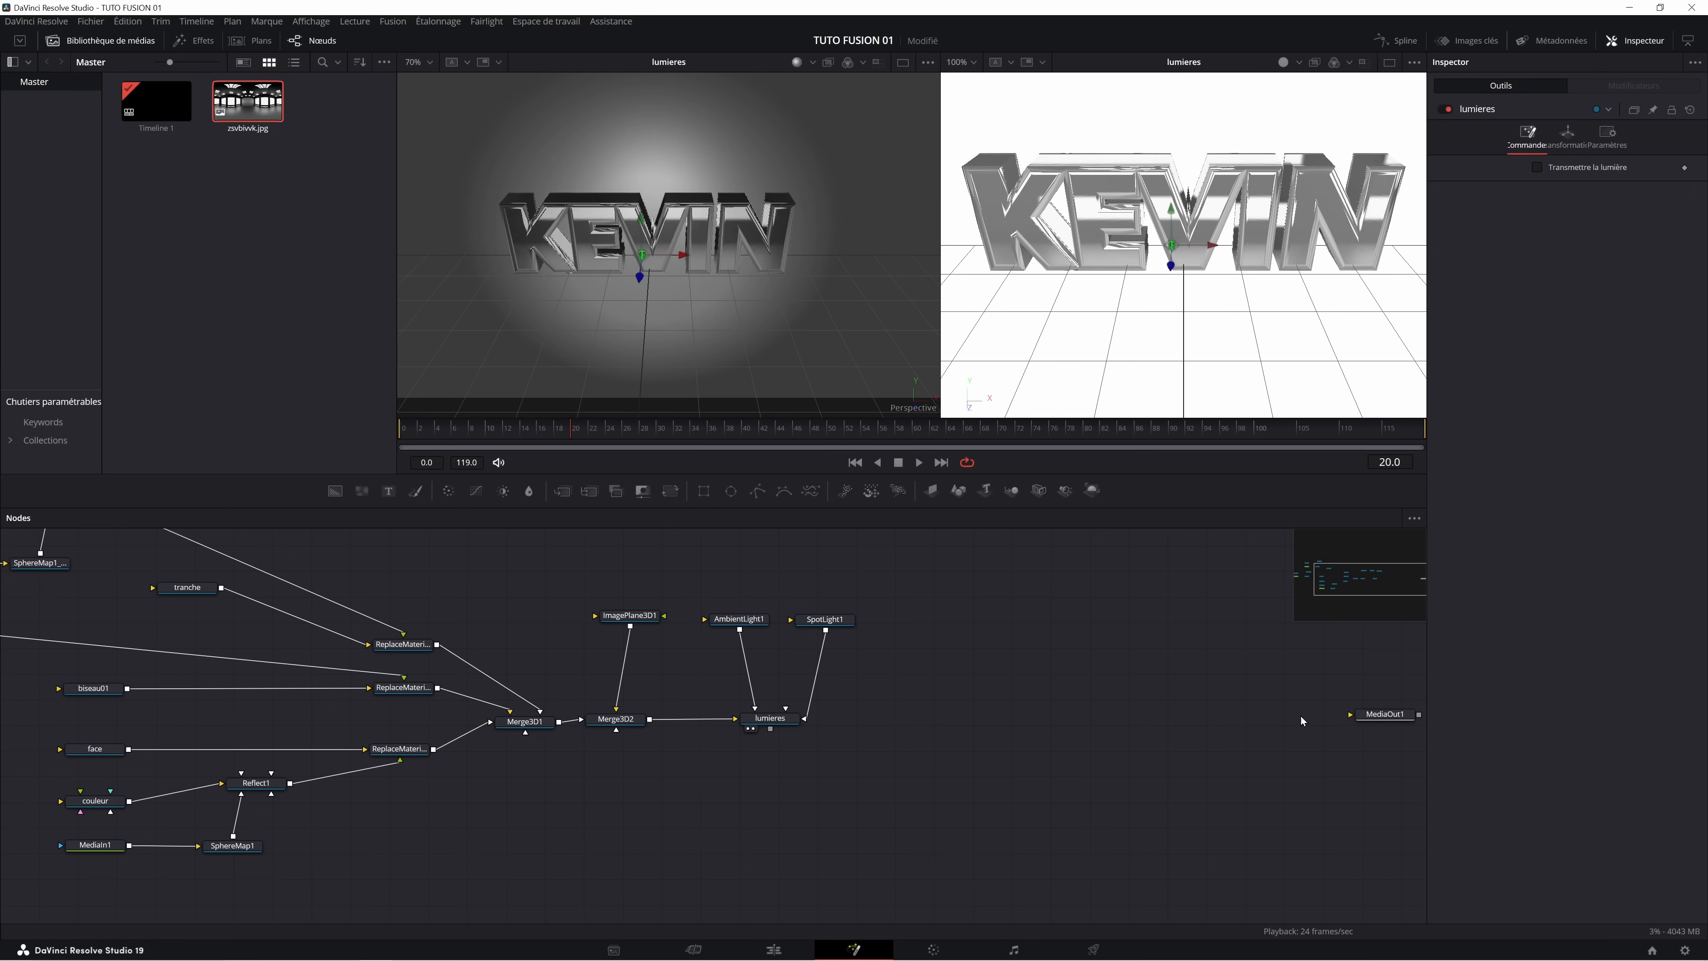
# Move MediaOut1 closer to the other nodes and add a Renderer3D node fed by the lumieres output.
pyautogui.moveTo(1385, 714); pyautogui.dragTo(1269, 713)
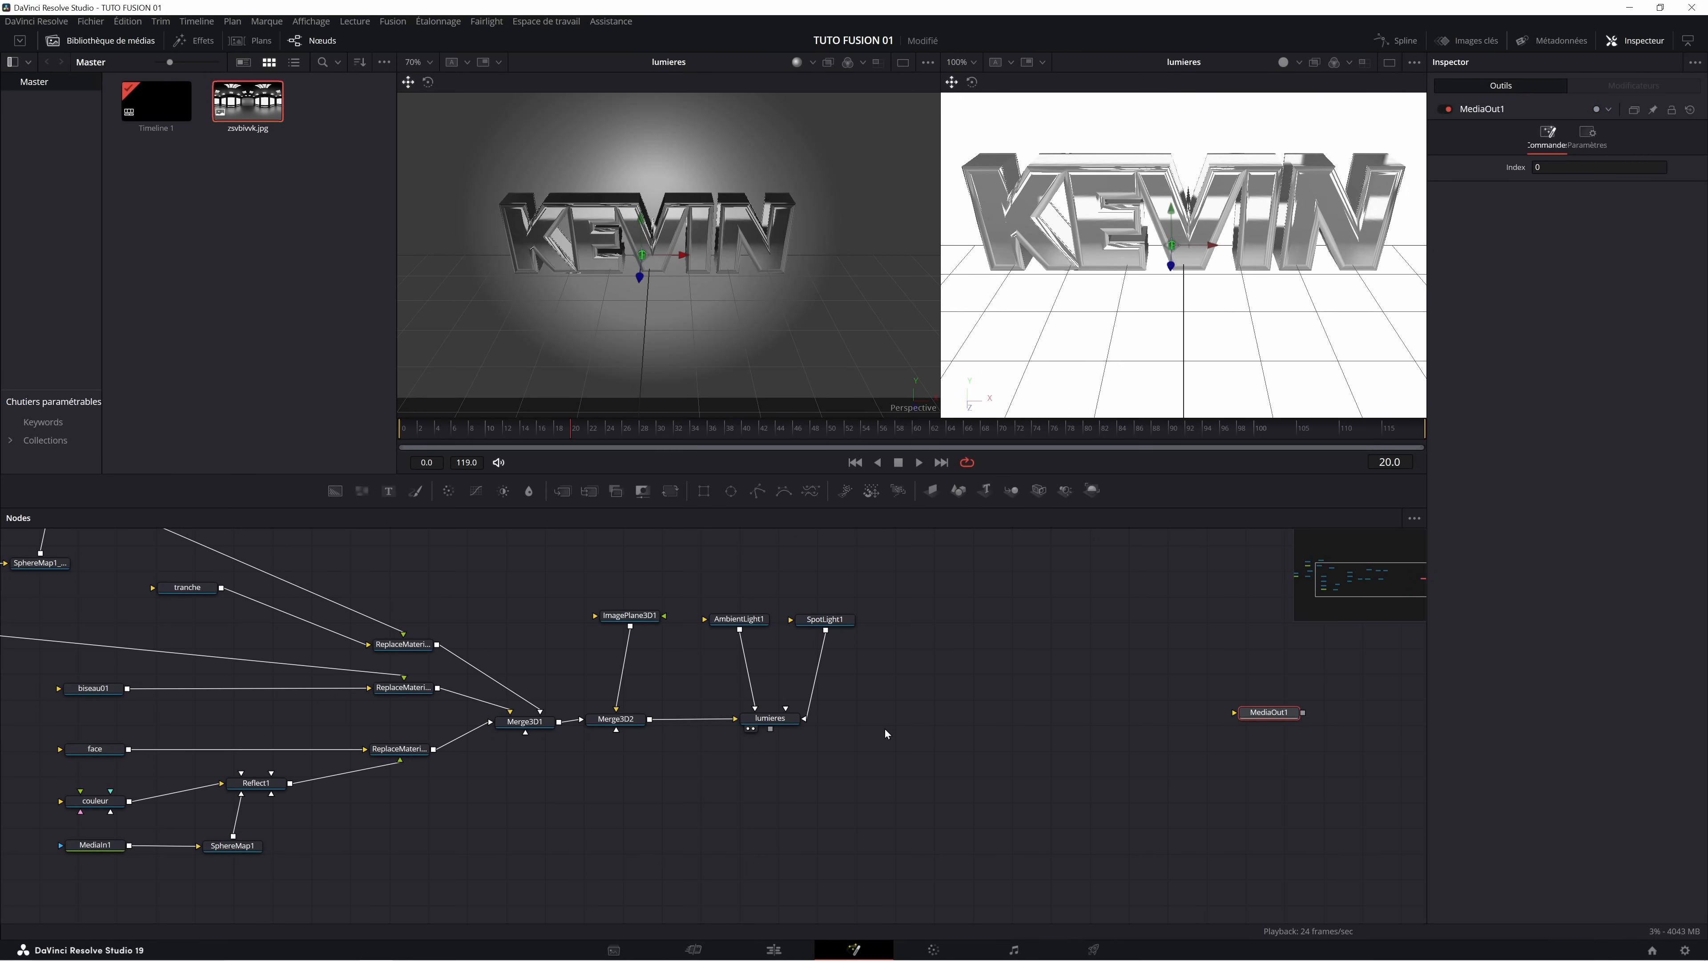
pyautogui.click(1092, 491)
pyautogui.moveTo(1328, 724); pyautogui.dragTo(912, 722)
pyautogui.moveTo(770, 729); pyautogui.dragTo(923, 717)
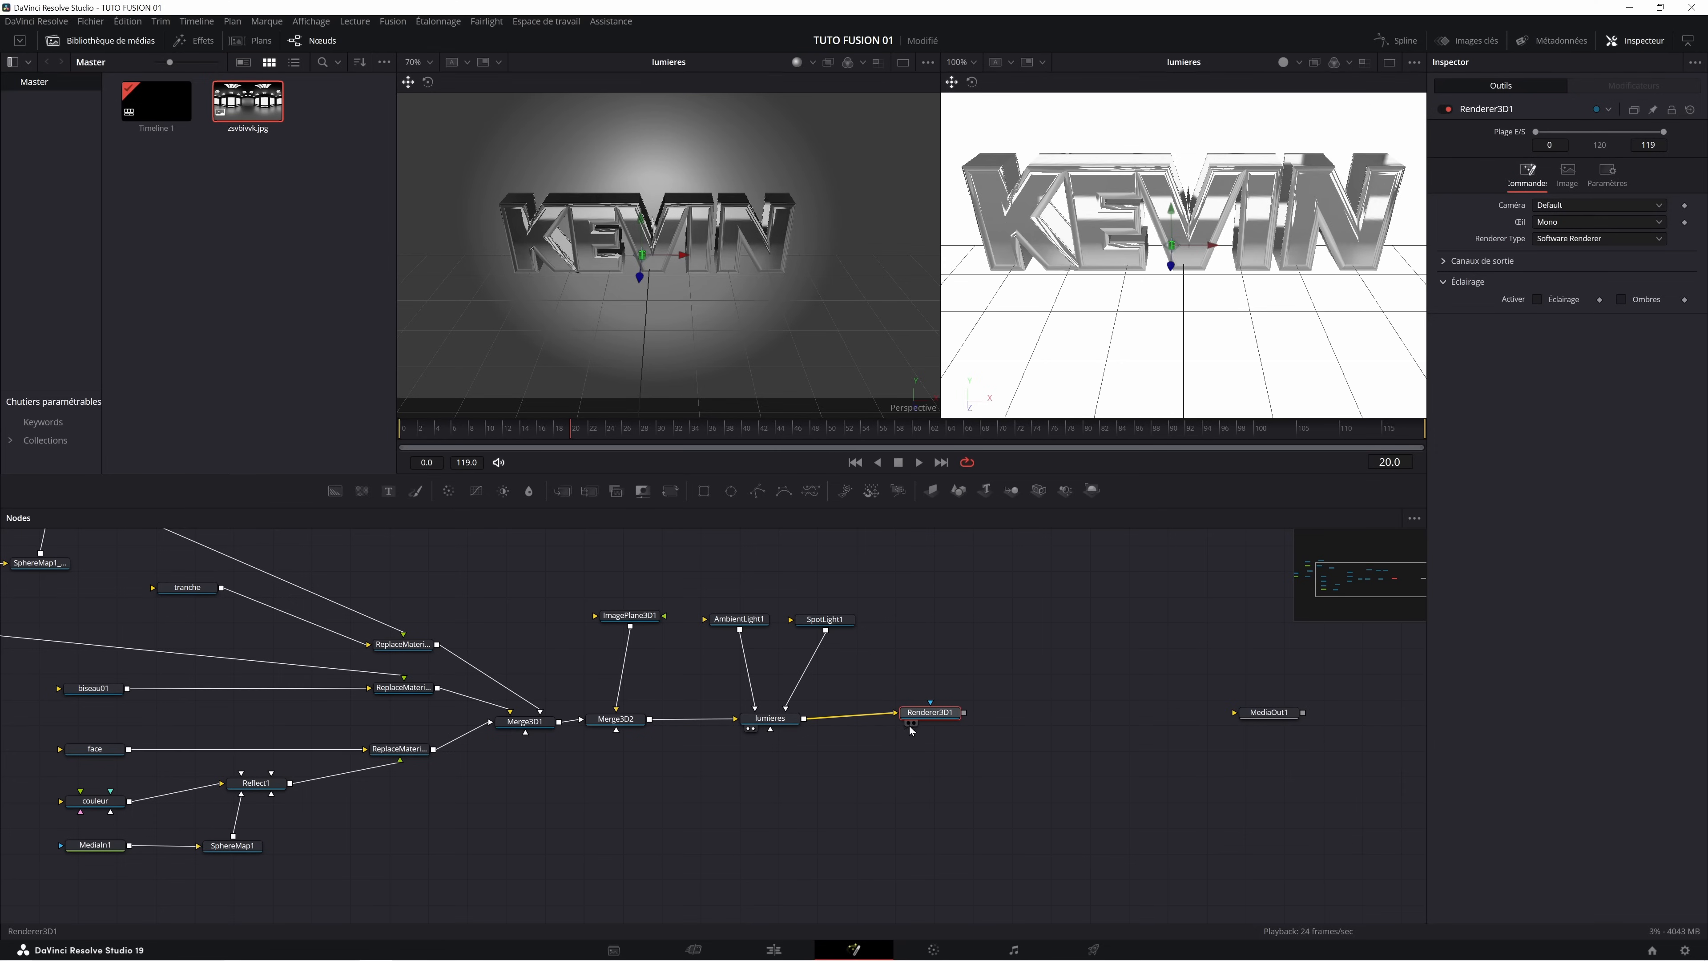
# Display Renderer3D1 in the second viewer only and set its renderer type to Hardware Renderer.
pyautogui.press('1')
pyautogui.press('2')
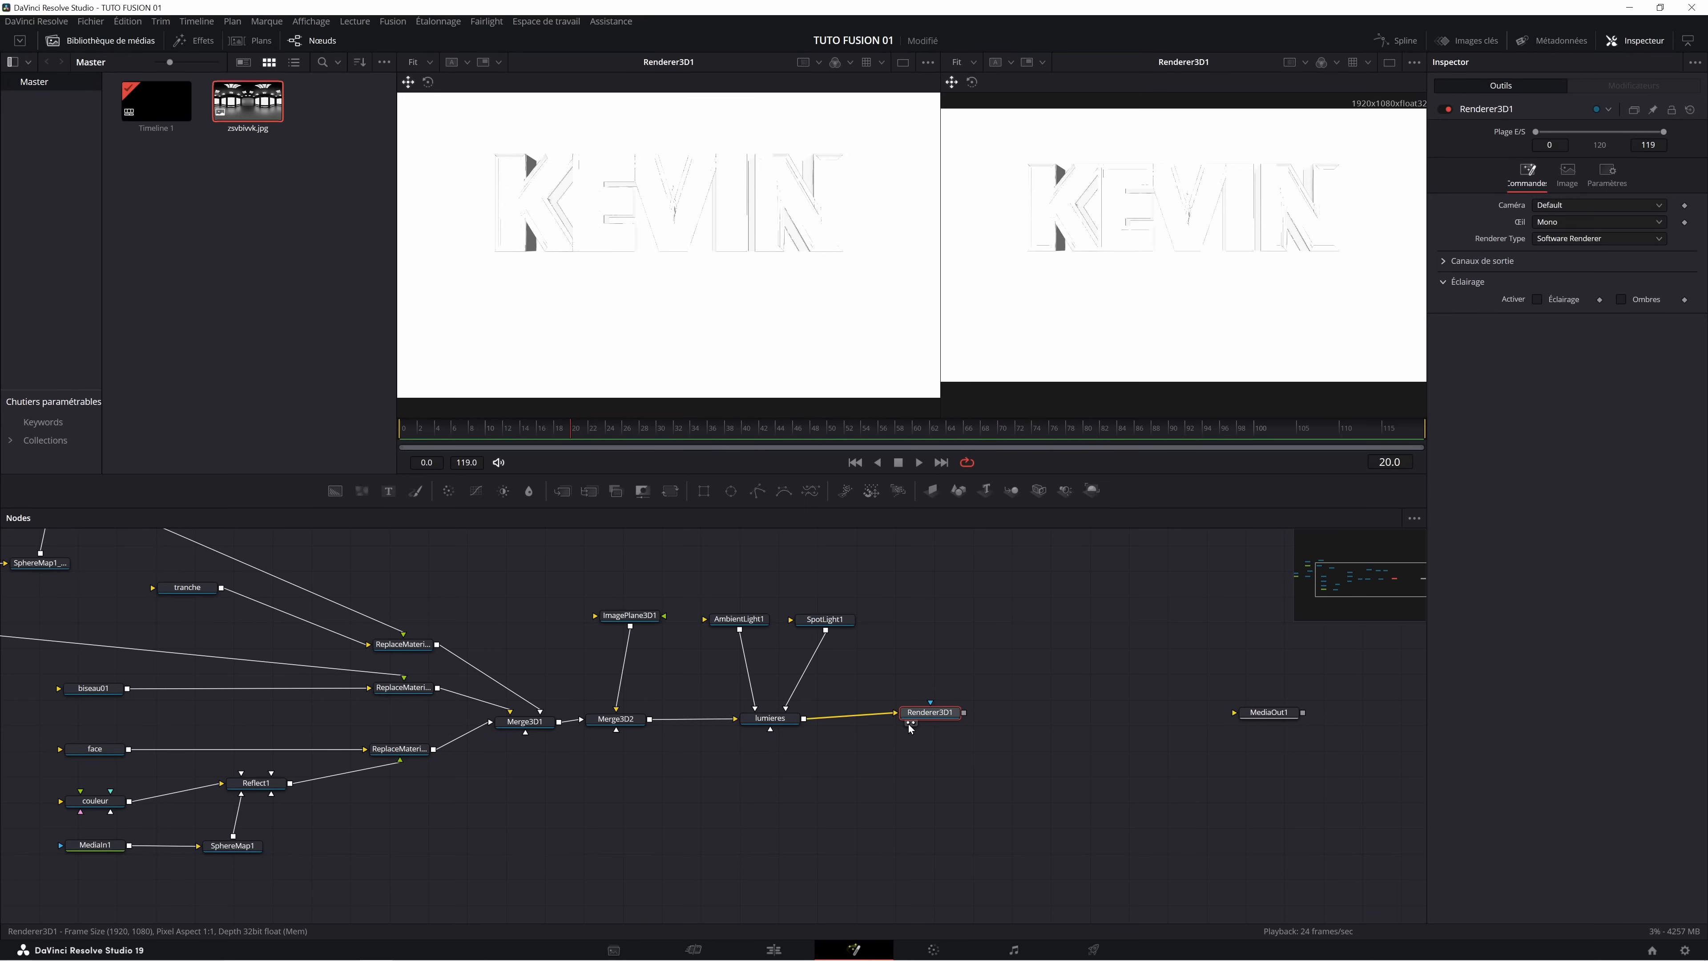
pyautogui.click(907, 723)
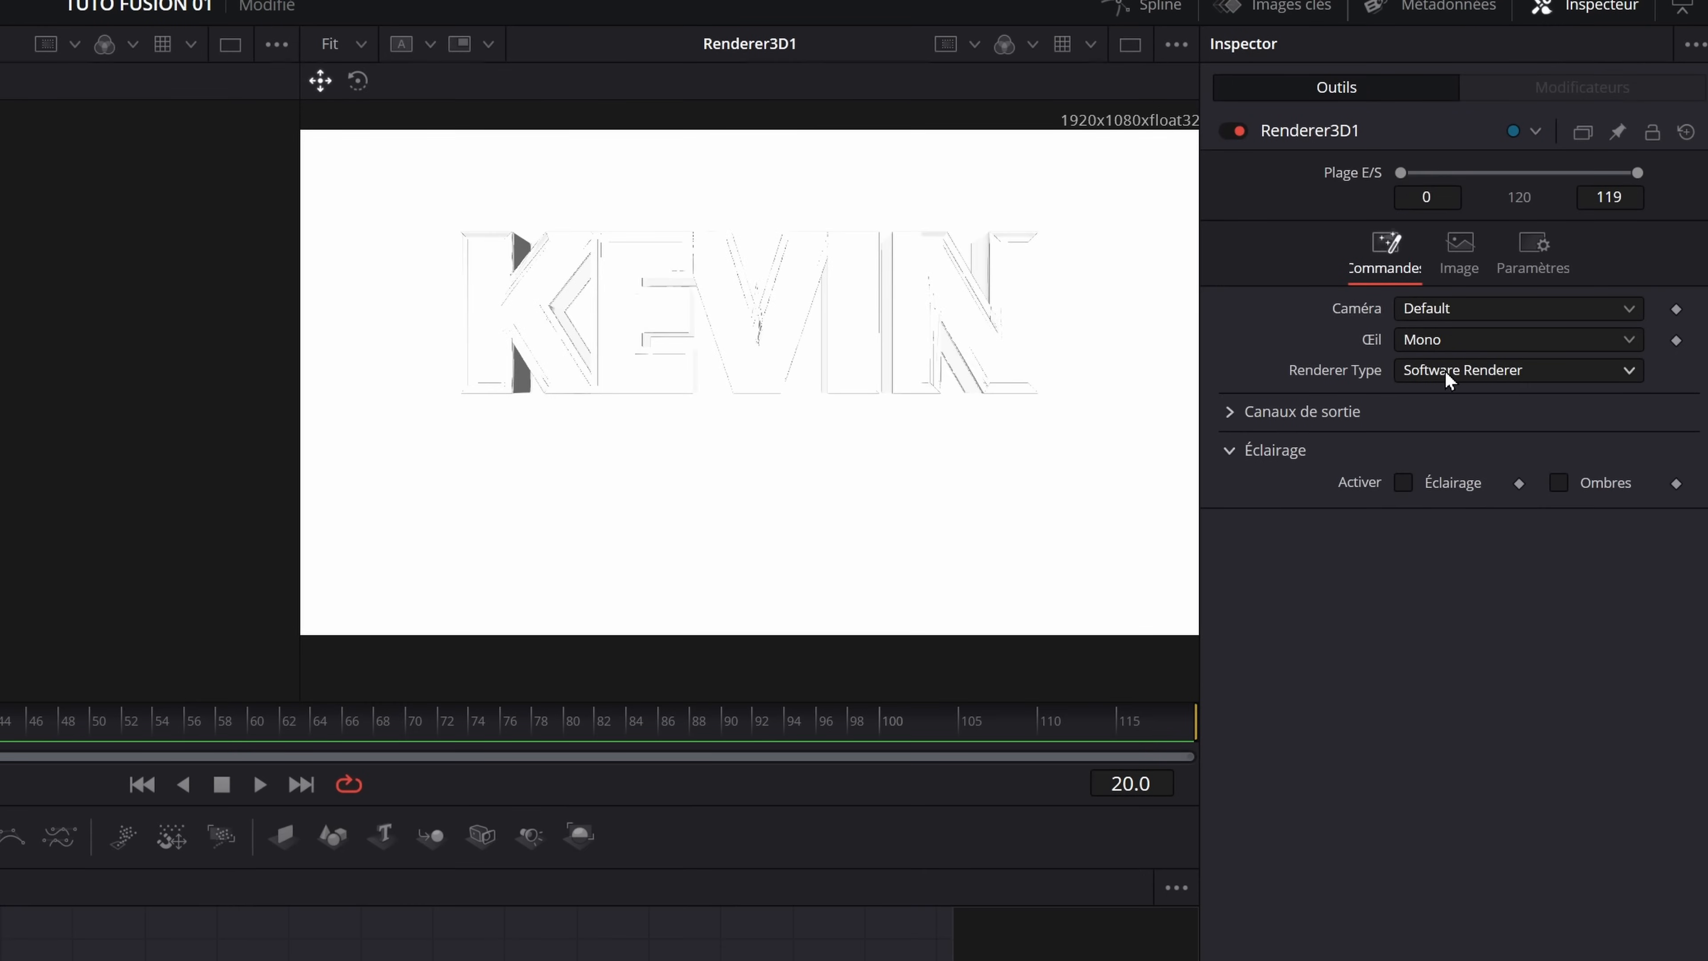
pyautogui.click(1447, 376)
pyautogui.click(1464, 406)
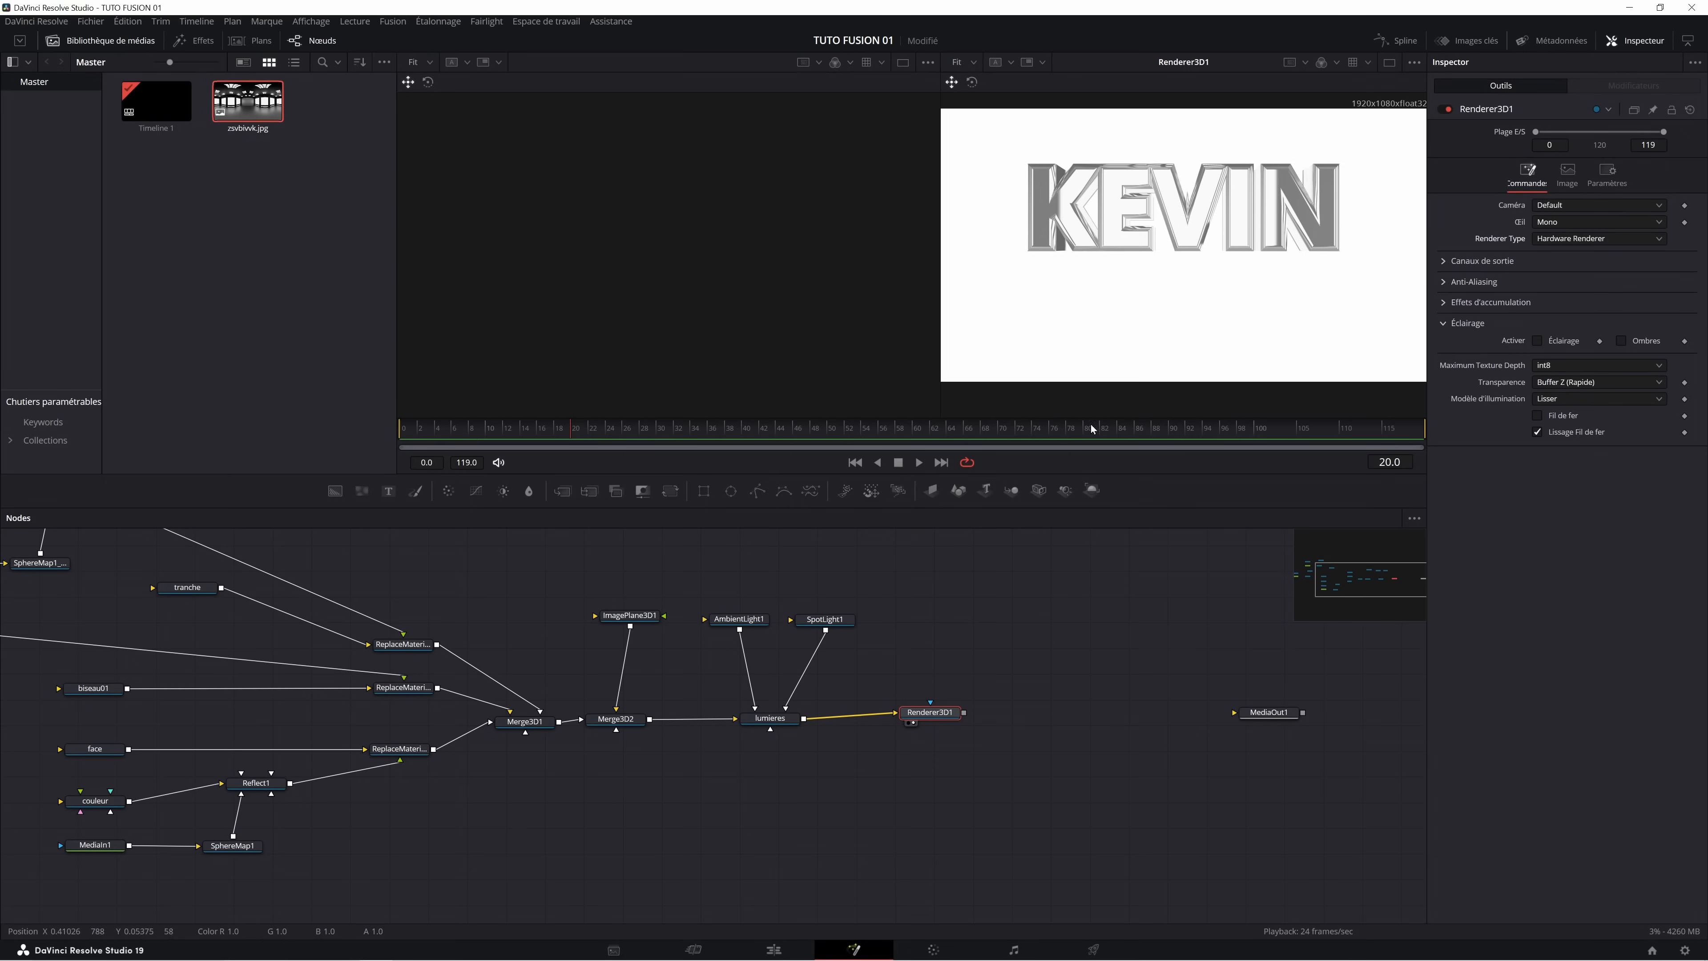
# Connect Renderer3D1 to MediaOut1, show MediaOut1 in the second viewer, and align the renderer node with lumieres.
pyautogui.moveTo(965, 712); pyautogui.dragTo(1255, 724)
pyautogui.click(1253, 727)
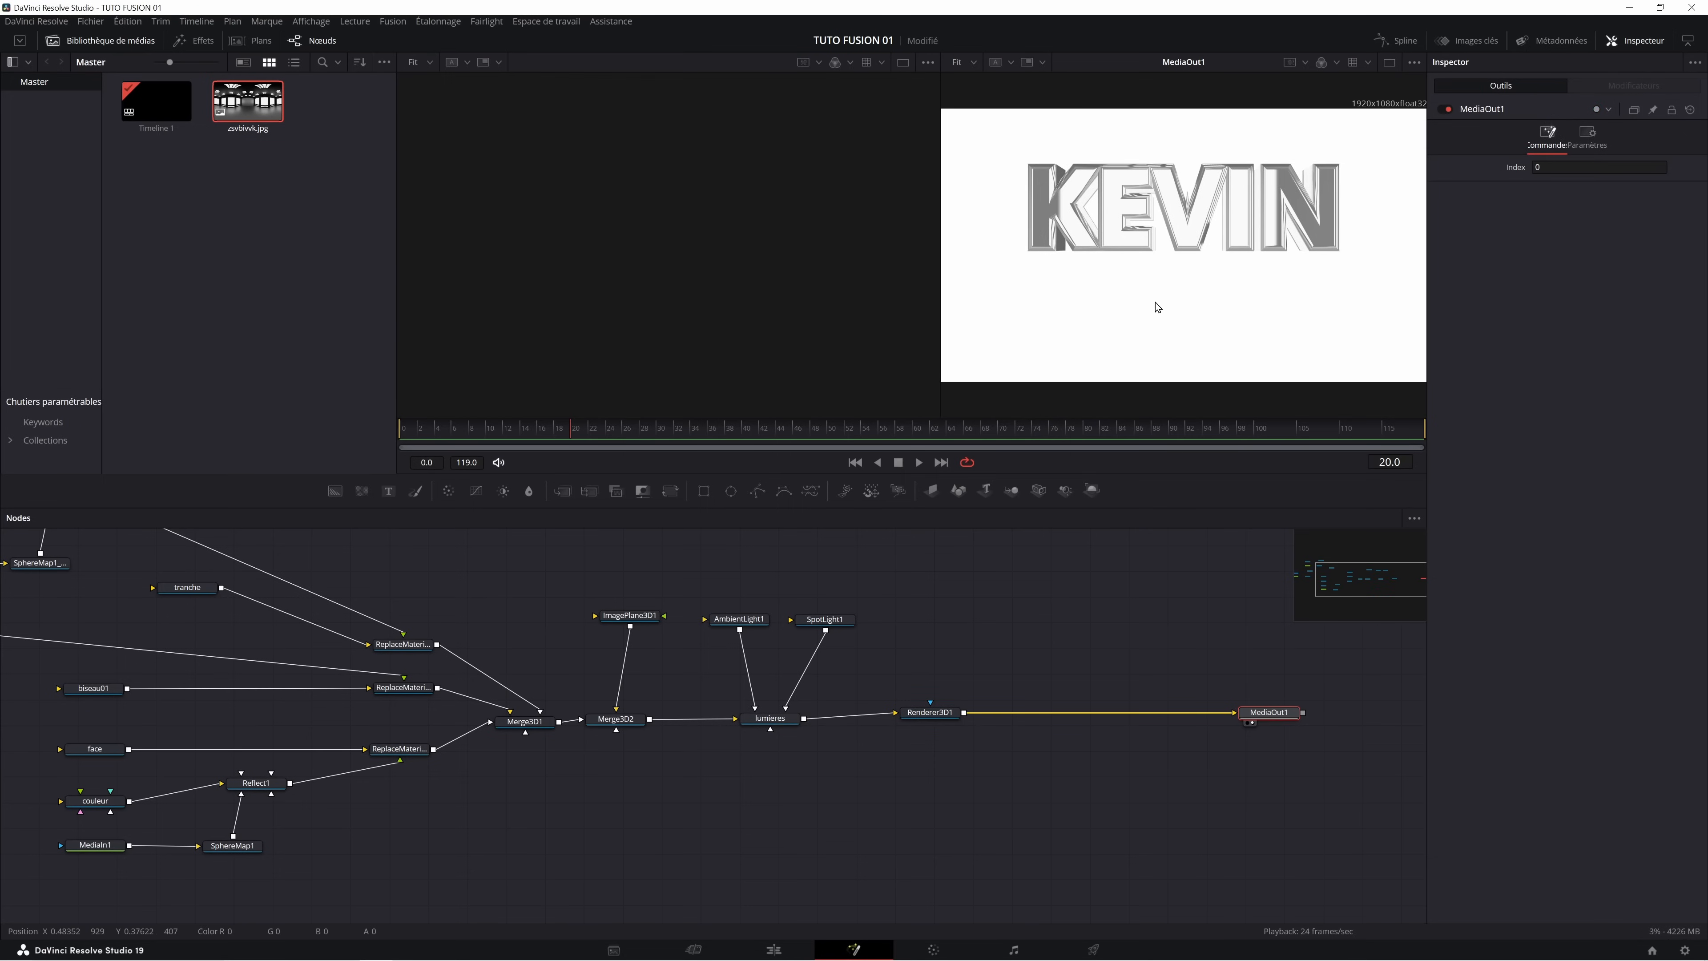
pyautogui.moveTo(928, 708); pyautogui.dragTo(938, 713)
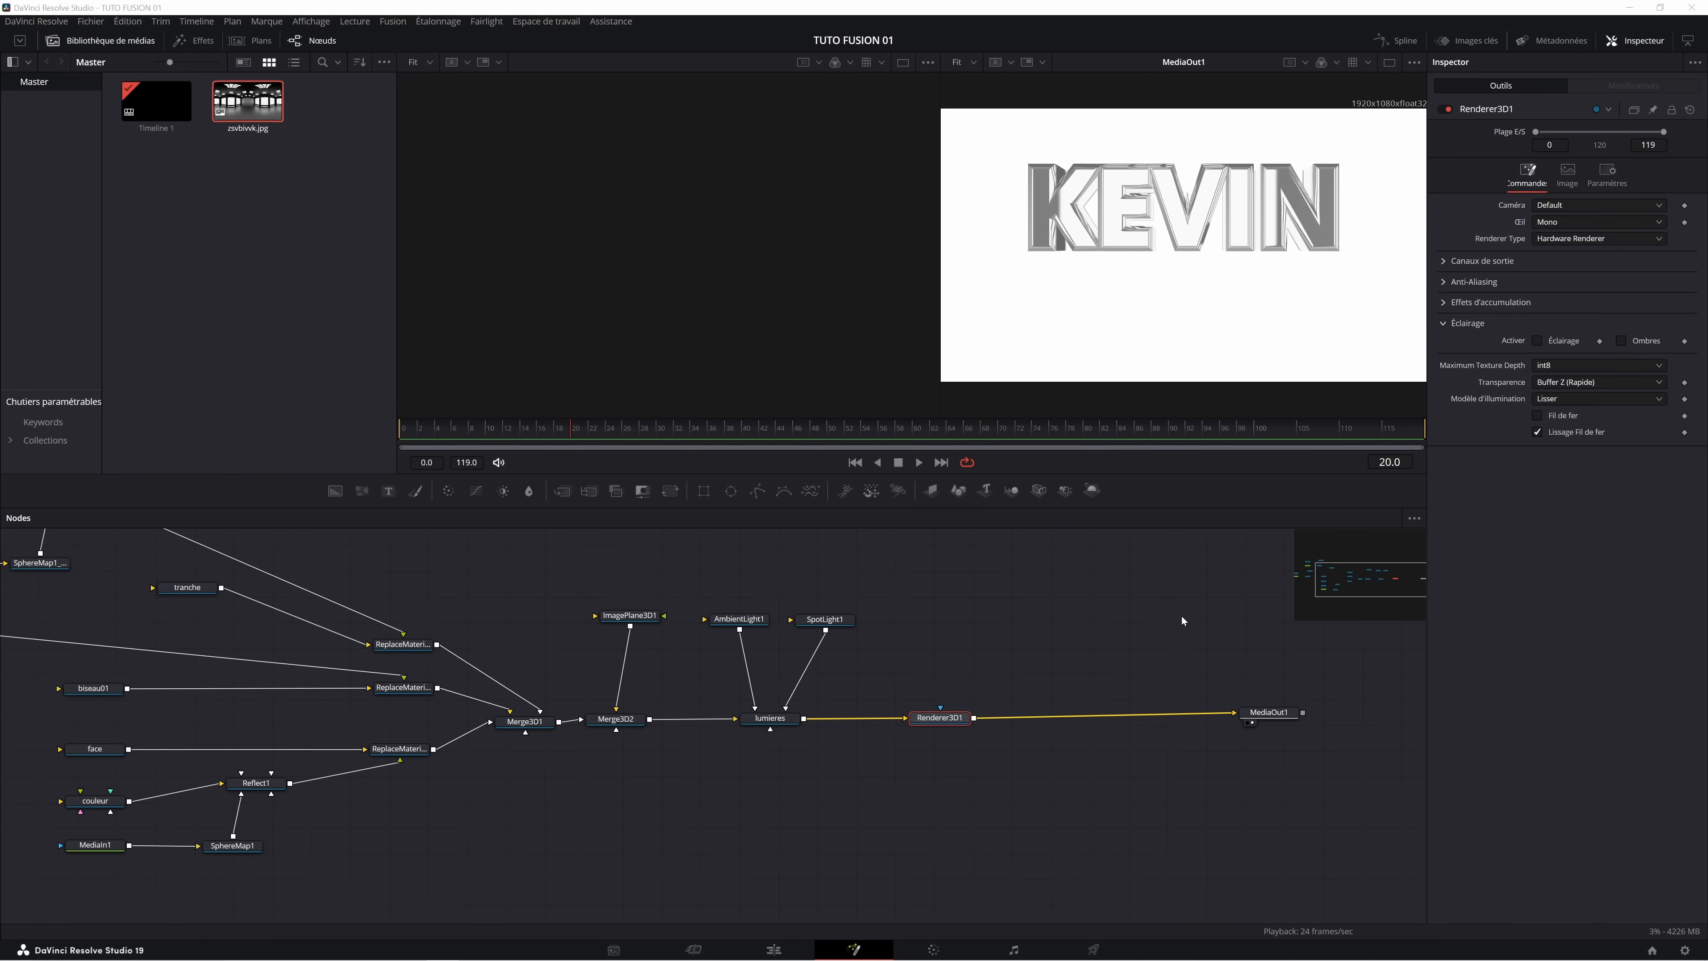
pyautogui.scroll(-2, 806, 745)
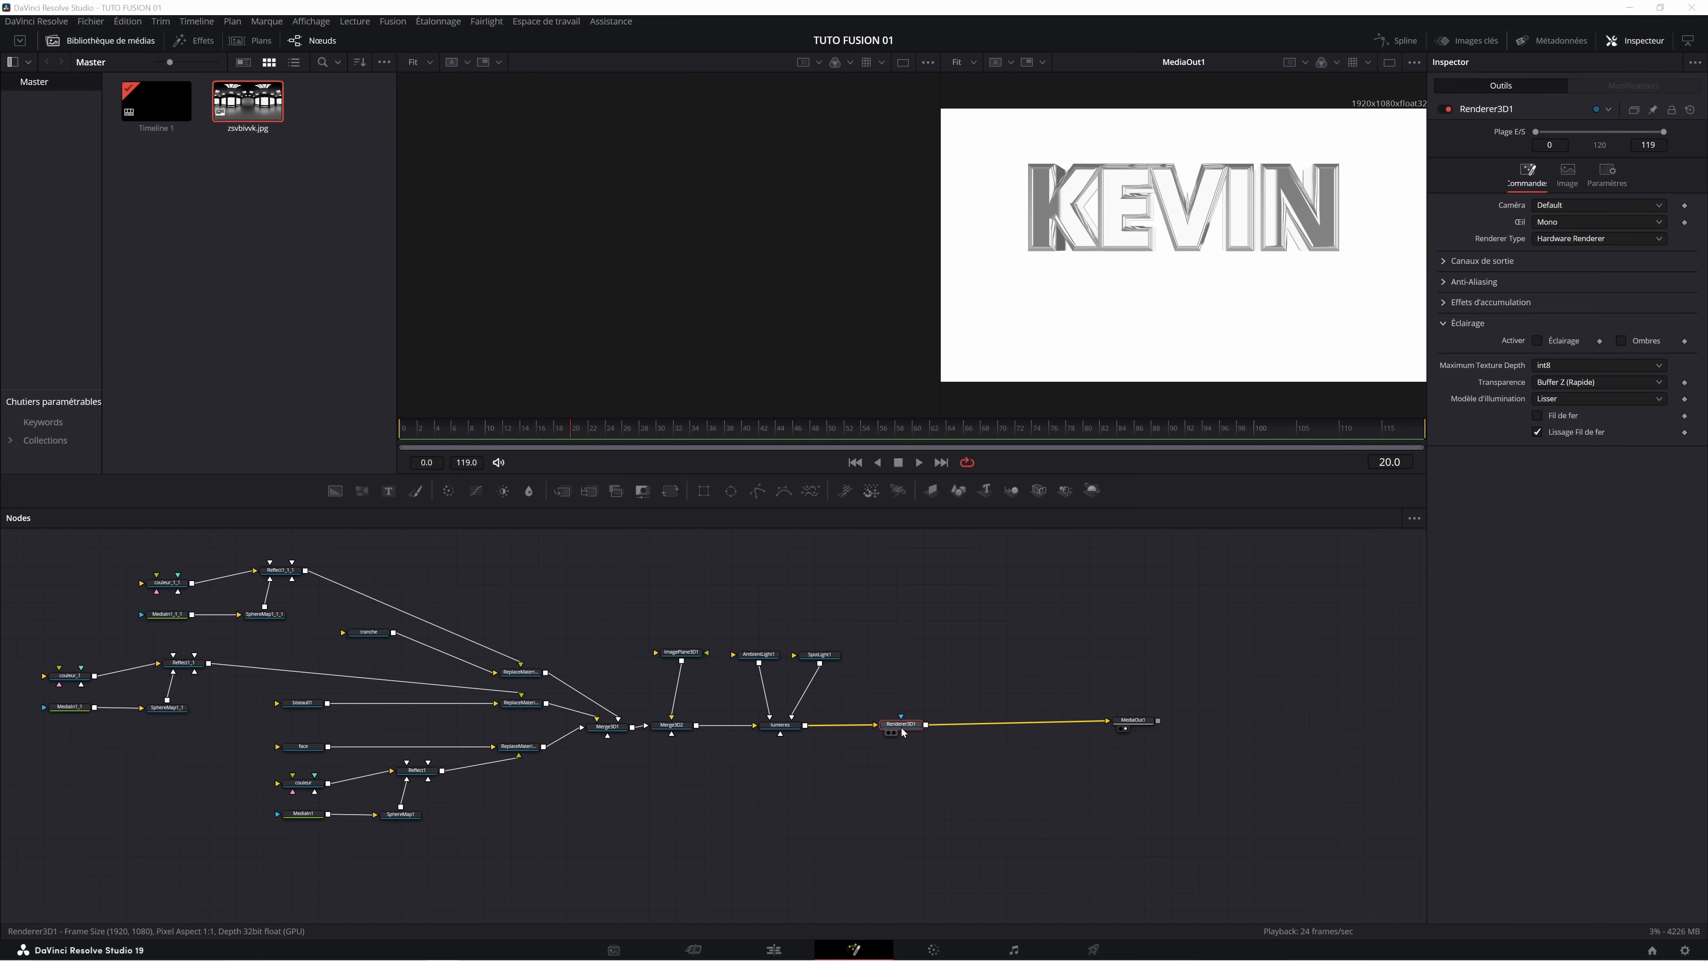
# Go over the spot and ambient light settings, and enable lighting and shadows on Renderer3D1.
pyautogui.click(792, 729)
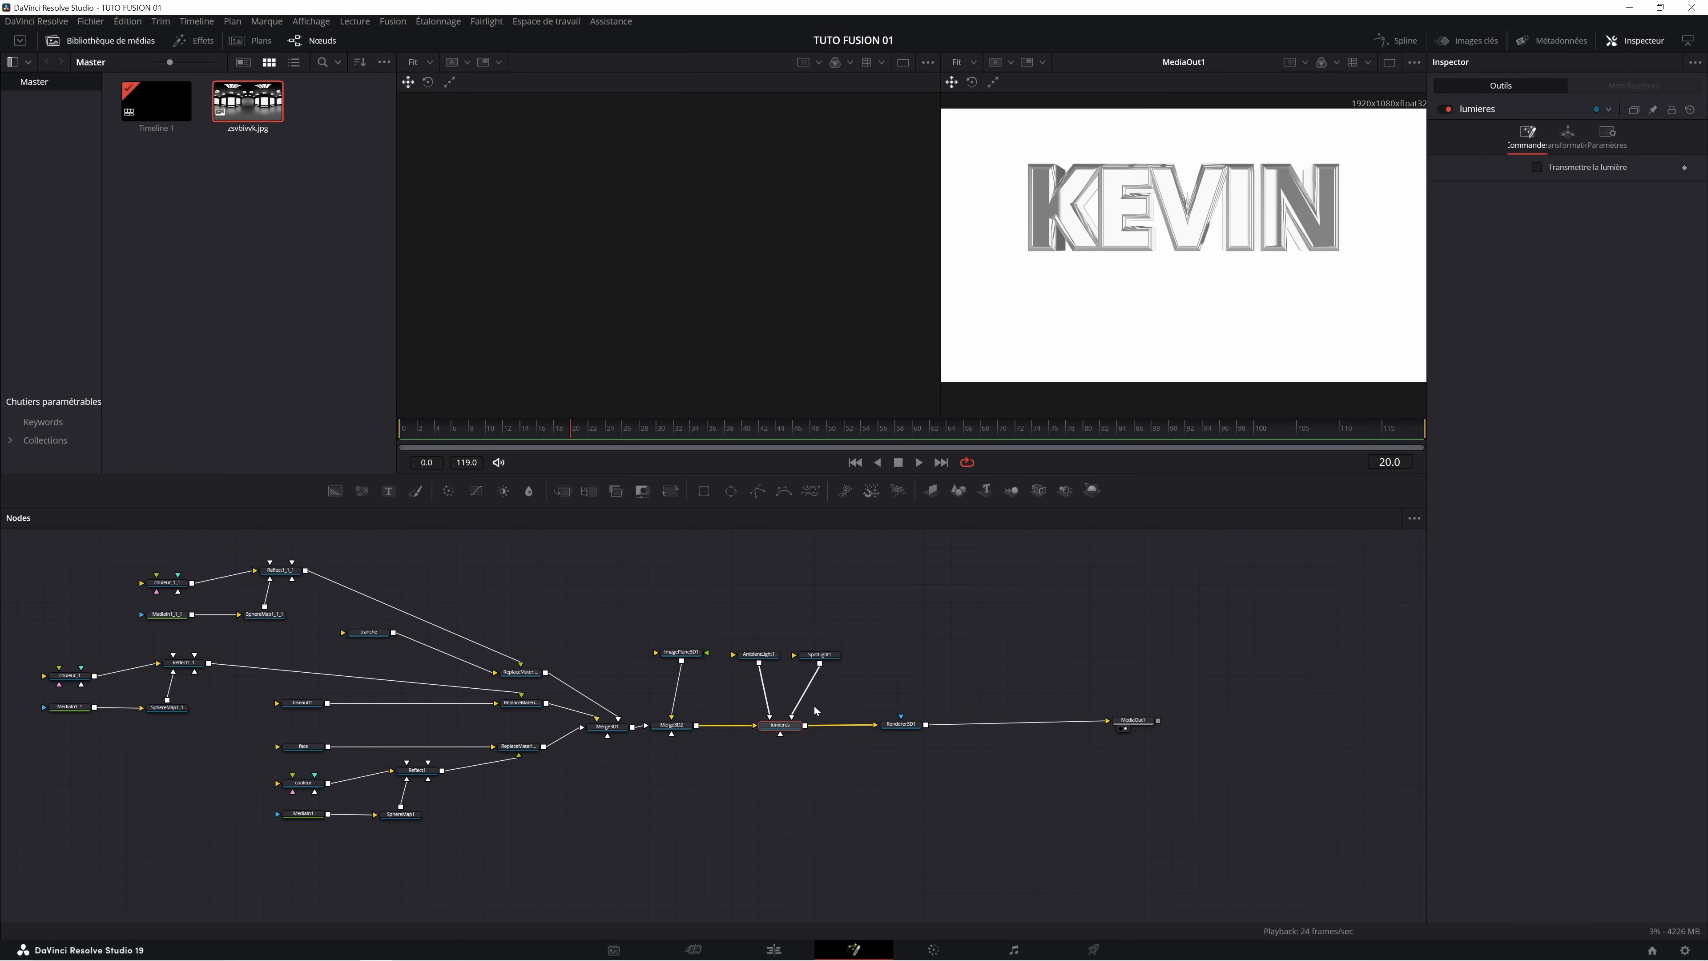
pyautogui.click(819, 654)
pyautogui.click(774, 656)
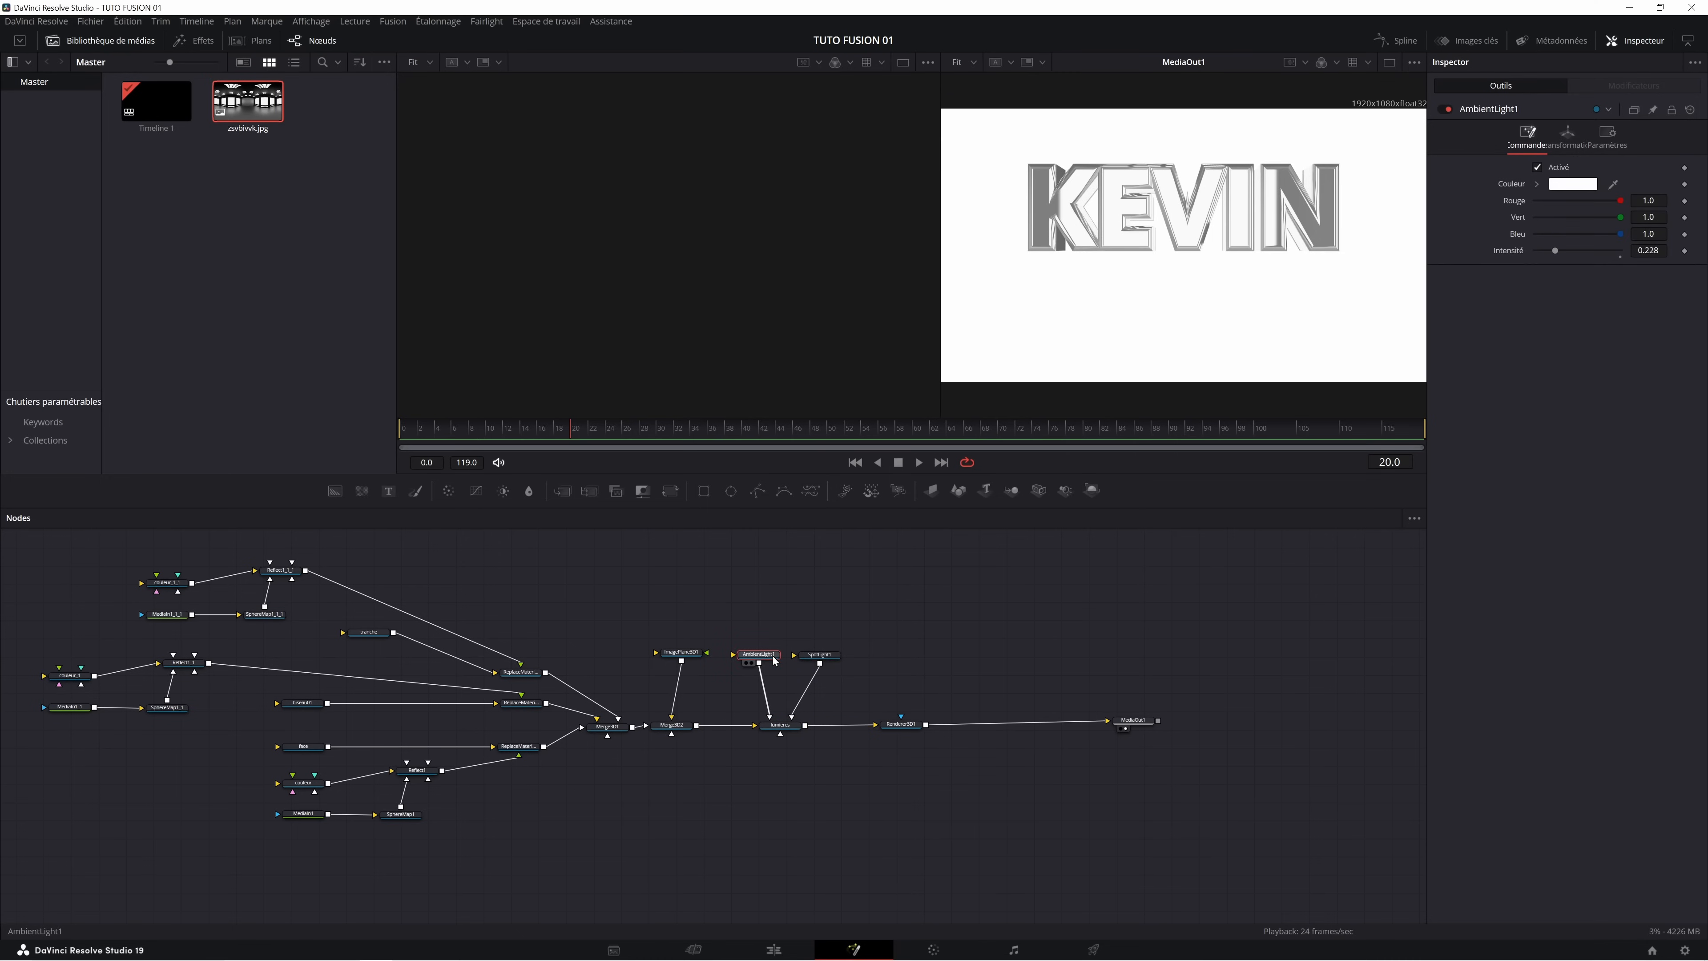
pyautogui.moveTo(1558, 252)
pyautogui.mouseDown()
pyautogui.moveTo(1564, 265)
pyautogui.moveTo(1532, 270)
pyautogui.moveTo(1548, 269)
pyautogui.mouseUp()
pyautogui.click(904, 724)
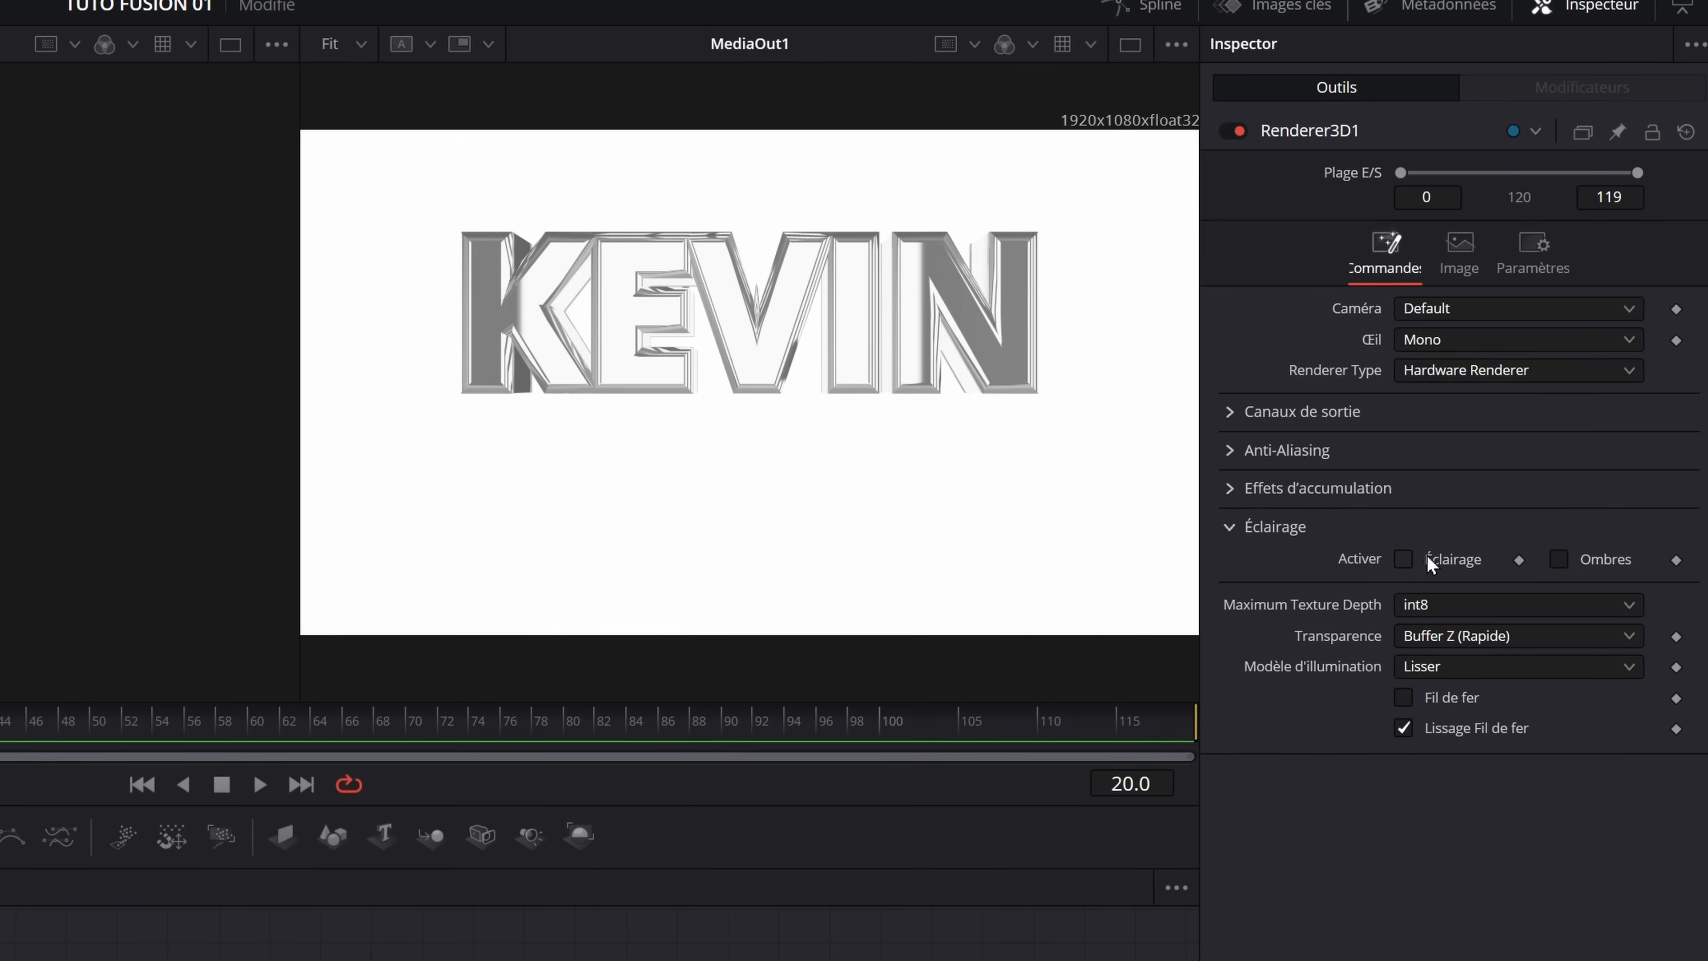
pyautogui.click(1406, 561)
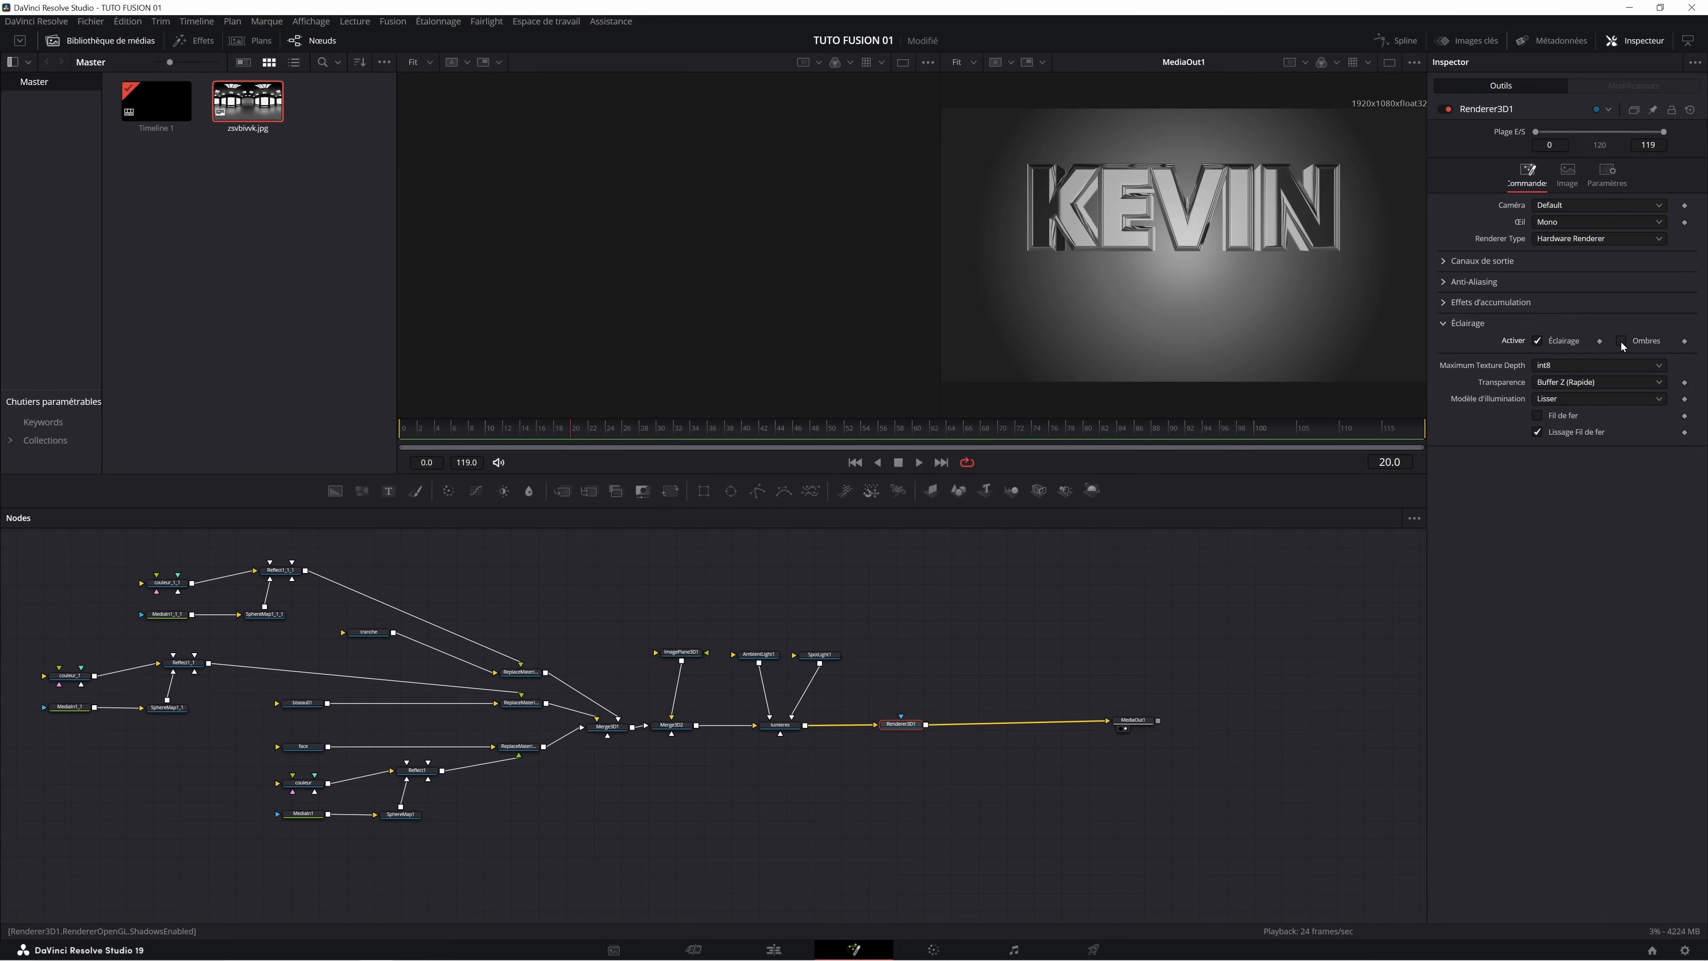
pyautogui.click(1558, 559)
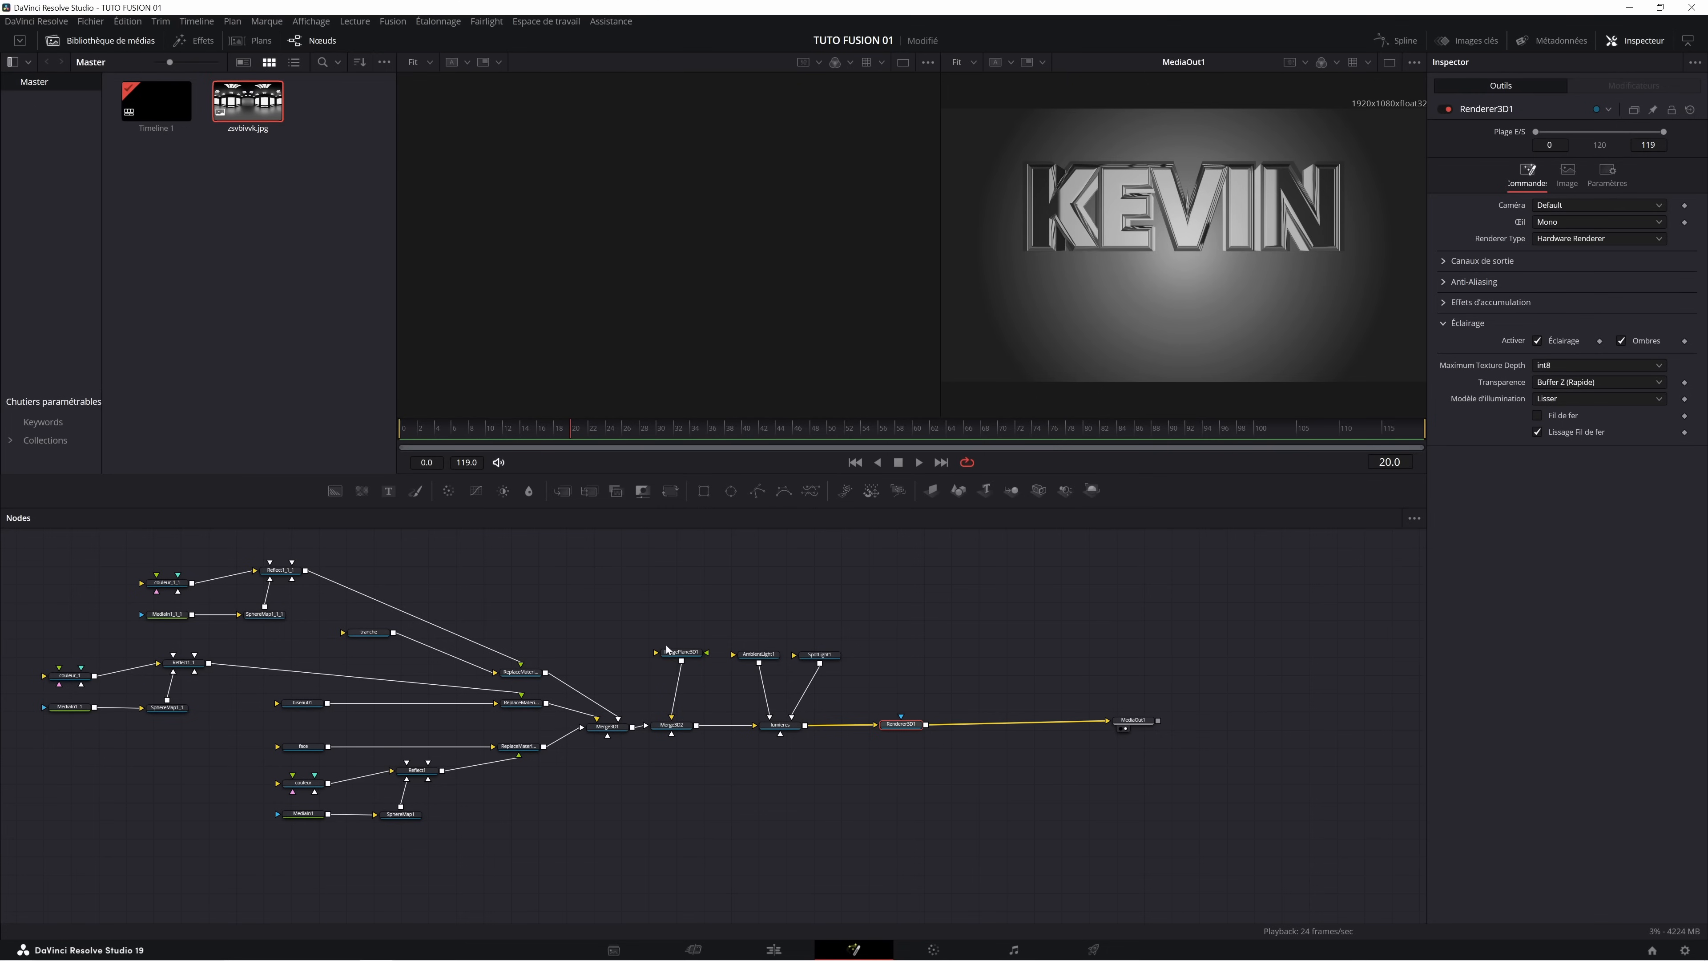
# Move ImagePlane3D1 behind the text to Z -0.43 and place its node directly above Merge3D2.
pyautogui.moveTo(689, 656); pyautogui.dragTo(682, 637)
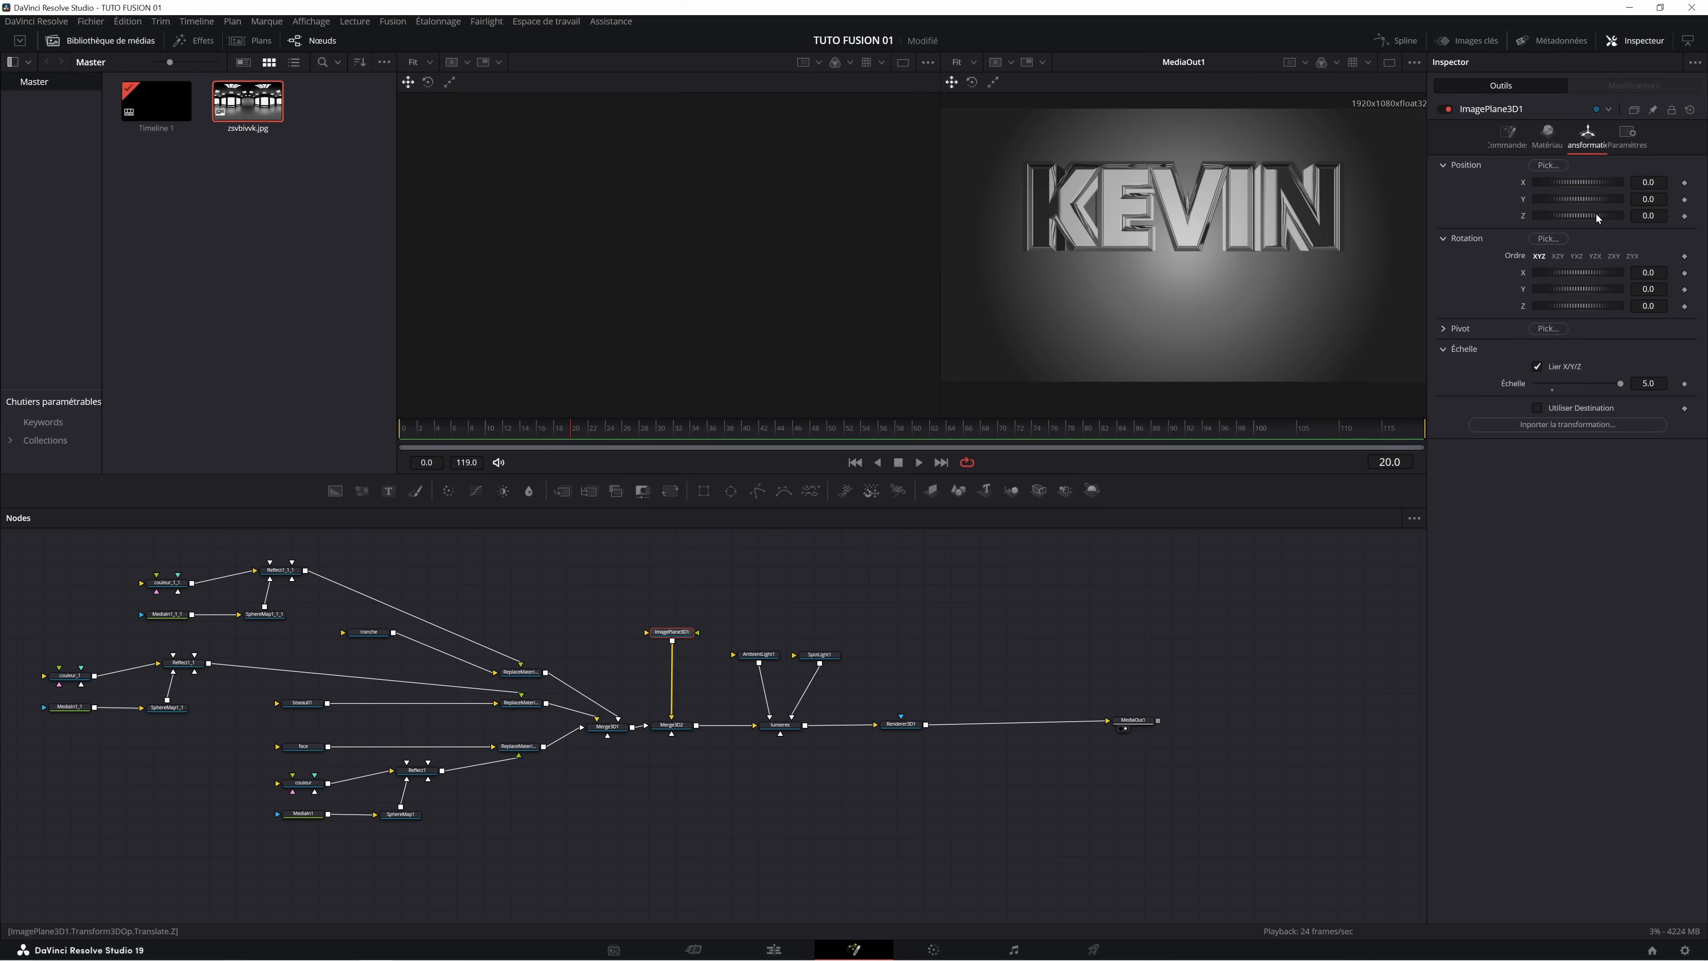
pyautogui.moveTo(1596, 214); pyautogui.dragTo(1593, 214)
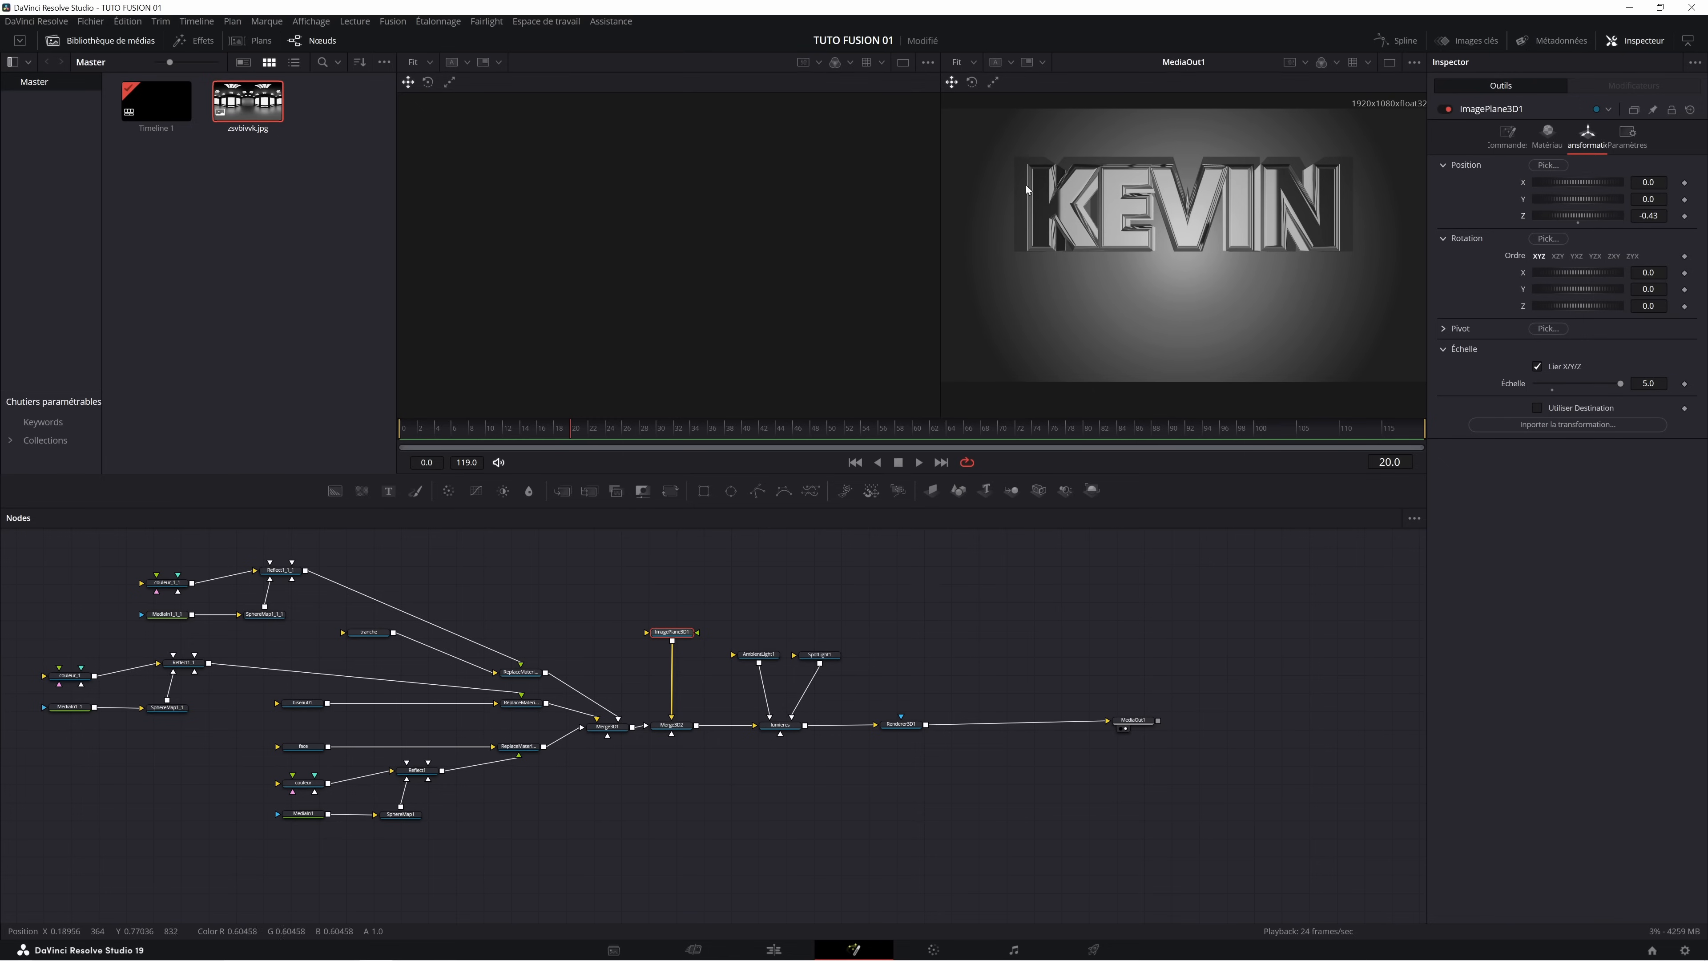
# Set SpotLight1's shadow softness type to Constant with a constant softness of 0.0291.
pyautogui.click(821, 658)
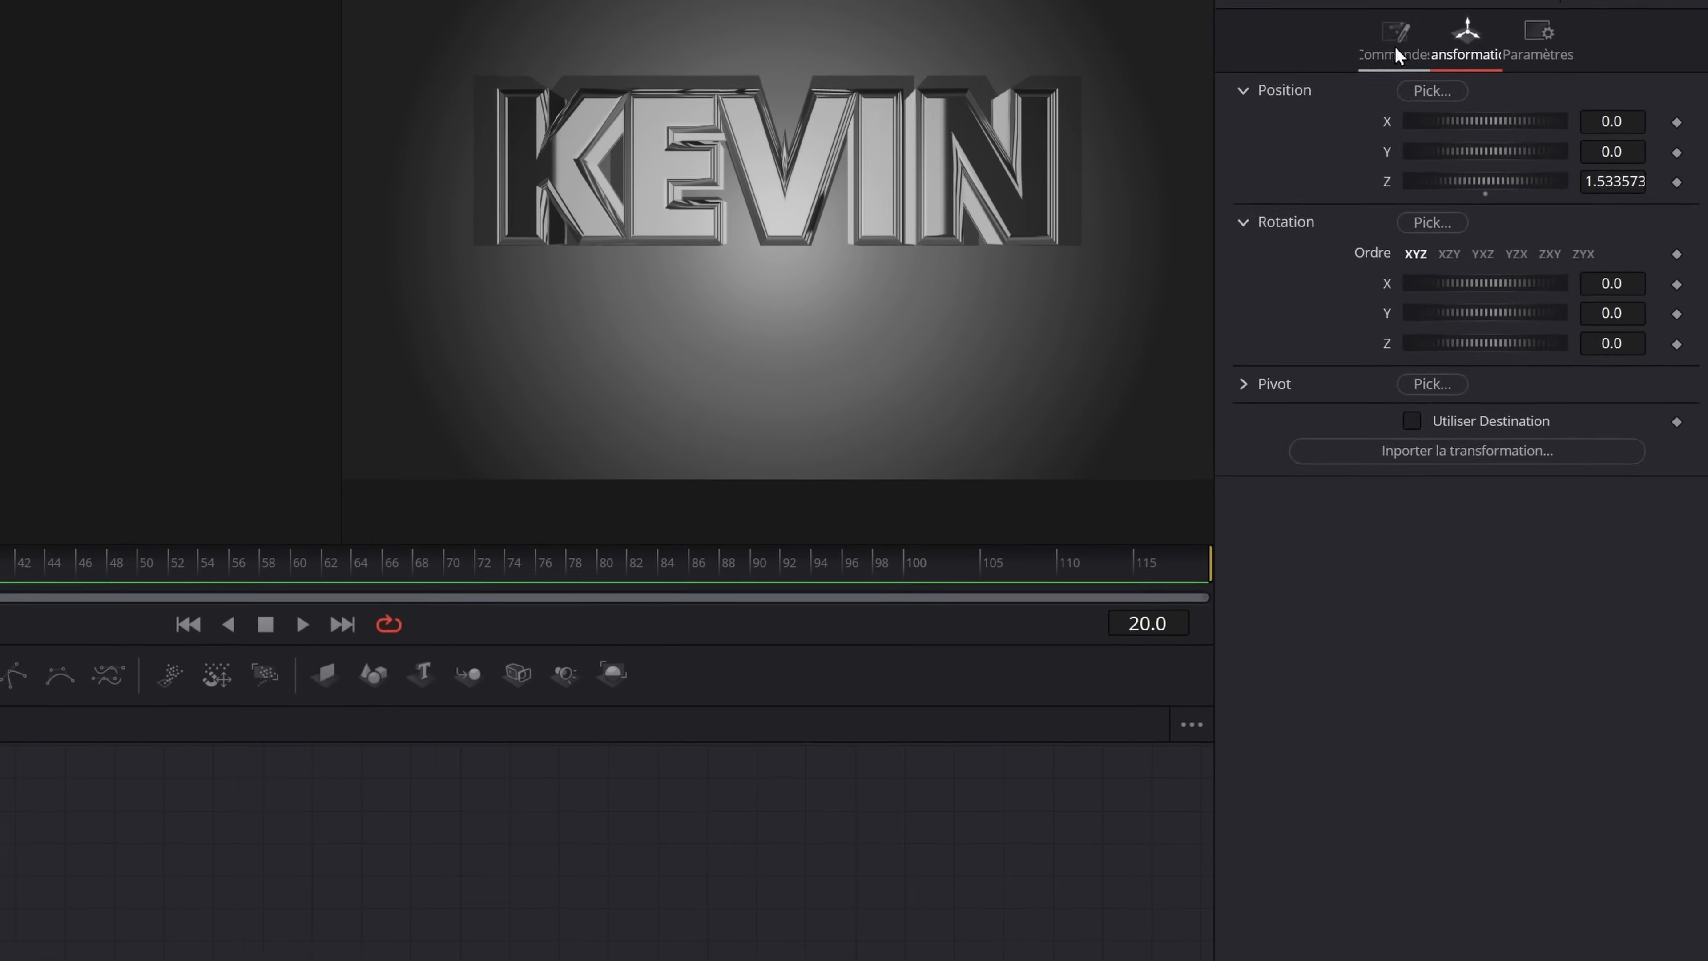
pyautogui.click(1528, 134)
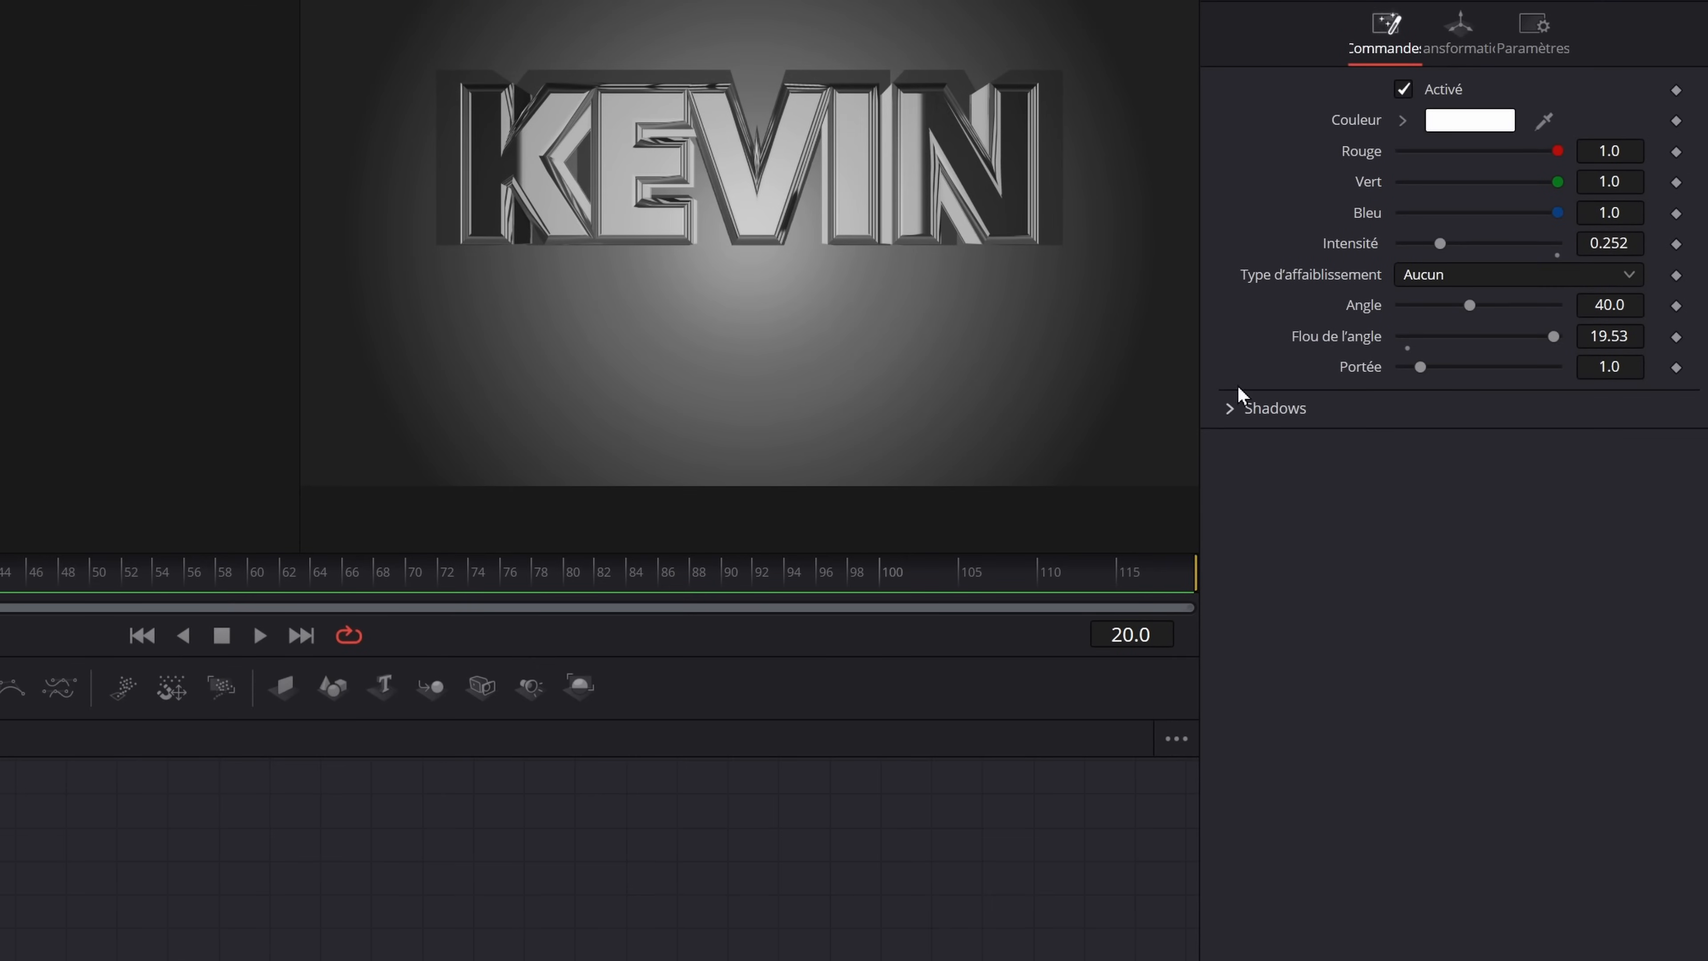
pyautogui.click(1244, 408)
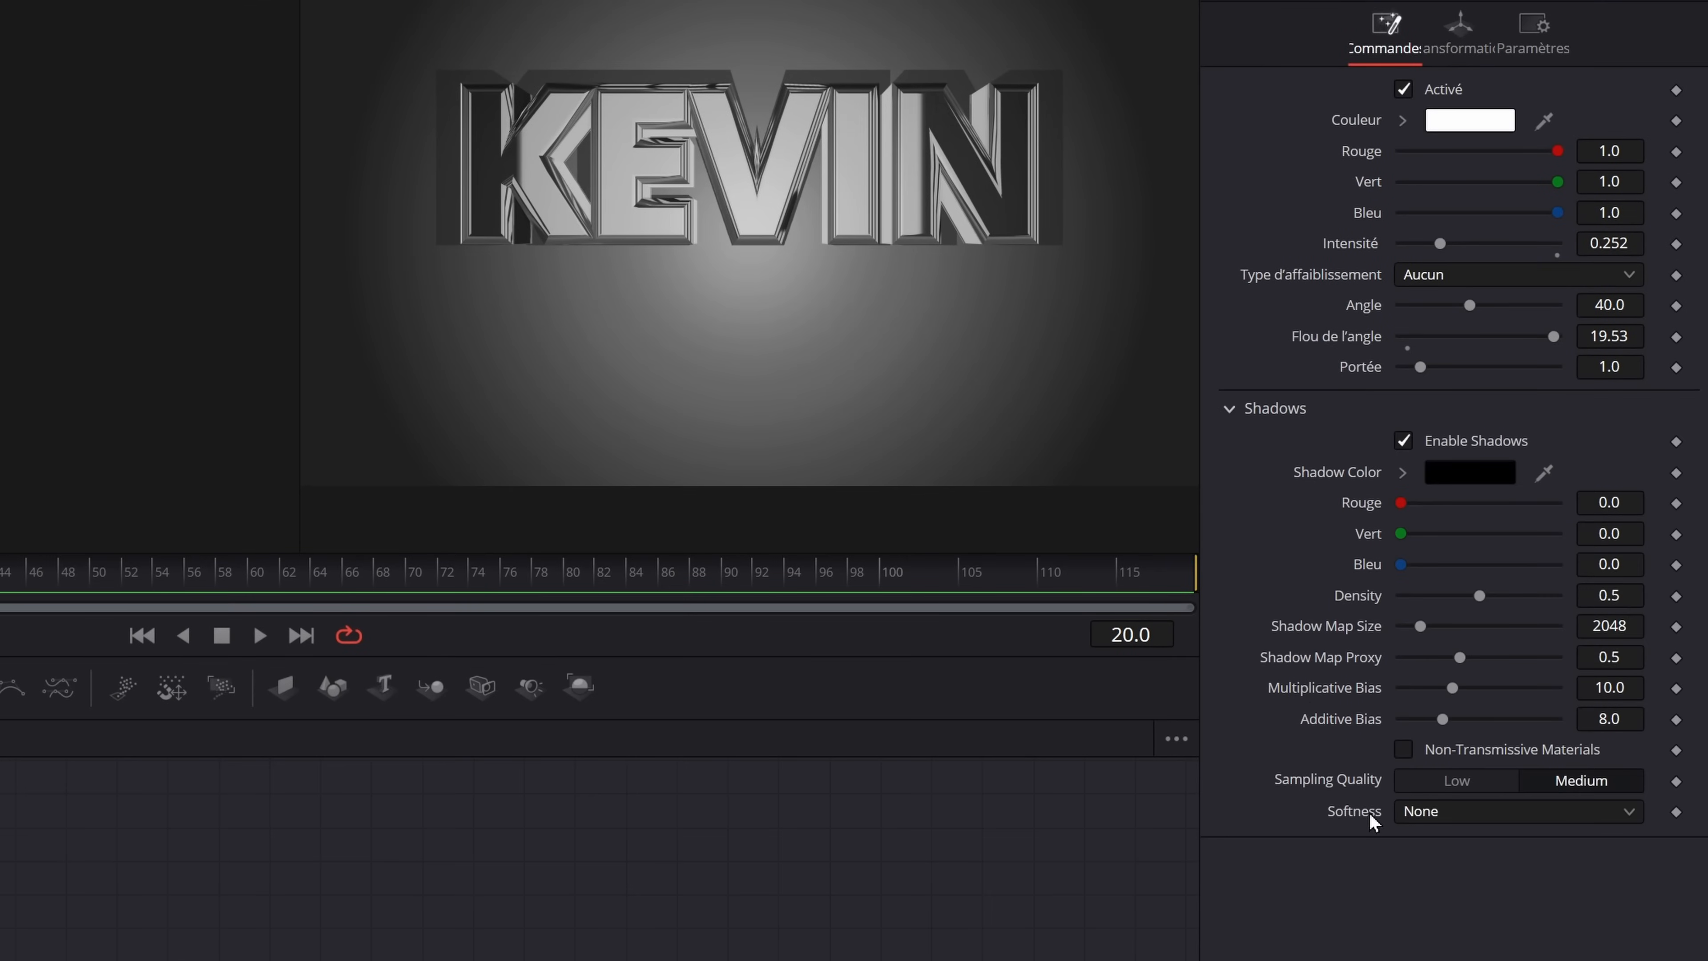
pyautogui.click(1449, 818)
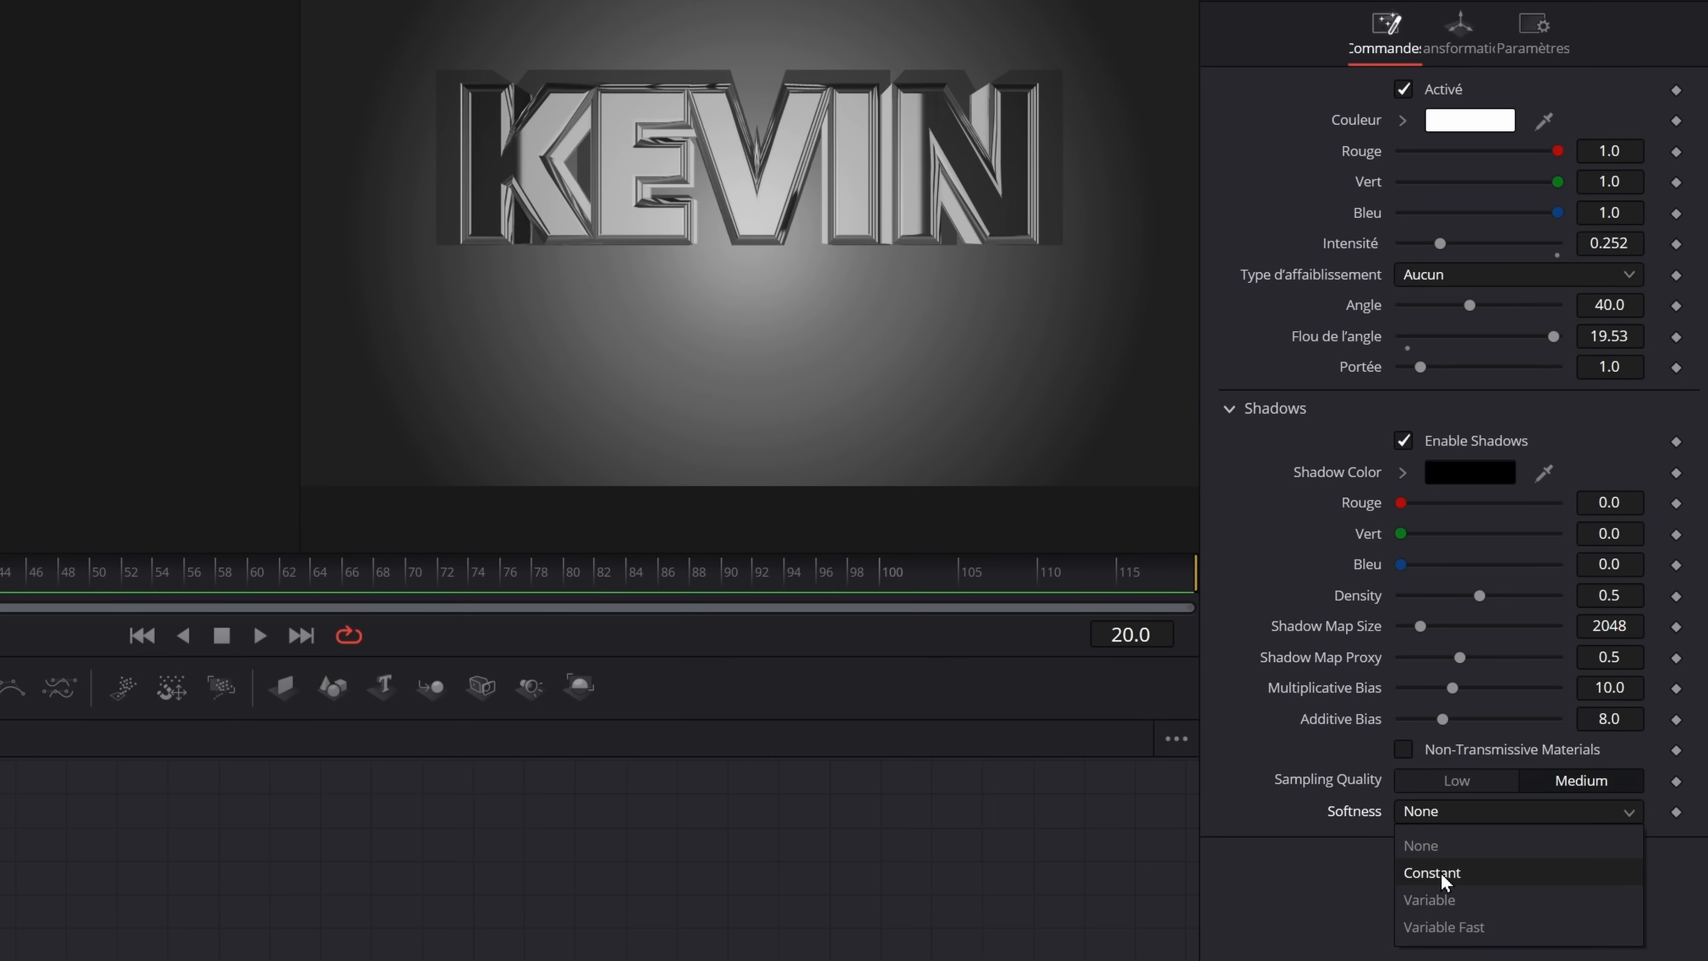
pyautogui.click(1440, 872)
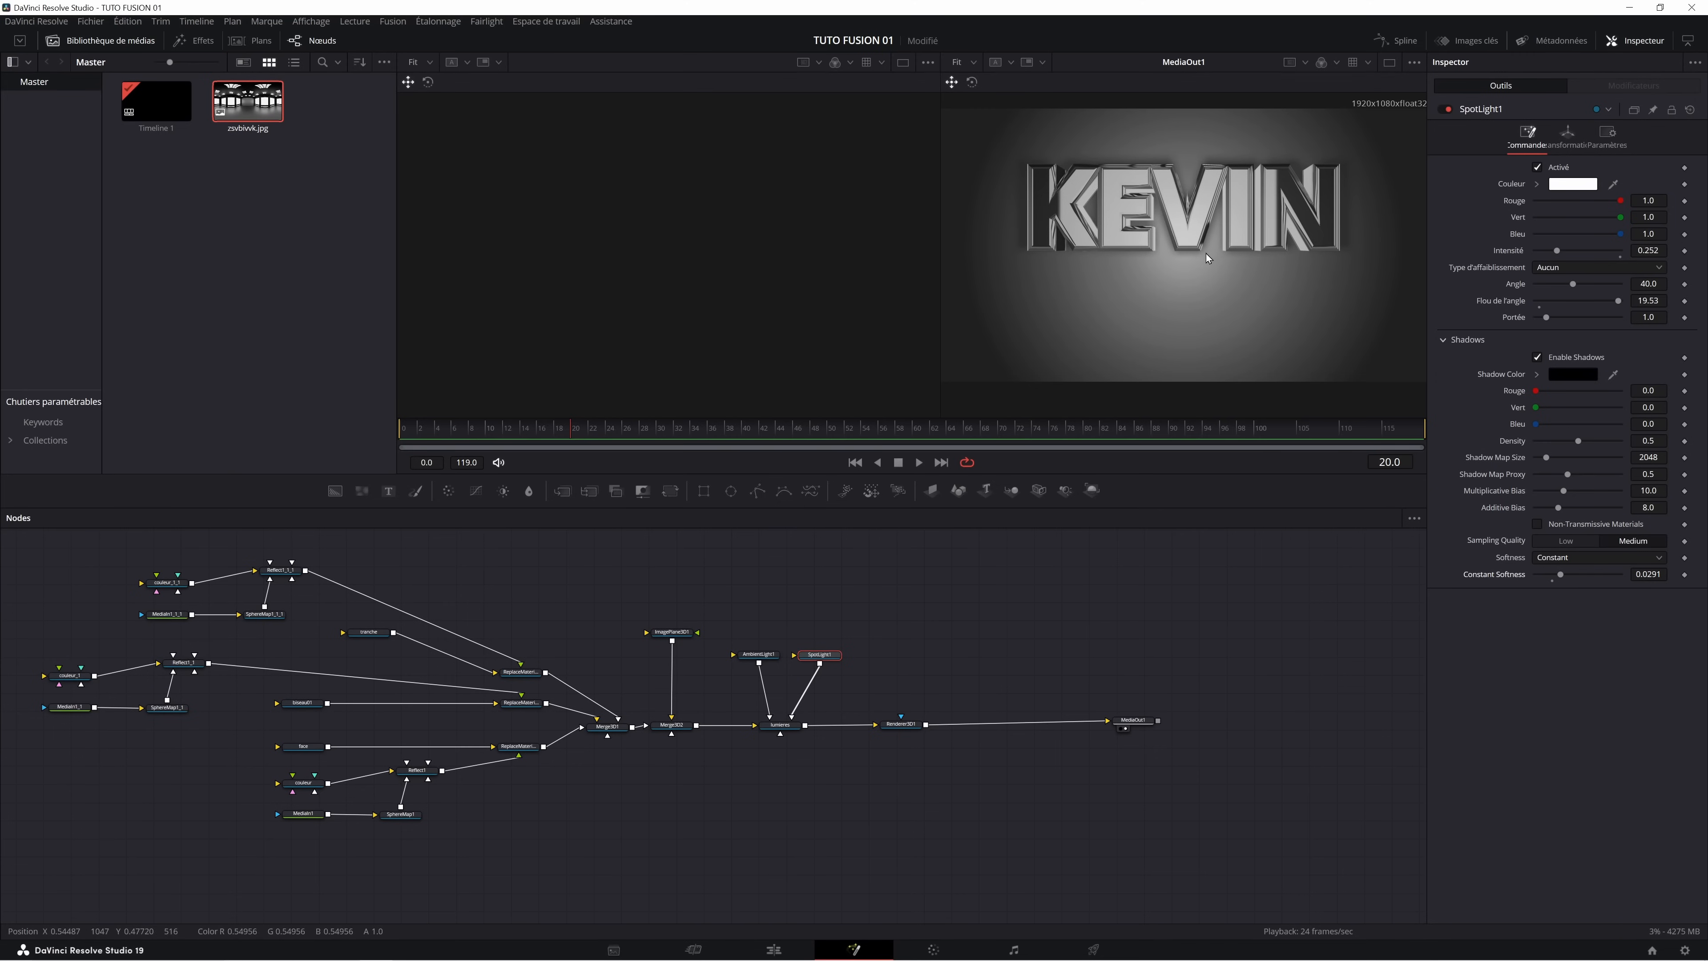
# Raise AmbientLight1's intensity to 0.386 and increase the shadow density of SpotLight1.
pyautogui.click(759, 654)
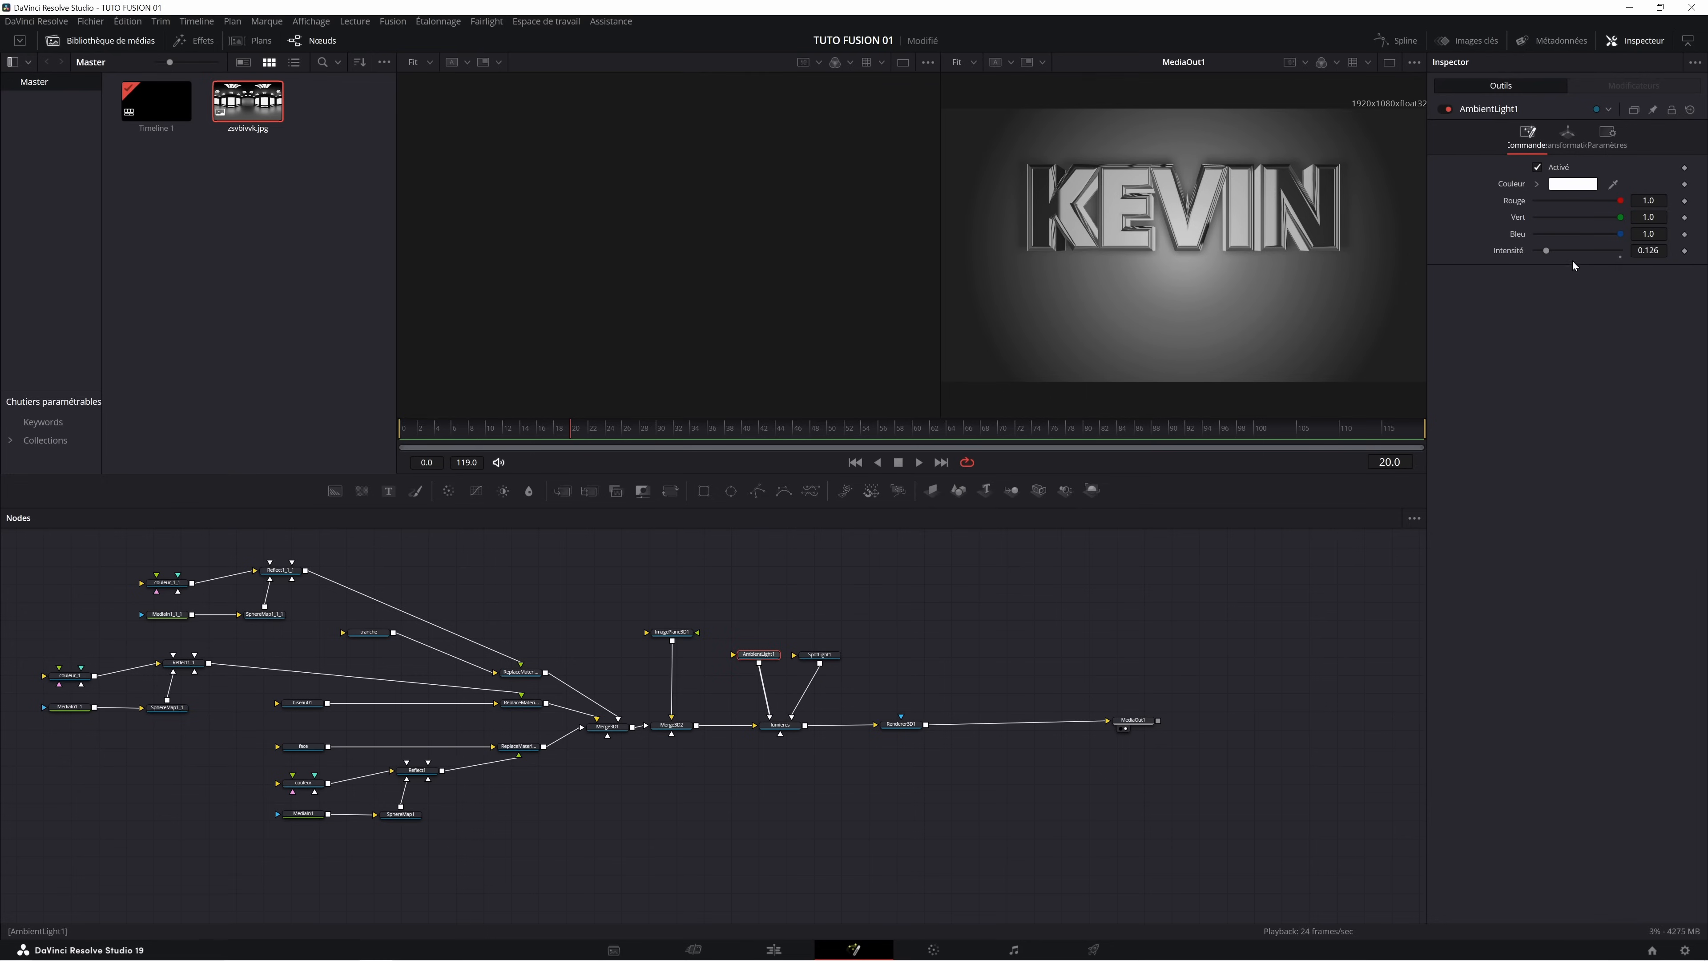
pyautogui.moveTo(1548, 251); pyautogui.dragTo(1569, 252)
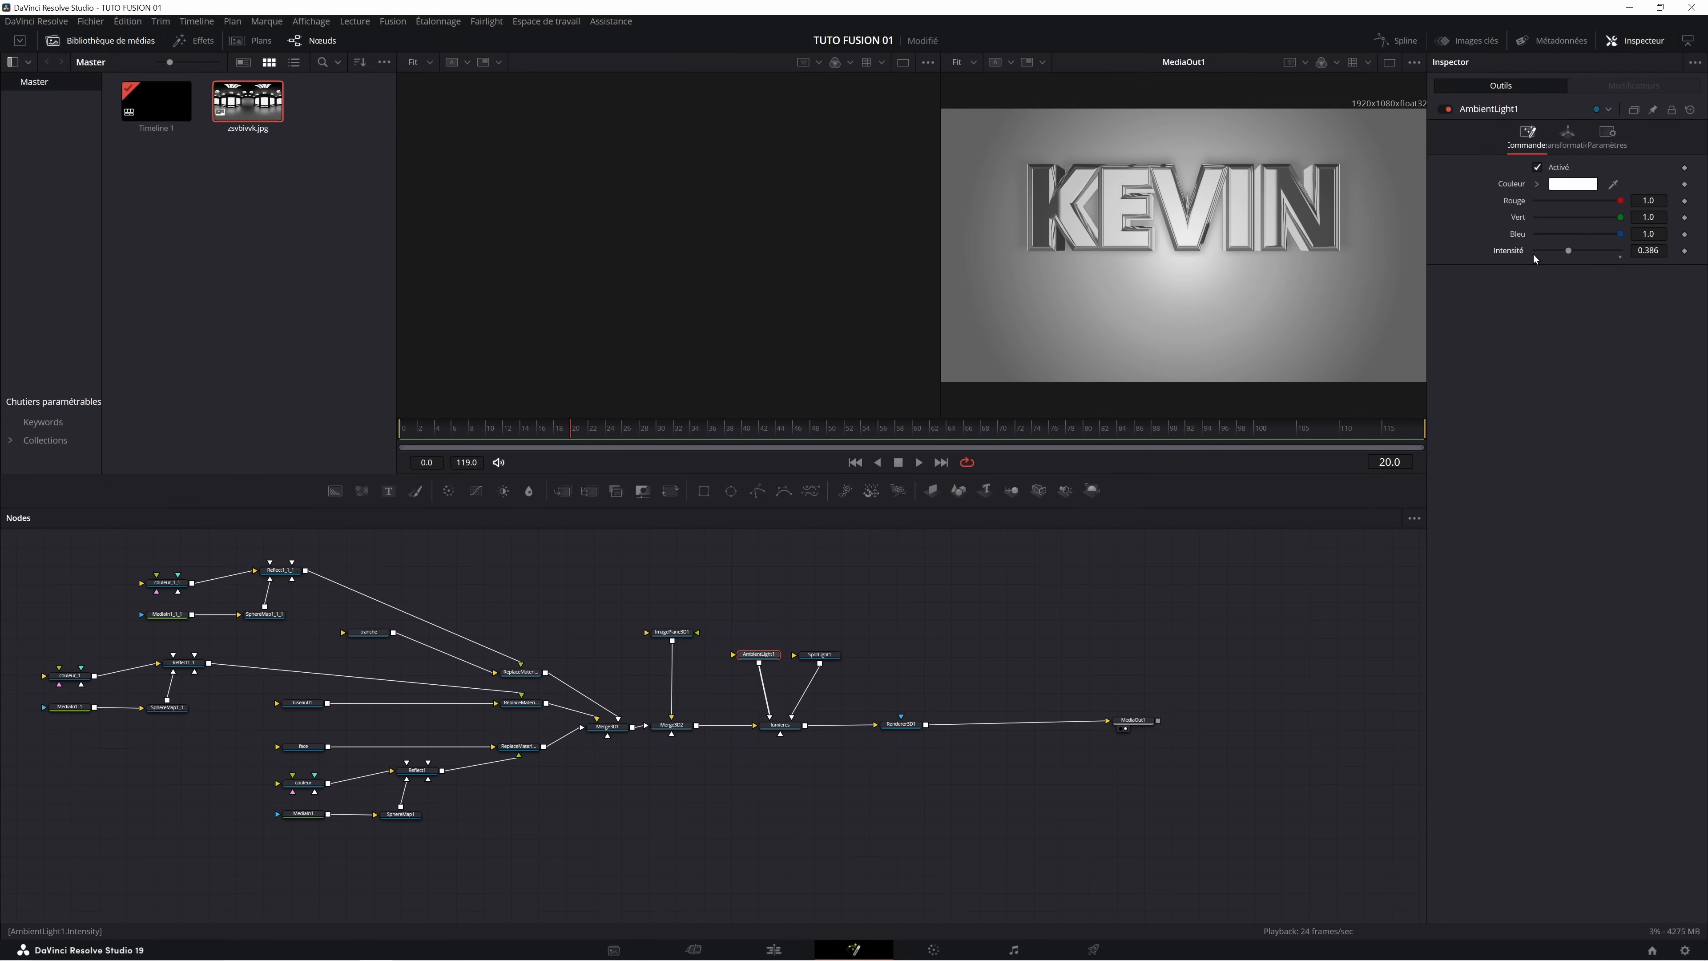
pyautogui.click(827, 658)
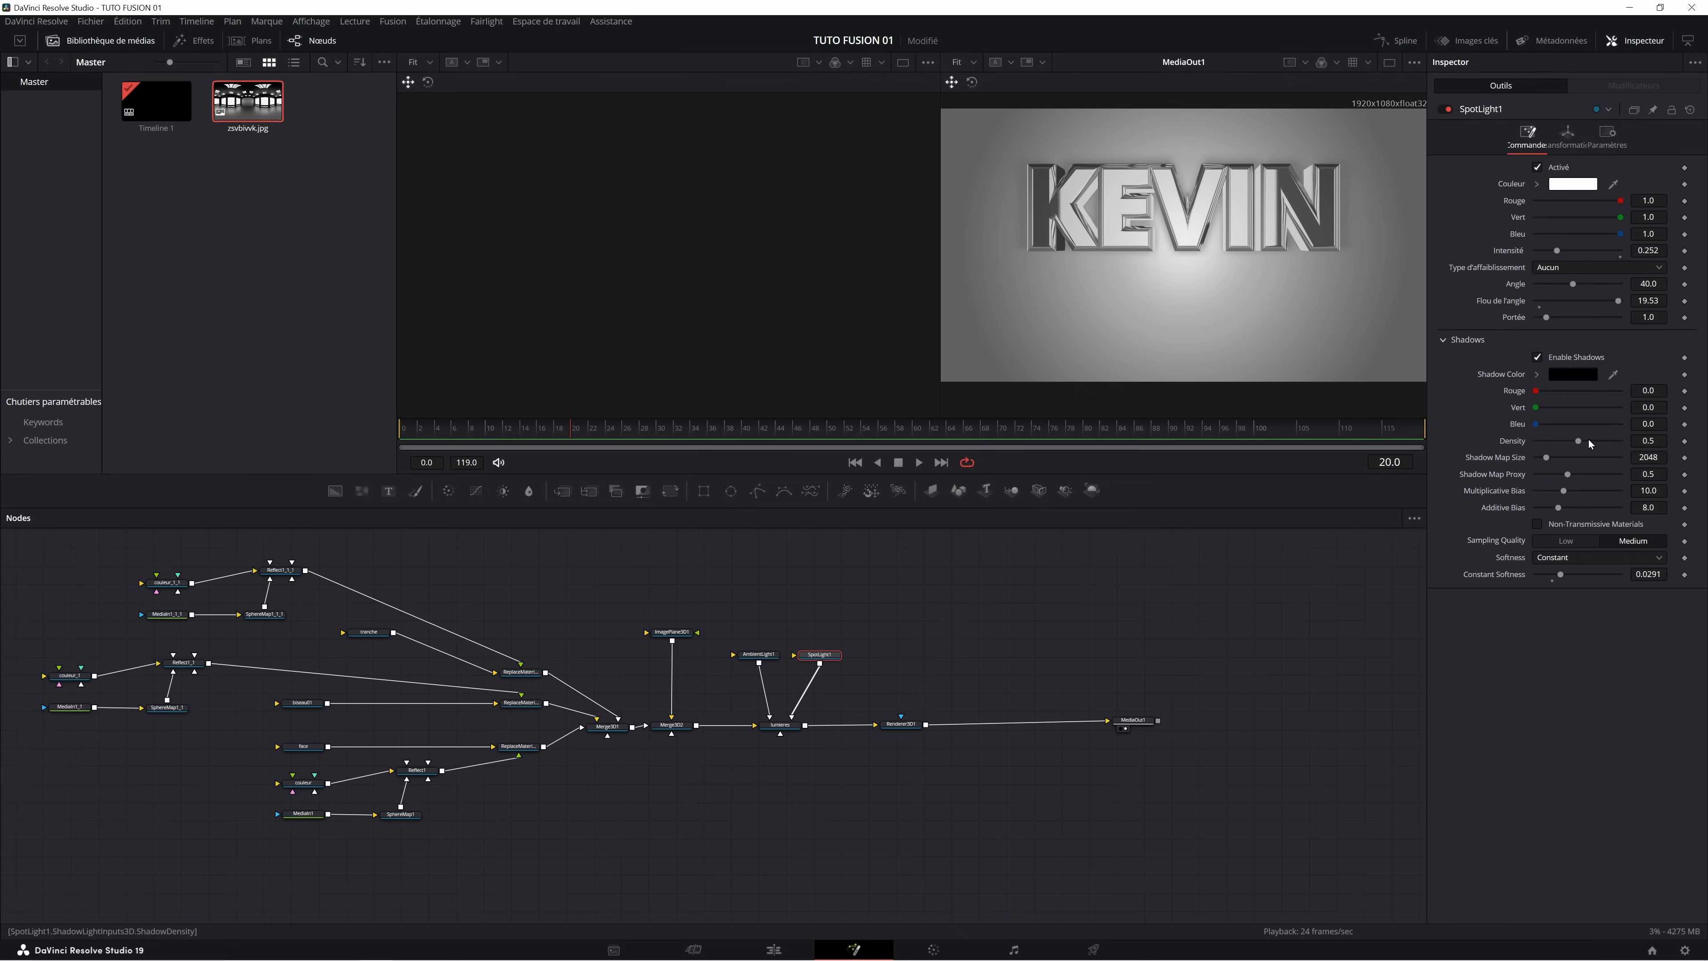
pyautogui.moveTo(1581, 441); pyautogui.dragTo(1651, 442)
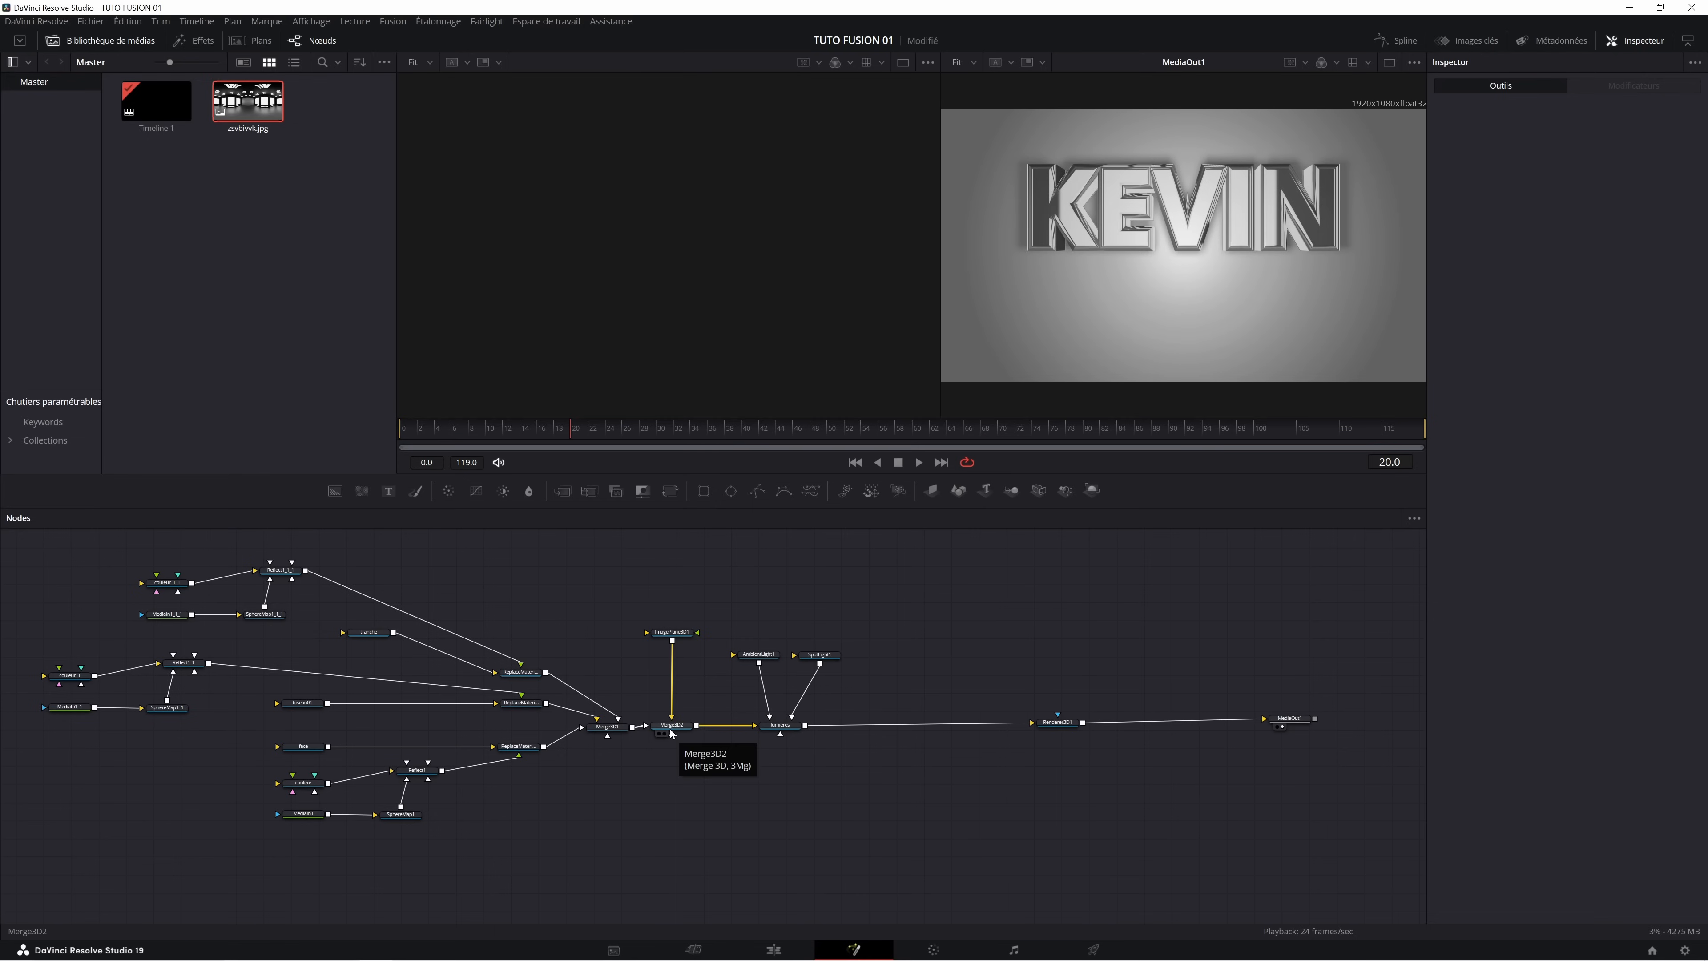
# Animate Merge3D2's Y rotation with keyframes from 13.0 at the first frame to 0.0 at frame 119.
pyautogui.click(680, 731)
pyautogui.click(1580, 139)
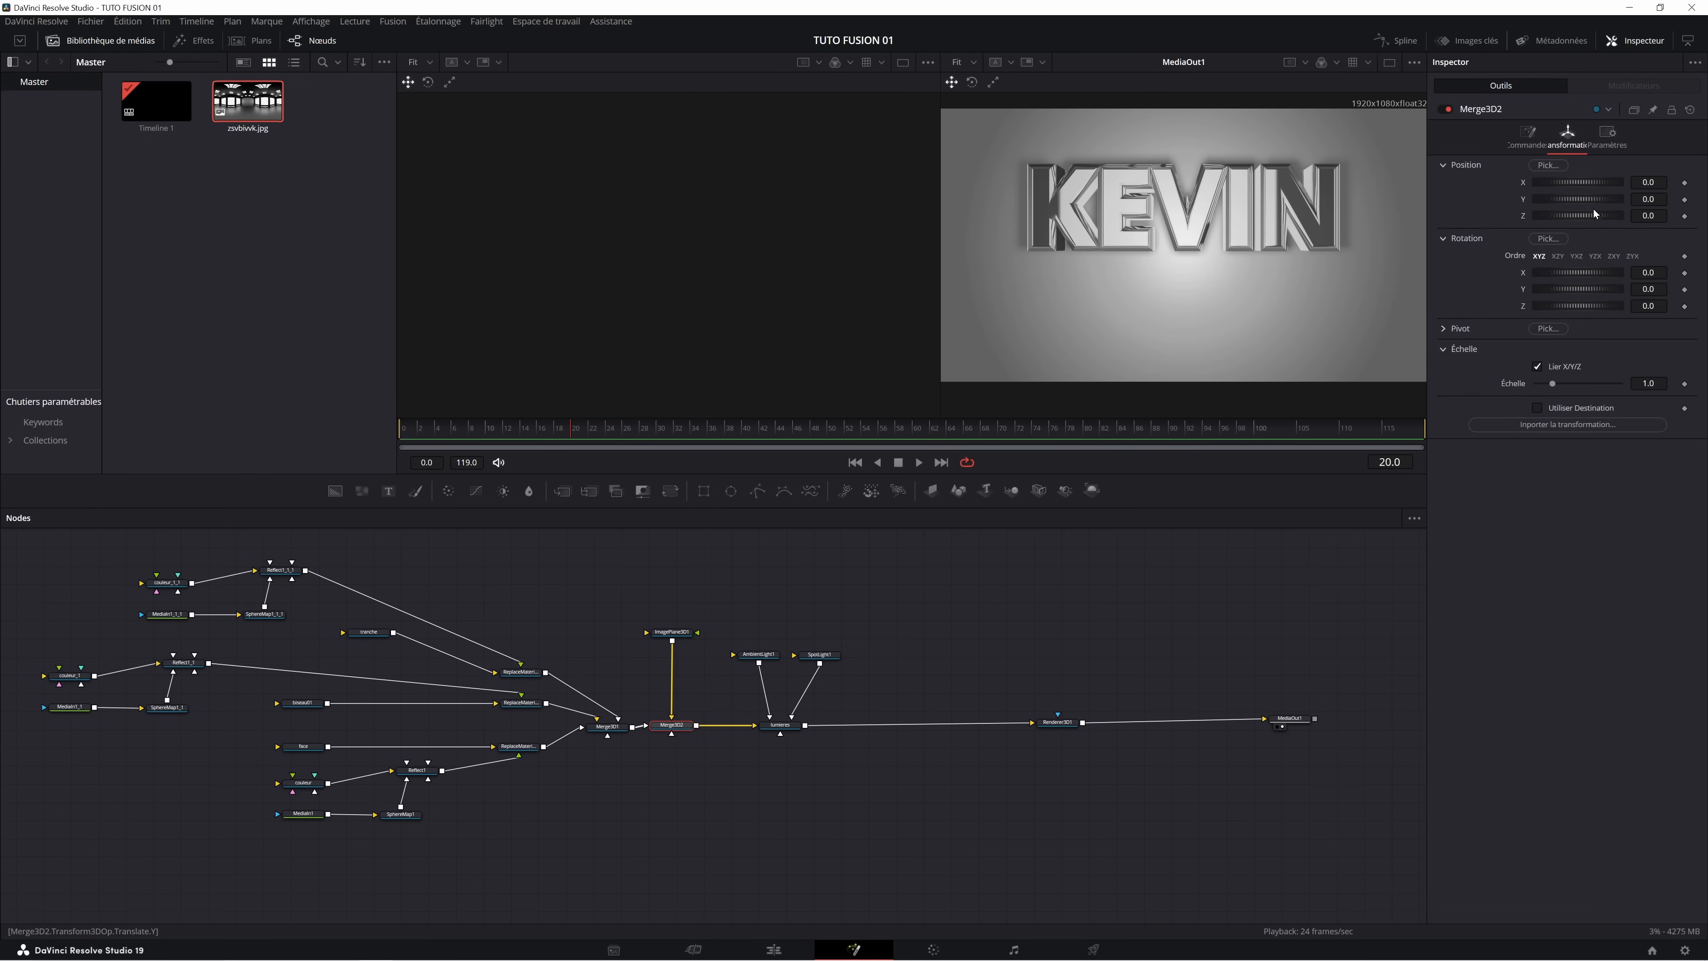
pyautogui.moveTo(1575, 287); pyautogui.dragTo(1565, 289)
pyautogui.moveTo(479, 433); pyautogui.dragTo(475, 454)
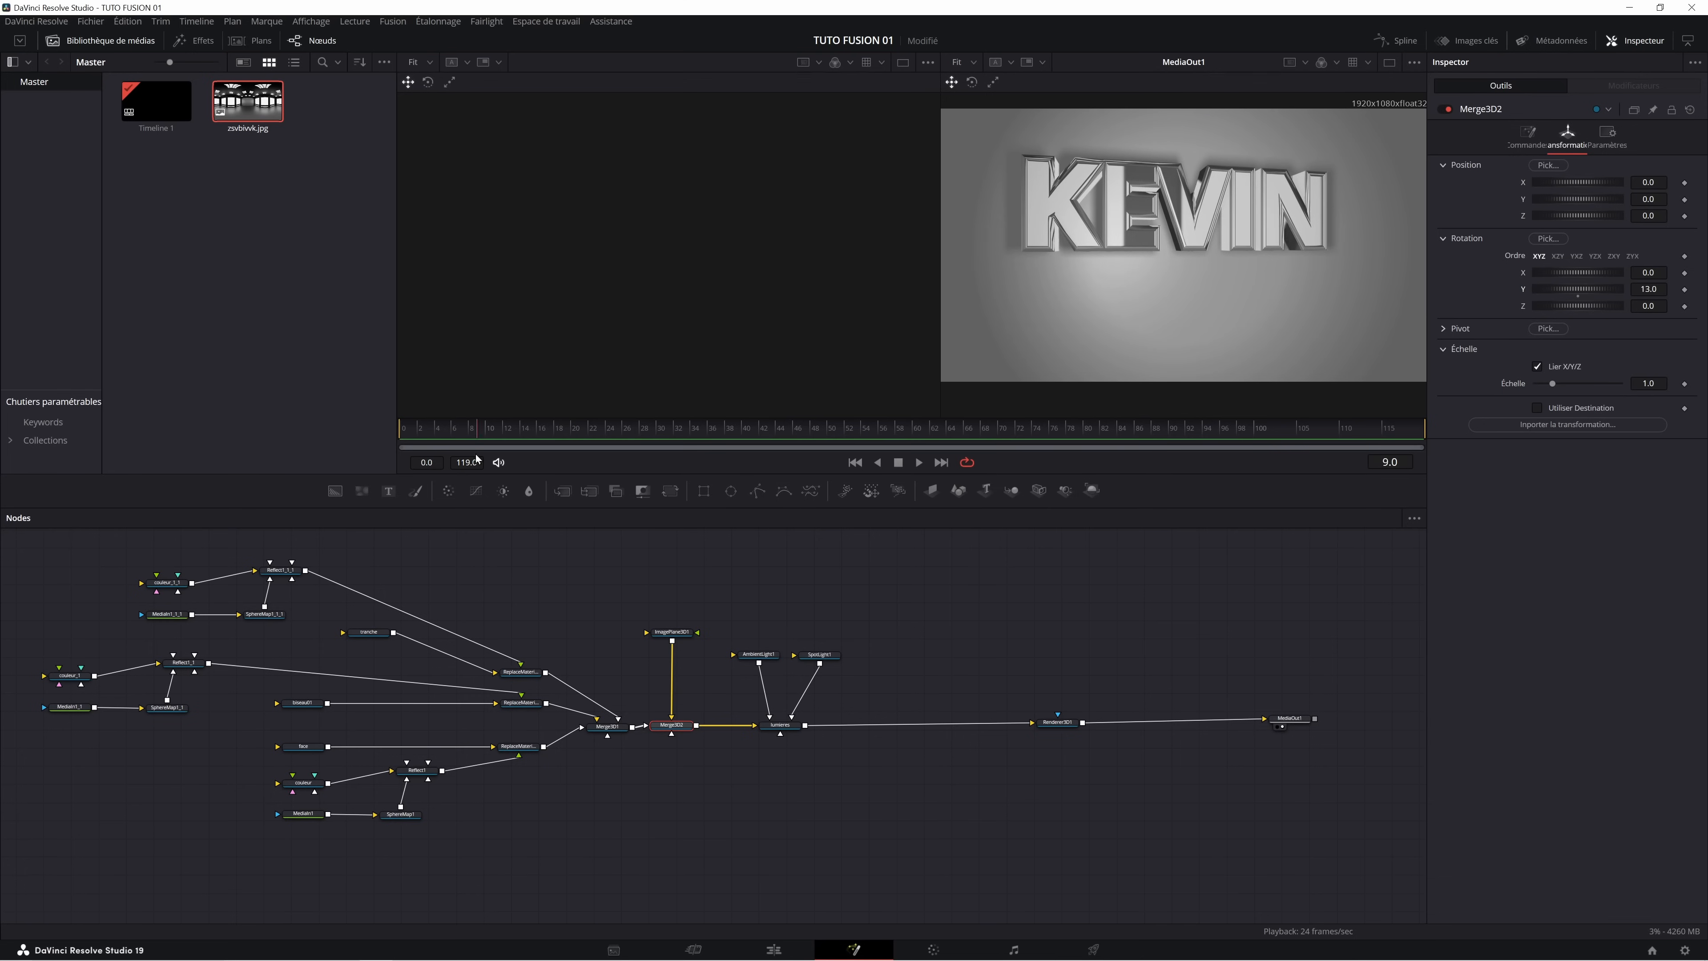
pyautogui.click(1683, 292)
pyautogui.moveTo(1233, 423); pyautogui.dragTo(1423, 433)
pyautogui.doubleClick(1576, 296)
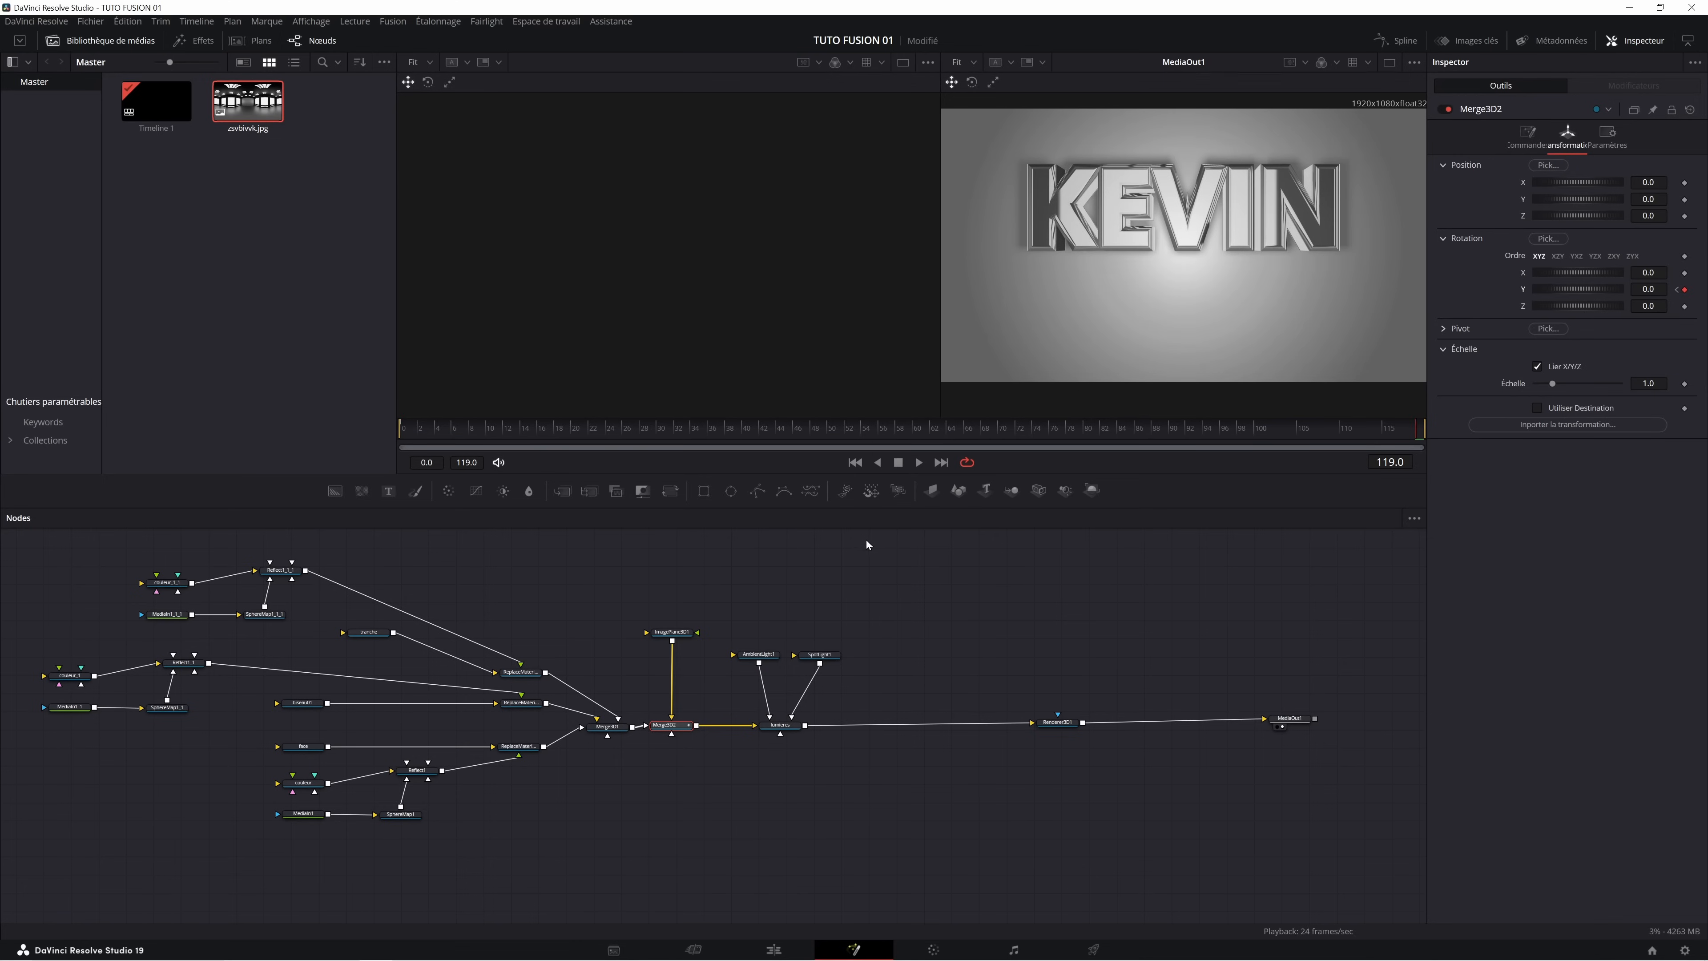
# Play back the text's rotation animation from the start of the composition.
pyautogui.press('Home')
pyautogui.press('space')
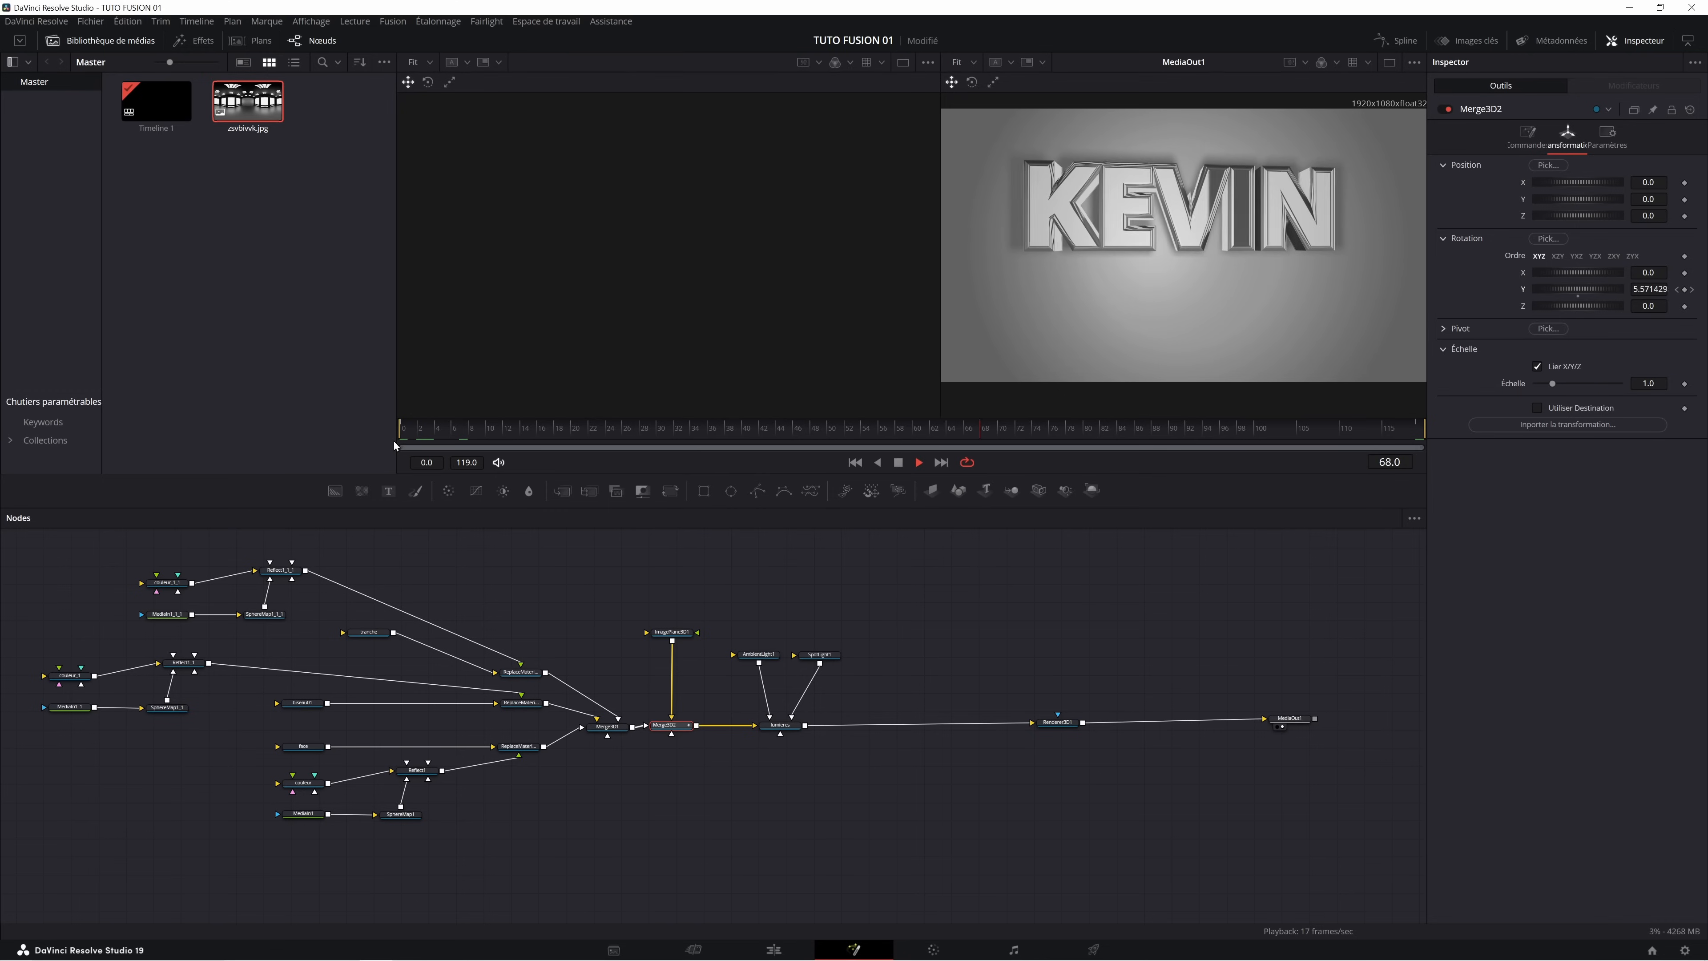
pyautogui.press('space')
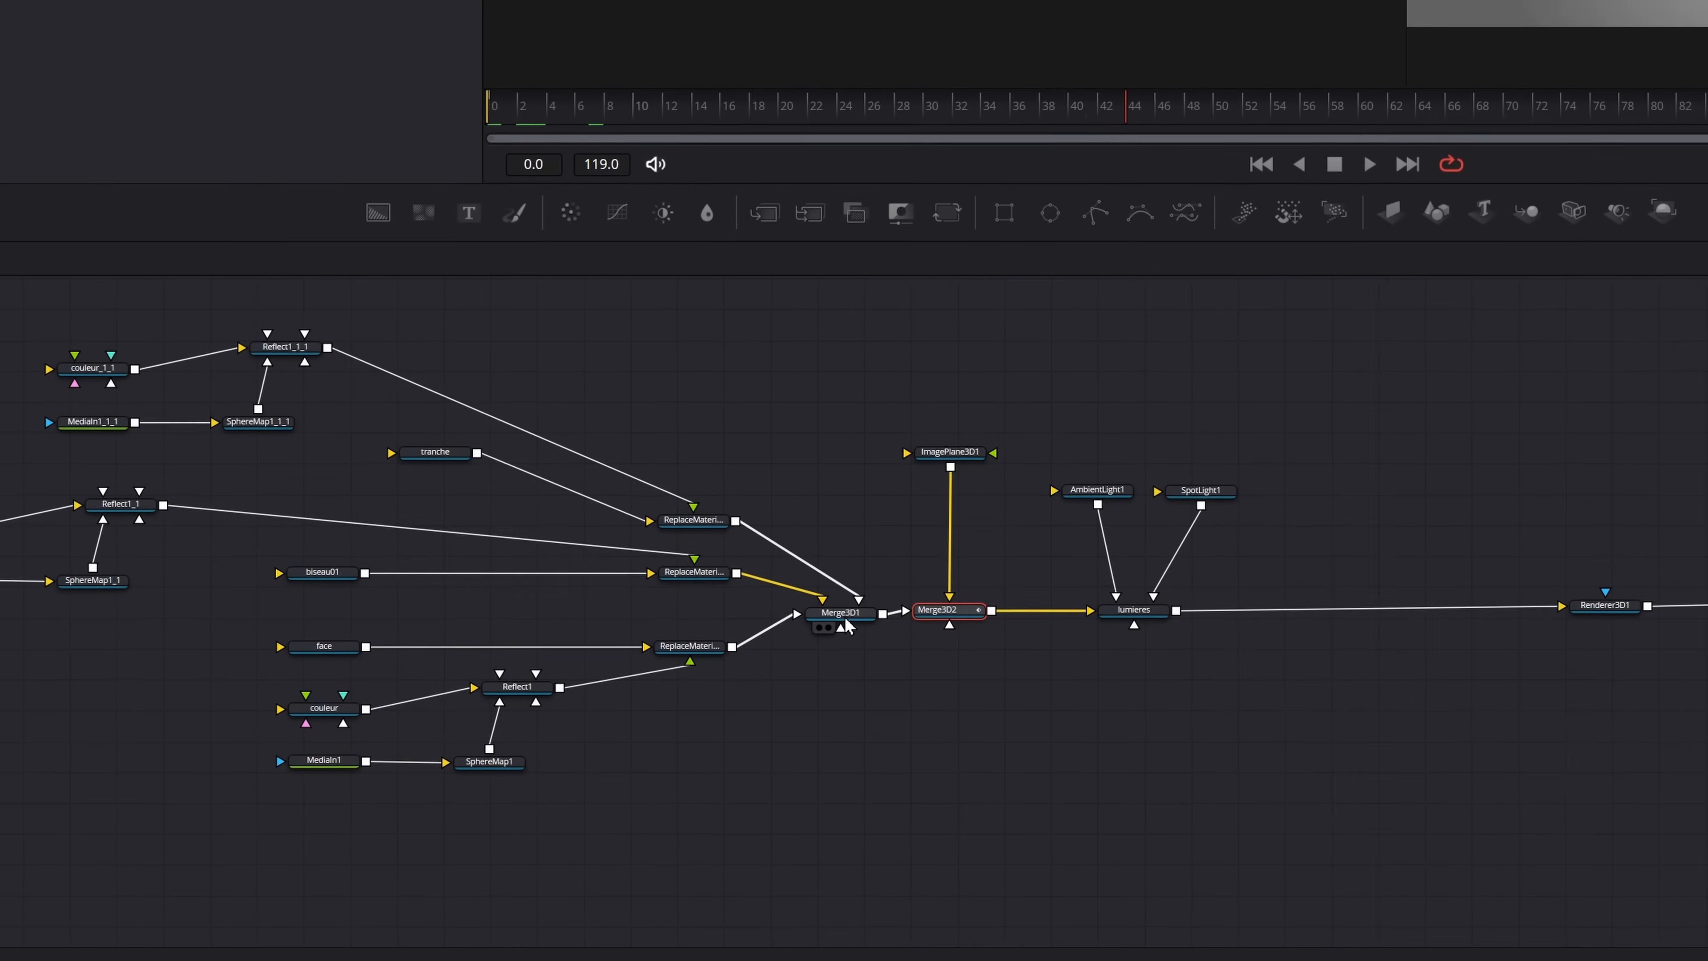
# Lower the text by setting Merge3D1's Y position to -0.174, and return to the first frame.
pyautogui.click(850, 609)
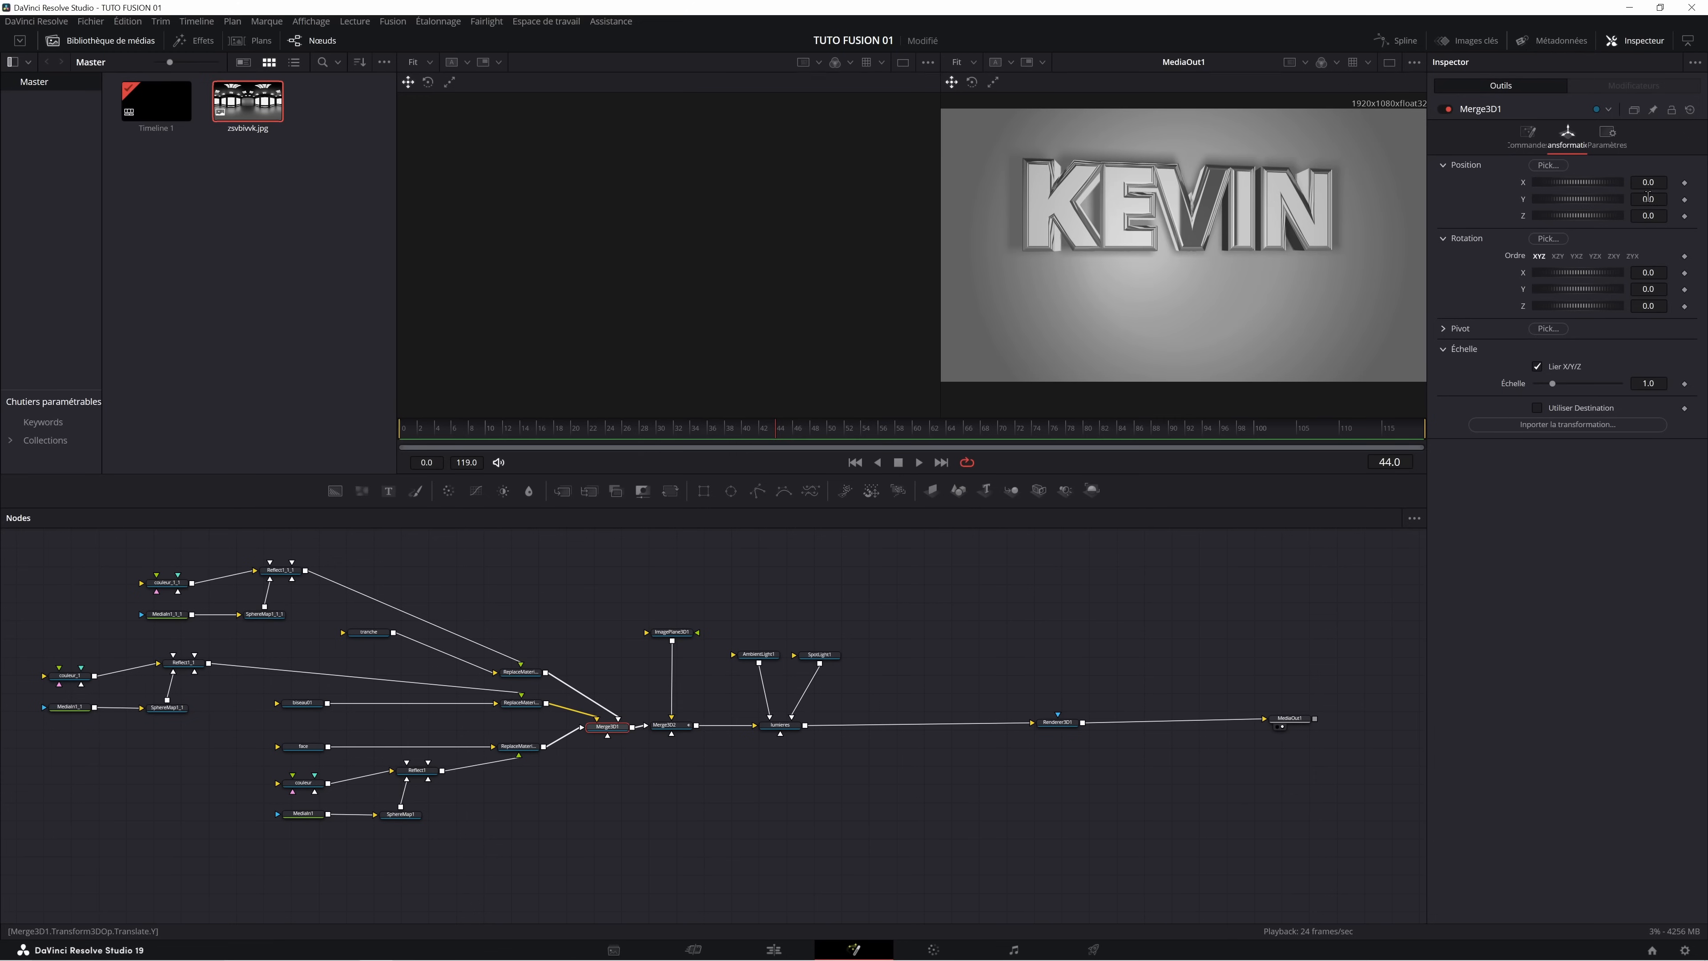
pyautogui.moveTo(1587, 199); pyautogui.dragTo(1583, 200)
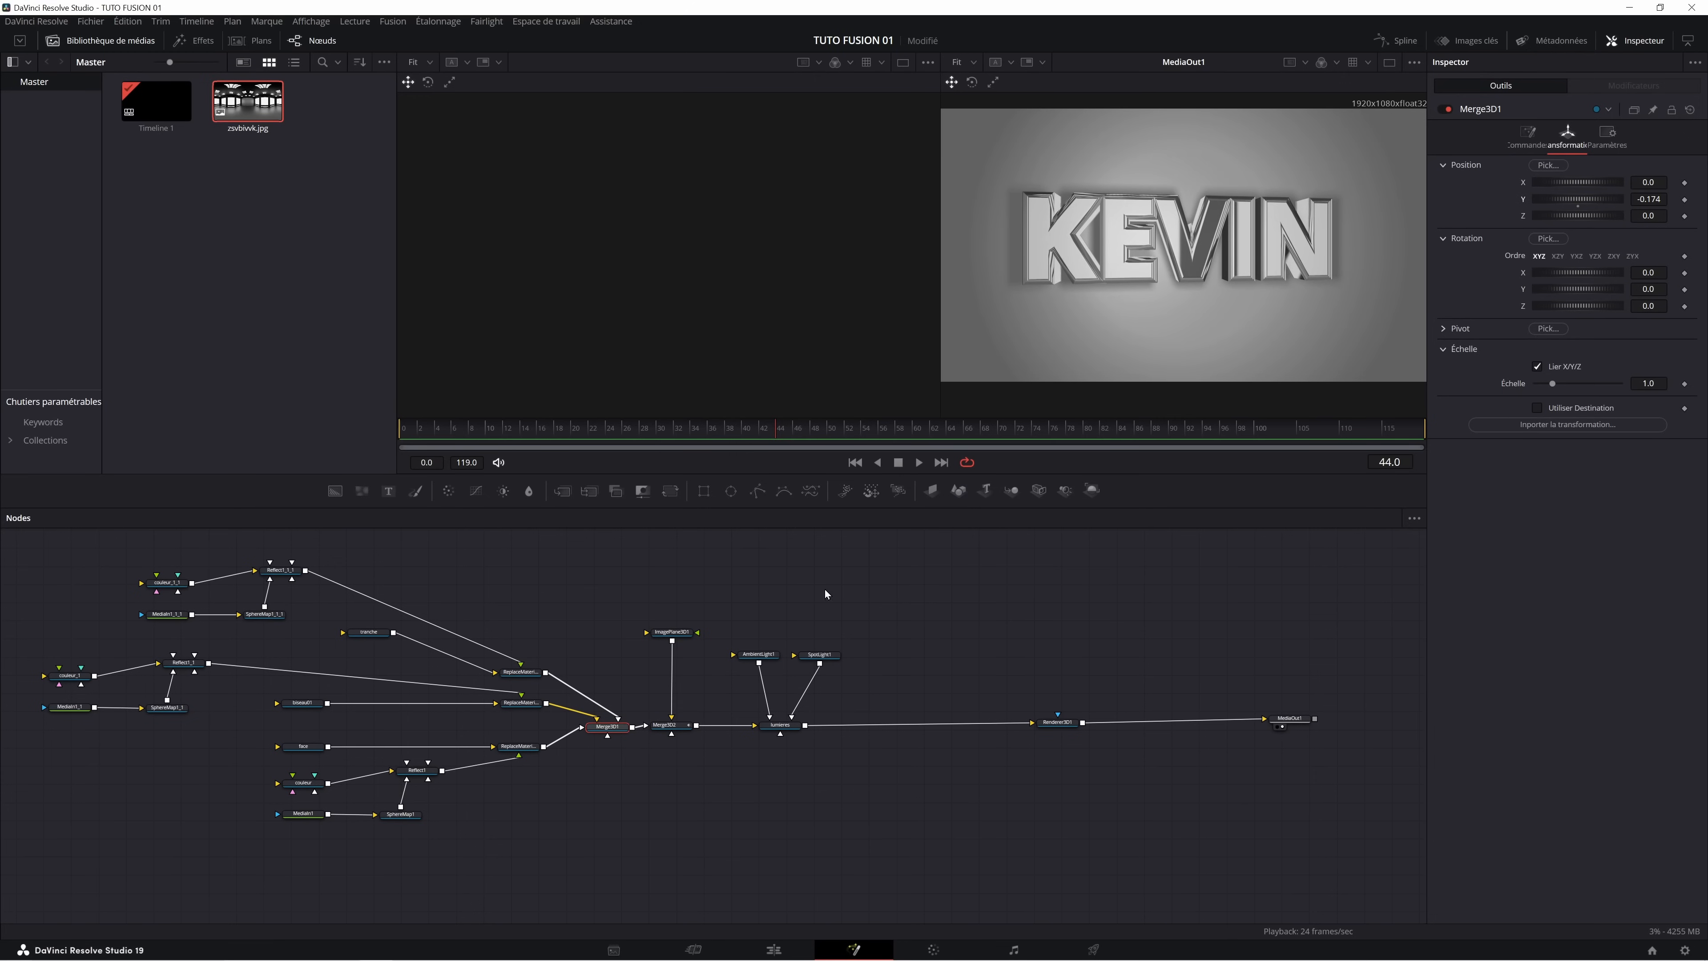
pyautogui.moveTo(811, 441); pyautogui.dragTo(330, 460)
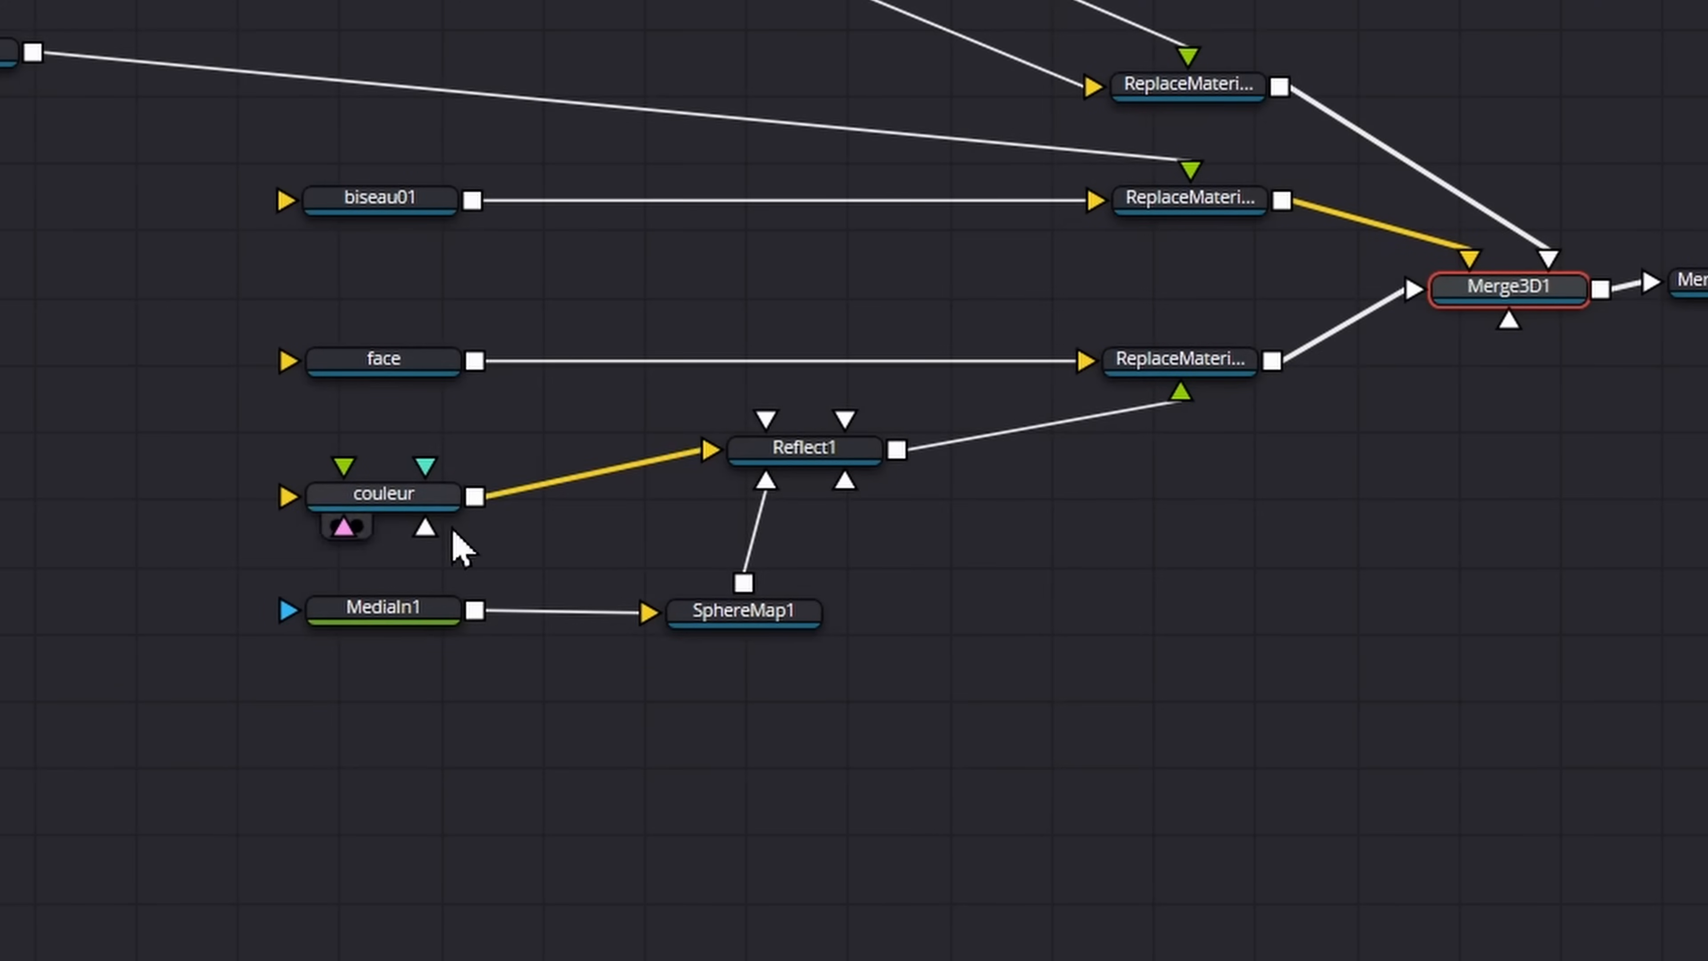
# Set the diffuse and specular colours of the face's couleur material to orange #ff5500.
pyautogui.click(380, 491)
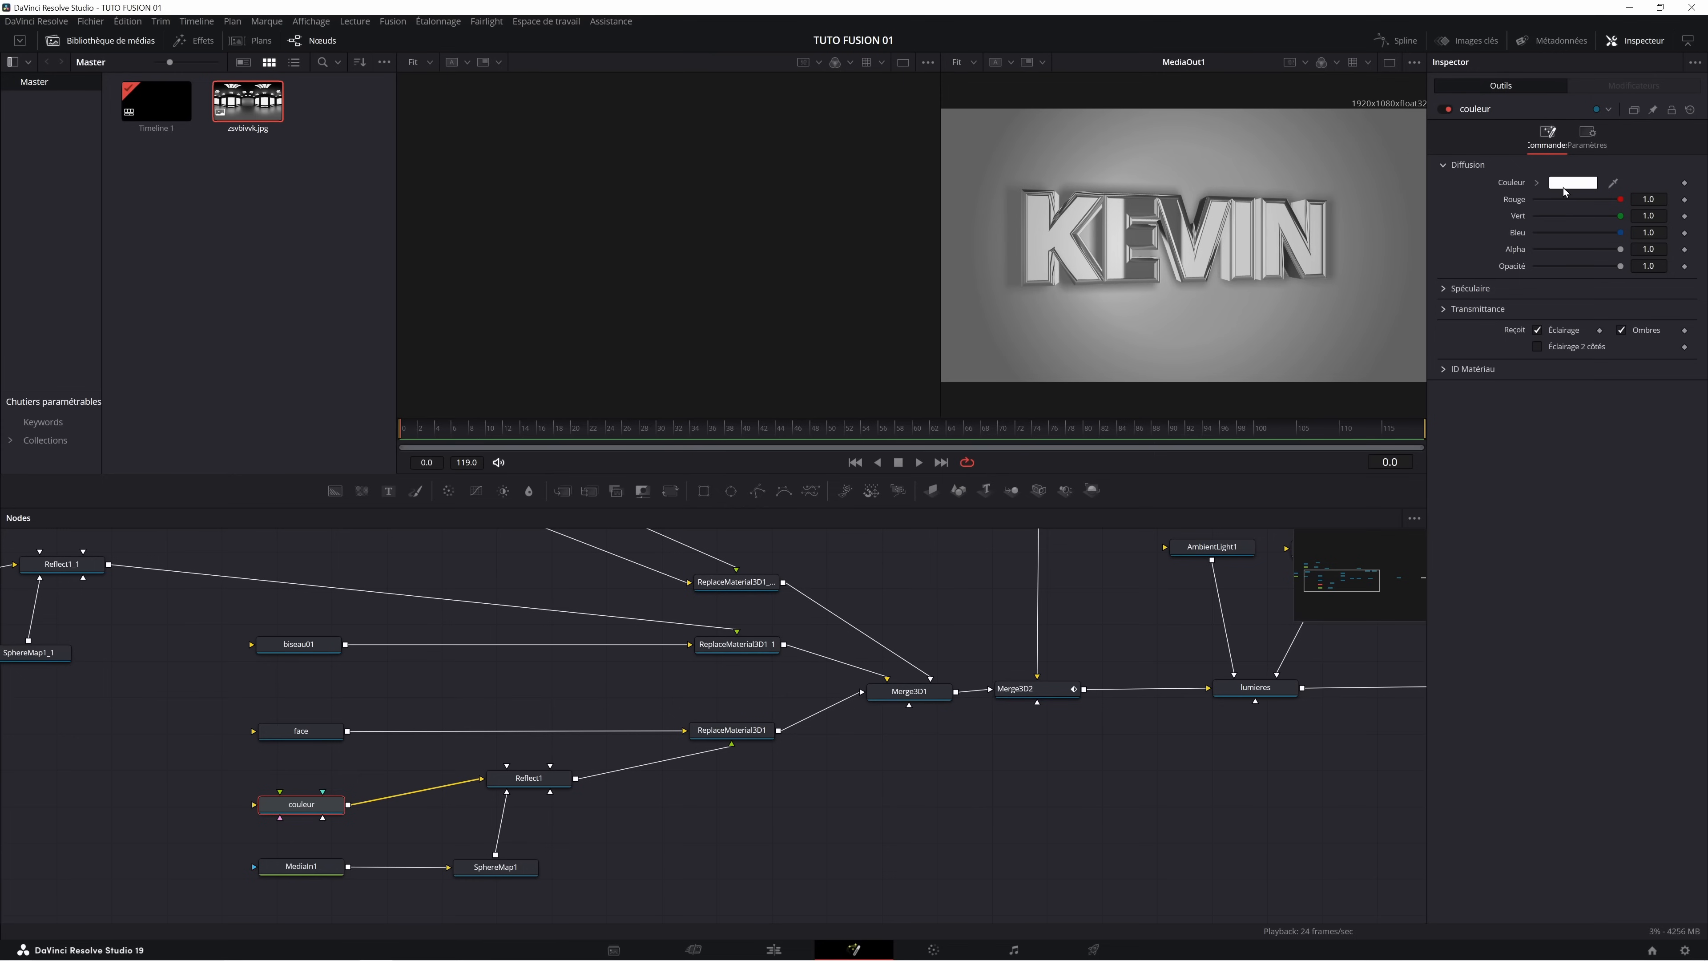
pyautogui.click(1561, 184)
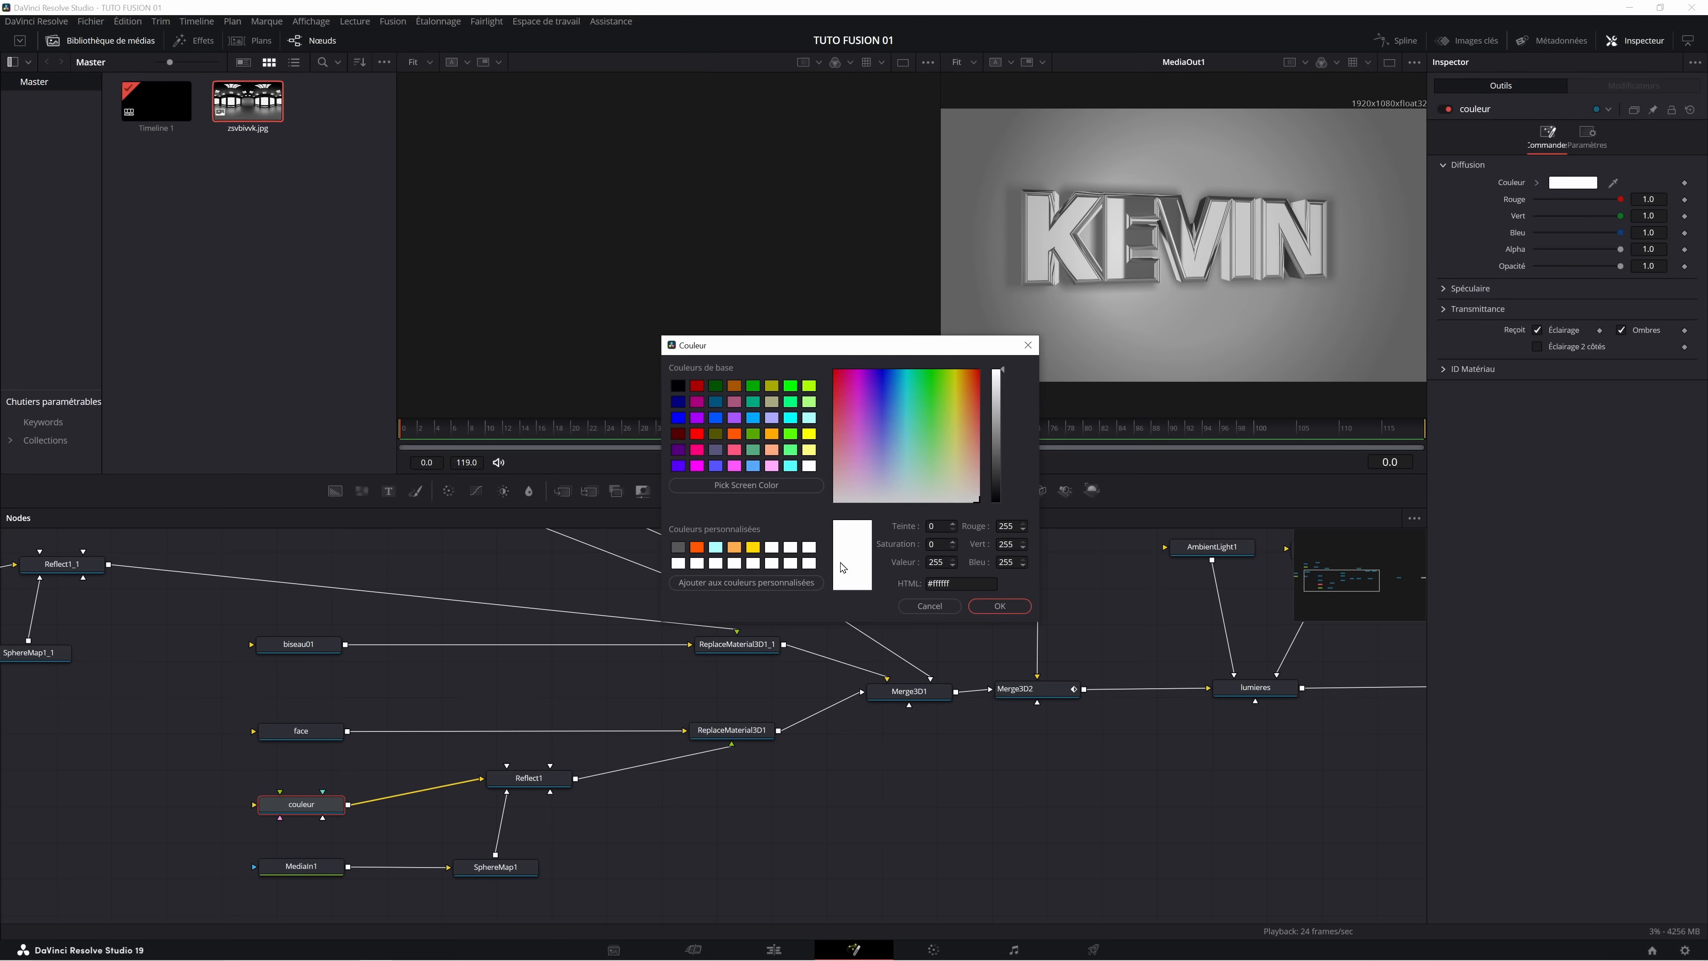
pyautogui.click(697, 547)
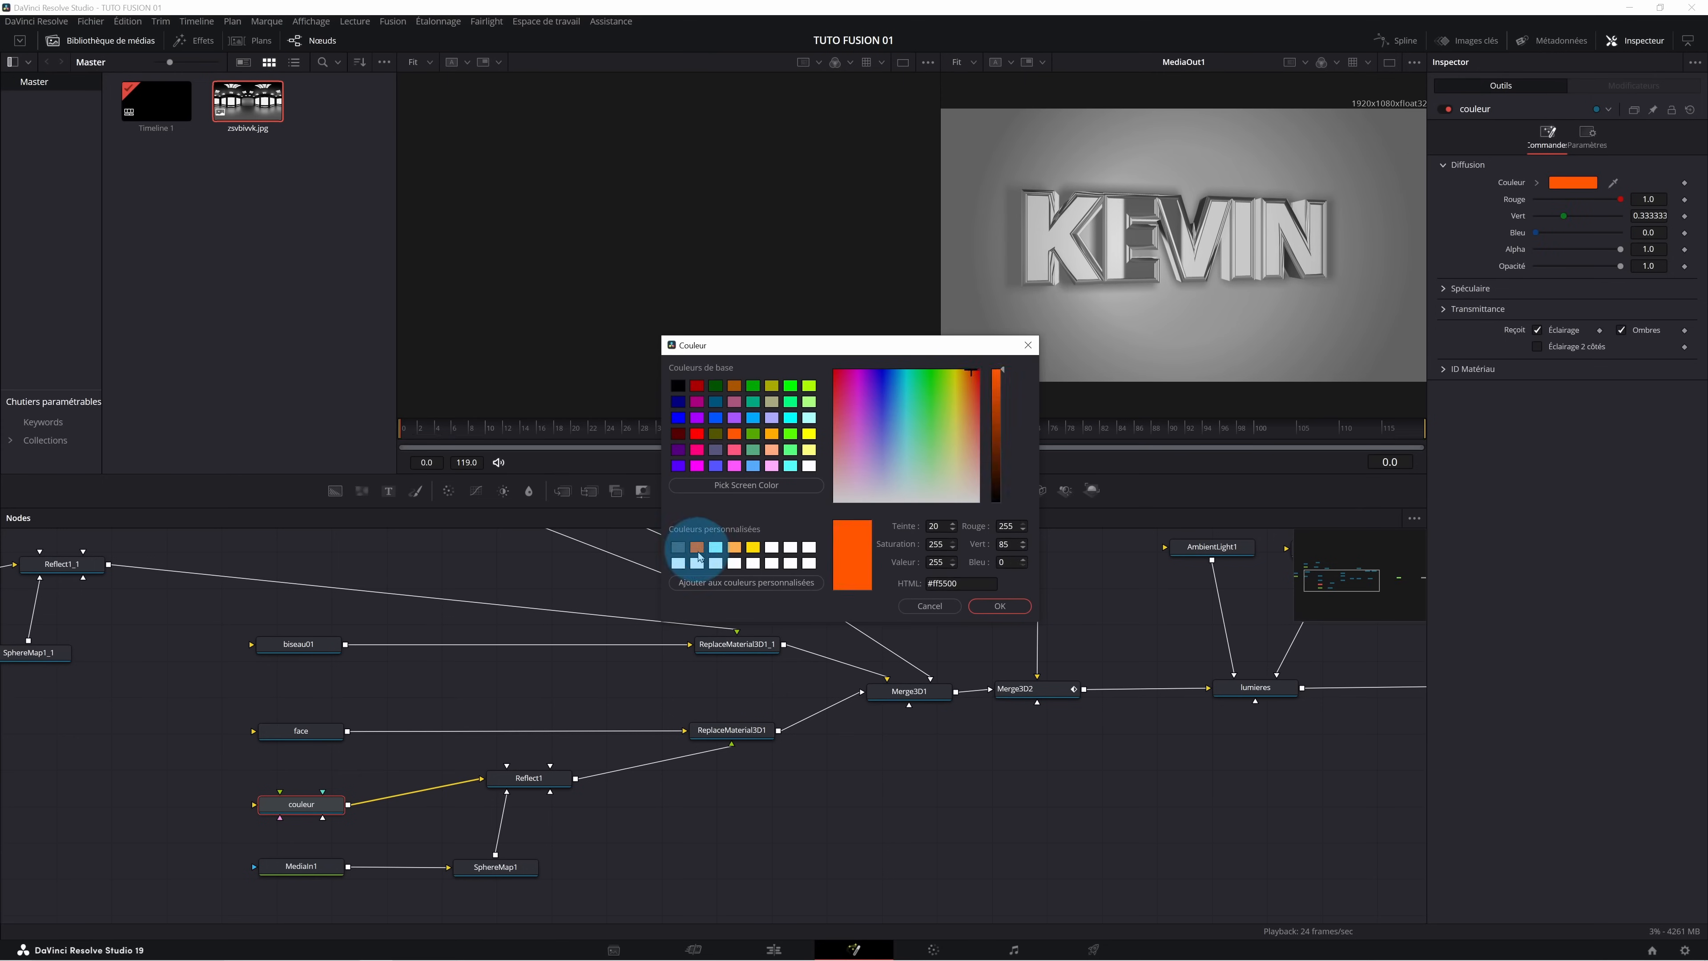
pyautogui.press('Return')
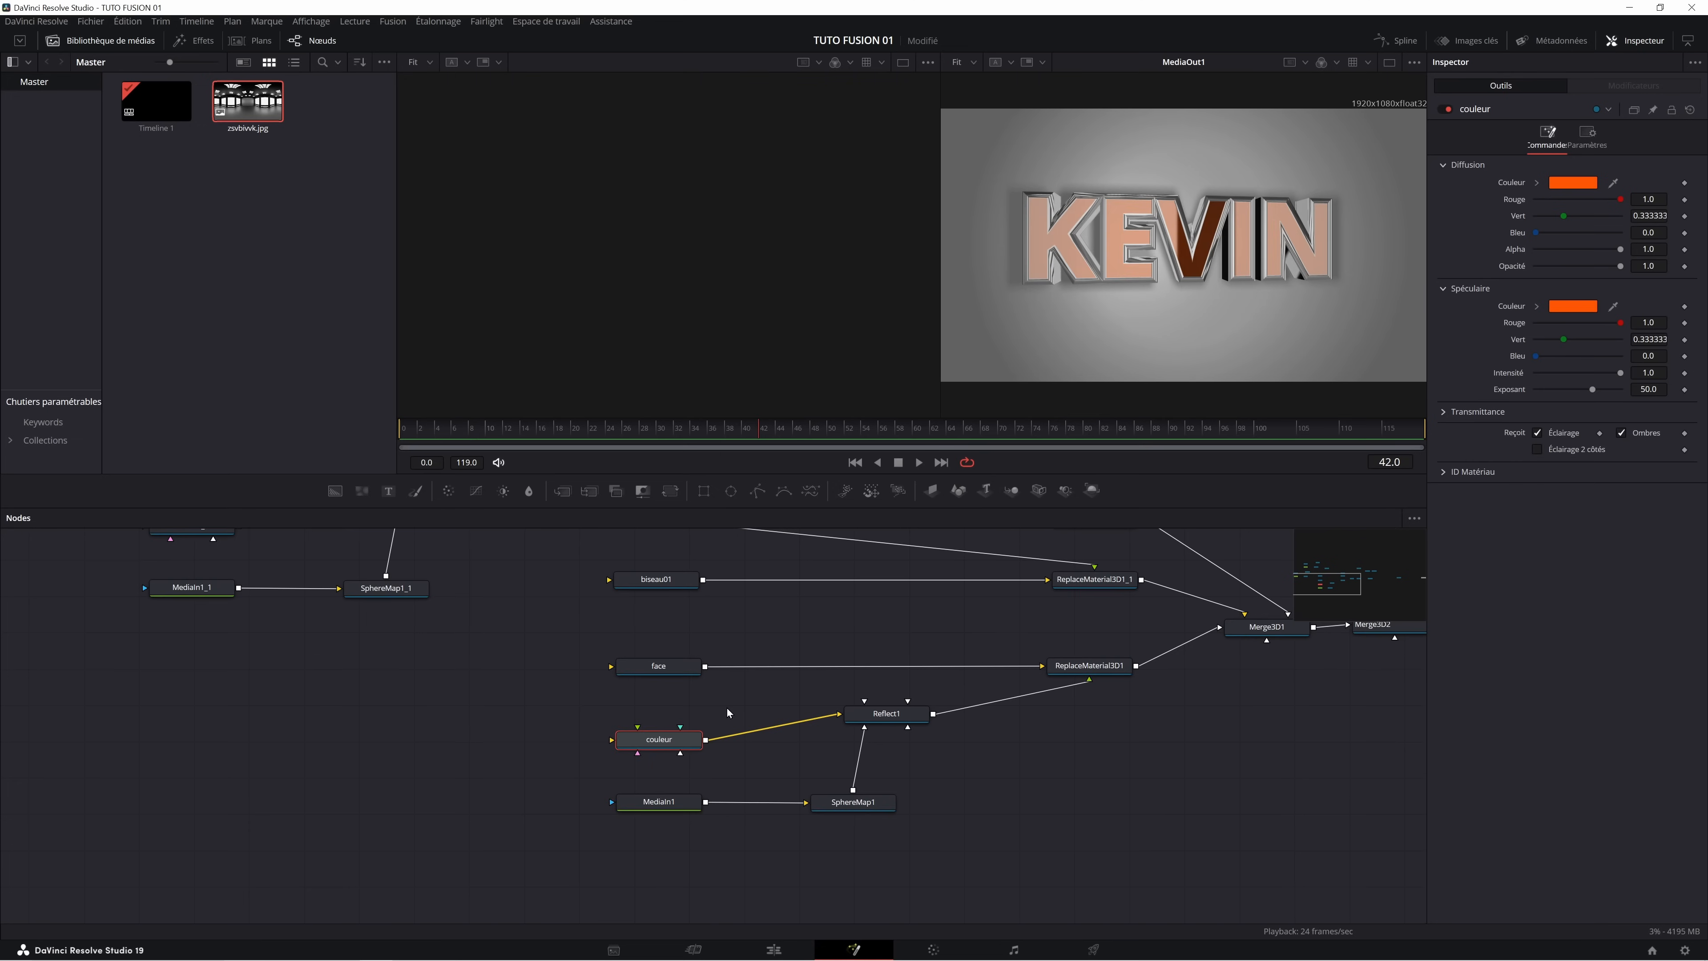
# Try replacing the face node's text with "BOOBS".
pyautogui.scroll(-3, 739, 743)
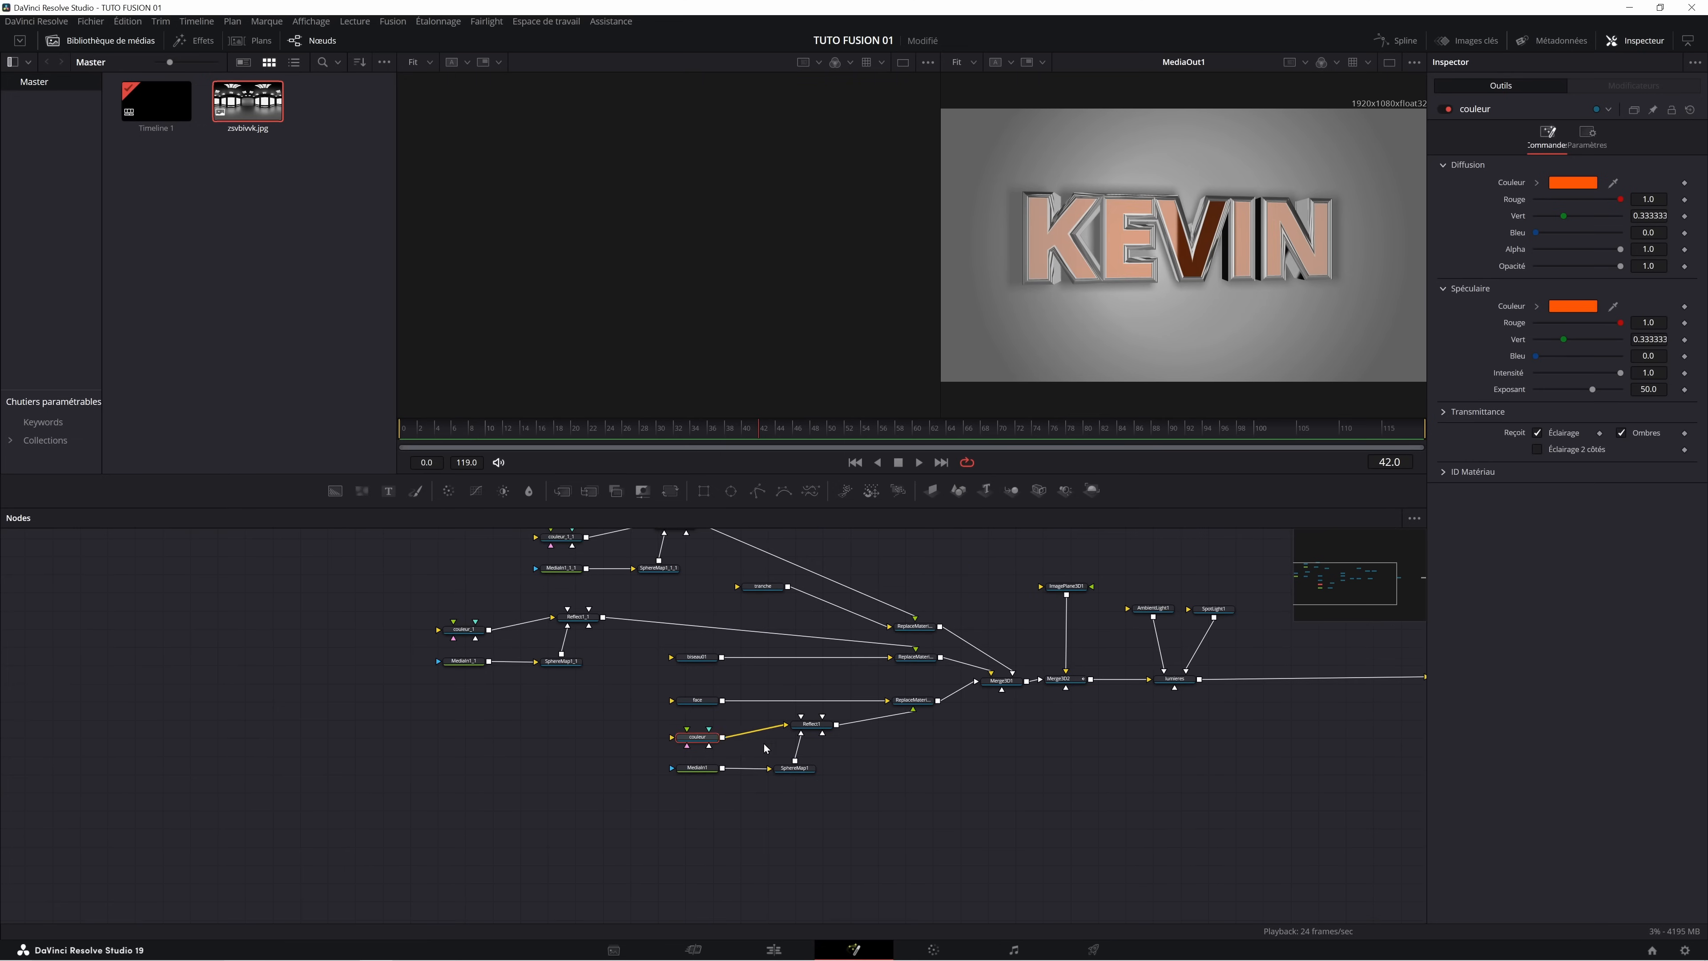
pyautogui.moveTo(766, 748); pyautogui.dragTo(555, 828)
pyautogui.click(476, 782)
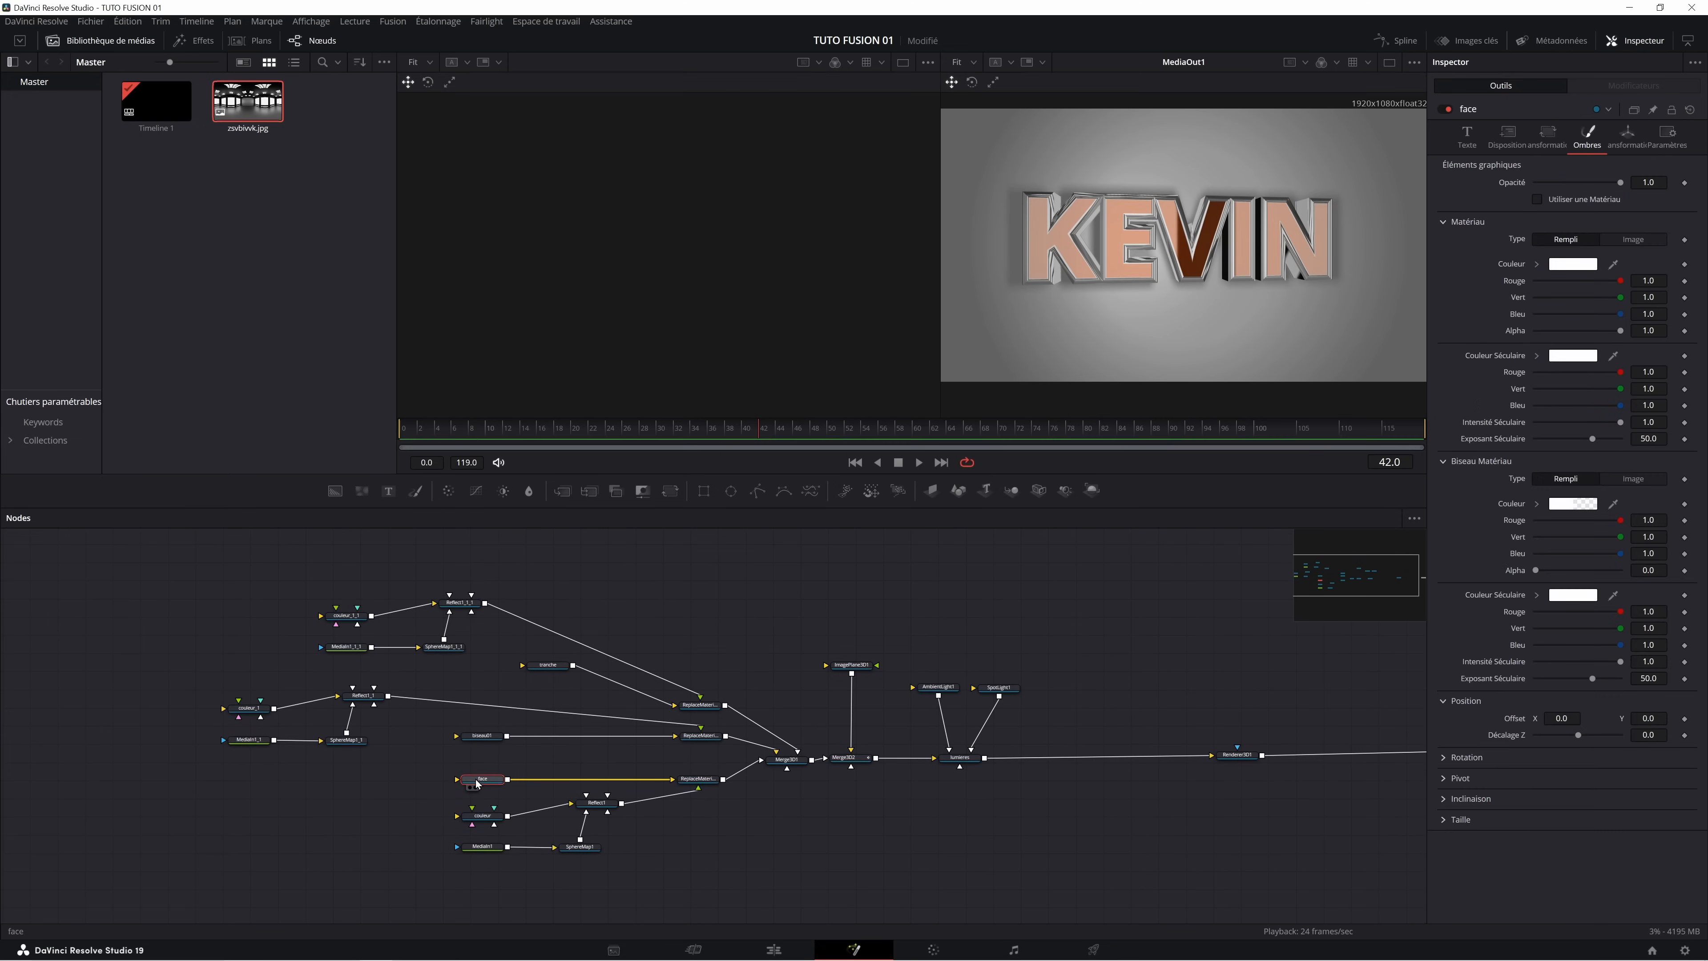
pyautogui.click(1468, 138)
pyautogui.doubleClick(1489, 197)
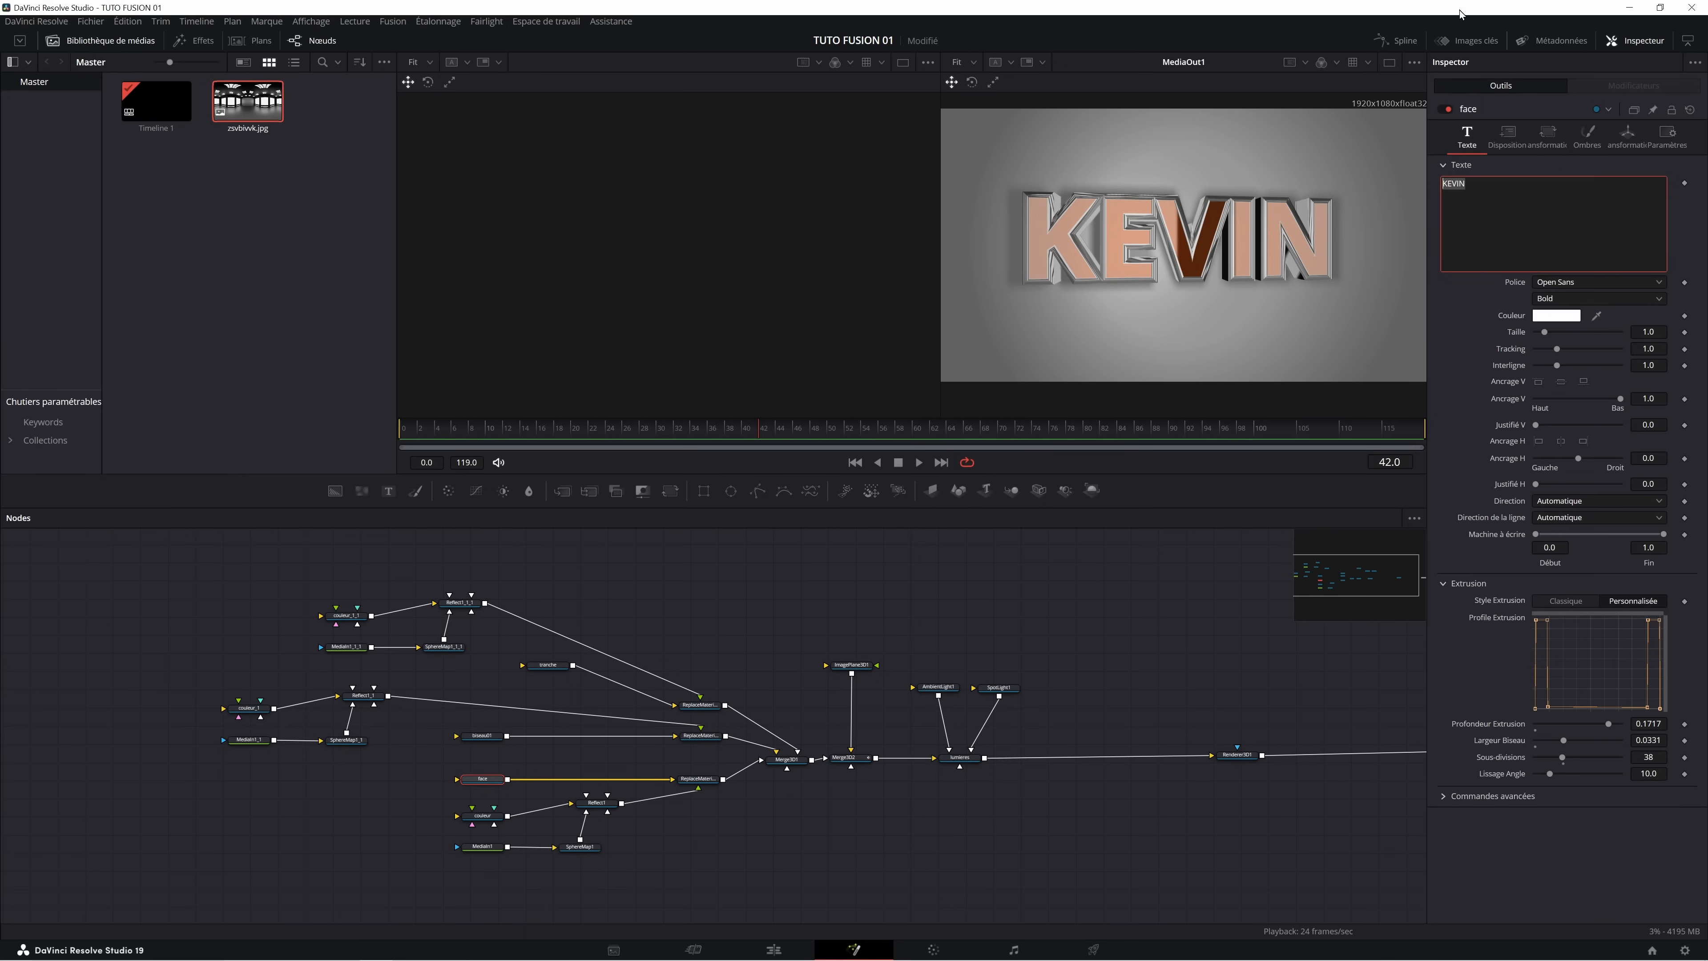
pyautogui.write('BOOBS')
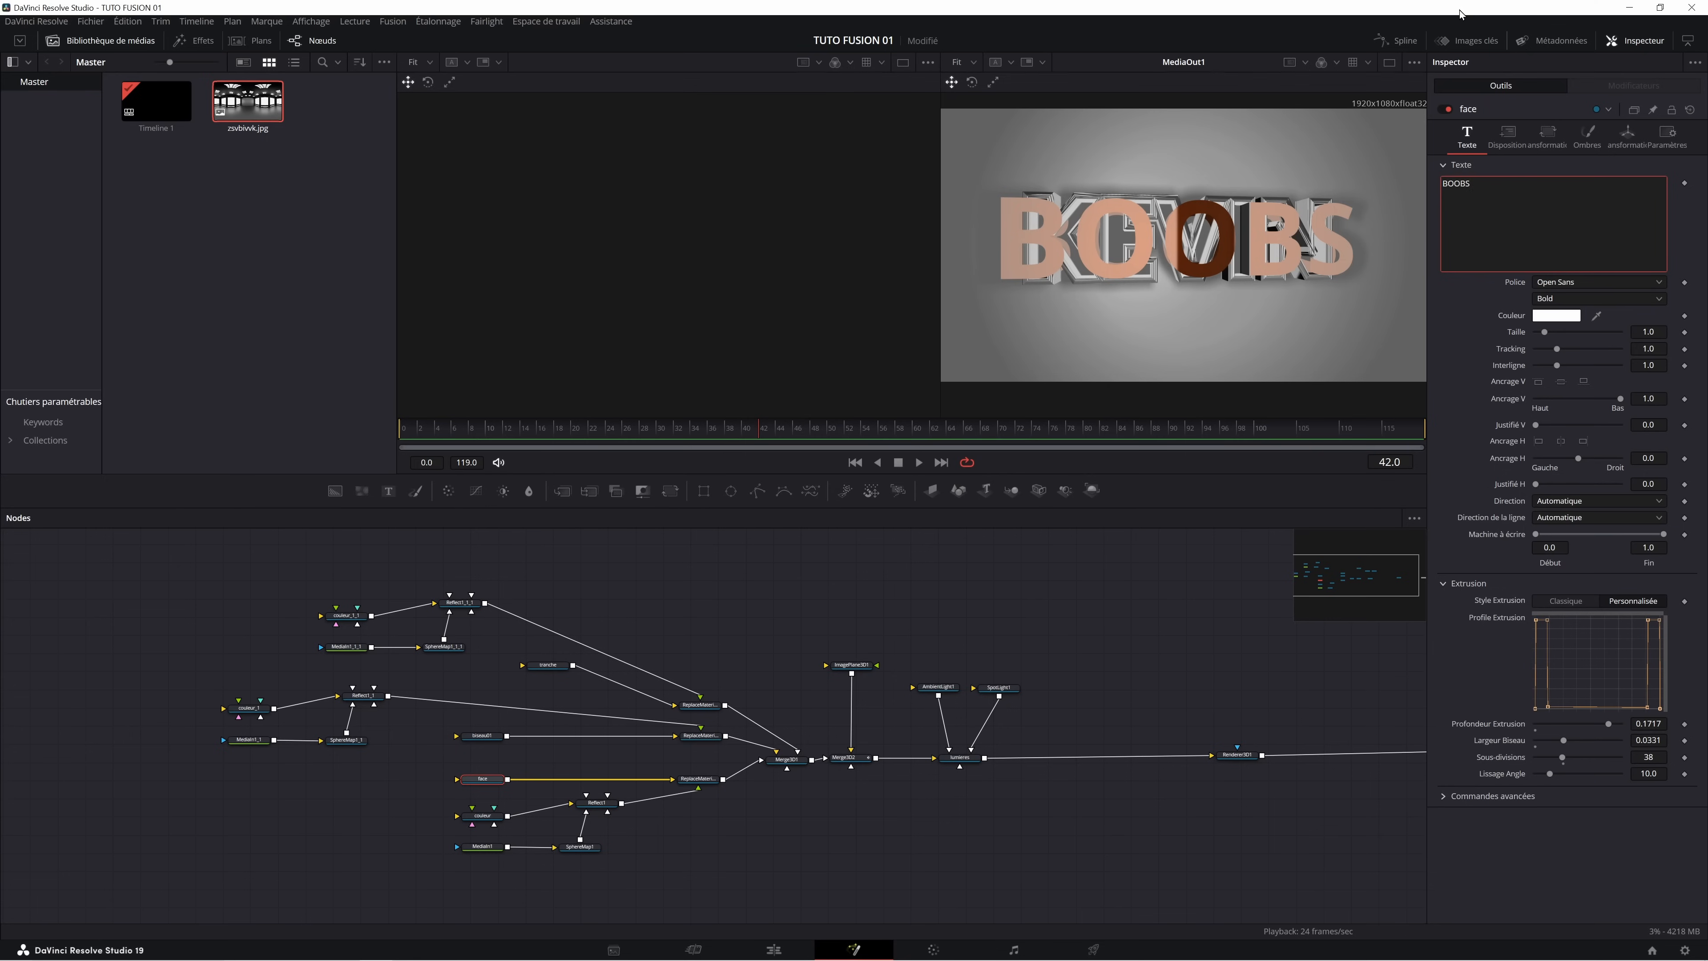
# Clear the trial word from the face node and undo back to the original text.
pyautogui.press('BackSpace')
pyautogui.press('BackSpace')
pyautogui.press('BackSpace')
pyautogui.press('BackSpace')
pyautogui.press('BackSpace')
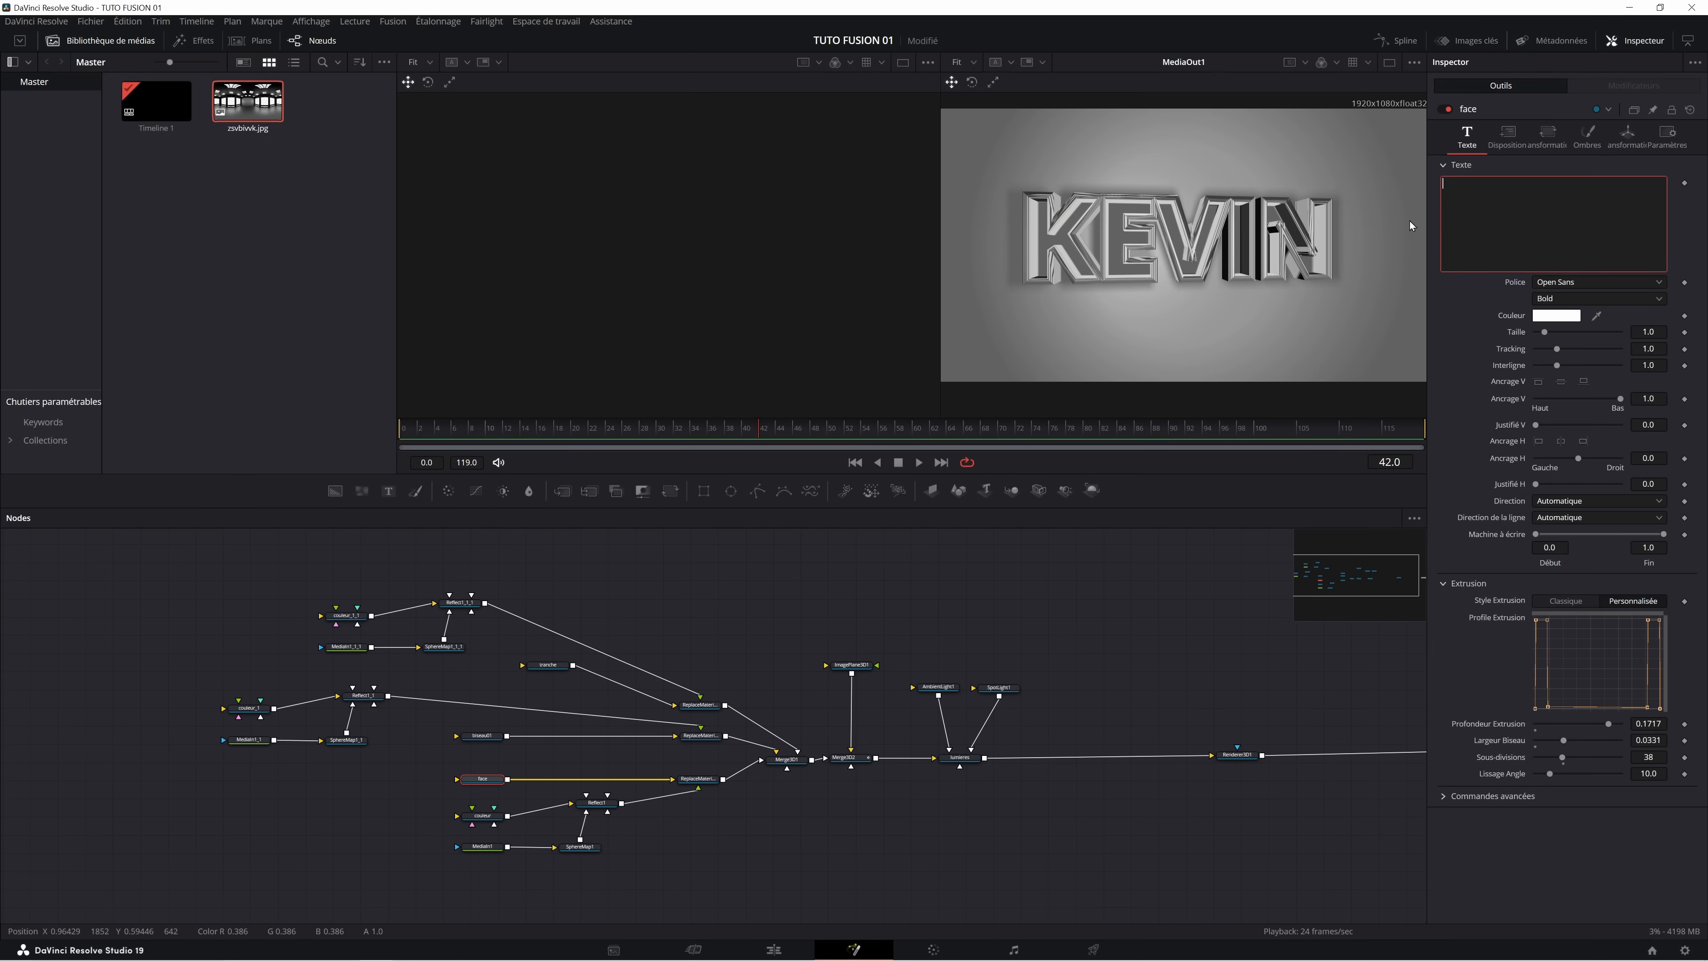
pyautogui.hotkey('ctrl', 'z')
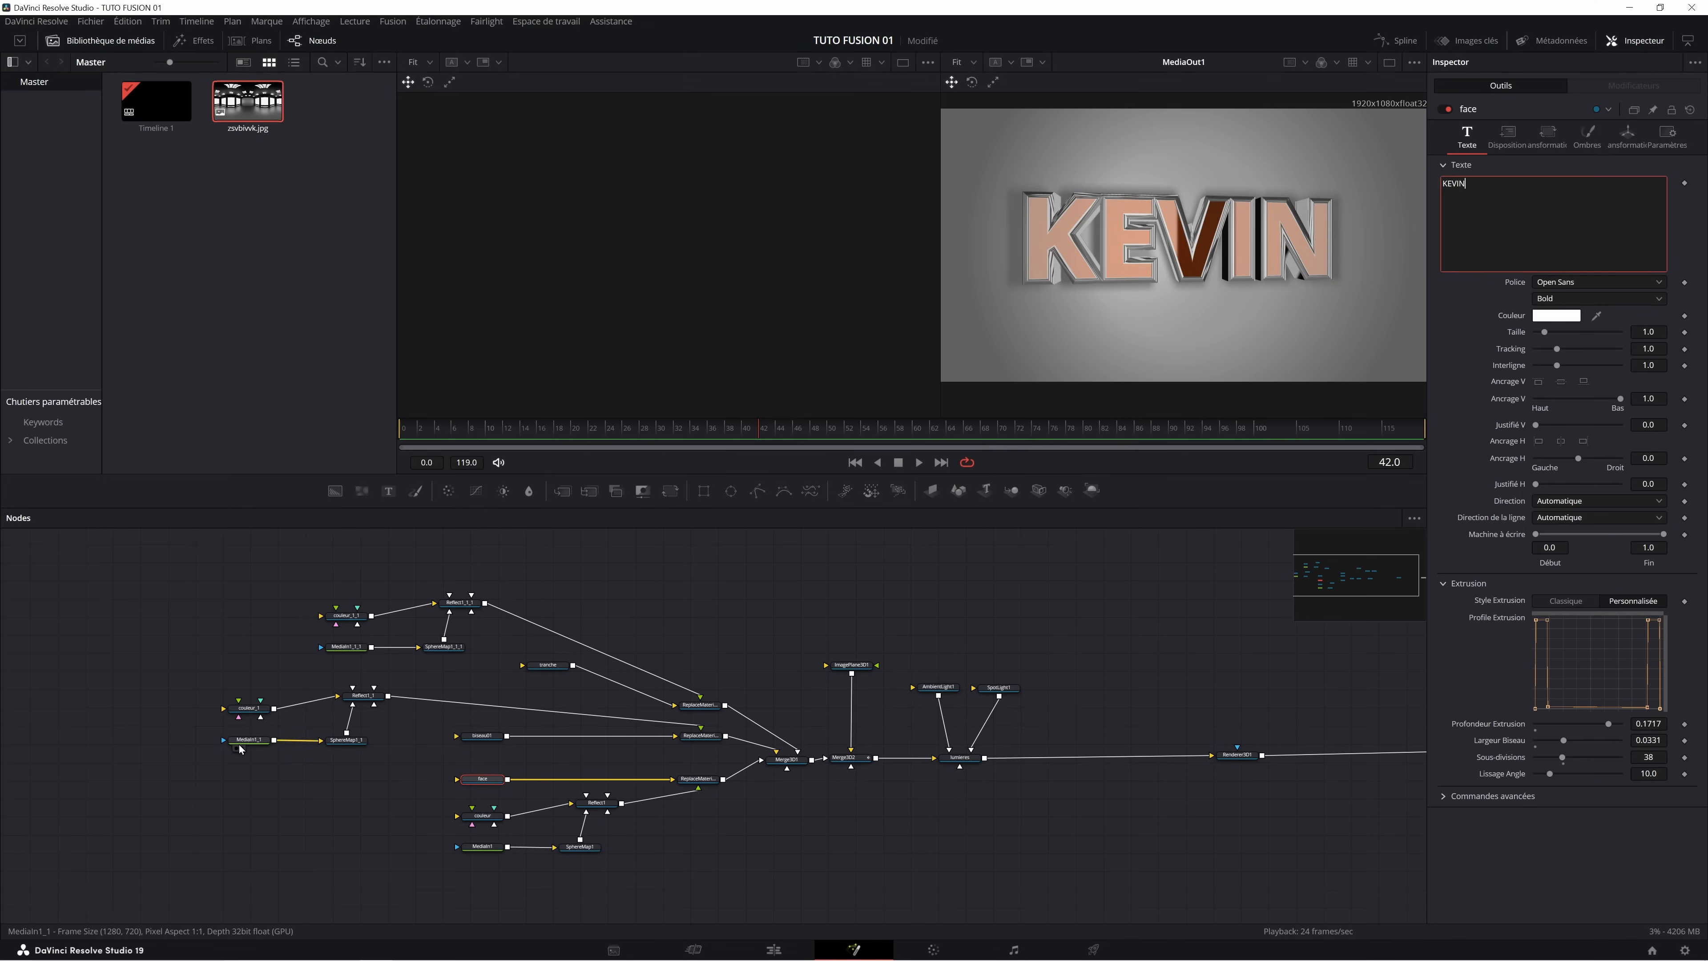
# Link biseau01's text to the face node with the expression face.StyledText, and copy that expression.
pyautogui.click(481, 736)
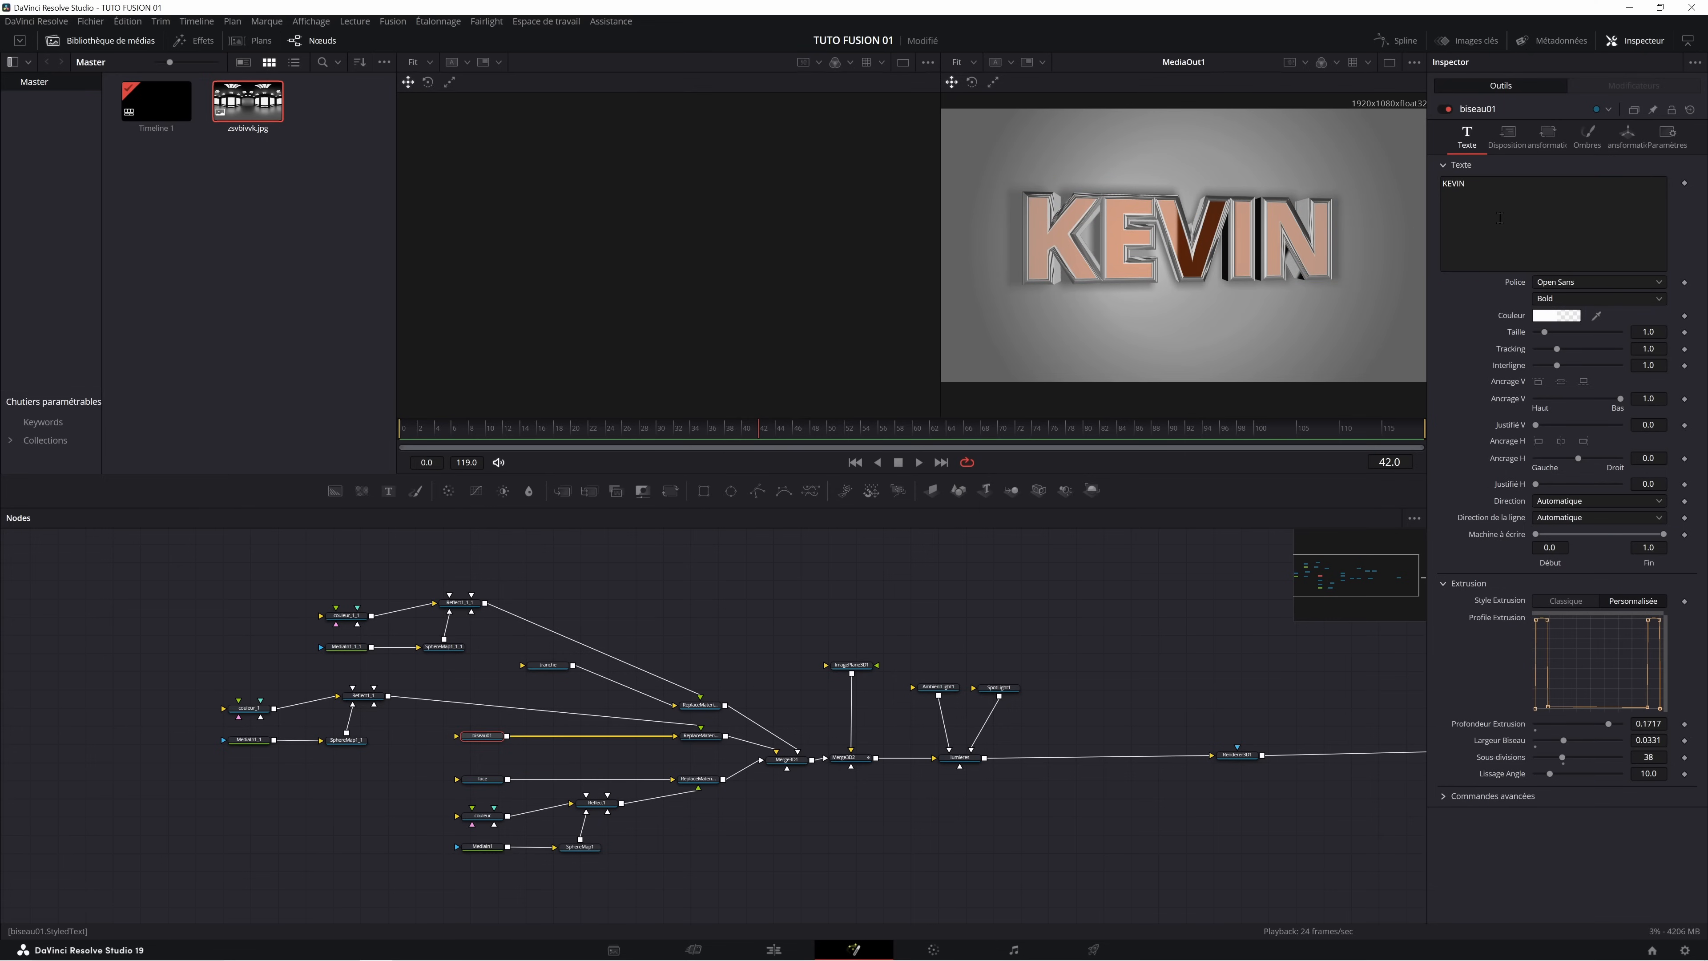
pyautogui.rightClick(1501, 224)
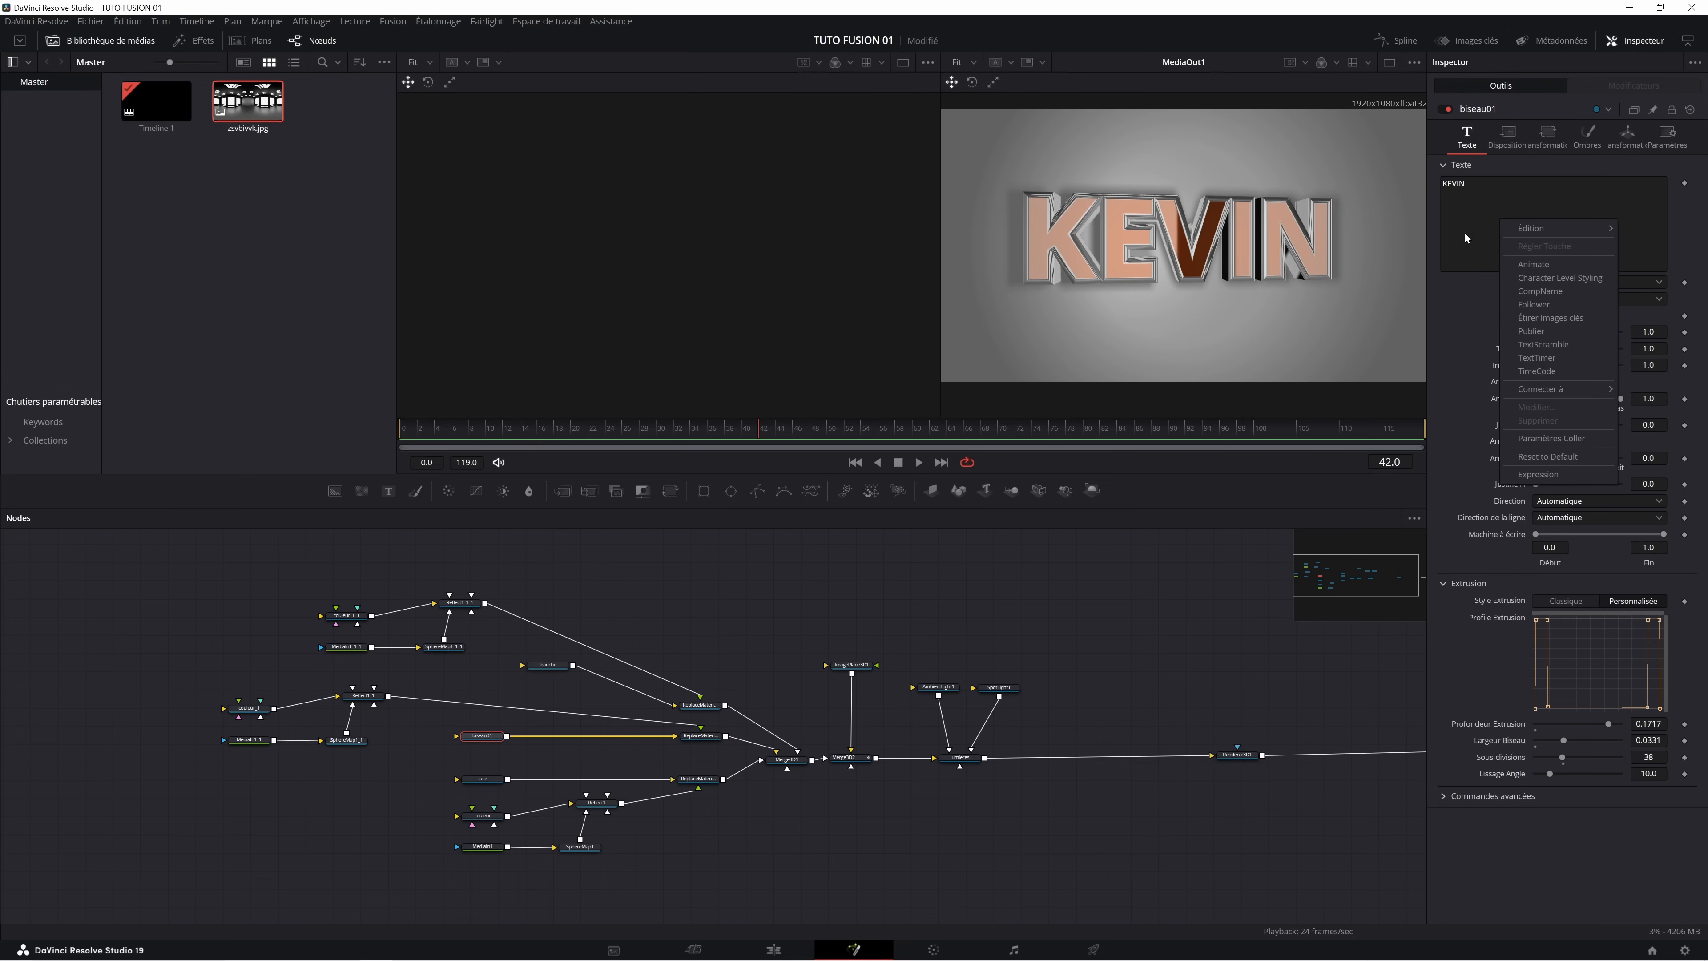
pyautogui.click(1539, 474)
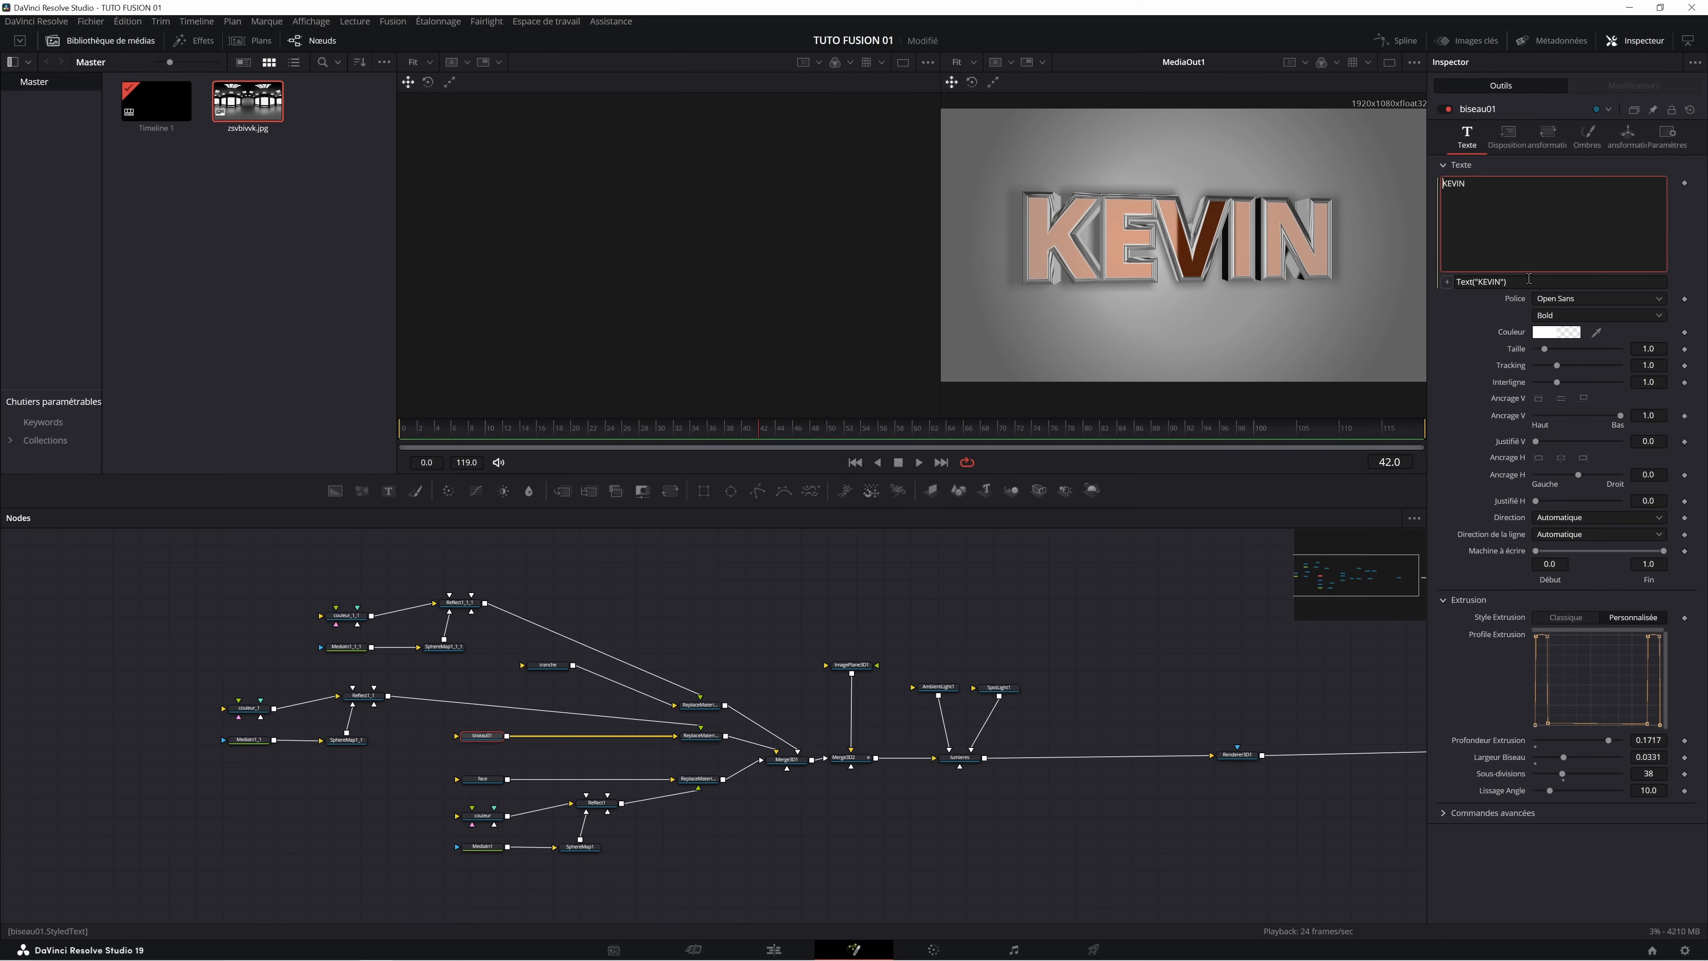
pyautogui.moveTo(1528, 281); pyautogui.dragTo(1450, 283)
pyautogui.press('BackSpace')
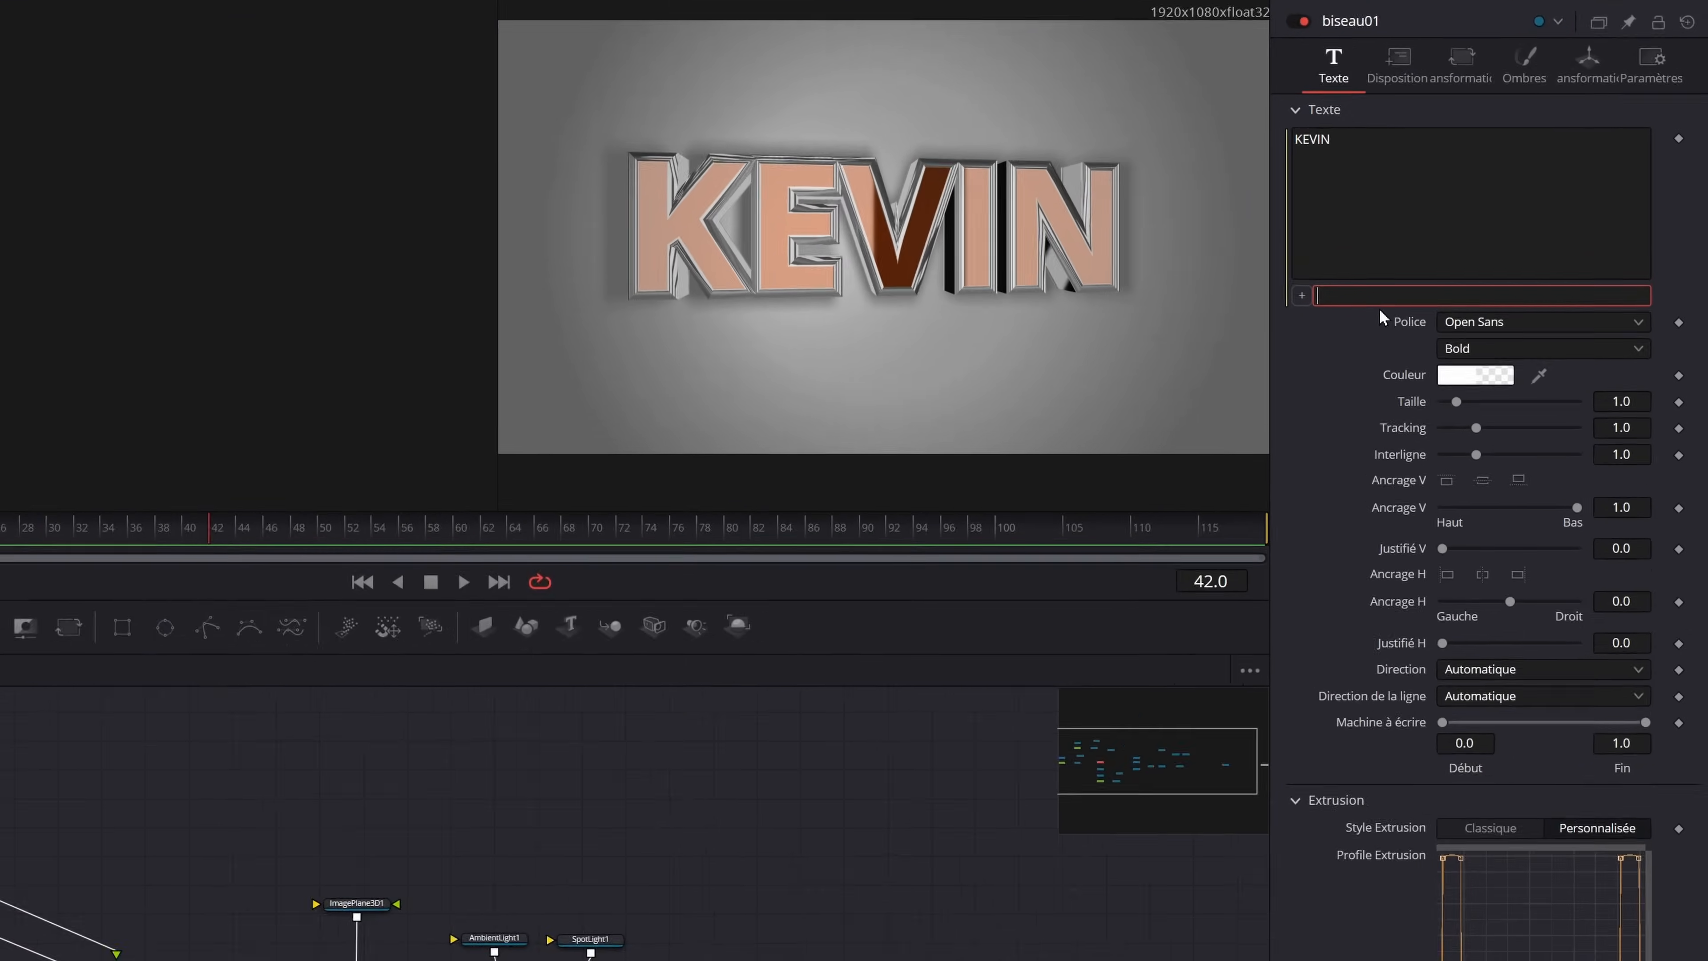
pyautogui.write('face')
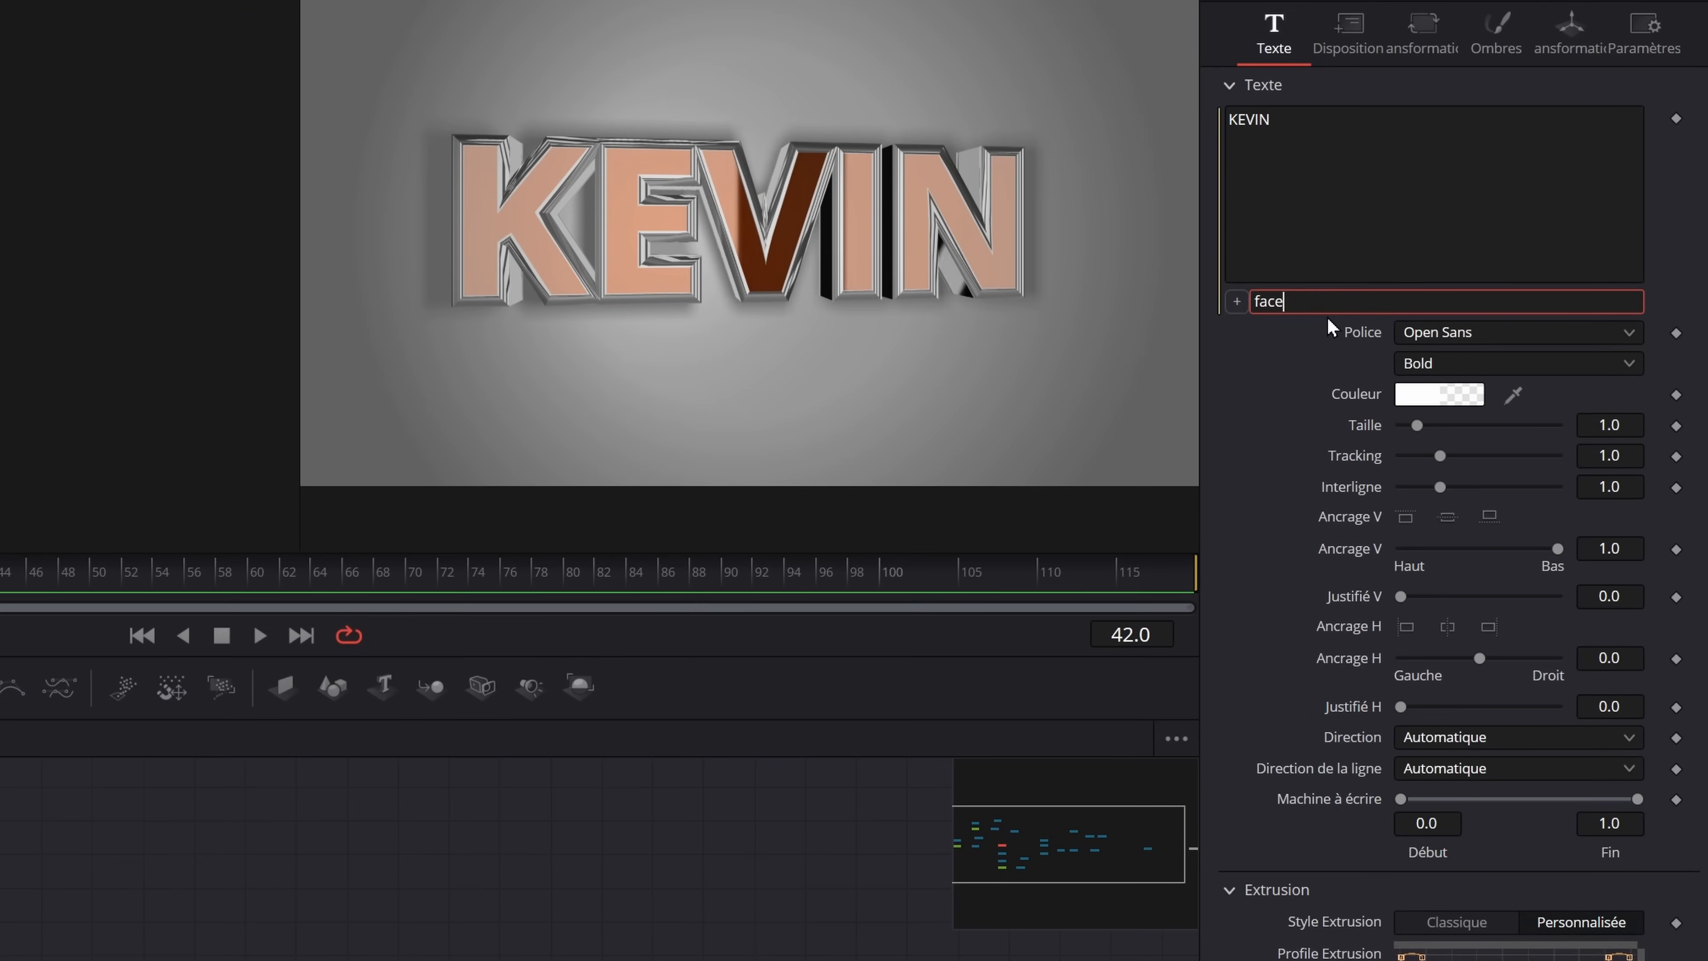
pyautogui.write('.')
pyautogui.hotkey('ctrl', 'a')
pyautogui.hotkey('ctrl', 'c')
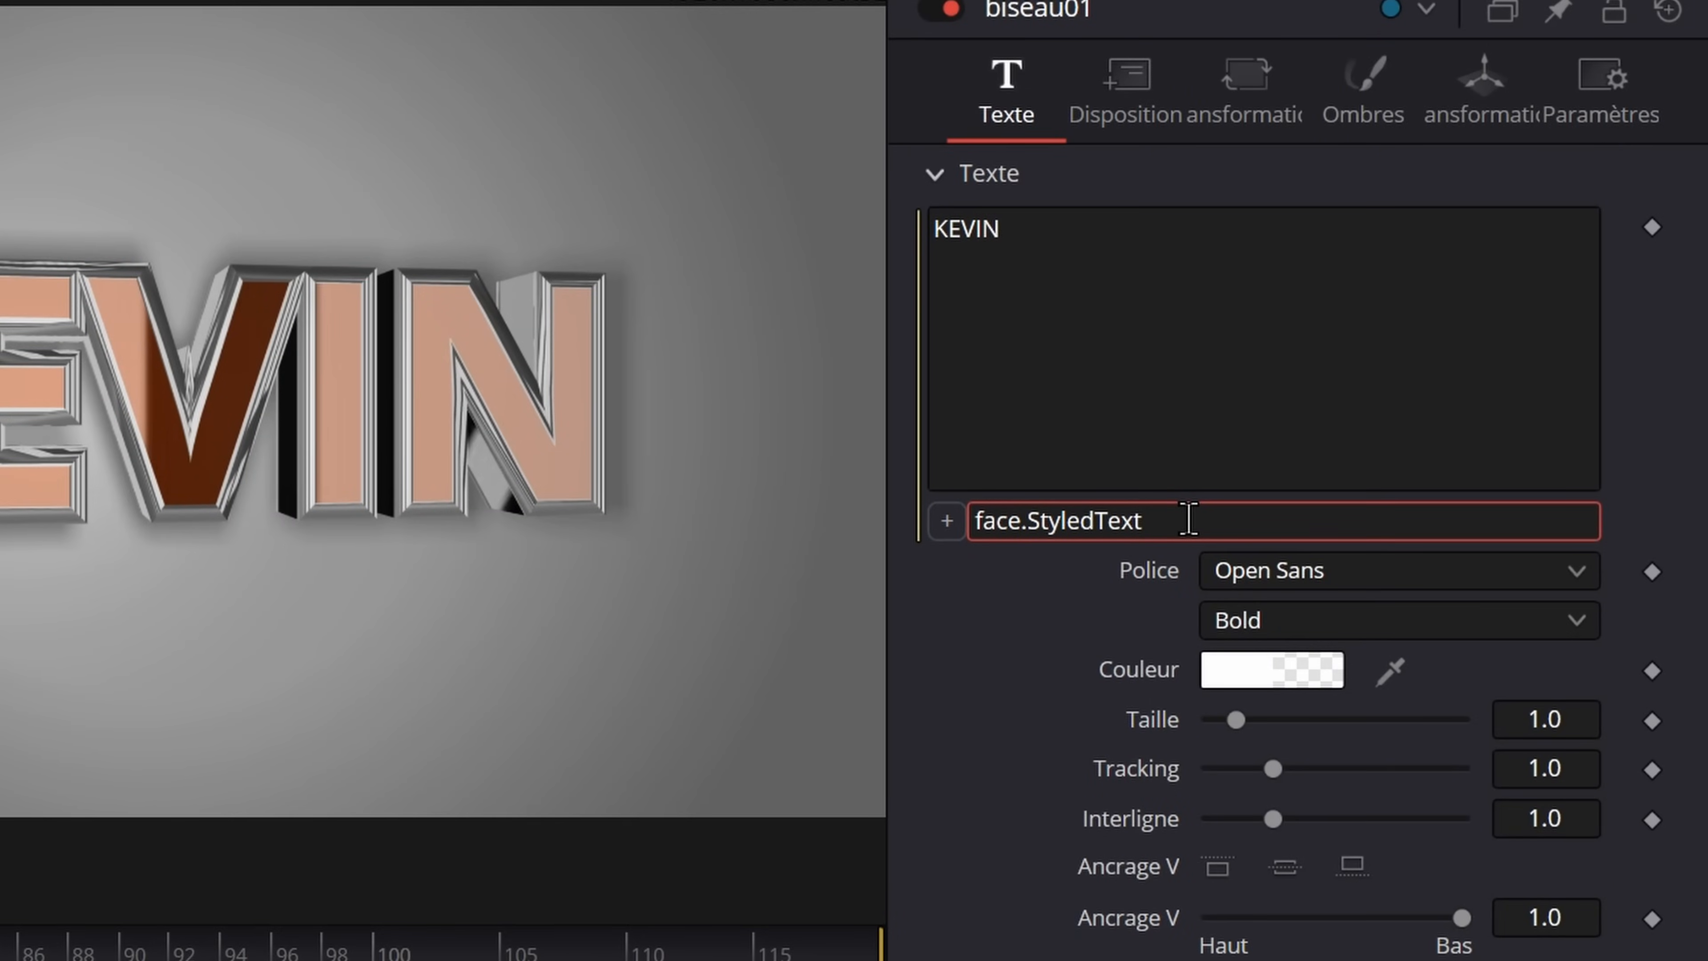
pyautogui.press('Tab')
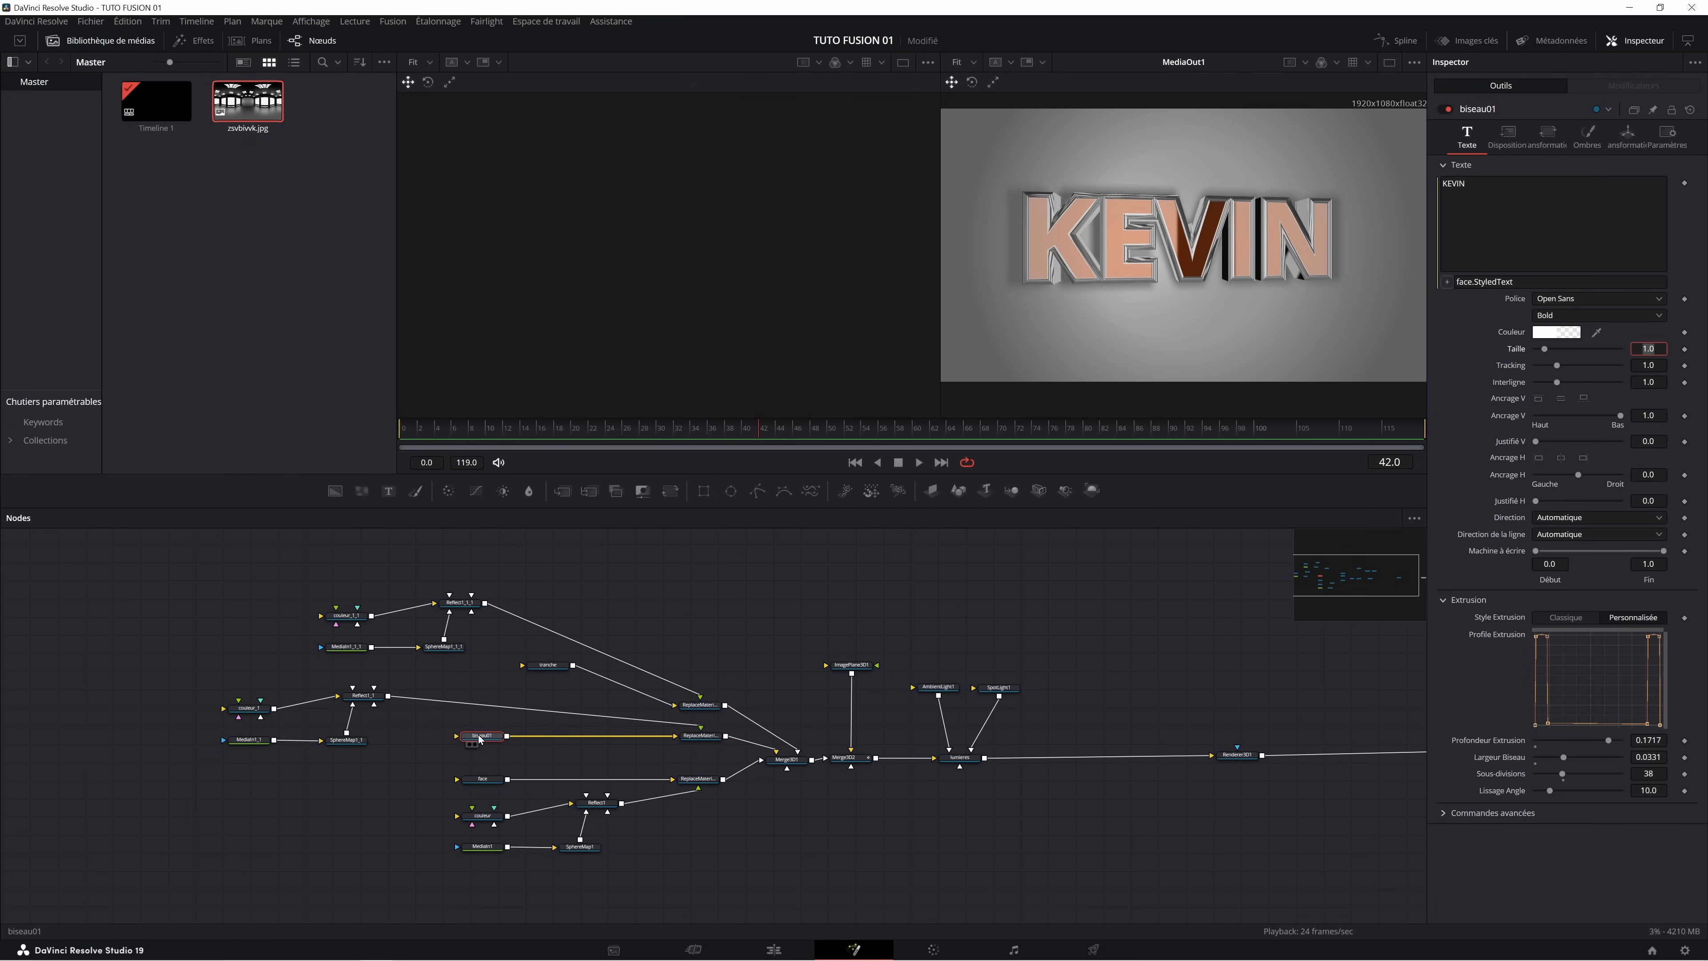
# Link the tranche node's text to the face node with the expression face.StyledText.
pyautogui.click(545, 672)
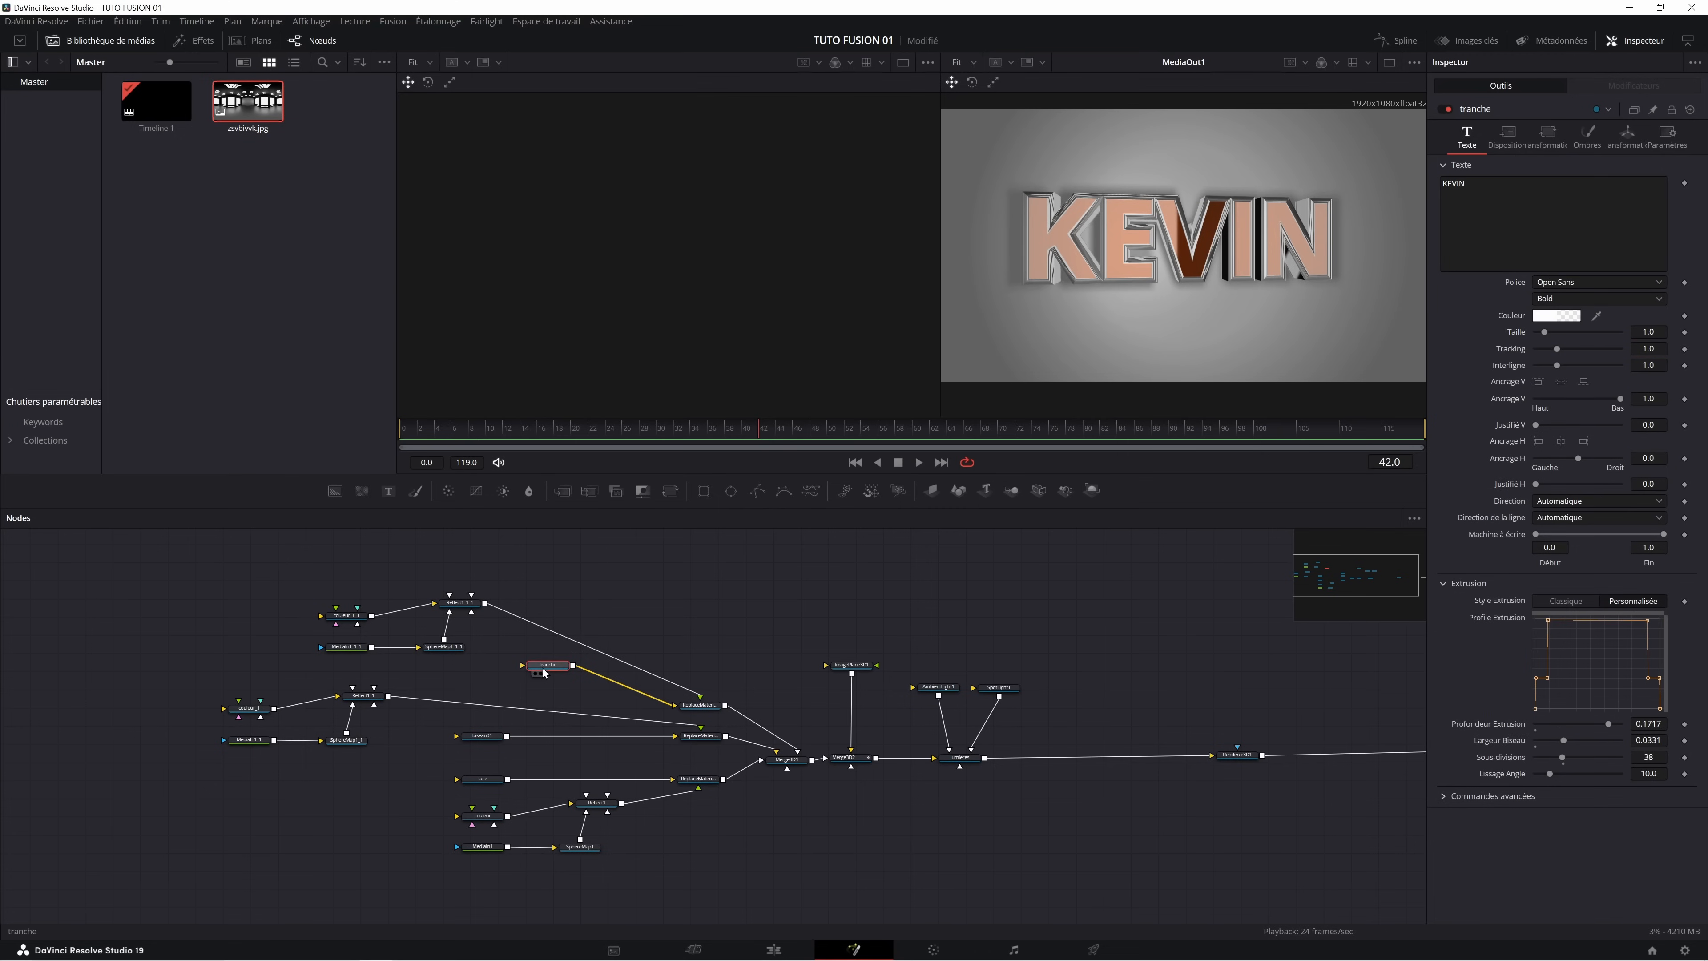
pyautogui.rightClick(1501, 218)
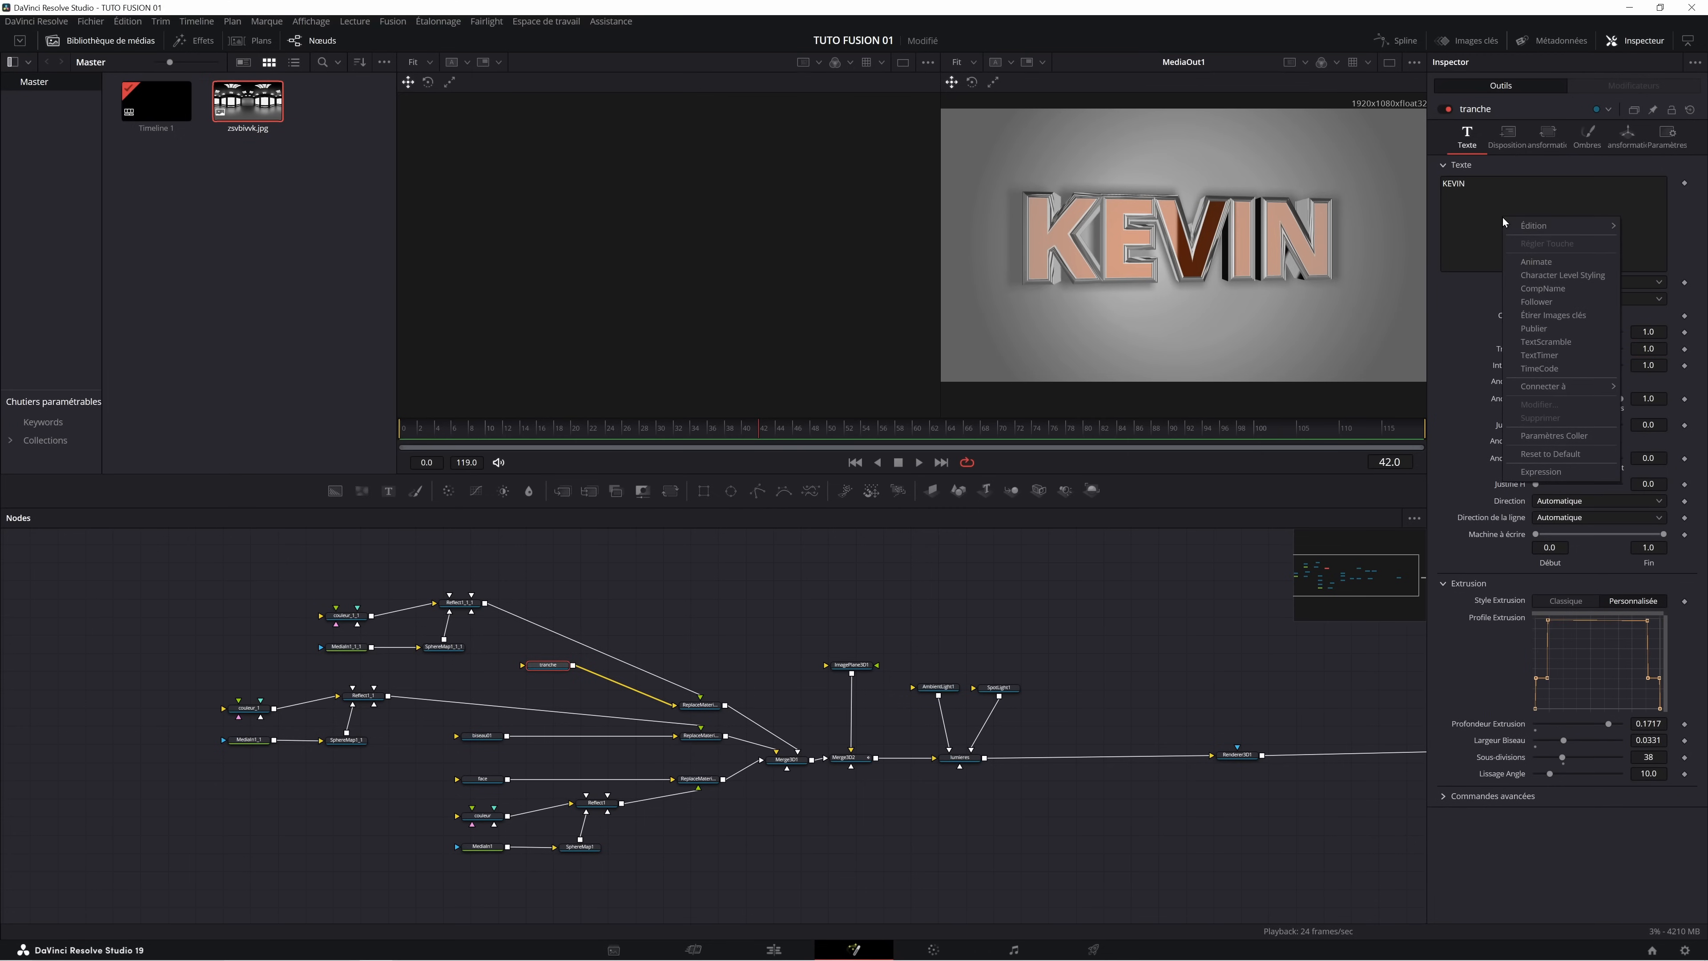
pyautogui.click(1536, 471)
pyautogui.doubleClick(1519, 283)
pyautogui.hotkey('ctrl', 'v')
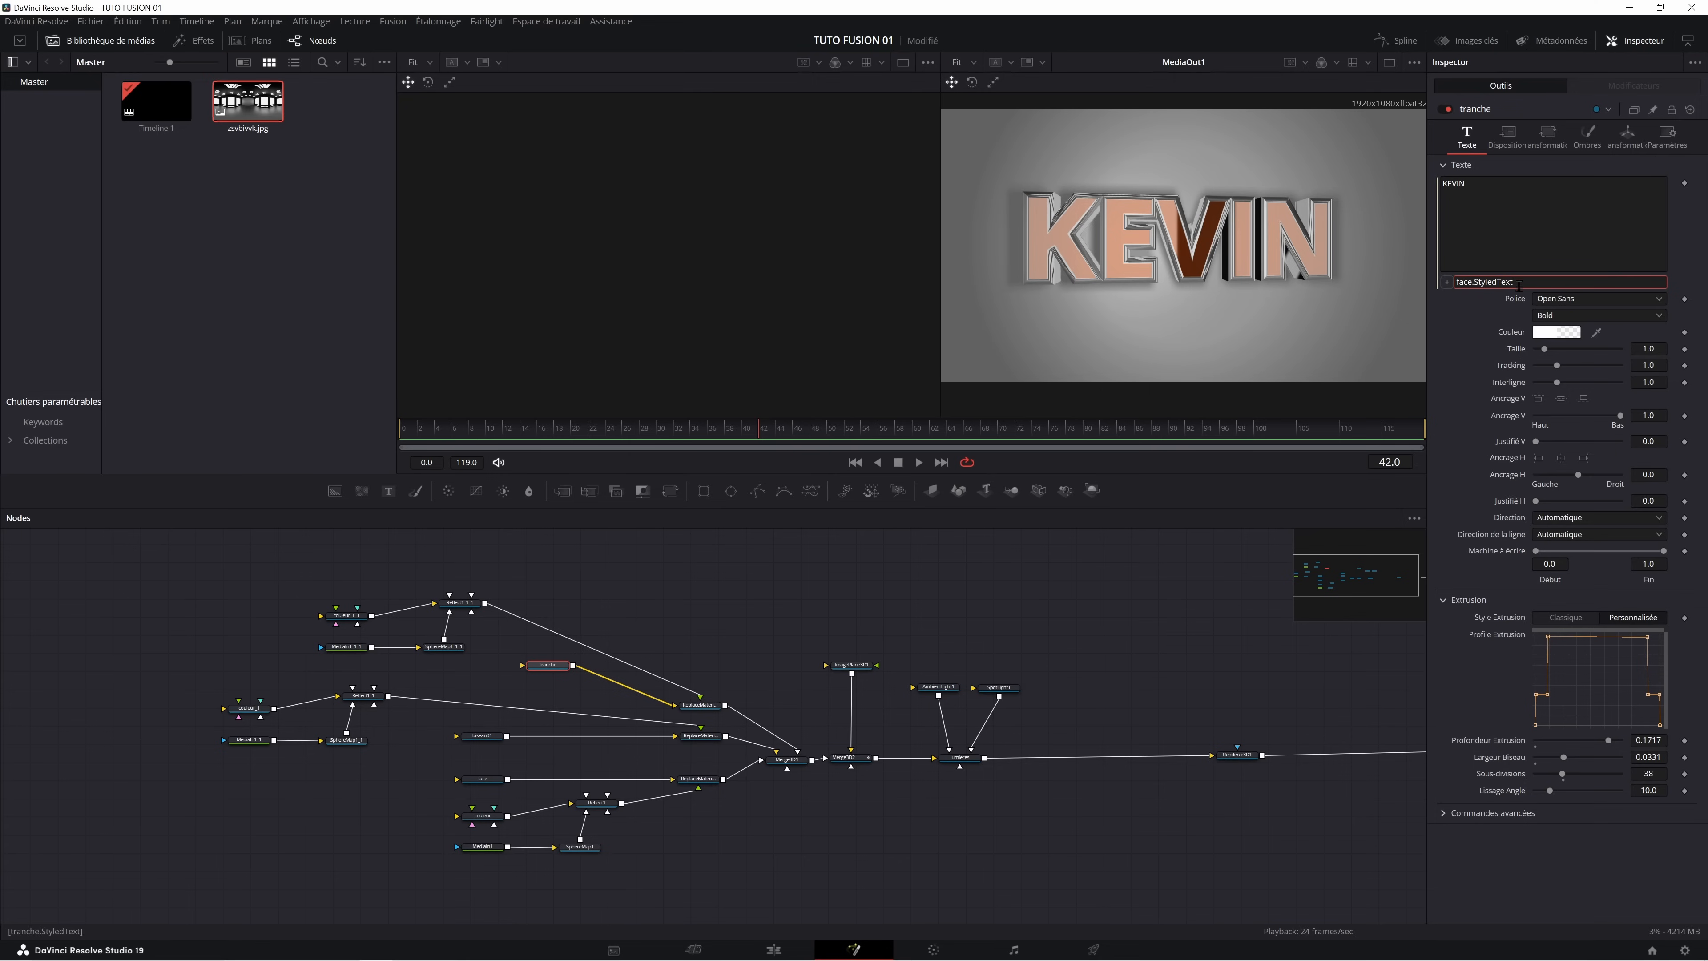
pyautogui.press('Tab')
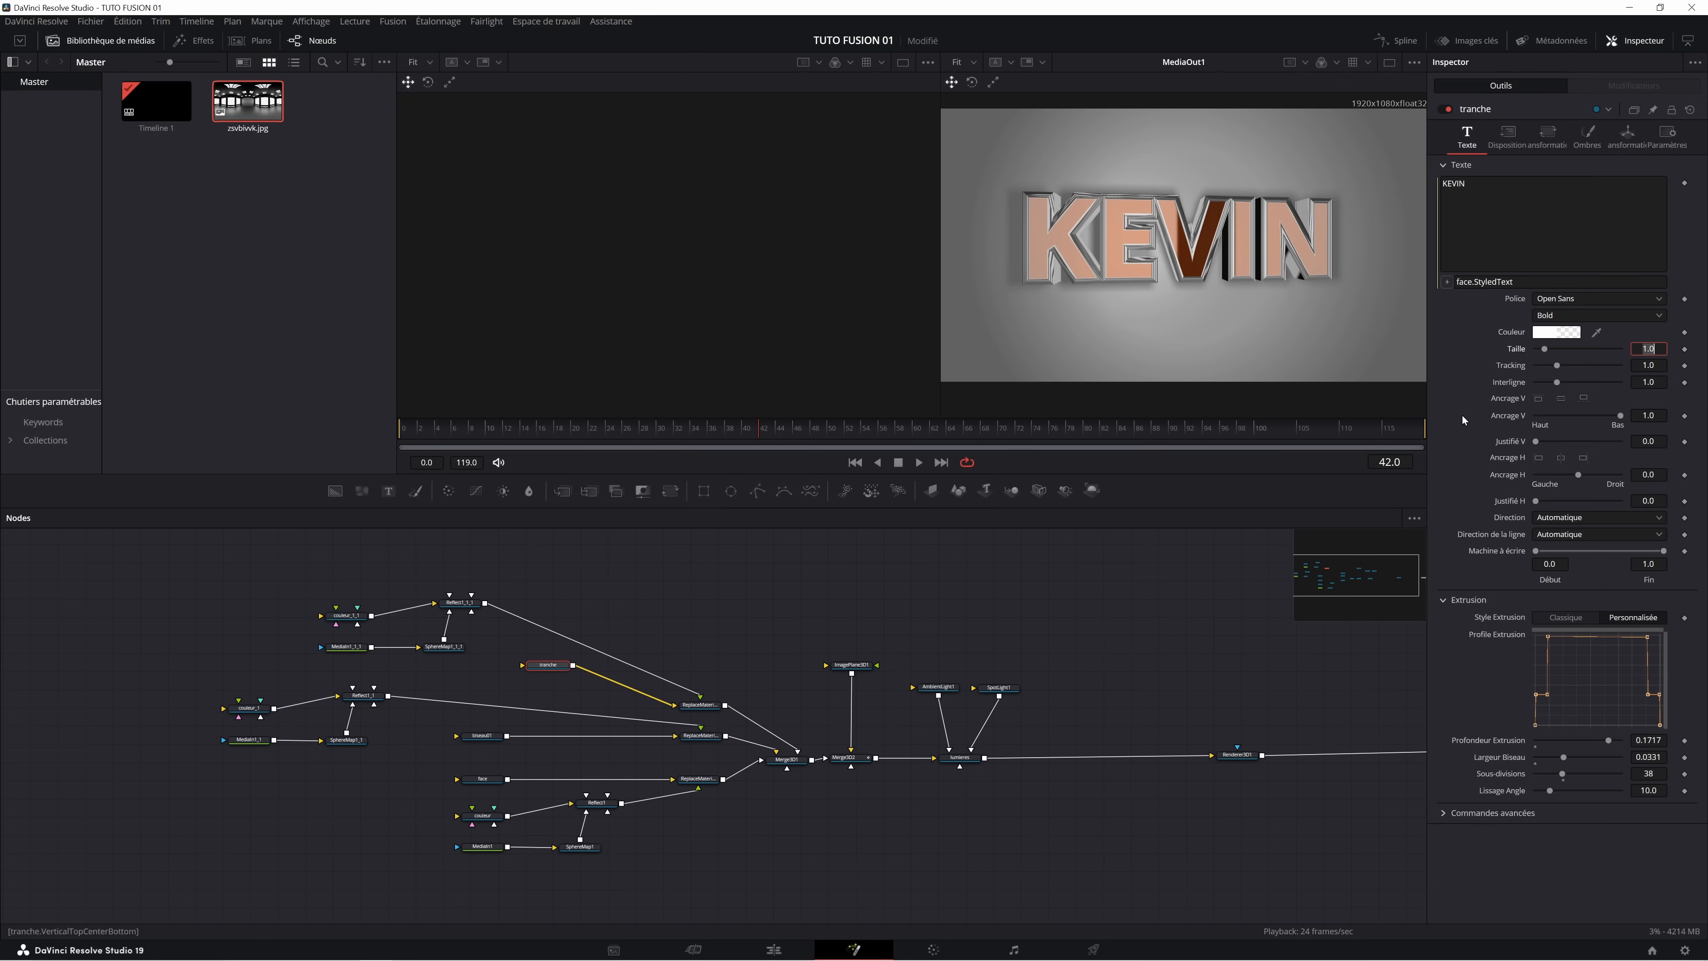
# Replace the face node's text with "BOOBS" and scrub through the animation to check that the bevel and side text follow.
pyautogui.click(482, 778)
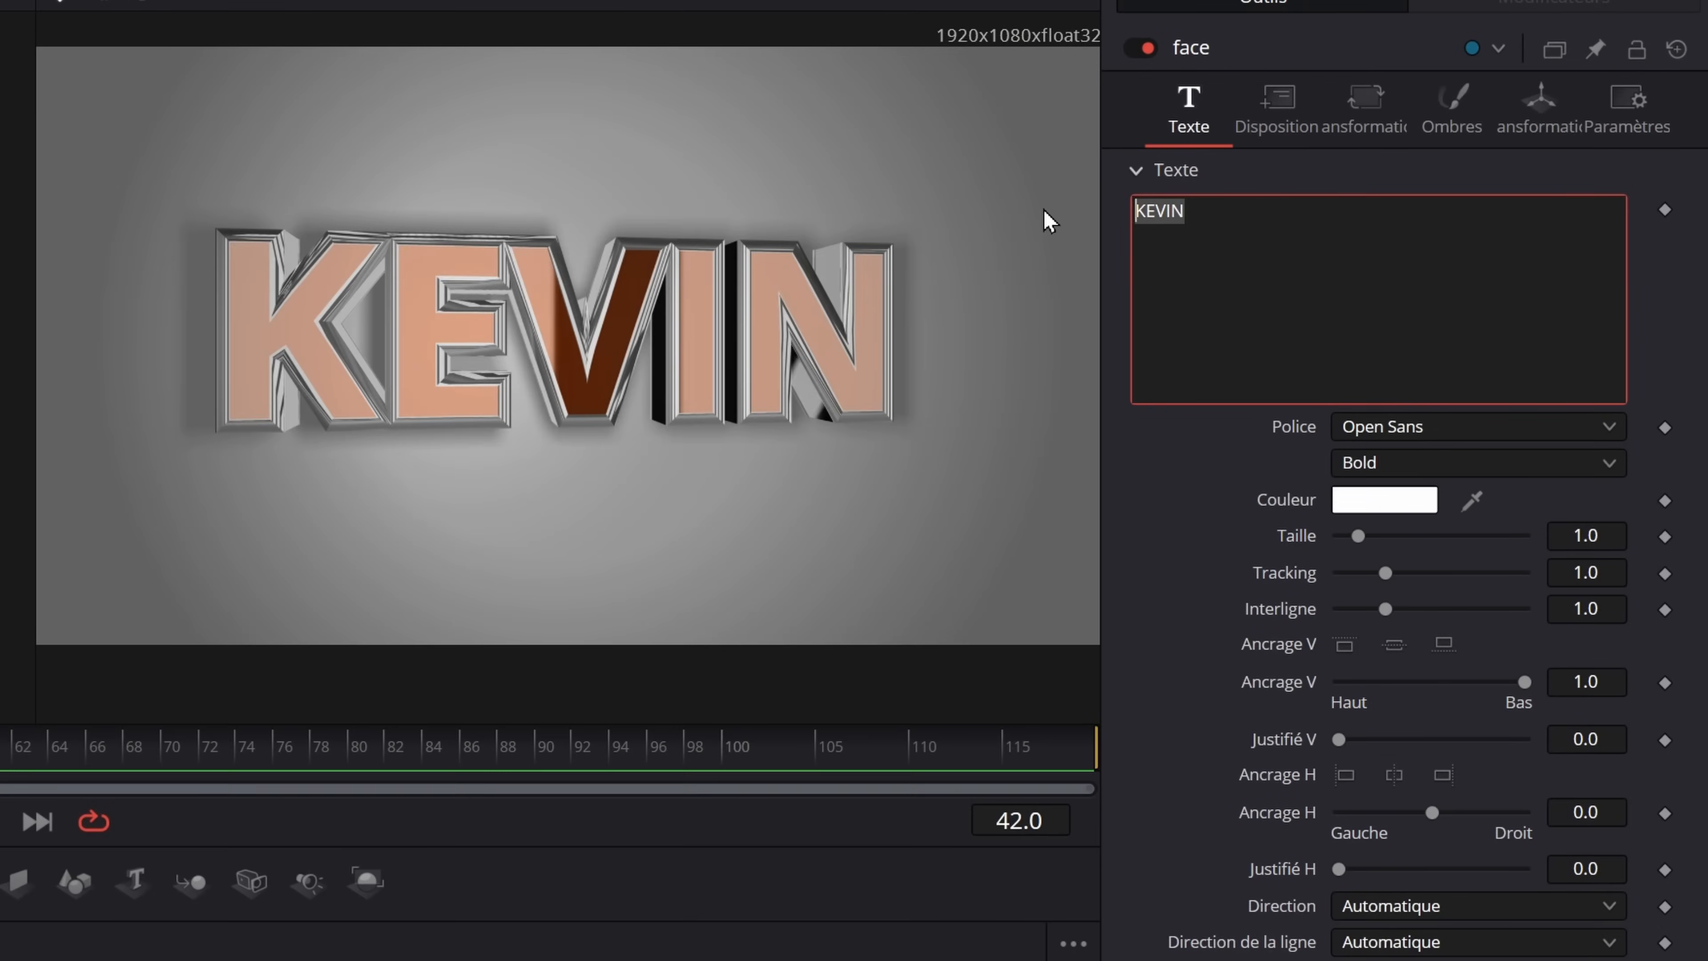
pyautogui.write('BOBB')
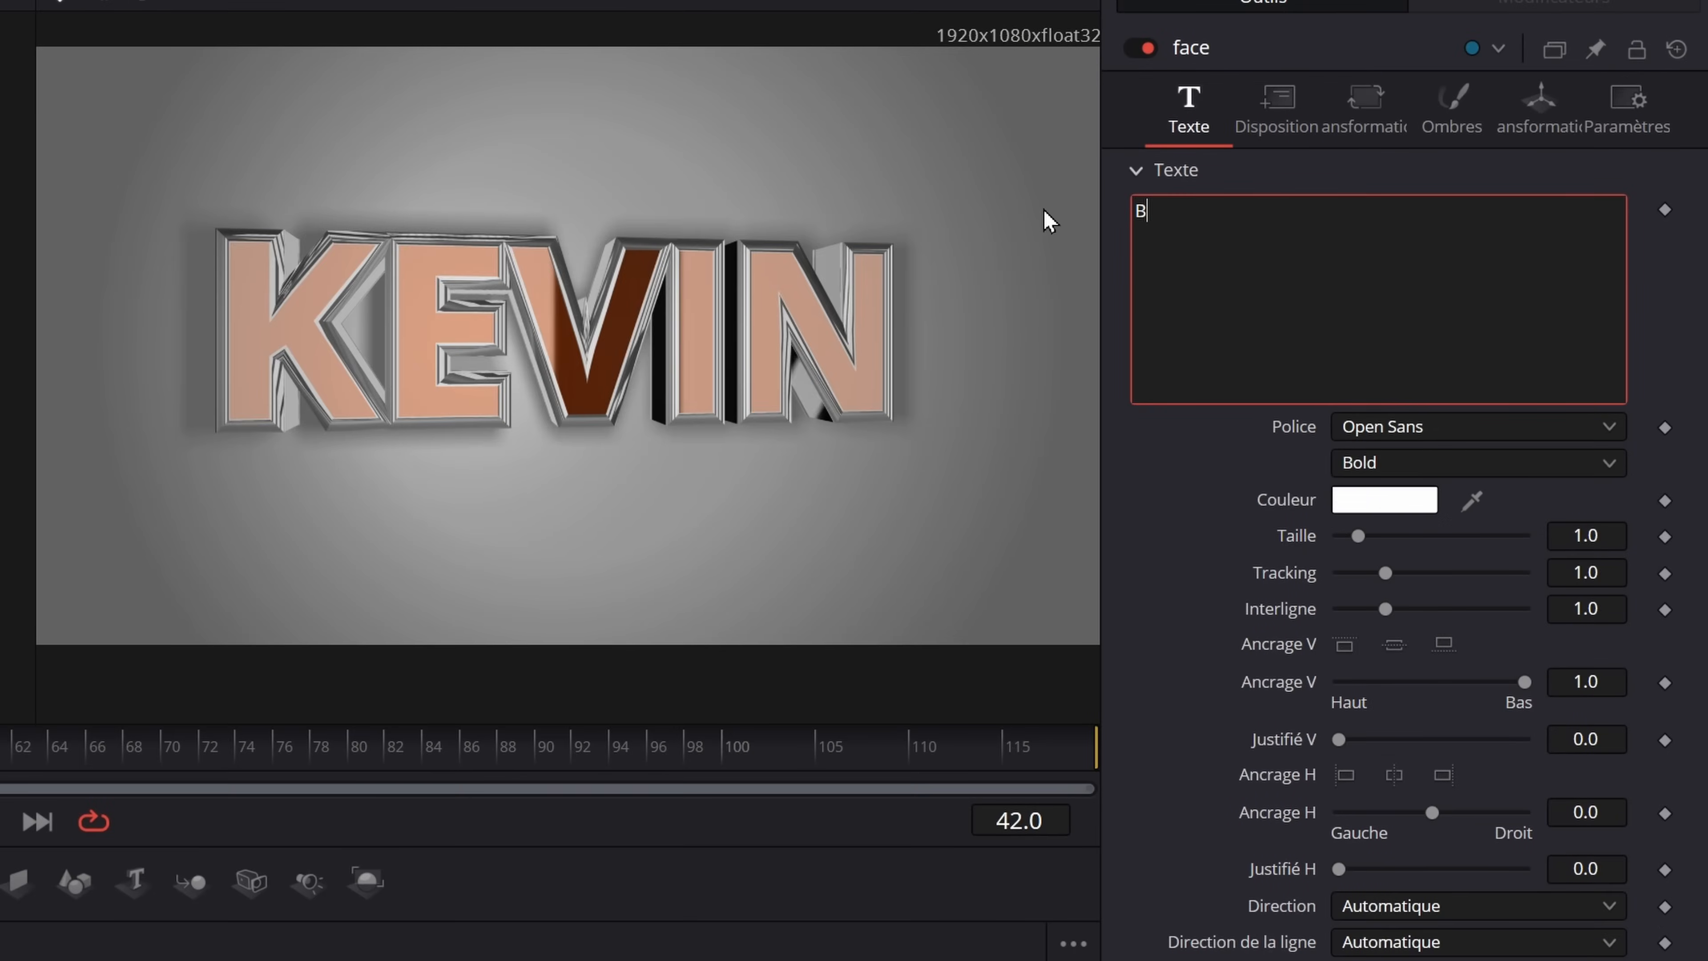
pyautogui.write('S')
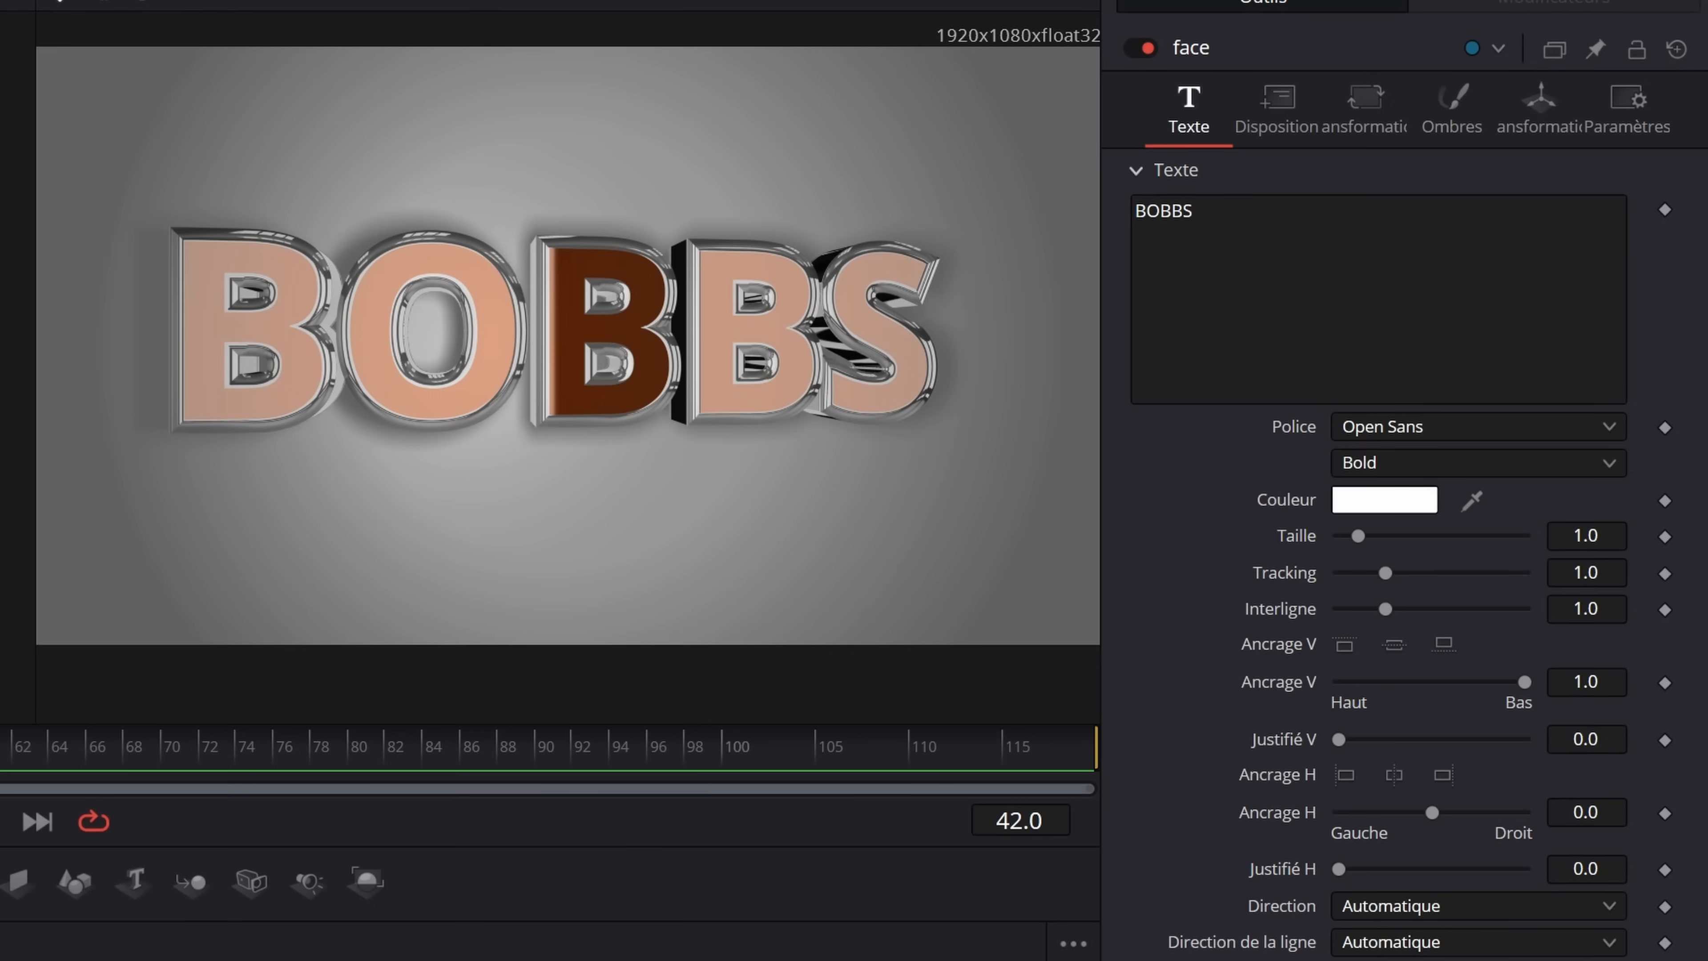
pyautogui.click(1180, 212)
pyautogui.press('BackSpace')
pyautogui.press('BackSpace')
pyautogui.write('OB')
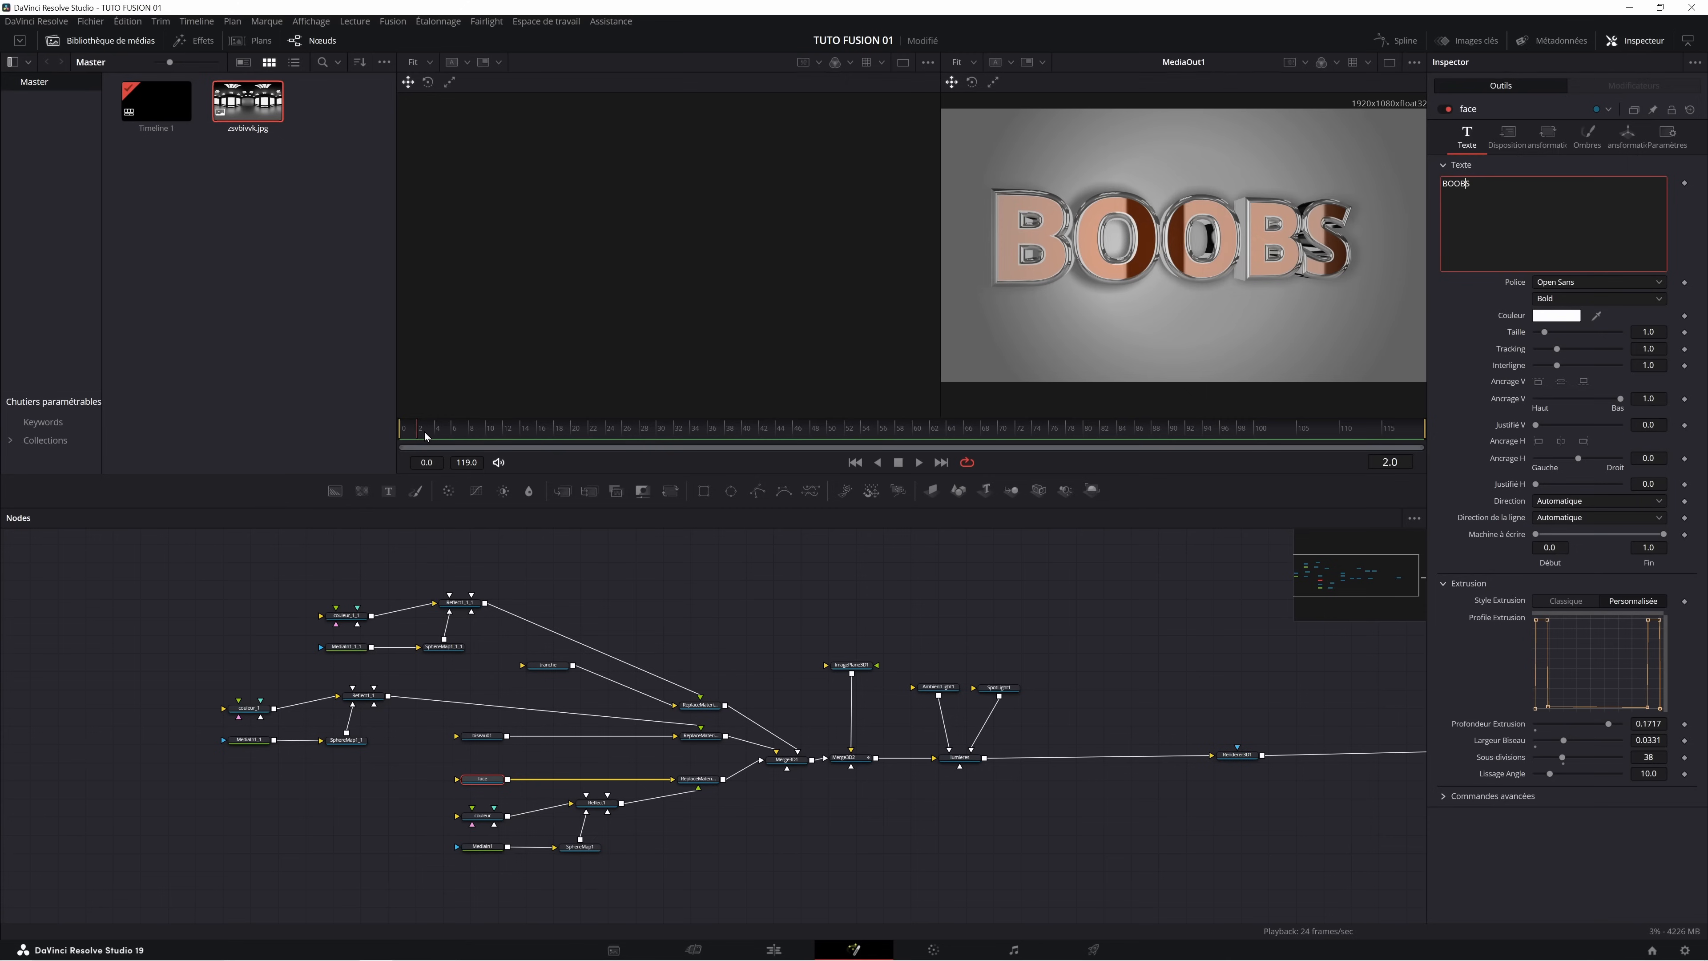
pyautogui.moveTo(422, 433); pyautogui.dragTo(1259, 431)
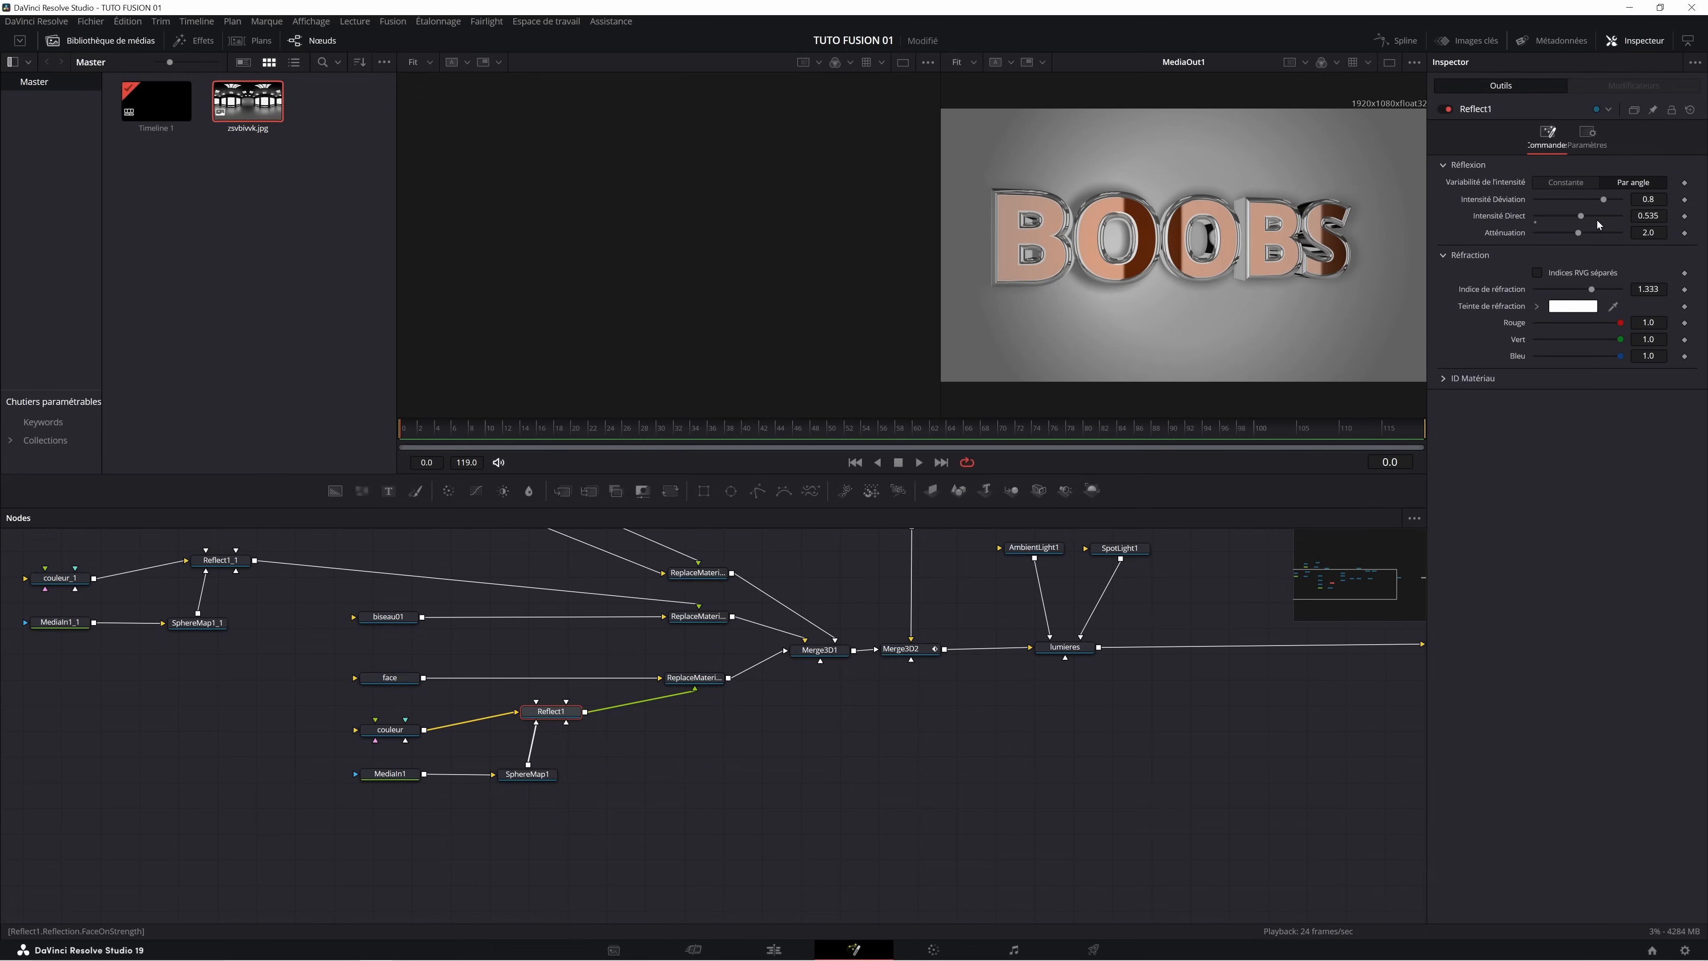
# Set Reflect1's direct intensity to 0.071 and SphereMap1's rotation to Y -104.3 and Z -93.9, and preview the animation.
pyautogui.moveTo(1582, 221); pyautogui.dragTo(1541, 222)
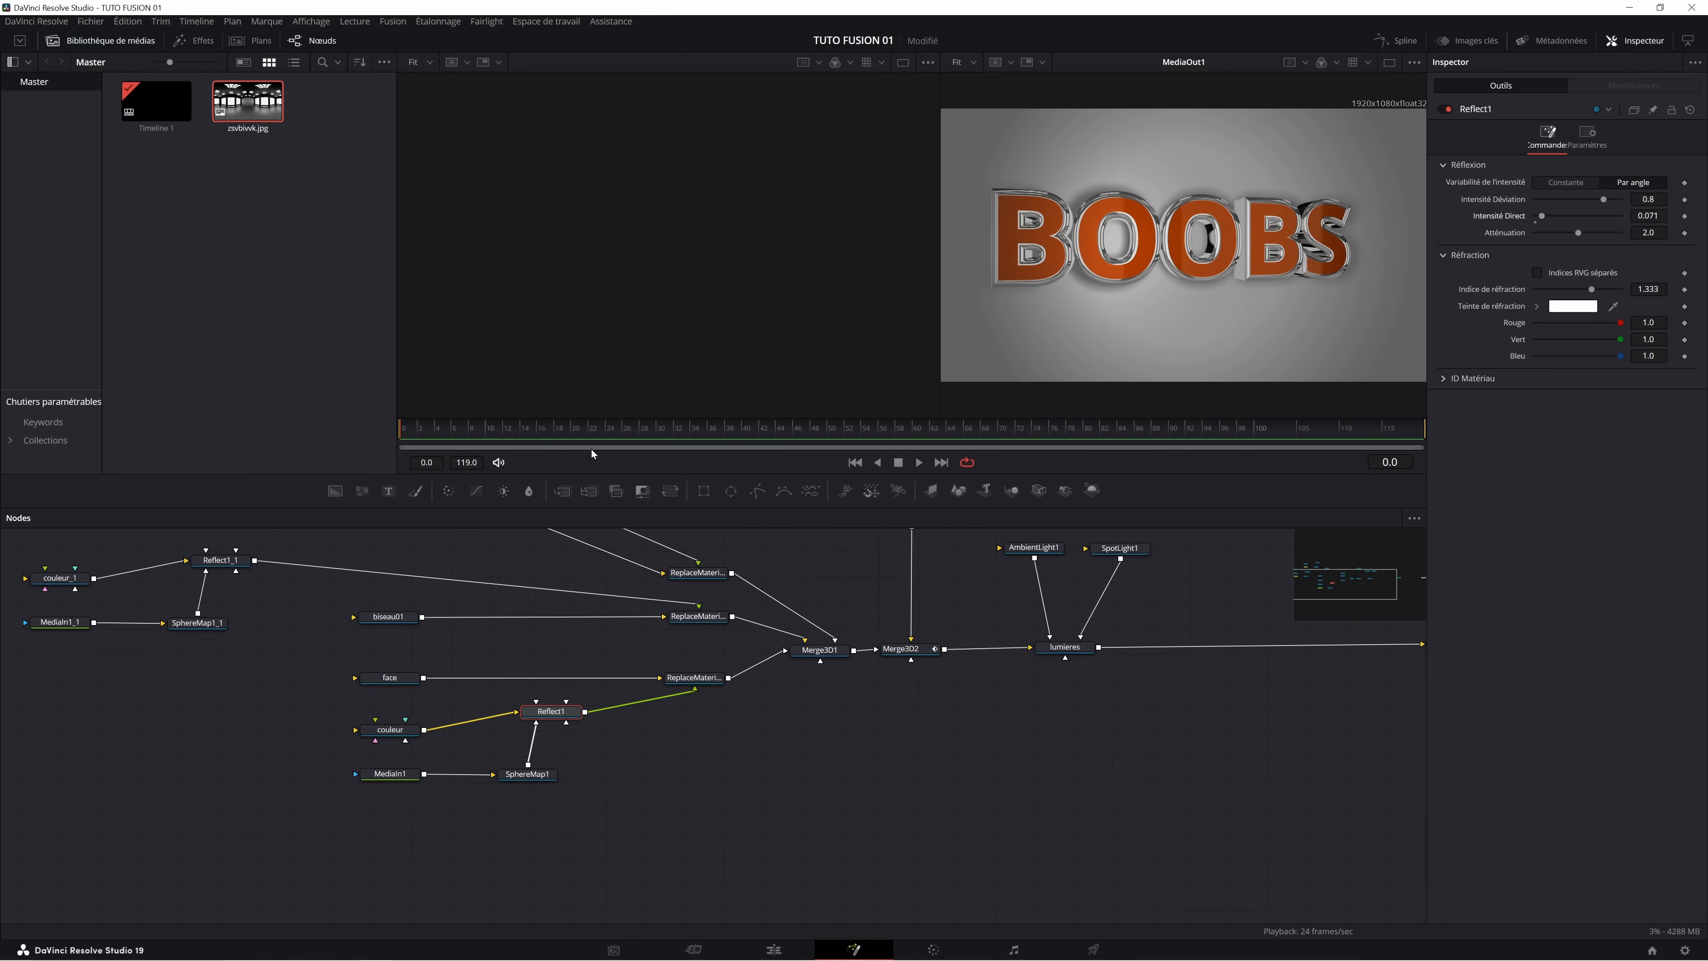
pyautogui.moveTo(446, 434)
pyautogui.mouseDown()
pyautogui.moveTo(1212, 404)
pyautogui.moveTo(452, 428)
pyautogui.mouseUp()
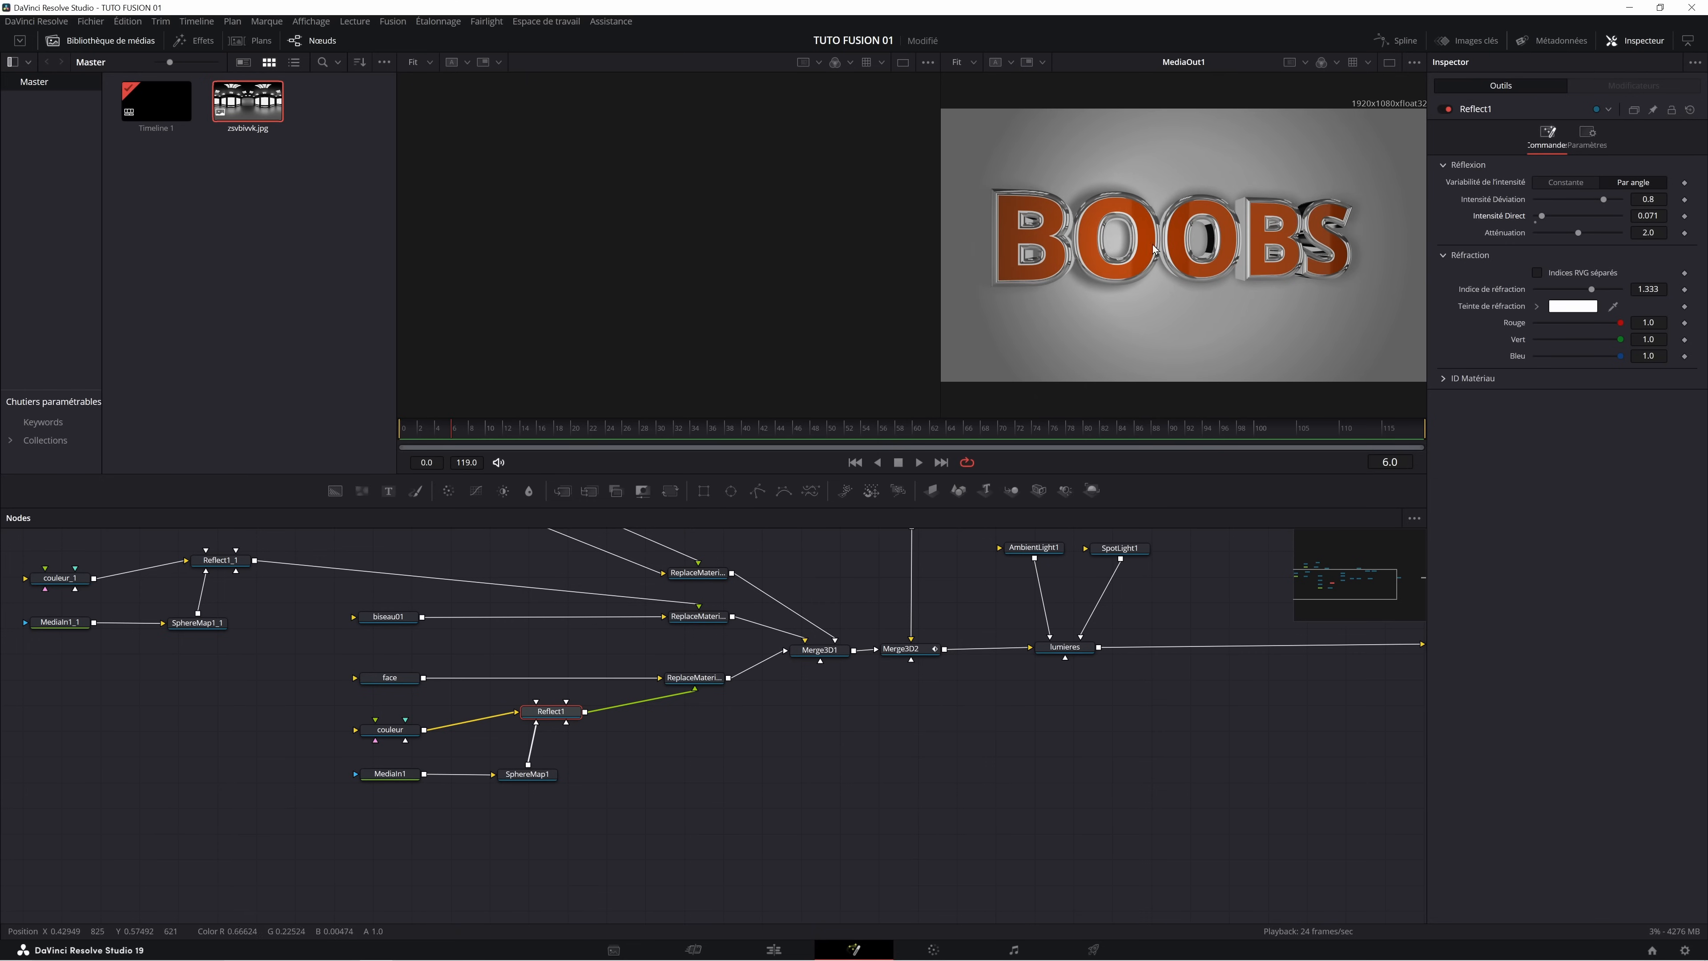
pyautogui.click(530, 777)
pyautogui.click(1445, 207)
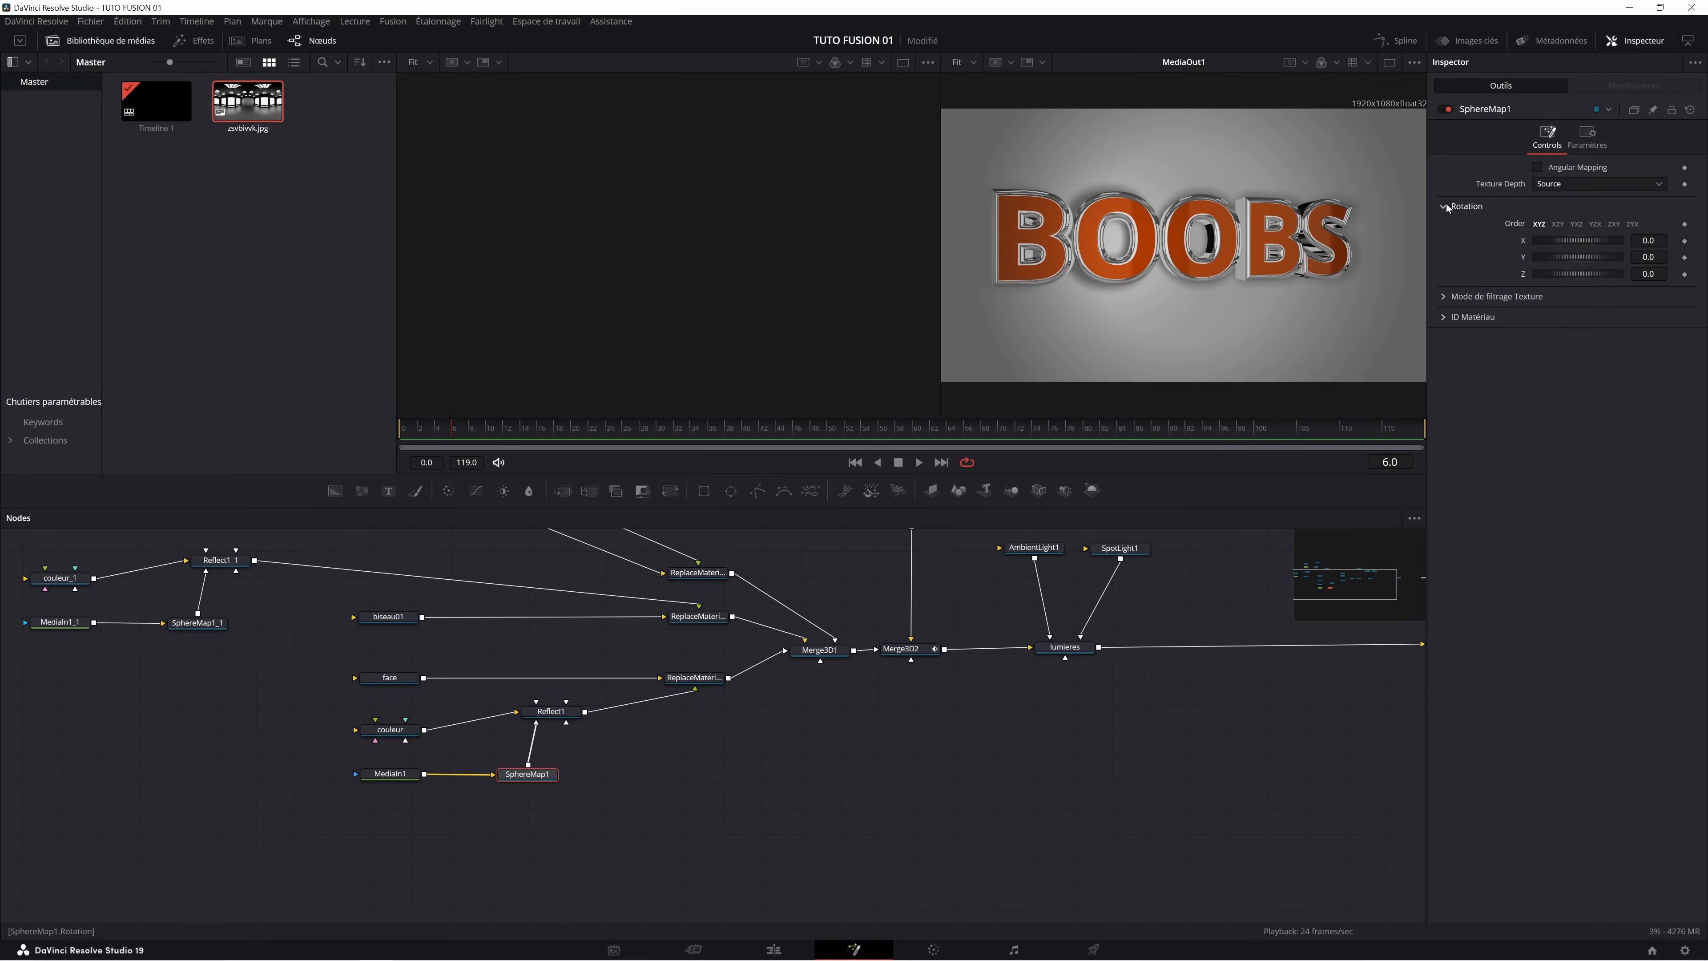
pyautogui.moveTo(1547, 255)
pyautogui.mouseDown()
pyautogui.moveTo(1563, 258)
pyautogui.moveTo(1551, 276)
pyautogui.mouseUp()
pyautogui.moveTo(474, 434); pyautogui.dragTo(1401, 413)
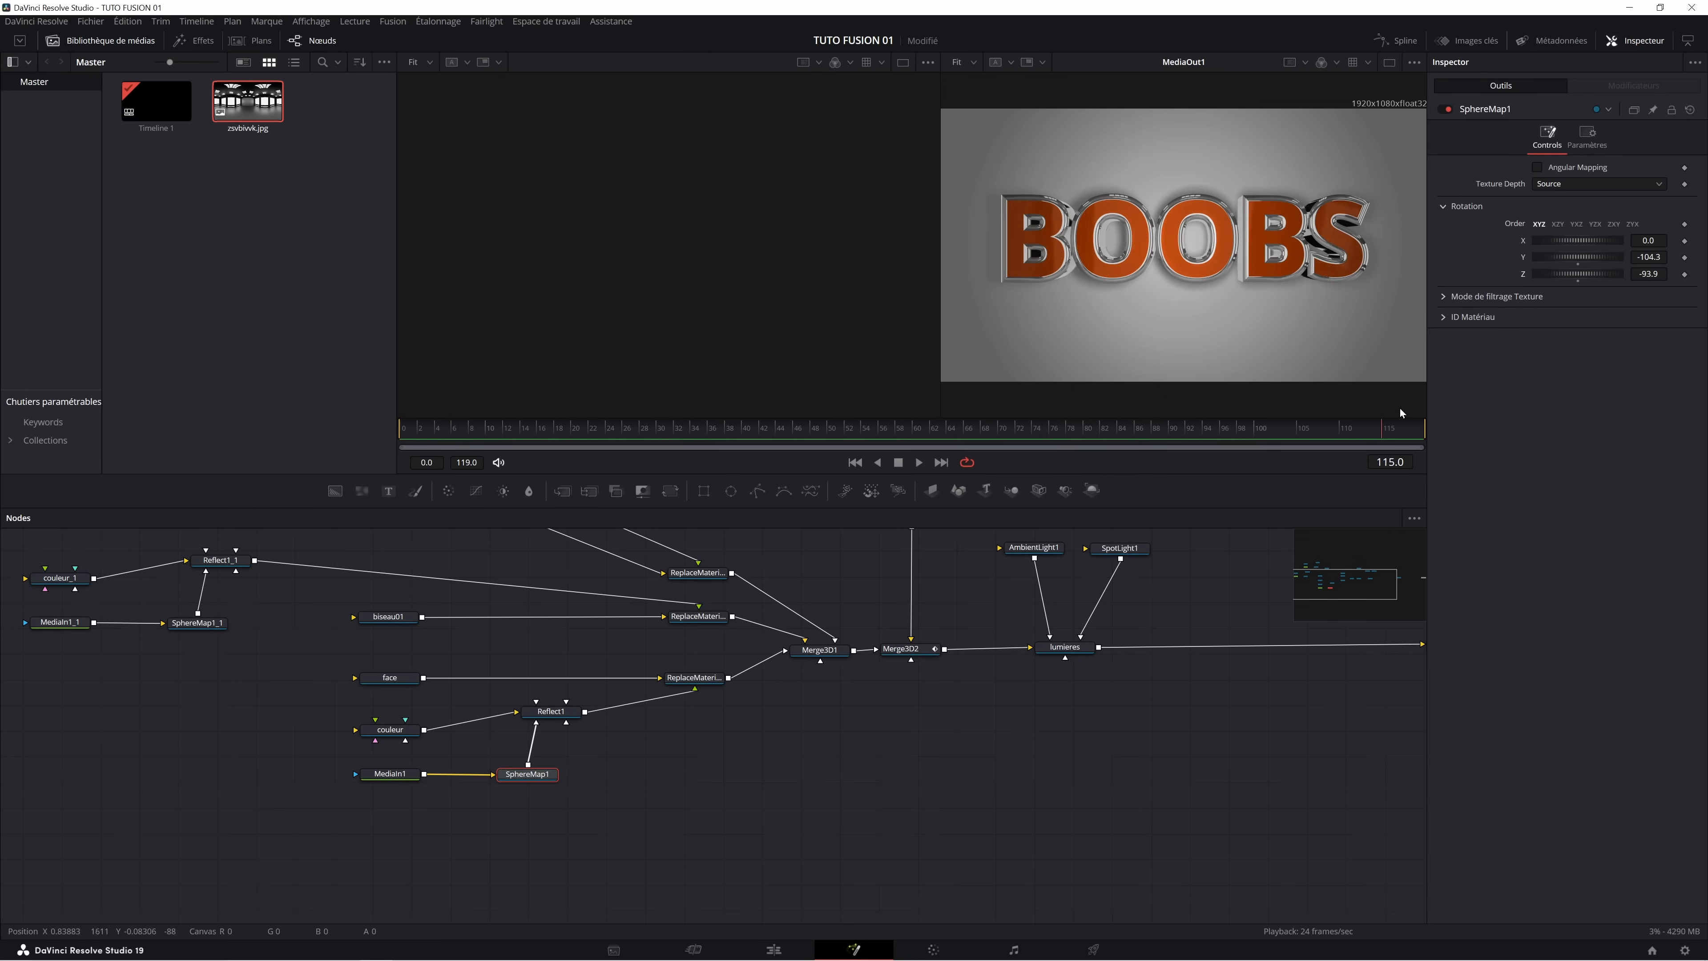
pyautogui.press('space')
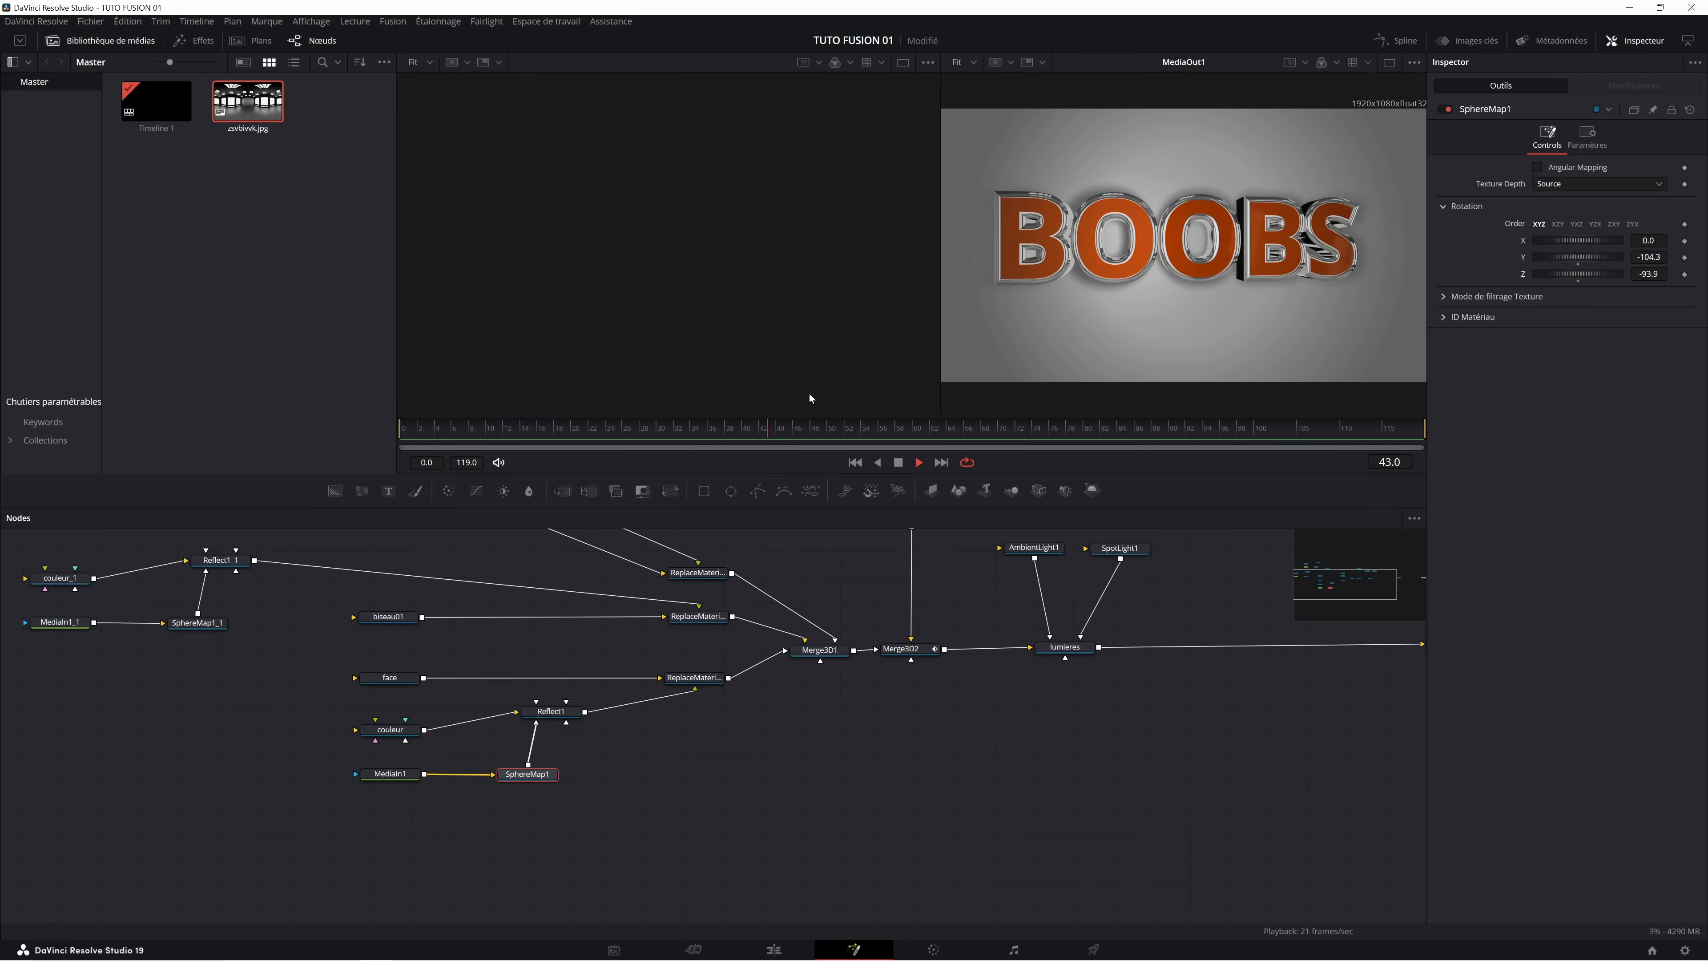
pyautogui.press('space')
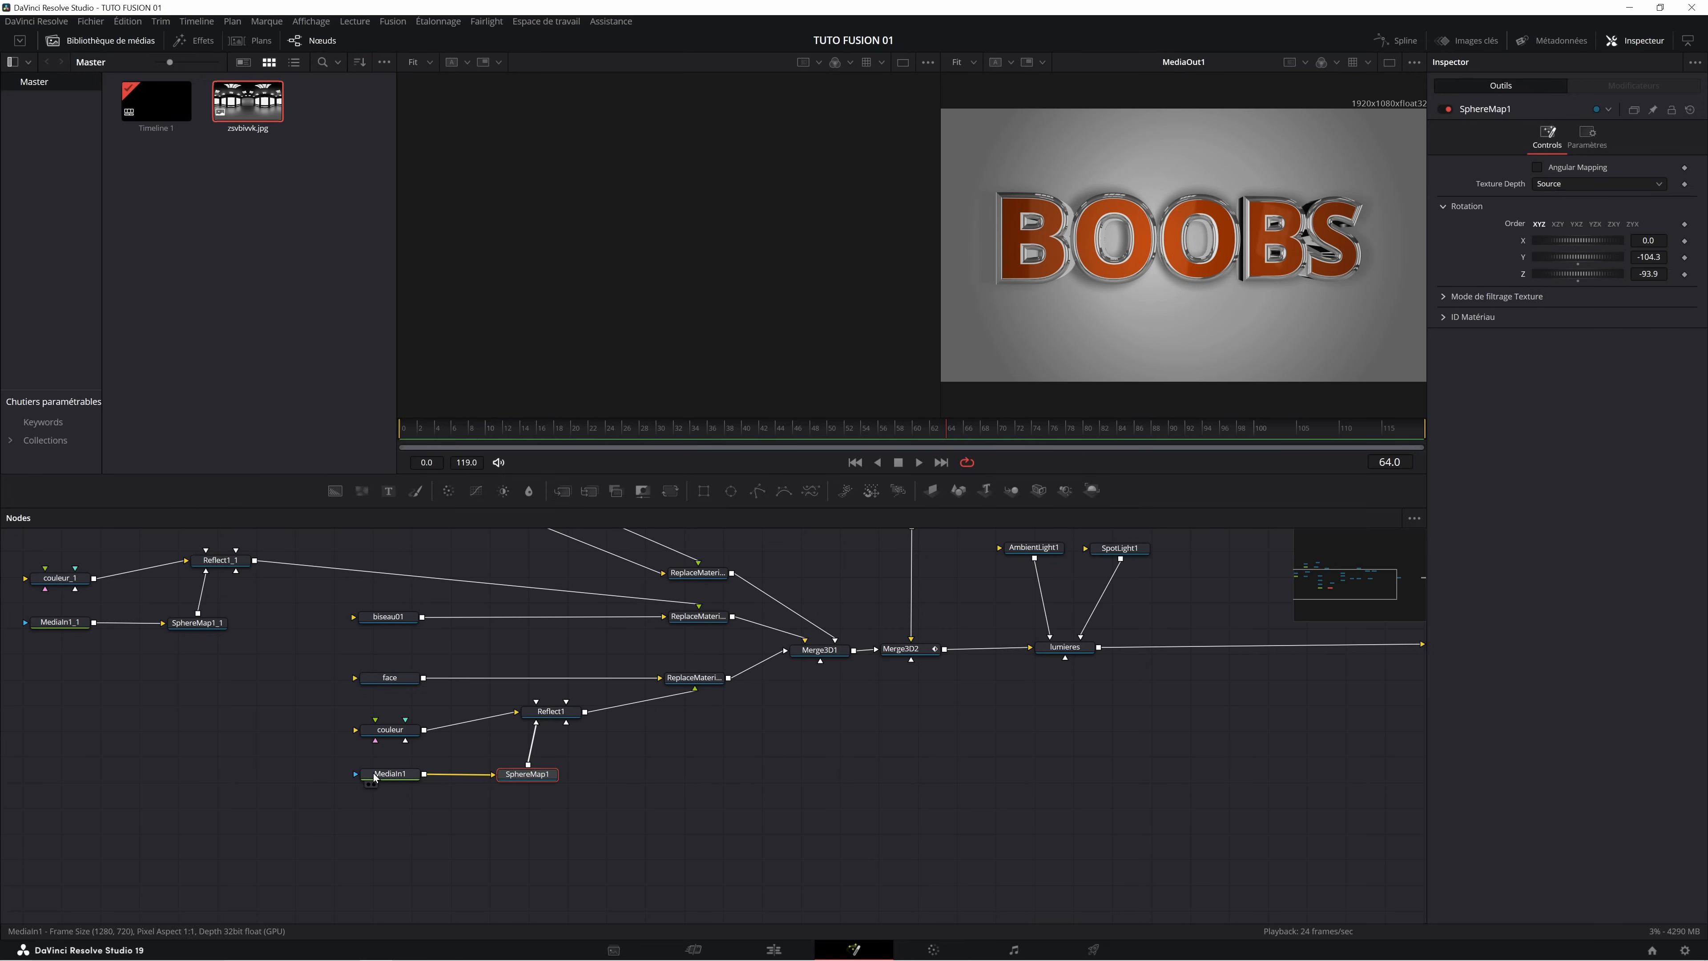
# Put the original name back as the face node's text.
pyautogui.click(390, 677)
pyautogui.write('N')
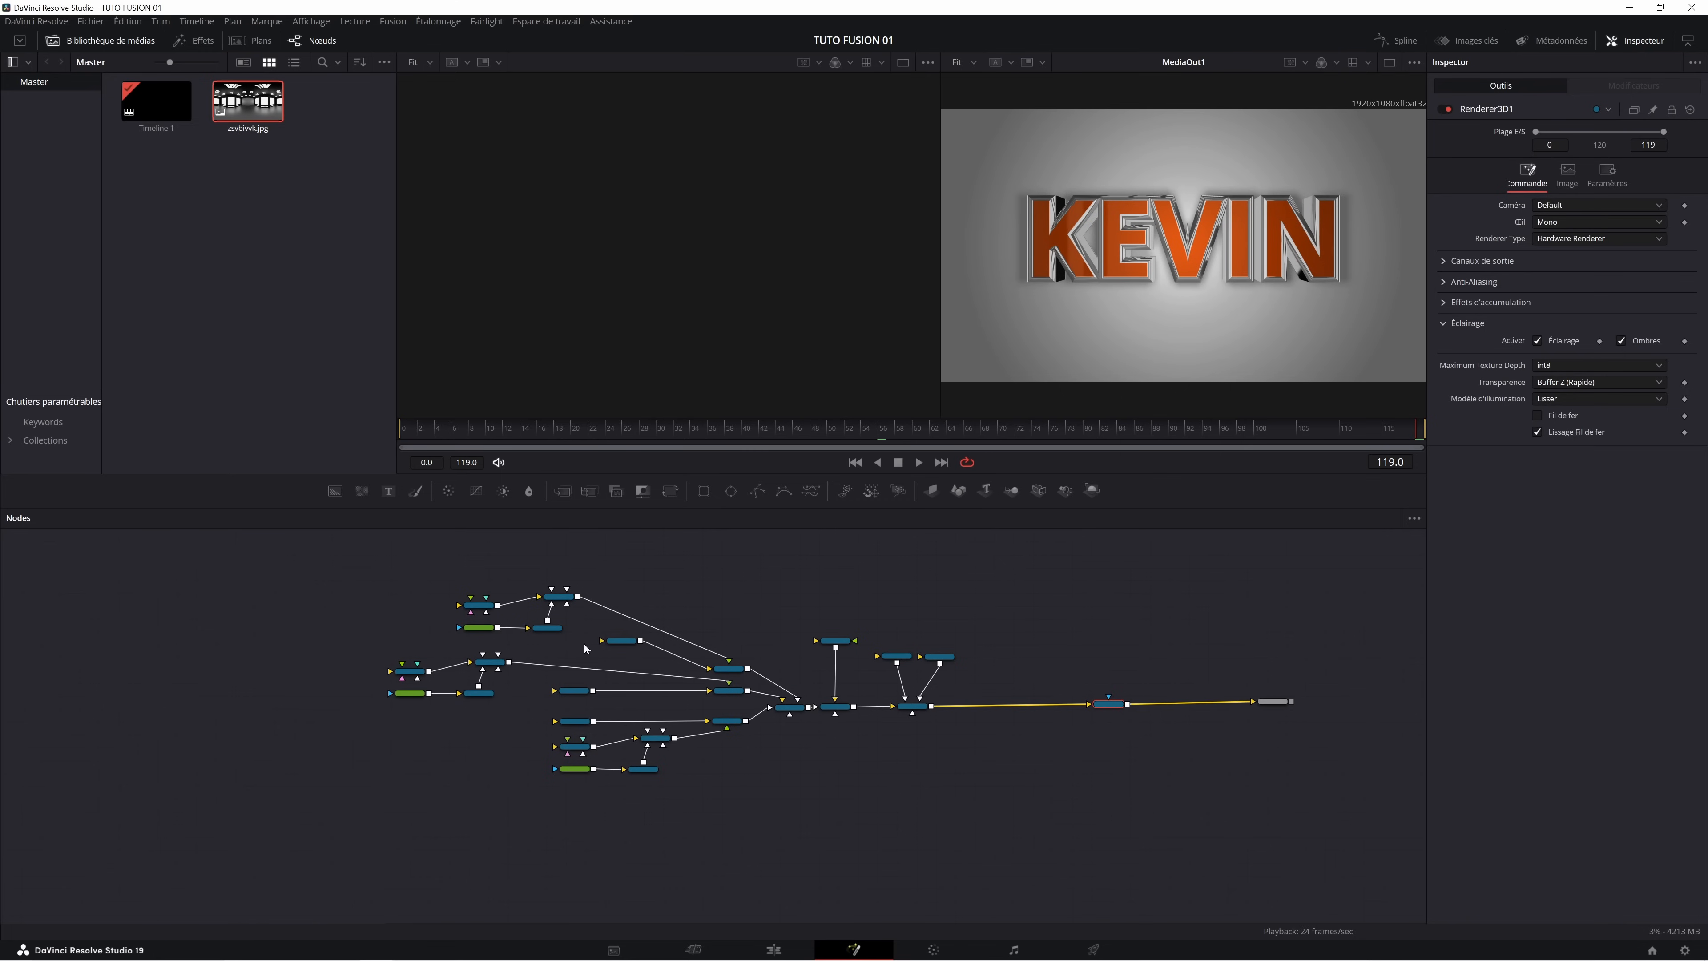
# Group the face text node with its material, reflection and ReplaceMaterial3D1 nodes, name the group facegrp, and move it clear of the bevel nodes.
pyautogui.scroll(3, 641, 846)
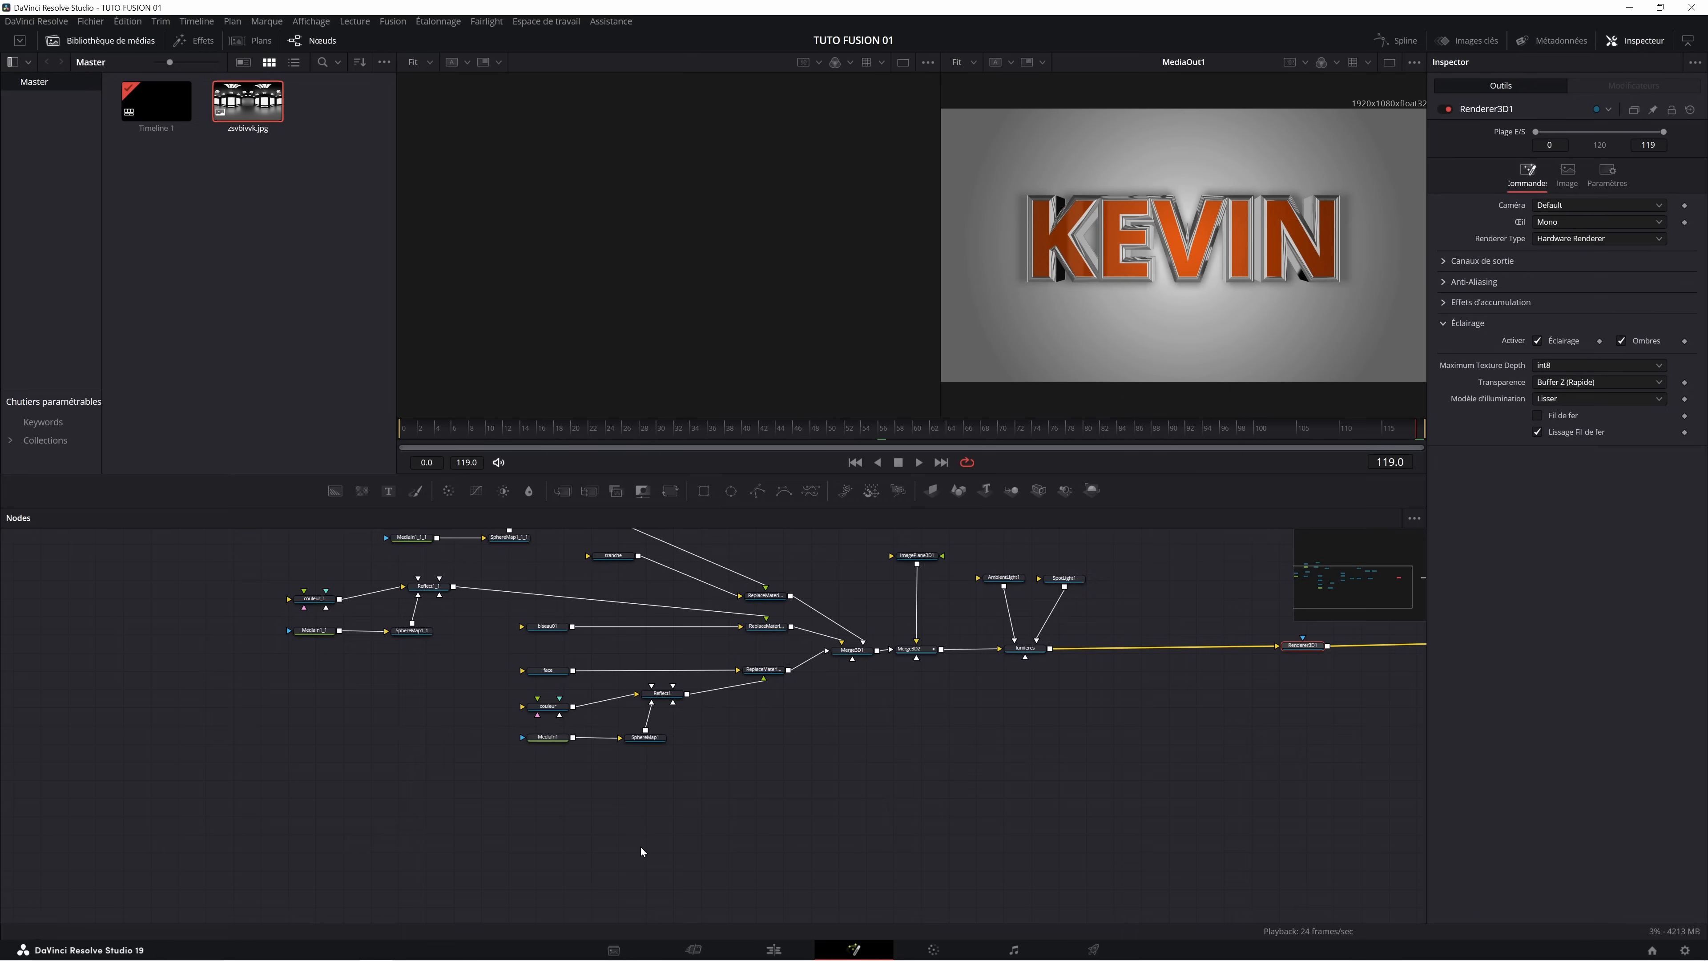
pyautogui.moveTo(635, 767); pyautogui.dragTo(866, 876)
pyautogui.moveTo(1139, 866); pyautogui.dragTo(774, 710)
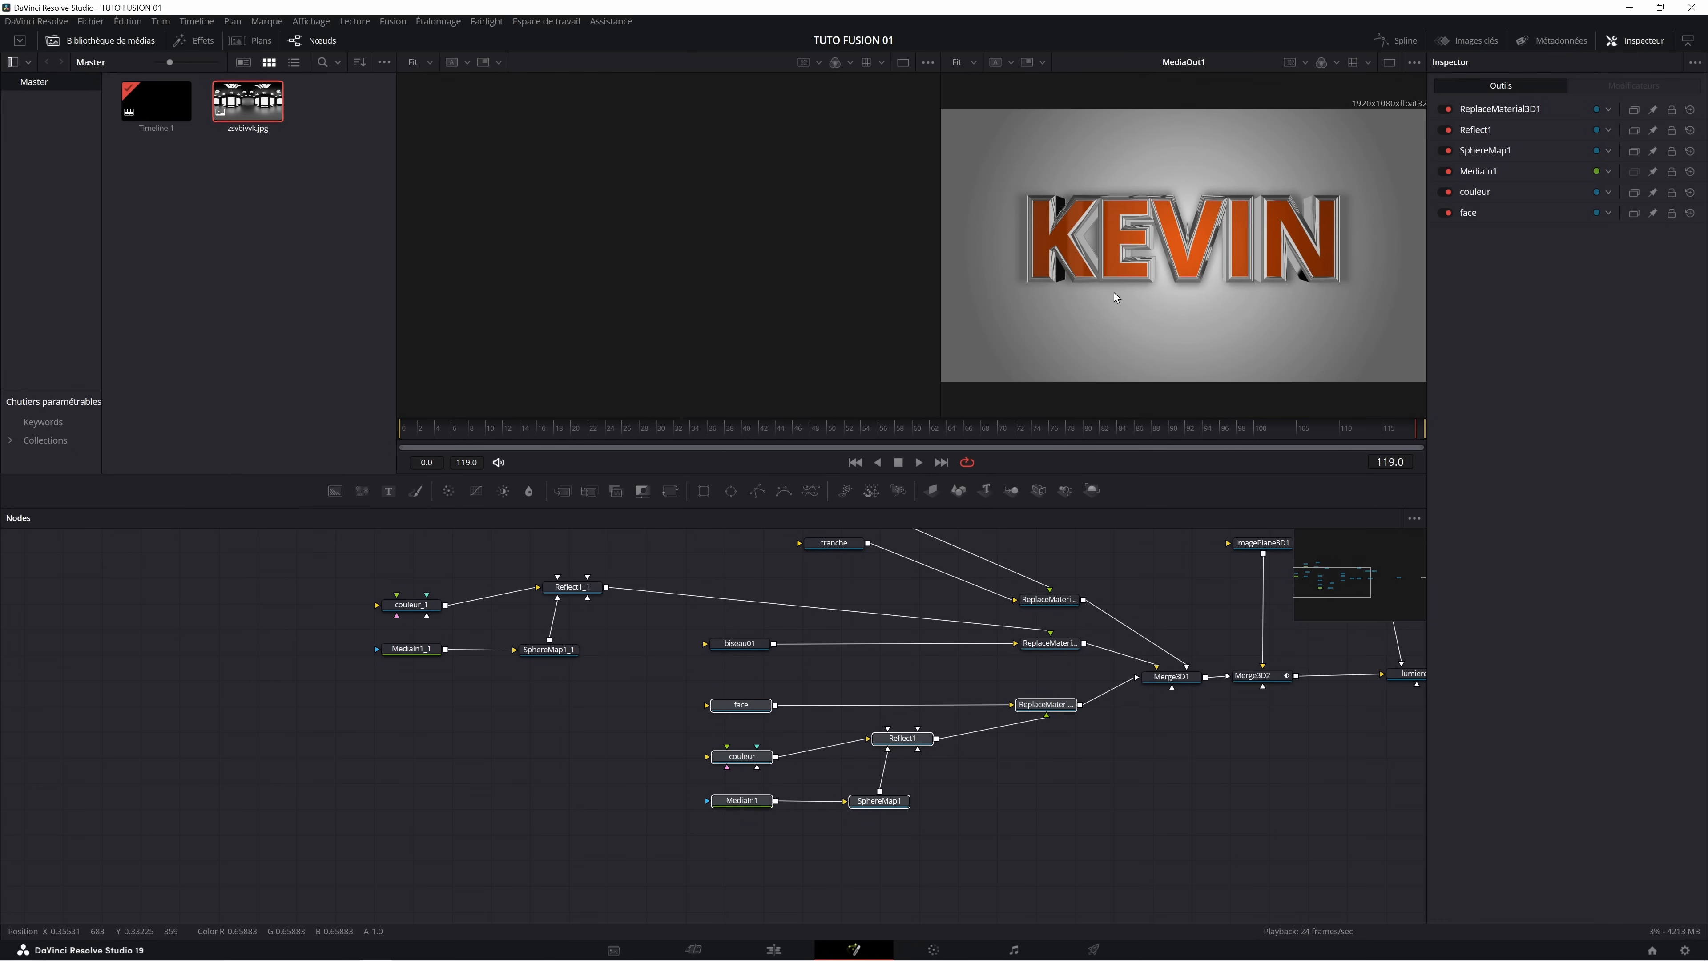
pyautogui.hotkey('ctrl', 'g')
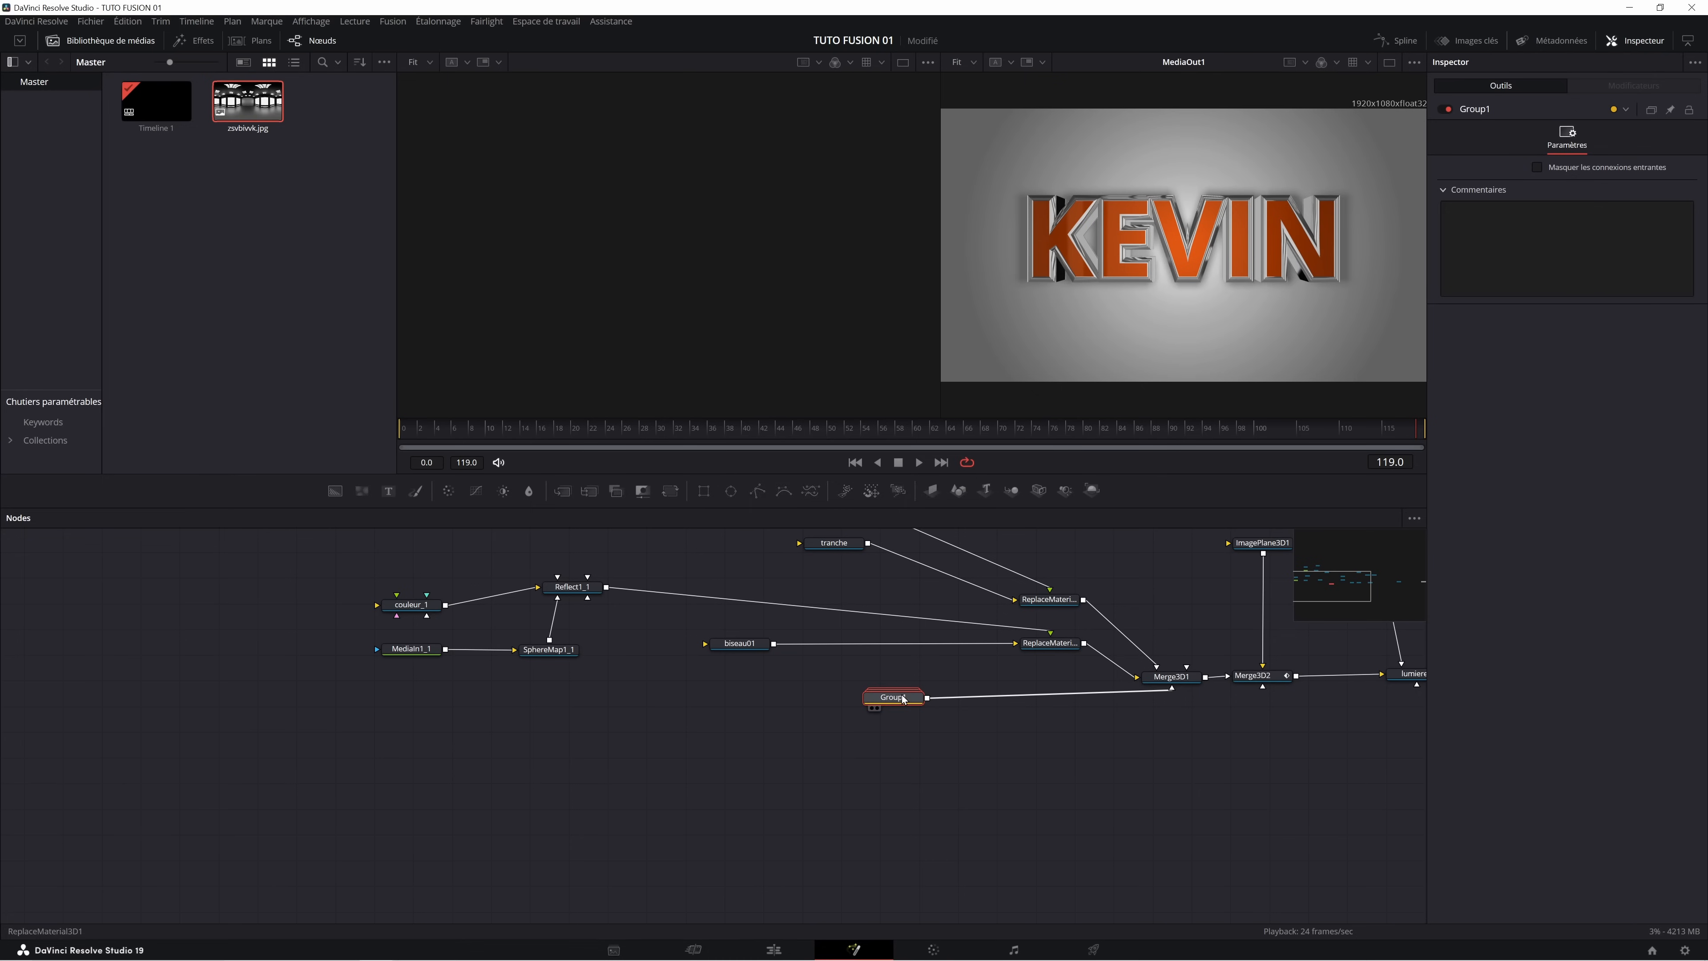
pyautogui.press('F2')
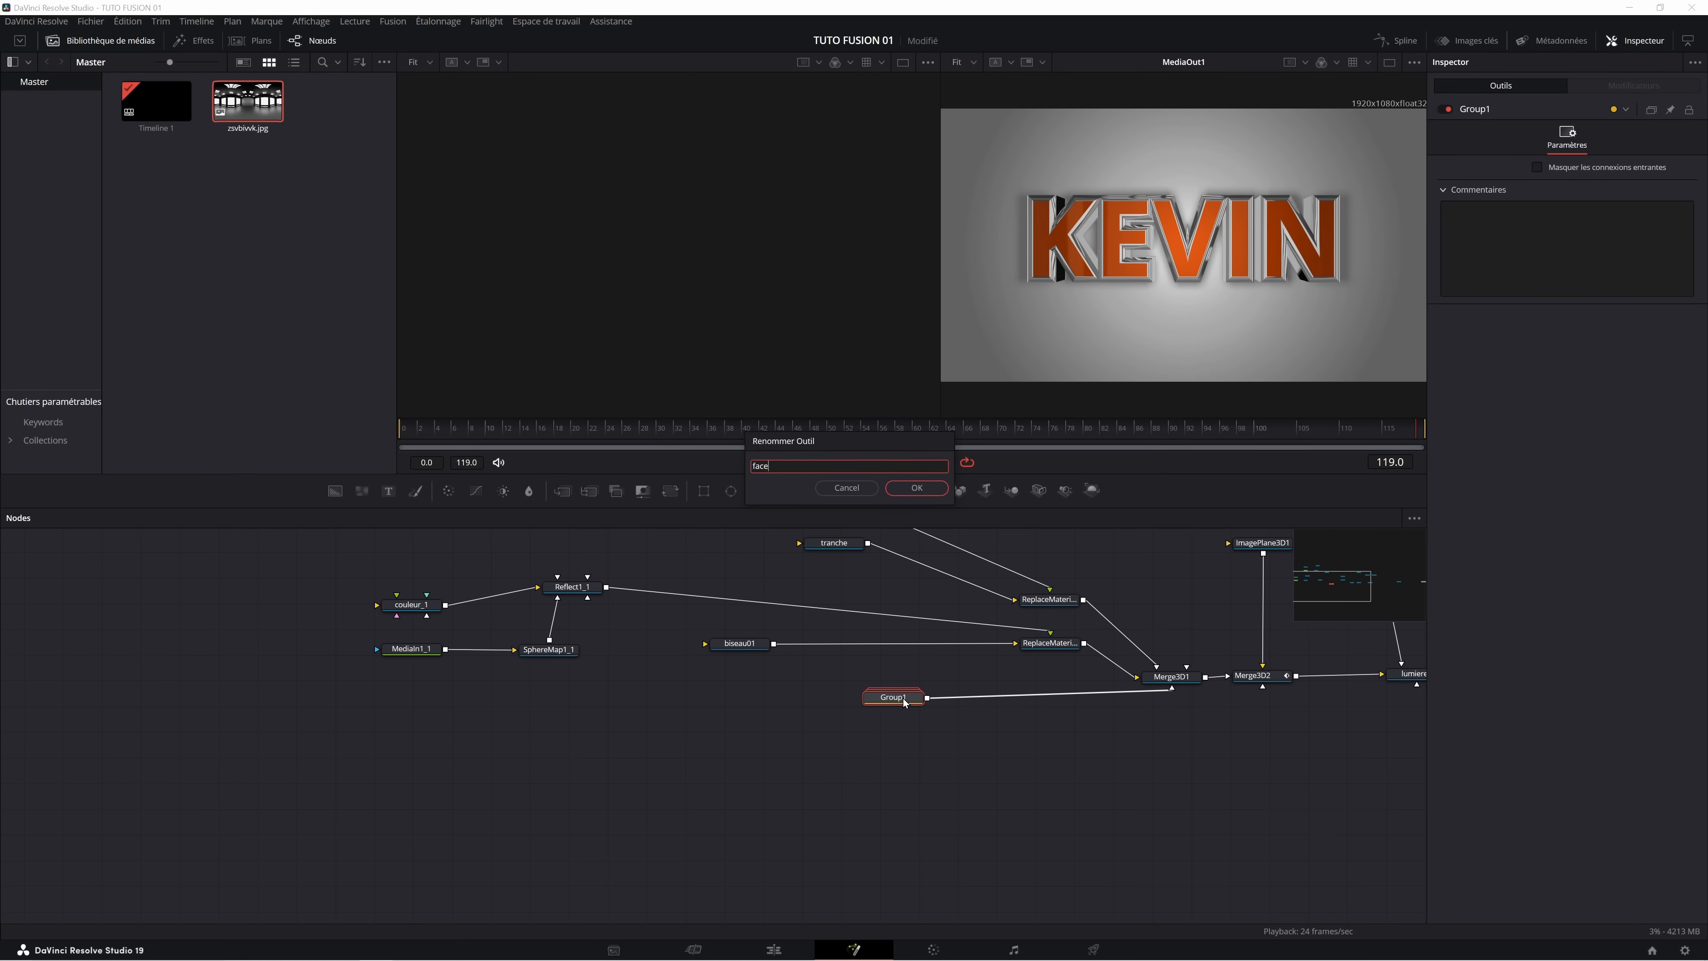
pyautogui.press('Return')
pyautogui.moveTo(903, 700); pyautogui.dragTo(812, 744)
# Group biseau01 with its colour, reflection, sphere map, media and replace-material nodes, and name the group biseauGRP.
pyautogui.moveTo(795, 704); pyautogui.dragTo(827, 757)
pyautogui.moveTo(1092, 748); pyautogui.dragTo(292, 693)
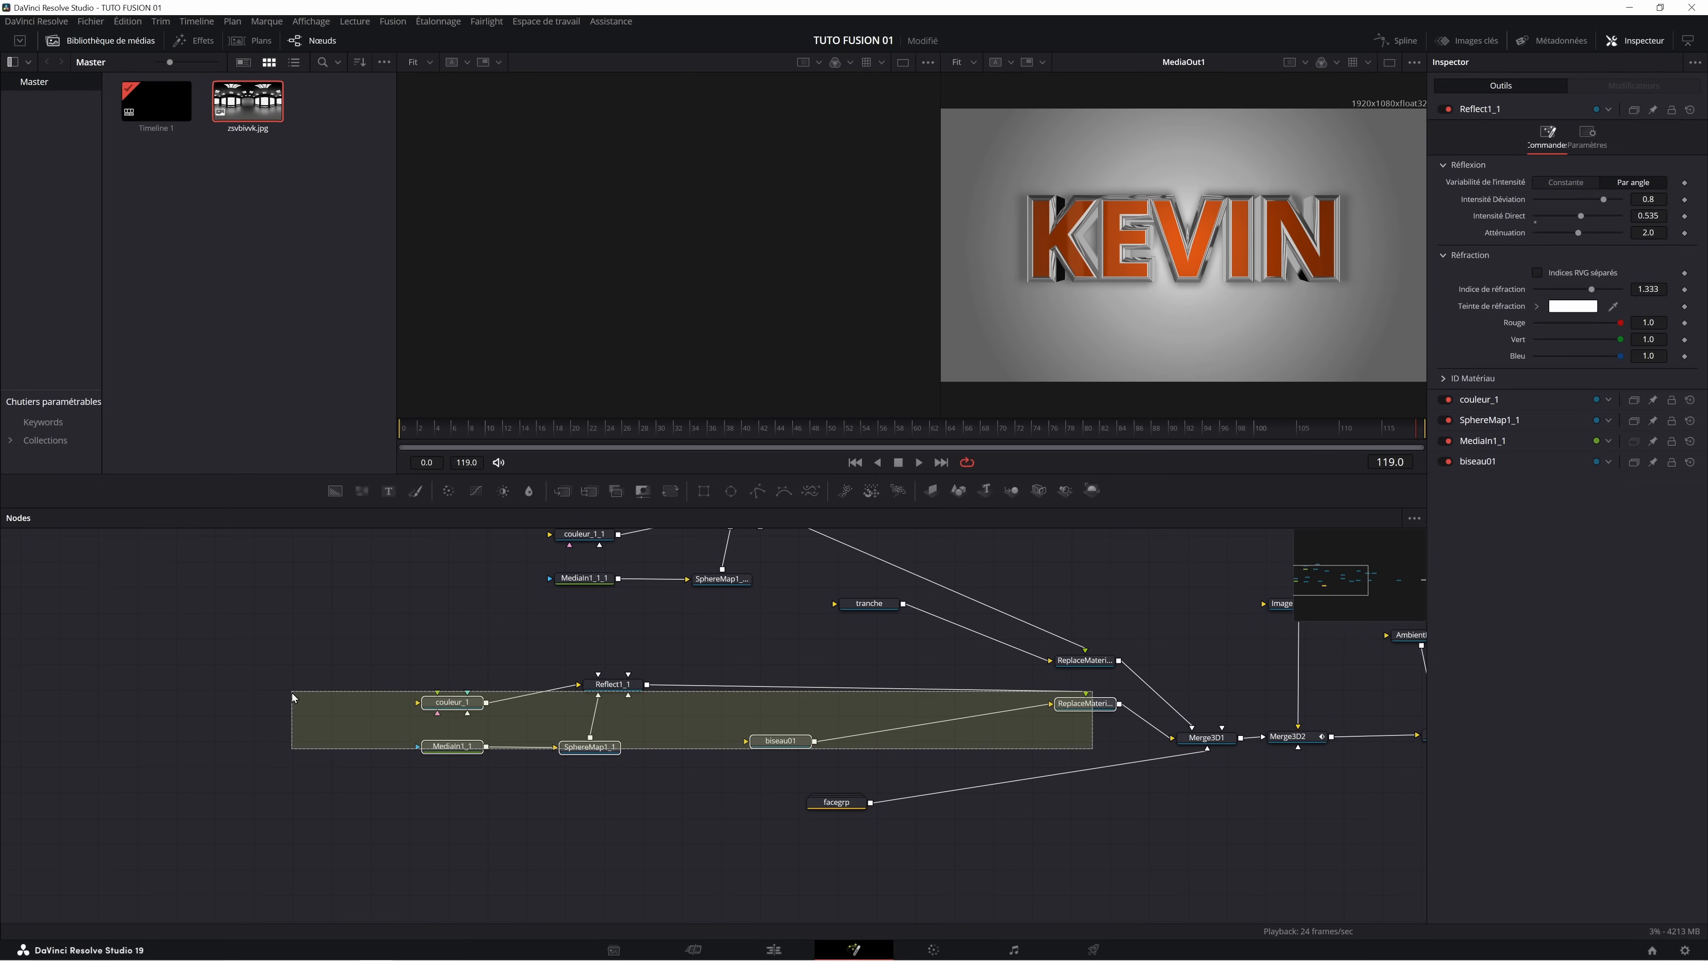
pyautogui.hotkey('ctrl', 'g')
pyautogui.press('F2')
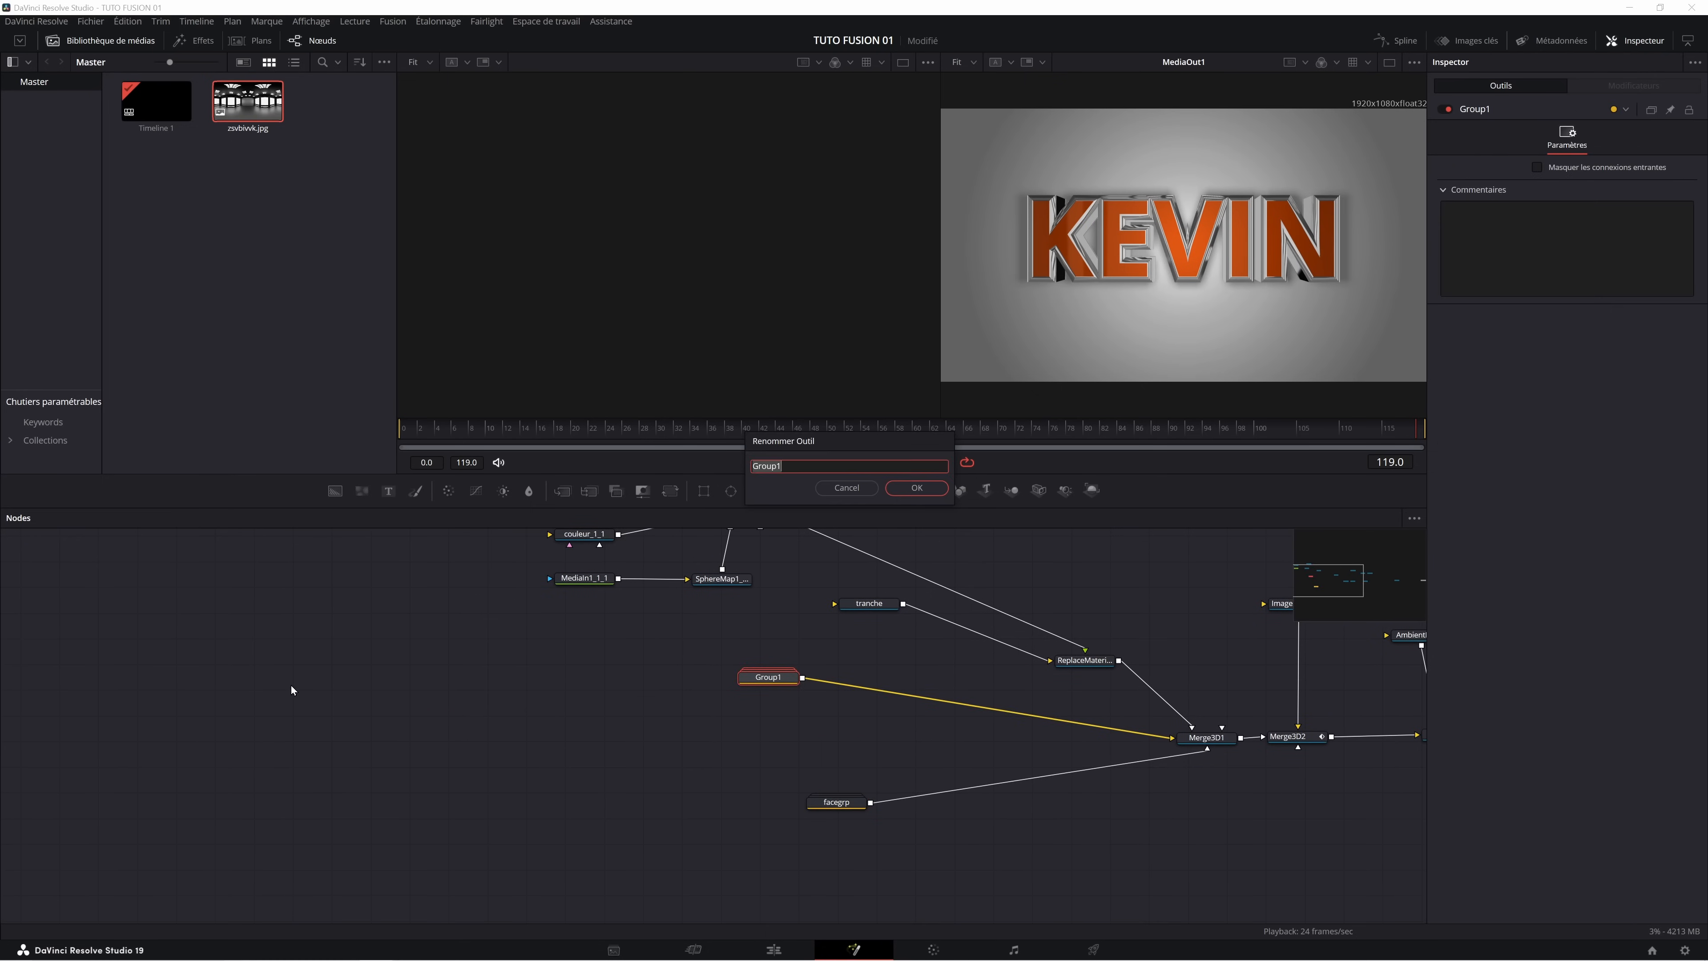
pyautogui.press('Return')
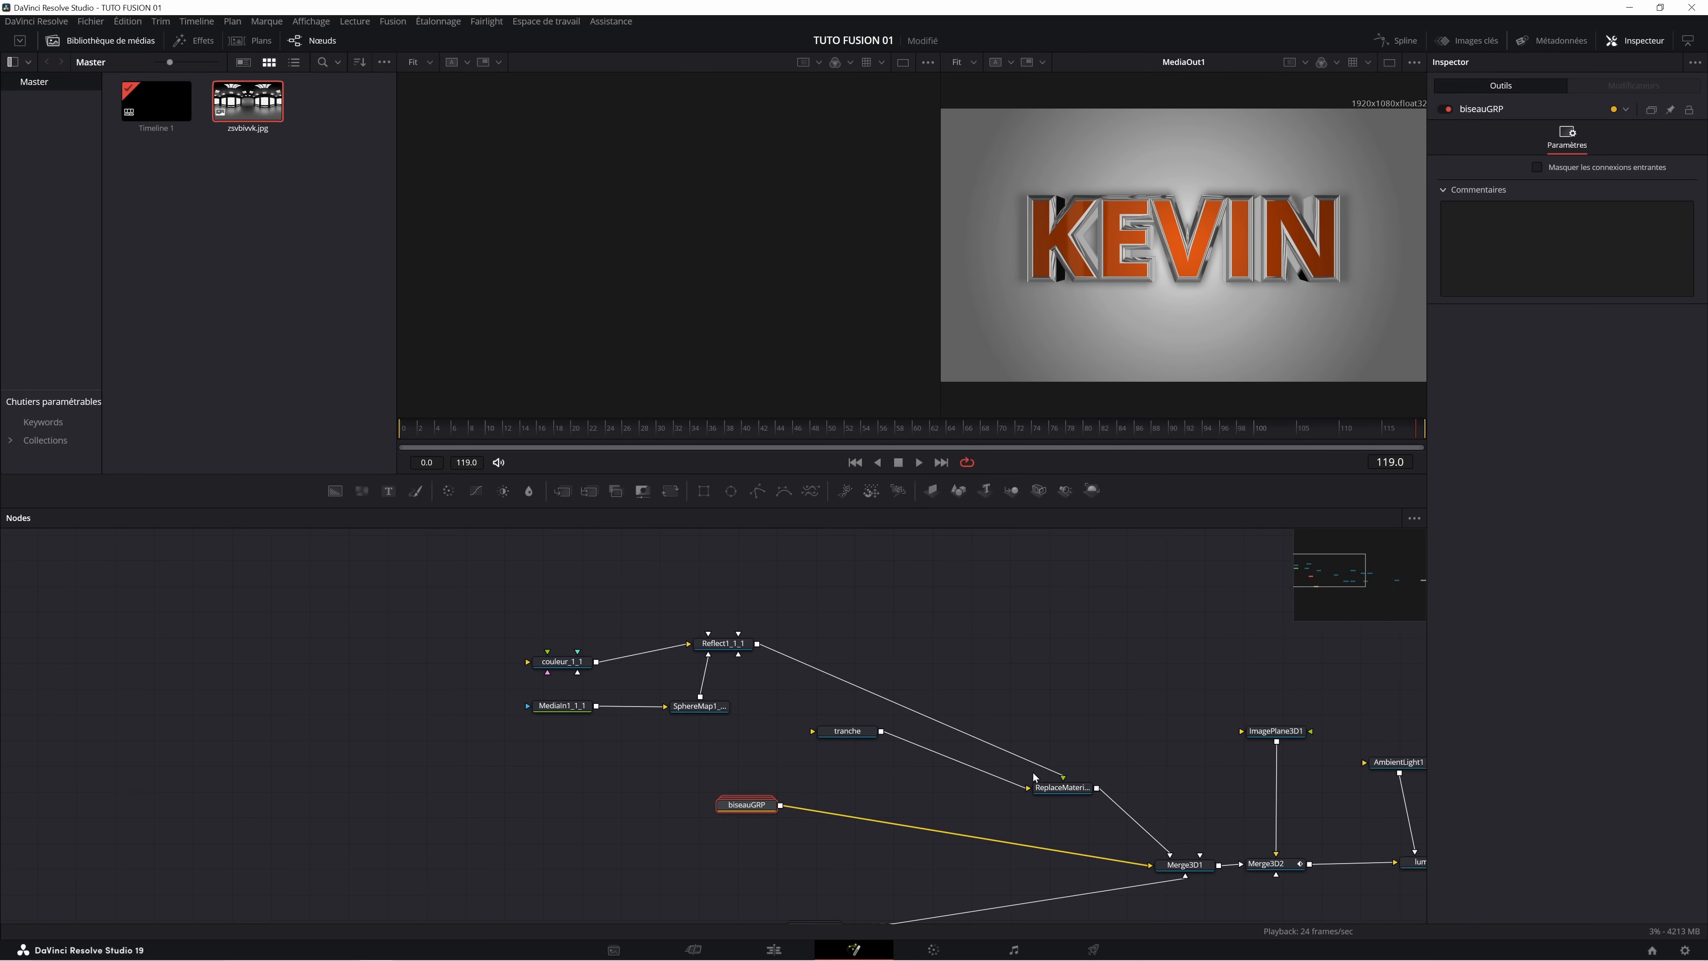
# Group the tranche text node with its material, reflection, media and replace-material nodes, and name the group trancheGRP.
pyautogui.moveTo(1040, 784); pyautogui.dragTo(1037, 689)
pyautogui.moveTo(1079, 782); pyautogui.dragTo(525, 595)
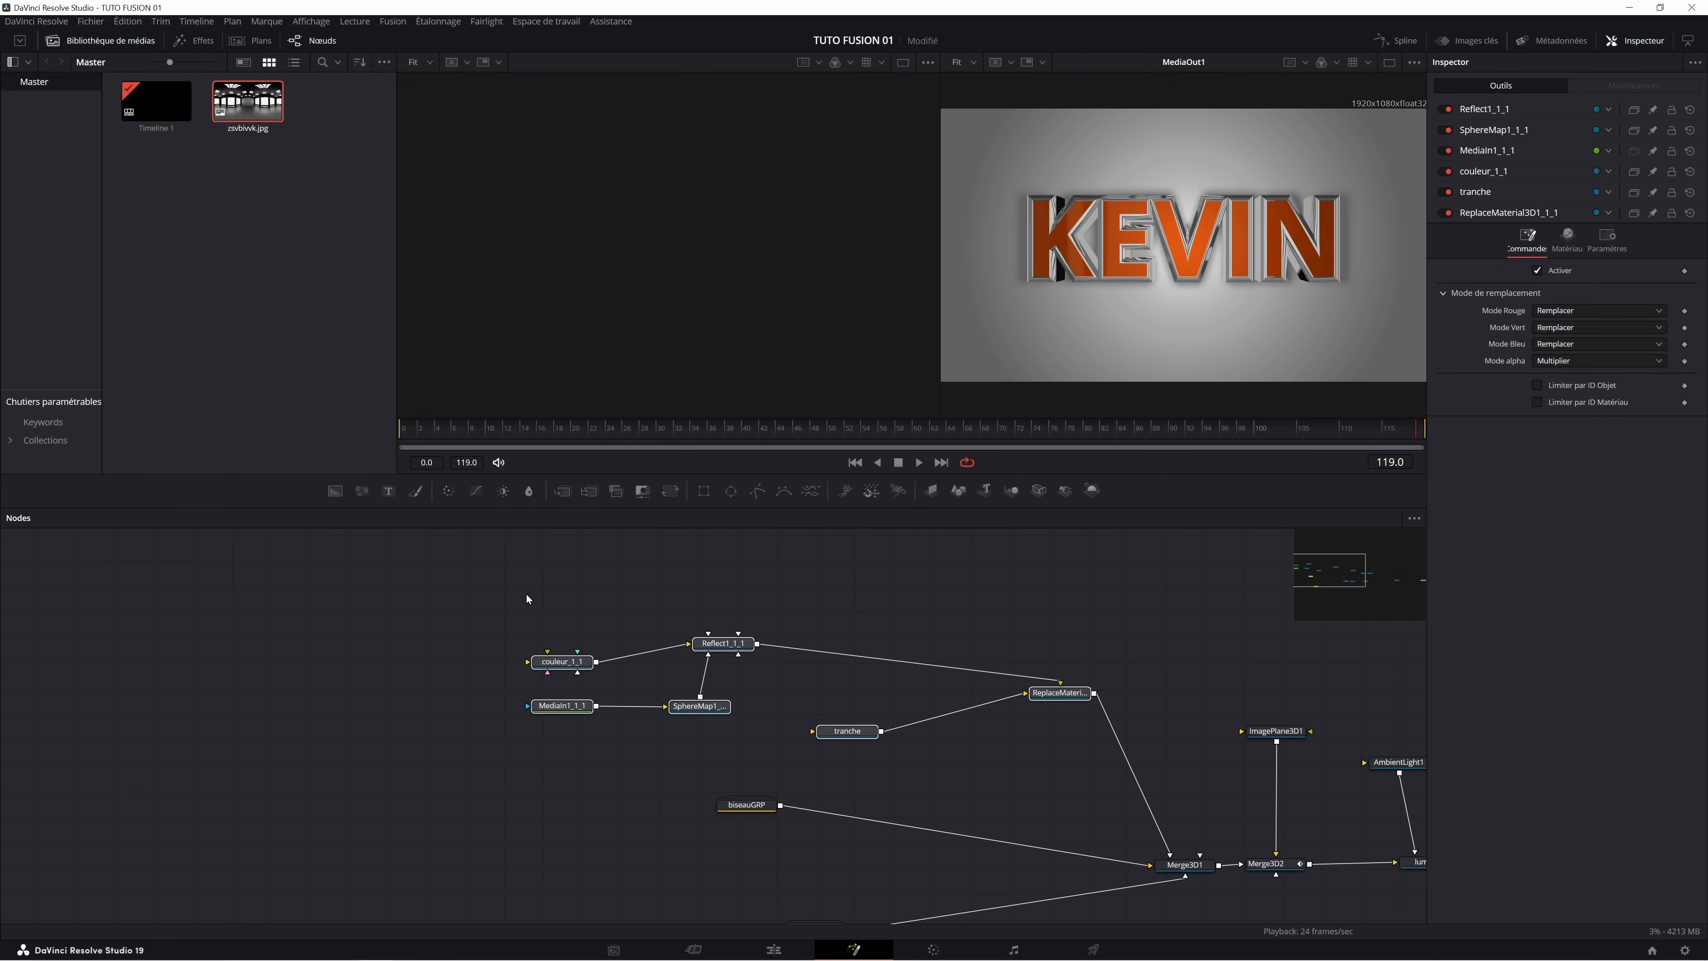
pyautogui.hotkey('ctrl', 'g')
pyautogui.press('F2')
pyautogui.write('trancheGRP')
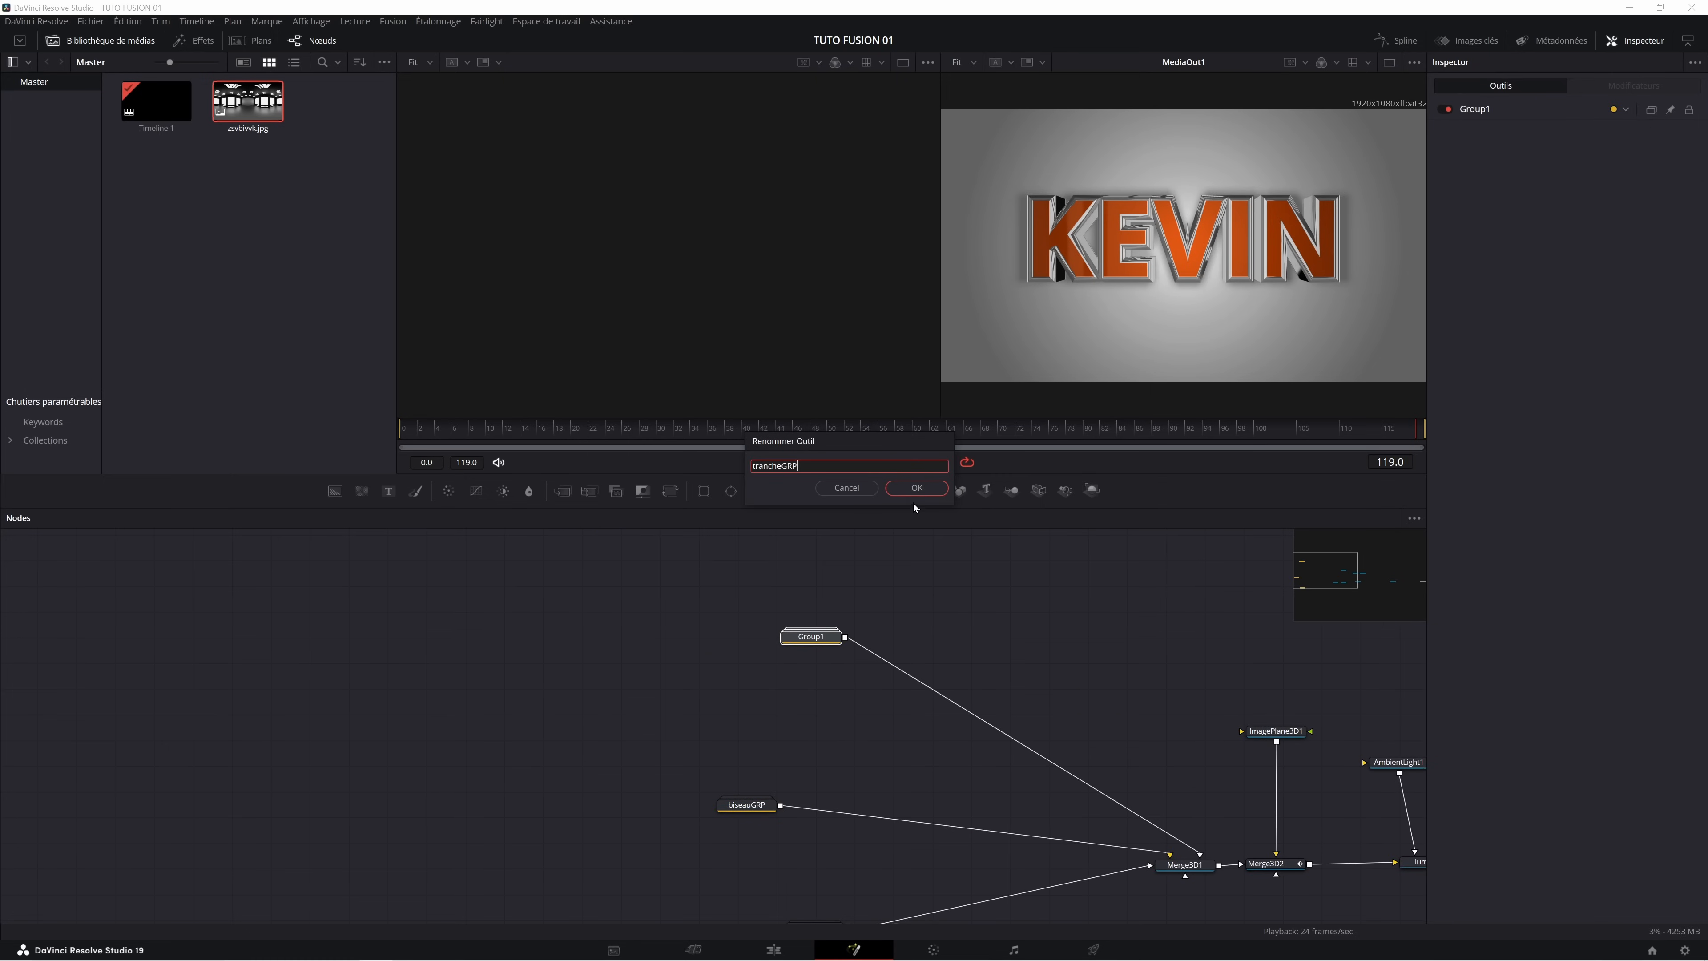
pyautogui.click(916, 489)
# Expand the facegrp group to examine the nodes inside it, and collapse it again.
pyautogui.scroll(2, 489, 661)
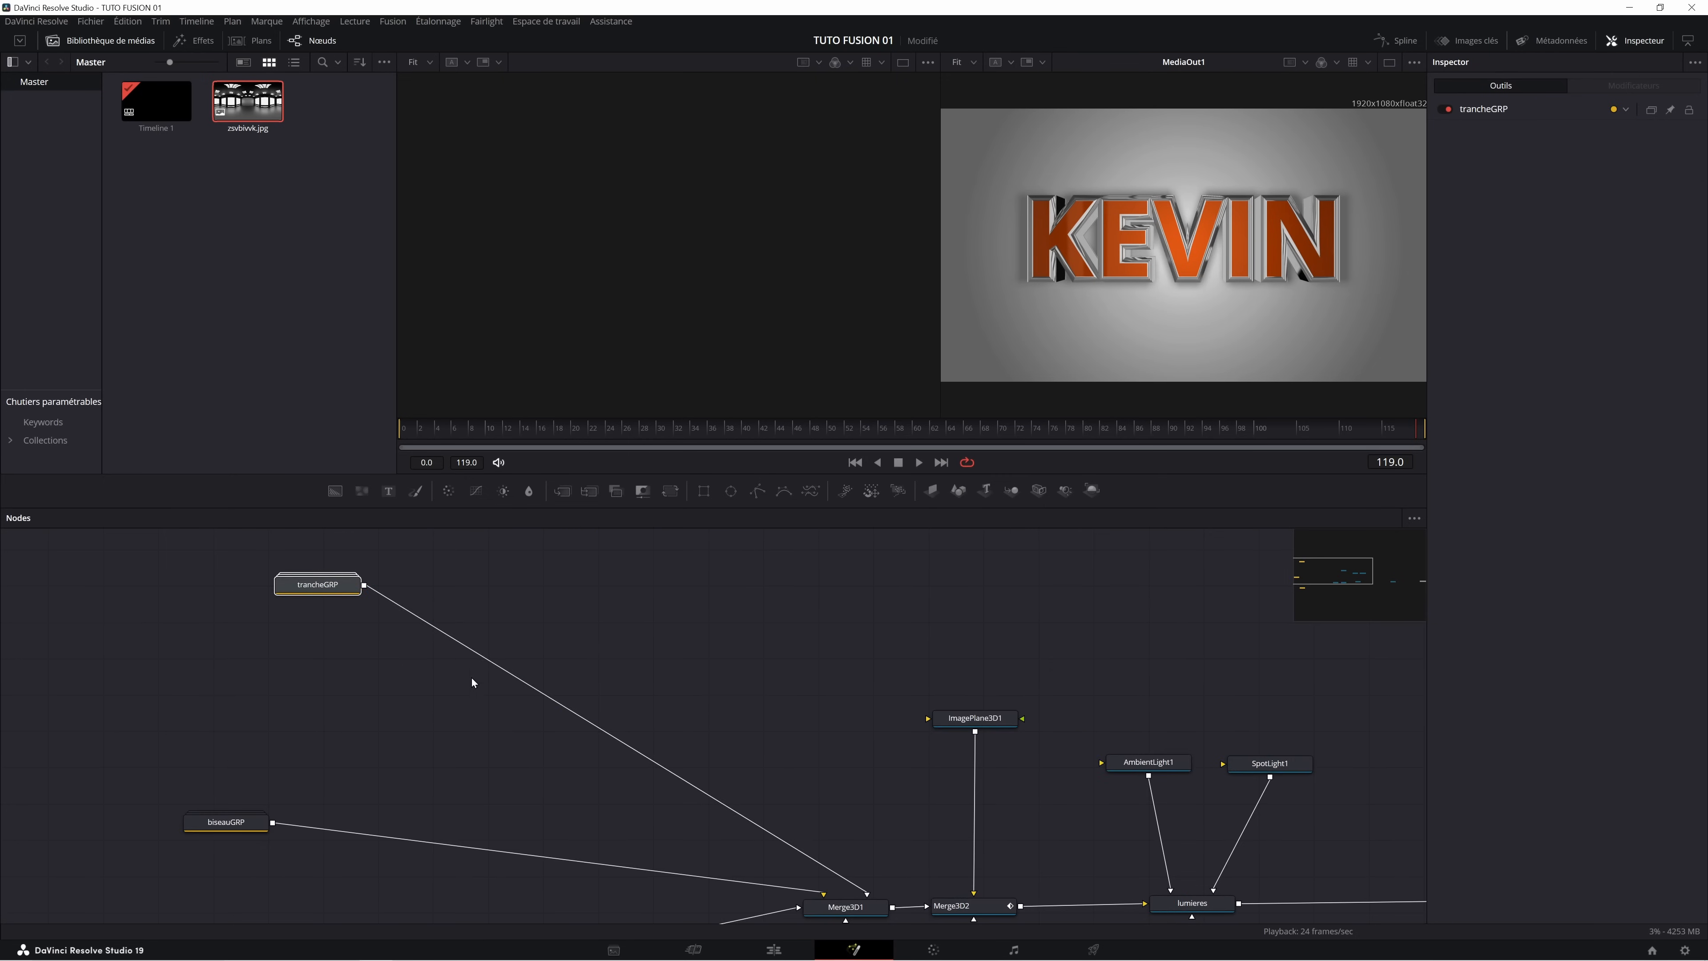
pyautogui.moveTo(440, 723); pyautogui.dragTo(730, 466)
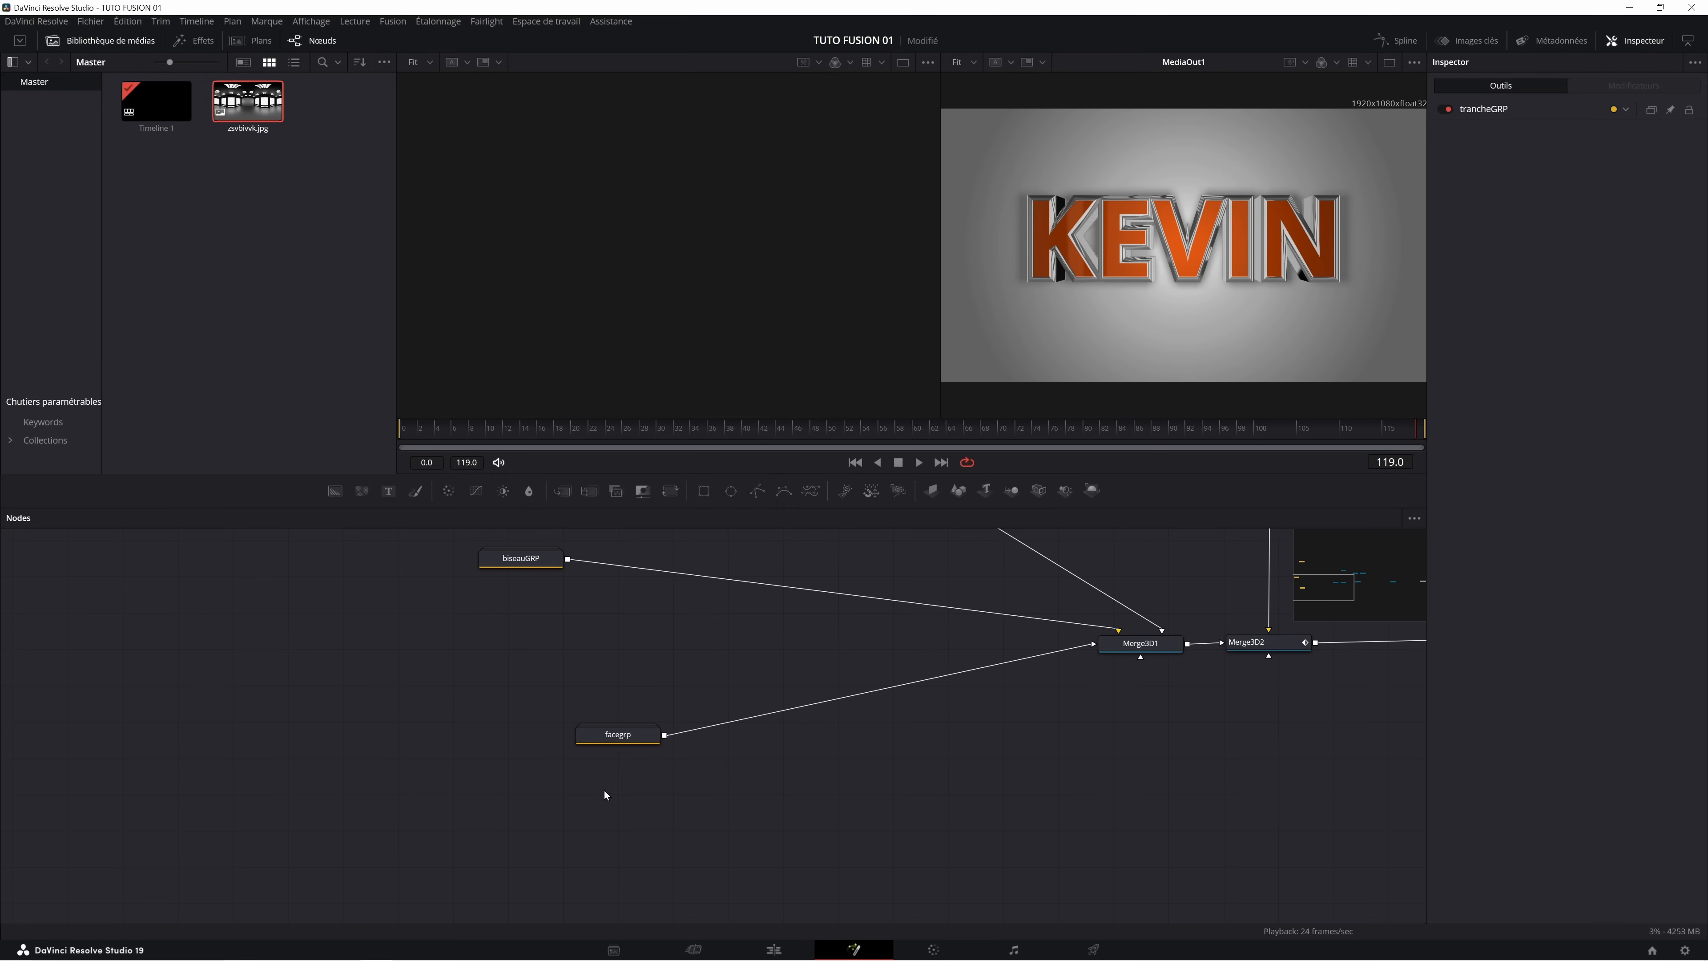
pyautogui.click(613, 739)
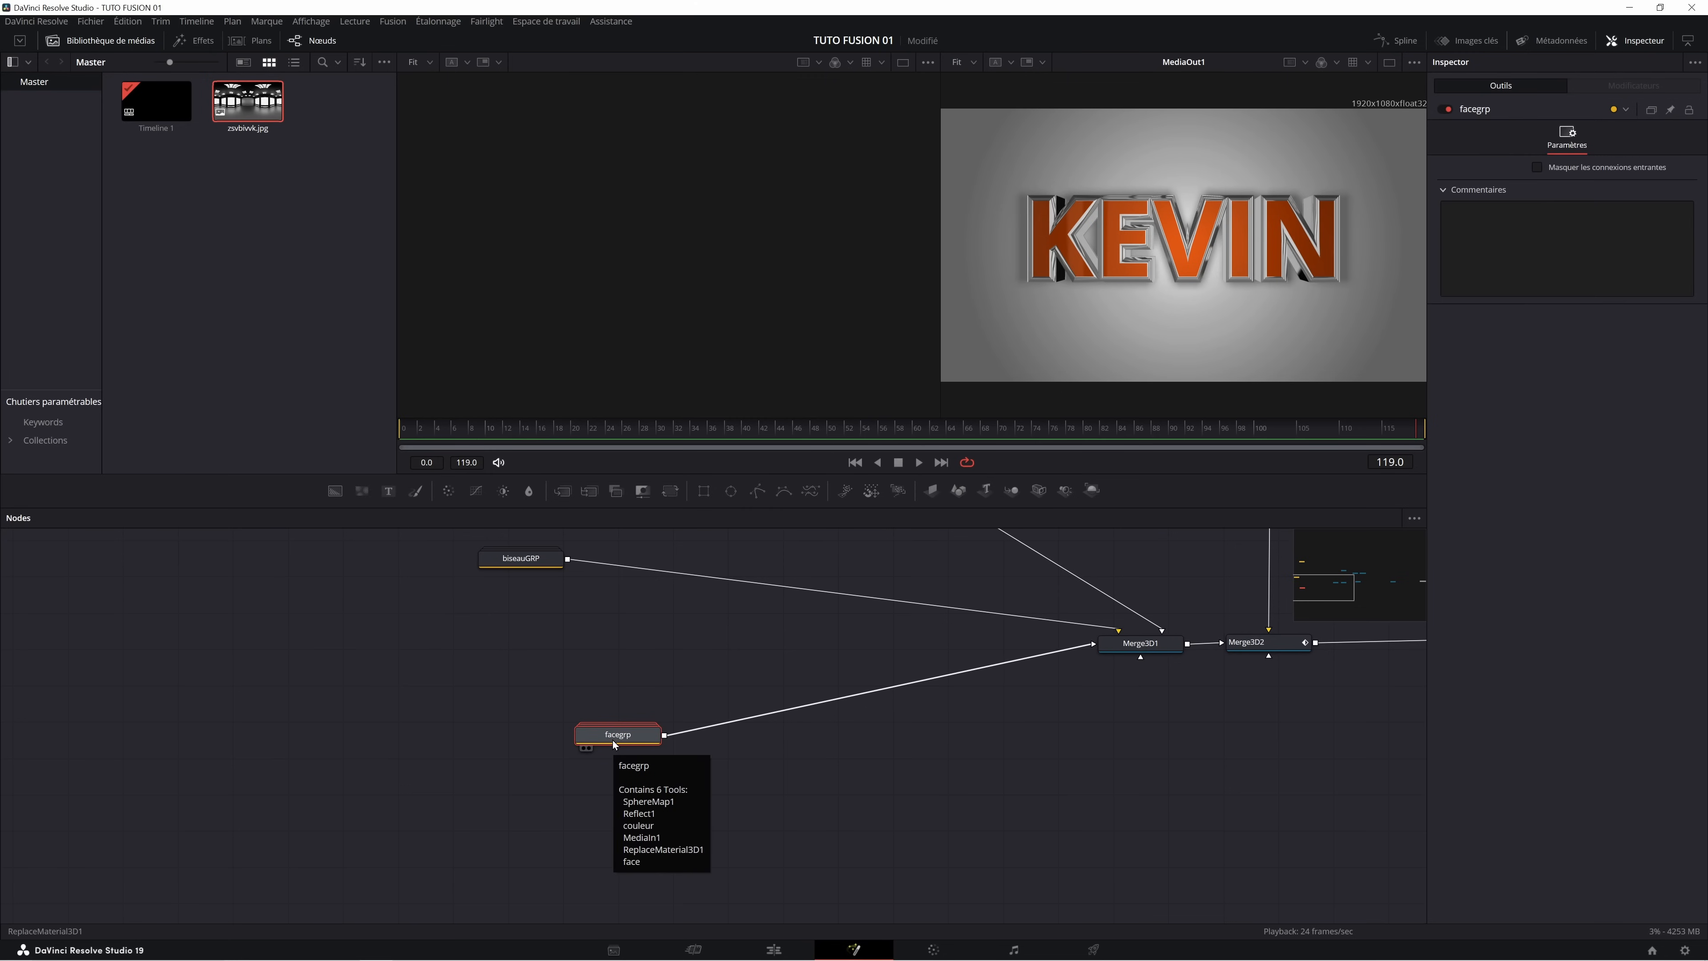
pyautogui.doubleClick(613, 740)
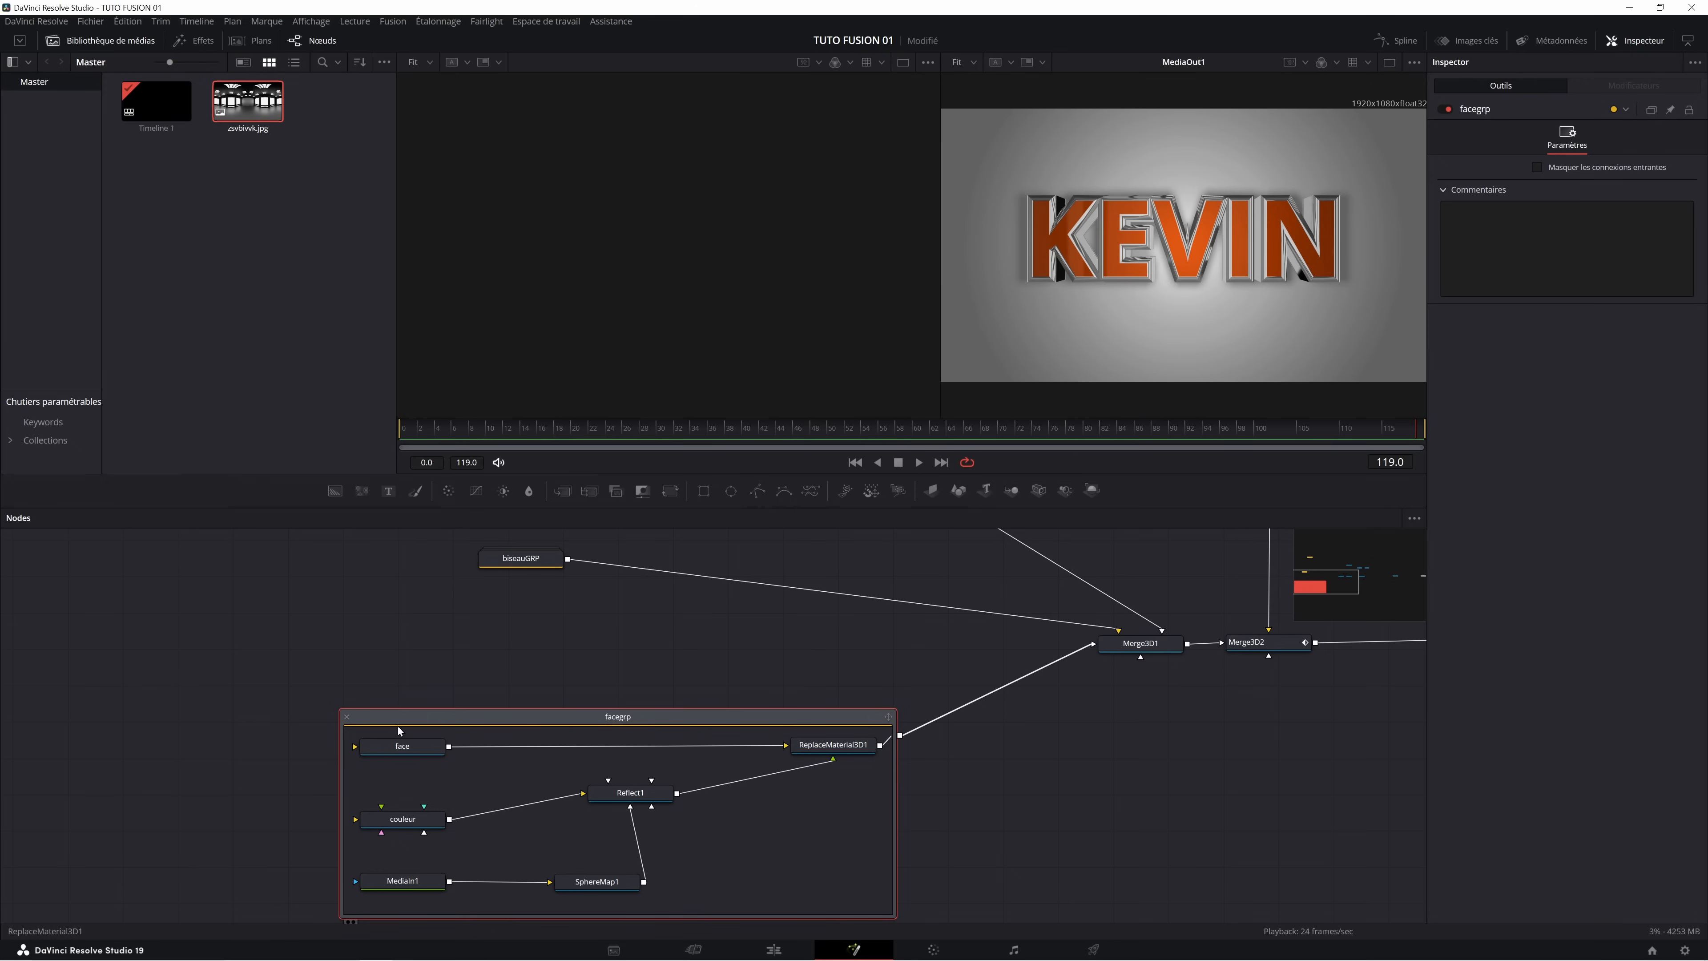
pyautogui.click(346, 718)
pyautogui.moveTo(640, 751); pyautogui.dragTo(912, 789)
pyautogui.scroll(4, 477, 633)
pyautogui.scroll(-1, 498, 663)
pyautogui.moveTo(419, 722); pyautogui.dragTo(522, 838)
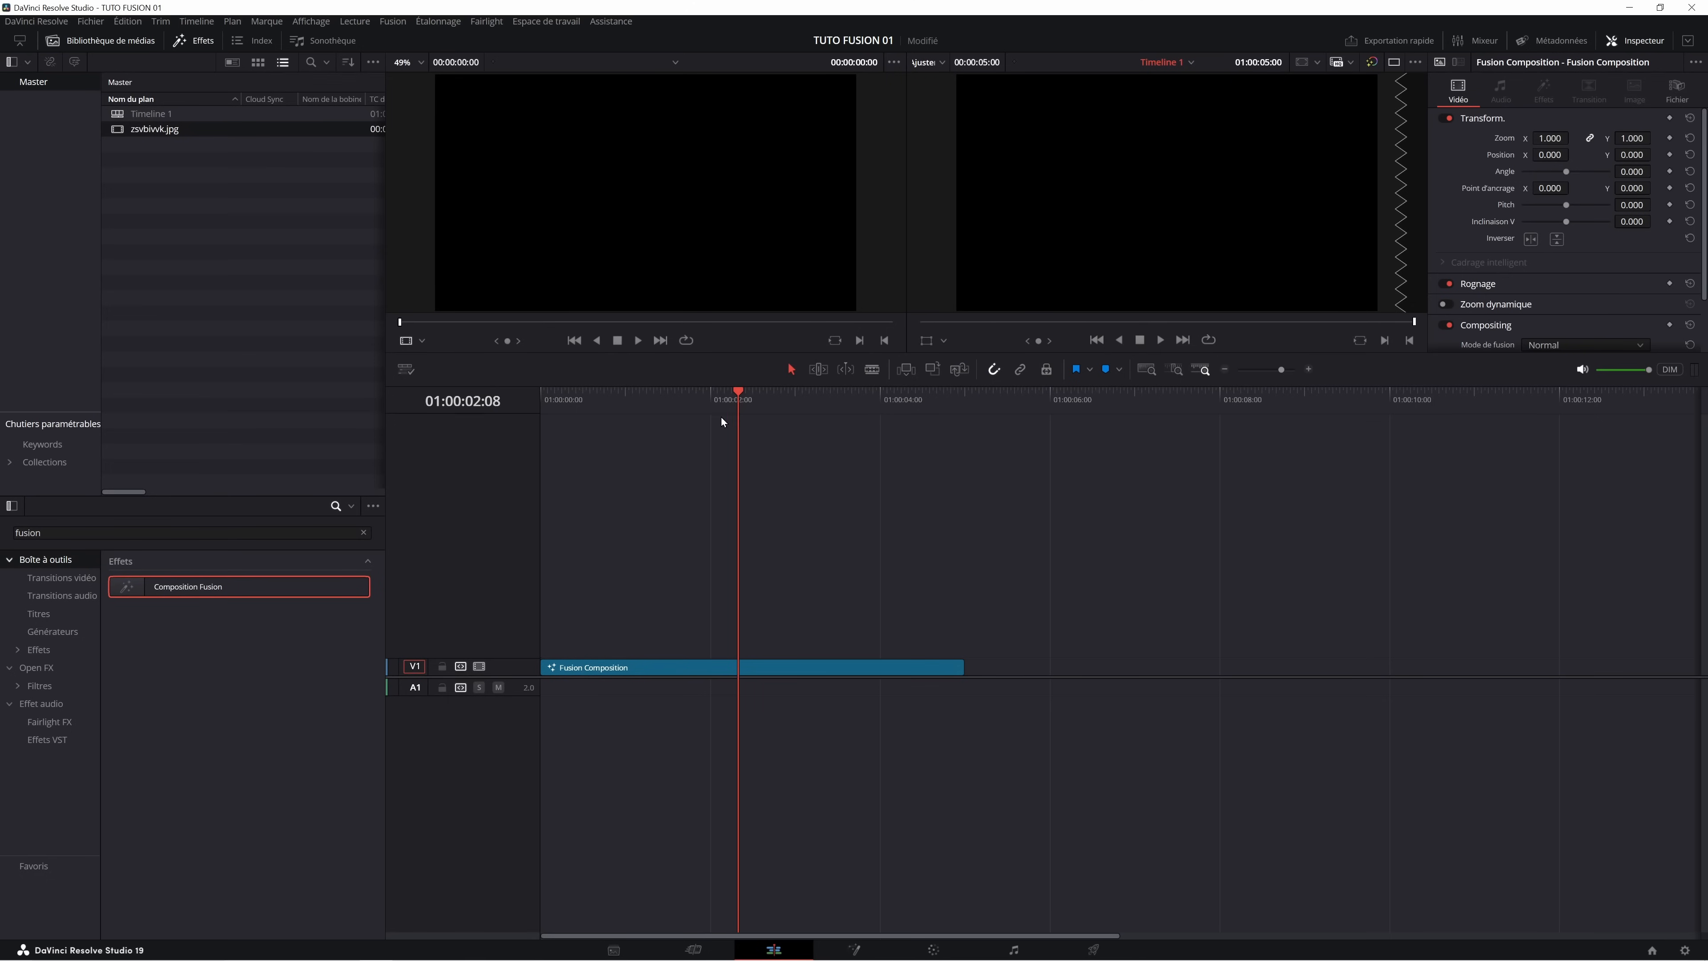
# Play the Fusion composition clip from its start in the edit timeline.
pyautogui.moveTo(697, 405); pyautogui.dragTo(489, 439)
pyautogui.press('space')
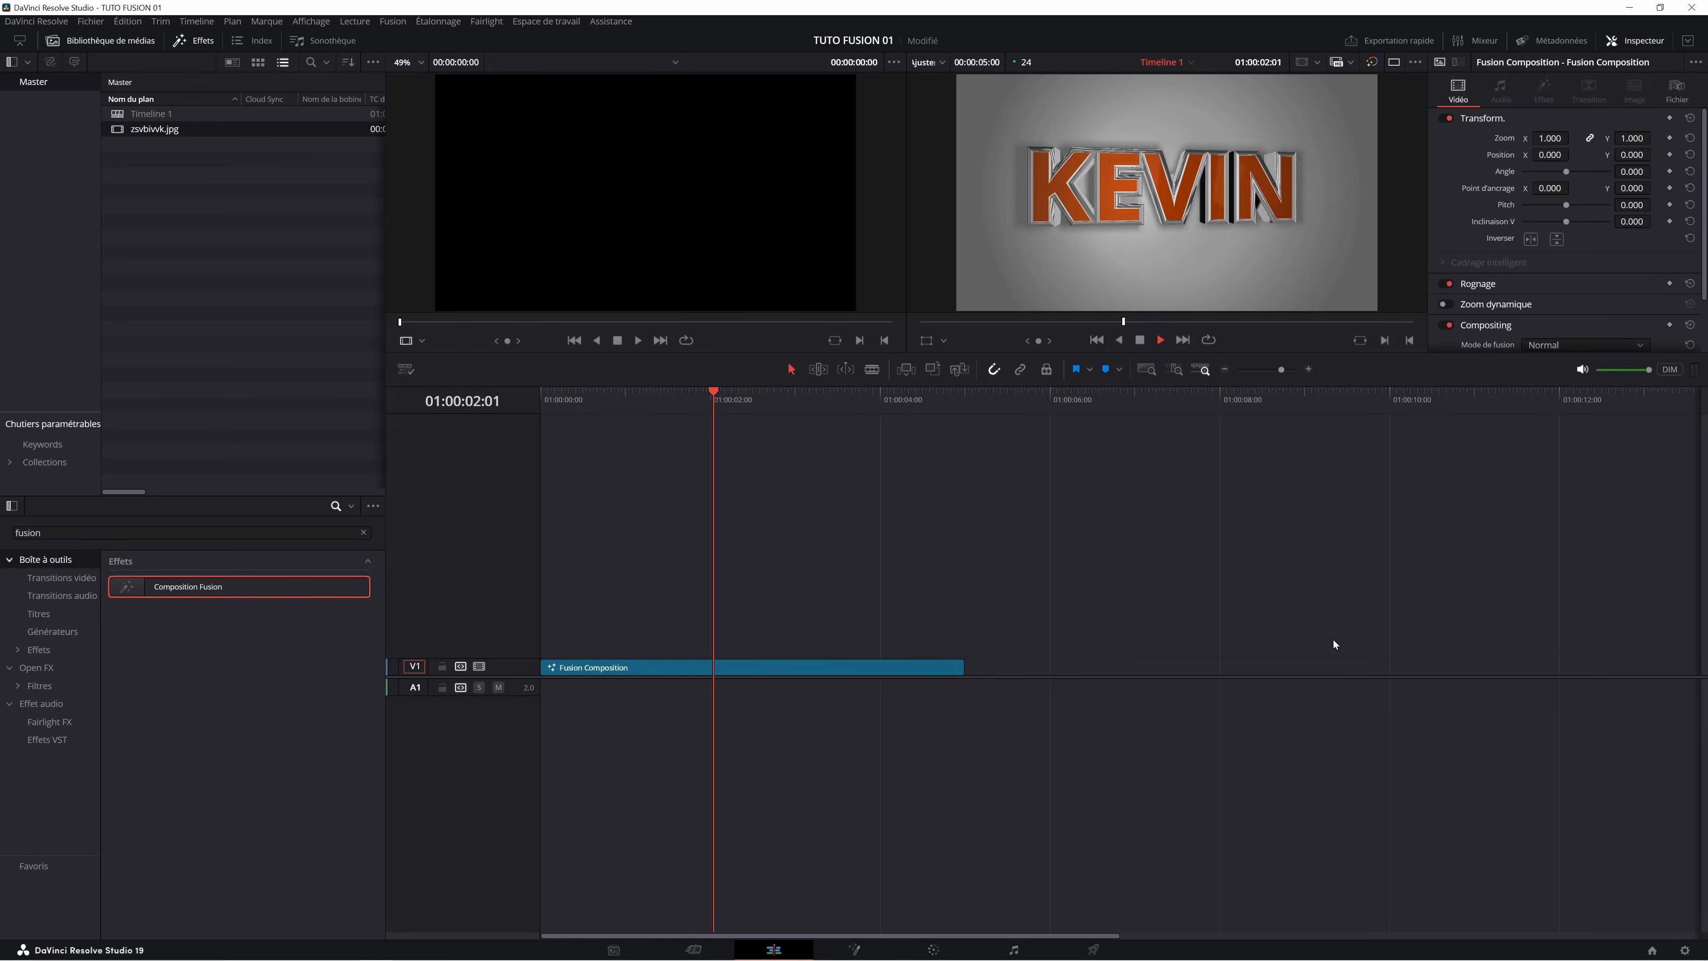